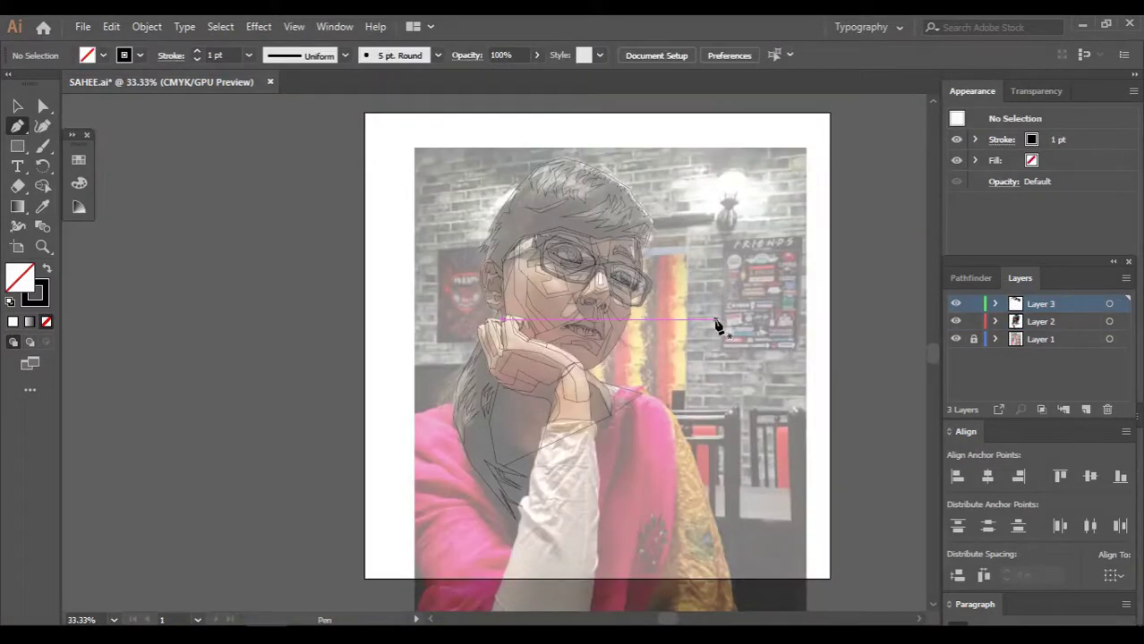
Select all the traced line paths and merge them into one Live Paint group
key("ctrl+a")
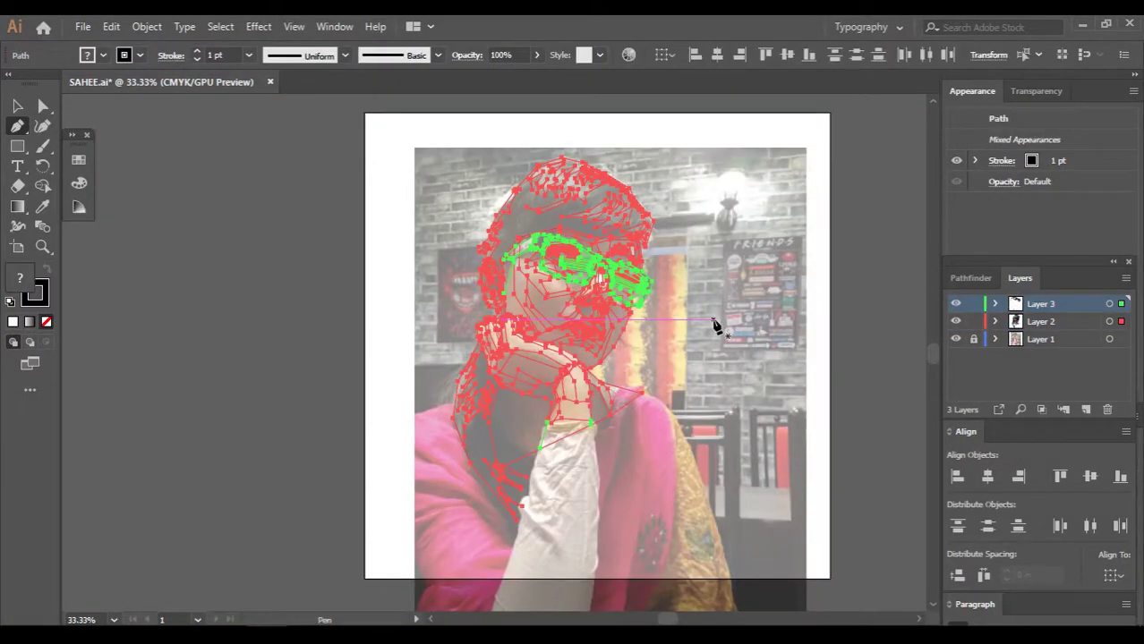
key("ctrl+alt+x")
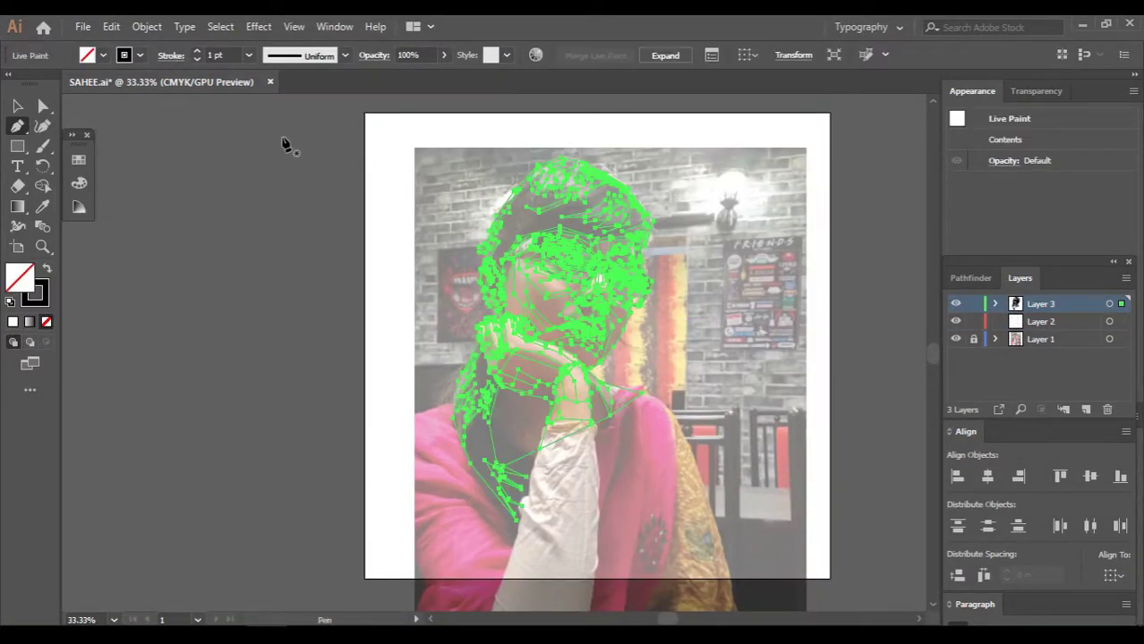
left_click(768, 248)
scroll(574, 255, "up", 2)
scroll(626, 237, "up", 2)
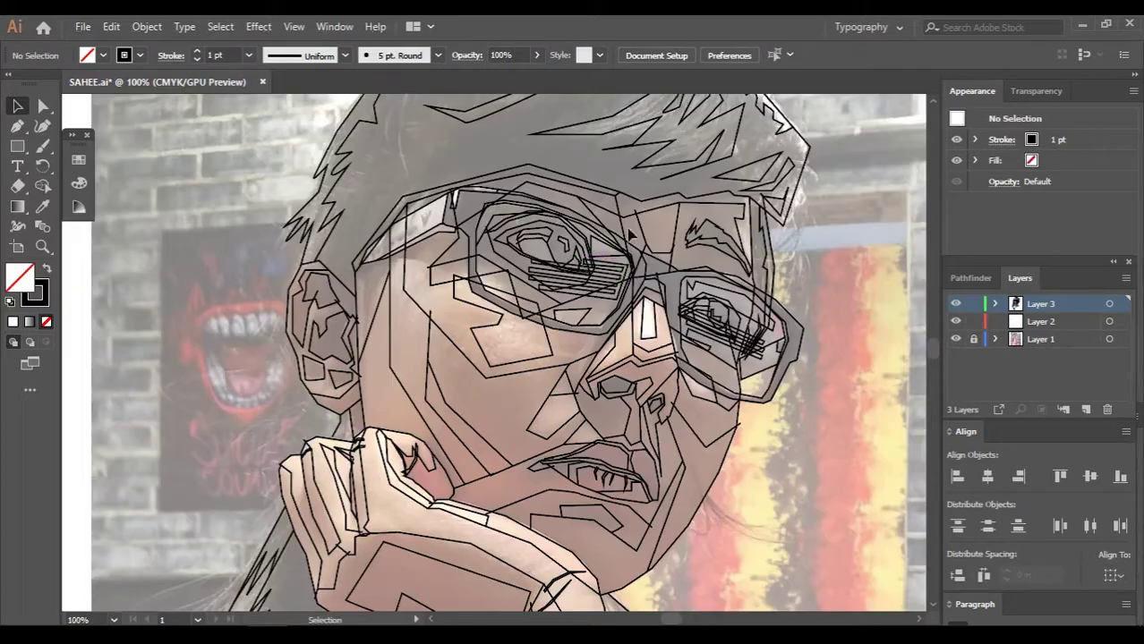
scroll(721, 307, "down", 2)
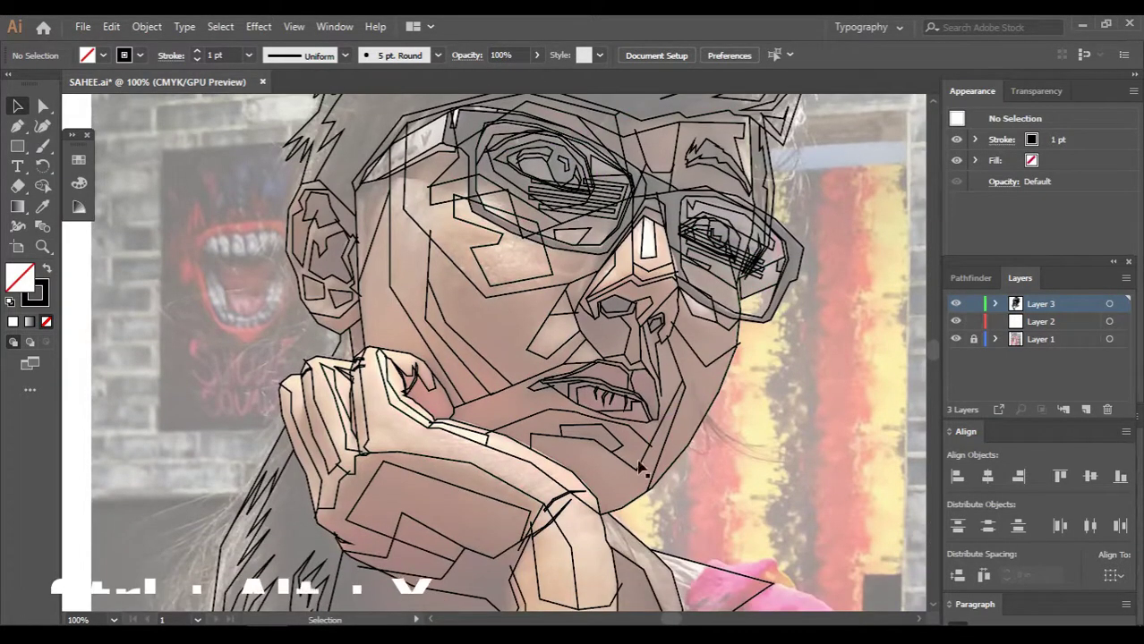
Zoom out and drag the colour-palette image from Explorer onto the canvas
key("ctrl+minus")
key("ctrl+minus")
key("ctrl+minus")
key("ctrl+minus")
left_click_drag(664, 313, 280, 349)
scroll(769, 314, "up", 10)
Place a WPAP reference portrait from the Study folder onto the canvas
double_click(768, 238)
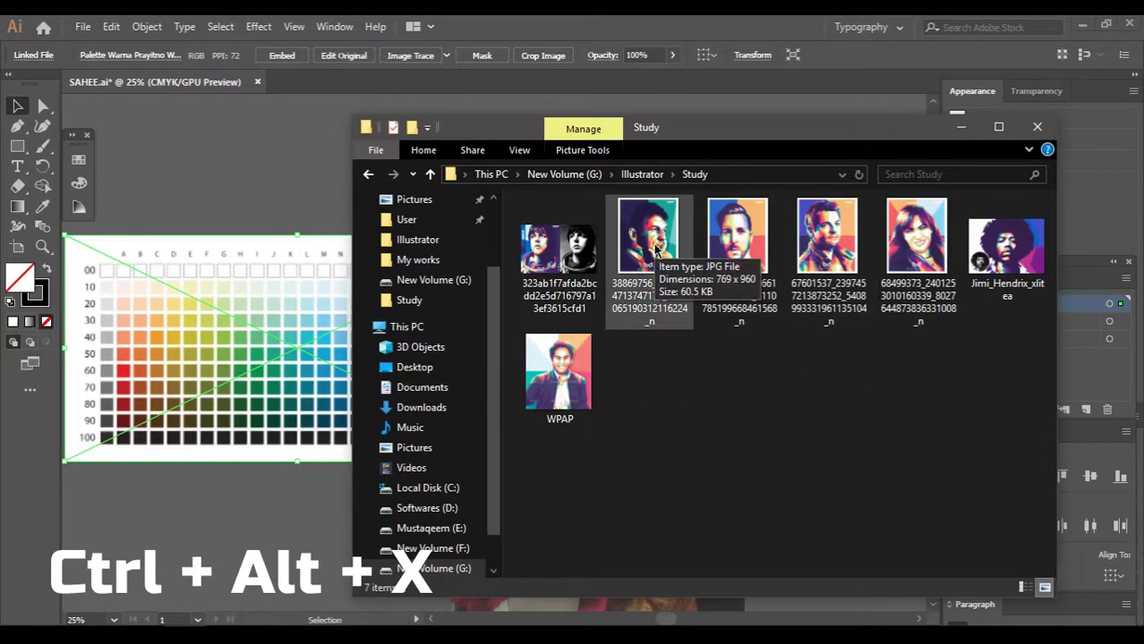
left_click_drag(648, 237, 269, 349)
left_click(962, 128)
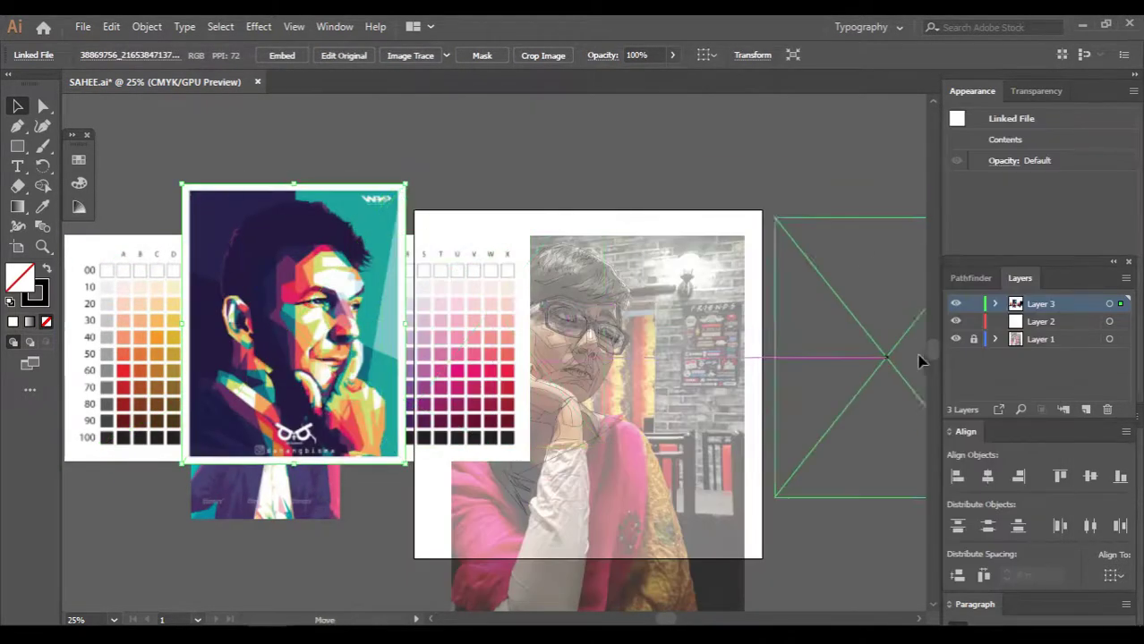
Arrange the references: portrait right of the artboard, shrunken palette above, second portrait left
left_click_drag(351, 304, 919, 358)
left_click_drag(373, 327, 671, 232)
left_click_drag(359, 372, 509, 295)
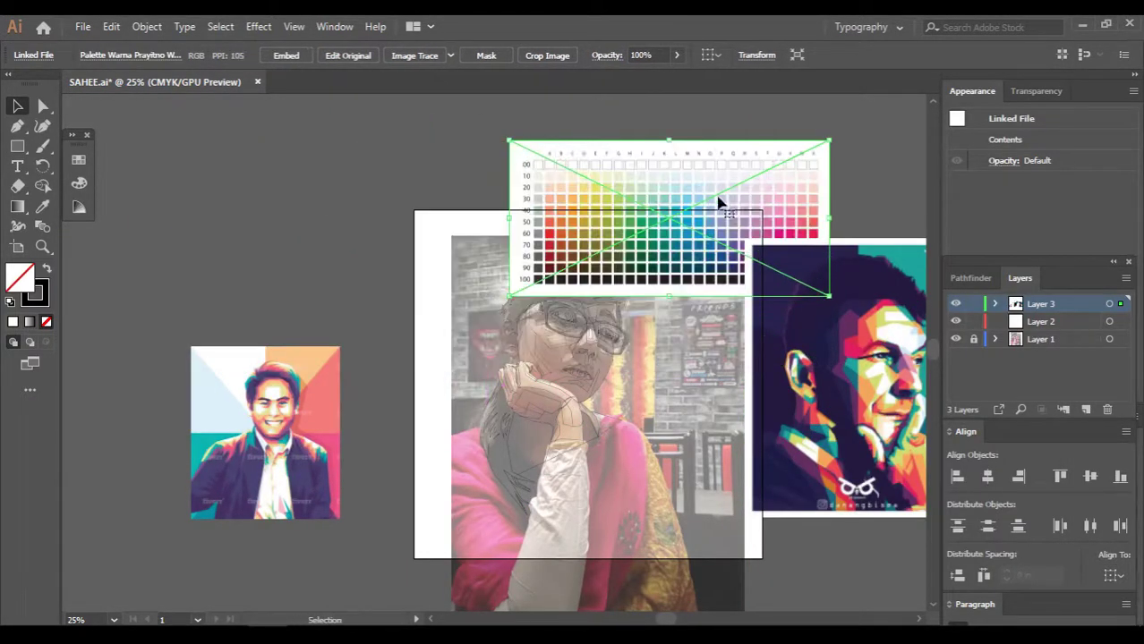
mouse_move(281, 436)
left_mouse_down()
mouse_move(383, 367)
mouse_move(394, 372)
left_mouse_up()
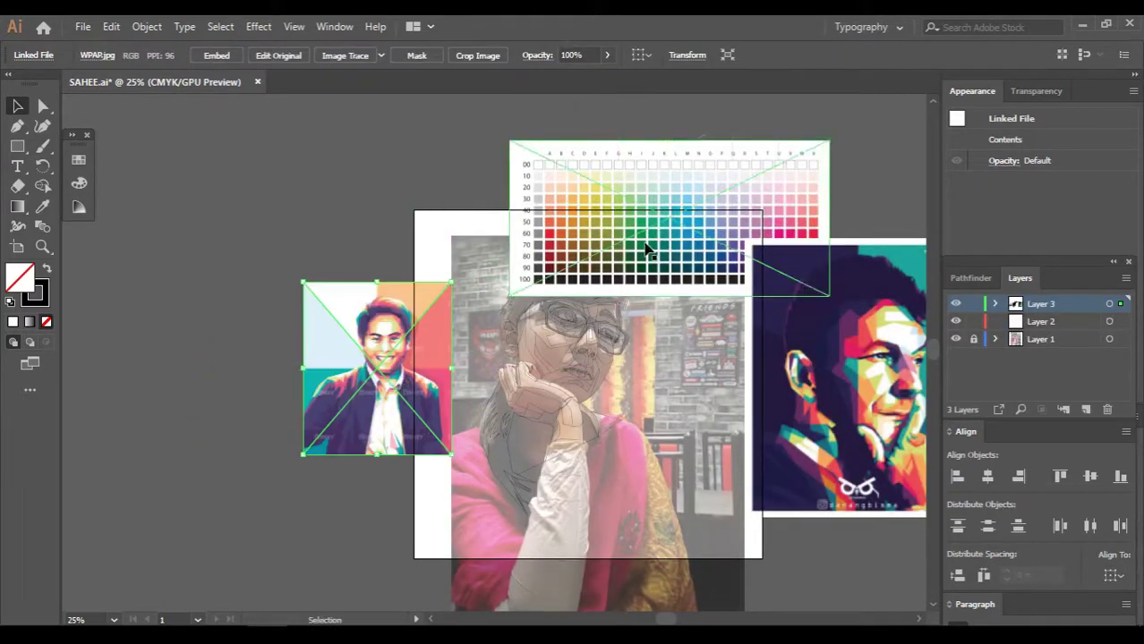
left_click_drag(749, 281, 662, 238)
Move the left reference portrait lower and deselect everything
scroll(581, 242, "up", 3)
scroll(580, 241, "down", 3)
left_click(309, 439)
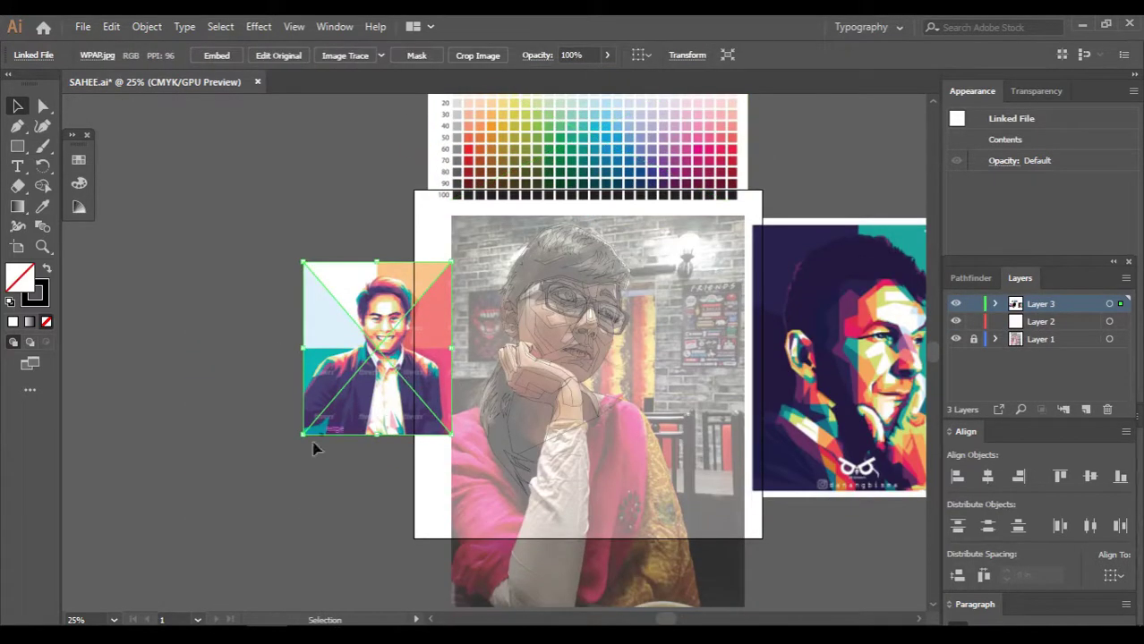
left_click_drag(304, 436, 223, 523)
left_click(881, 165)
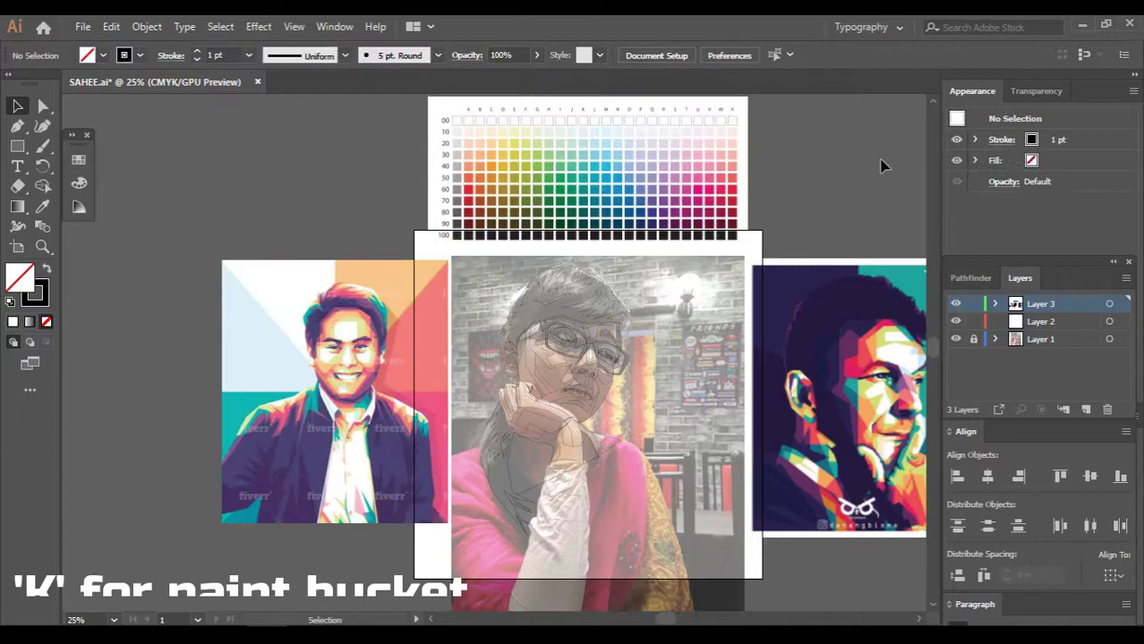
Make Layer 2 active and switch to the Live Paint Bucket (K)
left_click(1044, 323)
key("k")
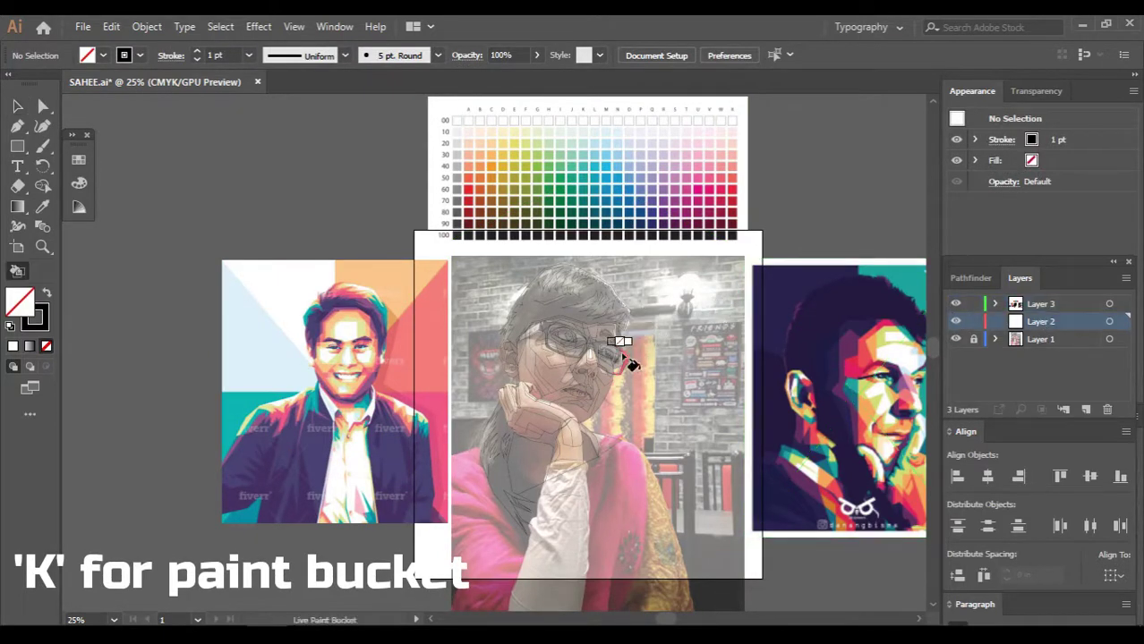
scroll(590, 357, "up", 5)
scroll(586, 367, "up", 1)
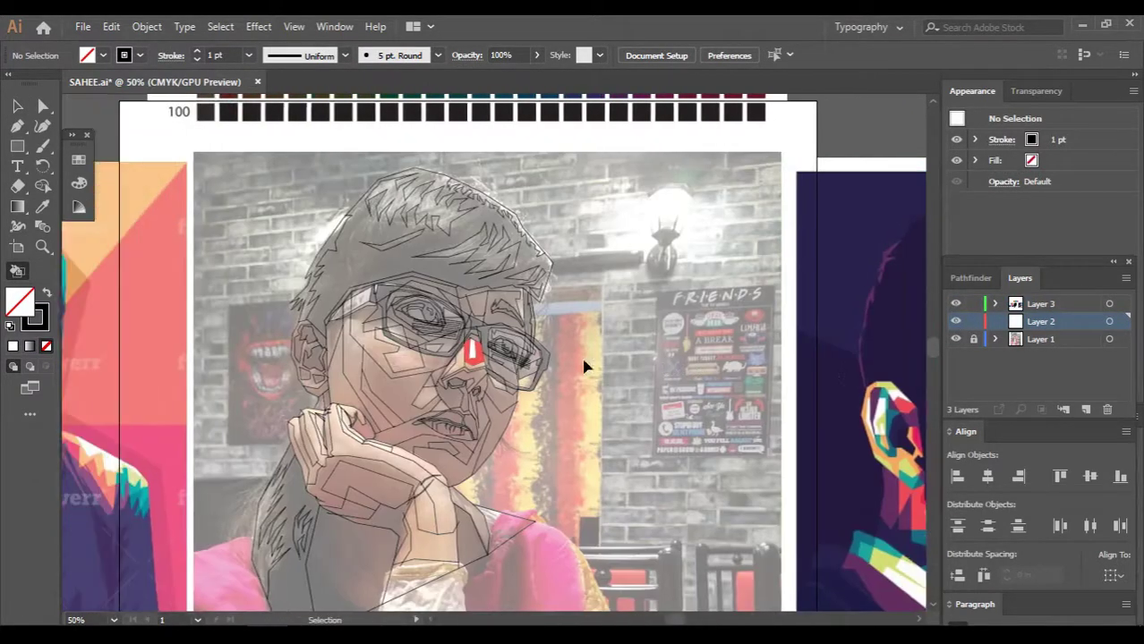
scroll(586, 367, "up", 1)
scroll(590, 219, "up", 4)
Sample teal and light cyan from the palette for the left iris facets
left_click(590, 220, "alt")
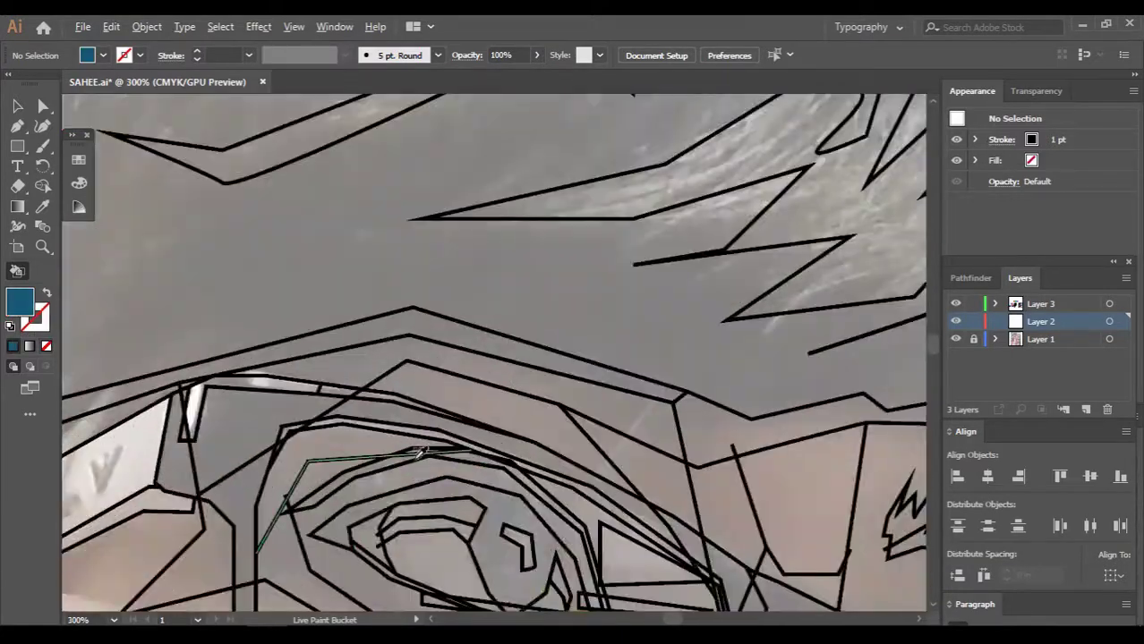
scroll(622, 179, "up", 3)
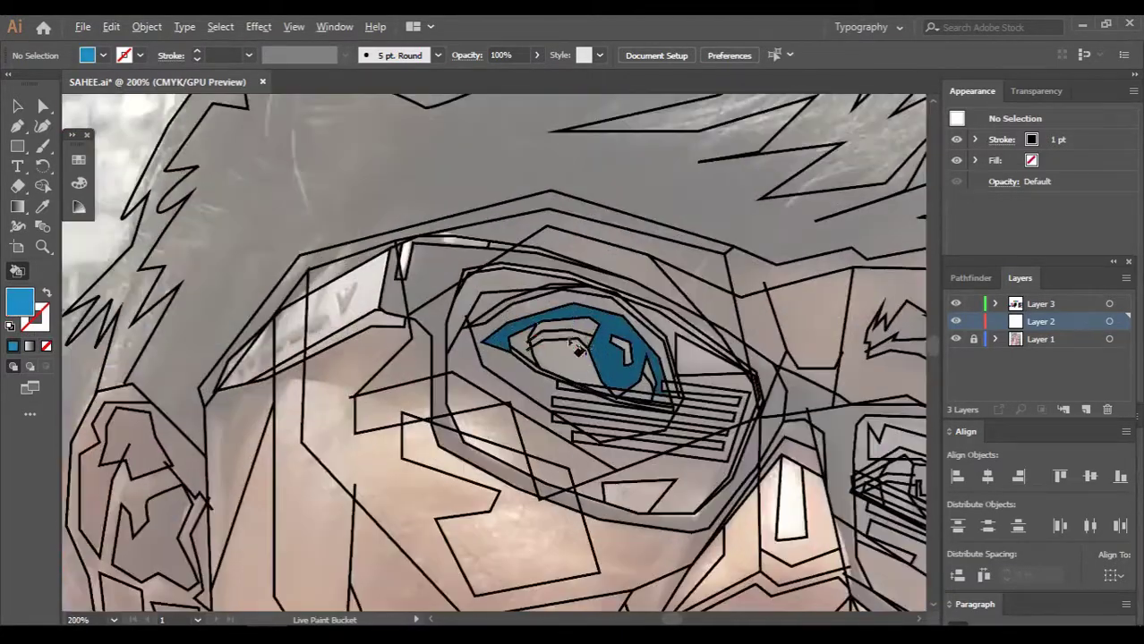
scroll(623, 269, "down", 2)
scroll(722, 256, "down", 1)
left_click(722, 256, "alt")
scroll(664, 392, "up", 3)
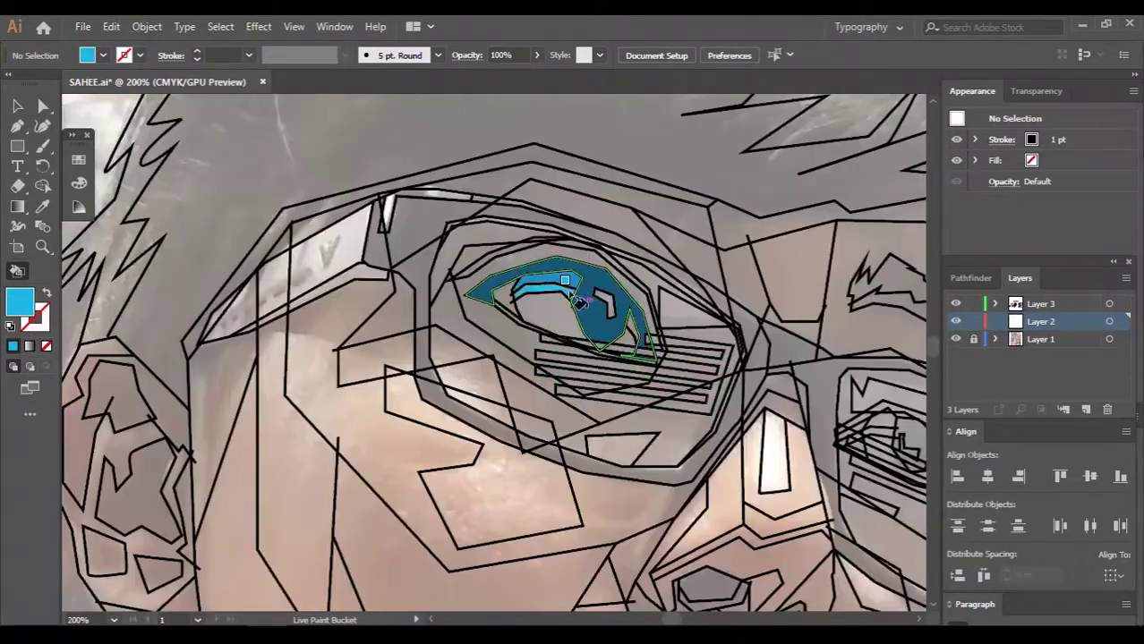
scroll(740, 268, "down", 4)
scroll(736, 230, "up", 5)
scroll(648, 312, "down", 4)
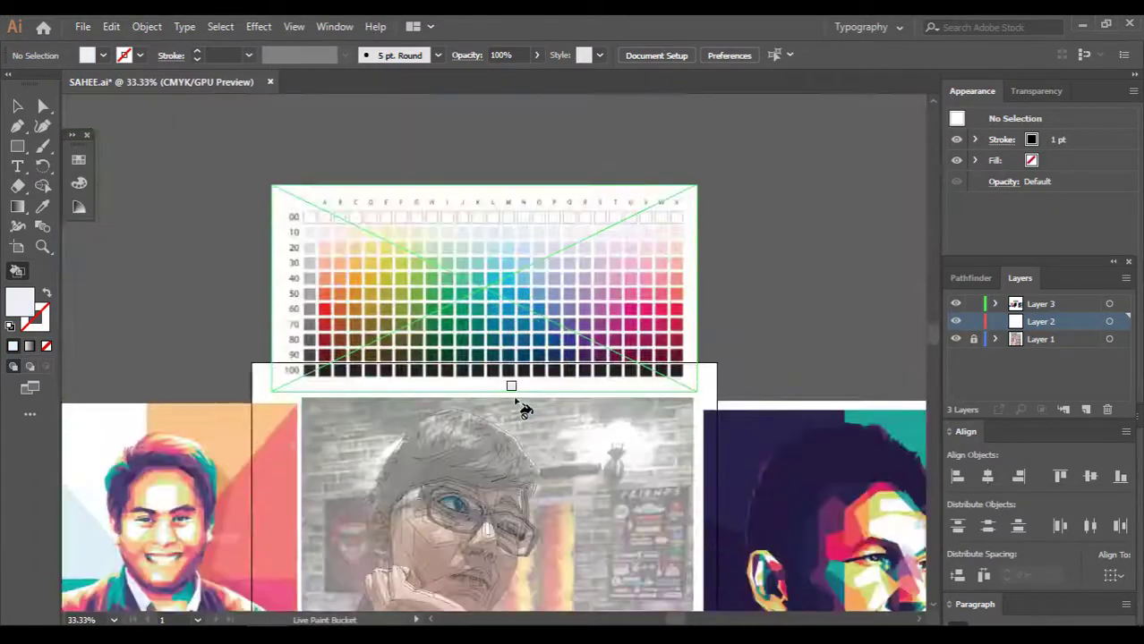
scroll(523, 409, "up", 6)
Sample dark teal from the palette and fill a small eye facet with it
left_click(405, 443, "alt")
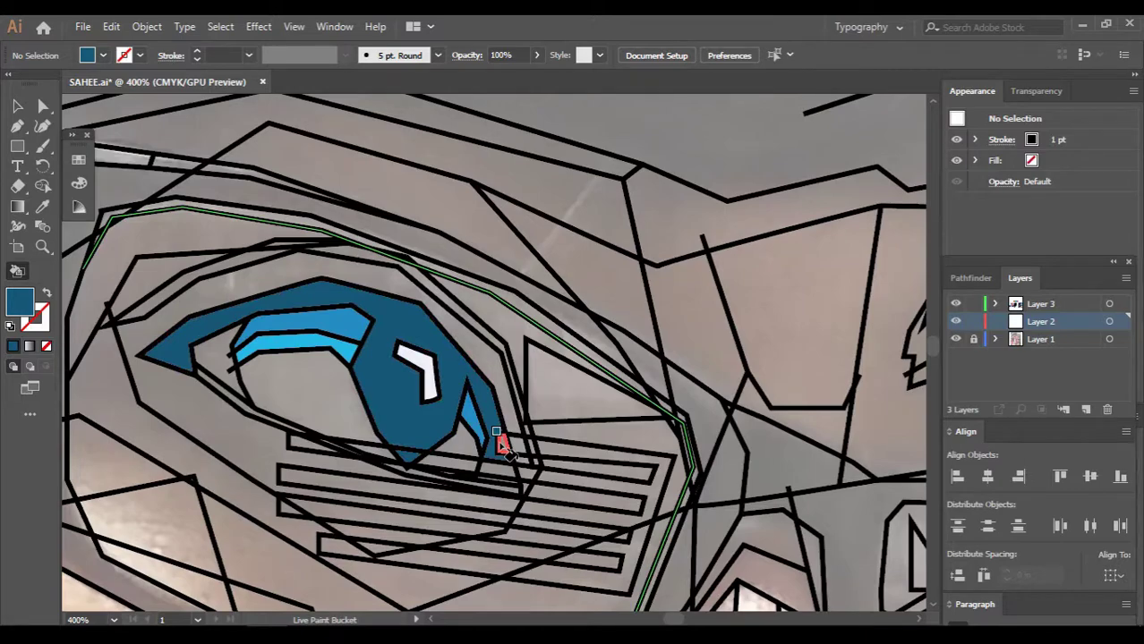
scroll(507, 414, "down", 4)
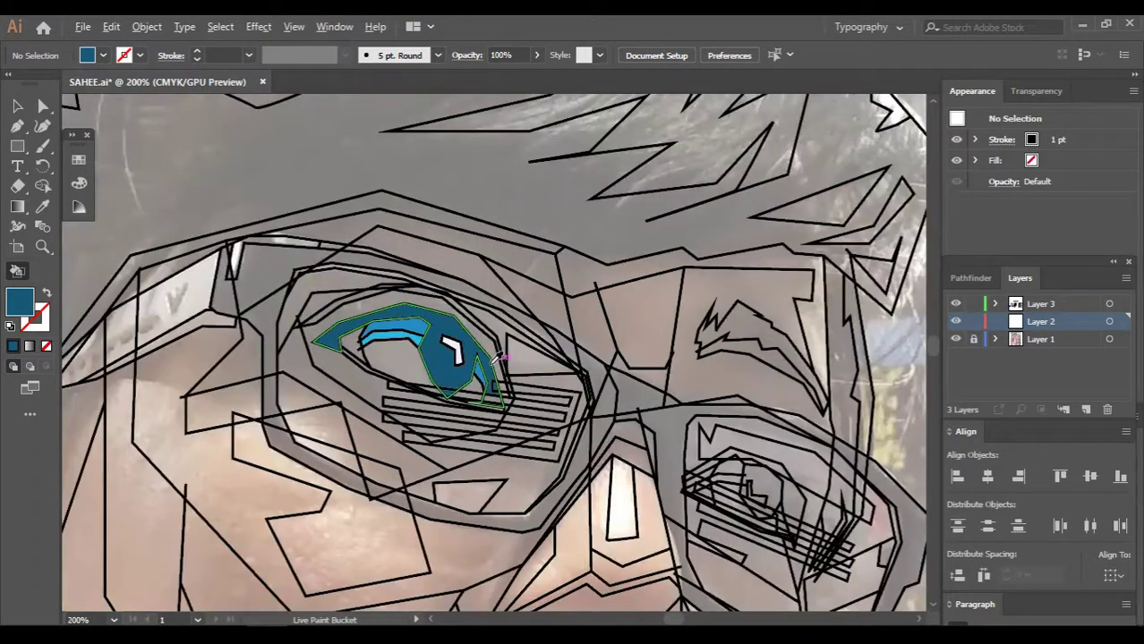
scroll(664, 365, "down", 3)
scroll(559, 363, "up", 6)
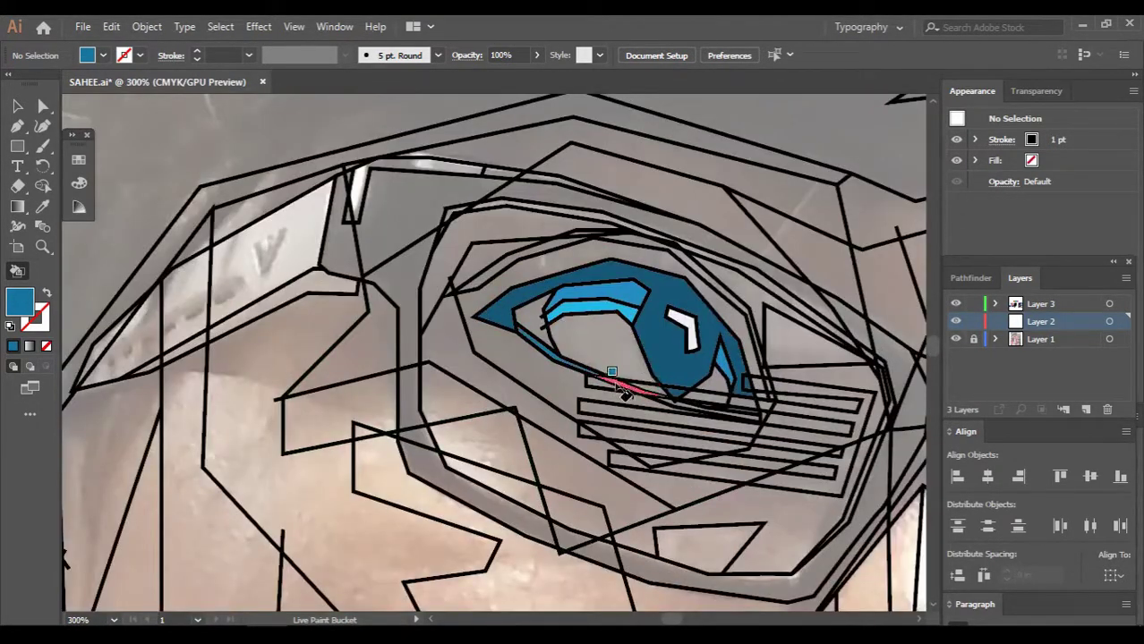
left_click(955, 322)
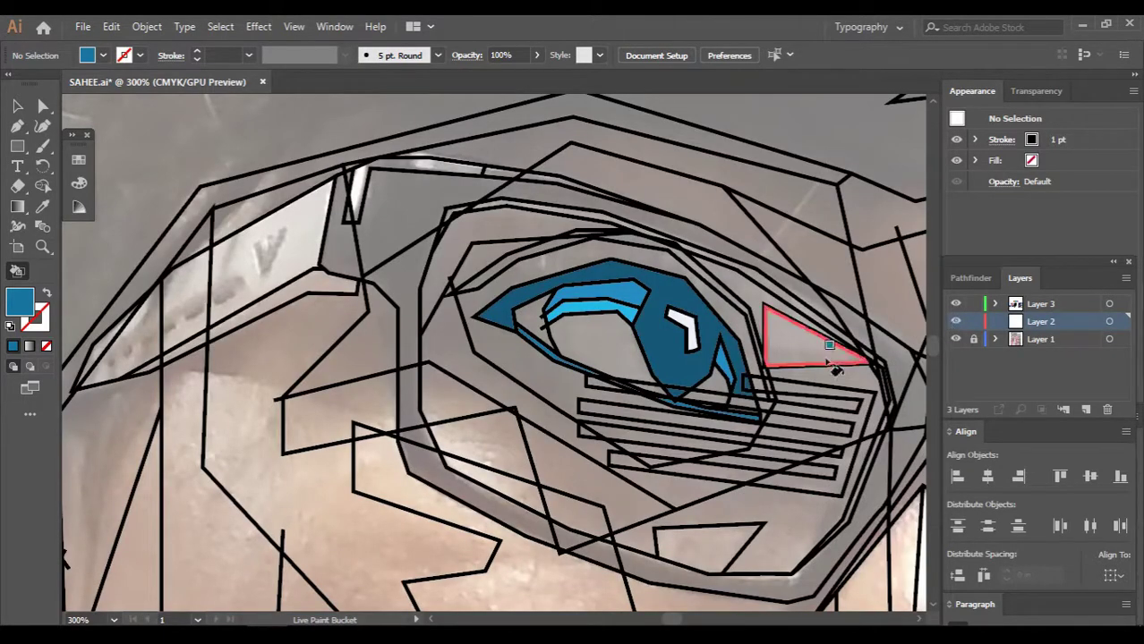
scroll(611, 341, "up", 6)
scroll(541, 346, "down", 3)
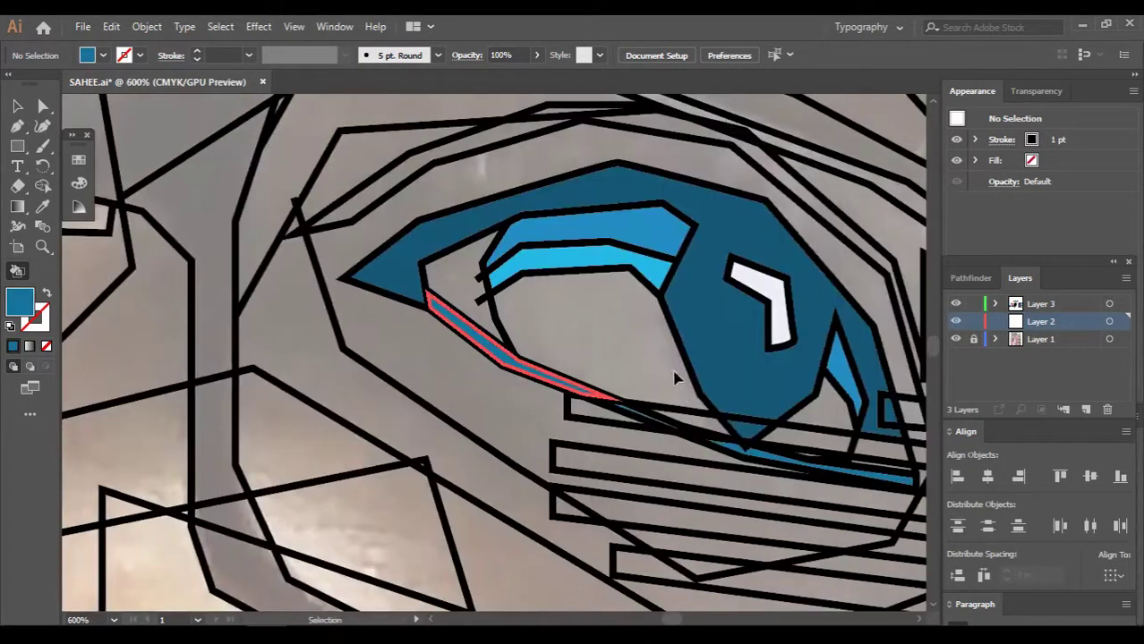
scroll(676, 378, "up", 2)
scroll(620, 476, "down", 5)
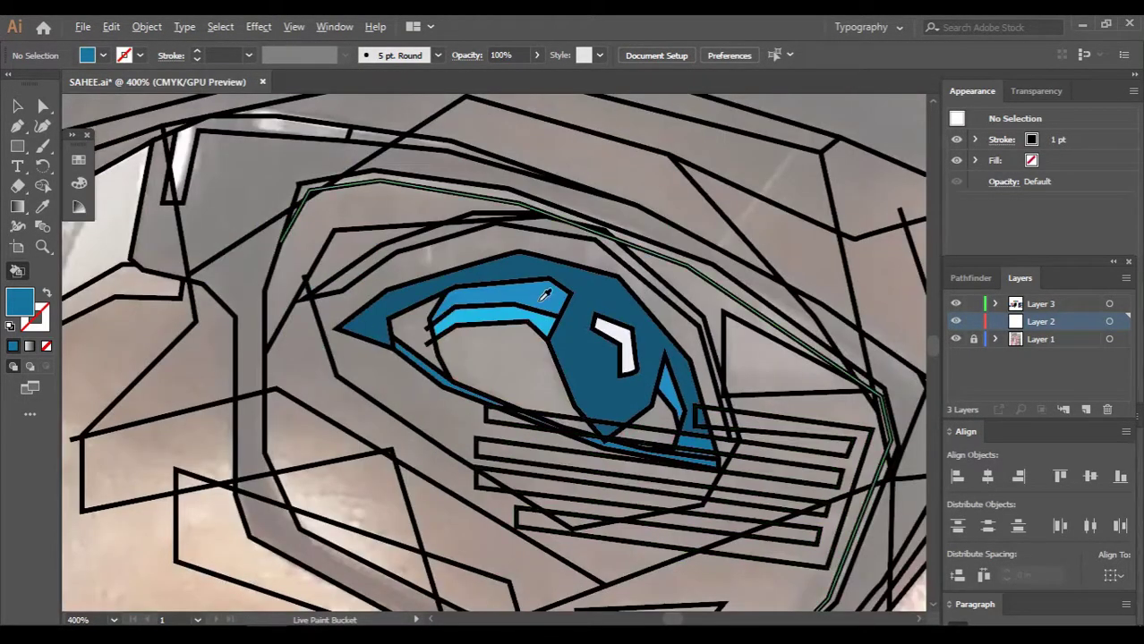
scroll(544, 295, "down", 4)
scroll(588, 179, "up", 3)
Sample a pale colour and pale mint from the palette for the highlight and eye white
left_click(588, 178, "alt")
scroll(605, 306, "up", 2)
scroll(608, 465, "up", 2)
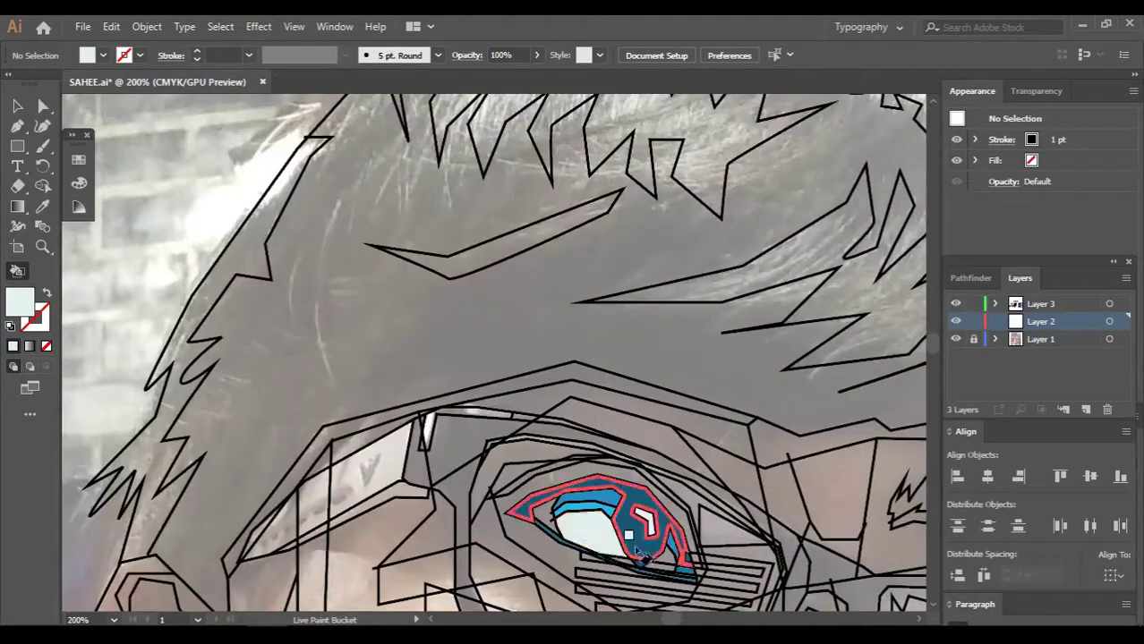
scroll(698, 448, "up", 2)
scroll(725, 439, "down", 4)
scroll(626, 358, "up", 5)
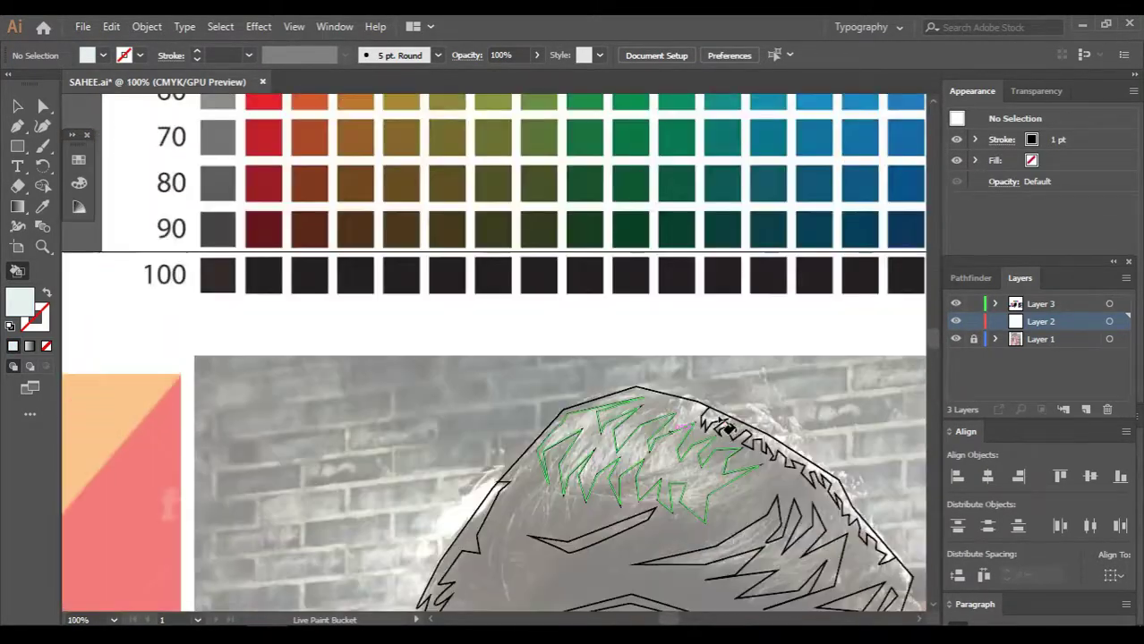
scroll(676, 256, "up", 2)
left_click(676, 256, "alt")
scroll(630, 573, "down", 3)
scroll(629, 572, "up", 3)
scroll(680, 447, "down", 2)
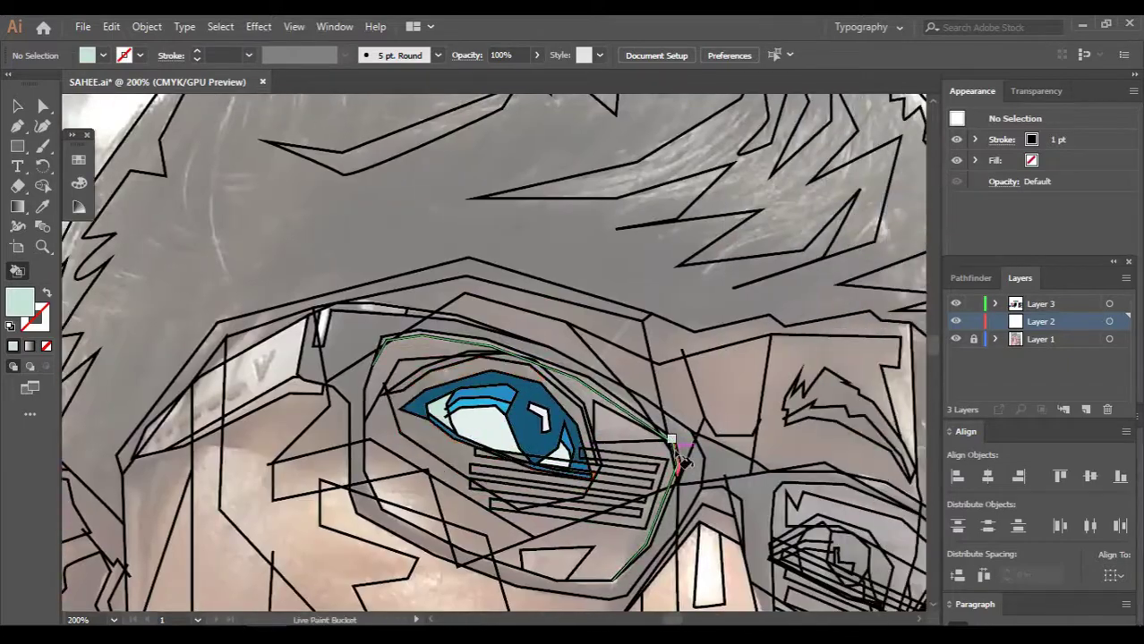
scroll(697, 457, "down", 1)
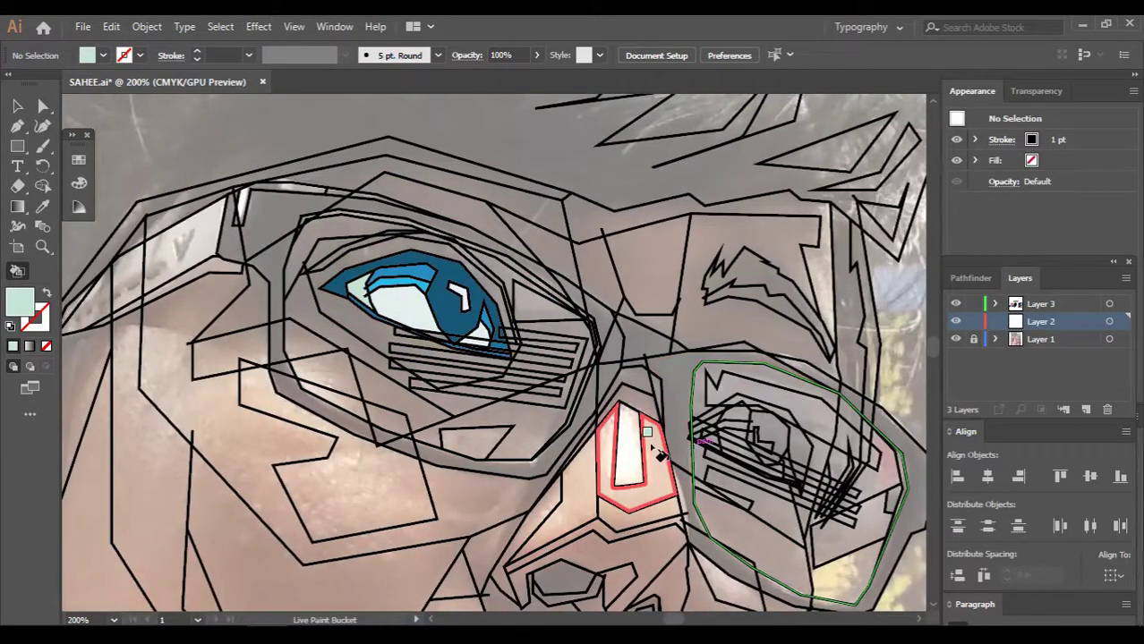
scroll(659, 454, "right", 2)
scroll(492, 358, "right", 1)
Fill the right eye's iris dark blue
left_click(605, 428)
scroll(605, 429, "up", 3)
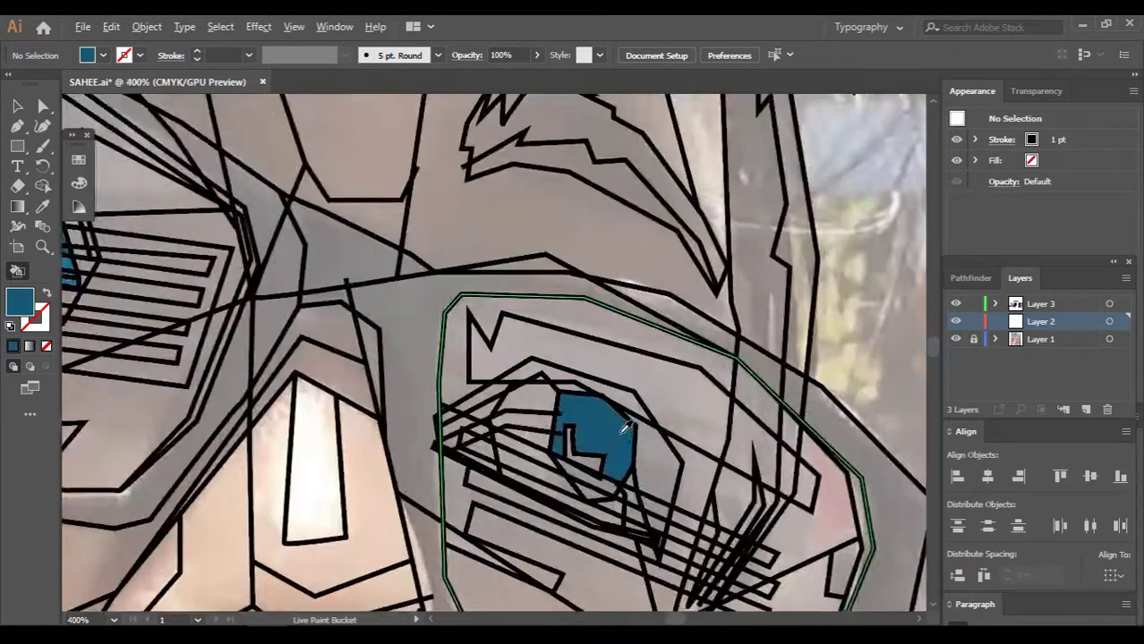
scroll(605, 429, "down", 4)
scroll(626, 430, "up", 3)
scroll(641, 490, "up", 4)
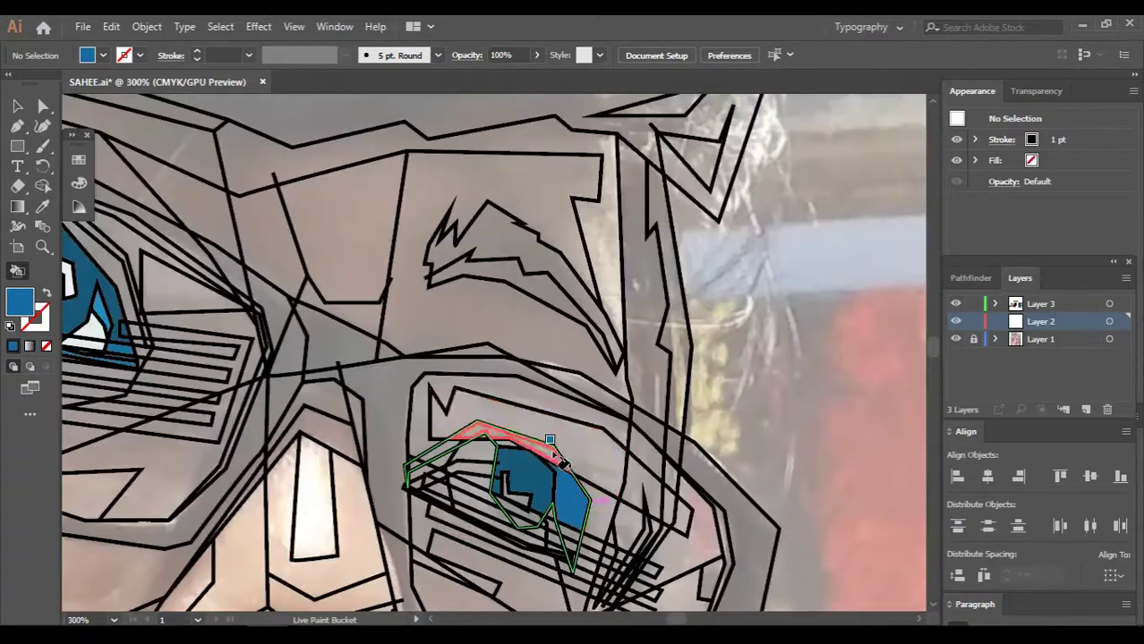
scroll(436, 438, "up", 3)
scroll(605, 431, "down", 3)
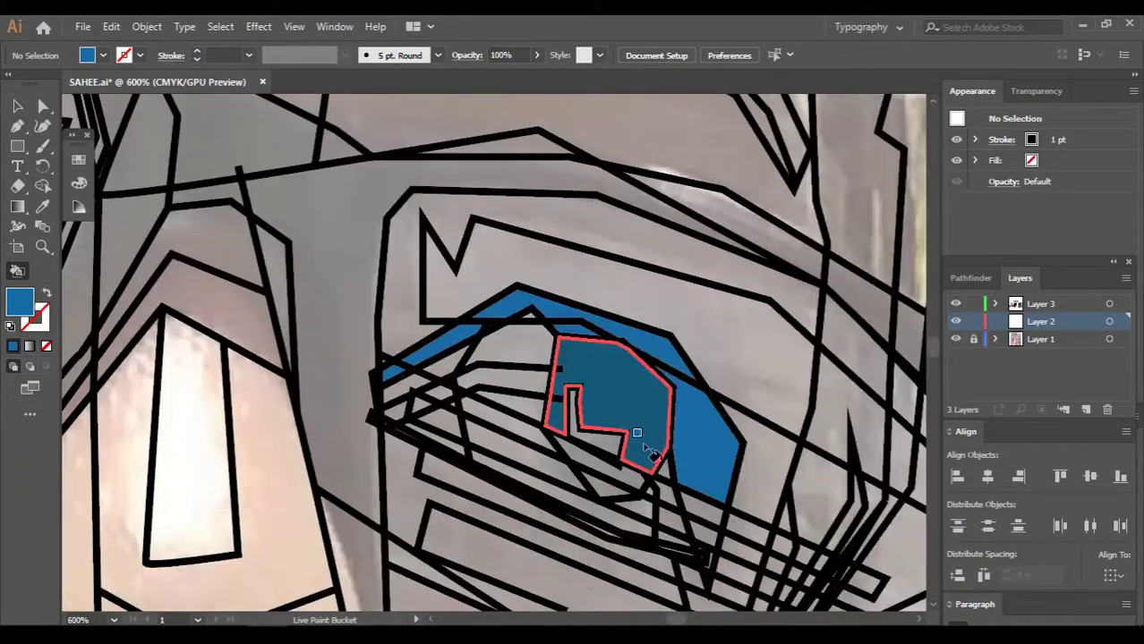
scroll(670, 429, "down", 3)
scroll(627, 447, "down", 2)
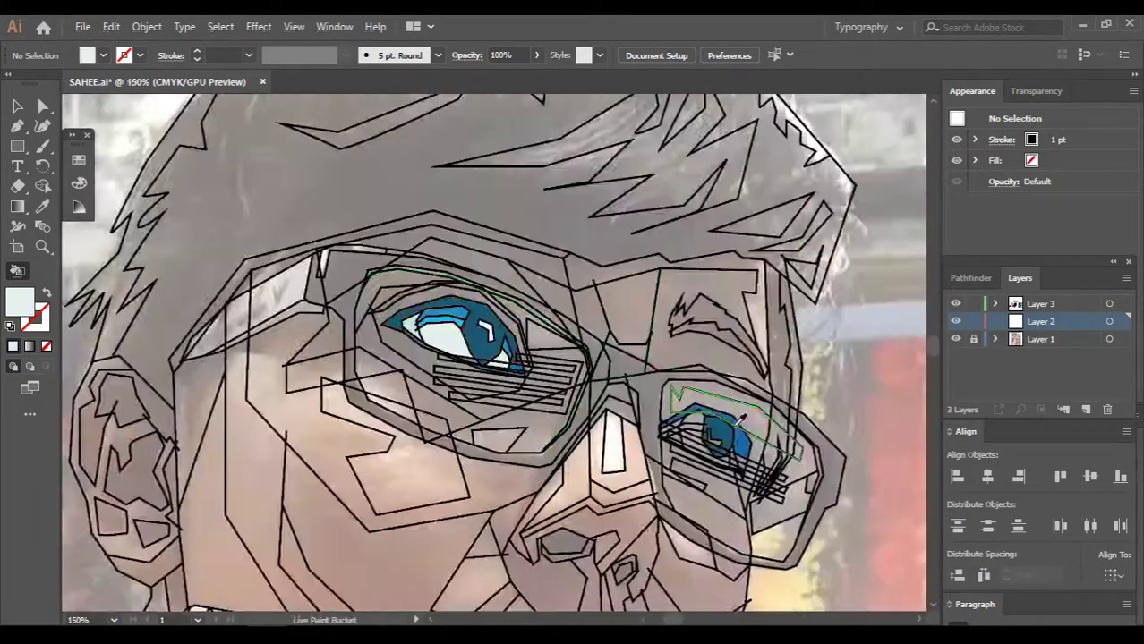
scroll(609, 476, "up", 5)
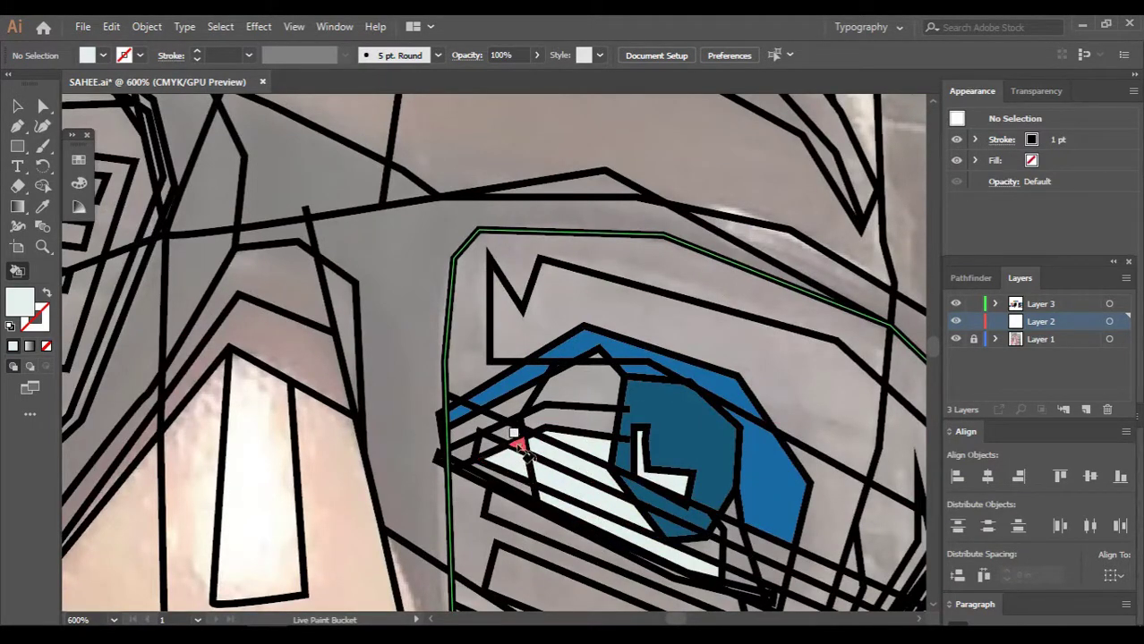
Fill the small facet beside the eye and the eye's right part blue
scroll(480, 473, "left", 5)
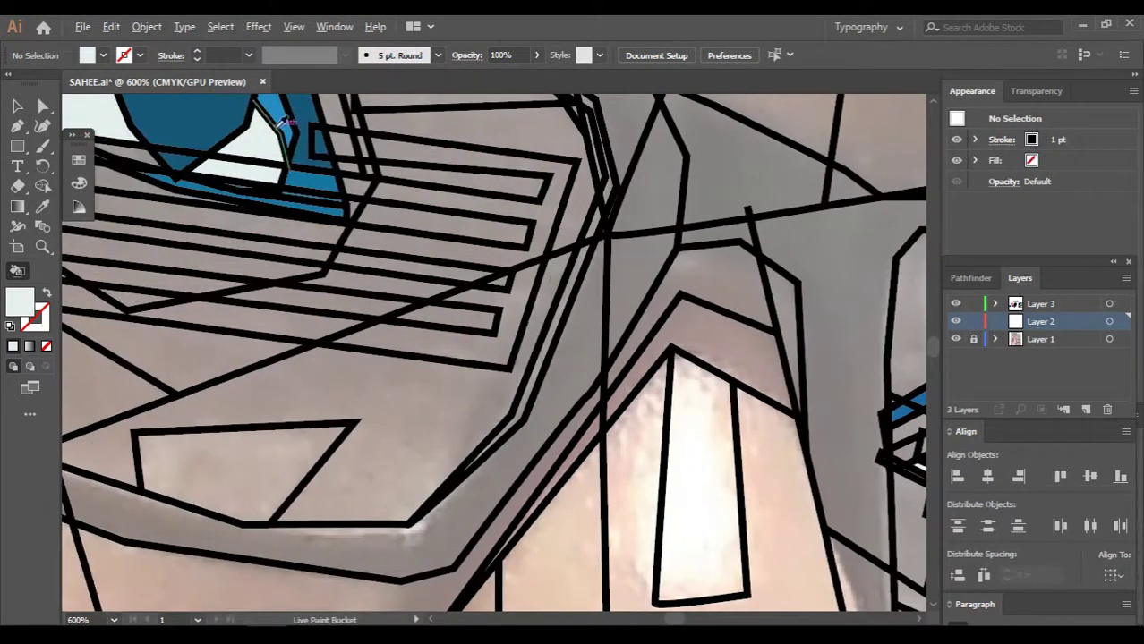
left_click(729, 394)
scroll(823, 335, "right", 5)
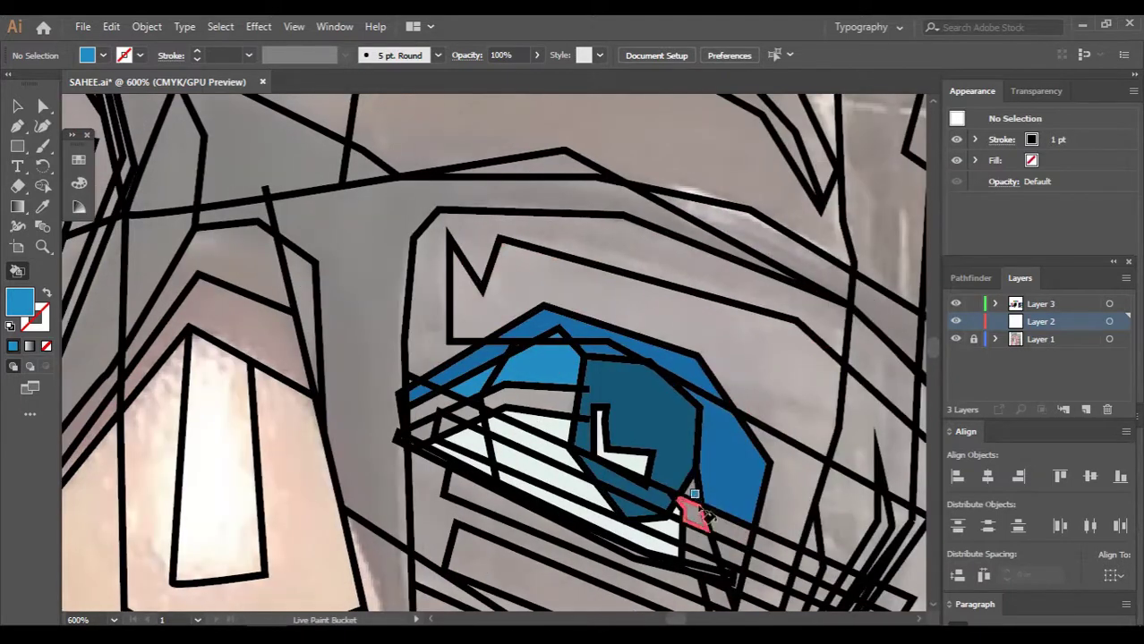
left_click(747, 463)
scroll(720, 500, "left", 1)
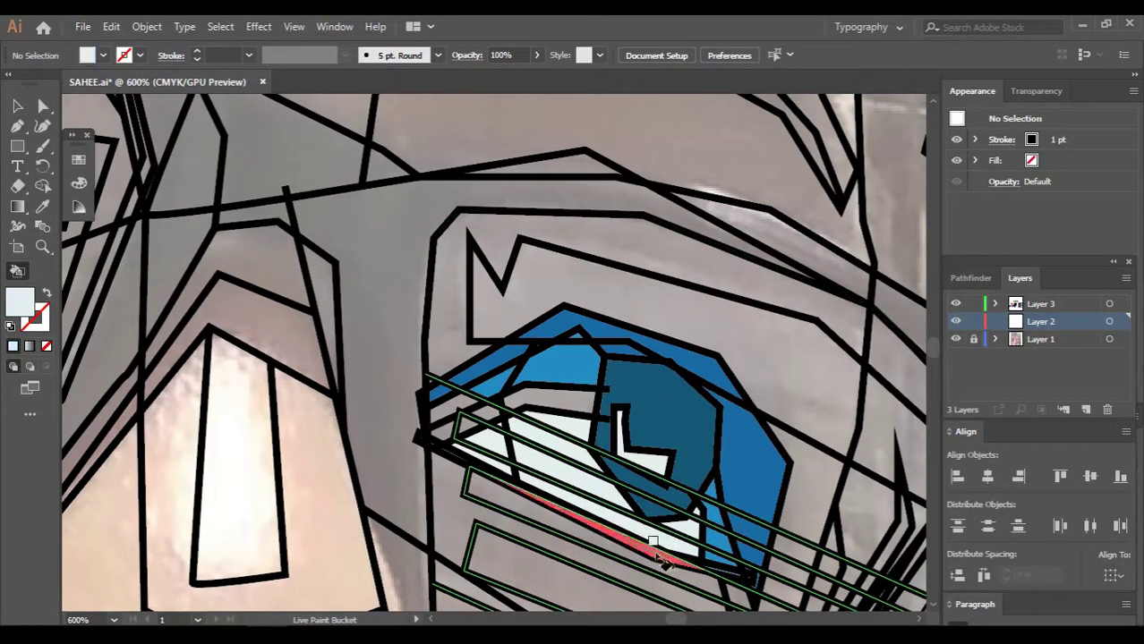
scroll(729, 577, "down", 5)
scroll(569, 330, "up", 5)
Sample a cyan blue fill colour and hide the Layer 1 background photo
left_click(569, 330, "alt")
scroll(613, 345, "right", 3)
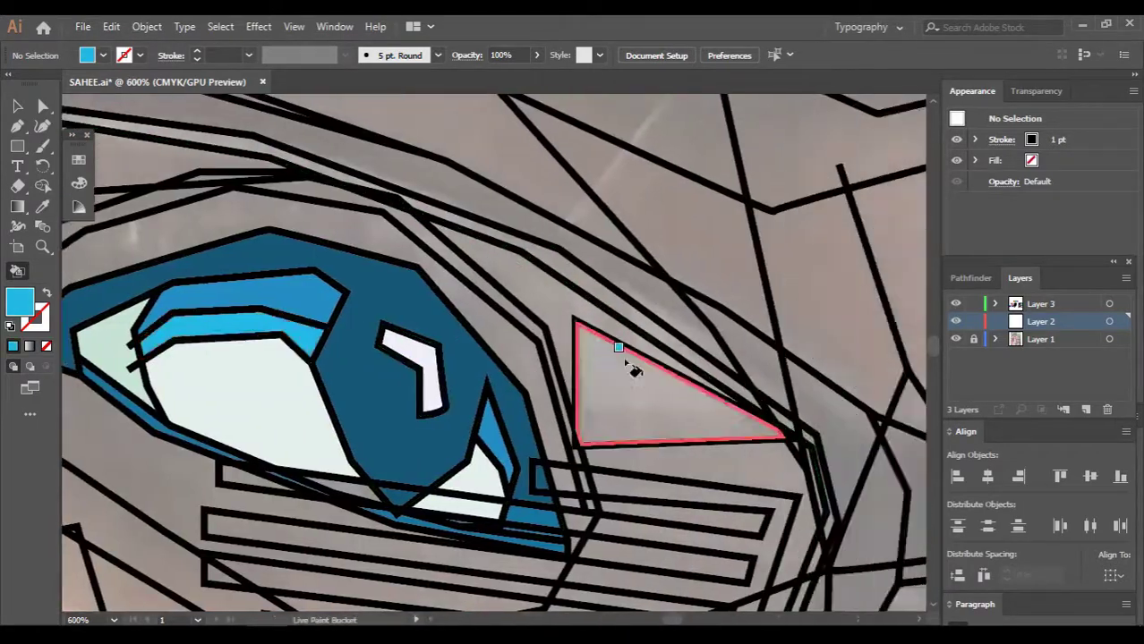
scroll(626, 402, "up", 3)
scroll(537, 438, "down", 2)
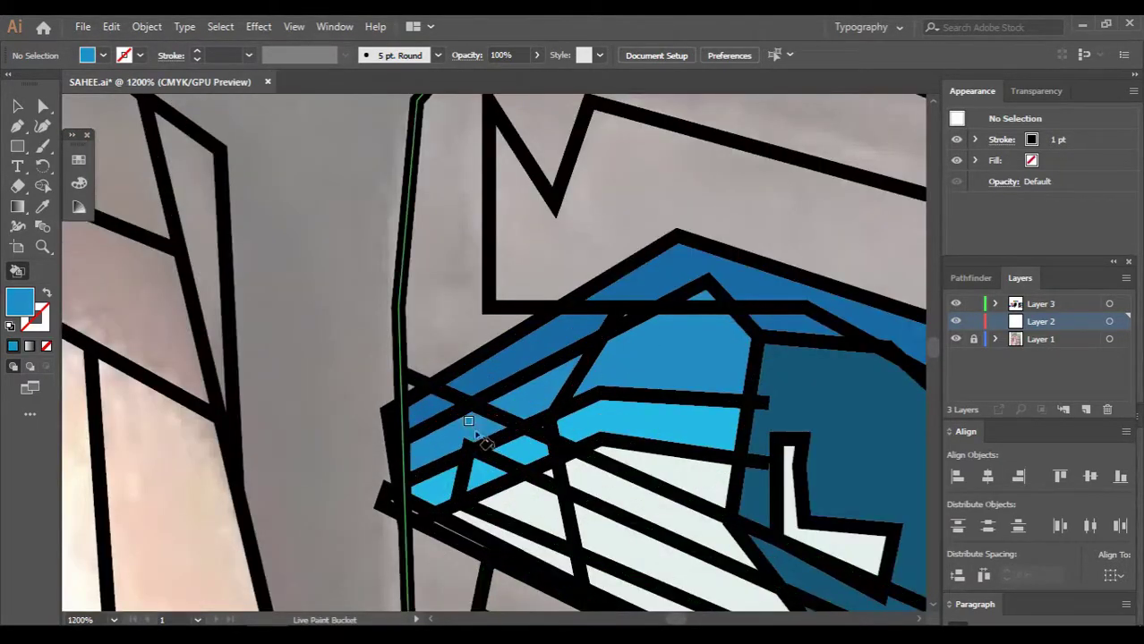
scroll(501, 430, "down", 4)
left_click(956, 339)
scroll(785, 371, "down", 4)
scroll(782, 361, "up", 2)
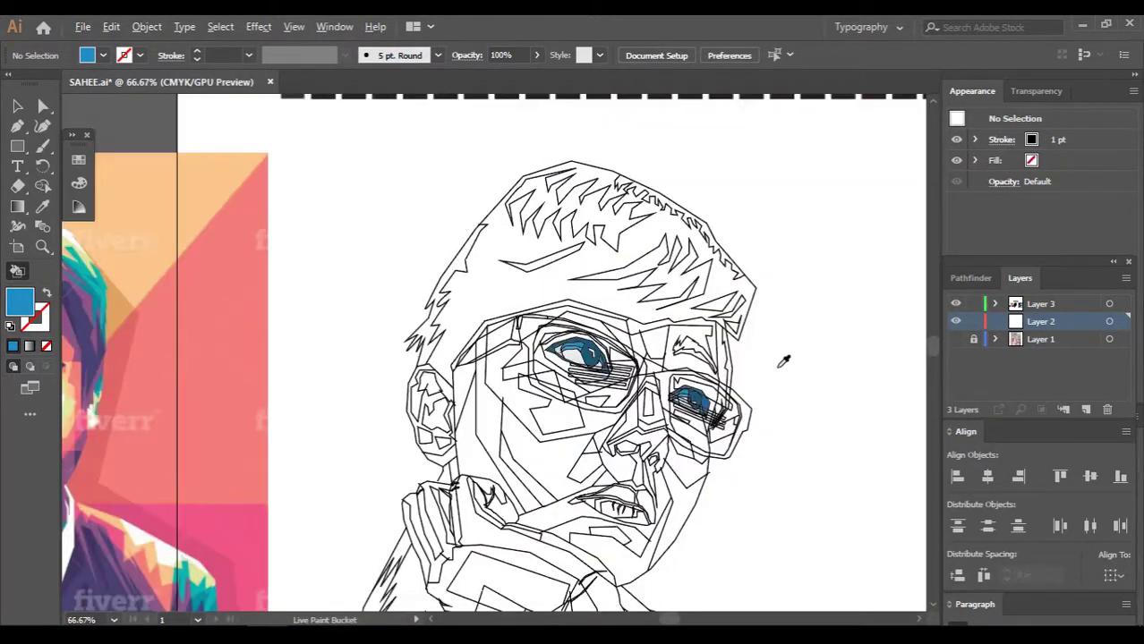
Show the Layer 1 background photo again and pan over to the reference portrait
left_click(956, 339)
scroll(395, 453, "up", 1)
scroll(396, 438, "down", 3)
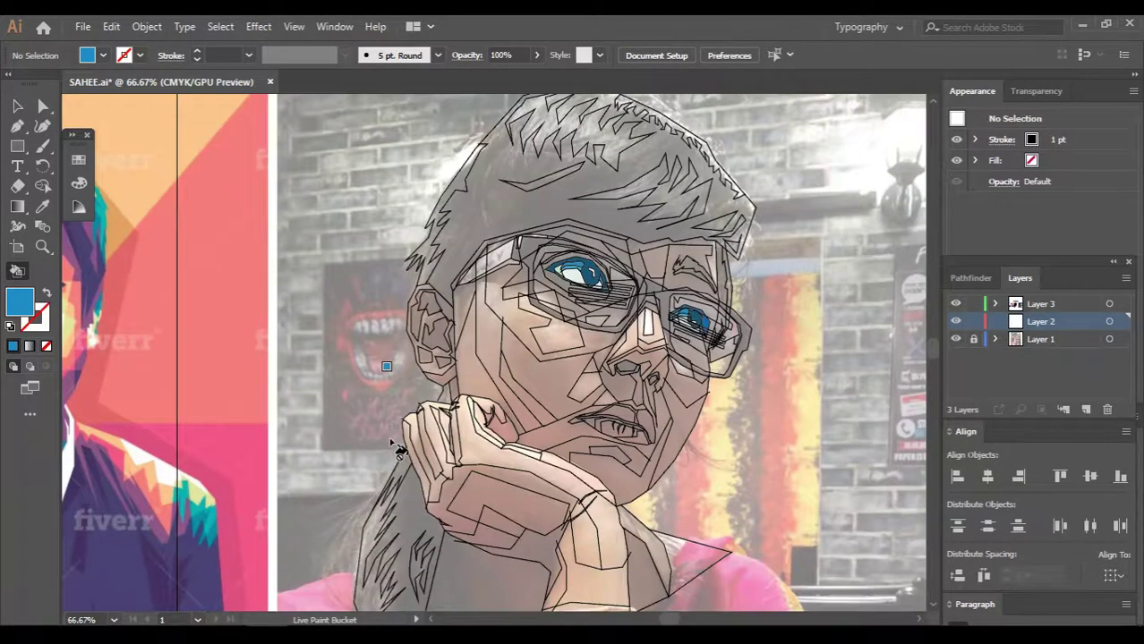
scroll(360, 416, "left", 4)
scroll(209, 286, "up", 3)
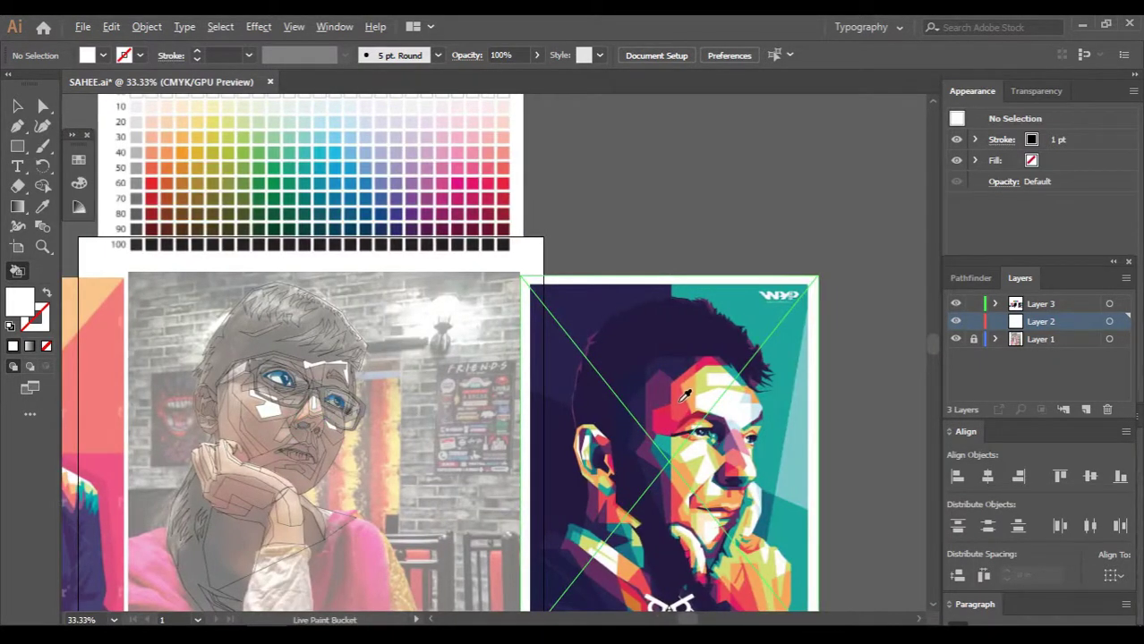
Sample teal from the reference and fill the eye ring and the strip beneath it
left_click(681, 400, "alt")
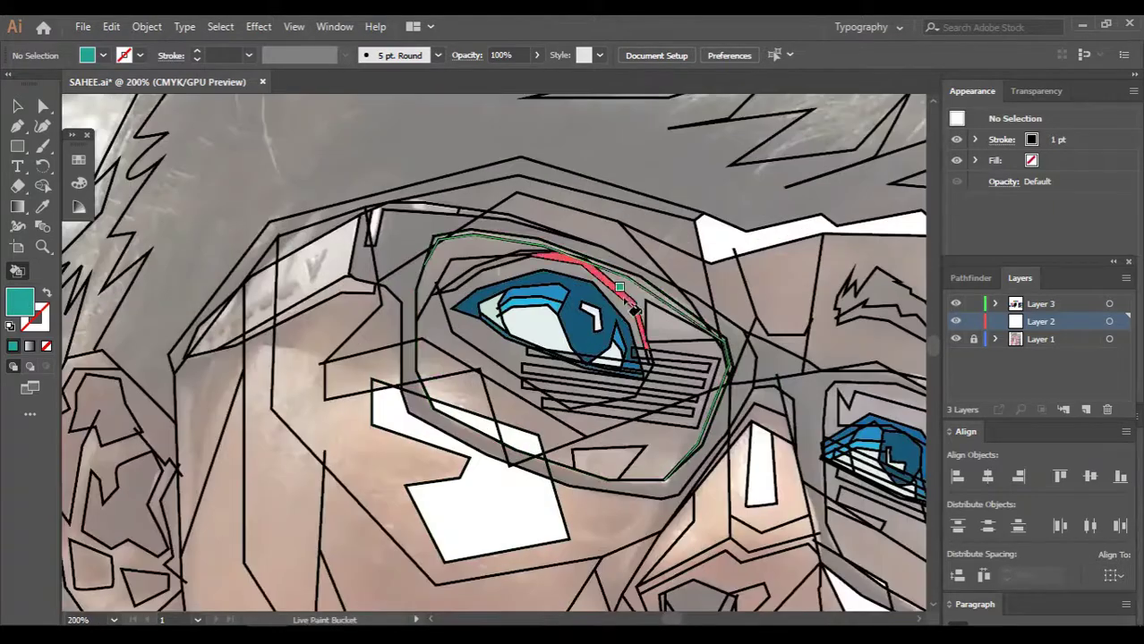
left_click(583, 381)
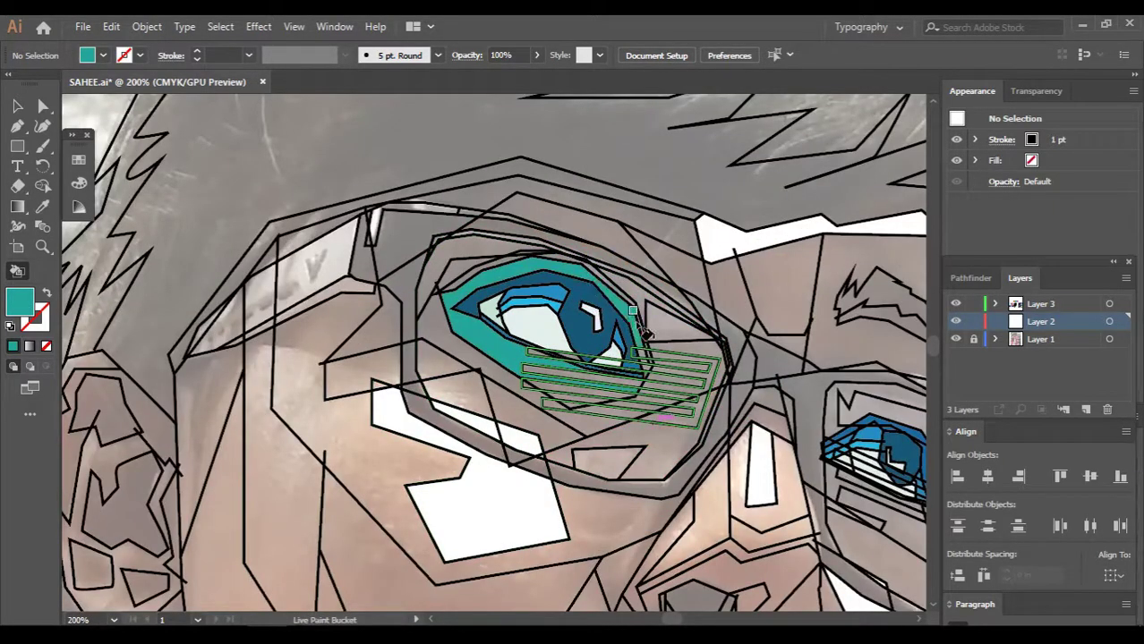
scroll(585, 385, "up", 3)
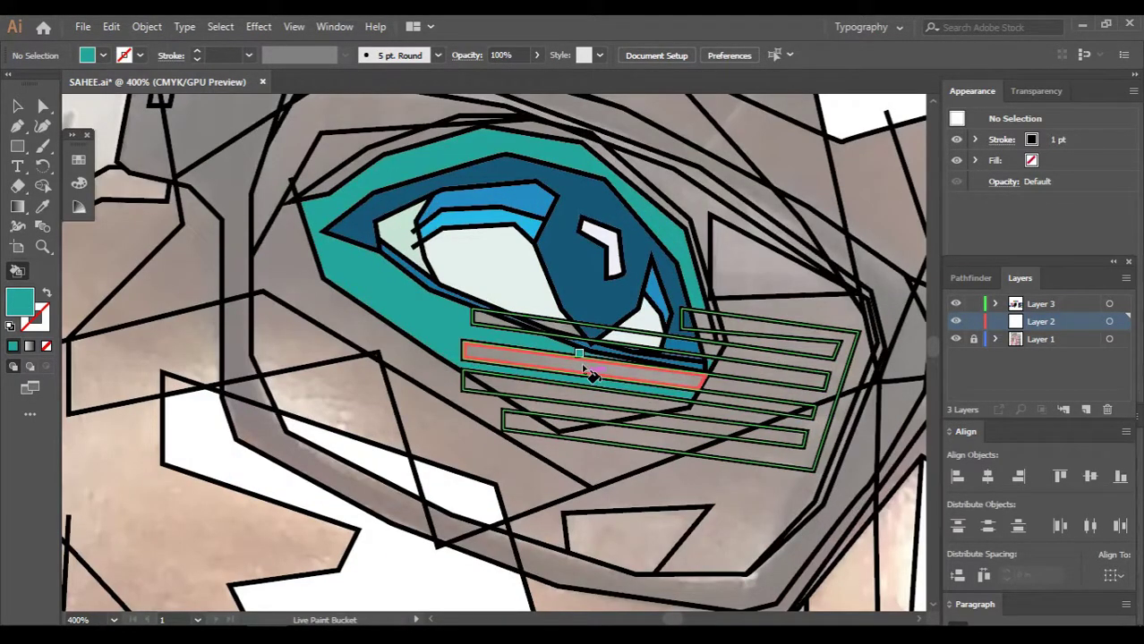
left_click(590, 376)
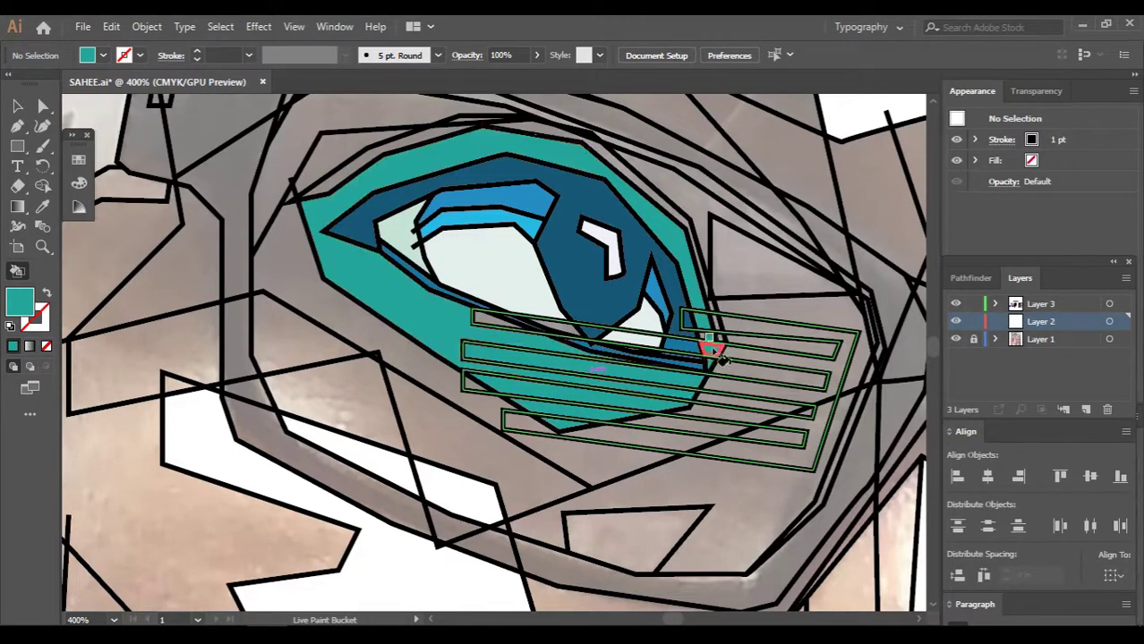
scroll(716, 354, "up", 3)
Fill the band along the eye's top dark blue, then re-sample teal
left_click(609, 286, "alt")
left_click(569, 238)
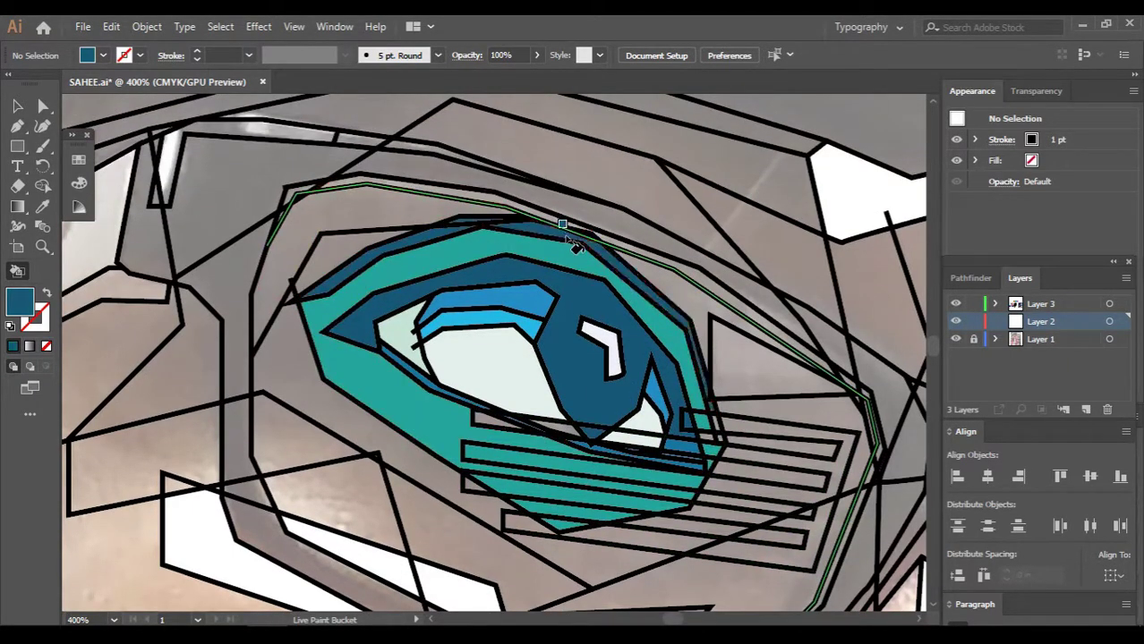
scroll(713, 372, "down", 2)
scroll(539, 373, "up", 5)
left_click(539, 374, "alt")
scroll(523, 409, "down", 3)
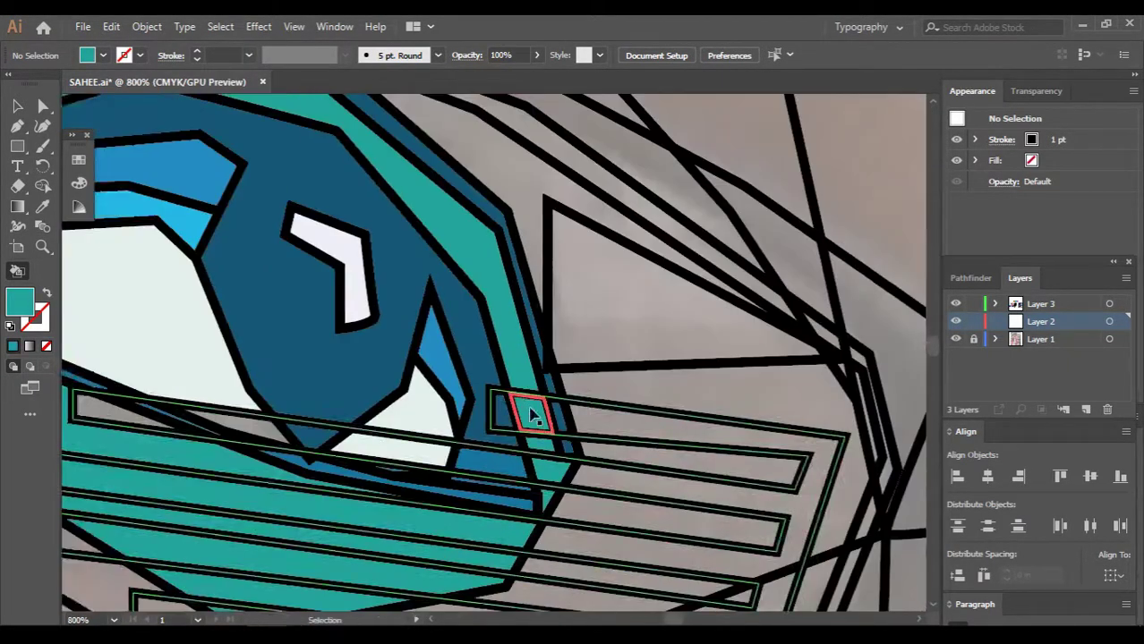
scroll(534, 390, "down", 3)
scroll(535, 394, "down", 5)
scroll(536, 408, "up", 4)
Sample pink from the reference ear and fill the facets above and below-left of the eye
left_click(381, 411, "alt")
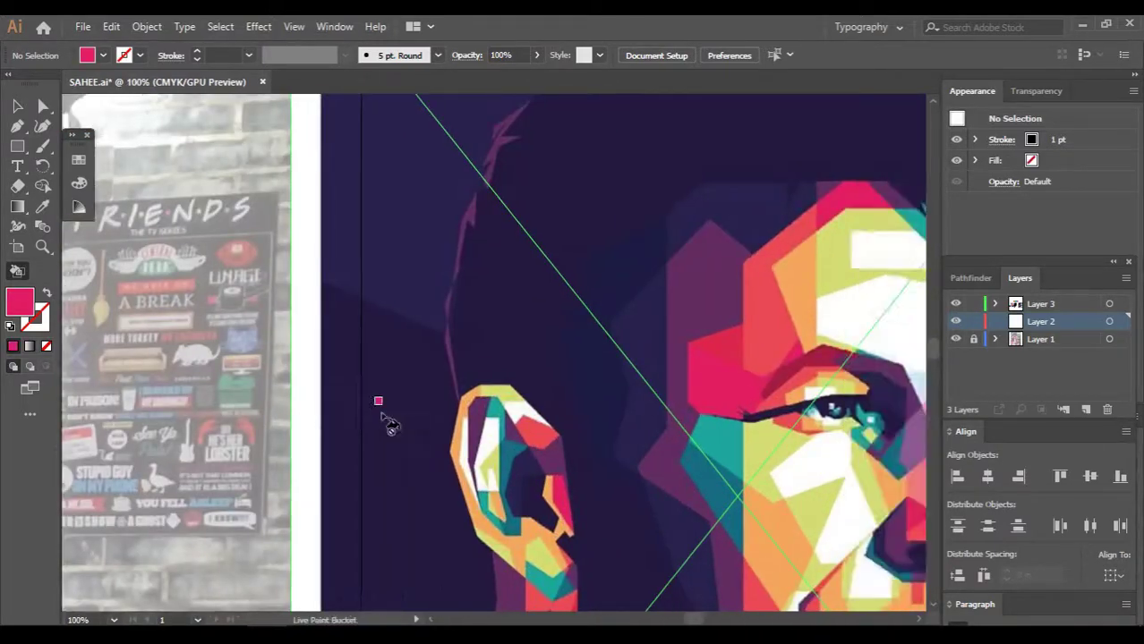
scroll(383, 420, "down", 3)
scroll(327, 304, "up", 3)
scroll(327, 306, "up", 1)
left_click(380, 304)
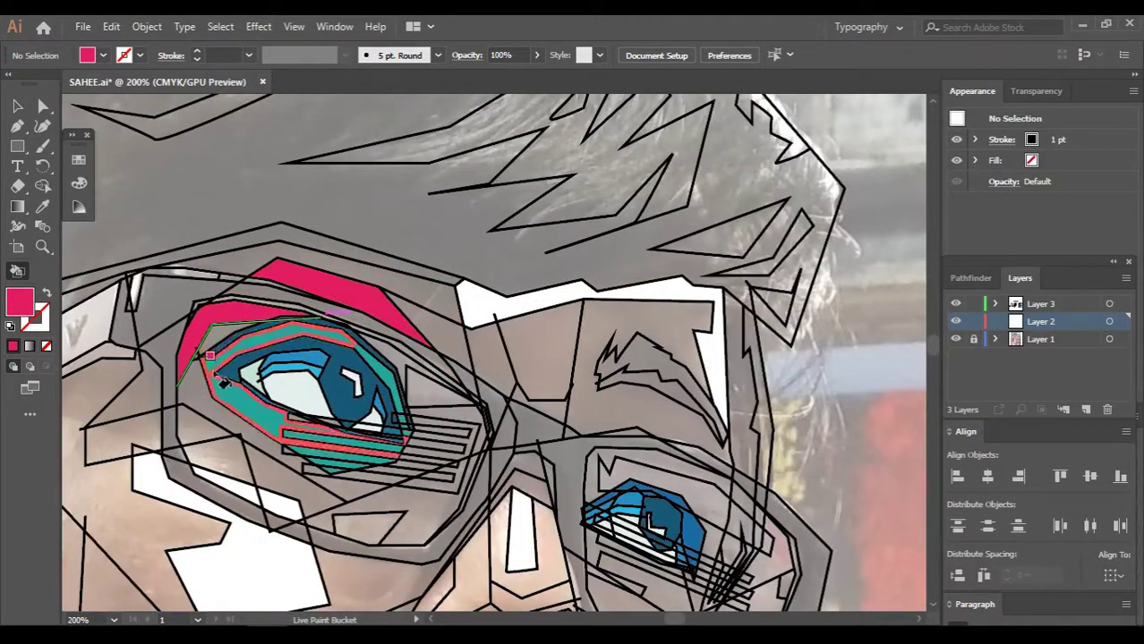
left_click(229, 419)
scroll(351, 491, "up", 2)
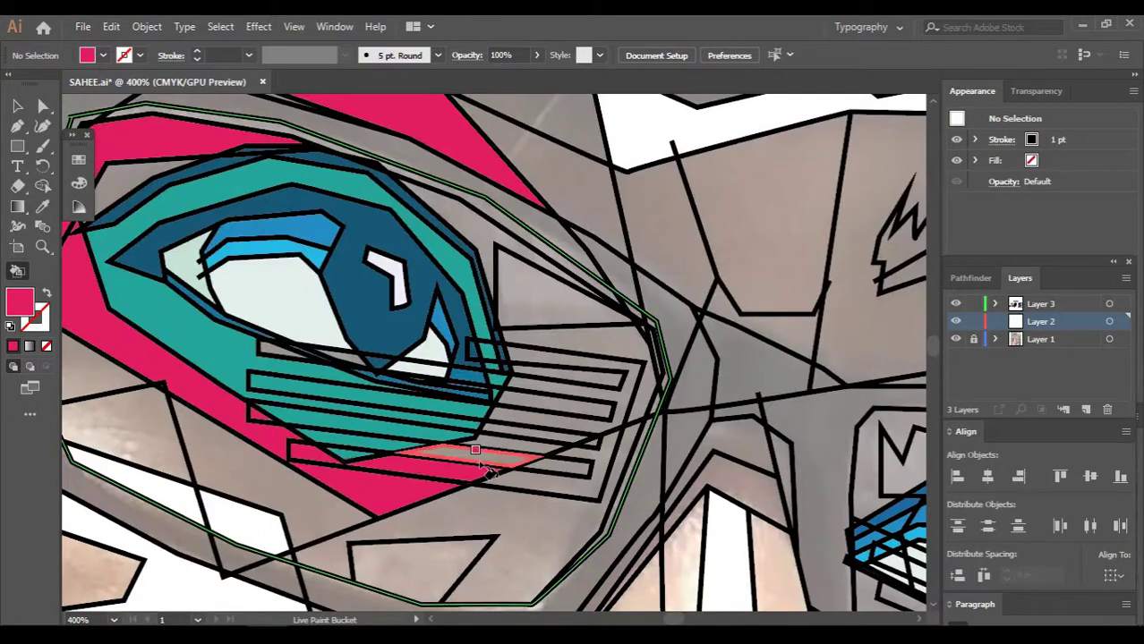
Paint the stripes below-right of the eye and the facet above them pink
left_click_drag(475, 450, 549, 392)
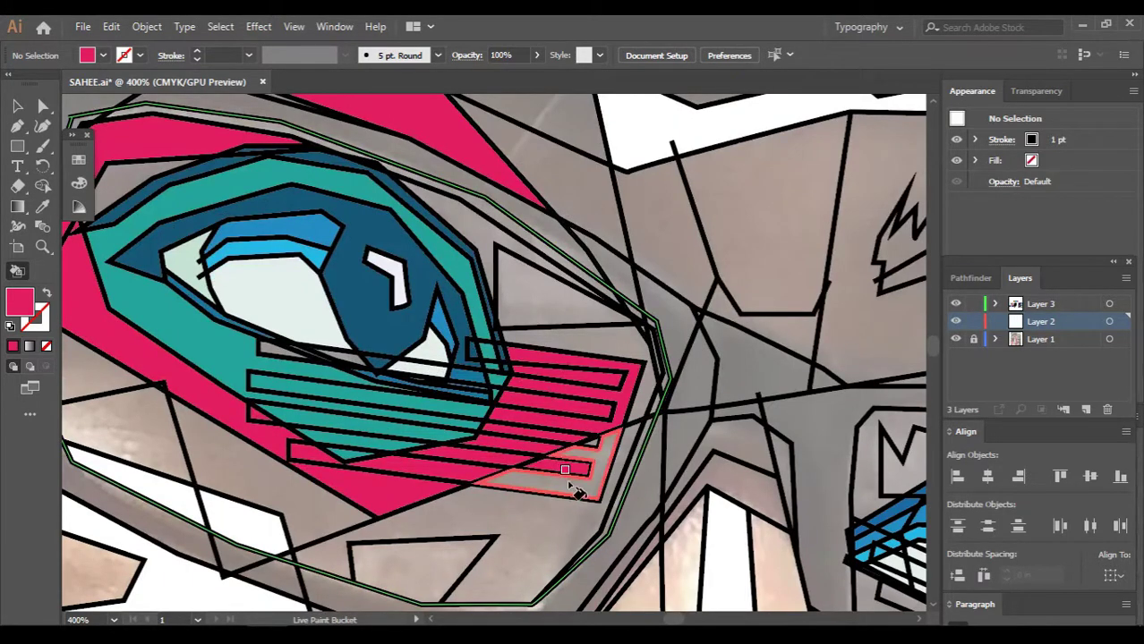
scroll(555, 376, "down", 2)
scroll(550, 322, "up", 1)
scroll(546, 286, "up", 1)
left_click(545, 278)
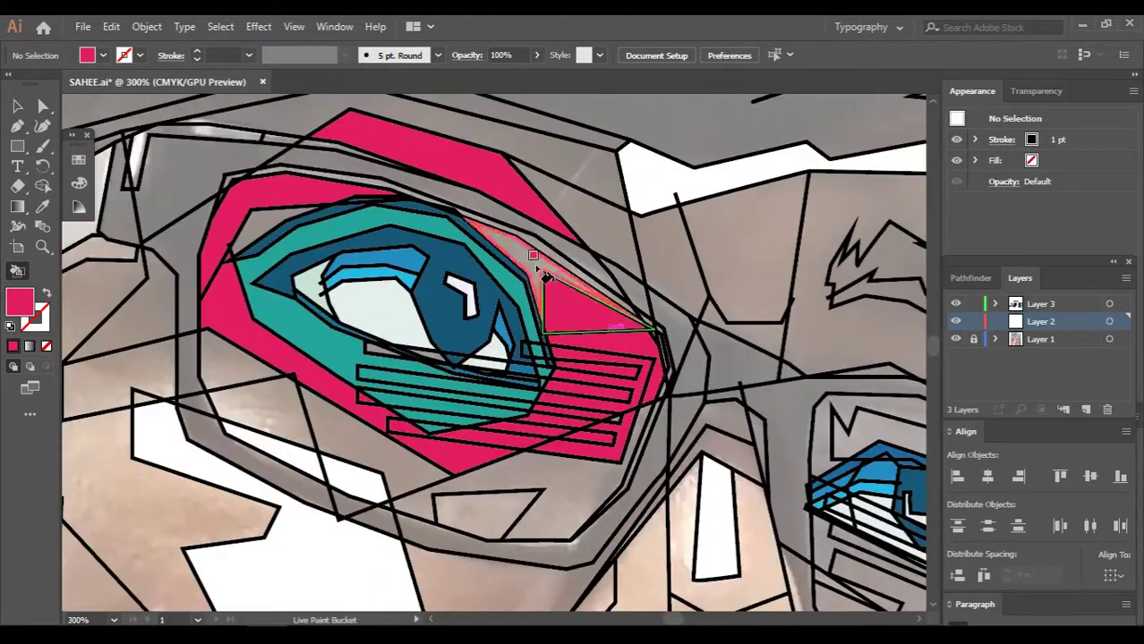
scroll(545, 277, "up", 2)
scroll(627, 268, "down", 2)
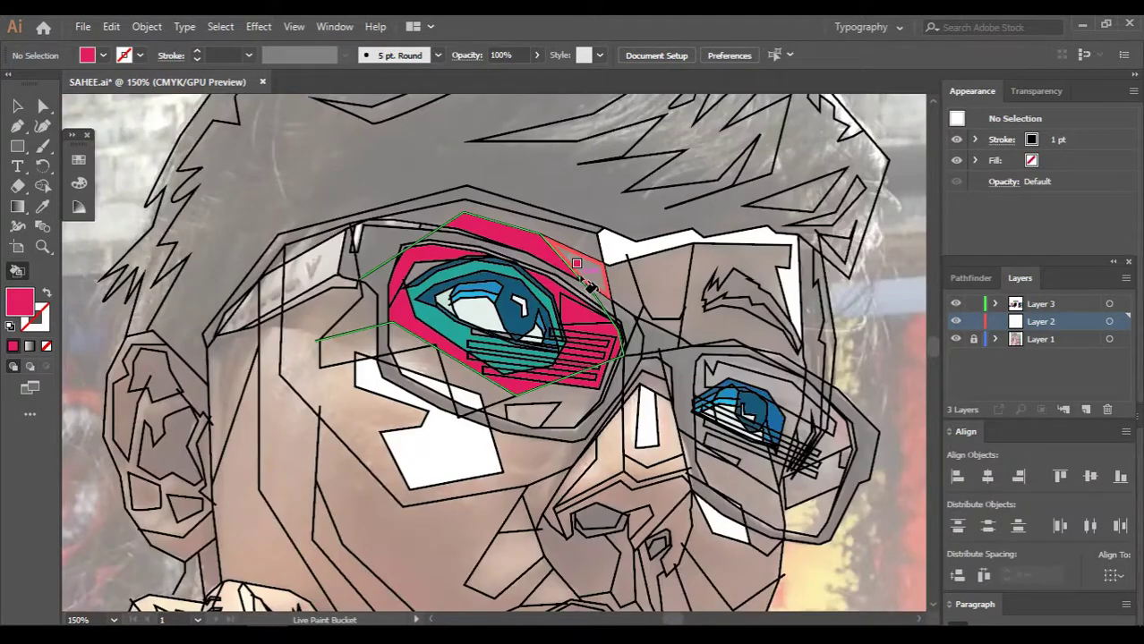
scroll(577, 273, "down", 1)
scroll(577, 273, "down", 3)
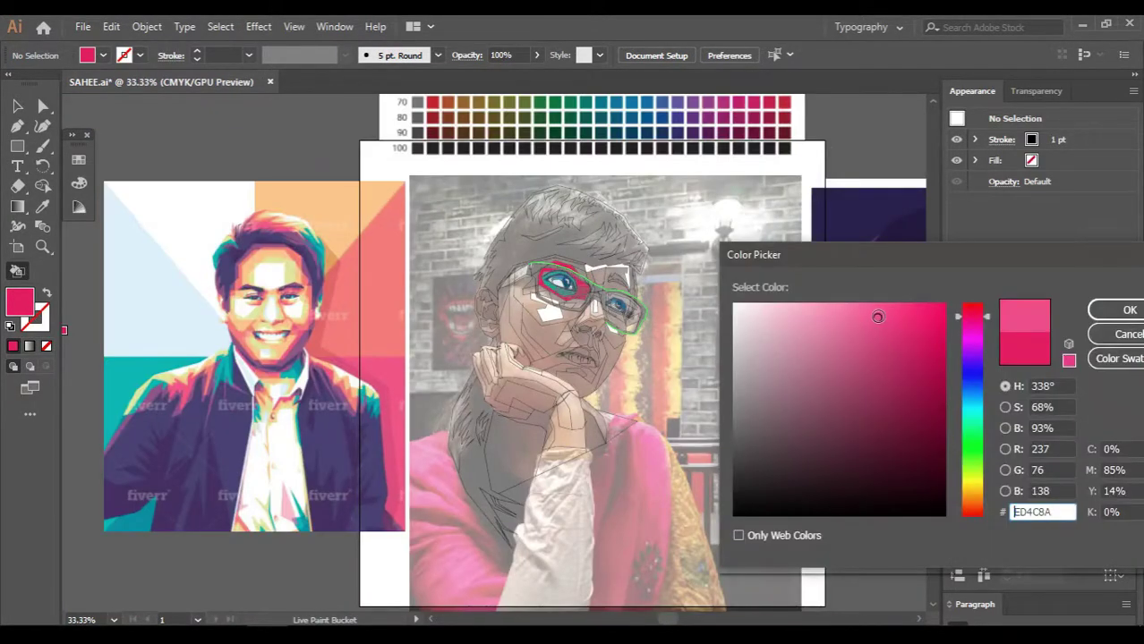
Confirm an adjusted lighter pink and fill a facet left of the eye with it
key("Return")
scroll(483, 322, "up", 3)
scroll(477, 332, "up", 3)
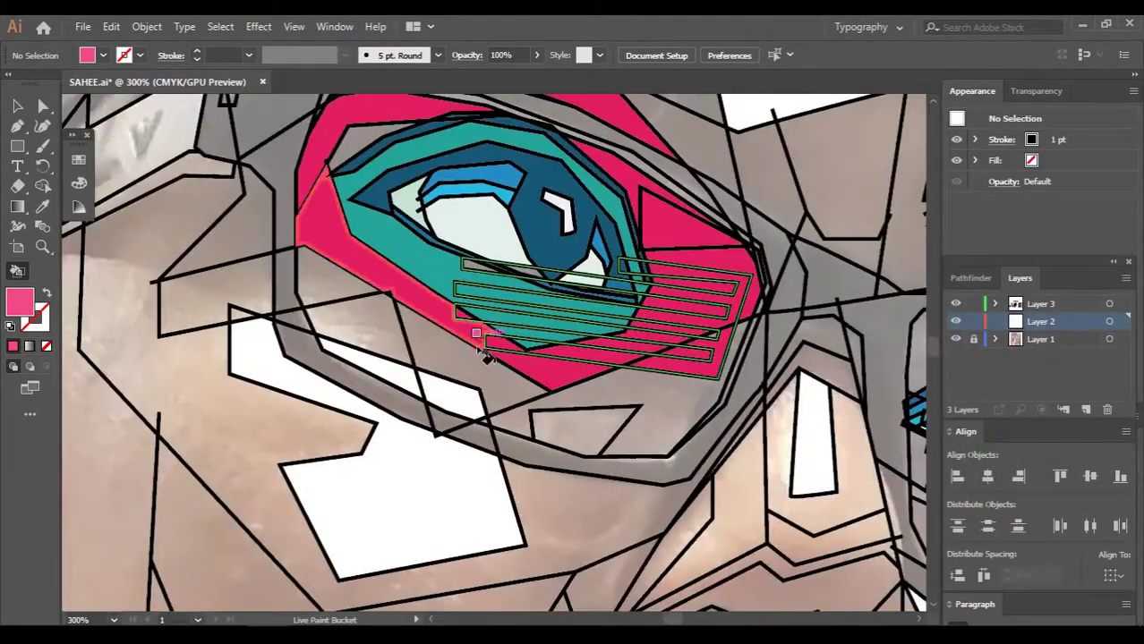
left_click(298, 295)
scroll(591, 376, "up", 3)
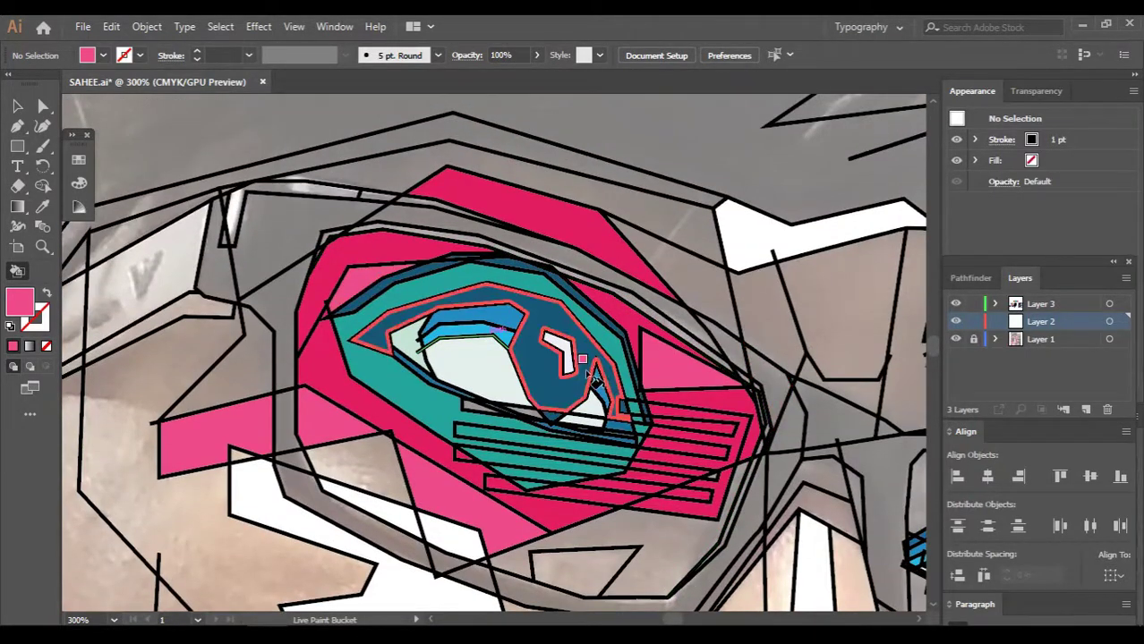
scroll(358, 345, "right", 2)
scroll(371, 358, "down", 3)
scroll(246, 337, "down", 5)
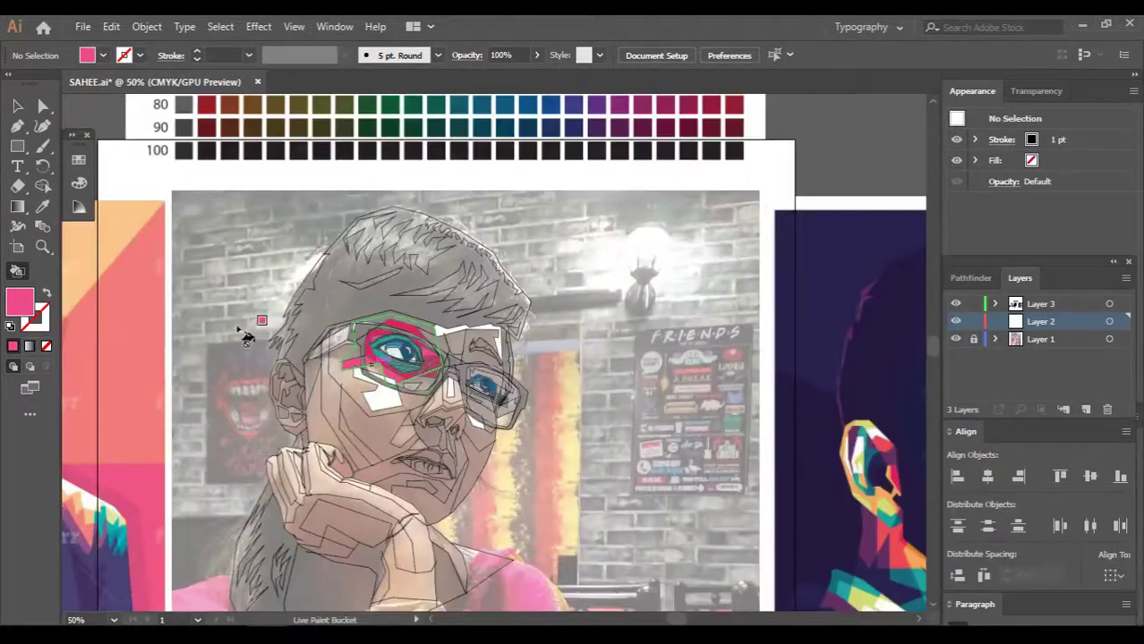
scroll(378, 401, "up", 5)
Fill a facet under the eye peach, sample light yellow, and hide the background photo
left_click(380, 175)
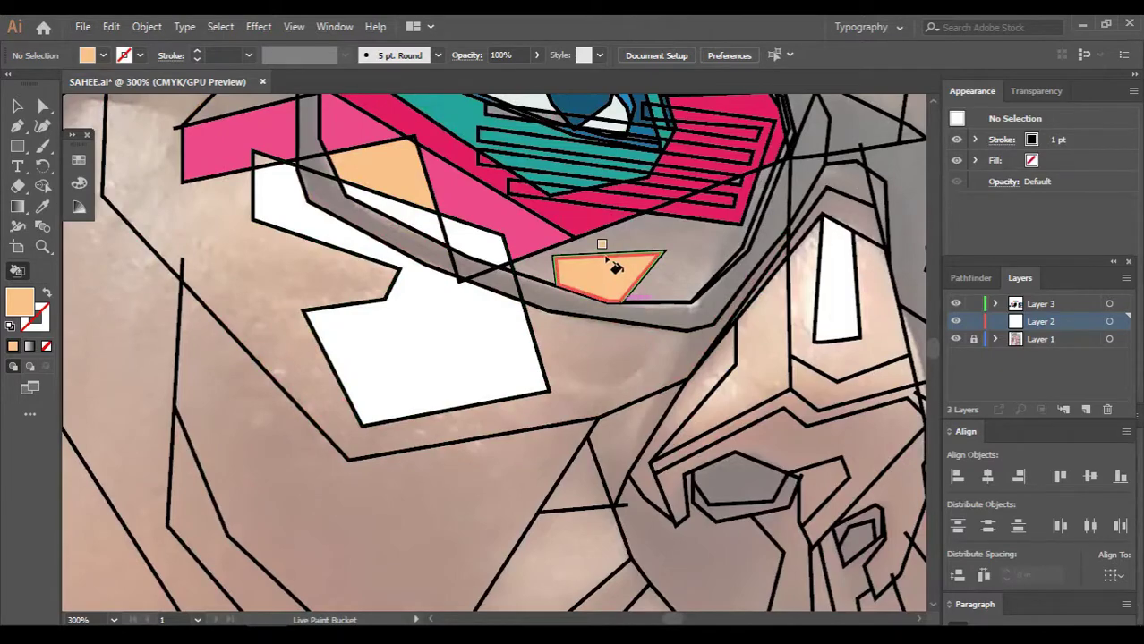
scroll(615, 267, "down", 5)
scroll(179, 188, "up", 3)
left_click(179, 187, "alt")
scroll(536, 268, "up", 2)
scroll(759, 404, "down", 2)
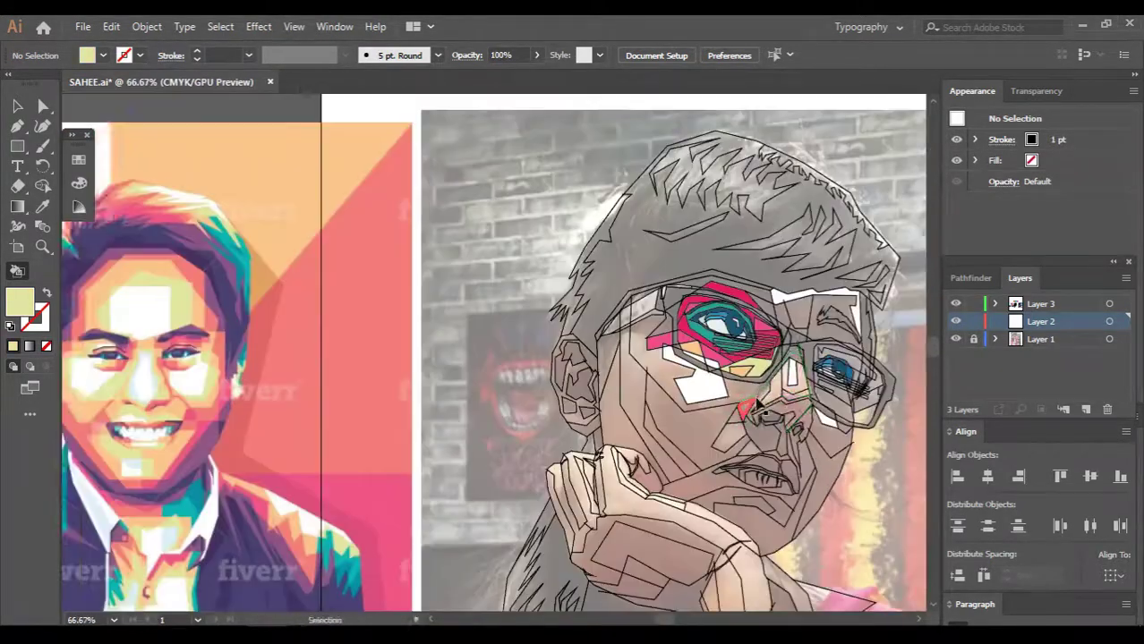
scroll(759, 405, "right", 2)
left_click(956, 339)
Briefly set the line-art stroke to none, then restore the black strokes and re-lock the background photo
left_click(956, 339)
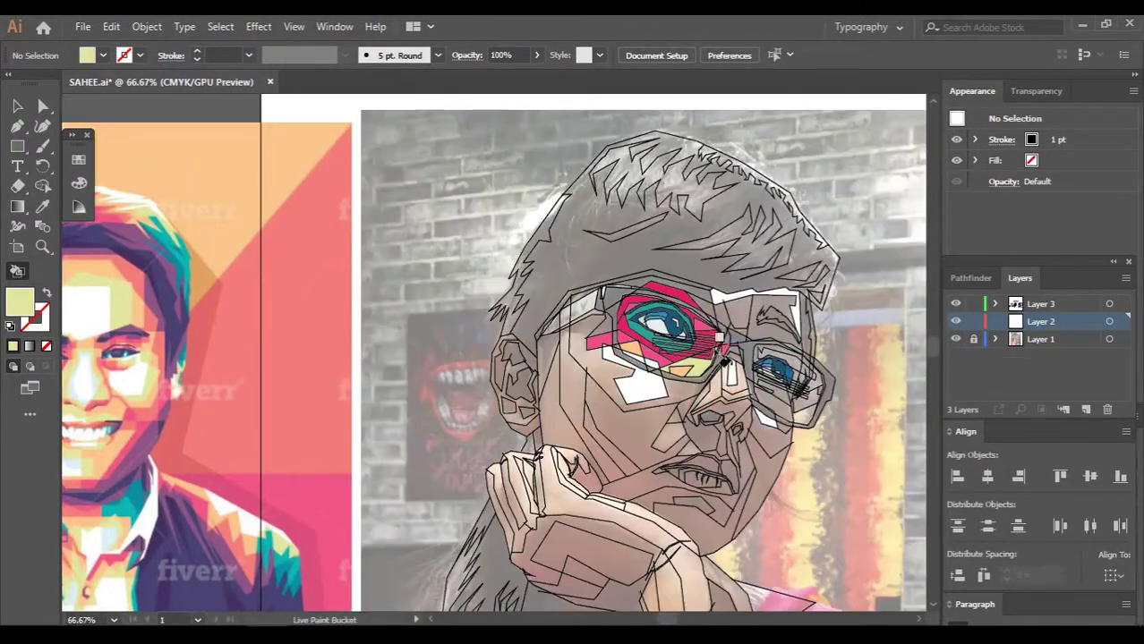
key("v")
key("ctrl+a")
left_click(46, 321)
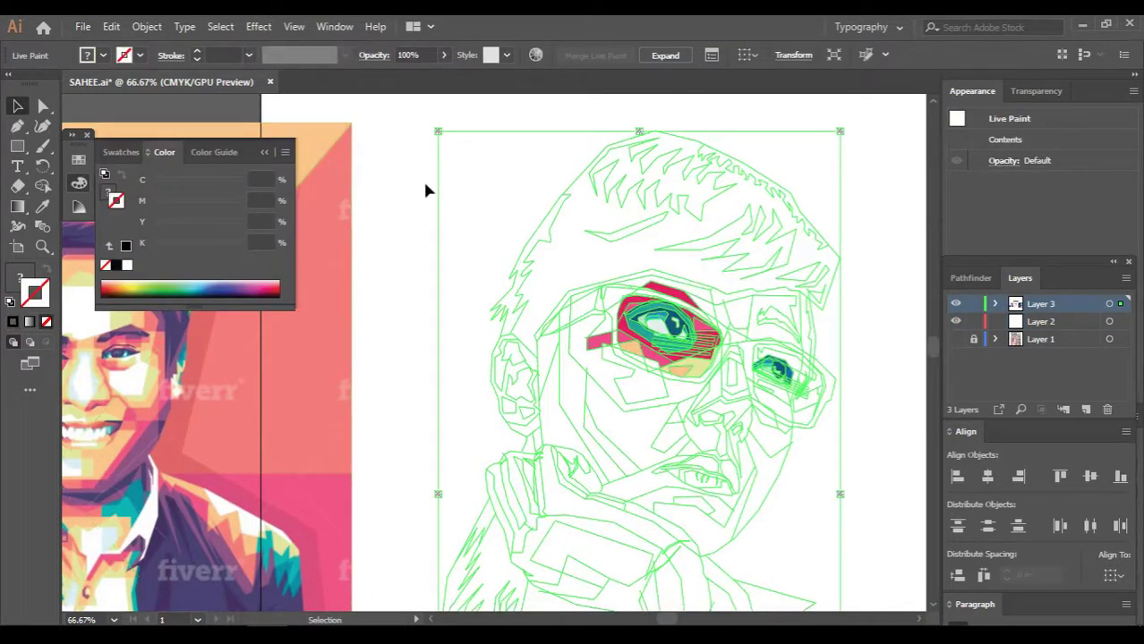
left_click(422, 179)
key("ctrl+z")
key("ctrl+z")
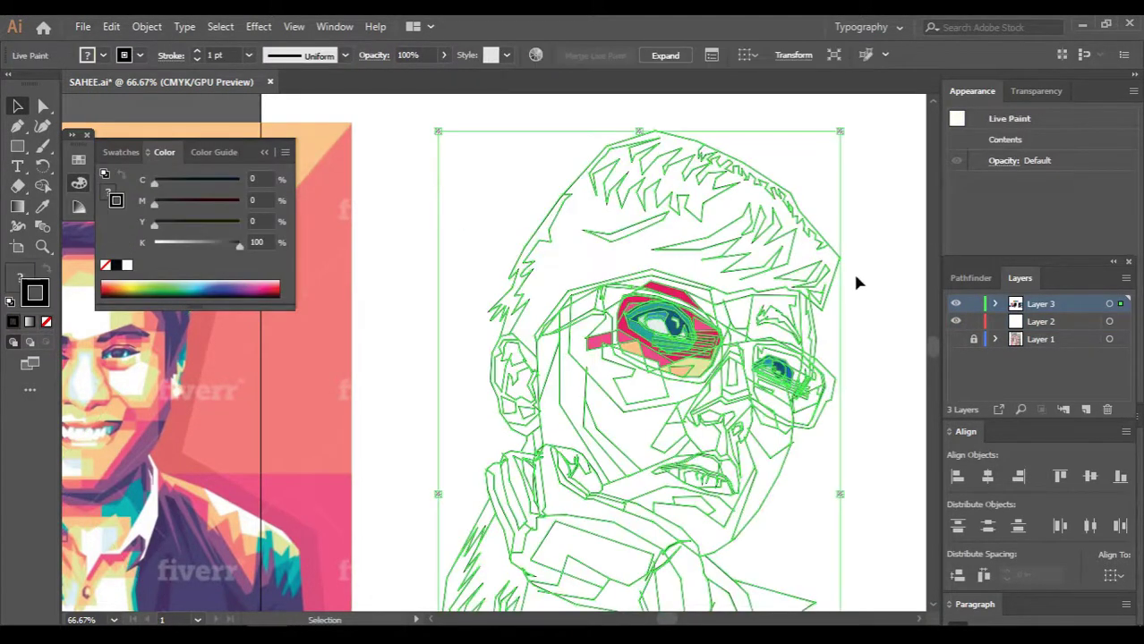
key("ctrl+z")
left_click(956, 339)
key("k")
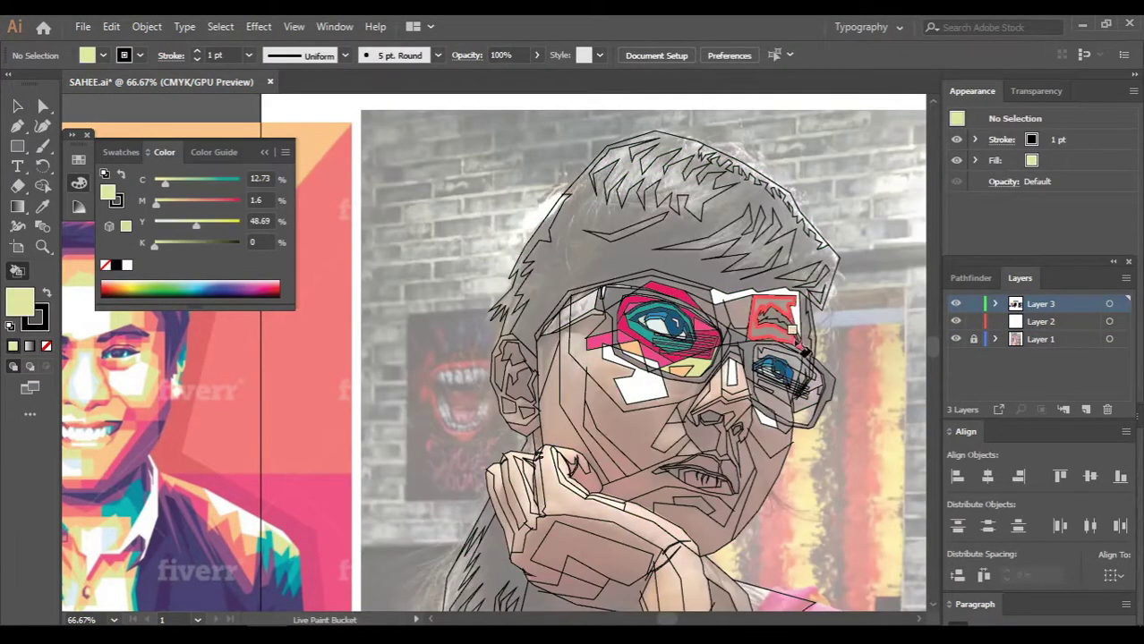
Fill the first facet above the left eye purple
scroll(662, 326, "up", 1)
scroll(660, 327, "down", 3)
key("v")
scroll(706, 349, "right", 5)
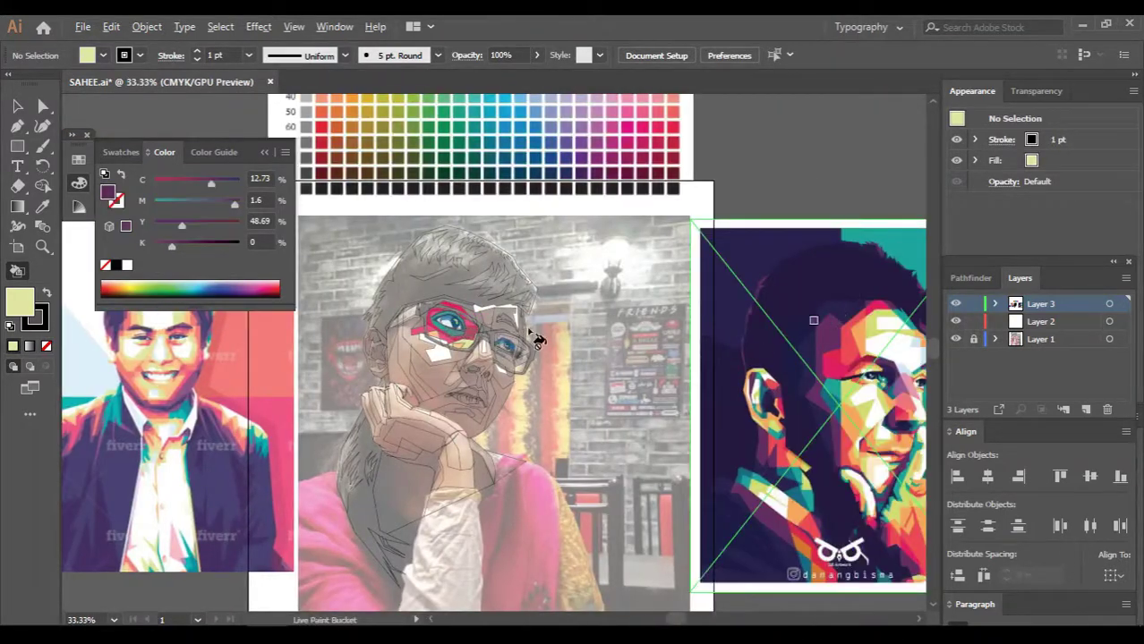
scroll(537, 340, "up", 3)
scroll(545, 331, "up", 1)
scroll(555, 322, "down", 1)
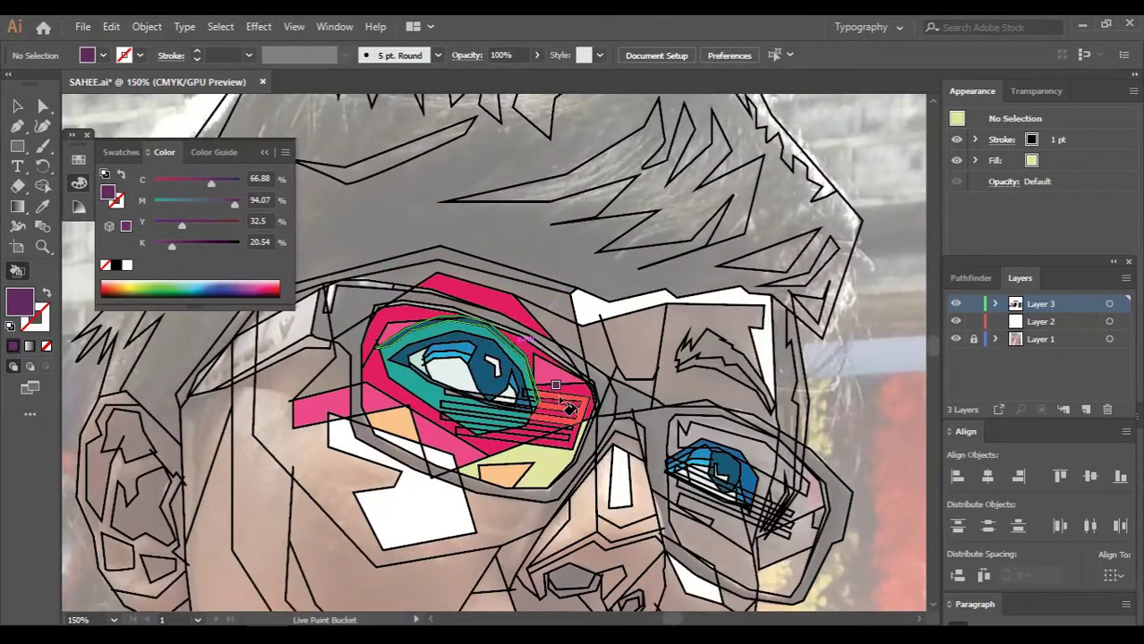
left_click(555, 309)
scroll(560, 334, "down", 1)
scroll(340, 308, "left", 2)
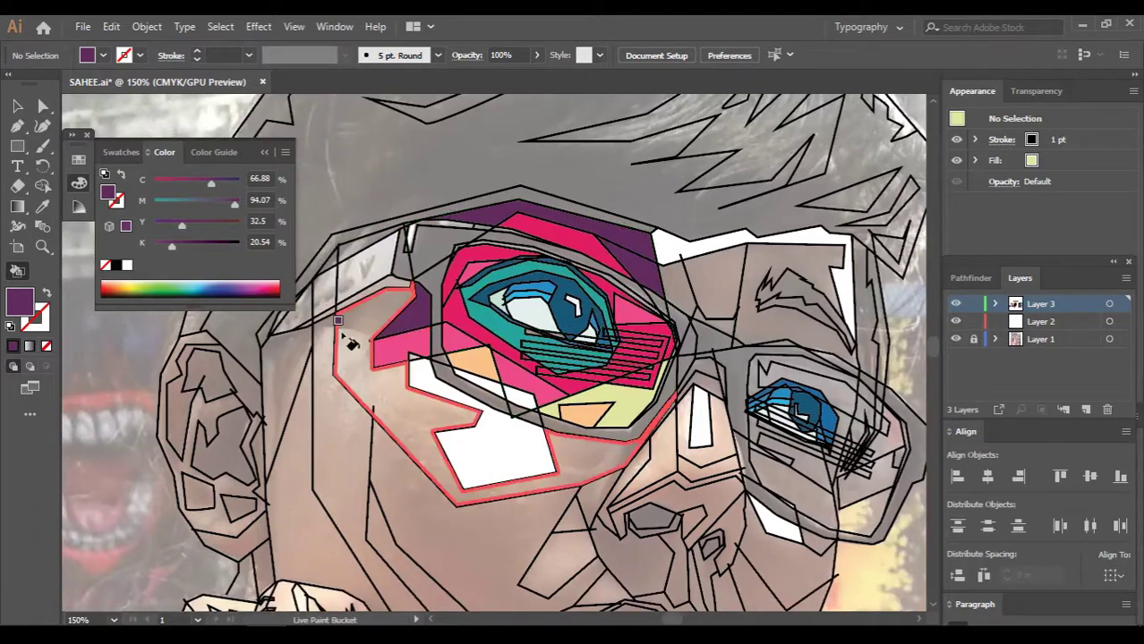
scroll(339, 321, "up", 1)
Darken the purple and fill the strip above the left eye with it
double_click(21, 302)
left_click(851, 438)
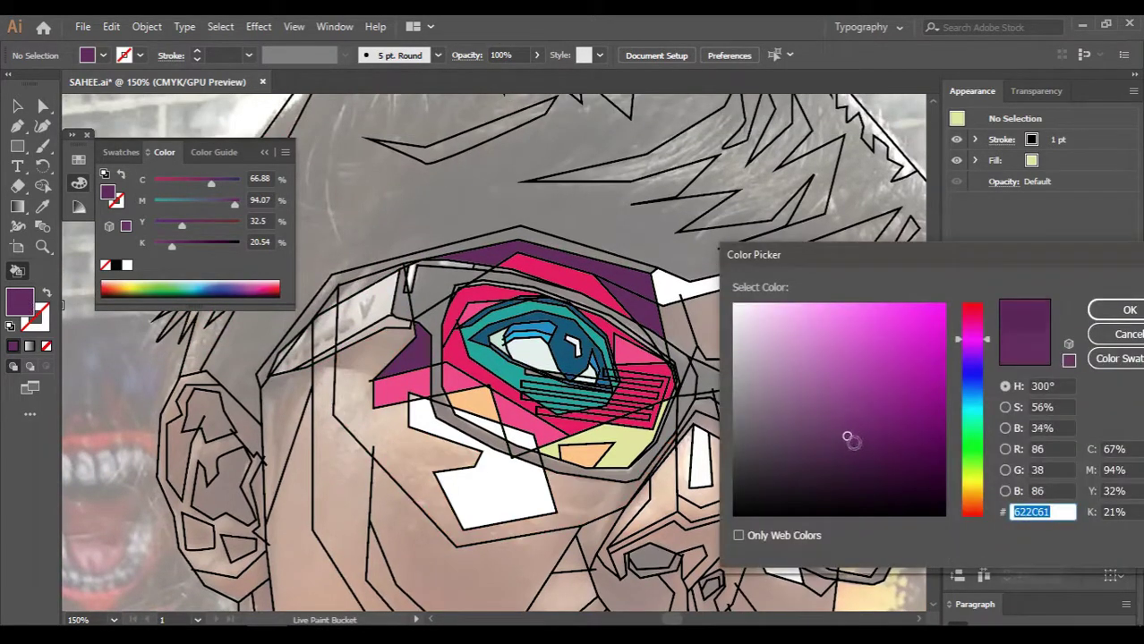
left_click(1116, 307)
left_click(617, 267)
Eyedrop teal from the reference portrait and fill the patch above the right eye
scroll(658, 268, "down", 2)
scroll(698, 269, "right", 5)
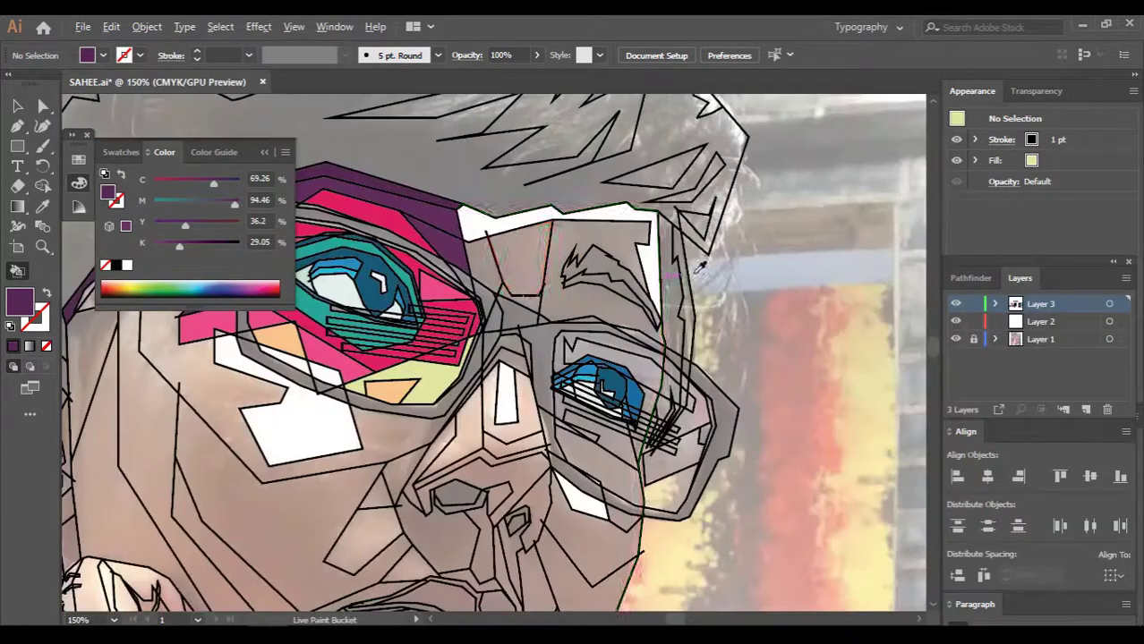
key("ctrl+minus")
key("ctrl+minus")
key("ctrl+minus")
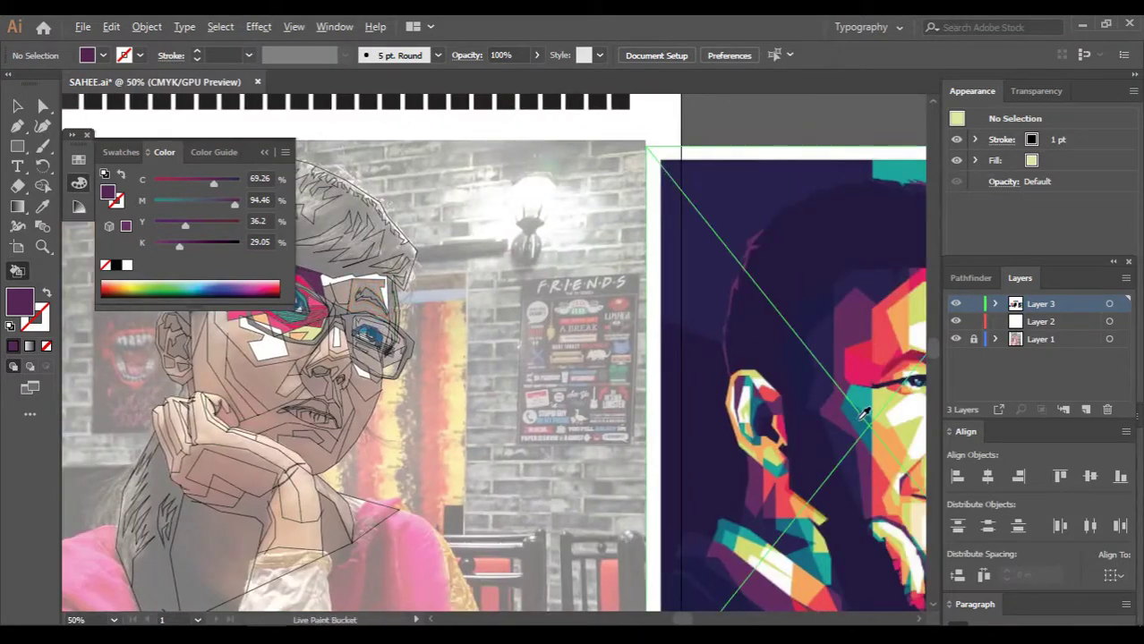
left_click(863, 414, "alt")
scroll(376, 340, "up", 5)
left_click(587, 268)
Fill the lower eyebrow shape light blue and the brow region beside the teal patch pink
scroll(626, 131, "down", 4)
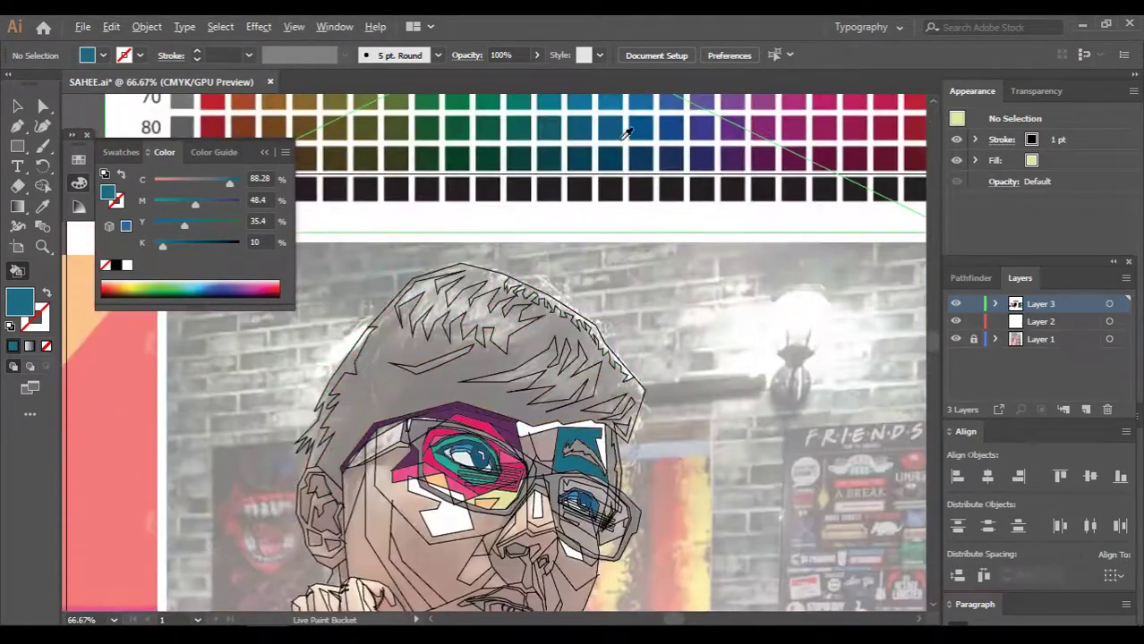
left_click(627, 132, "alt")
scroll(597, 499, "up", 3)
scroll(597, 499, "up", 1)
left_click(619, 365)
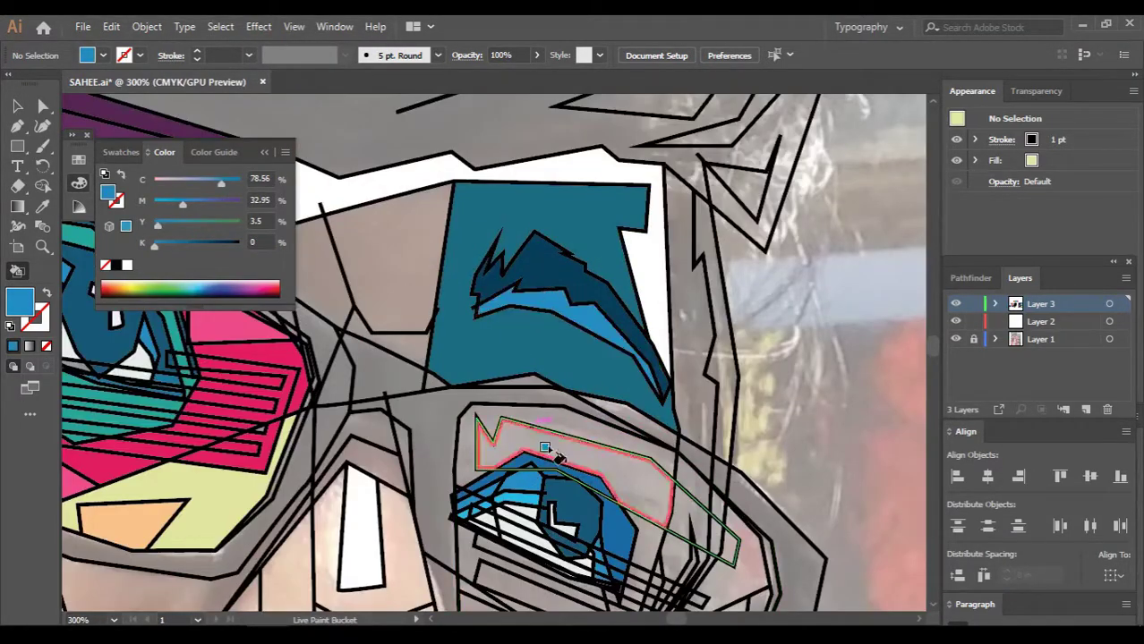
scroll(544, 447, "down", 2)
scroll(579, 363, "left", 3)
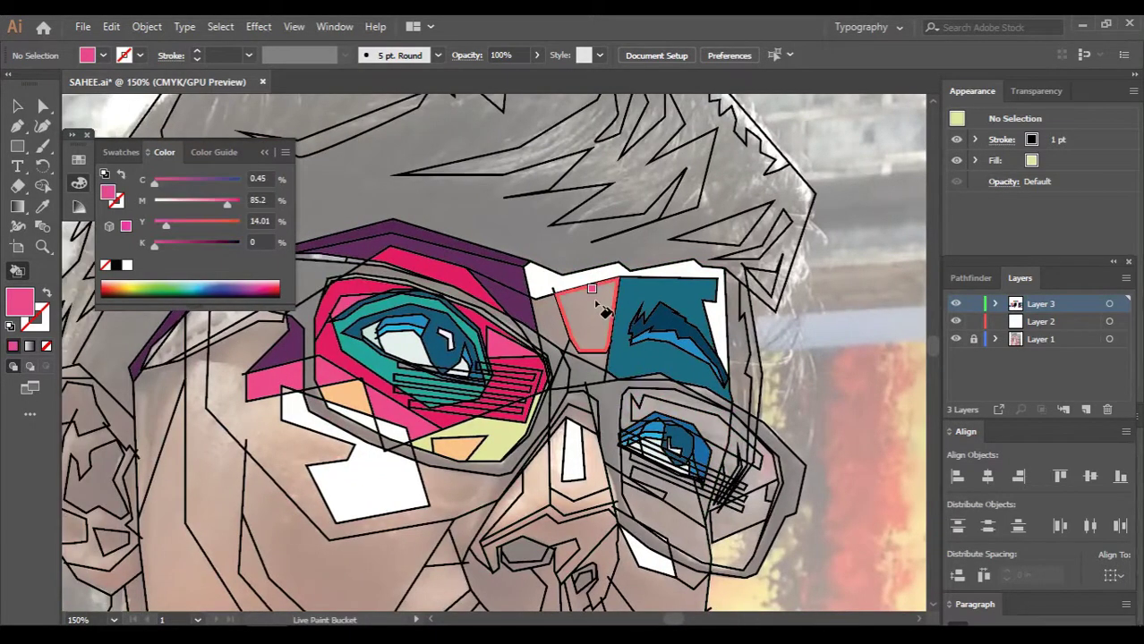
left_click(595, 322)
Fill the sliver left of the pink patch orange and switch to a deeper pink
scroll(739, 416, "down", 3)
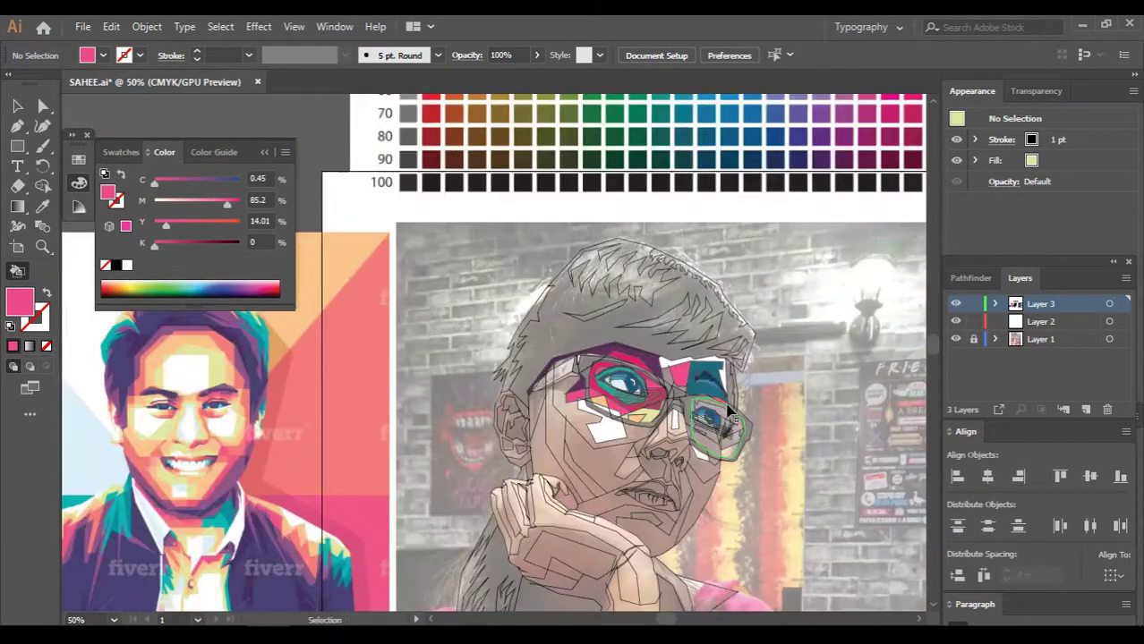
scroll(880, 386, "right", 5)
scroll(266, 400, "up", 5)
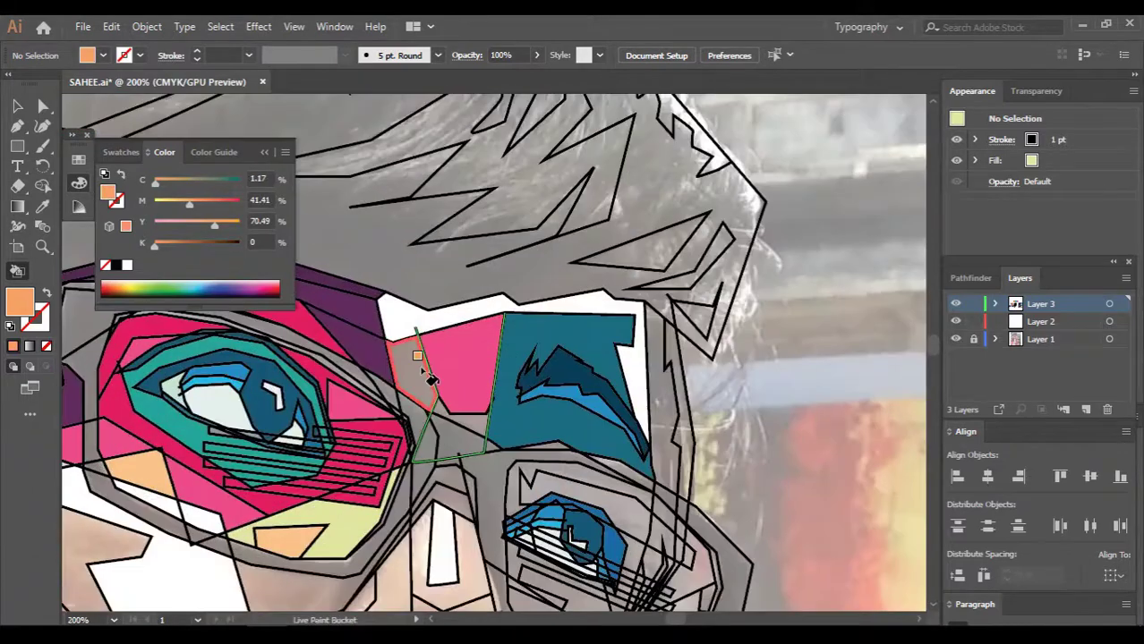
left_click(447, 260, "alt")
double_click(20, 302)
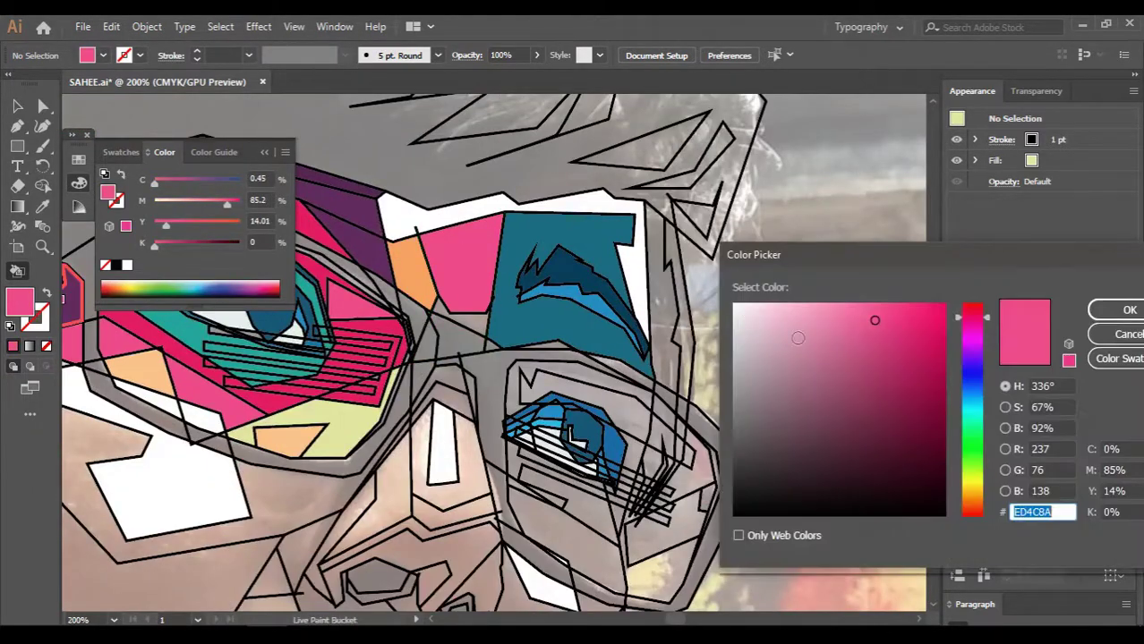
left_click(1119, 310)
left_click(351, 304, "alt")
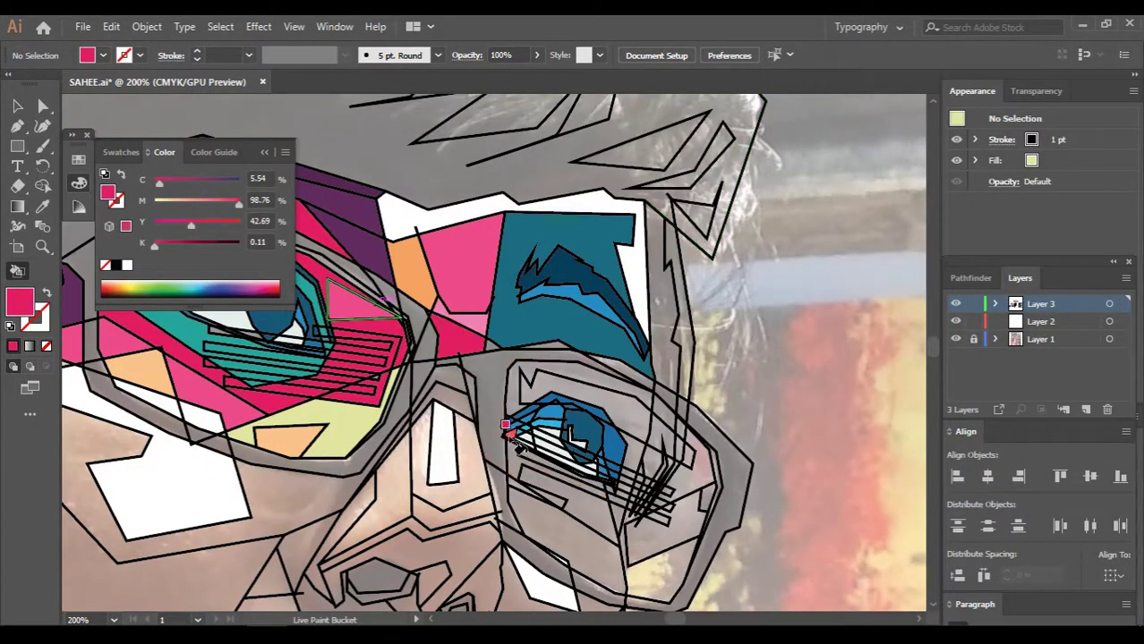
Sample and adjust orange, fill the sliver by the nose bridge, then undo it
scroll(505, 427, "up", 2)
left_click(376, 241, "alt")
scroll(376, 268, "left", 2)
double_click(20, 302)
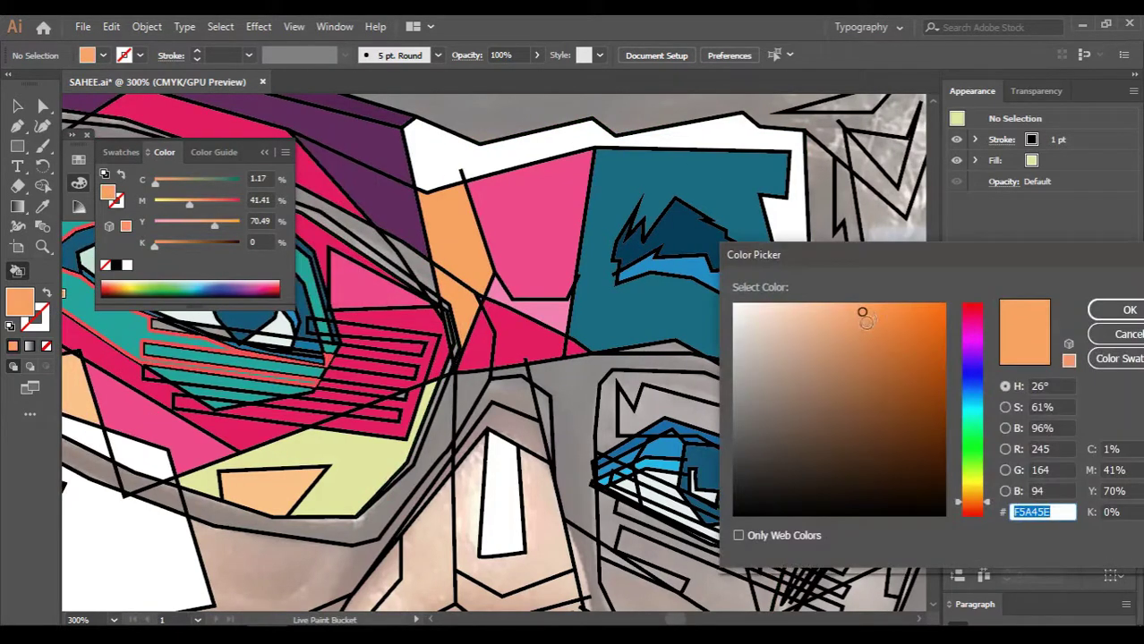
left_click(1118, 310)
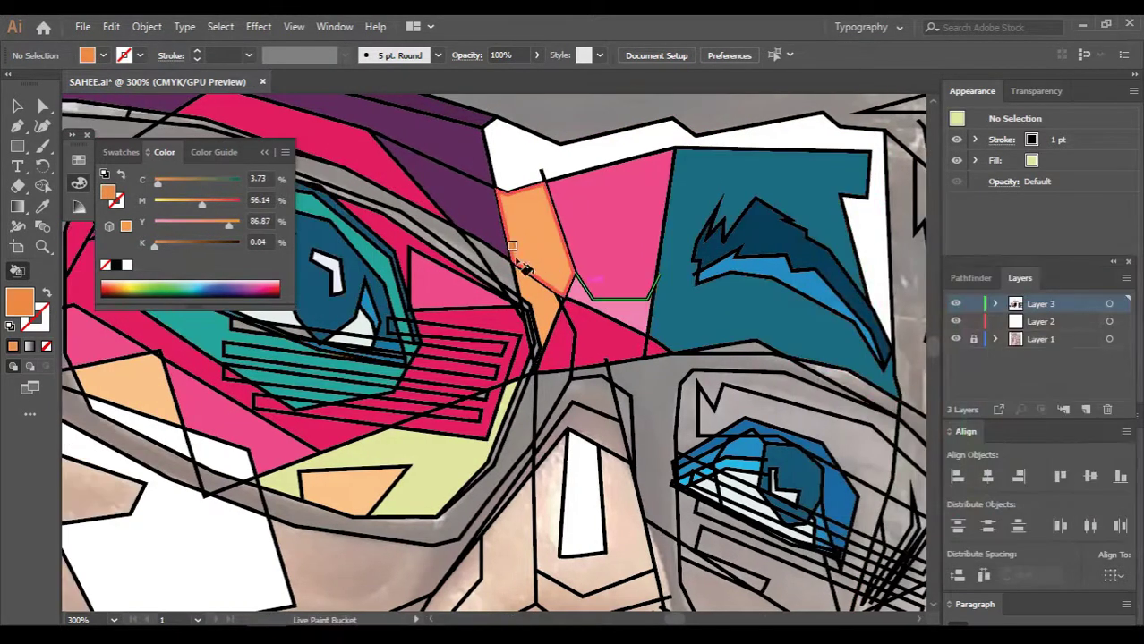
scroll(518, 362, "down", 2)
scroll(667, 264, "left", 2)
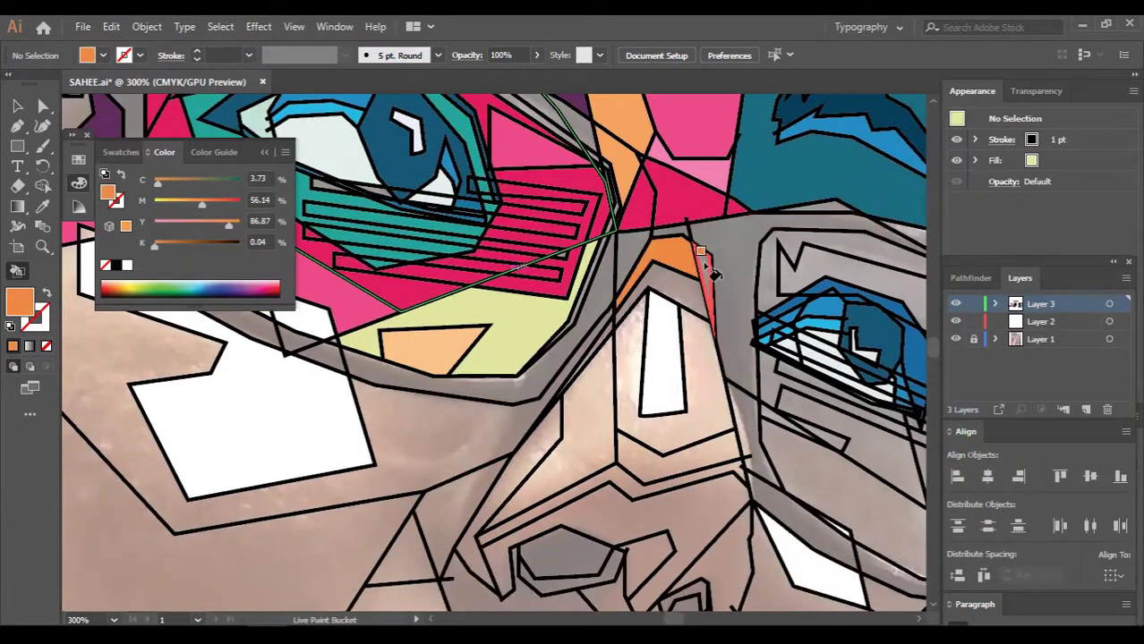
left_click(707, 269)
key("ctrl+z")
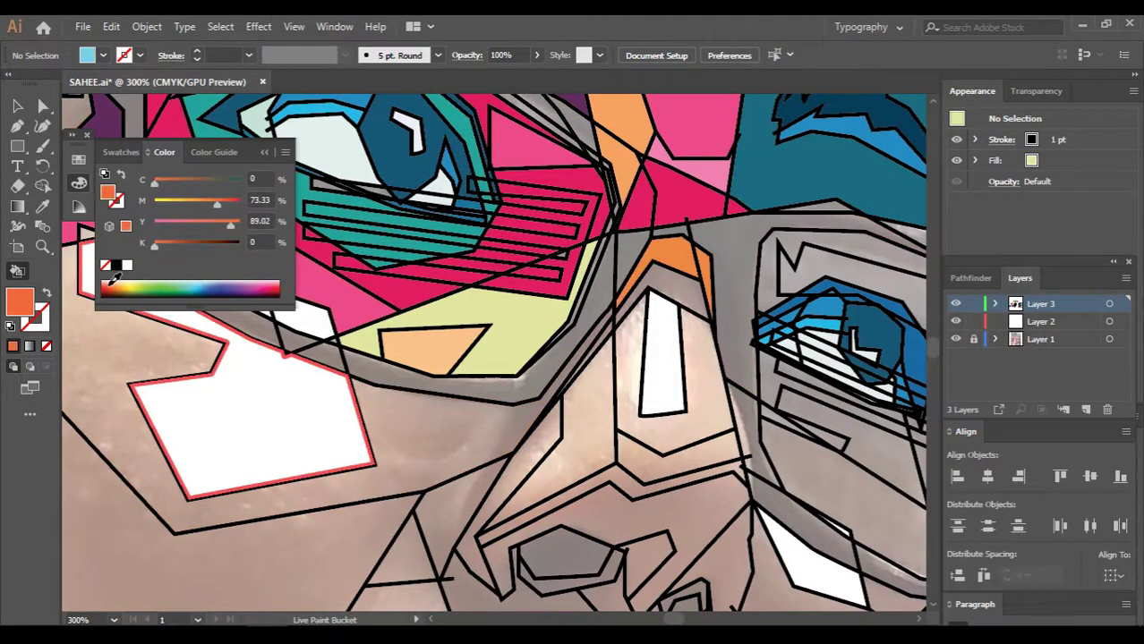
Set a deeper orange and fill the nose bridge facet light blue
double_click(19, 302)
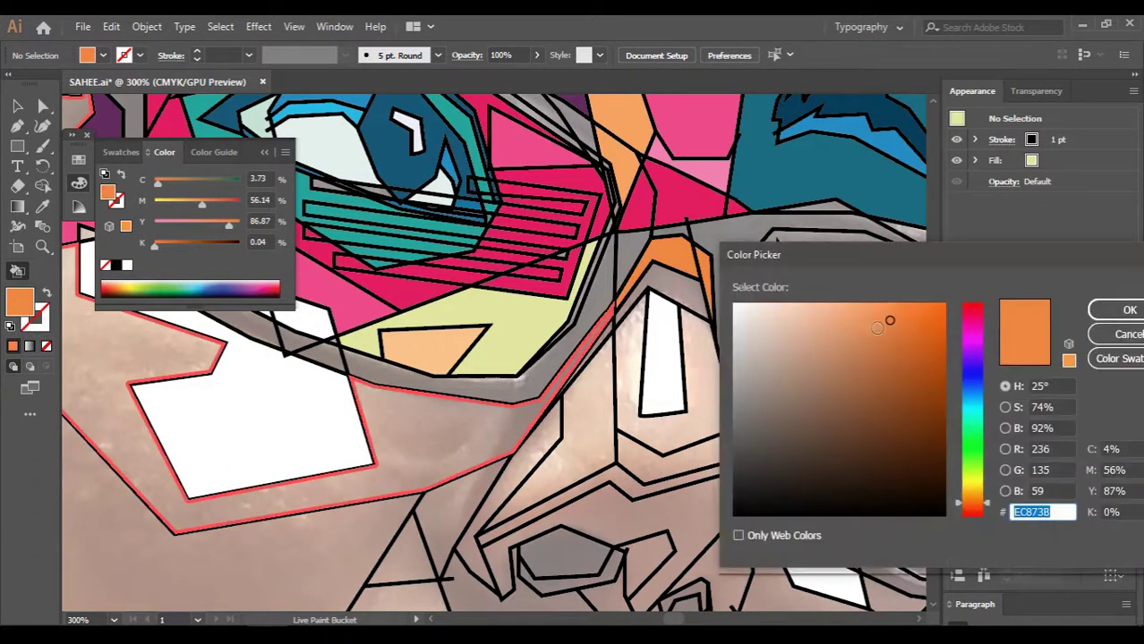
left_click(1127, 309)
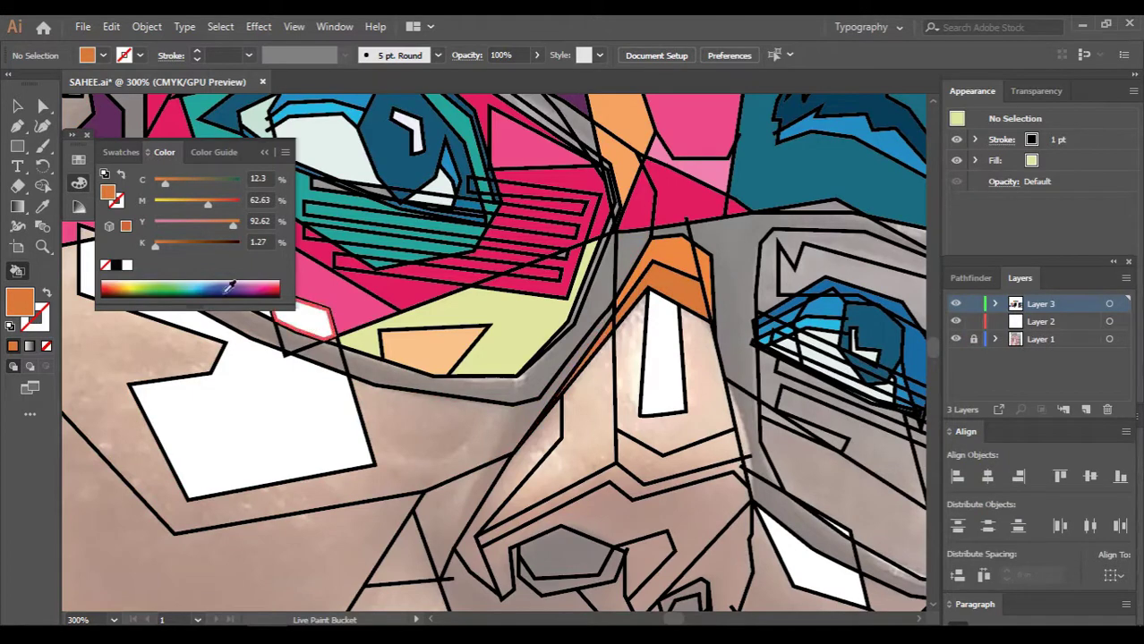
left_click(707, 375)
scroll(707, 376, "down", 3)
double_click(20, 302)
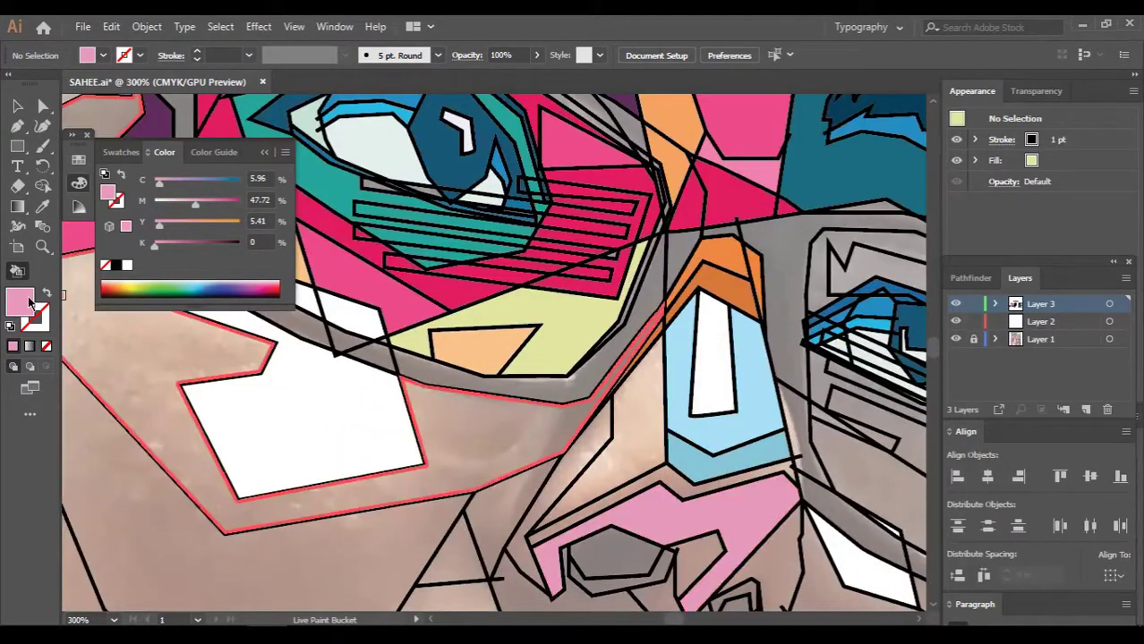
Fill a nose region with a deeper pink
double_click(24, 304)
left_click(645, 438)
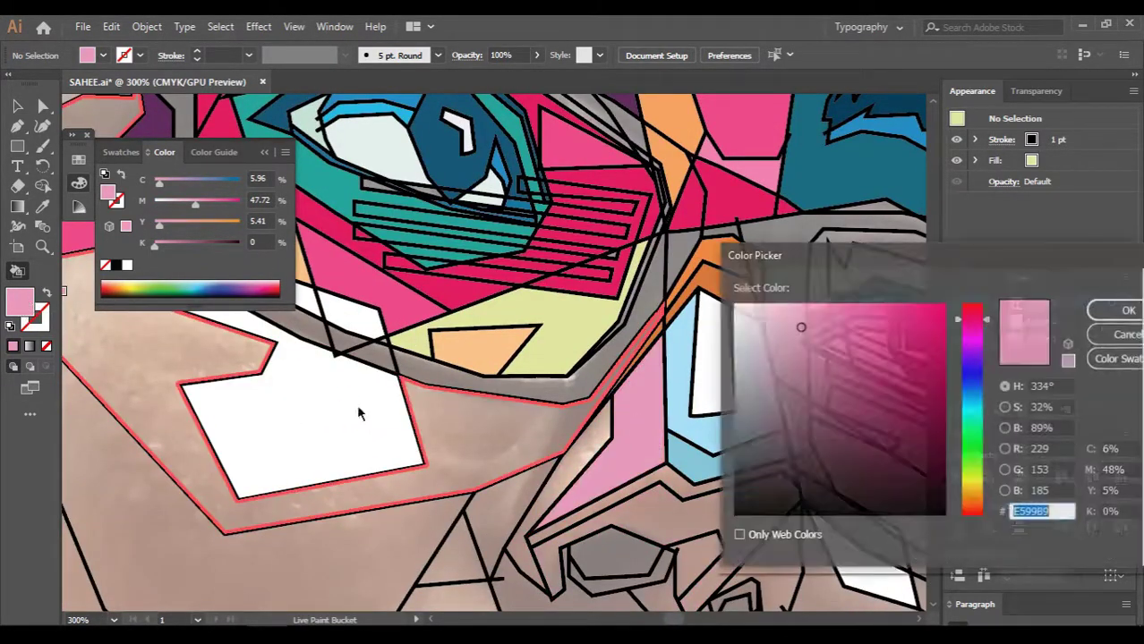
left_click(816, 332)
key("Return")
scroll(320, 435, "down", 2)
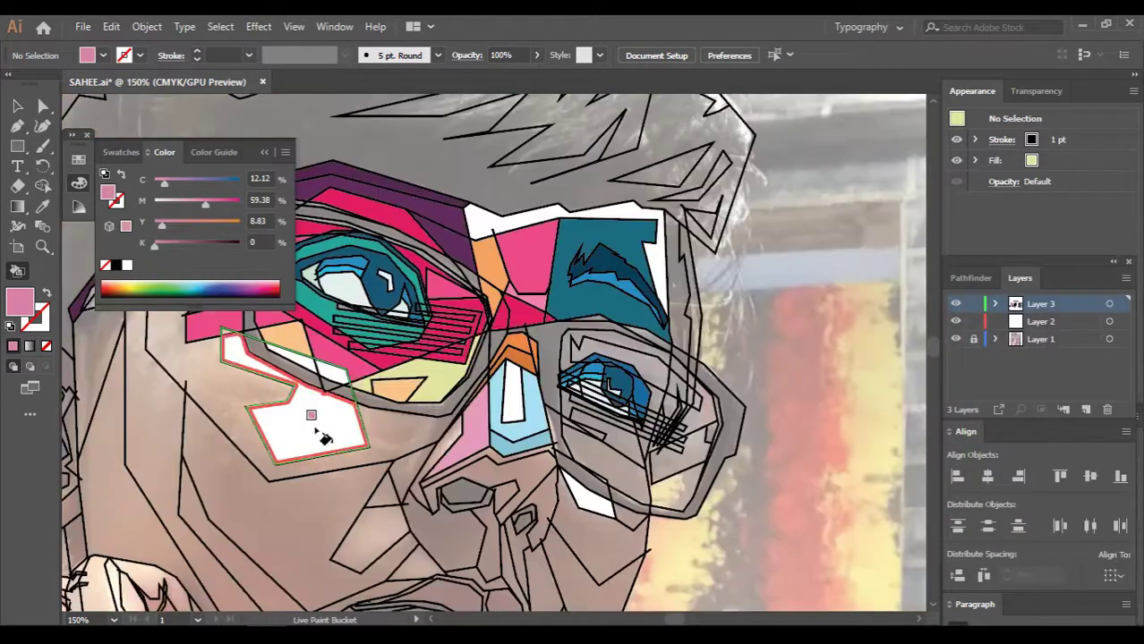
scroll(268, 421, "down", 1)
scroll(199, 409, "down", 1)
scroll(792, 425, "up", 3)
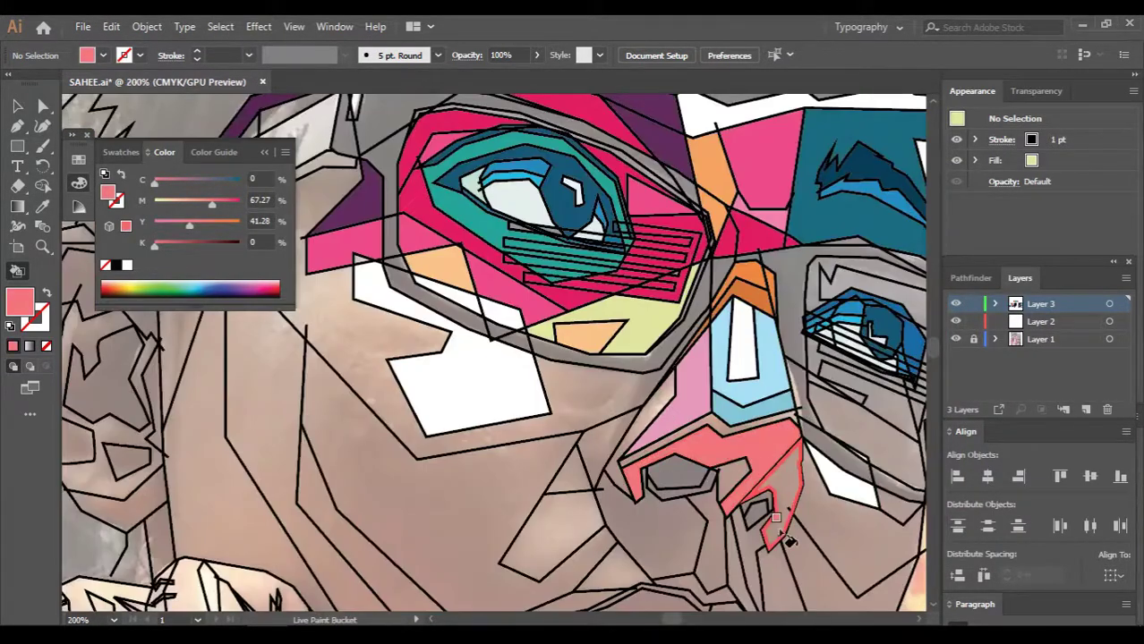
Mix a lighter coral pink, then fill the nostril dark teal
double_click(20, 302)
left_click(817, 310)
key("Return")
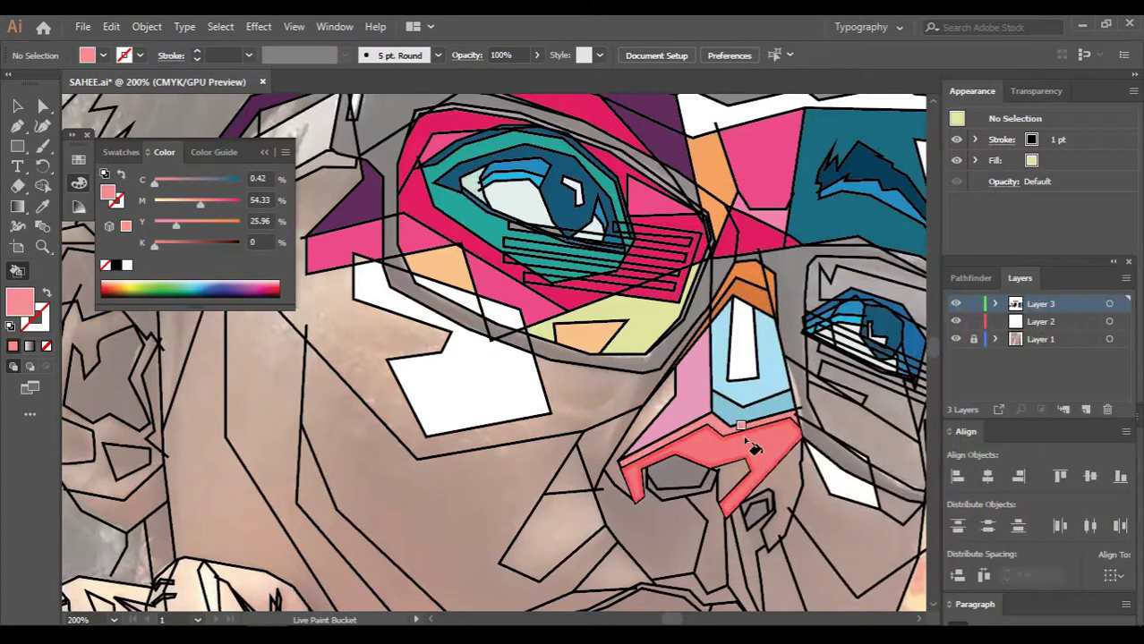
scroll(695, 555, "up", 1)
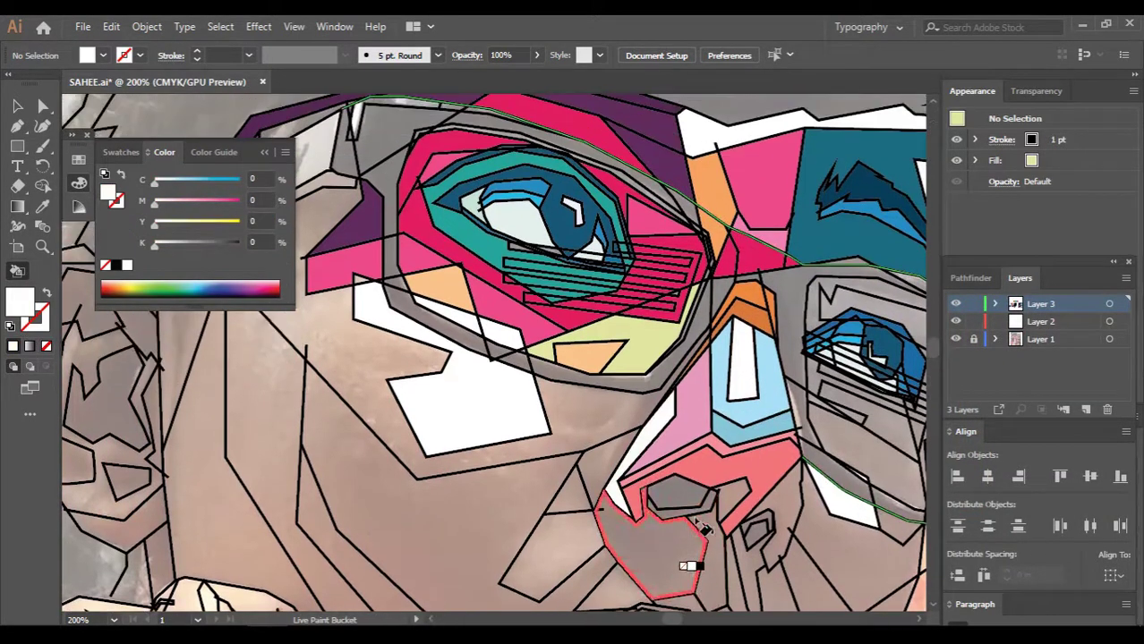
left_click(864, 210, "alt")
left_click(678, 490)
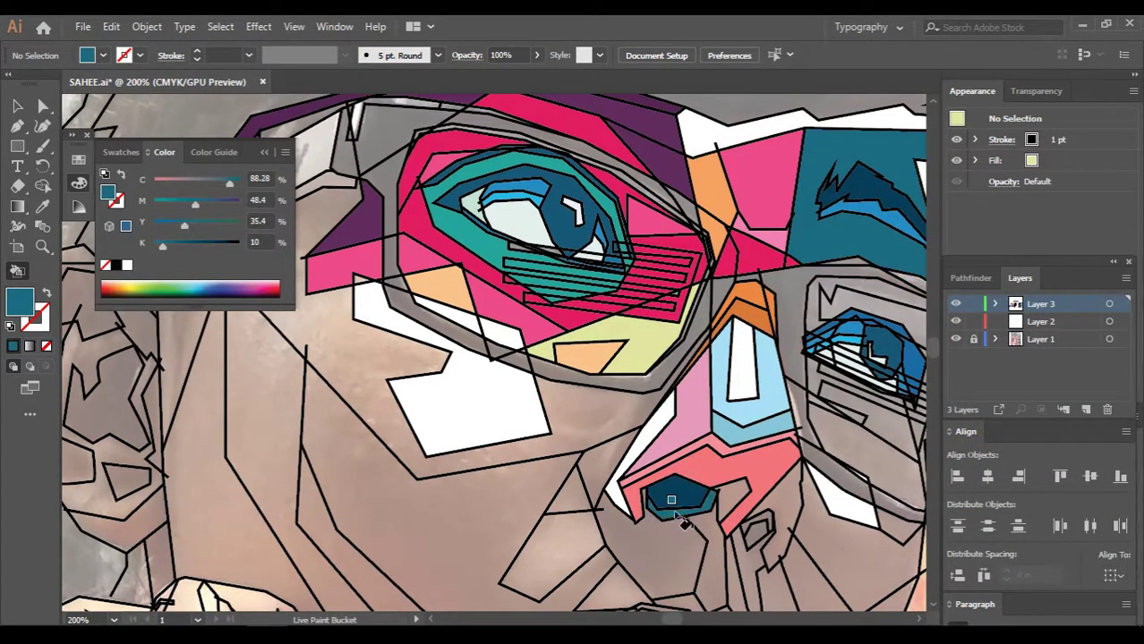
Sample and darken purple, then fill the small shape by the nostril
left_click(627, 121, "alt")
double_click(20, 302)
key("Return")
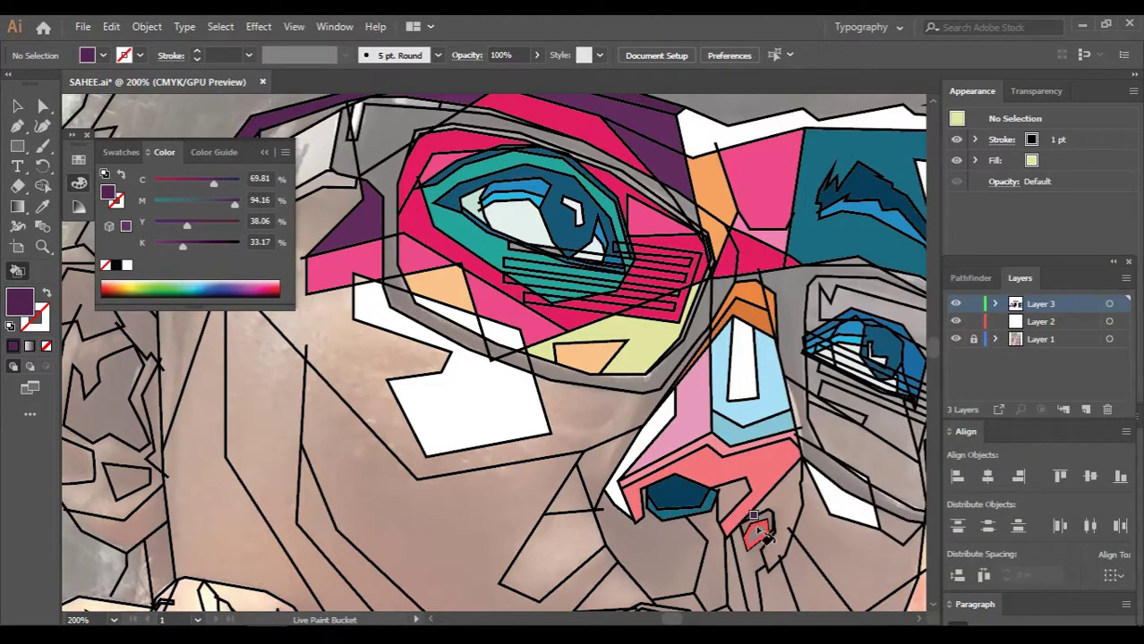
scroll(751, 483, "up", 2)
double_click(19, 302)
key("Return")
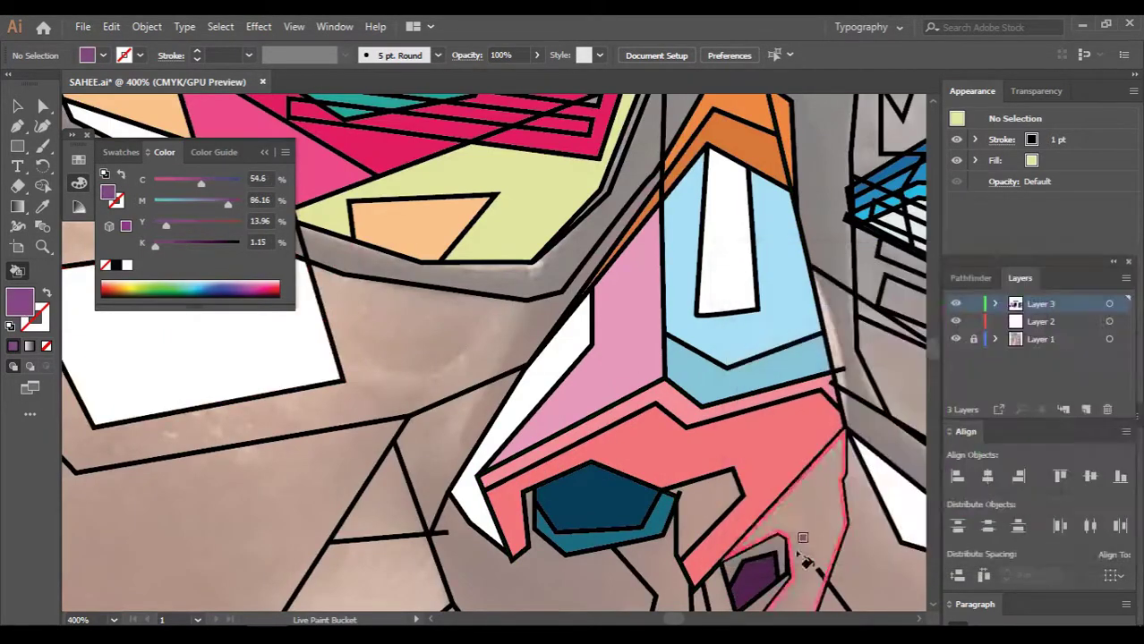
left_click(752, 559)
Sample teal from the reference, lighten it and fill the region beside the nose
scroll(778, 447, "down", 2)
scroll(756, 383, "down", 2)
scroll(756, 383, "down", 2)
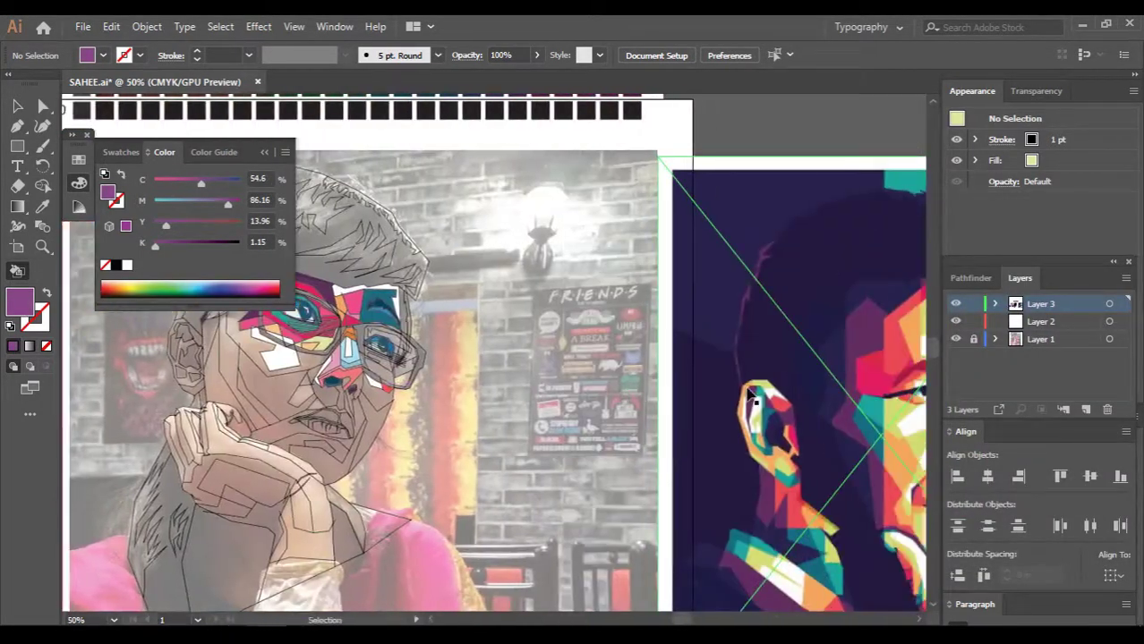
scroll(756, 383, "right", 2)
left_click(756, 383, "alt")
scroll(523, 429, "up", 4)
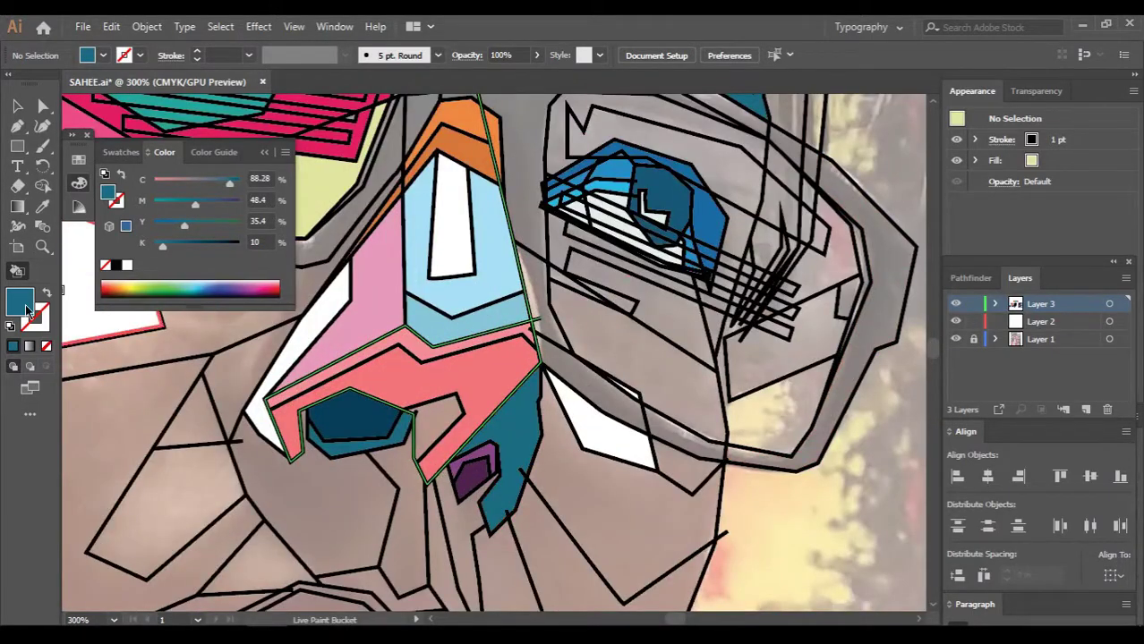
double_click(20, 303)
key("Return")
left_click(528, 407)
Pick up purple from the artwork as the next fill colour
scroll(528, 407, "down", 1)
scroll(528, 407, "down", 3)
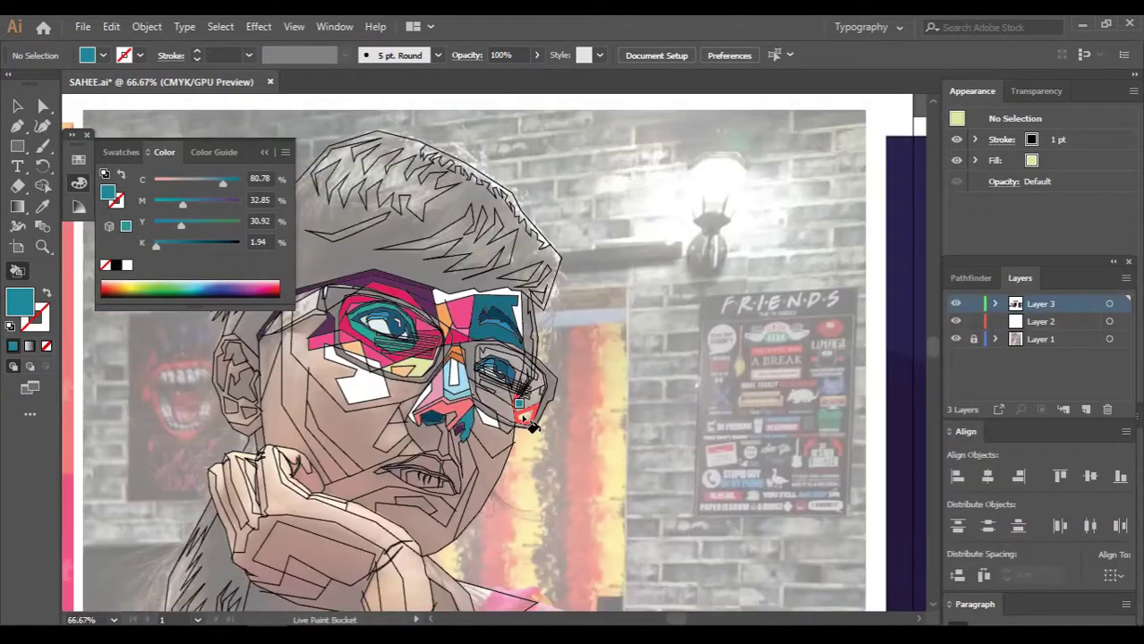
scroll(528, 407, "up", 3)
scroll(528, 407, "down", 3)
scroll(659, 433, "down", 3)
left_click(660, 433, "alt")
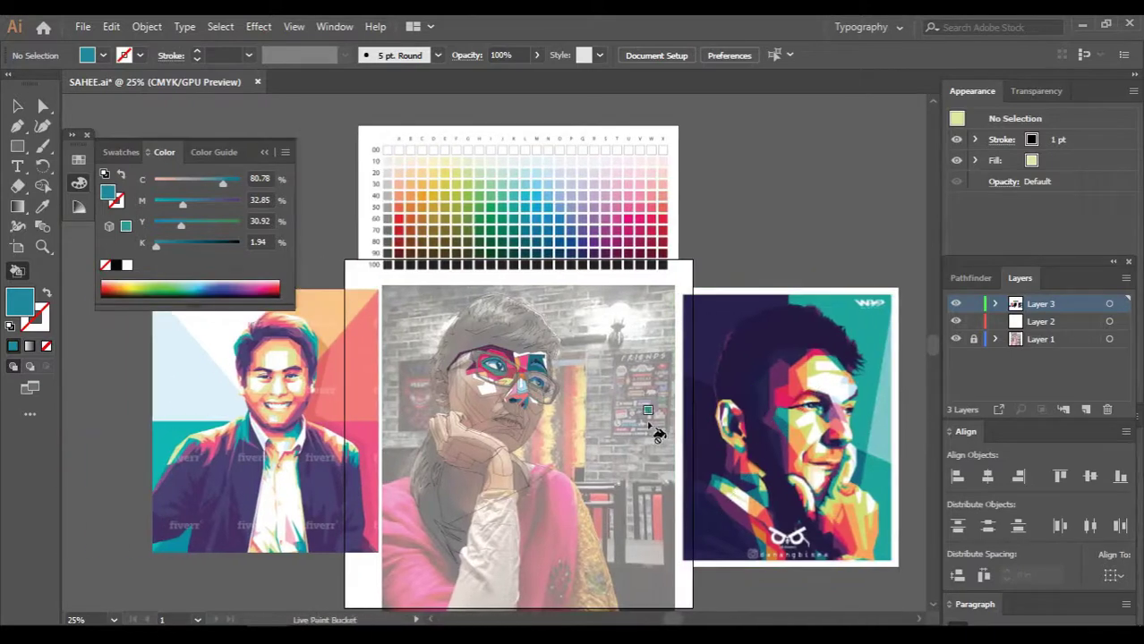
scroll(655, 429, "up", 2)
scroll(656, 429, "up", 3)
scroll(415, 400, "down", 2)
Fill a cheek region purple and lighten the purple fill
scroll(415, 400, "up", 2)
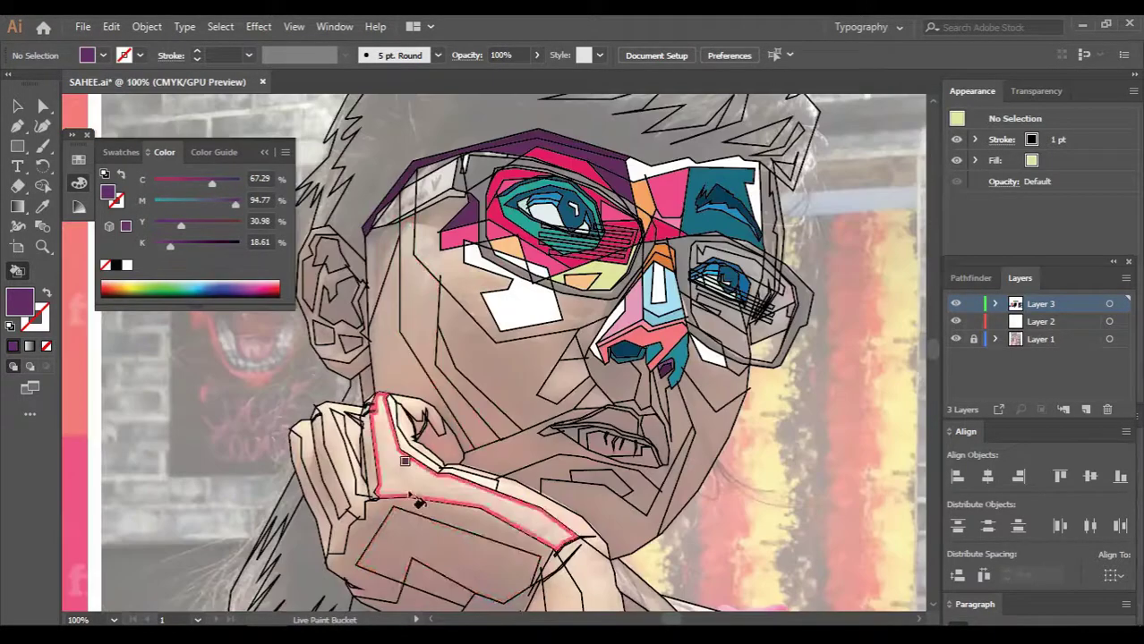
left_click(507, 383)
double_click(27, 304)
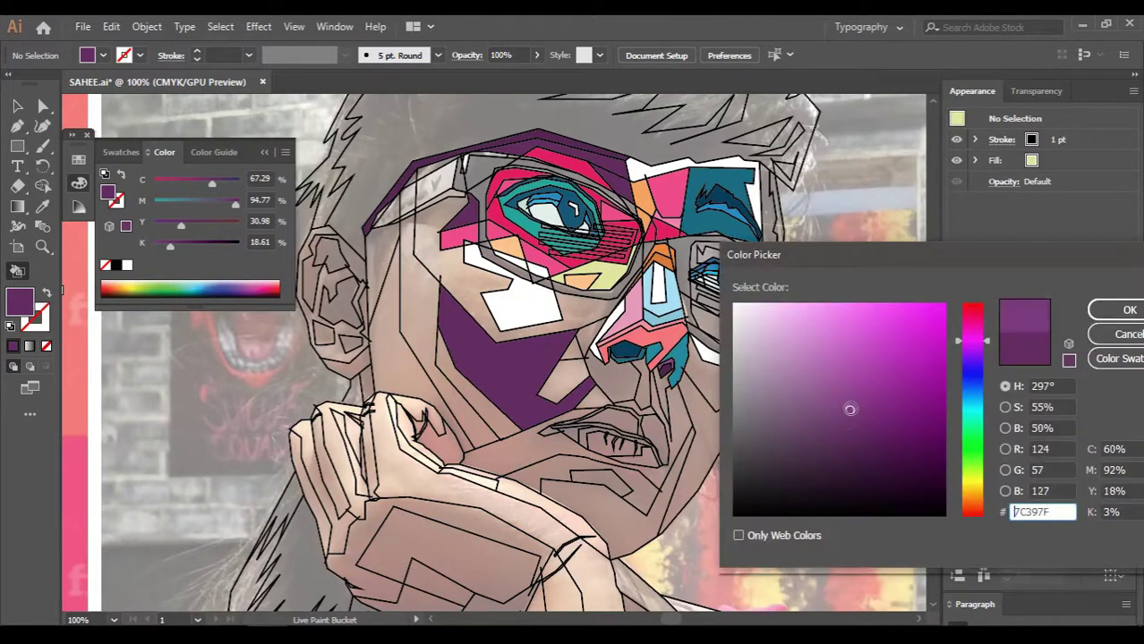
key("Return")
Adjust the purple again and fill the left cheek region with it
scroll(511, 378, "down", 1)
scroll(758, 411, "down", 1)
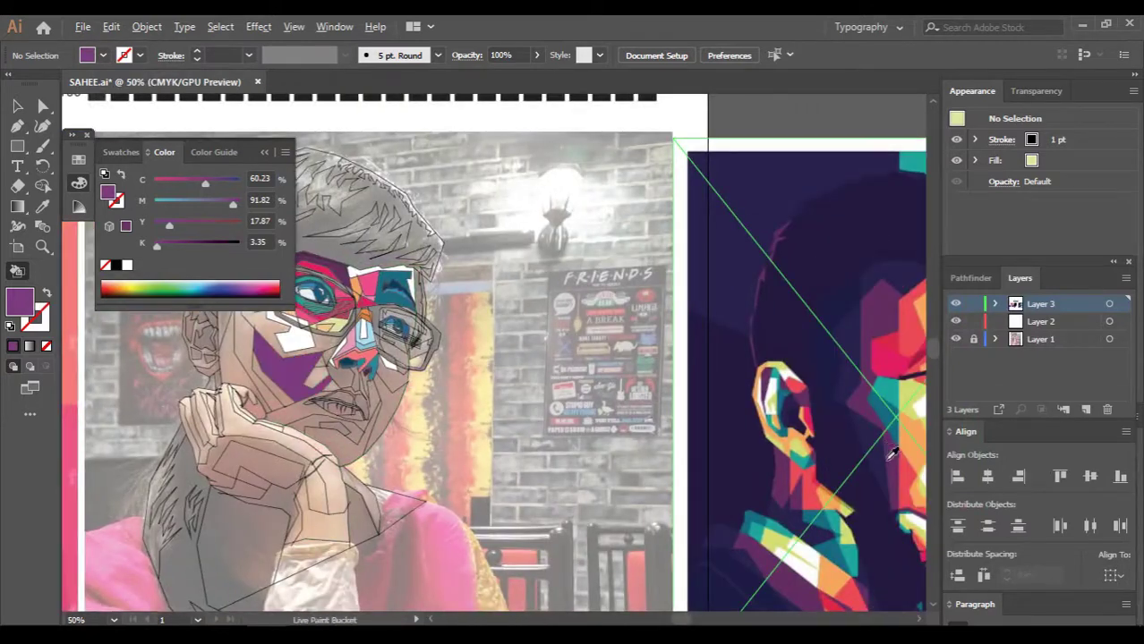
scroll(418, 402, "left", 5)
double_click(27, 308)
key("Return")
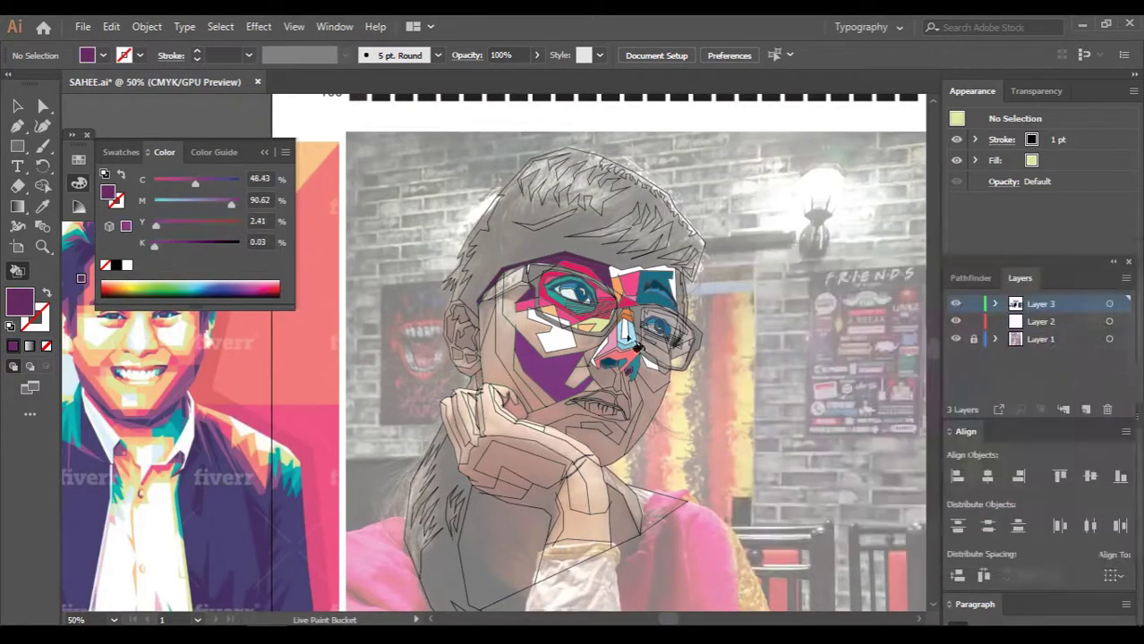
scroll(388, 358, "up", 3)
left_click(388, 358)
Fill one cheek facet blue and another peach
scroll(390, 347, "down", 1)
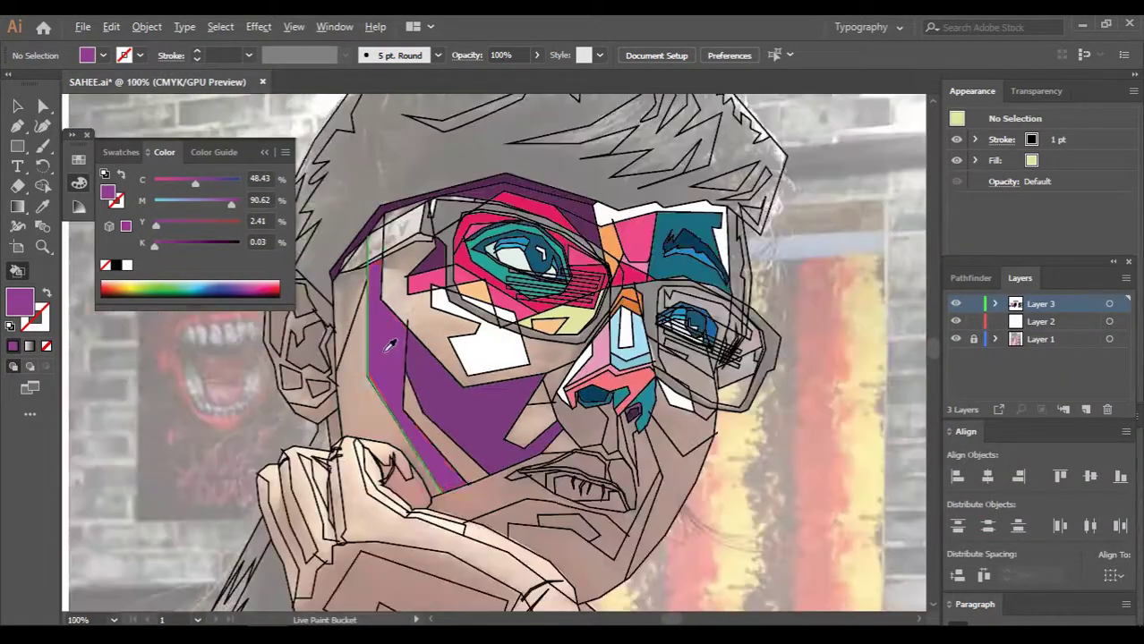
left_click(703, 231, "alt")
scroll(703, 230, "up", 1)
scroll(742, 308, "down", 2)
left_click(483, 385)
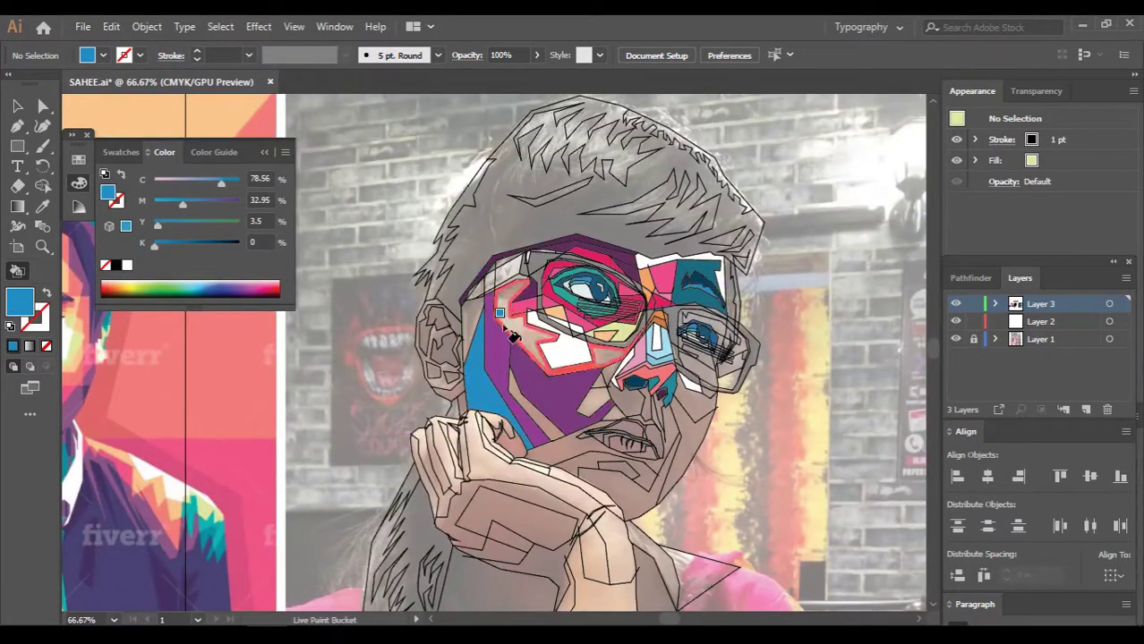
scroll(512, 338, "down", 2)
scroll(358, 402, "up", 2)
left_click(166, 478, "alt")
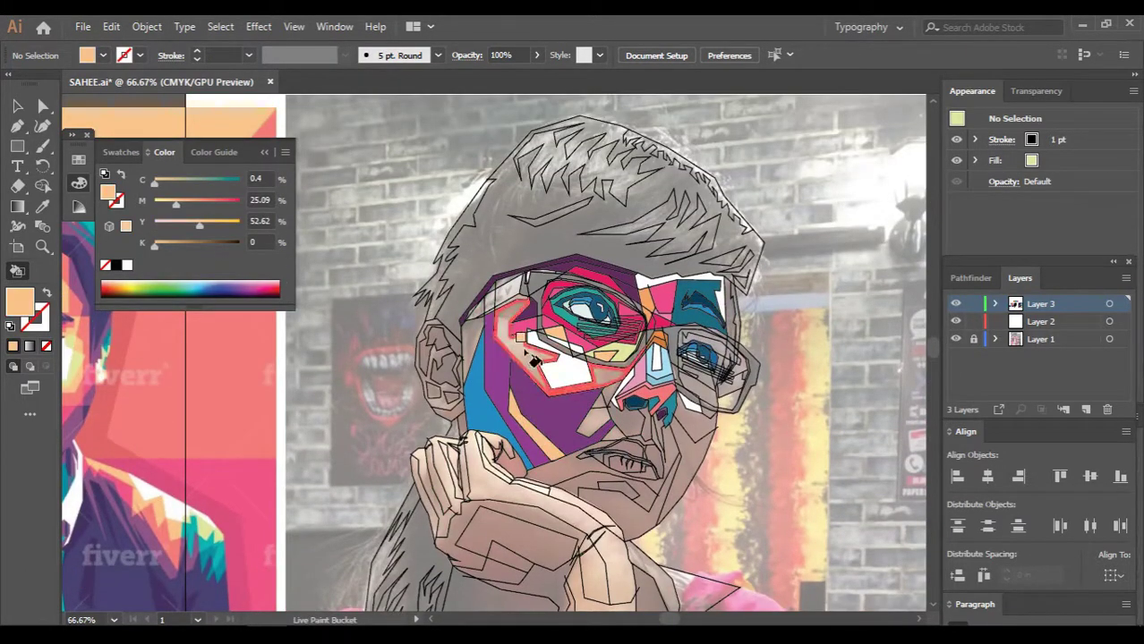
Pick a yellow-green fill and paint the cheek facets with it
scroll(532, 358, "down", 2)
scroll(726, 387, "right", 3)
left_click(836, 400, "alt")
scroll(421, 358, "up", 2)
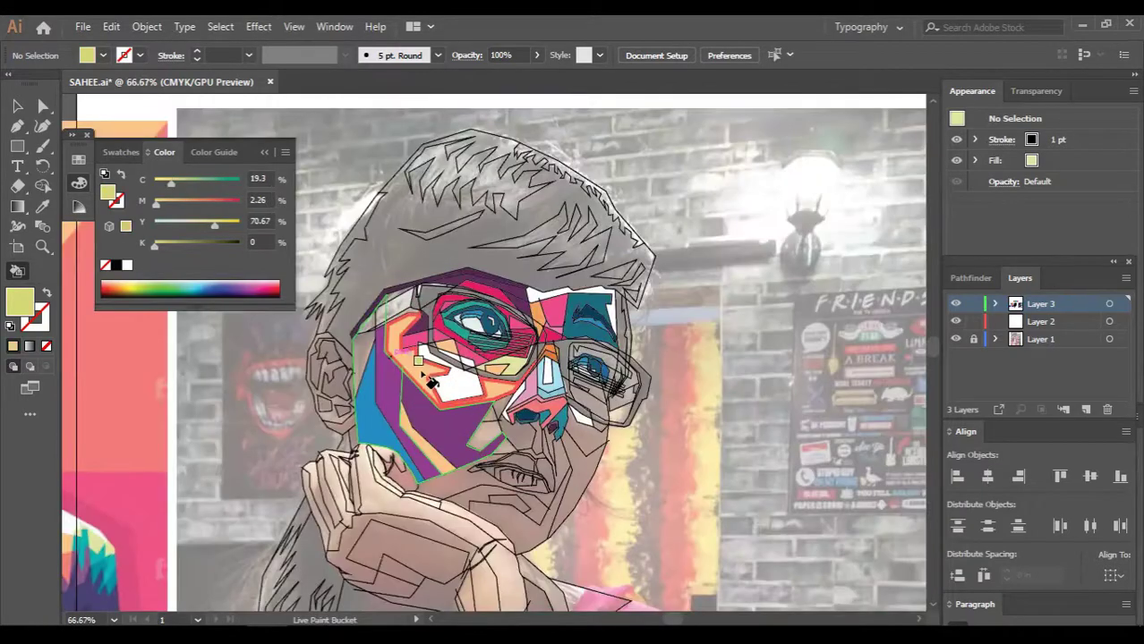
left_click(455, 420)
Sample the cheek purple, adjust it and refill the purple cheek facet
scroll(528, 371, "down", 2)
scroll(528, 369, "left", 3)
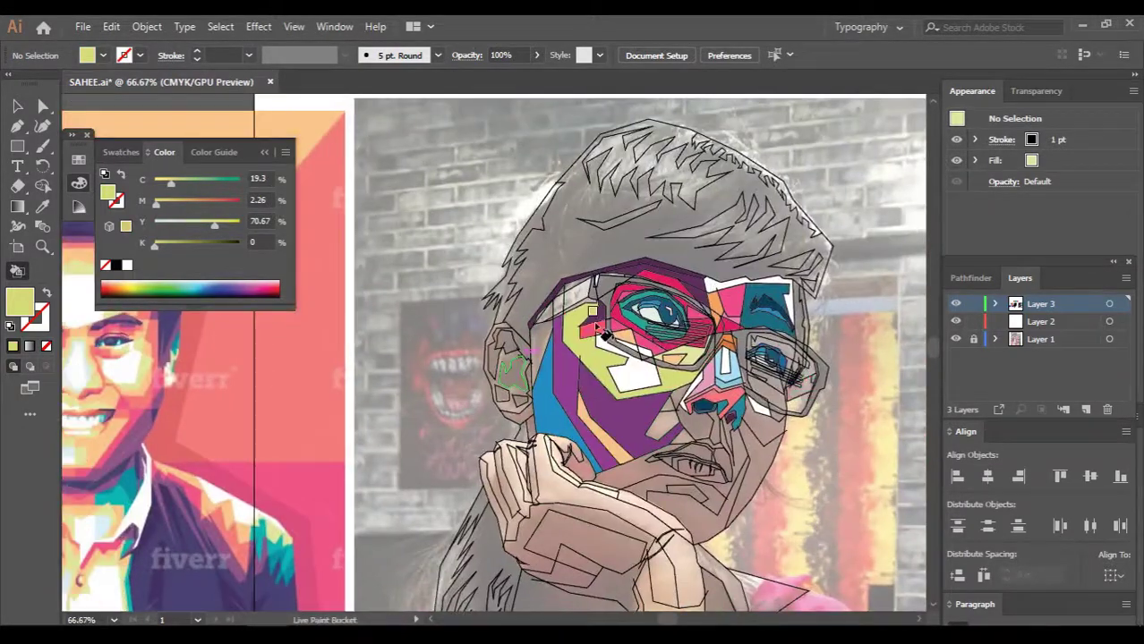
scroll(528, 370, "up", 2)
left_click(608, 403, "alt")
double_click(19, 301)
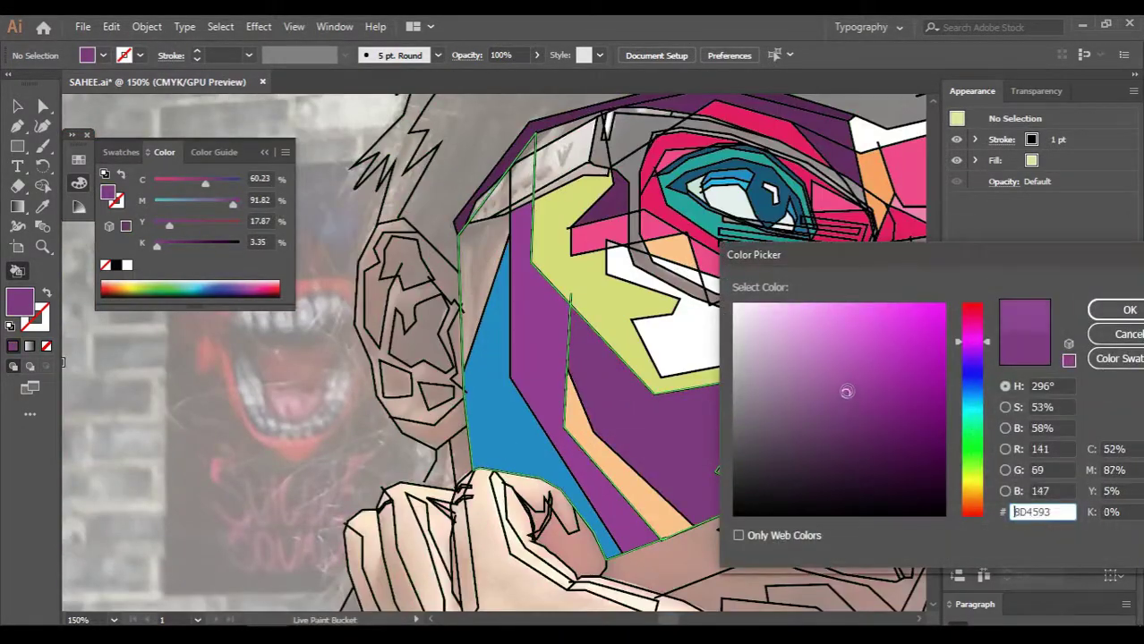
key("Return")
left_click(664, 454)
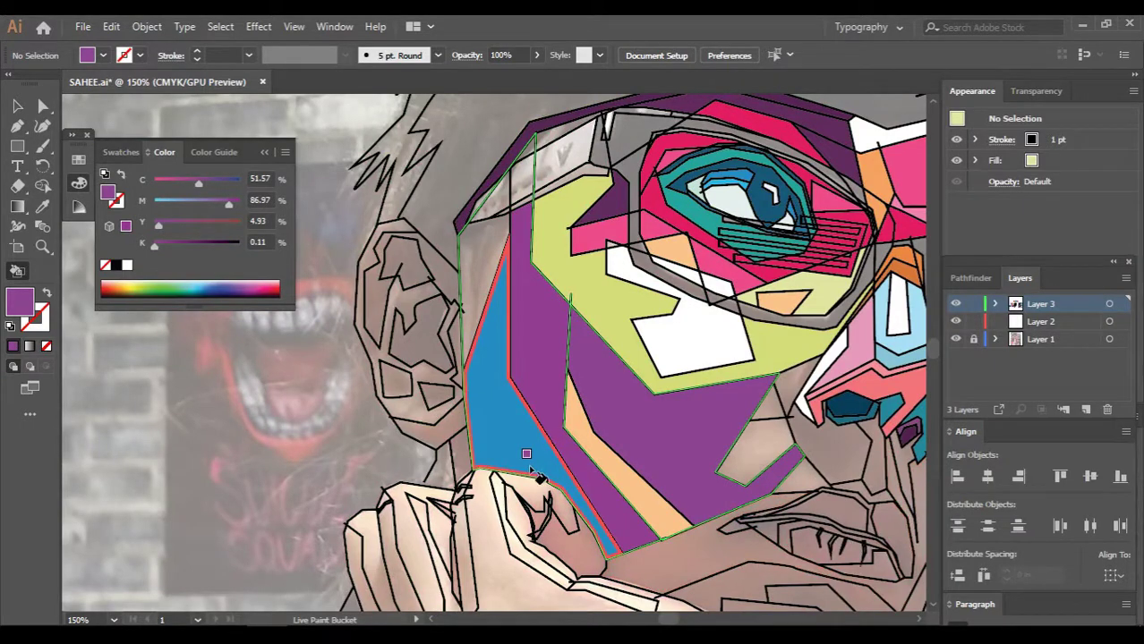
Lighten the purple and refill the purple strip with it
double_click(20, 302)
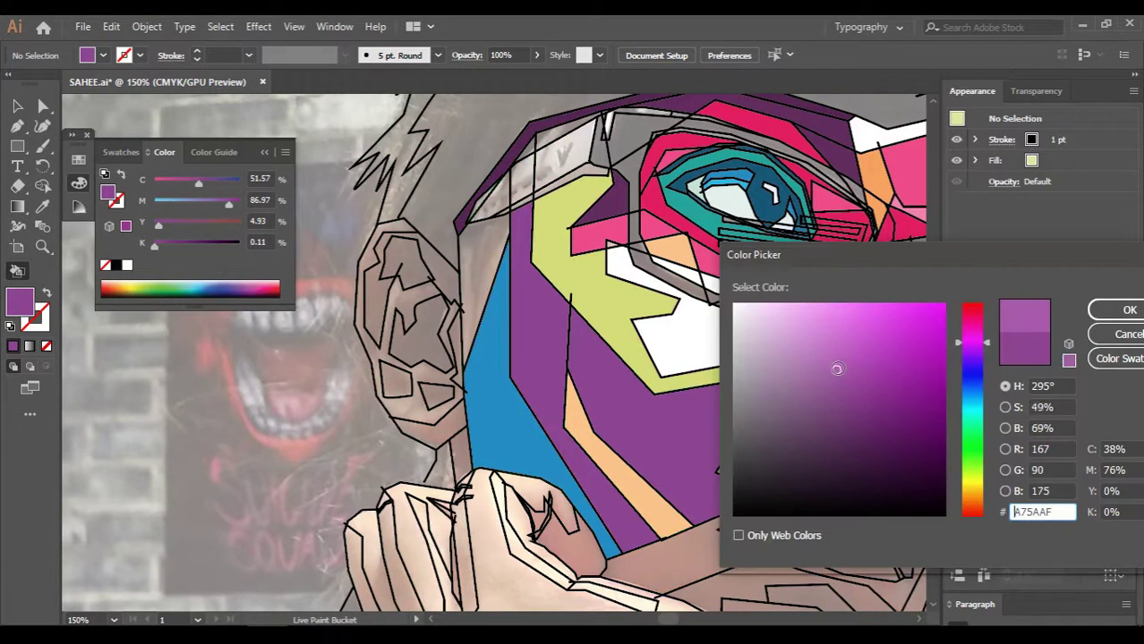
key("Return")
left_click(523, 335)
left_click(528, 354)
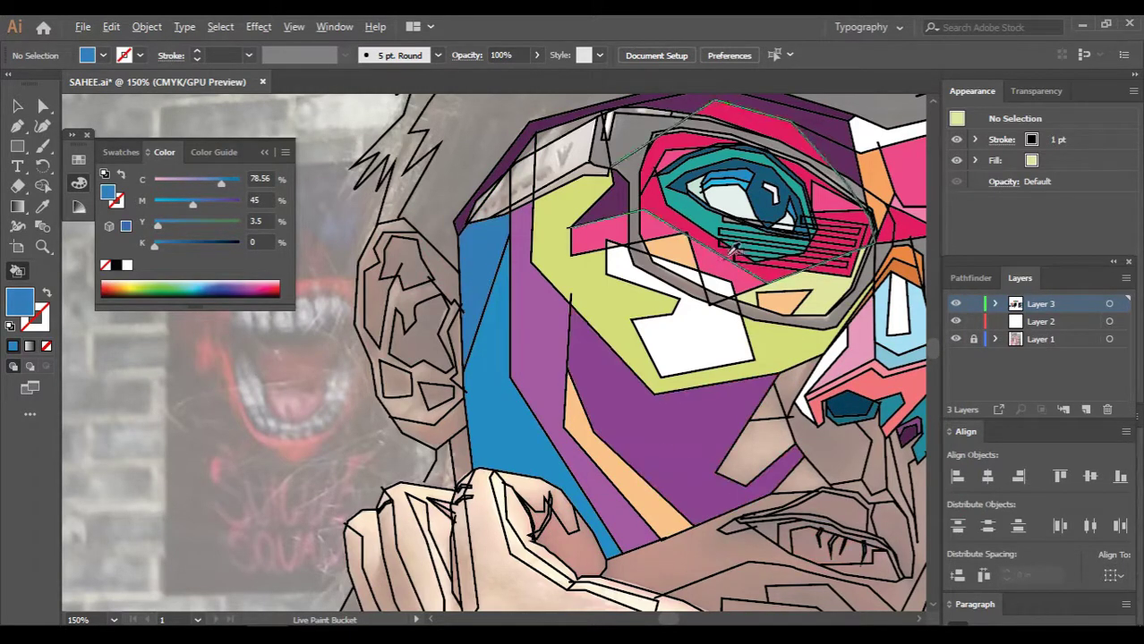
Pick a pink fill colour and paint the region beneath the nose
left_click(681, 134, "alt")
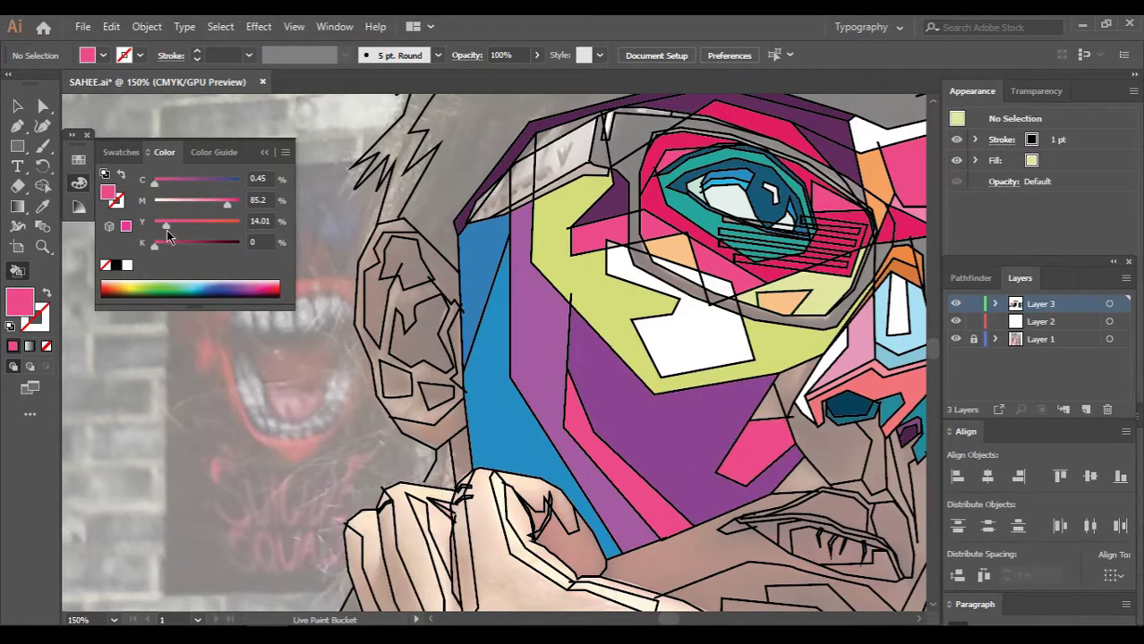
scroll(757, 510, "right", 3)
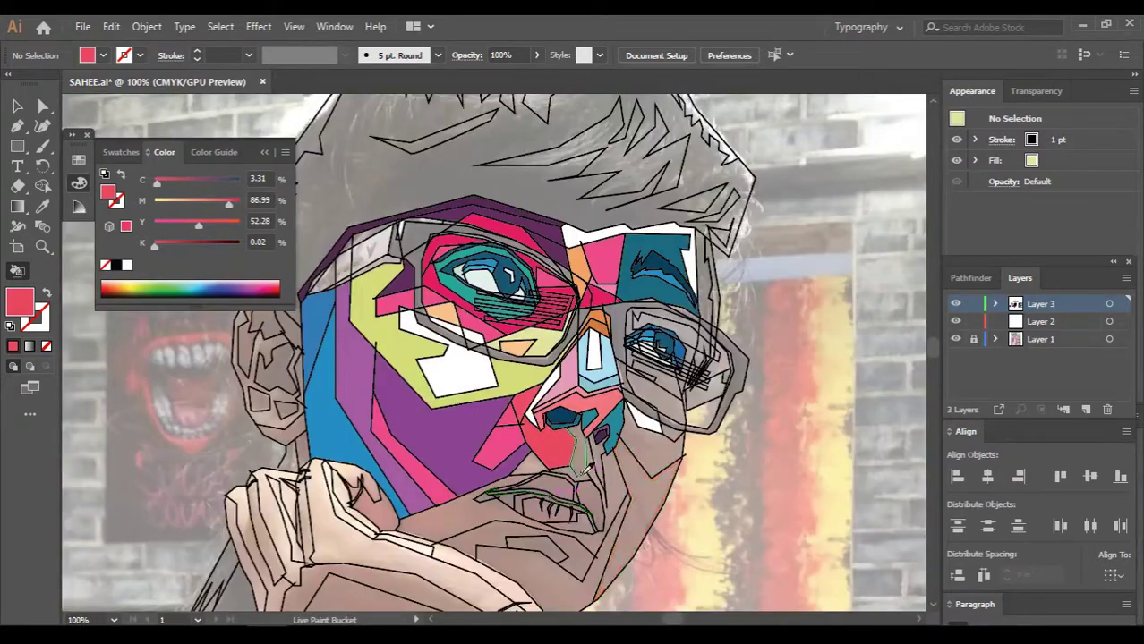
scroll(580, 470, "up", 2)
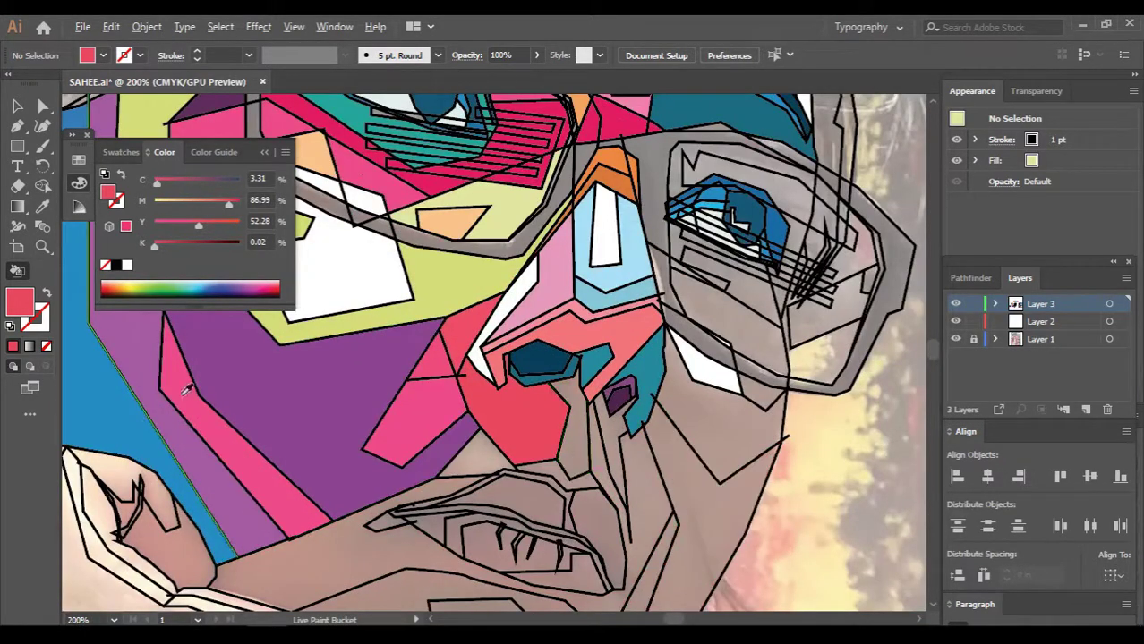
scroll(626, 447, "down", 3)
left_click(570, 322)
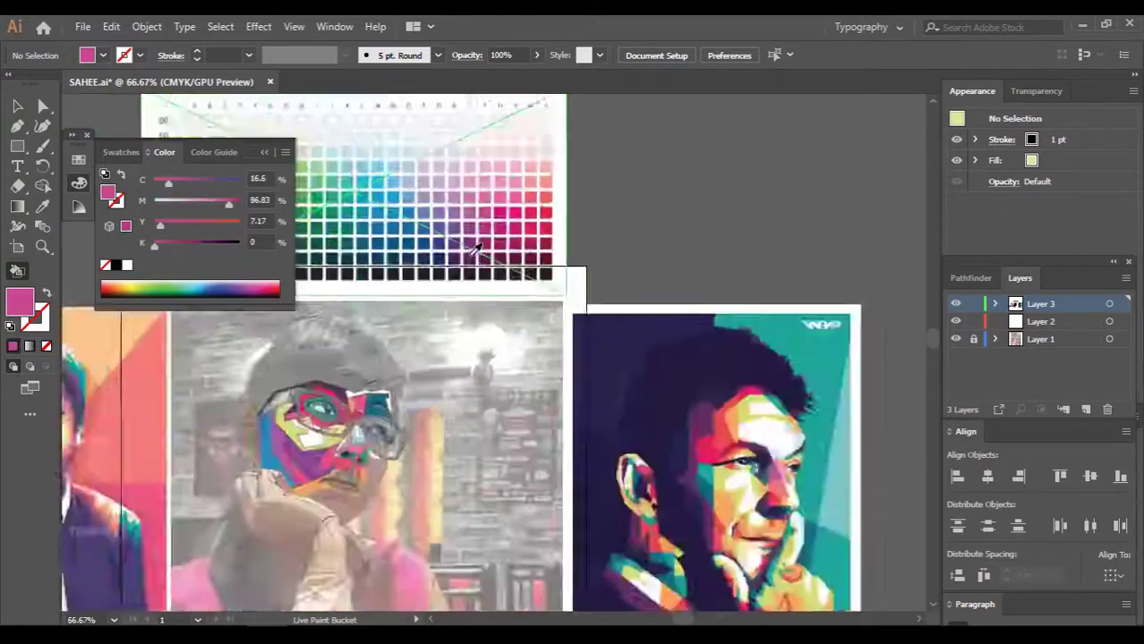
scroll(547, 367, "up", 1)
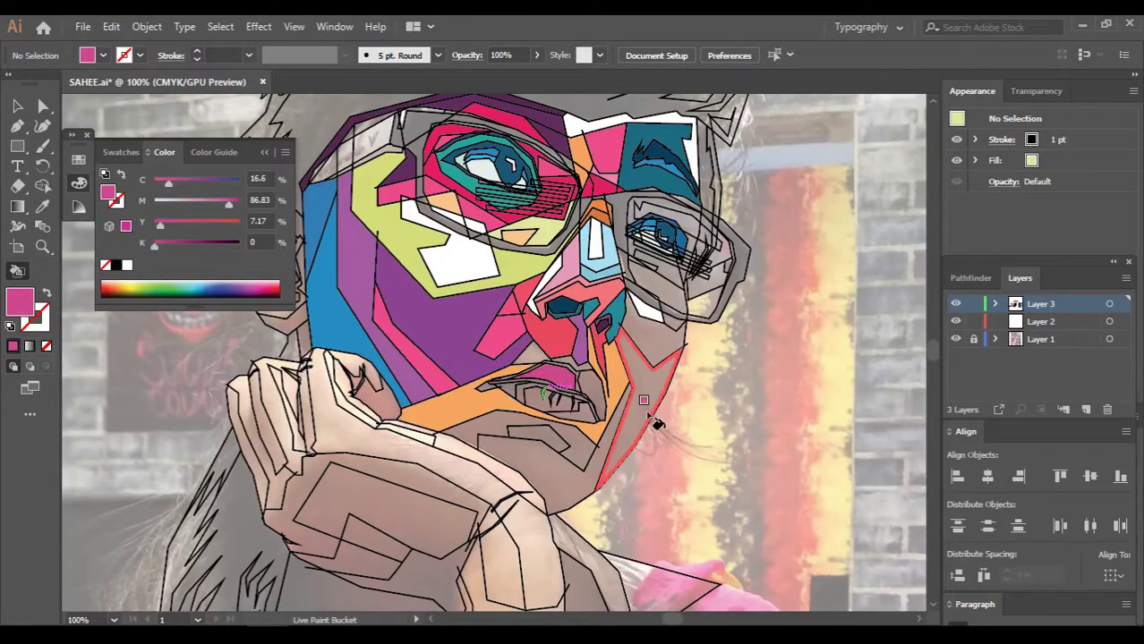
Mix a lighter, then a deeper pink as the fill colour
scroll(565, 380, "up", 3)
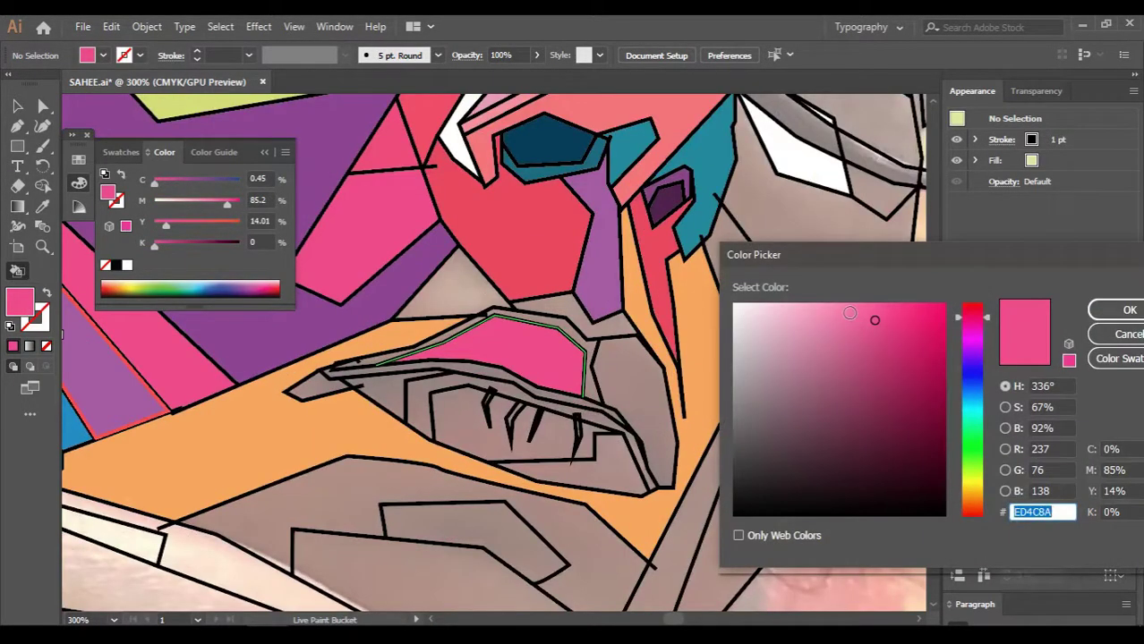
left_click(850, 312)
key("Return")
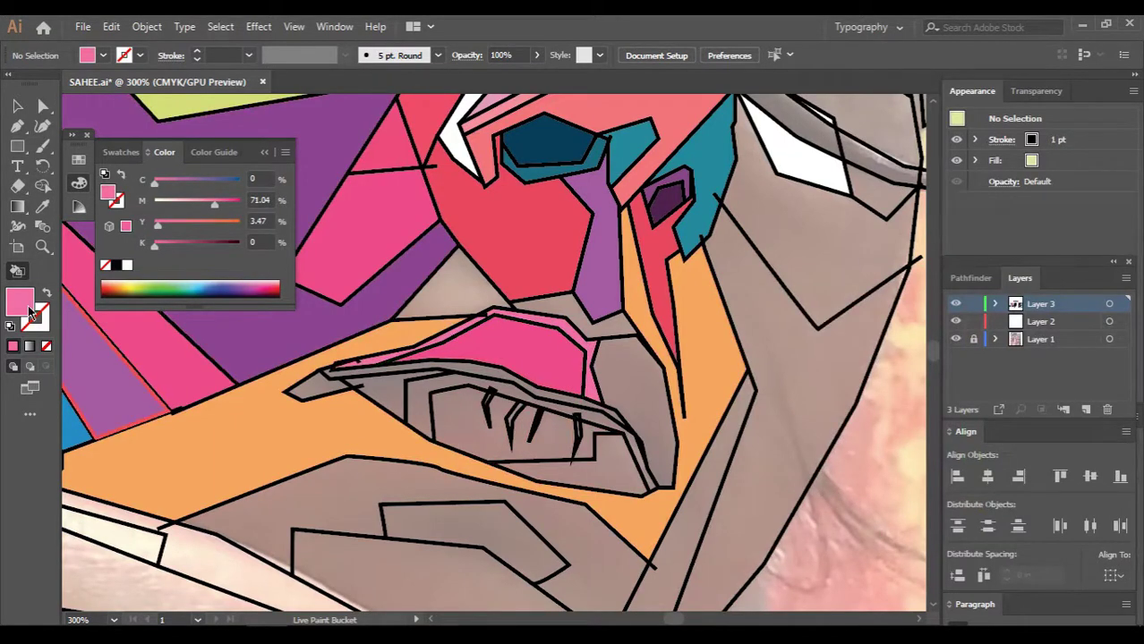
double_click(19, 302)
key("Return")
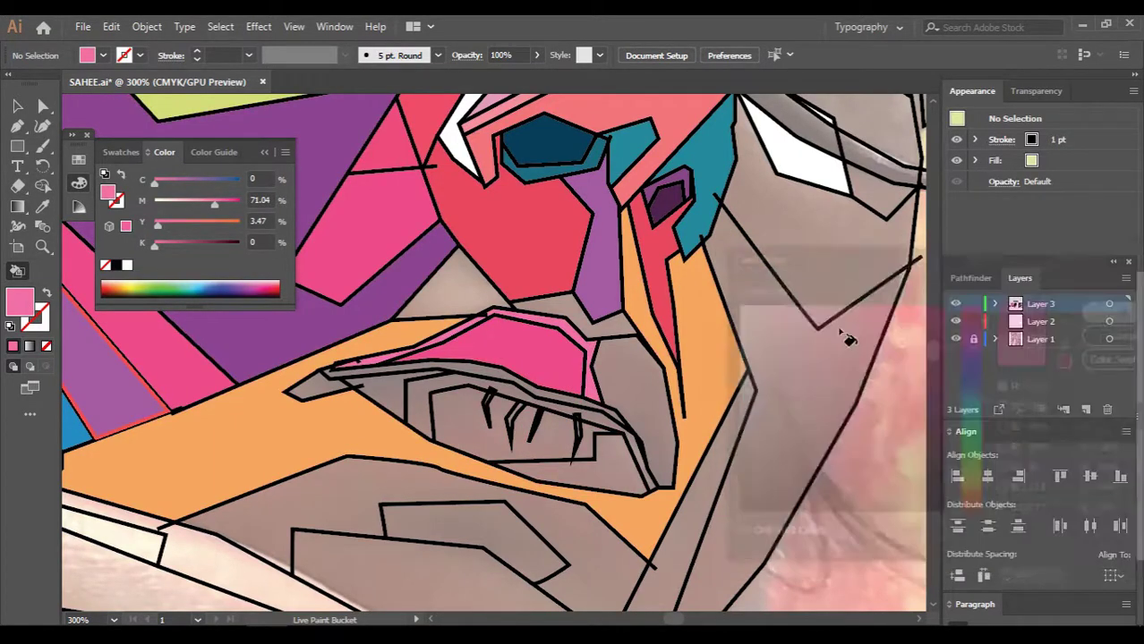
Try green and the face's red, then fill a tooth shape purple
scroll(787, 475, "up", 2)
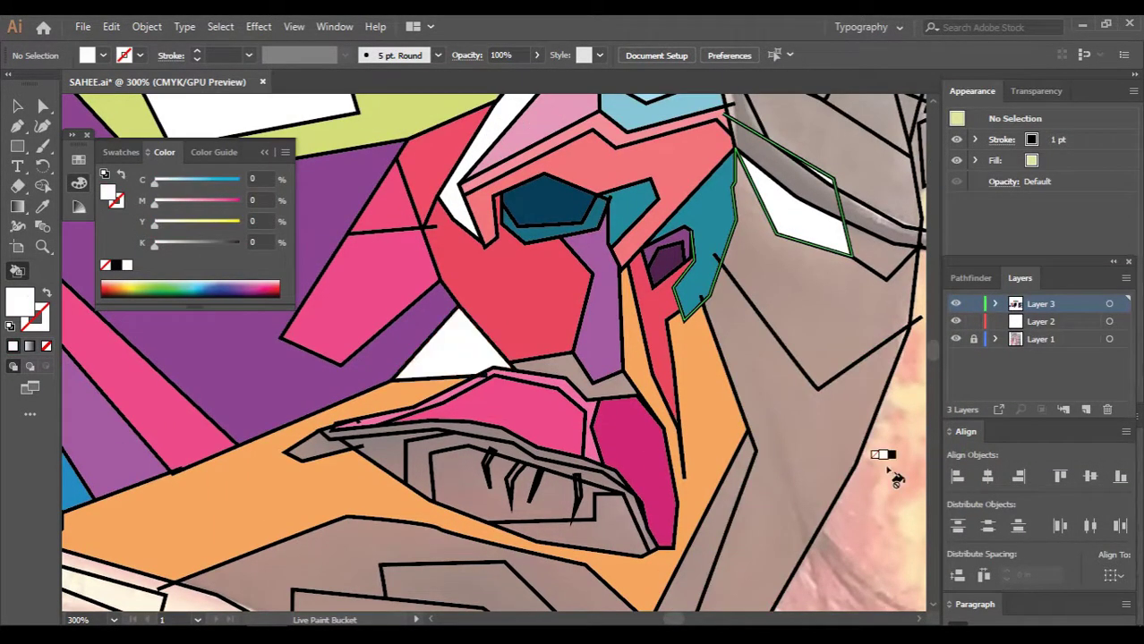
left_click(158, 281)
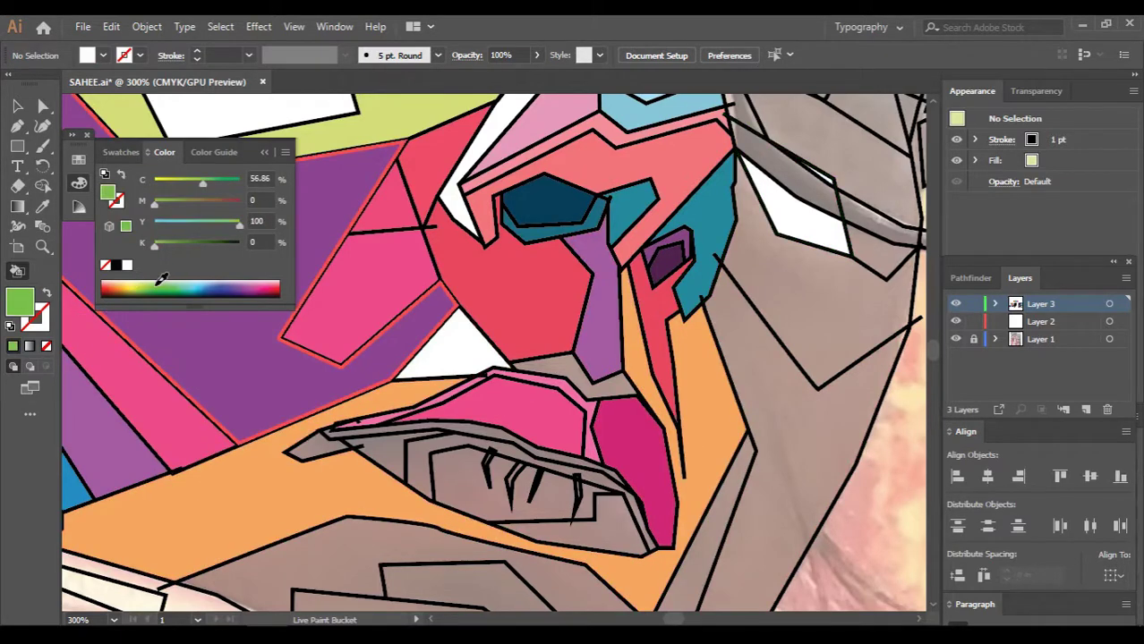
scroll(907, 465, "down", 3)
left_click(536, 187, "alt")
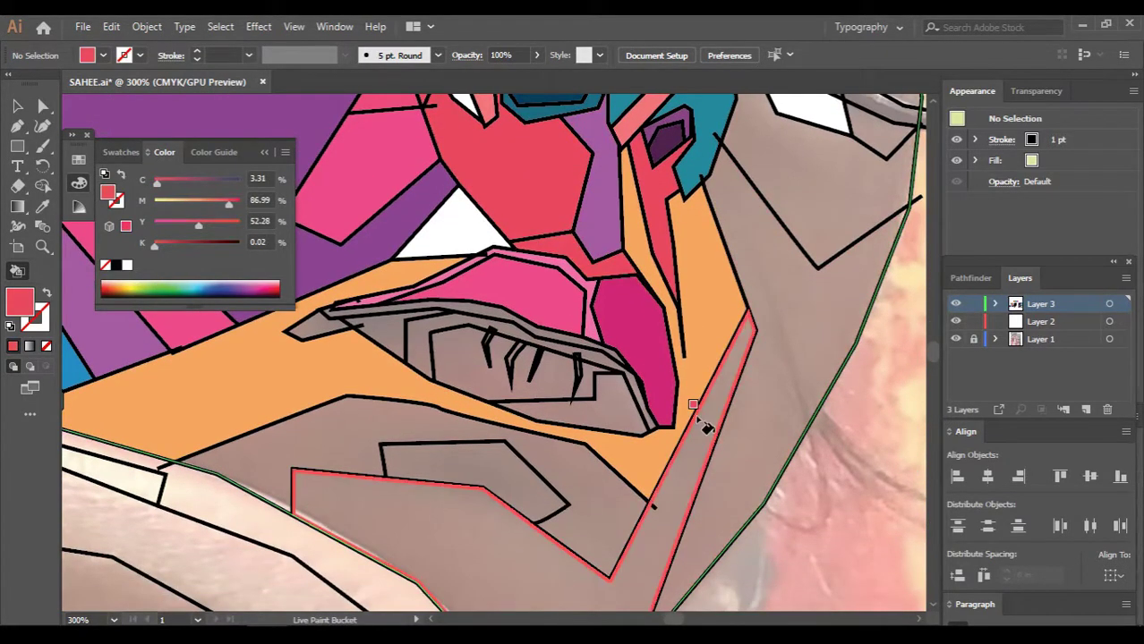
scroll(702, 428, "down", 1)
scroll(537, 358, "up", 2)
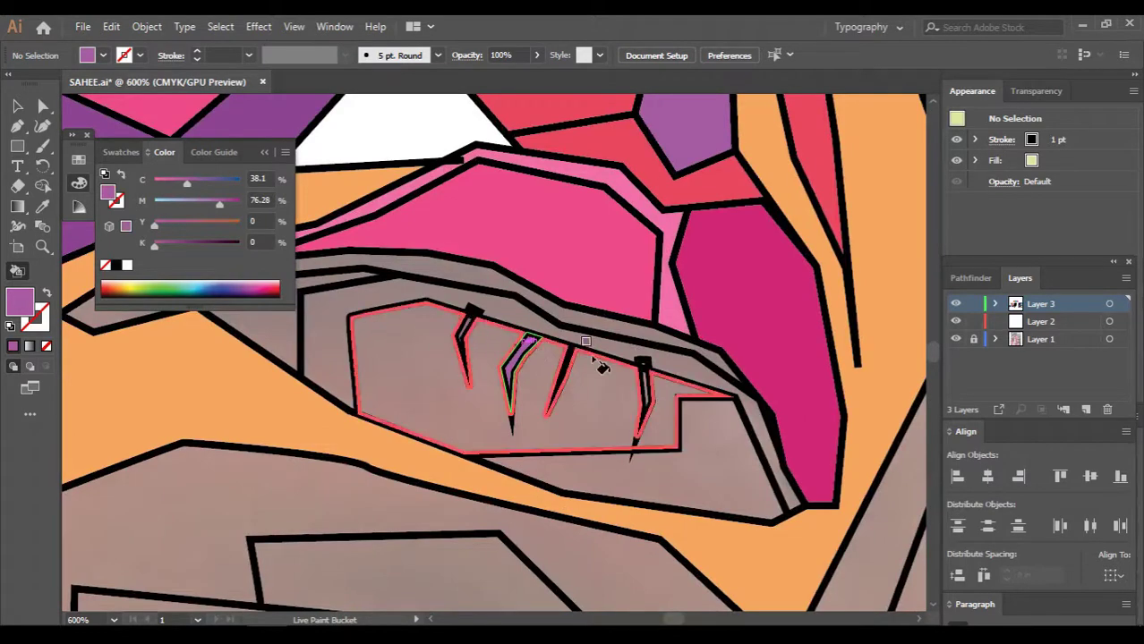
left_click(519, 367)
Fill the upper lip strip dark blue and the gum region purple
scroll(653, 394, "down", 2)
scroll(785, 369, "down", 2)
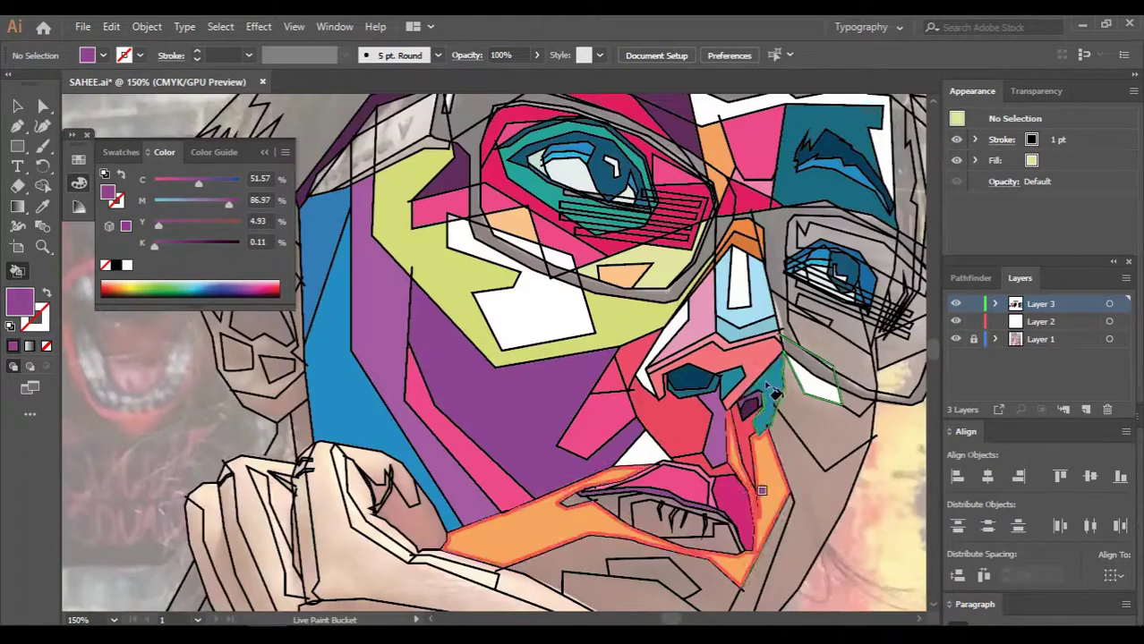
left_click(706, 317, "alt")
scroll(689, 501, "up", 3)
left_click(677, 396)
left_click(450, 284, "alt")
left_click(514, 421)
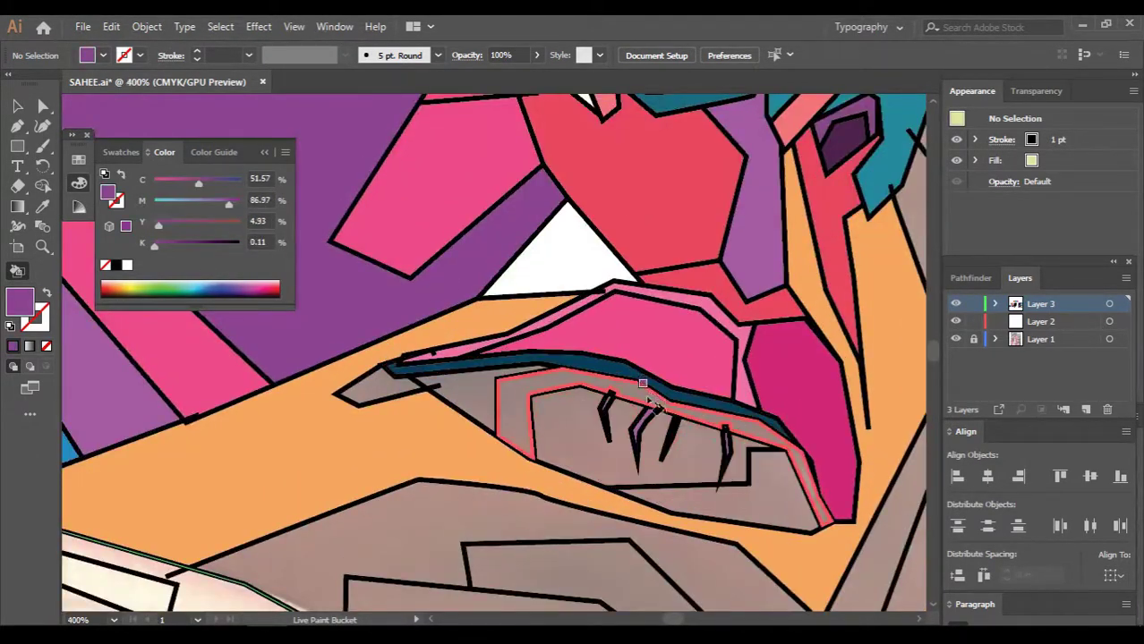
Try the lips' pink and a darker magenta, then settle on orange fill
scroll(822, 407, "down", 3)
scroll(482, 327, "up", 1)
left_click(621, 373, "alt")
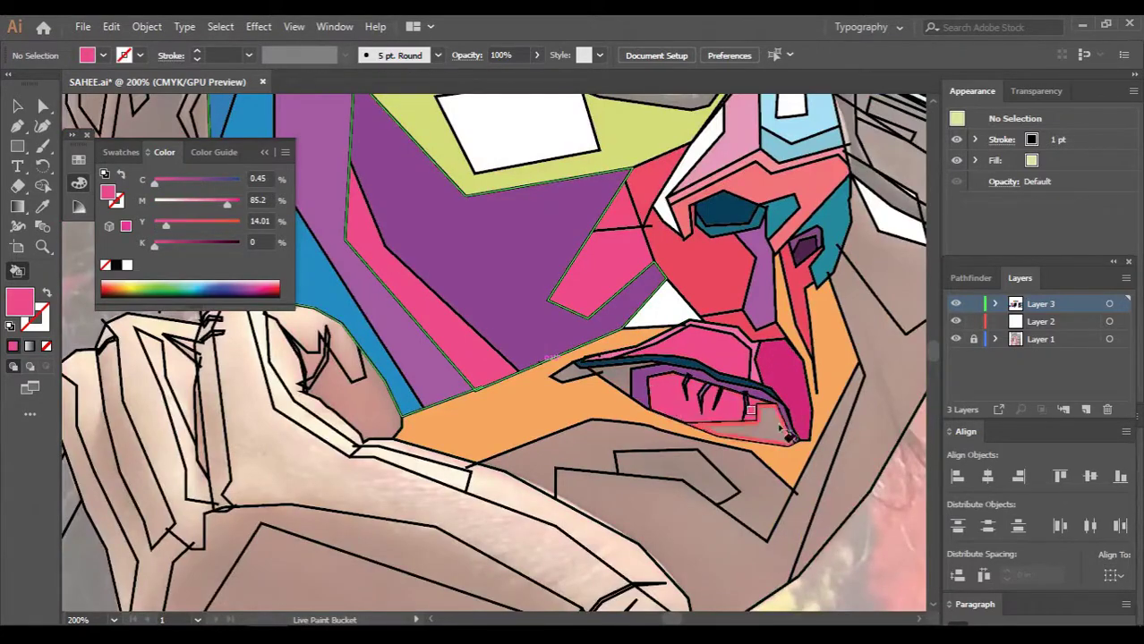
scroll(787, 436, "up", 1)
left_click(793, 324, "alt")
scroll(482, 452, "down", 3)
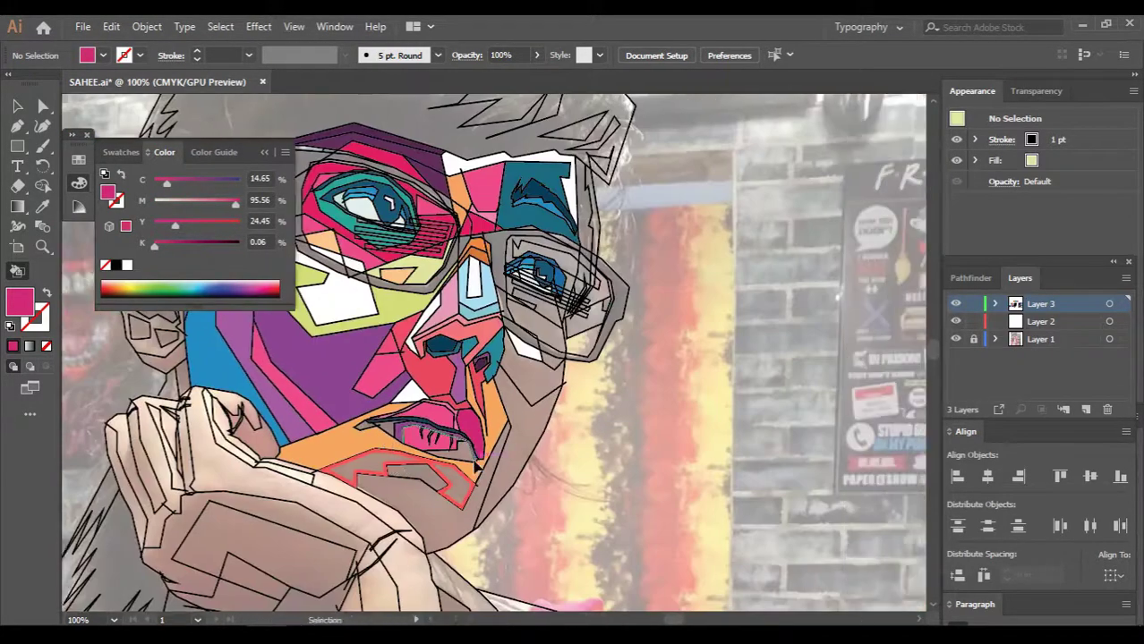
scroll(475, 454, "right", 3)
scroll(370, 401, "up", 3)
scroll(685, 439, "down", 3)
scroll(793, 445, "up", 2)
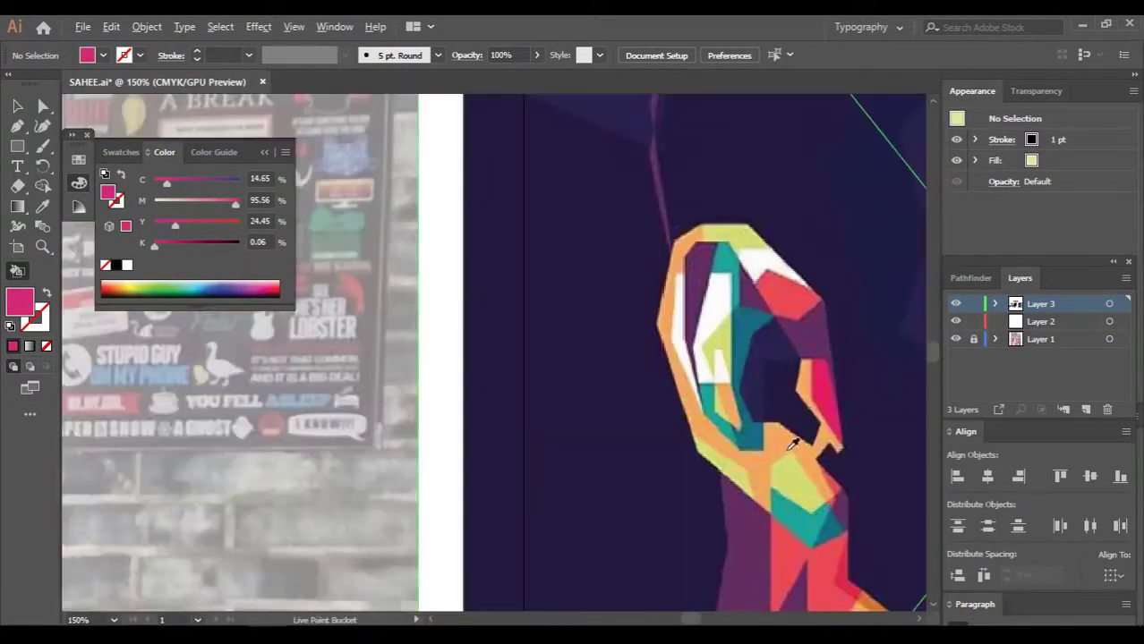
left_click(793, 445, "alt")
scroll(793, 445, "down", 3)
scroll(523, 467, "up", 5)
scroll(625, 518, "down", 1)
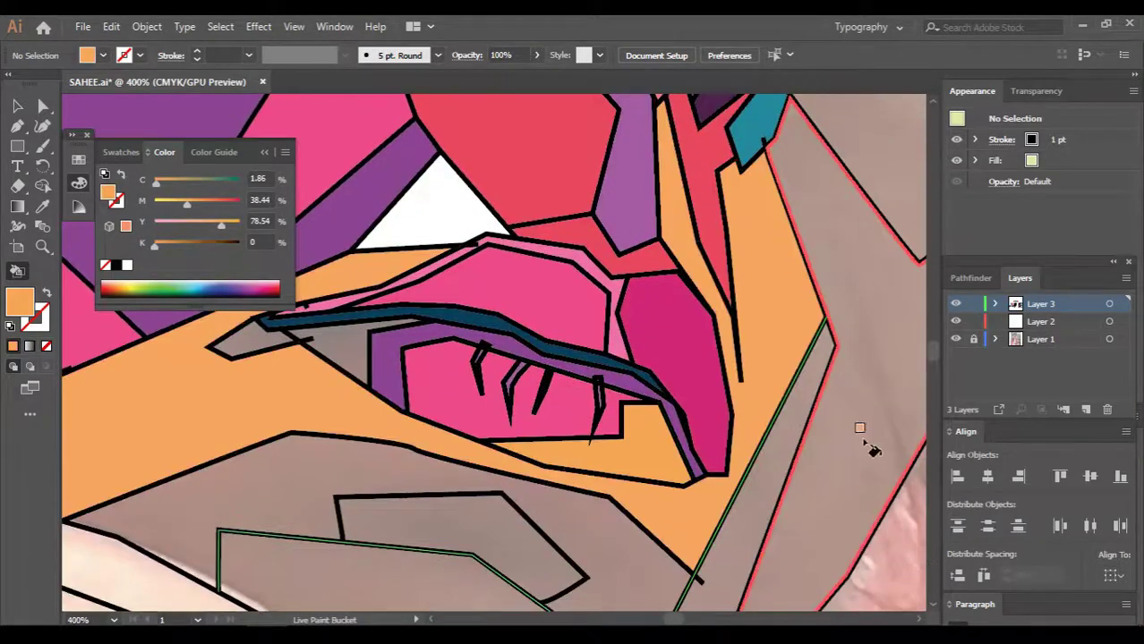
Darken the face's purple and fill the strip left of the mouth with it
left_click(395, 332, "alt")
double_click(20, 303)
left_click(1129, 309)
left_click(305, 336)
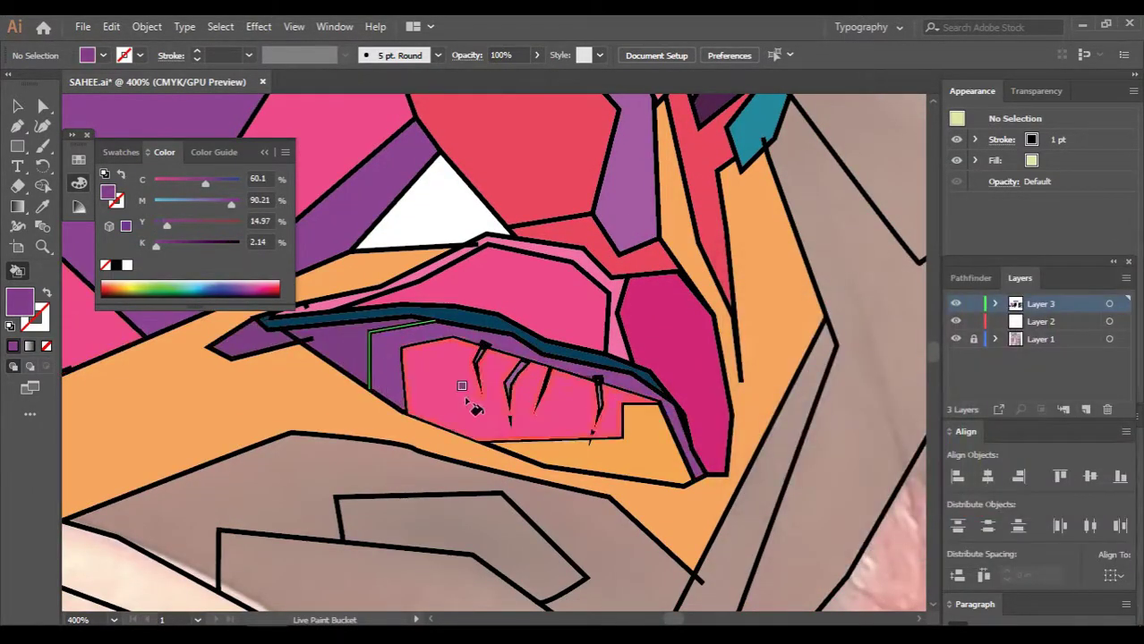
Repaint the fang interiors pink, with the fourth fang crimson
left_click(403, 358, "alt")
double_click(20, 303)
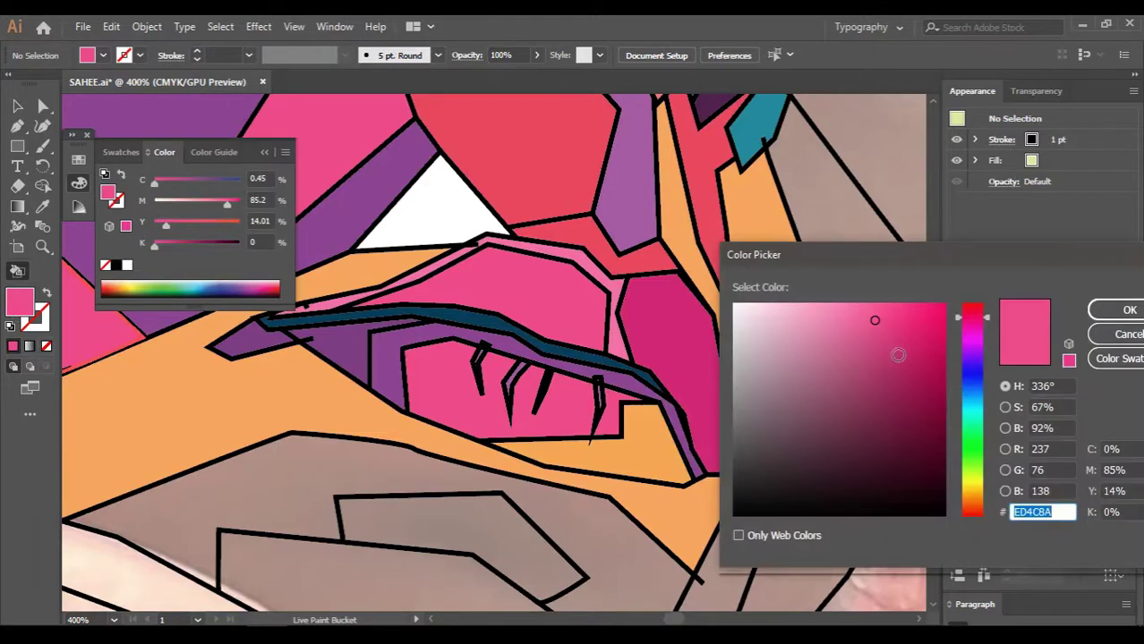
left_click(1118, 310)
scroll(457, 371, "up", 3)
left_click(372, 385)
left_click(264, 333)
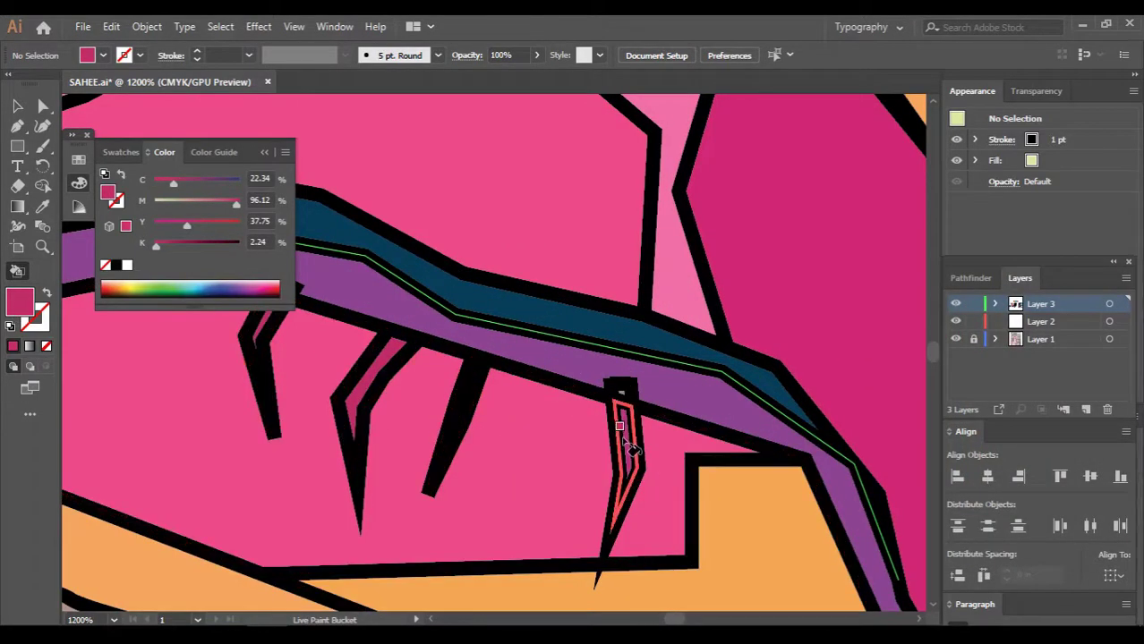
left_click(626, 428)
Hide the reference photo layer to preview the facets, then show it again
left_click(715, 357, "alt")
scroll(702, 353, "down", 10)
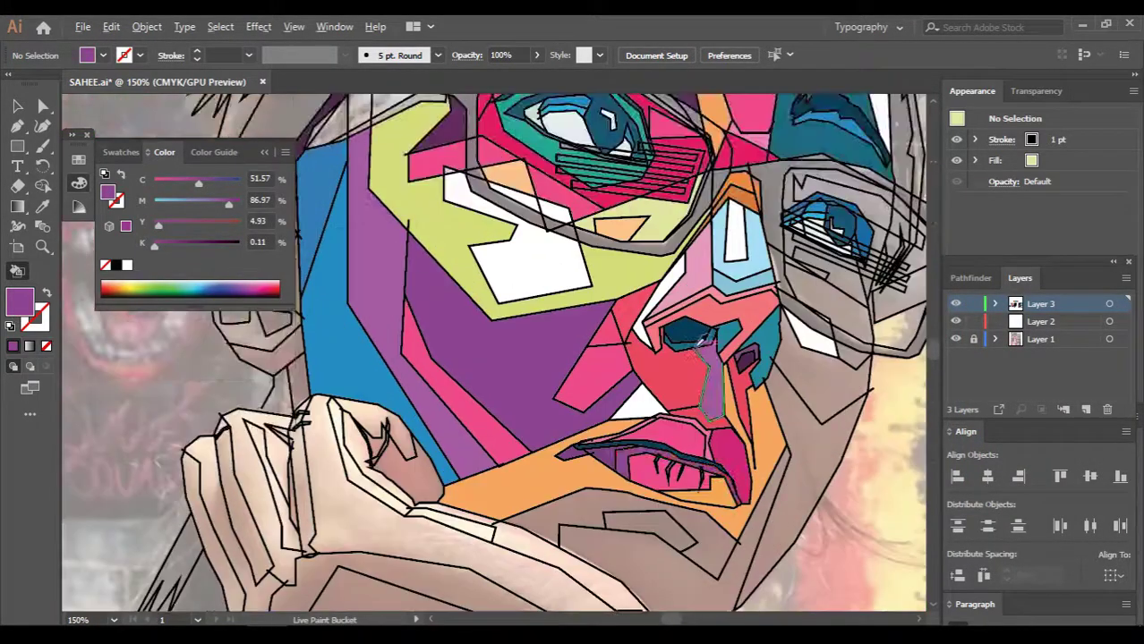
left_click(956, 340)
key("v")
left_click(552, 297)
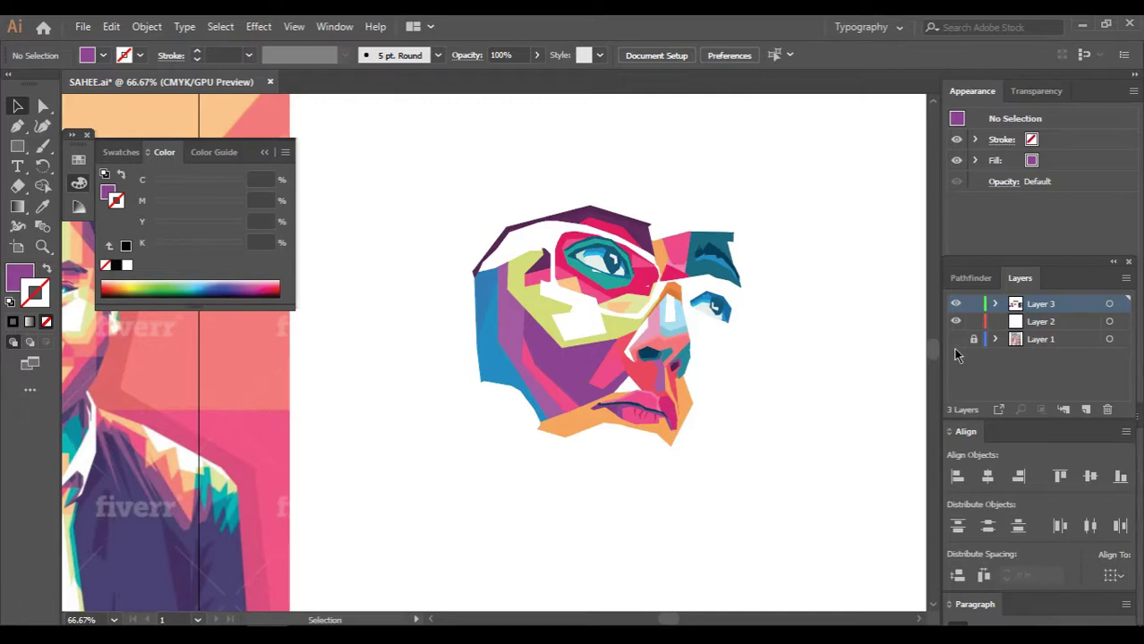
left_click(609, 372)
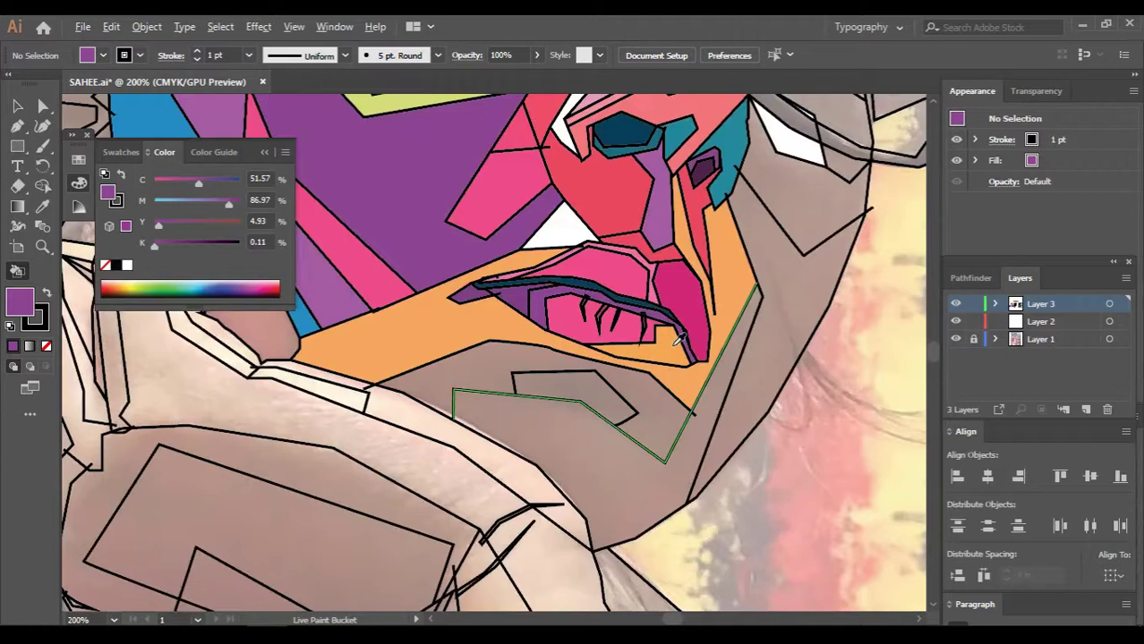
Set a light orange (peach) fill and zoom out to the whole face
left_click(682, 381, "alt")
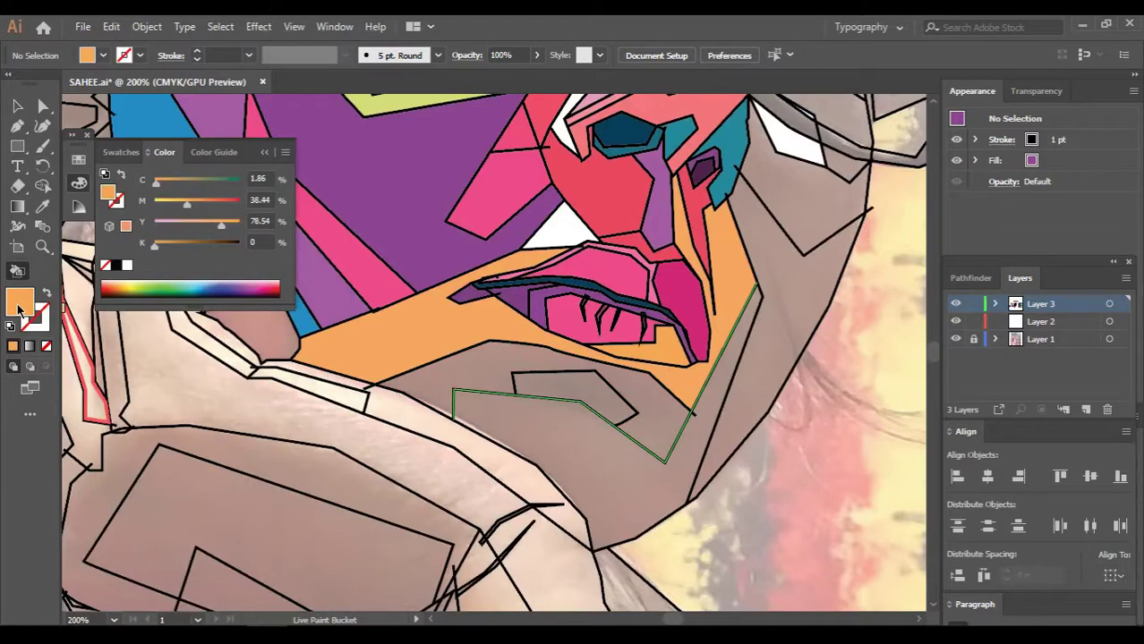
double_click(19, 302)
left_click(1113, 307)
key("ctrl+minus")
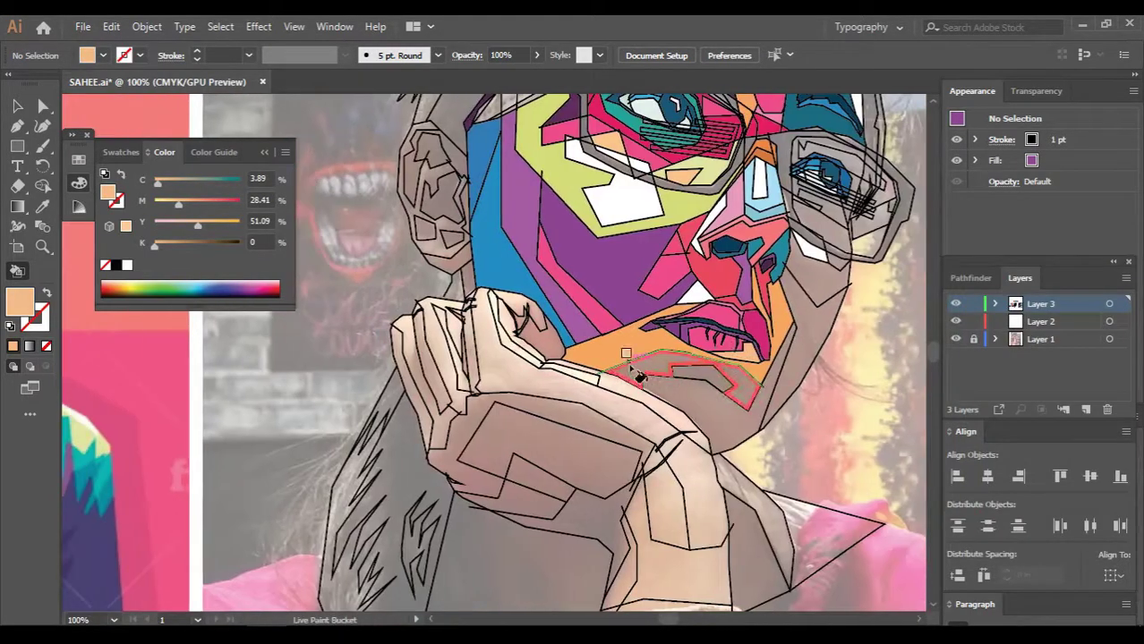
Set a pale yellow-green fill, then an adjusted purple sampled from the artwork
left_click(629, 278, "alt")
double_click(19, 302)
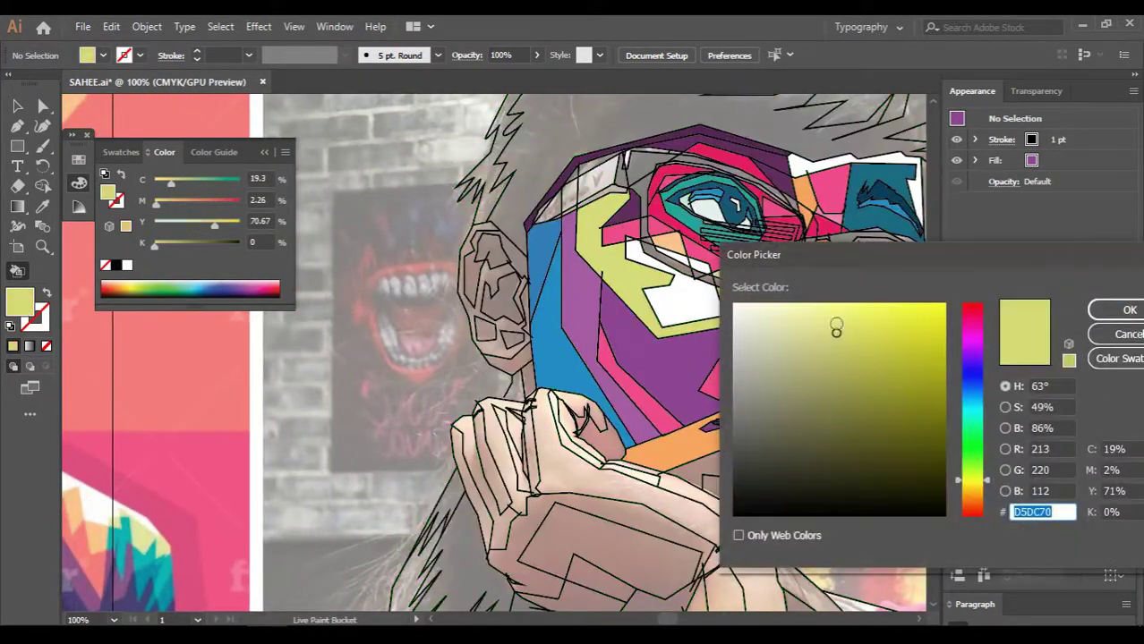
left_click(1112, 307)
scroll(667, 376, "down", 1)
left_click(666, 376, "alt")
double_click(20, 301)
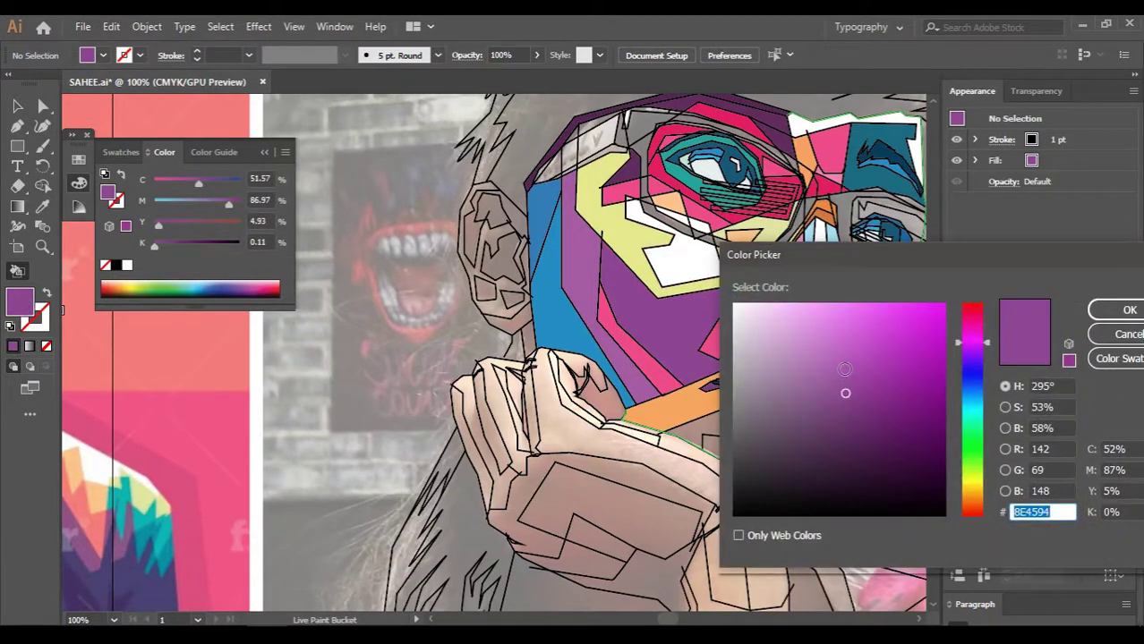
left_click(1103, 310)
Switch the fill to light blue, then paint the cheek stripe pink
scroll(609, 332, "up", 1)
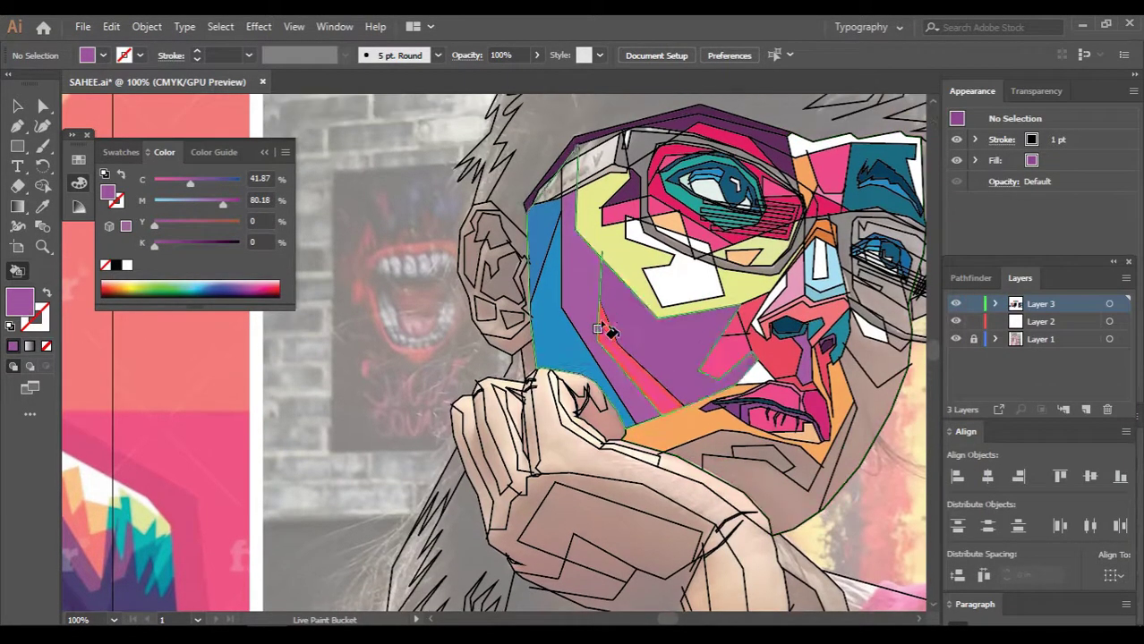
double_click(15, 309)
left_click(1117, 309)
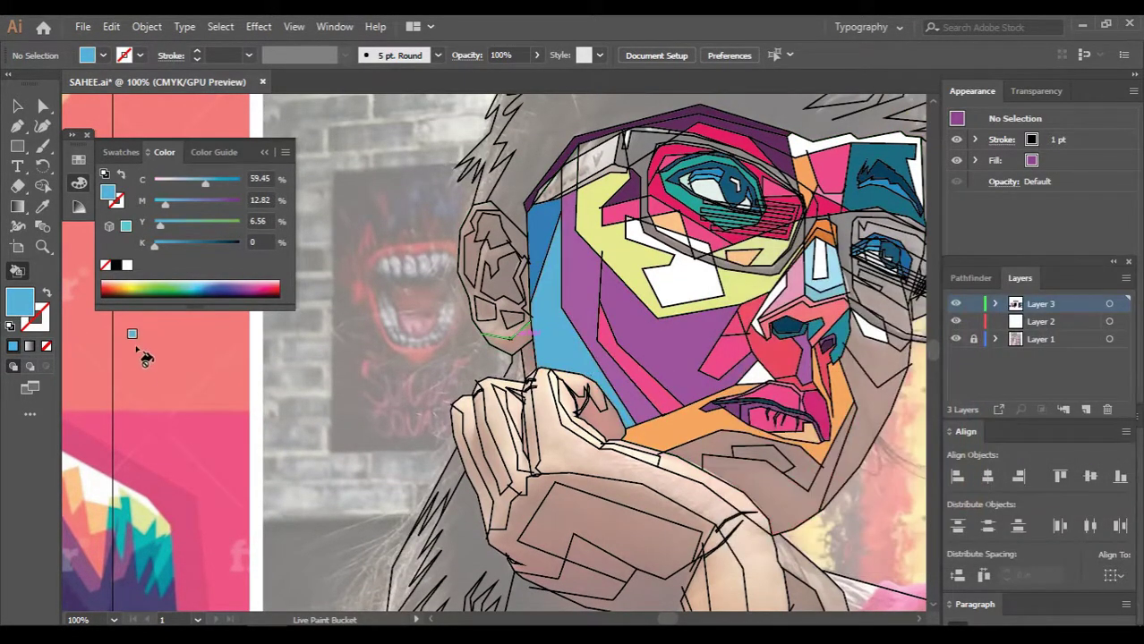
scroll(644, 306, "up", 1)
double_click(18, 304)
left_click(1116, 307)
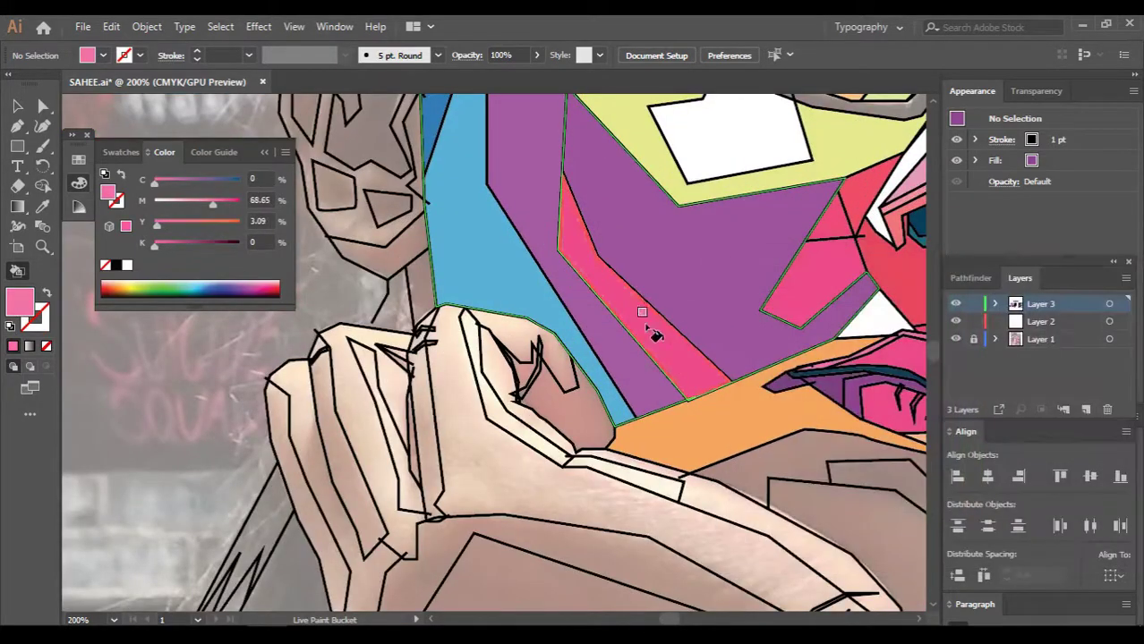
scroll(637, 305, "down", 2)
scroll(805, 322, "down", 1)
Sample dark navy from the reference portrait and paint the facet at the eye's top
scroll(765, 327, "down", 2)
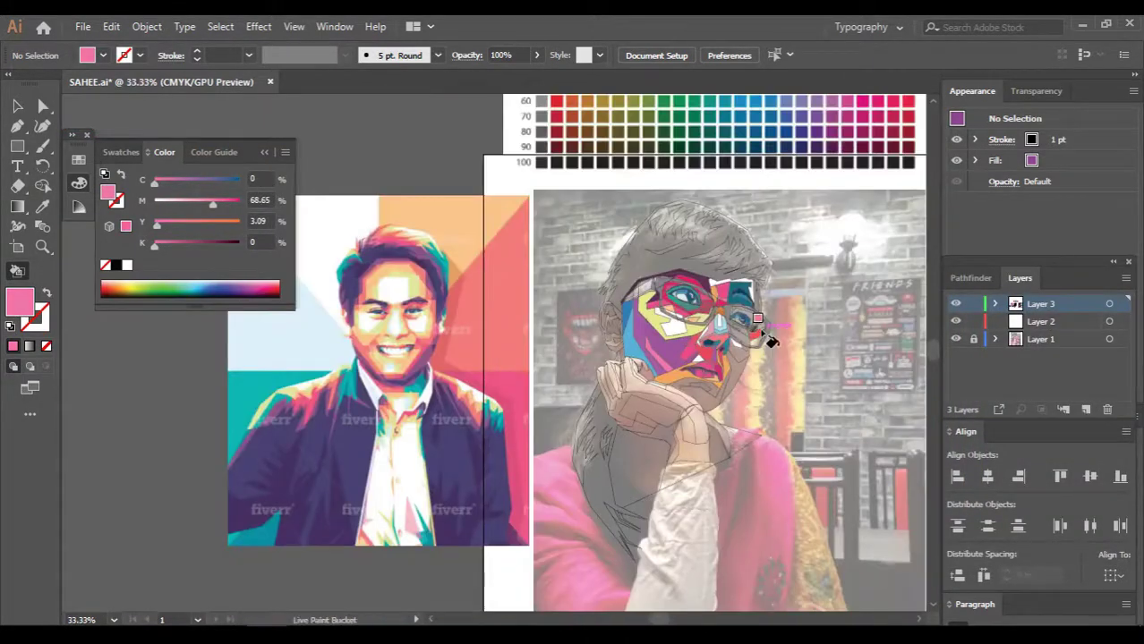
left_click(856, 279, "alt")
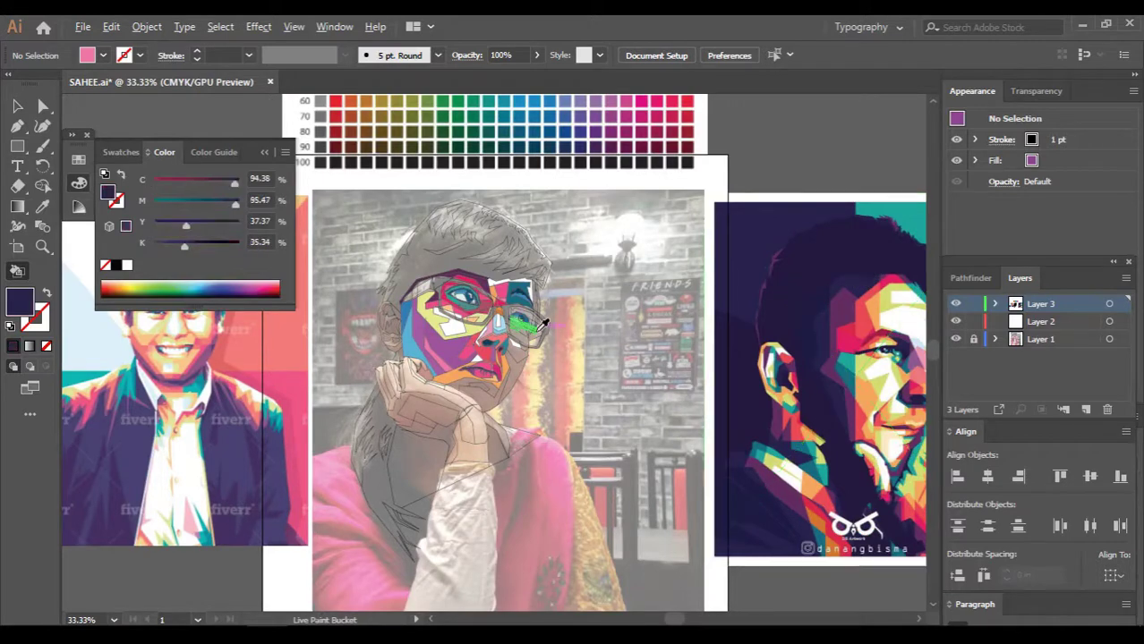
scroll(537, 322, "up", 4)
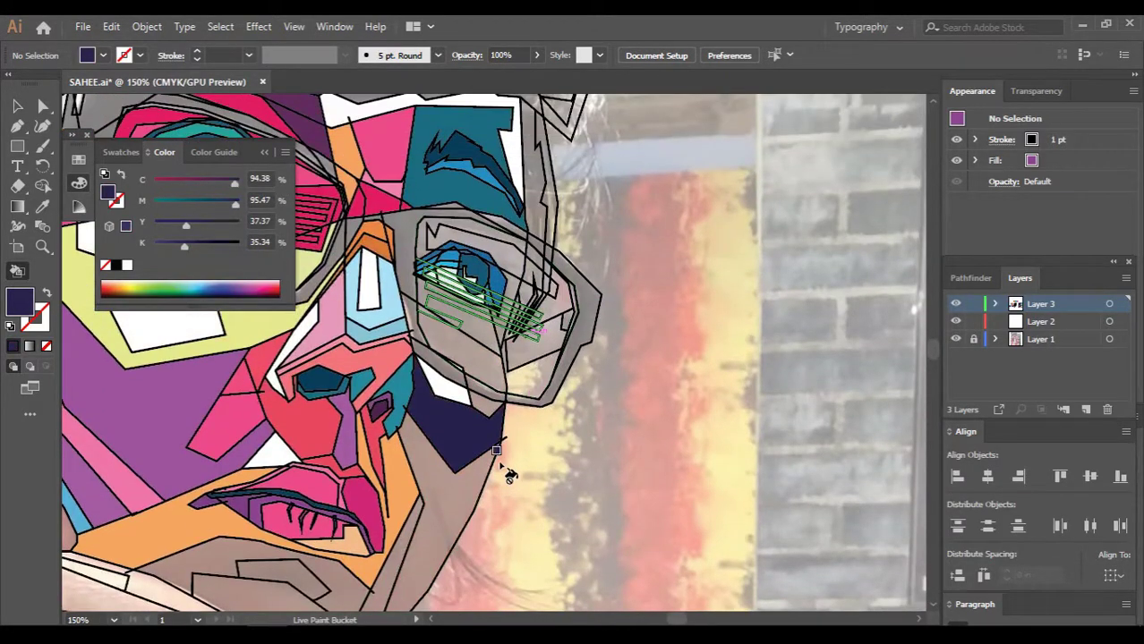
scroll(480, 246, "up", 2)
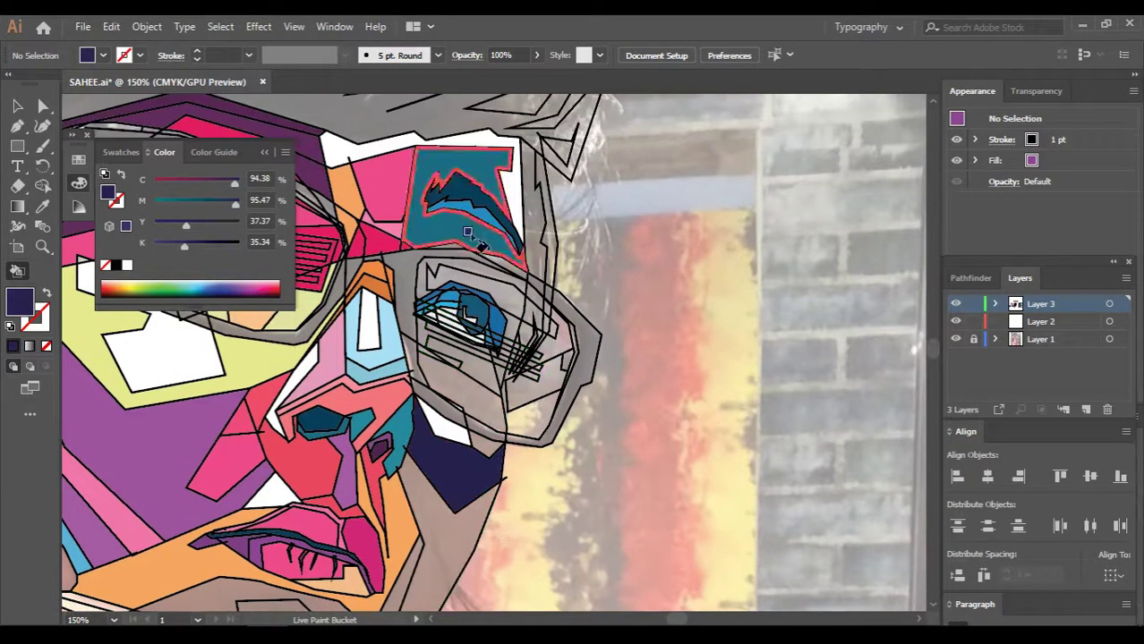
scroll(480, 208, "up", 2)
left_click(537, 267)
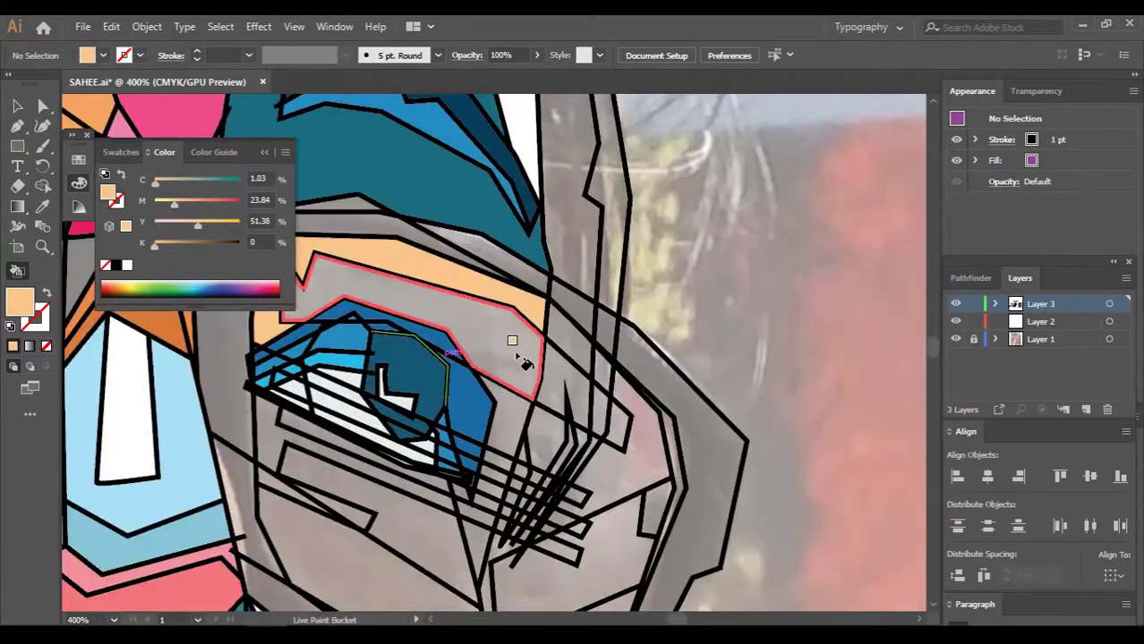
Fill the band above, facet beside and stripes under the eye deeper orange
double_click(19, 304)
left_click(1129, 310)
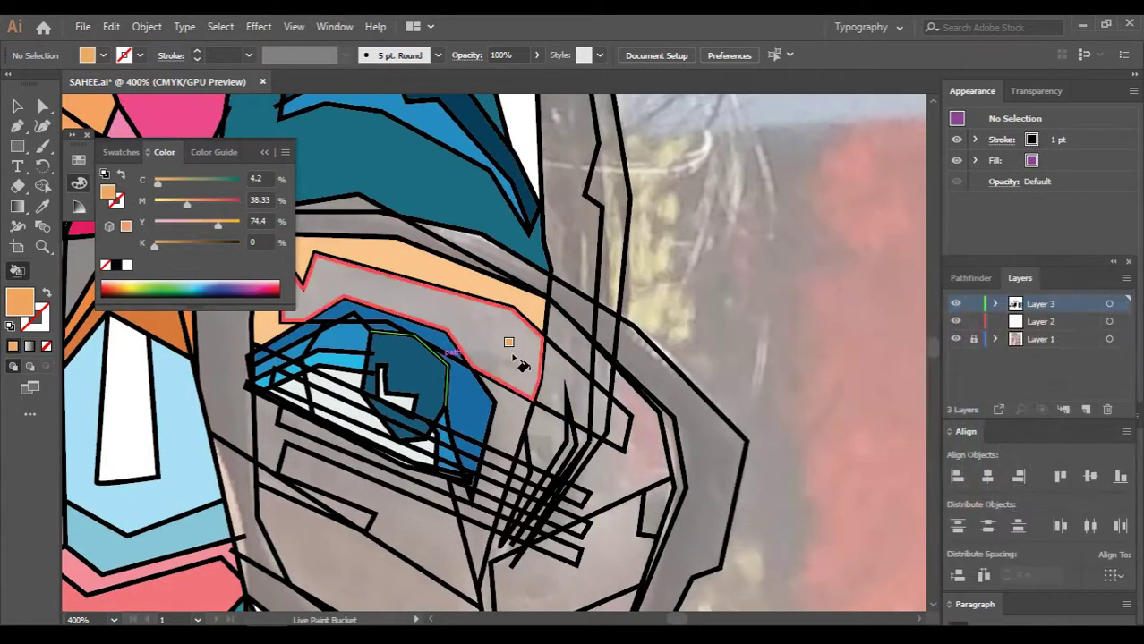
scroll(511, 345, "left", 3)
left_click(573, 349)
scroll(565, 327, "down", 3)
left_click(607, 344)
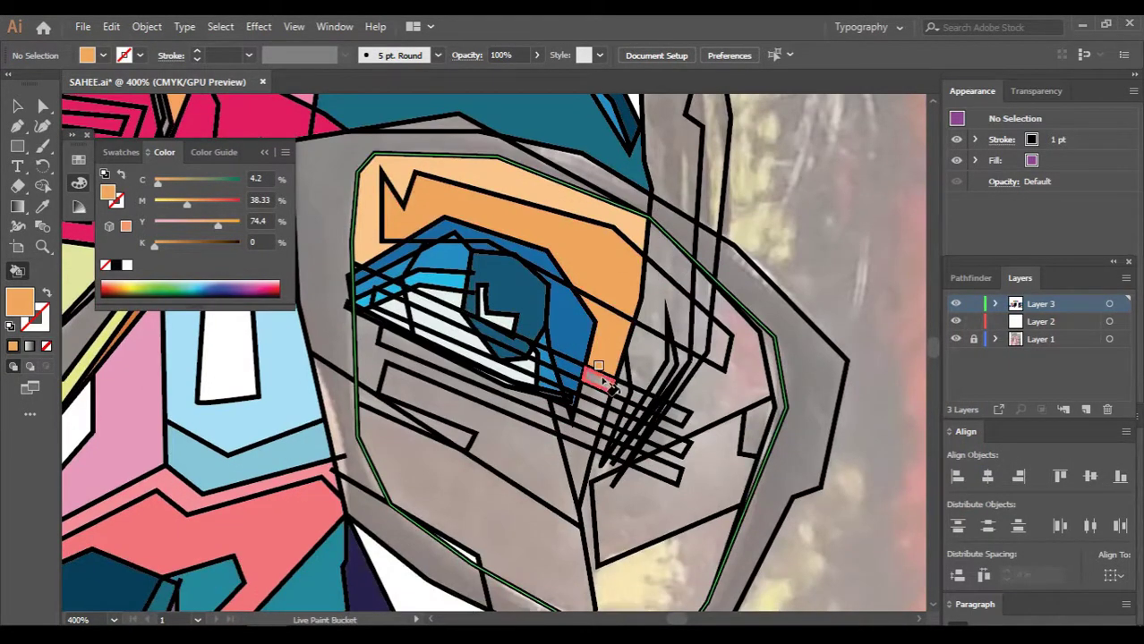
left_click(449, 400)
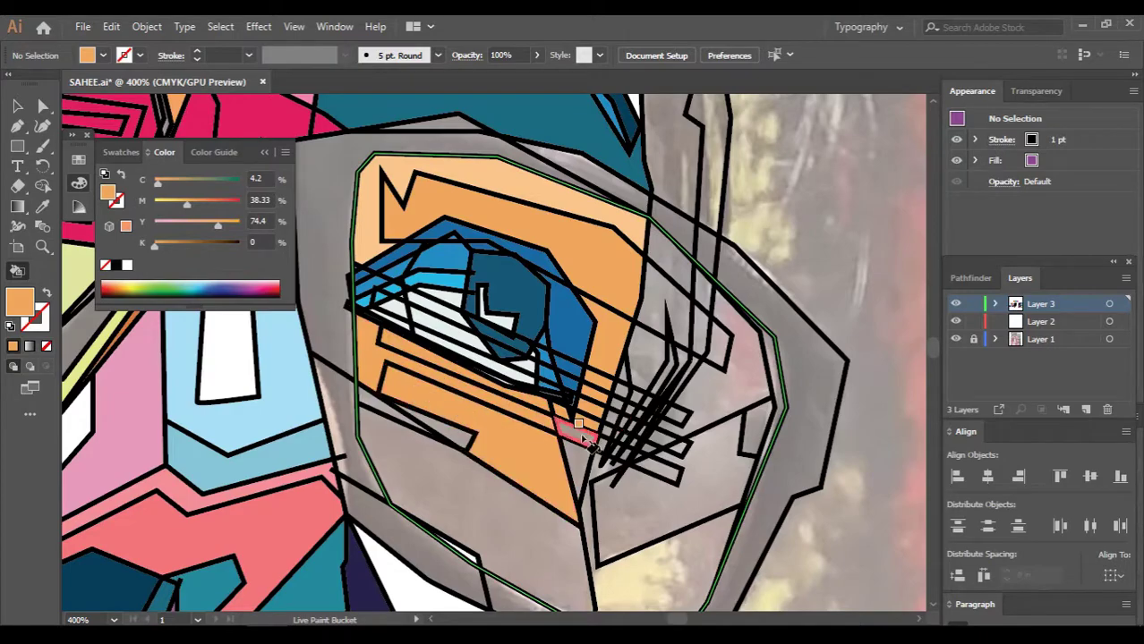
scroll(454, 382, "down", 3)
scroll(452, 374, "down", 2)
scroll(451, 374, "down", 2)
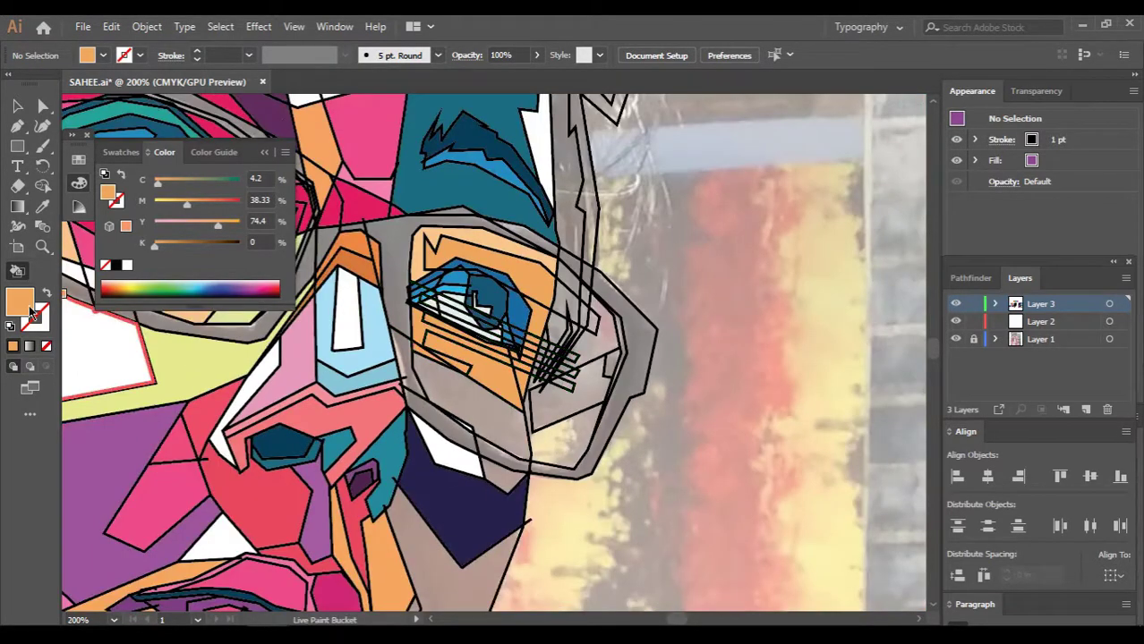
left_click(1118, 312)
Sample navy from the artwork and adjust it to a slate blue fill
scroll(694, 341, "down", 5)
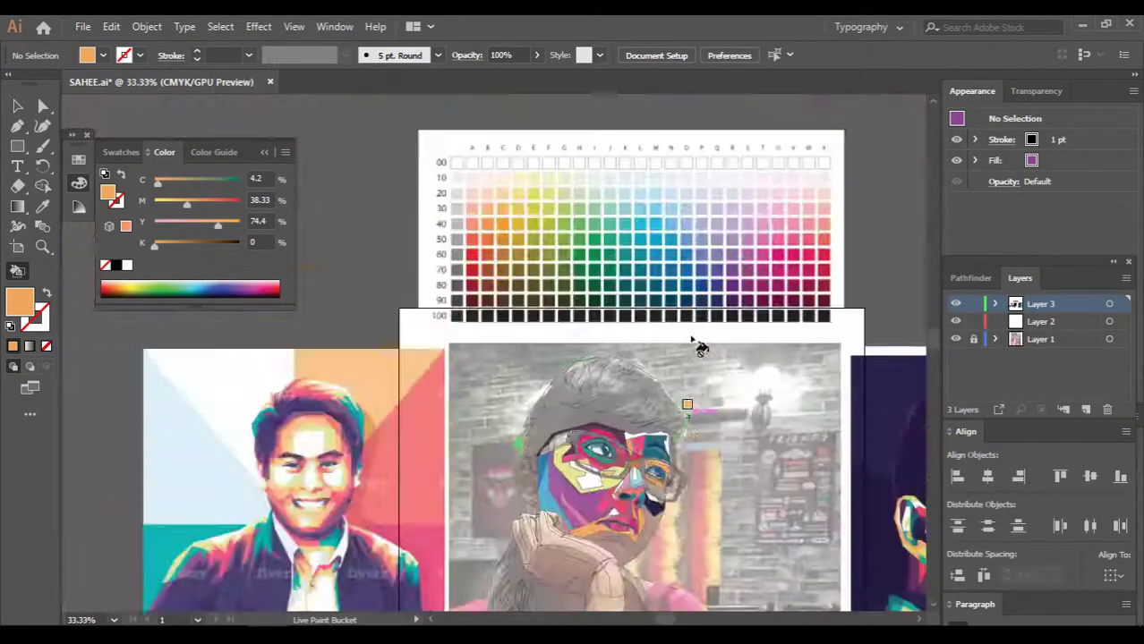
scroll(452, 253, "up", 3)
scroll(493, 306, "down", 1)
scroll(493, 306, "down", 5)
scroll(549, 372, "up", 1)
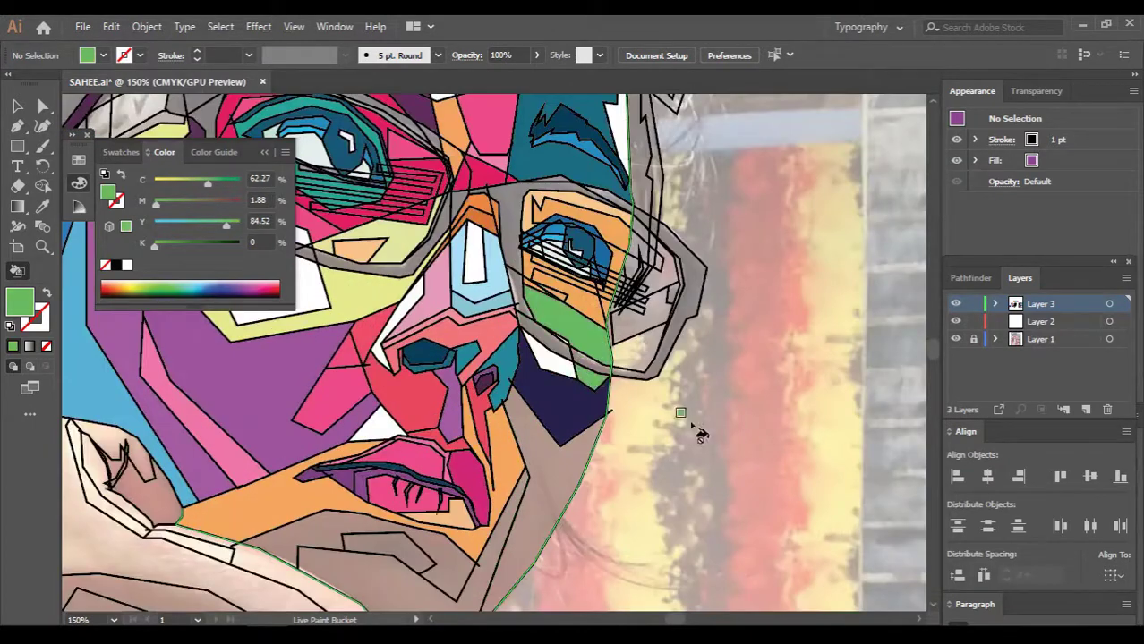
left_click(543, 402, "alt")
double_click(20, 302)
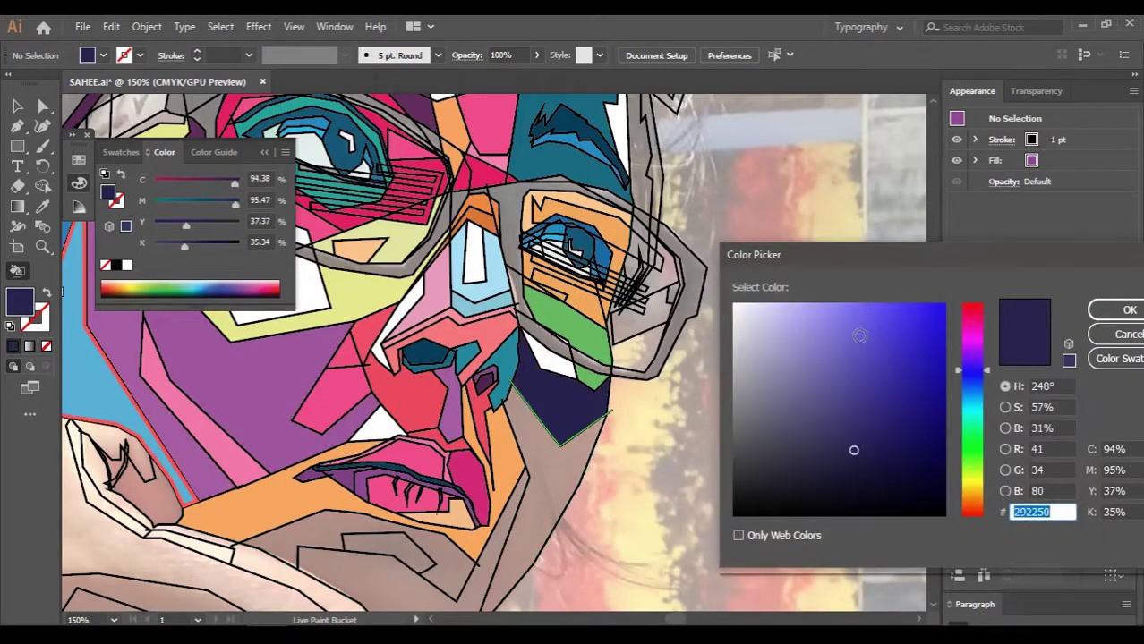
left_click(1119, 311)
Discard that adjustment, choose blue, and fill two jaw facets blue
double_click(13, 300)
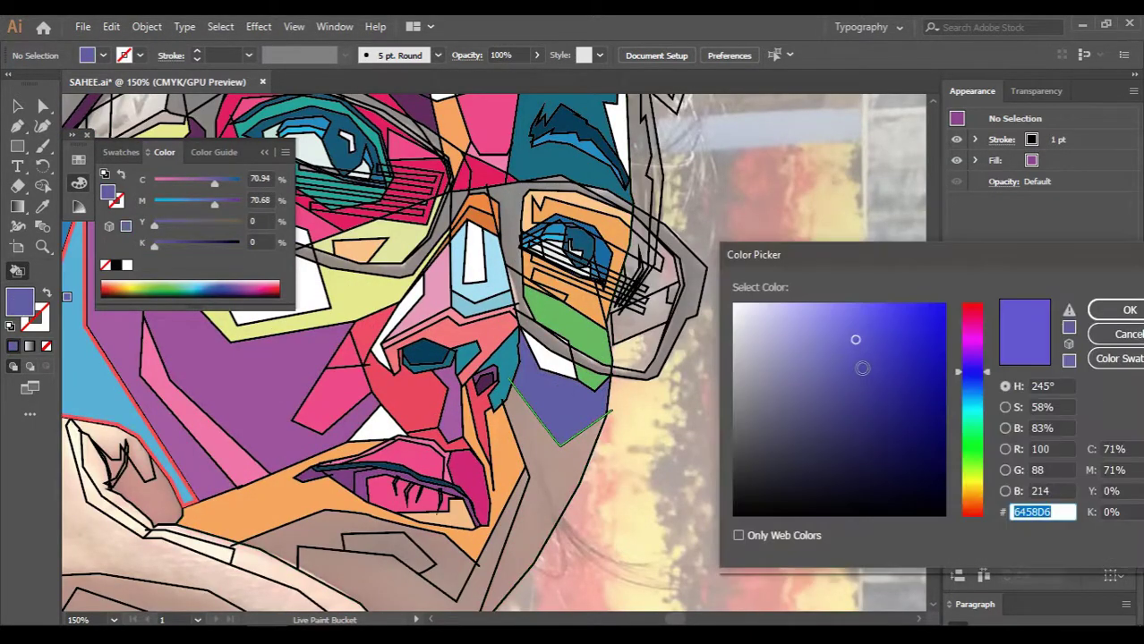
left_click(1099, 333)
double_click(19, 302)
left_click(857, 349)
left_click(1119, 310)
left_click(537, 501)
Fill the chin facet red and the lower chin facet pink
scroll(570, 537, "down", 3)
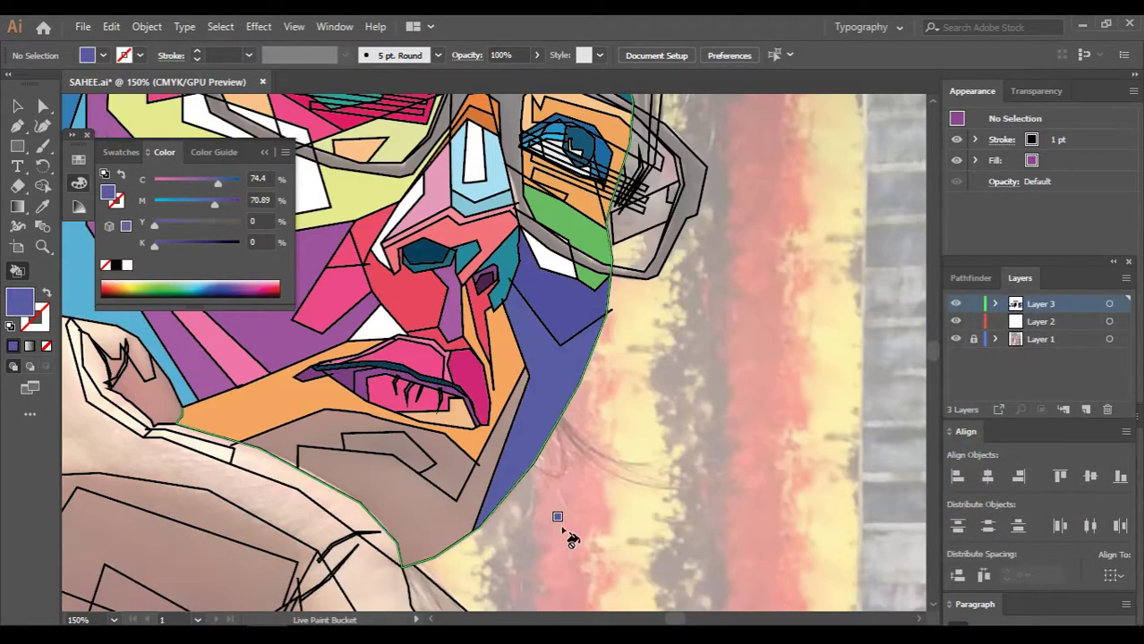
double_click(20, 302)
left_click(1100, 315)
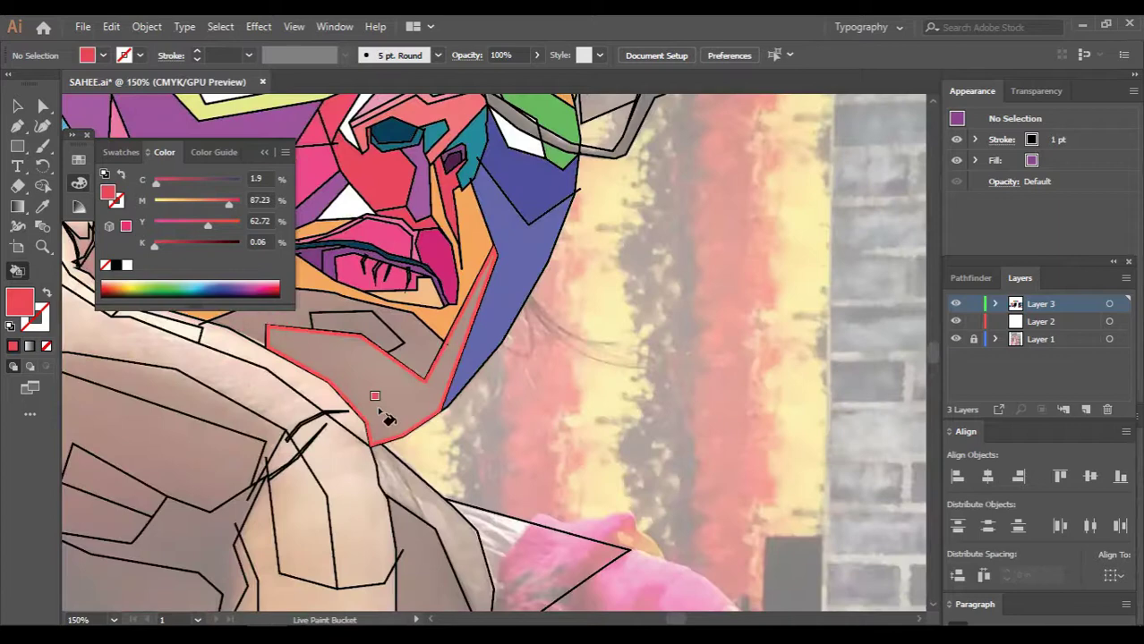
left_click(384, 416)
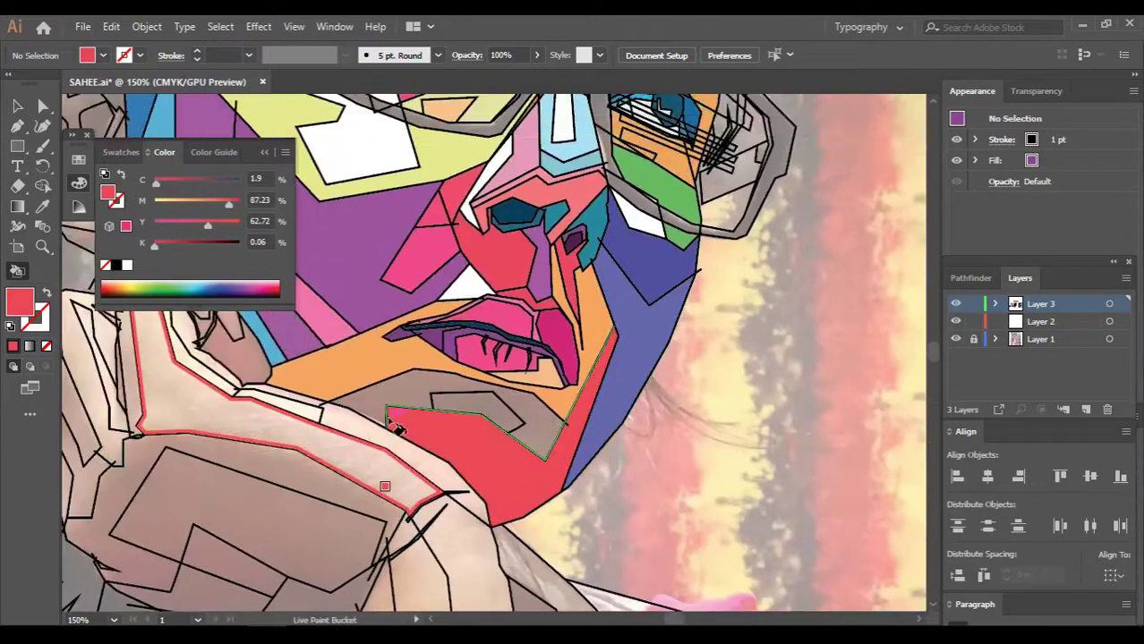
double_click(20, 302)
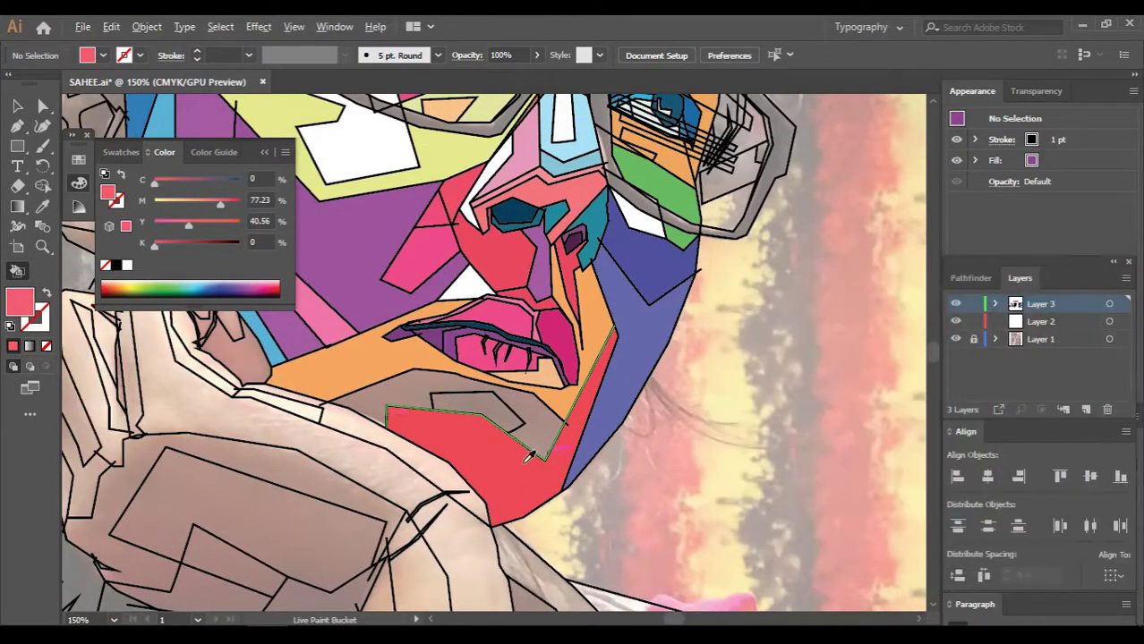
left_click(1100, 315)
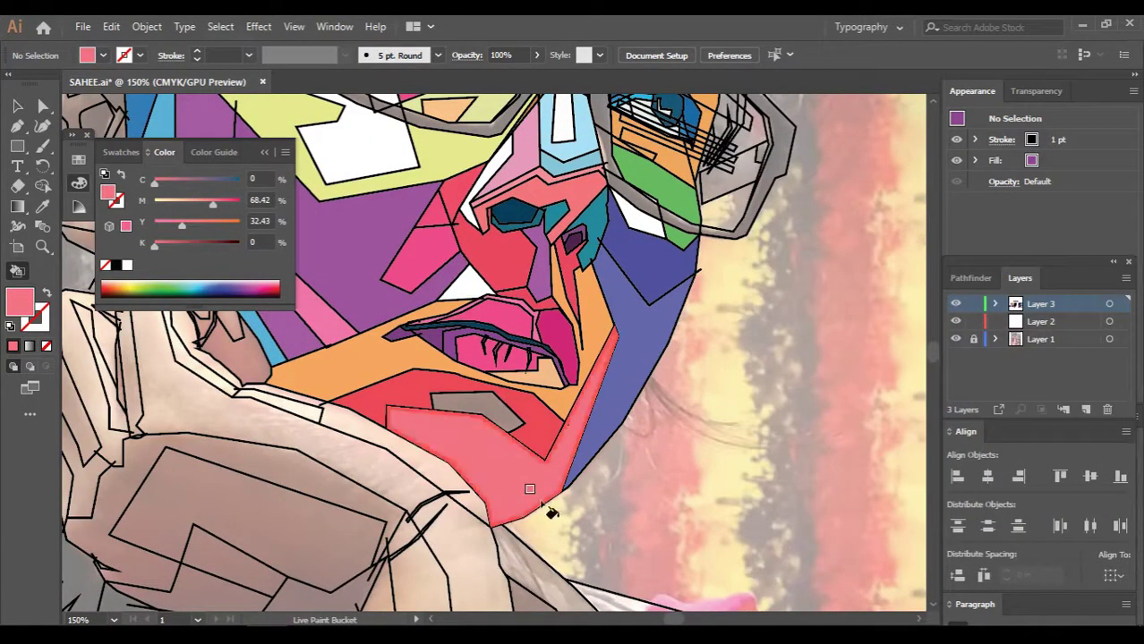
scroll(546, 505, "up", 2)
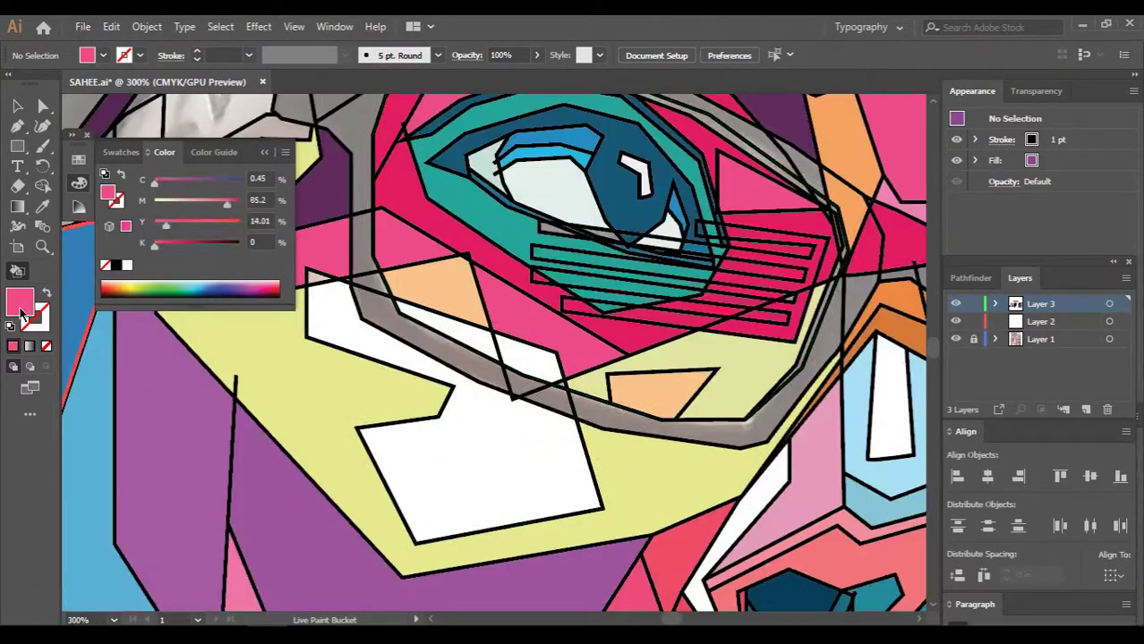
Fill a face facet pink, then mix a lighter pink fill
double_click(22, 304)
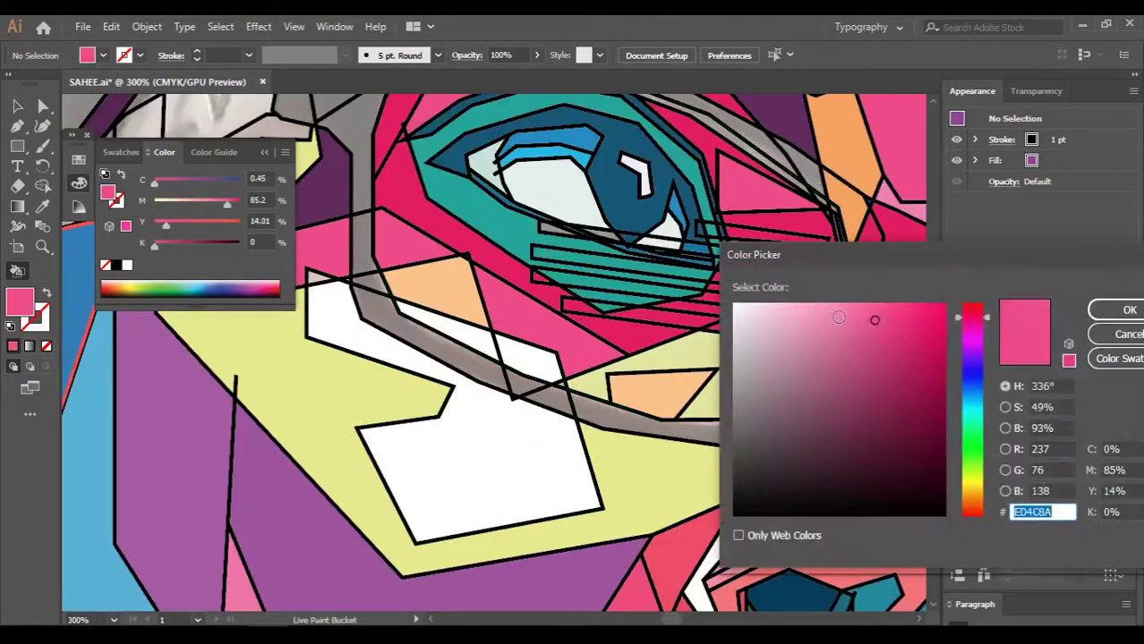
left_click(1129, 310)
left_click(528, 358)
double_click(23, 304)
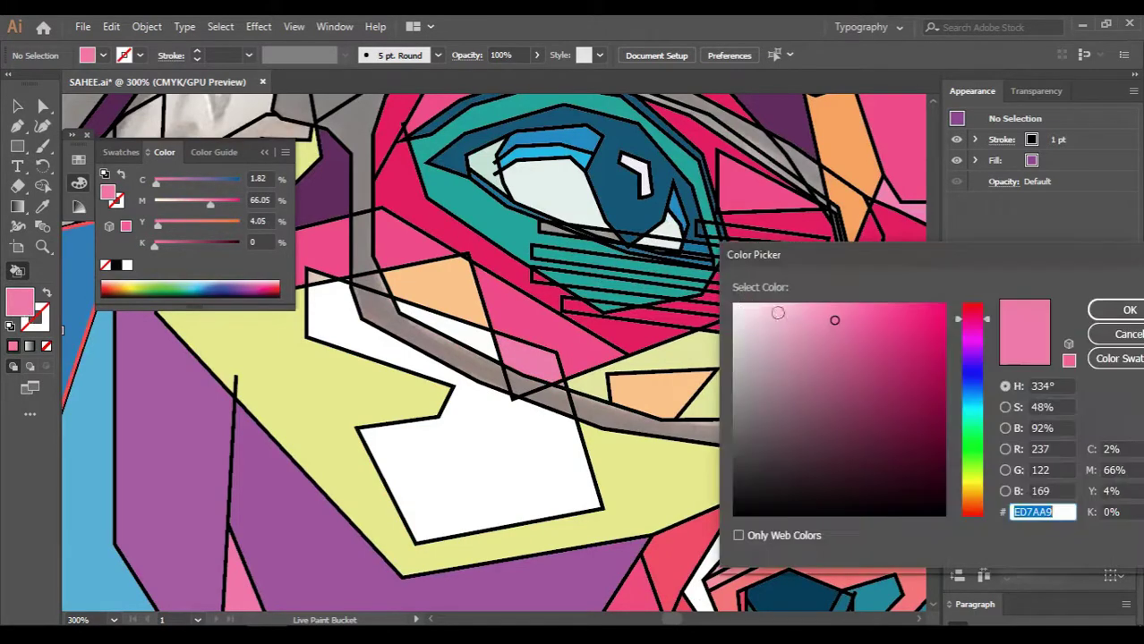
left_click(1129, 310)
scroll(475, 458, "down", 2)
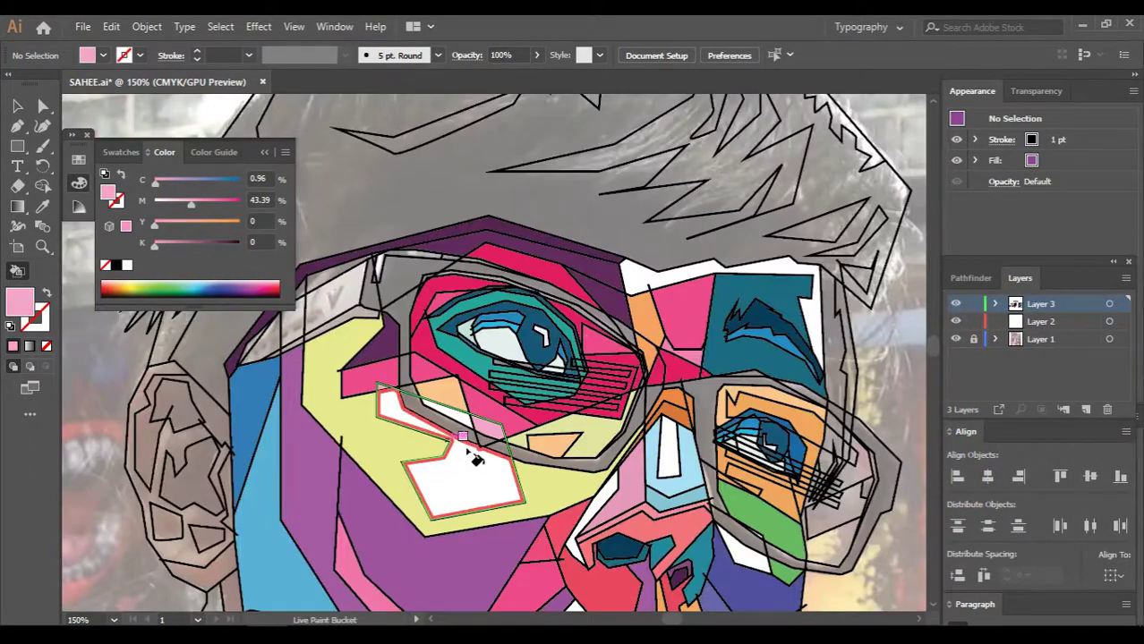
scroll(474, 458, "down", 2)
scroll(474, 458, "down", 1)
scroll(474, 458, "down", 1)
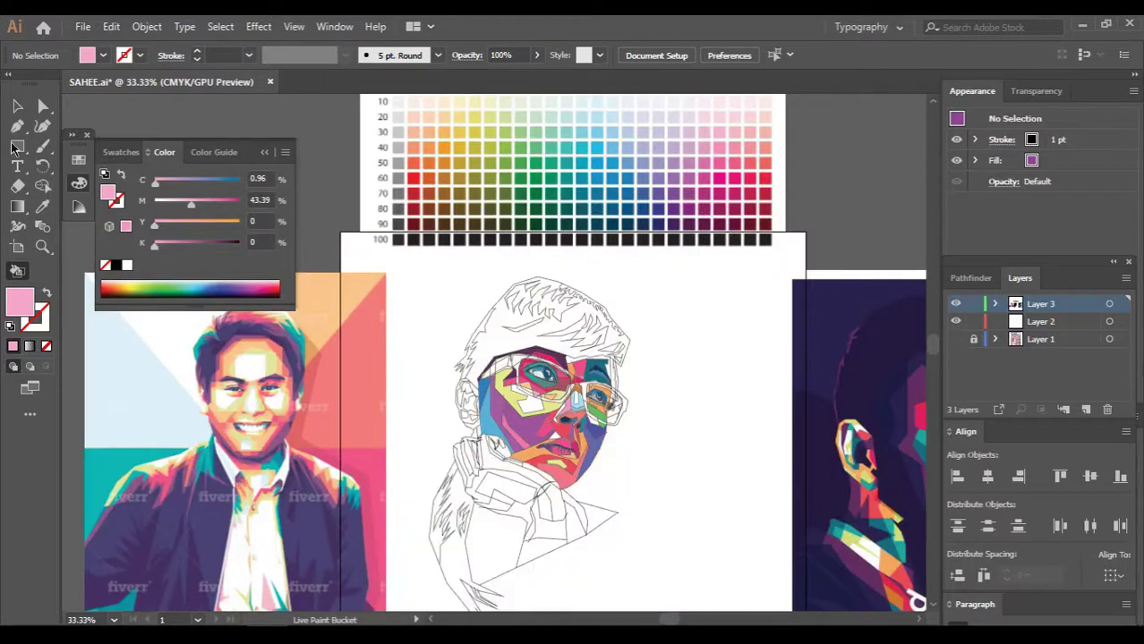
Select and deselect the face artwork, then undo to bring back the line art and photo
left_click(17, 106)
key("ctrl+a")
left_click(675, 364)
scroll(676, 364, "down", 1)
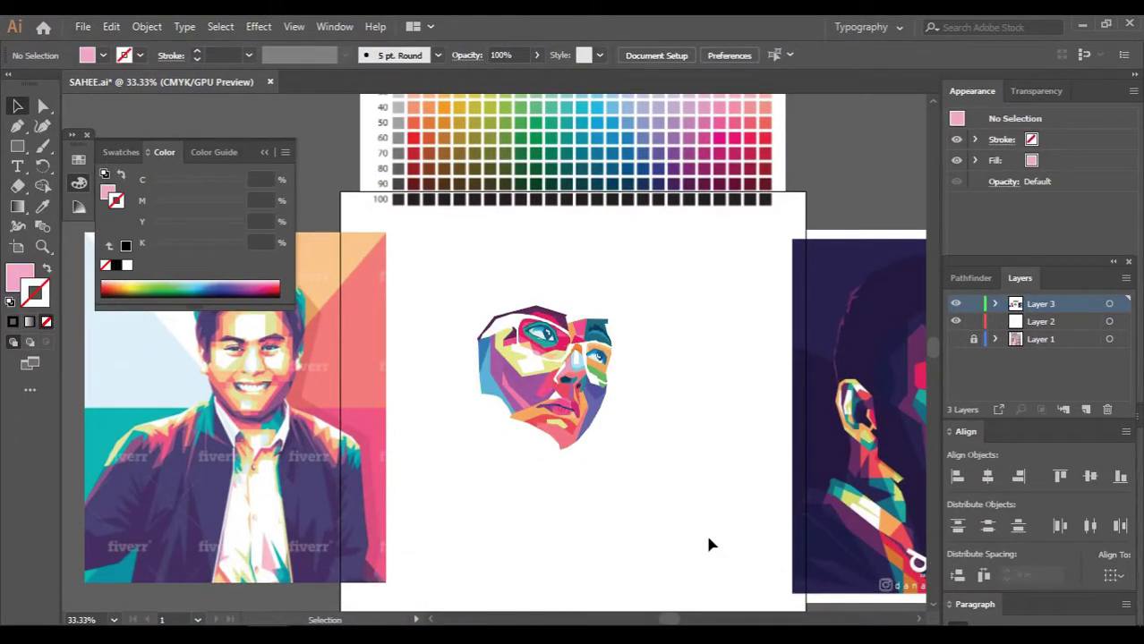
key("ctrl+z")
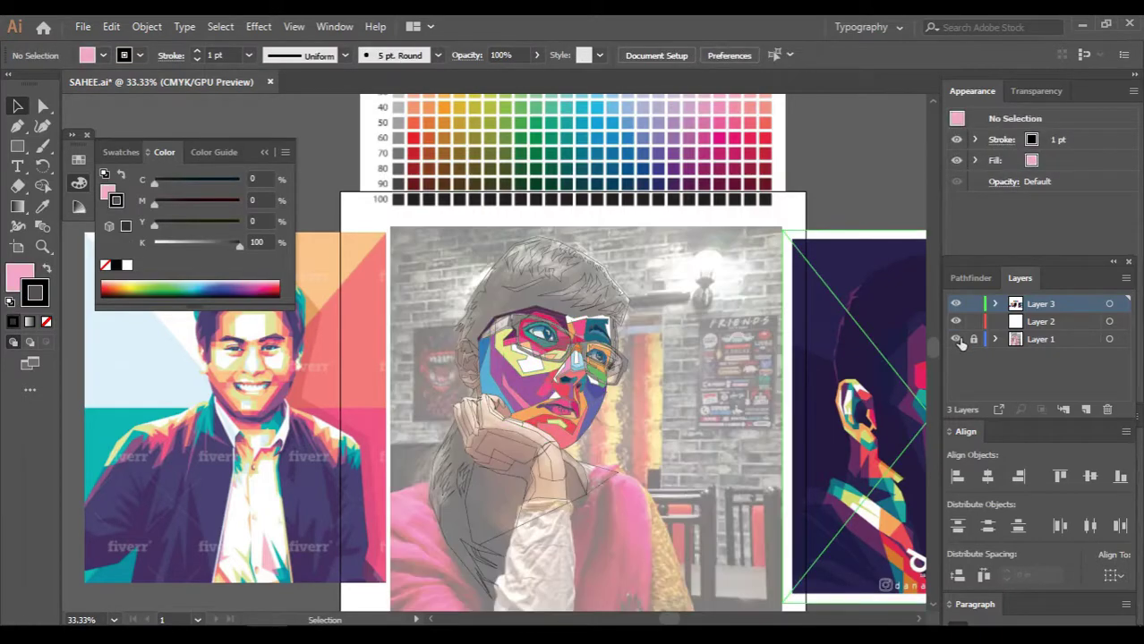
Fill the facet between the eyes, the band beside the right eye and the frame's outer corner black
scroll(643, 393, "up", 2)
scroll(642, 394, "up", 3)
scroll(643, 393, "up", 2)
key("k")
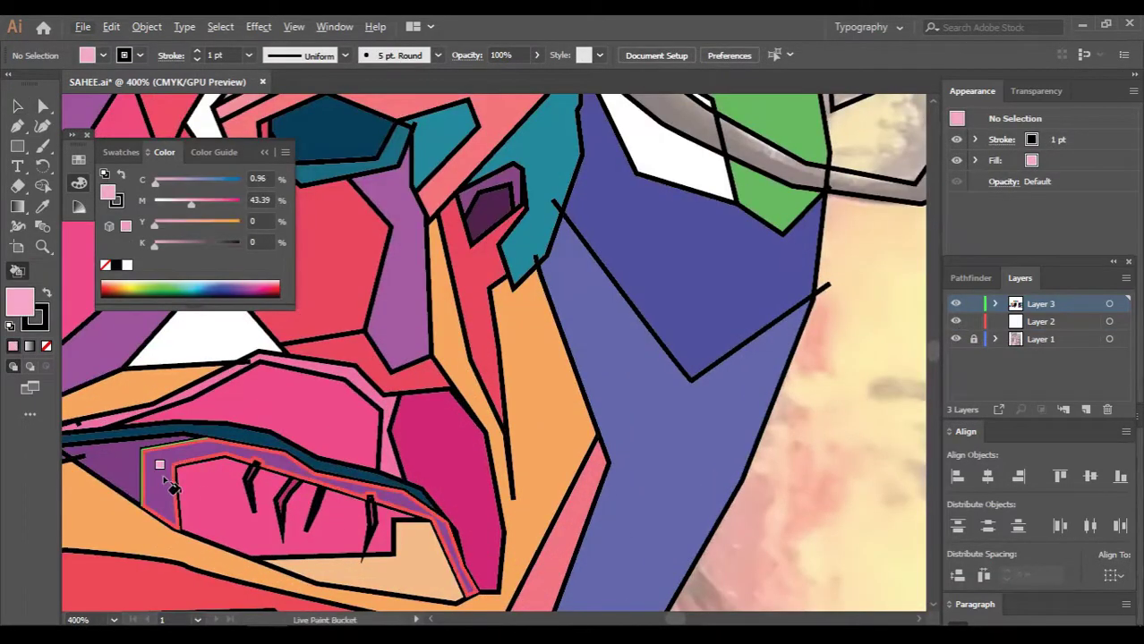
left_click(160, 461, "alt")
scroll(424, 560, "down", 2)
scroll(424, 559, "down", 2)
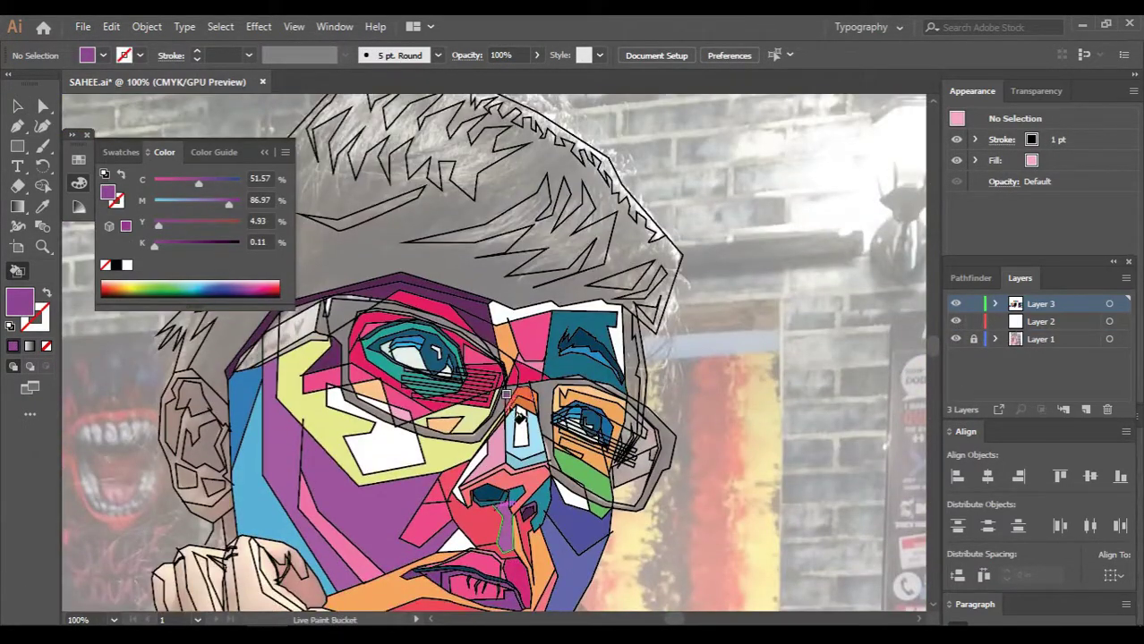
scroll(506, 394, "down", 2)
left_click(629, 280, "alt")
scroll(519, 515, "up", 3)
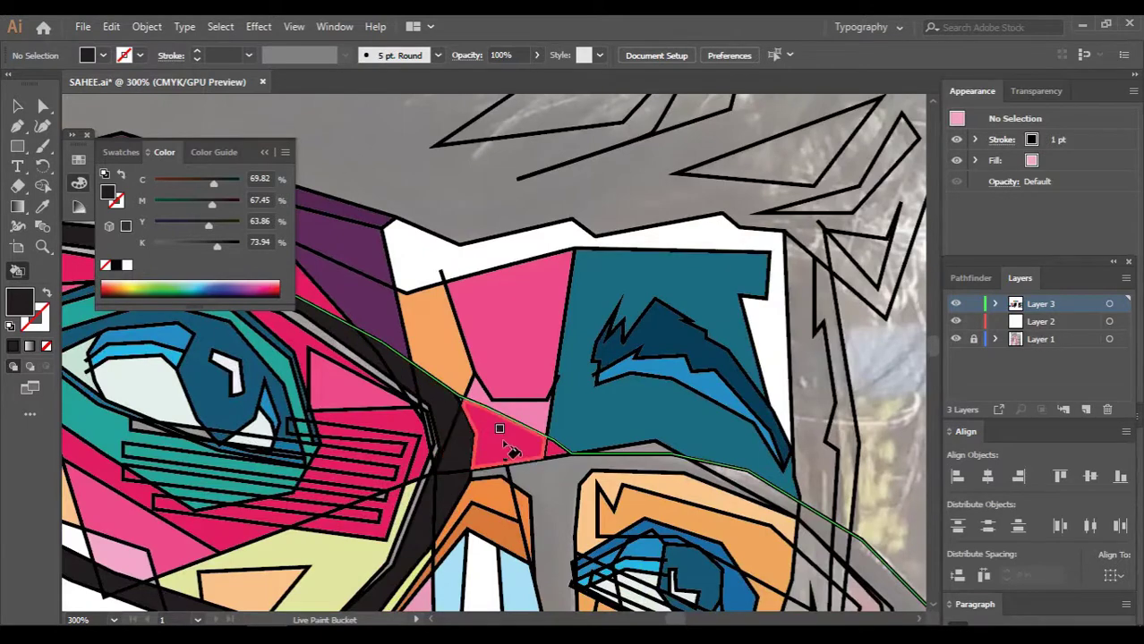
left_click(499, 429)
scroll(506, 439, "down", 2)
scroll(575, 407, "down", 3)
left_click(775, 353)
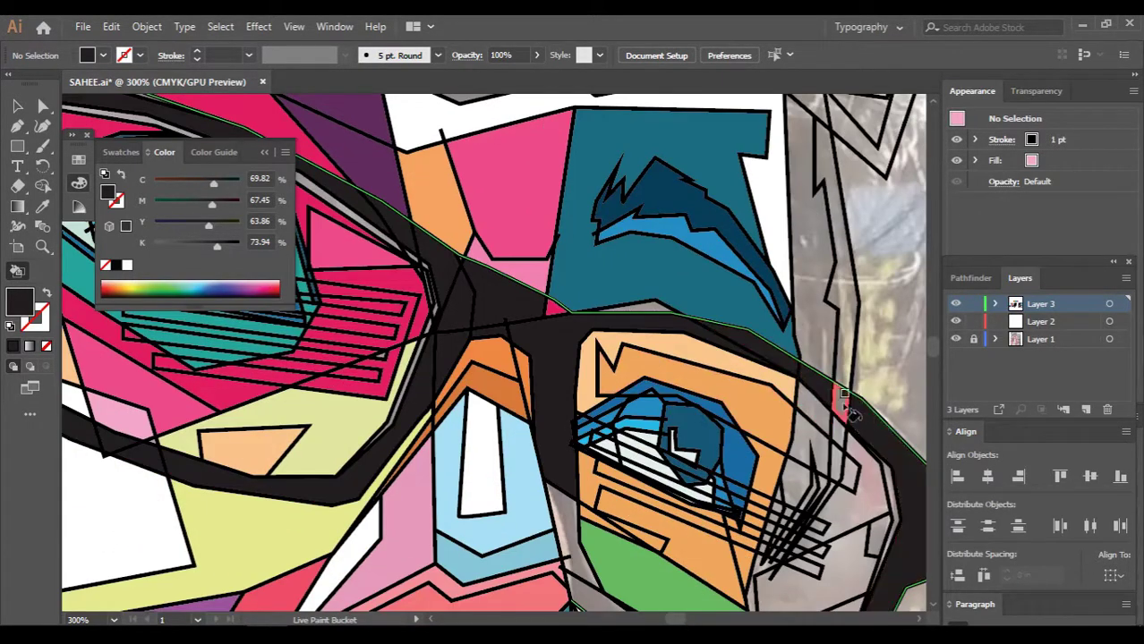
scroll(736, 559, "down", 3)
left_click(581, 458)
Pick dark navy from the colour chart for the glasses frames and paint a facet near the brow
scroll(581, 458, "right", 3)
scroll(650, 466, "right", 1)
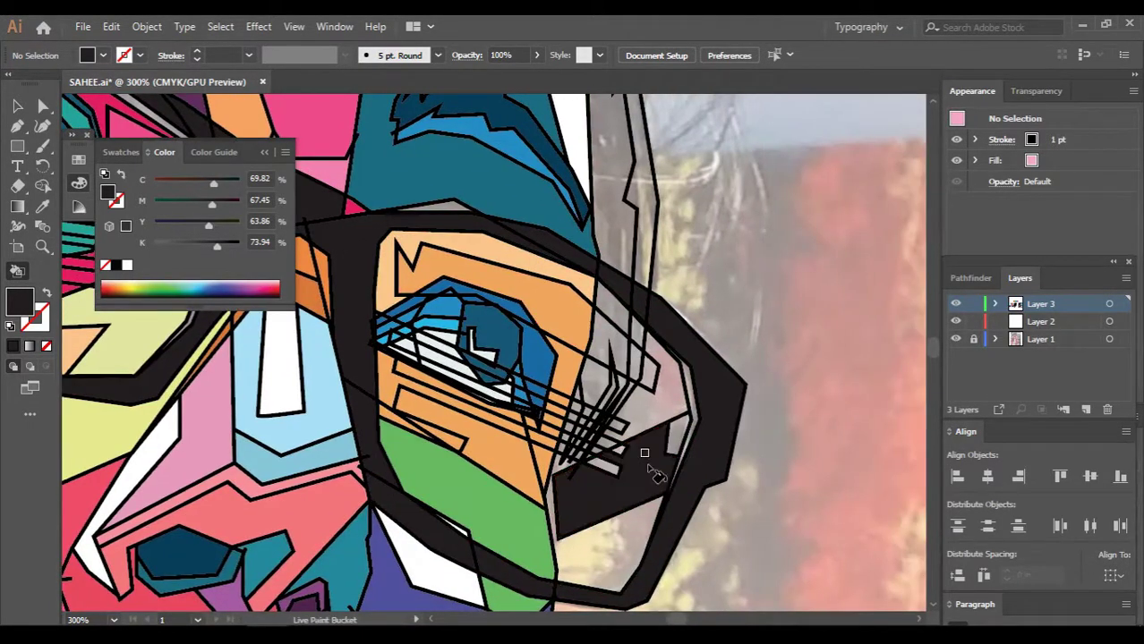
scroll(644, 456, "down", 2)
scroll(645, 453, "left", 2)
scroll(657, 458, "down", 3)
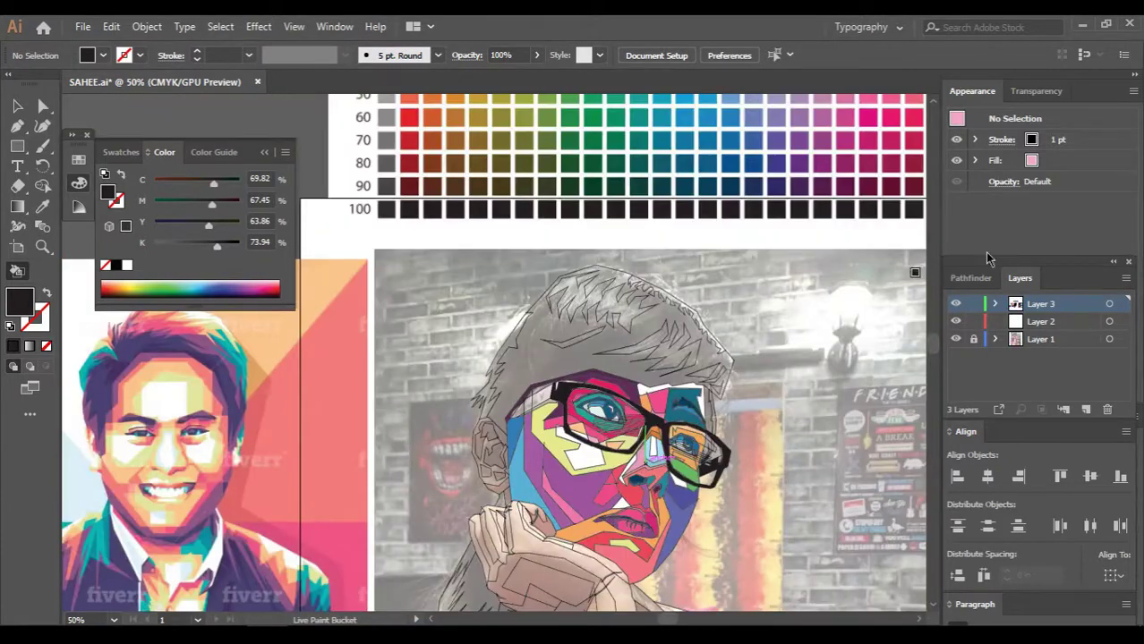
scroll(666, 419, "up", 4)
scroll(608, 437, "down", 2)
scroll(839, 257, "up", 3)
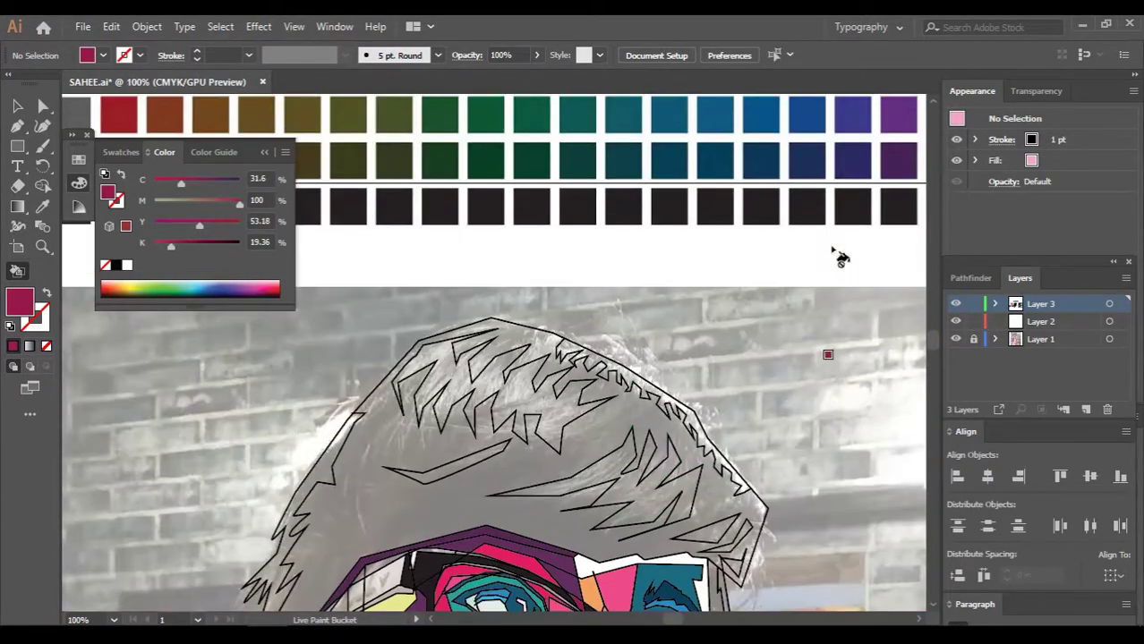
left_click(852, 156, "alt")
scroll(638, 420, "up", 2)
scroll(638, 420, "up", 1)
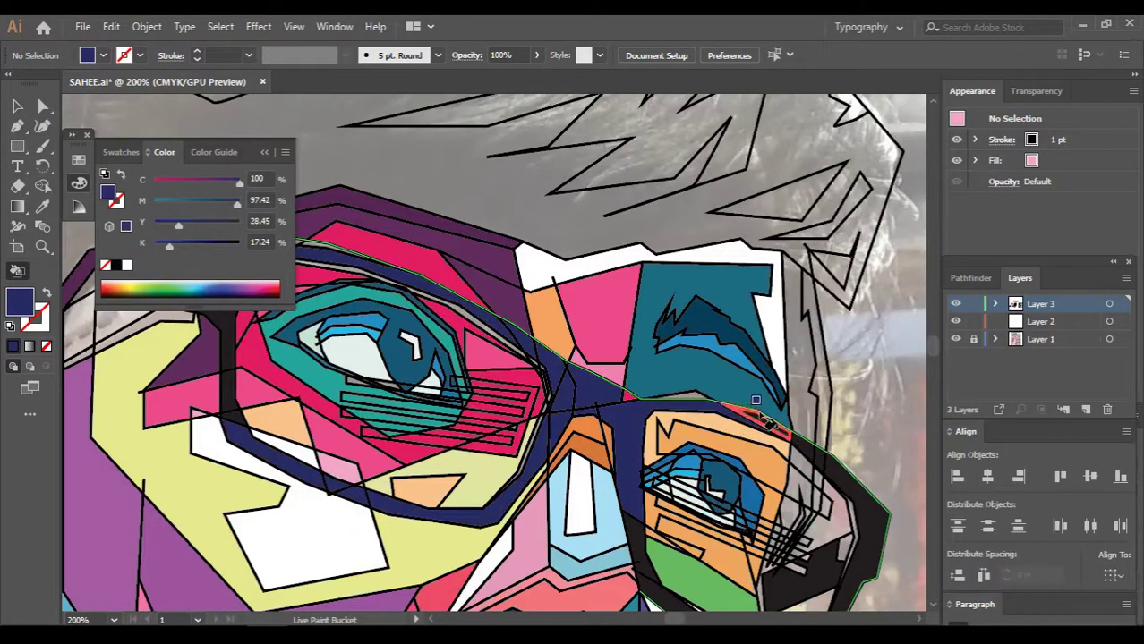
scroll(816, 456, "down", 2)
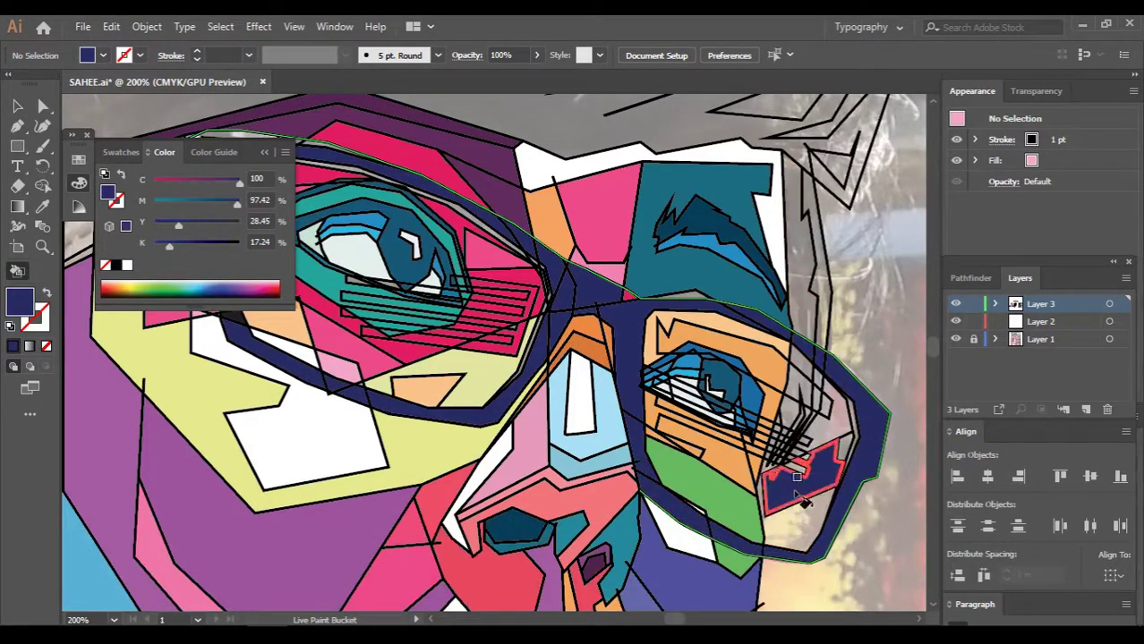
scroll(653, 340, "left", 5)
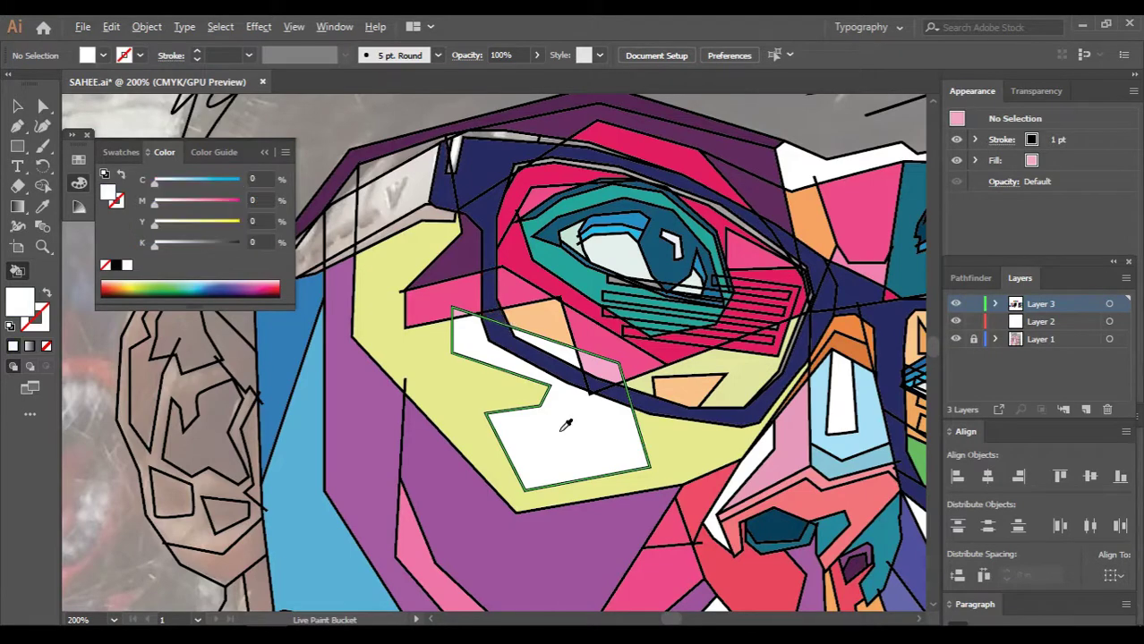
scroll(416, 192, "left", 2)
left_click(376, 234)
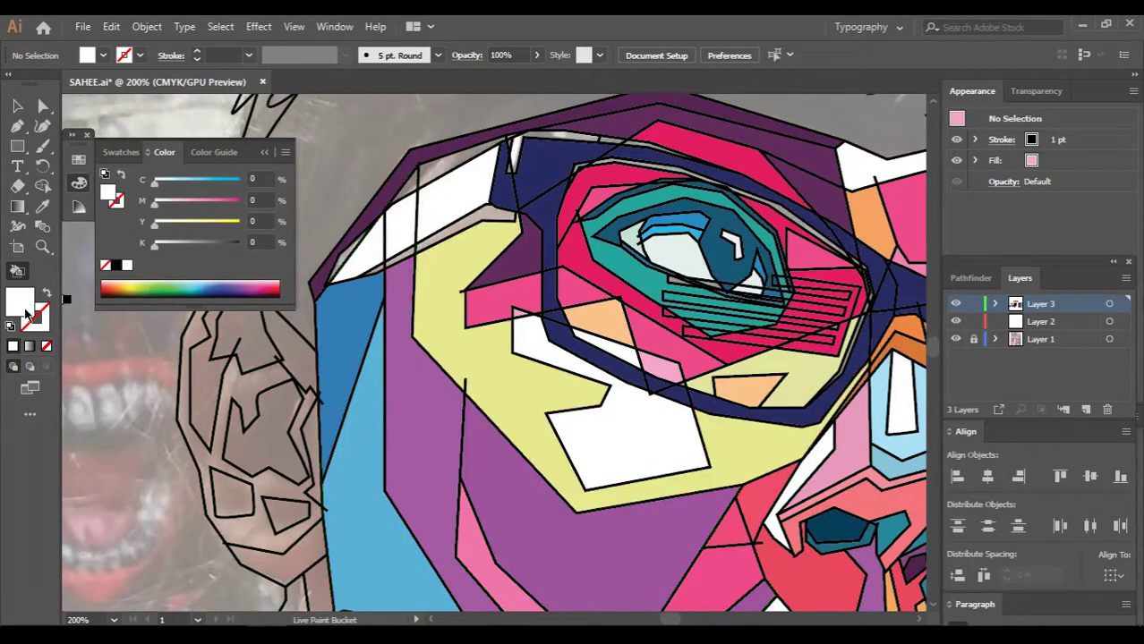
Set the fill colour to light pink, then light grey, in the Color Picker
double_click(22, 304)
left_click(1117, 310)
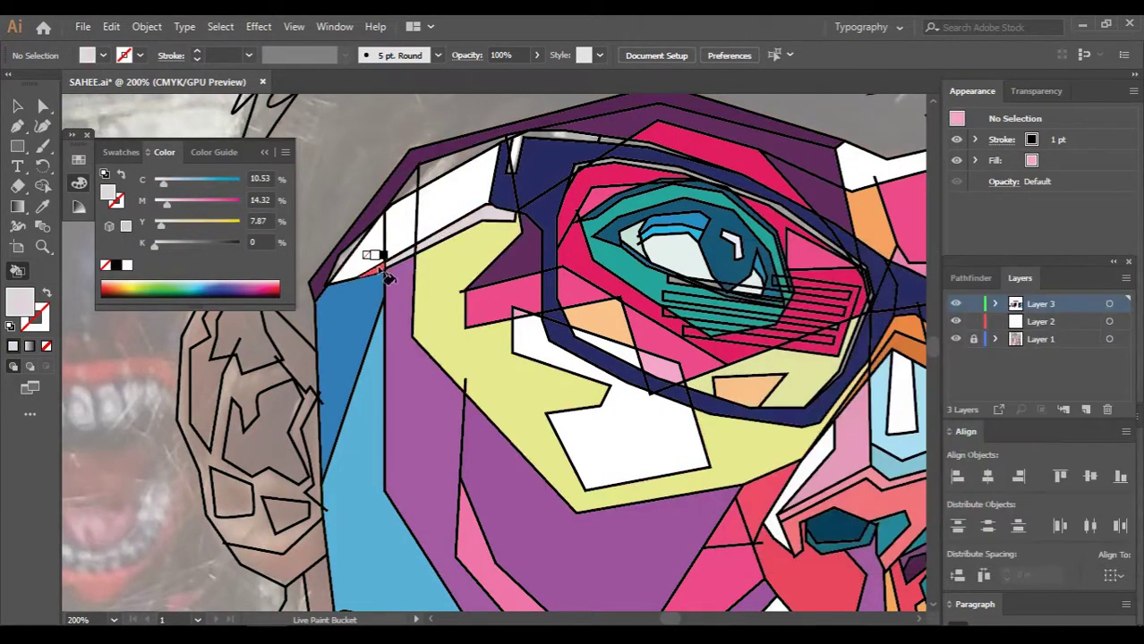
scroll(224, 277, "down", 1)
double_click(30, 313)
left_click(1125, 309)
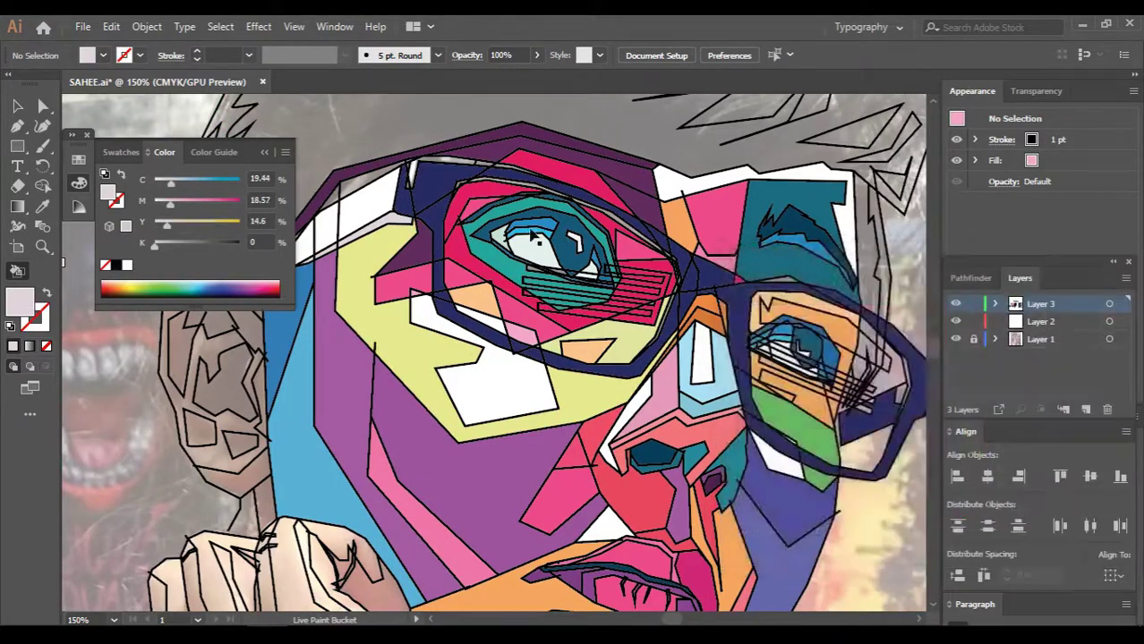
scroll(461, 231, "up", 2)
scroll(462, 231, "down", 2)
scroll(378, 225, "down", 1)
scroll(384, 268, "up", 3)
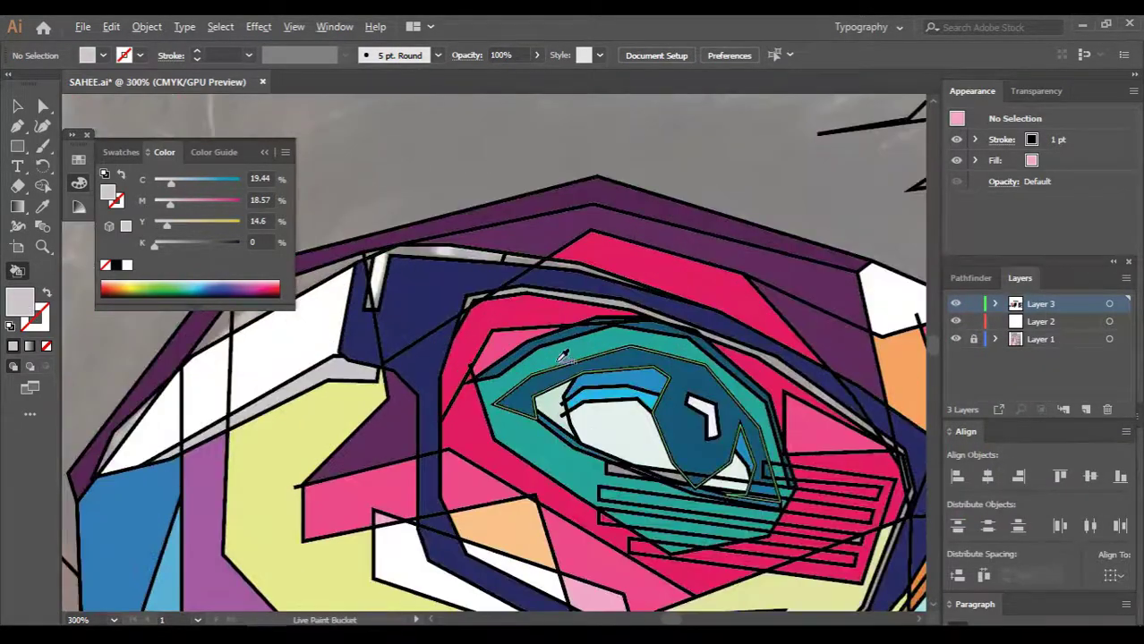
Return to the Live Paint Bucket and scroll around the face to check the eye fills
key("k")
scroll(566, 277, "down", 2)
scroll(748, 397, "up", 3)
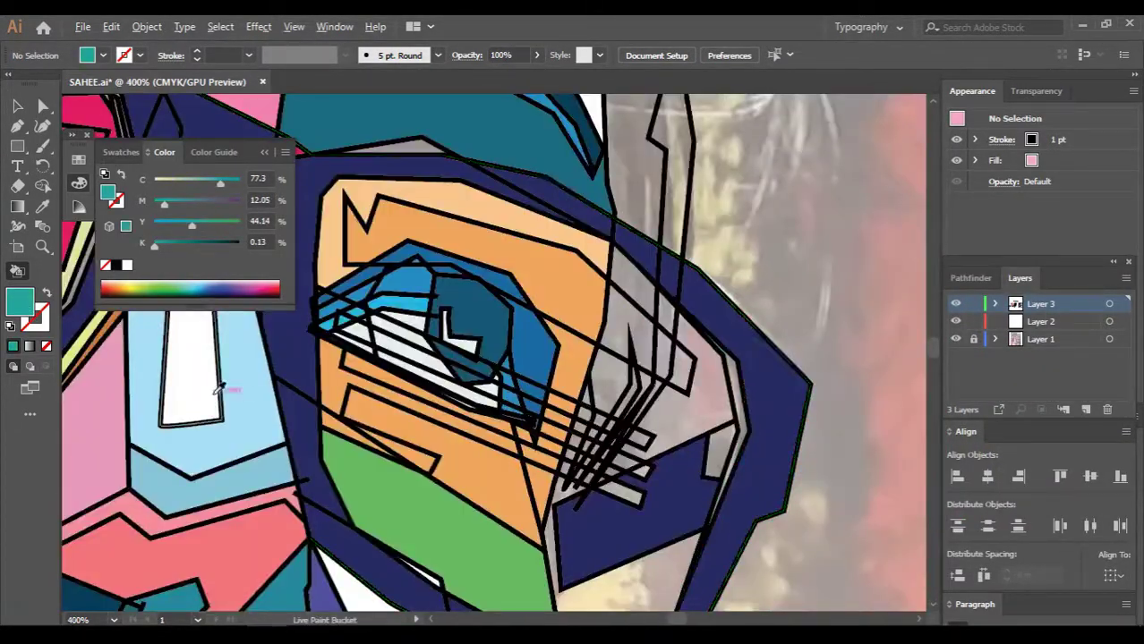
scroll(661, 285, "up", 2)
scroll(662, 278, "down", 3)
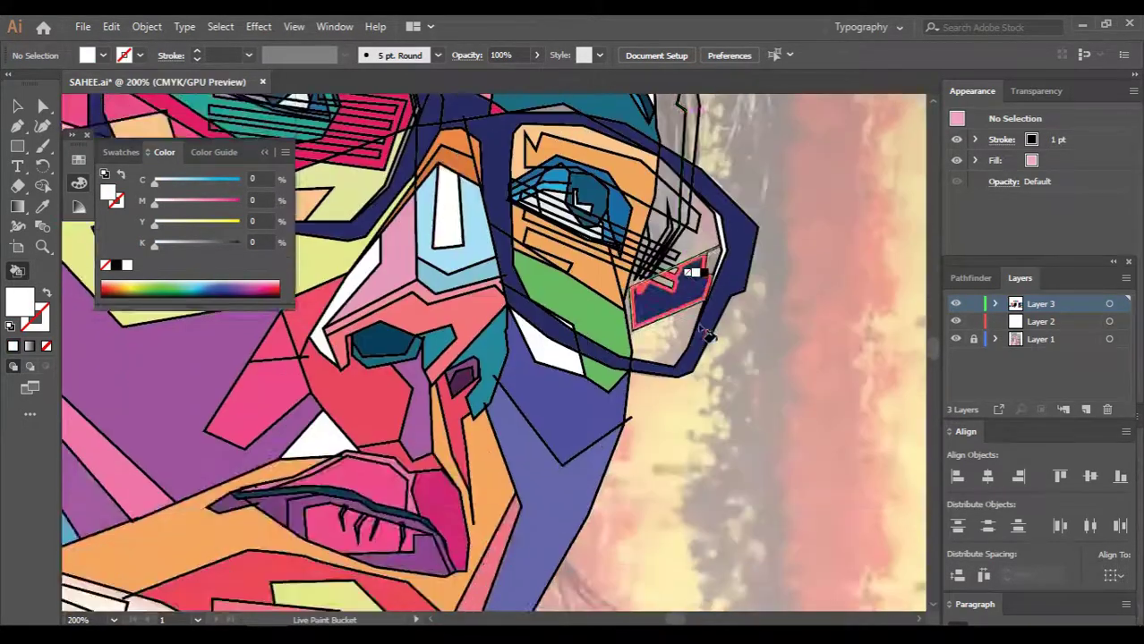
scroll(385, 250, "up", 2)
scroll(343, 128, "up", 1)
scroll(342, 128, "up", 1)
scroll(332, 179, "down", 1)
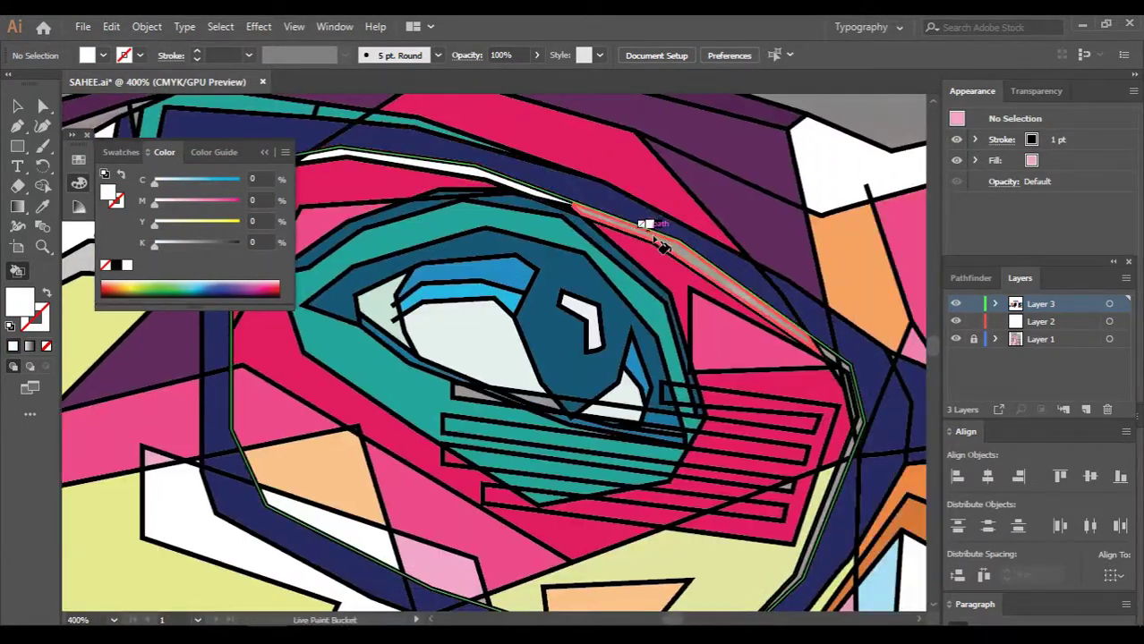
scroll(651, 225, "down", 2)
scroll(837, 243, "up", 3)
scroll(832, 223, "down", 1)
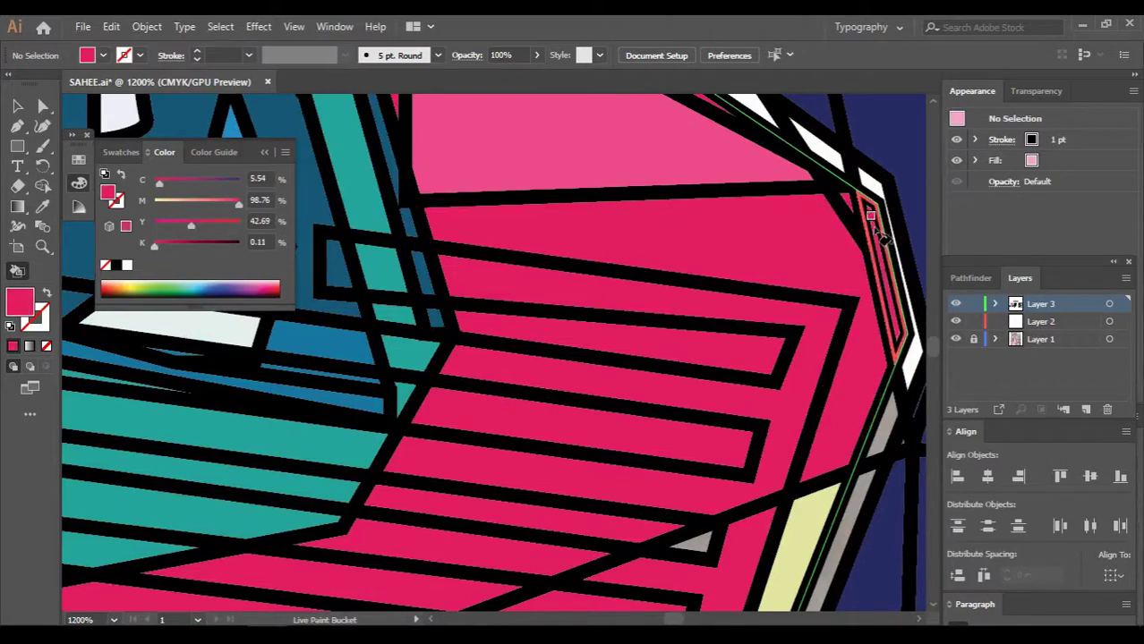
scroll(881, 237, "down", 2)
scroll(877, 268, "down", 2)
scroll(805, 286, "down", 2)
scroll(727, 311, "down", 1)
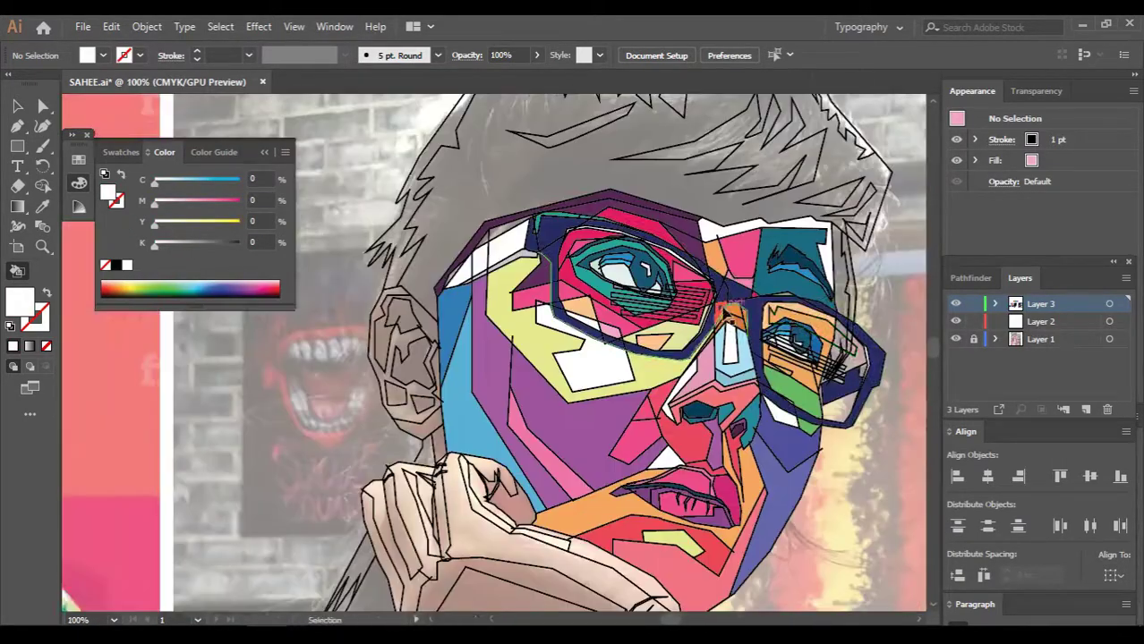
scroll(726, 311, "right", 1)
scroll(805, 322, "down", 2)
left_click(956, 338)
key("v")
left_click(675, 253)
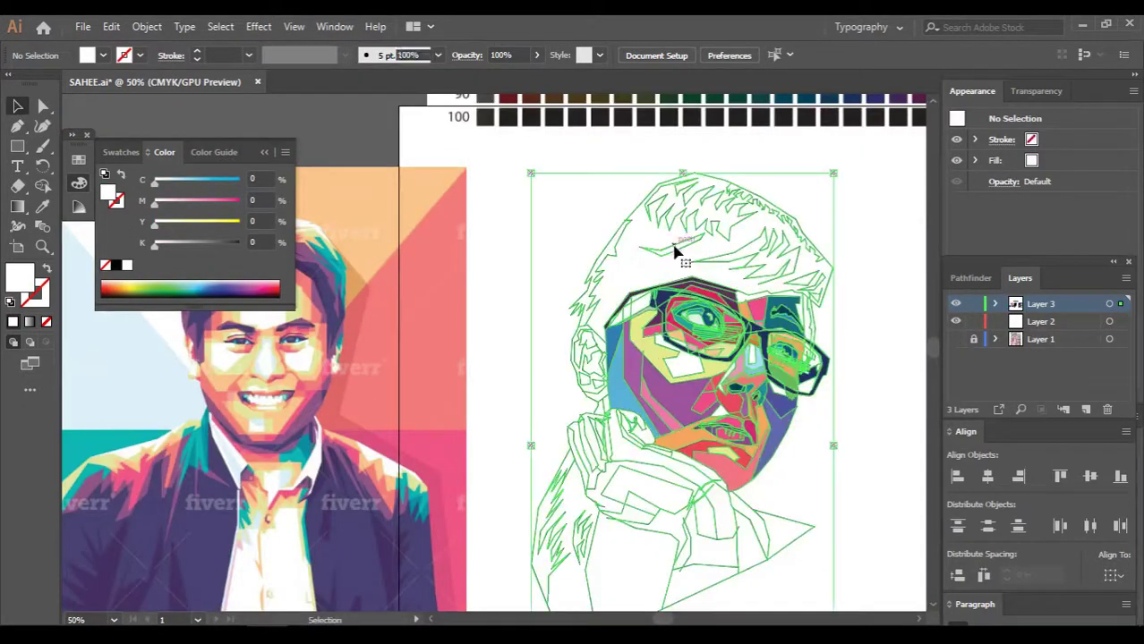
key("x")
left_click(879, 433)
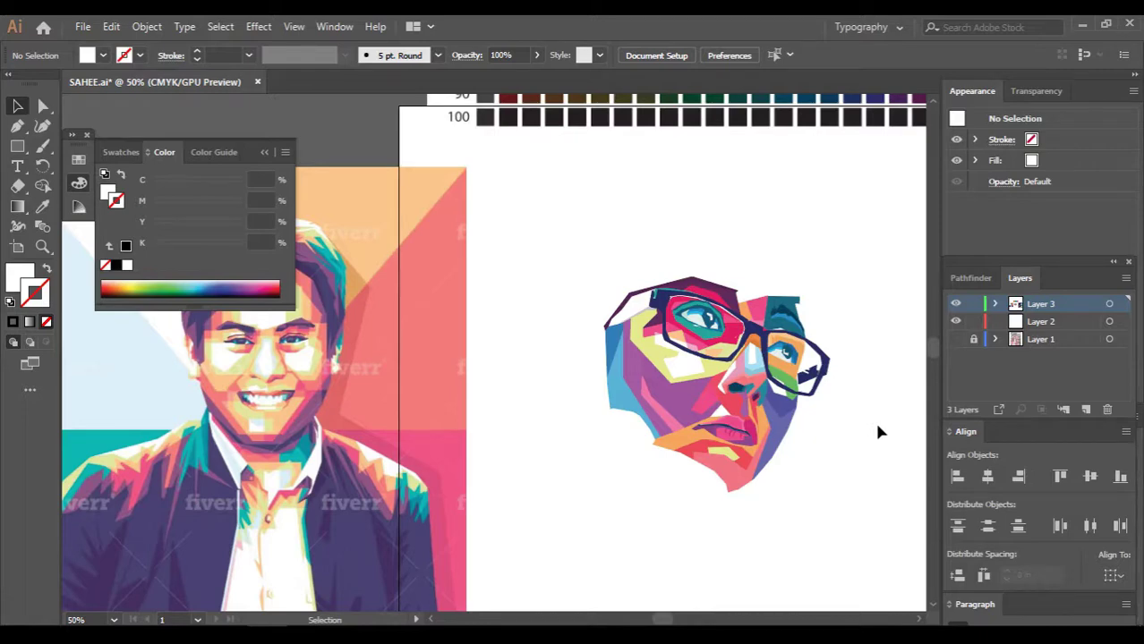
left_click(799, 435)
key("d")
key("ctrl+shift+a")
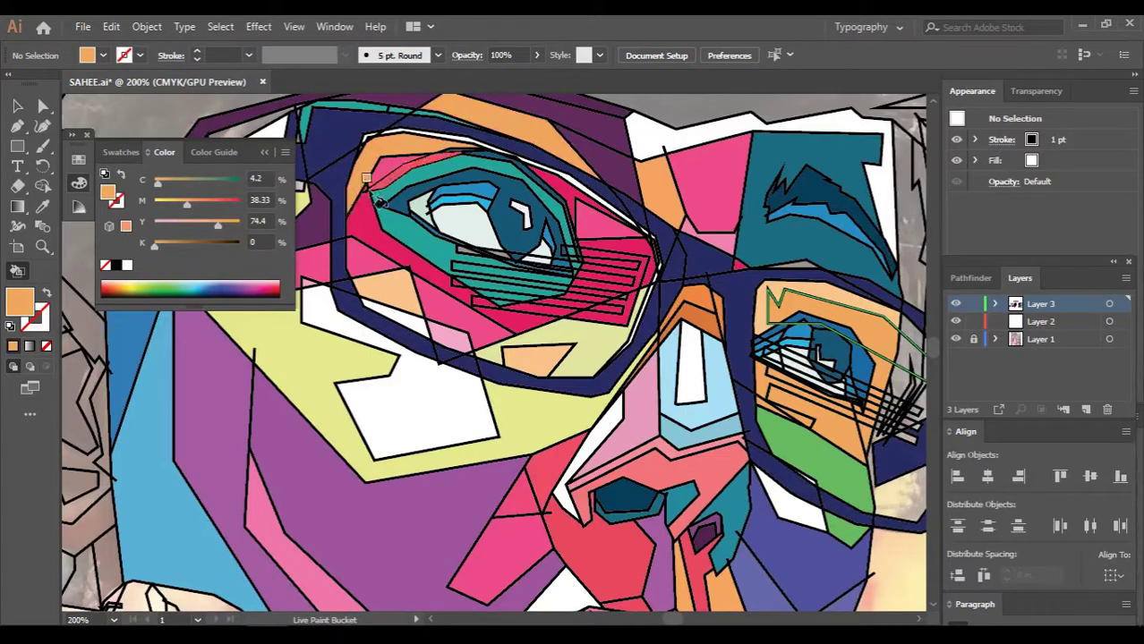
Zoom in on the eye, fill the band between the pink stripes orange and two right-eye facets pink
key("ctrl+equal")
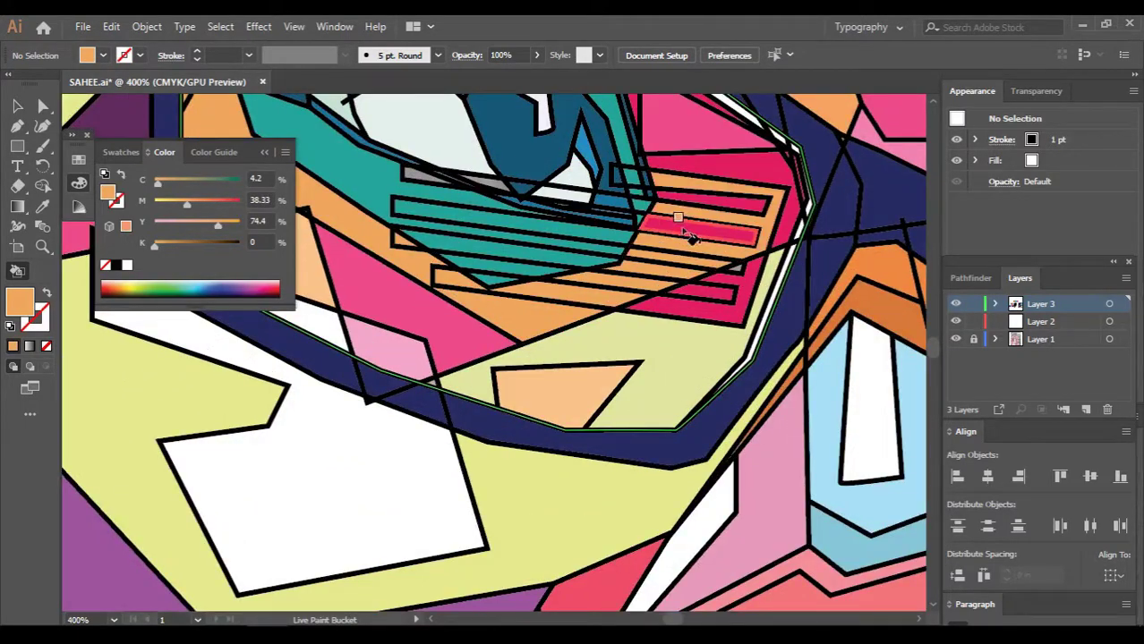
left_click(707, 201)
scroll(741, 279, "down", 3)
scroll(734, 290, "down", 2)
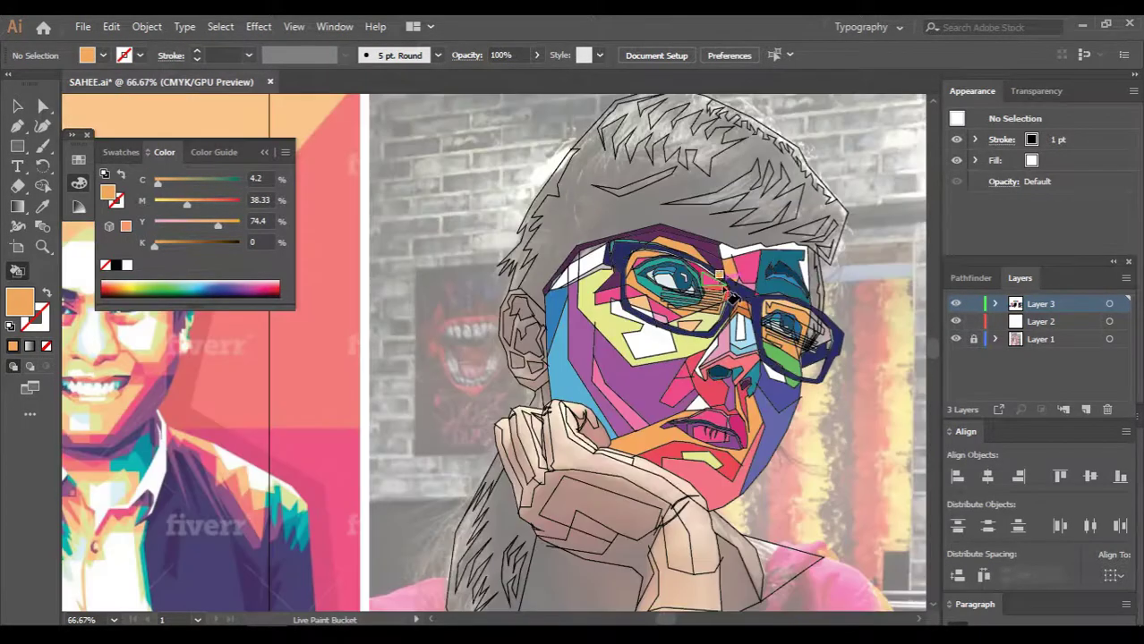
scroll(748, 266, "up", 3)
scroll(760, 295, "up", 2)
scroll(838, 392, "up", 2)
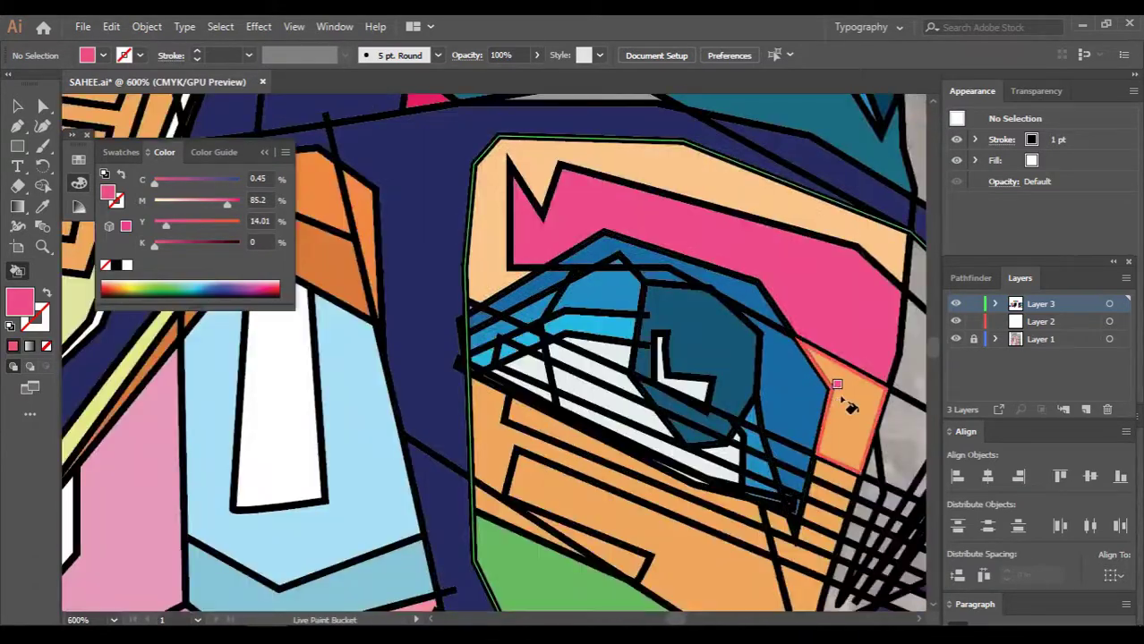
left_click(732, 541)
left_click(627, 529)
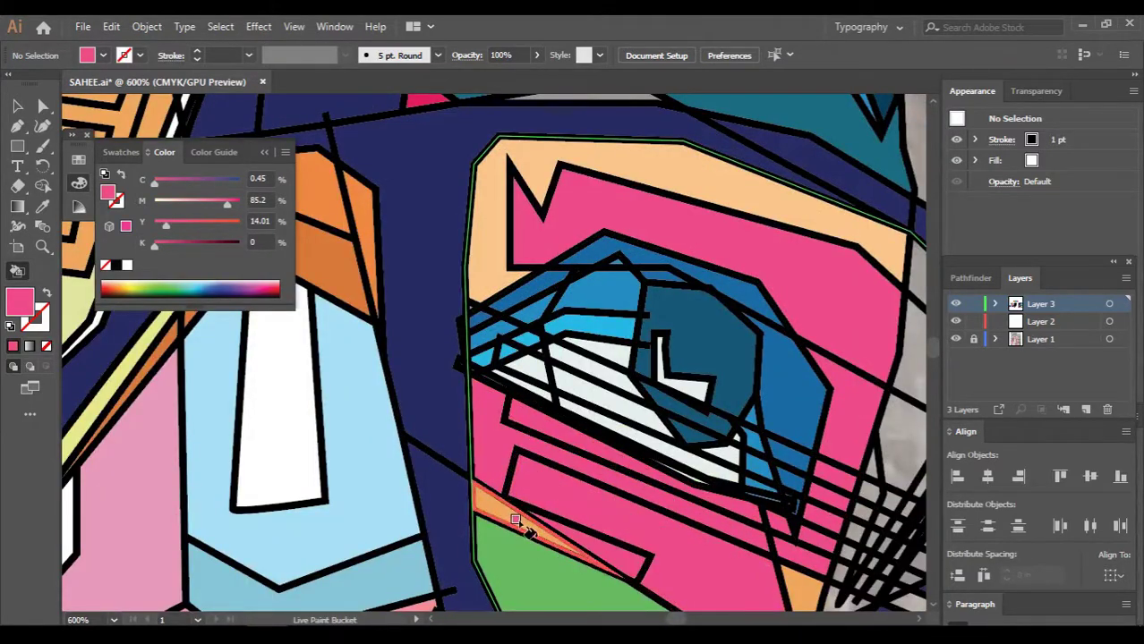
Lighten the sampled cheek purple and fill a cheek facet with pale yellow
scroll(626, 530, "down", 3)
scroll(808, 505, "up", 1)
scroll(809, 497, "down", 2)
scroll(667, 430, "down", 2)
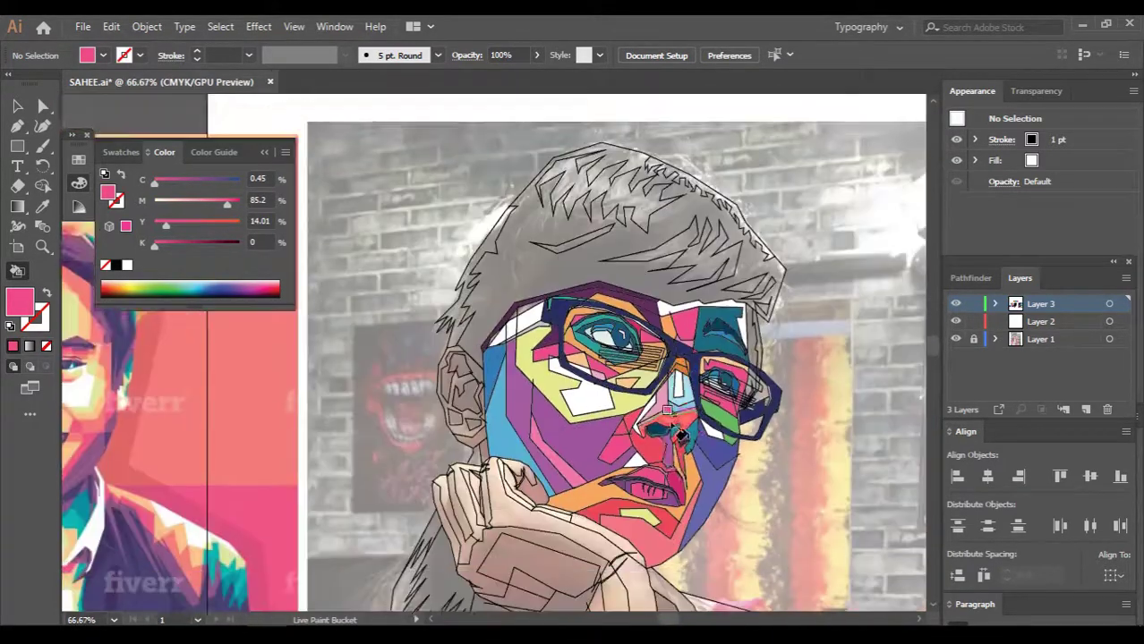
scroll(664, 419, "down", 1)
scroll(667, 430, "up", 2)
left_click(659, 377, "alt")
double_click(20, 303)
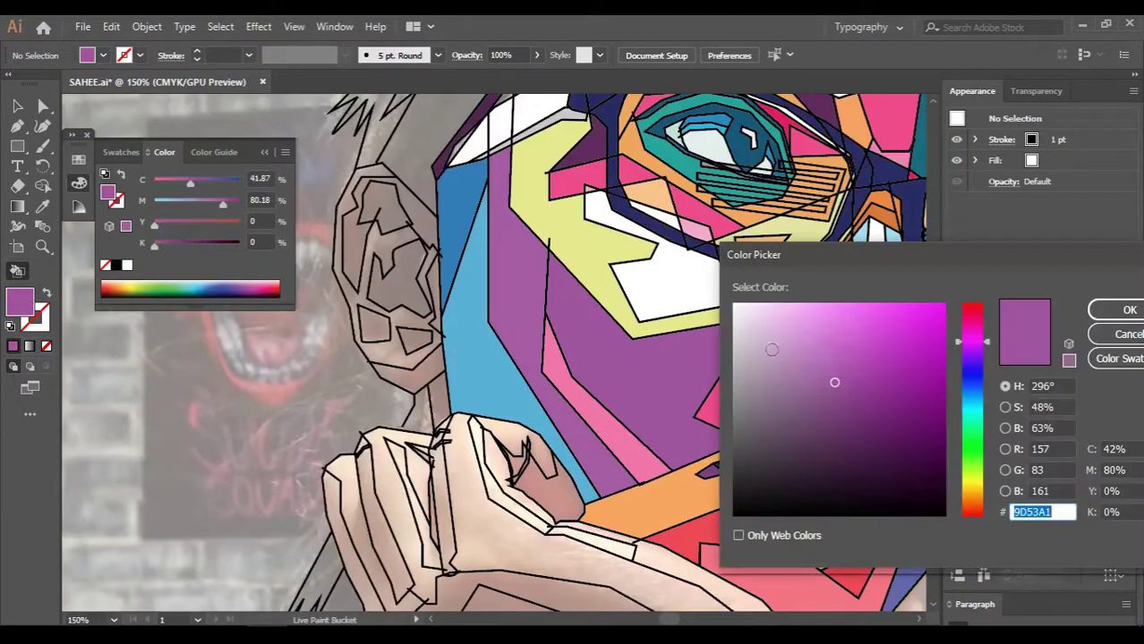
left_click(1107, 318)
scroll(523, 302, "down", 2)
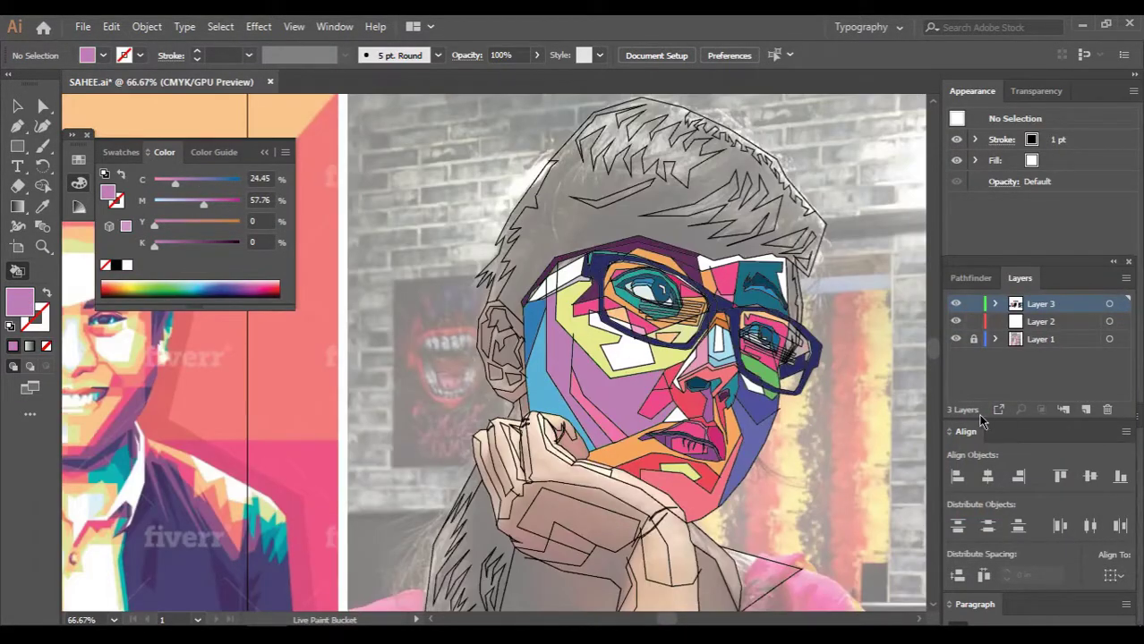
left_click(754, 386, "alt")
double_click(20, 302)
left_click(1114, 306)
Sample a dark blue and a medium blue from painted facets in the artwork
scroll(660, 436, "up", 4)
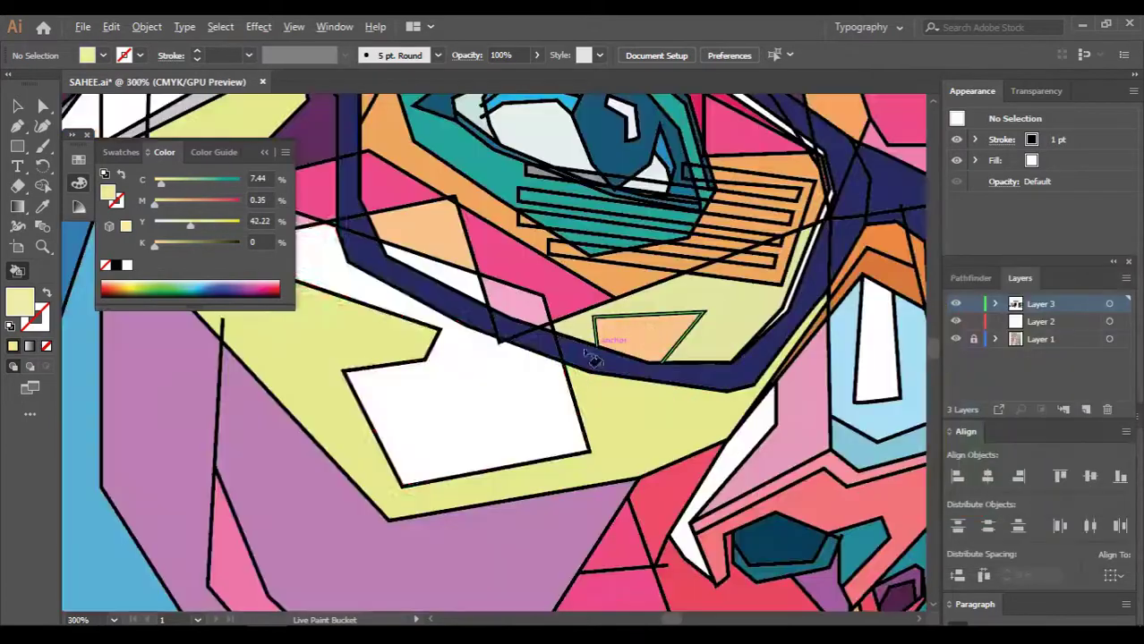
scroll(661, 435, "down", 3)
scroll(661, 436, "up", 1)
scroll(850, 472, "down", 2)
scroll(779, 447, "up", 3)
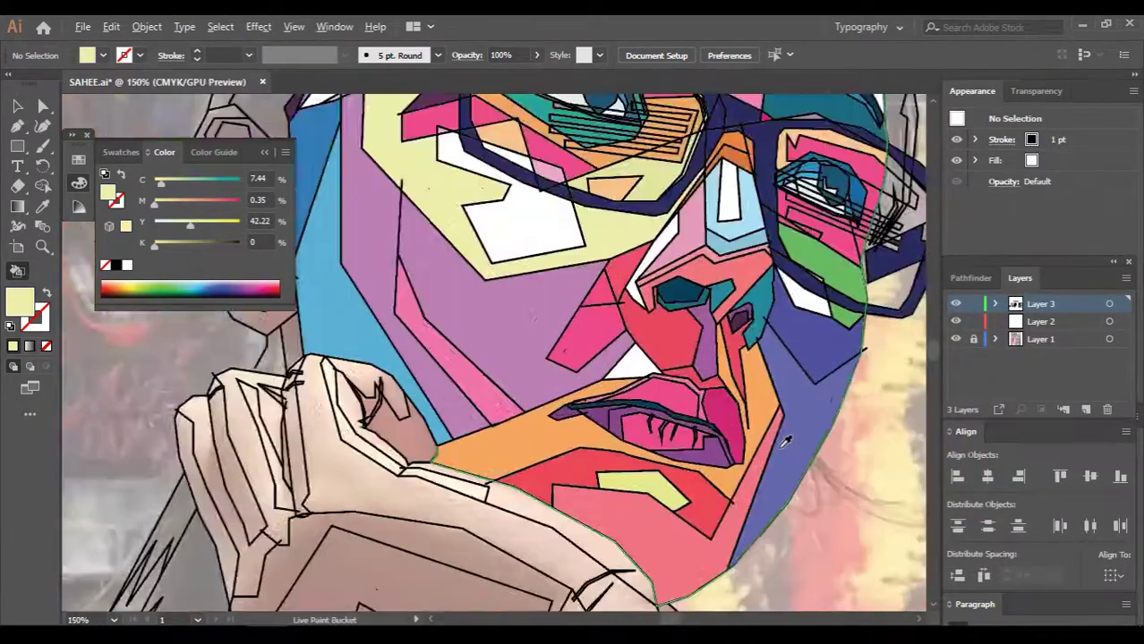
scroll(741, 440, "up", 1)
left_click(760, 443, "alt")
scroll(770, 376, "down", 2)
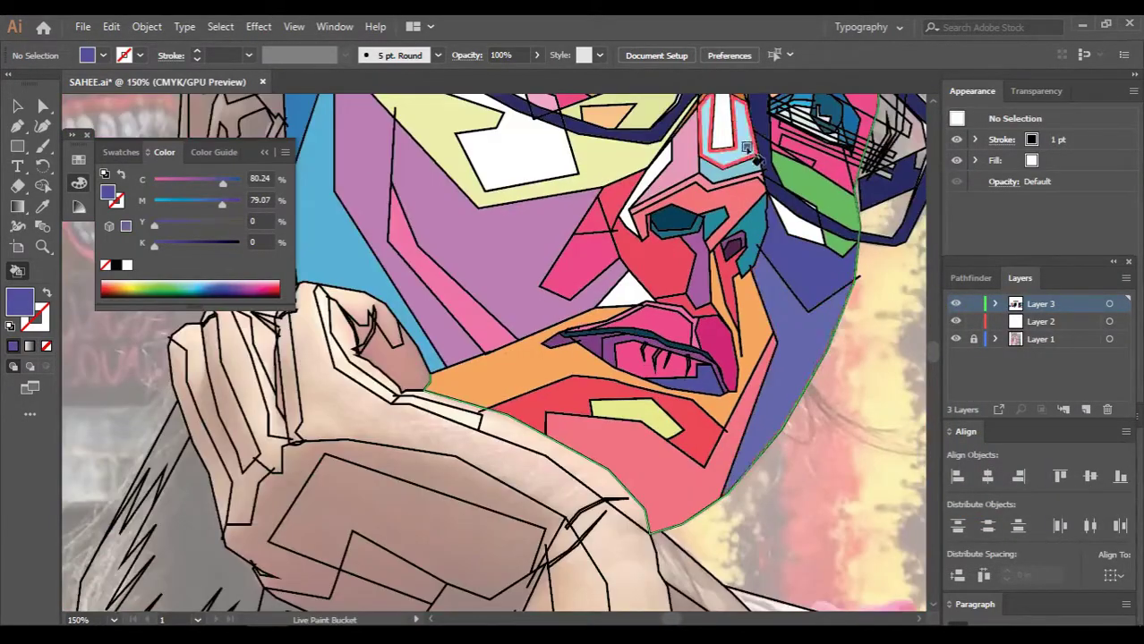
scroll(704, 381, "down", 2)
scroll(704, 381, "up", 5)
left_click(743, 331, "alt")
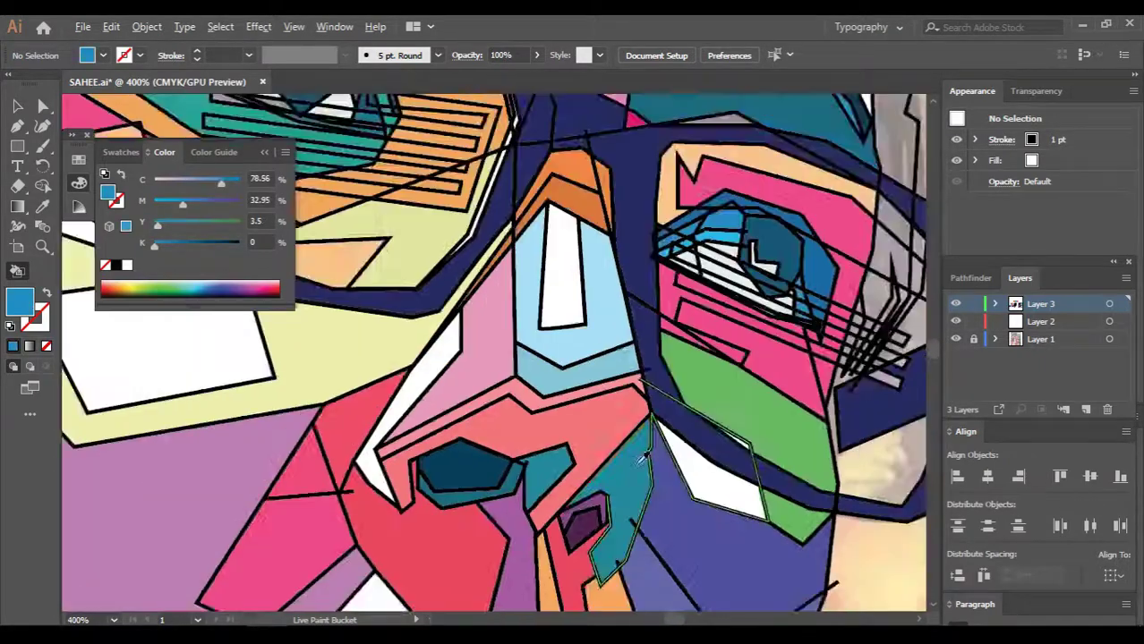
scroll(707, 483, "down", 2)
scroll(705, 477, "down", 5)
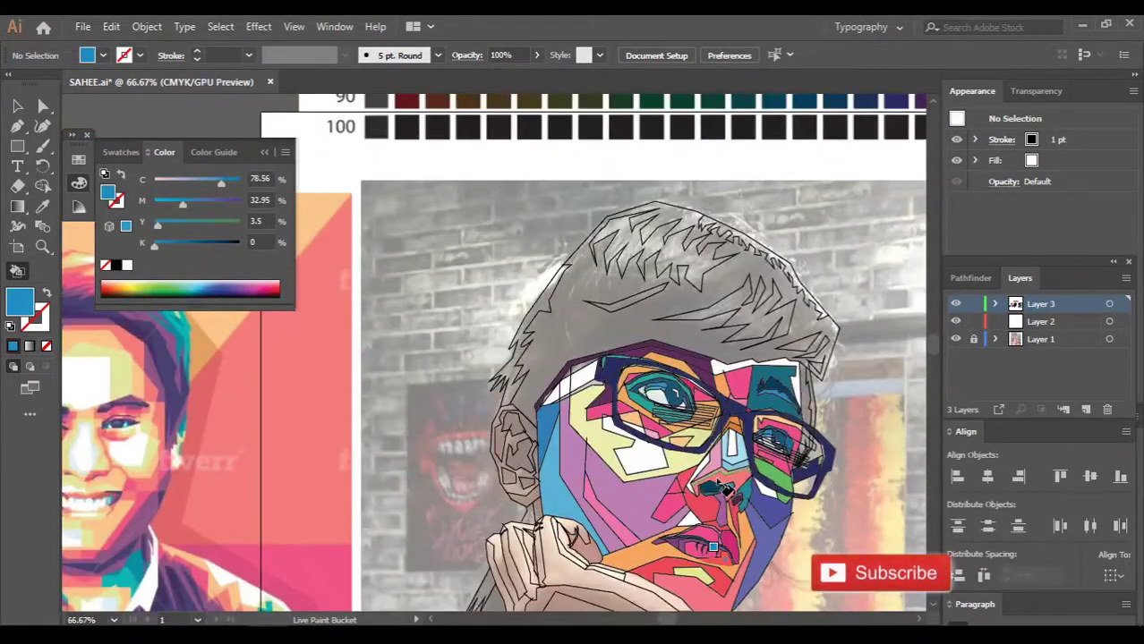
scroll(834, 467, "up", 4)
scroll(864, 541, "up", 1)
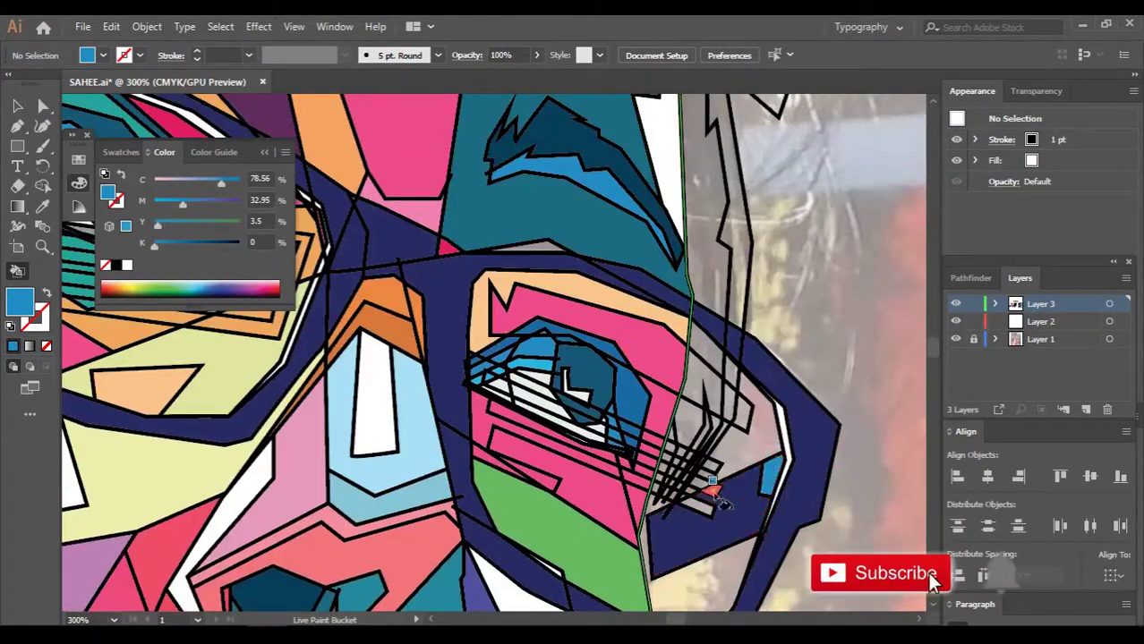
scroll(749, 255, "down", 2)
scroll(750, 255, "left", 2)
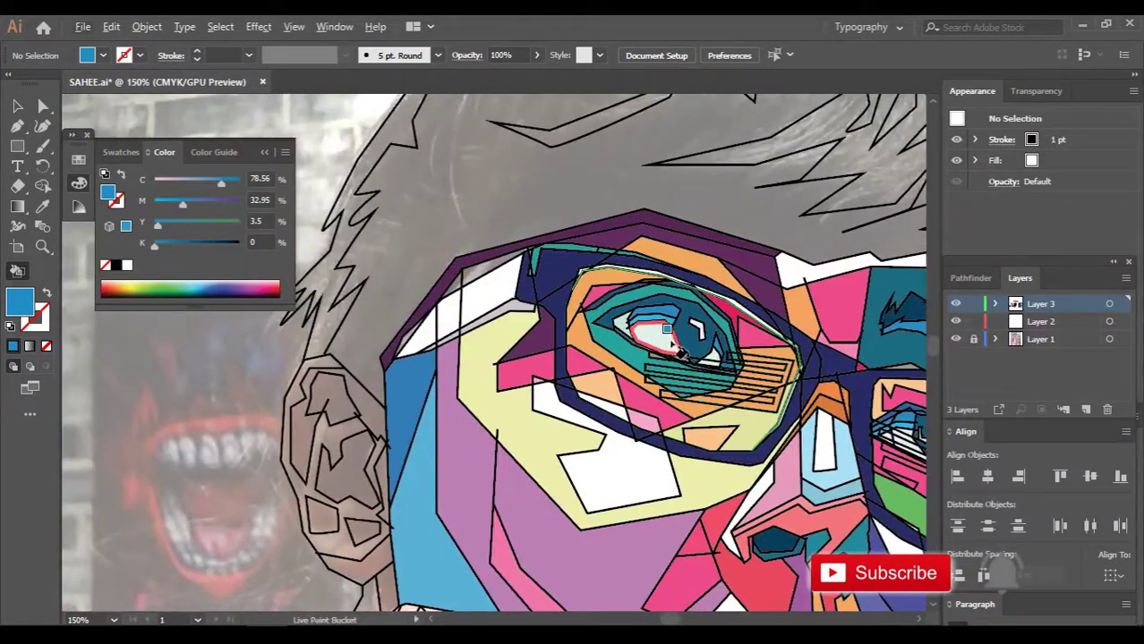
Adjust a sampled light blue in the Color Picker, then sample the purple brow band
left_click(731, 141, "alt")
scroll(731, 141, "down", 3)
scroll(604, 461, "up", 4)
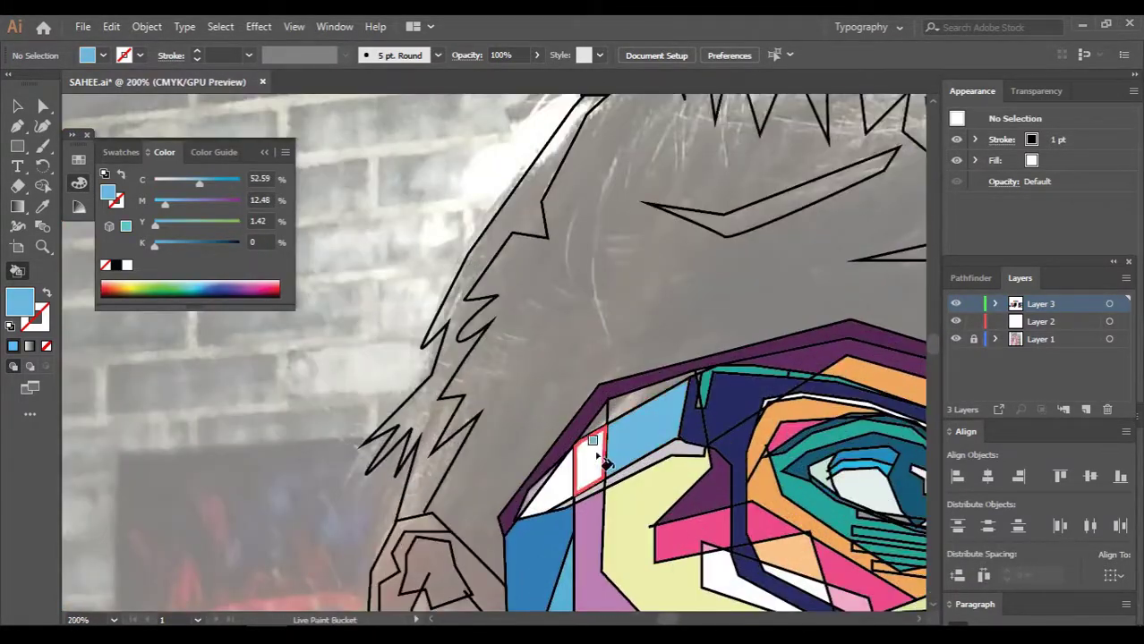
double_click(18, 304)
left_click(1126, 311)
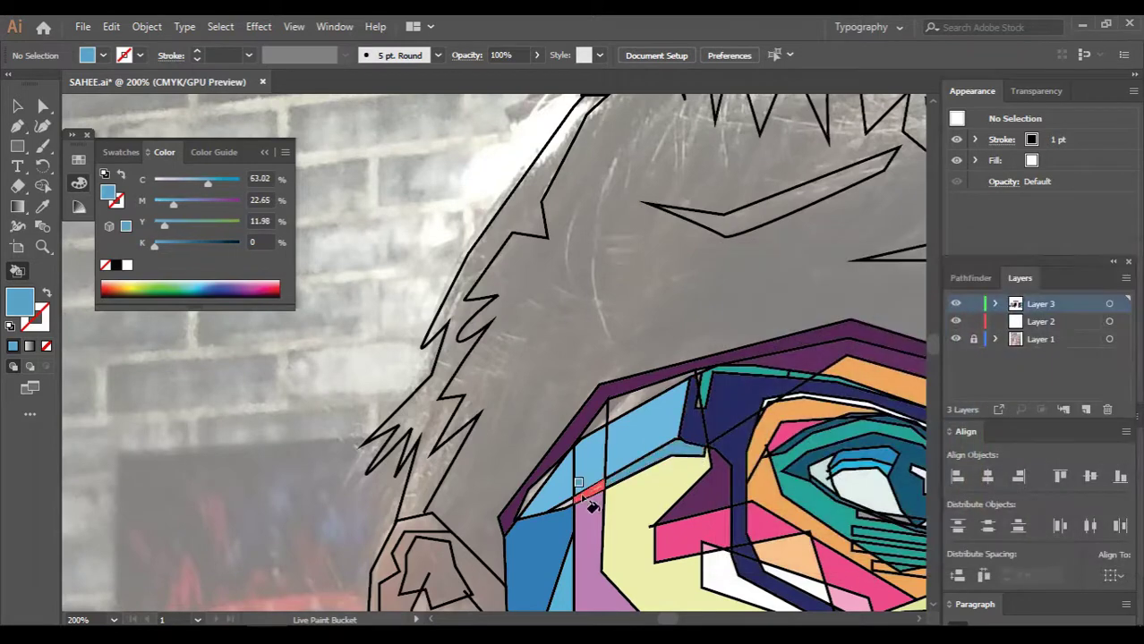
scroll(663, 442, "up", 4)
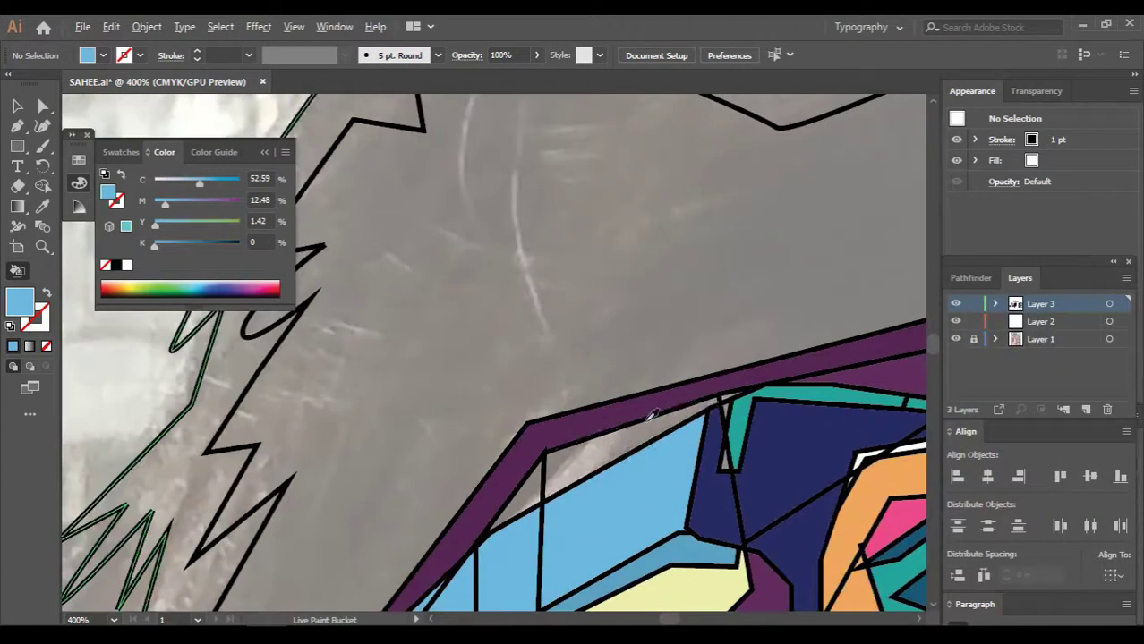
left_click(573, 414, "alt")
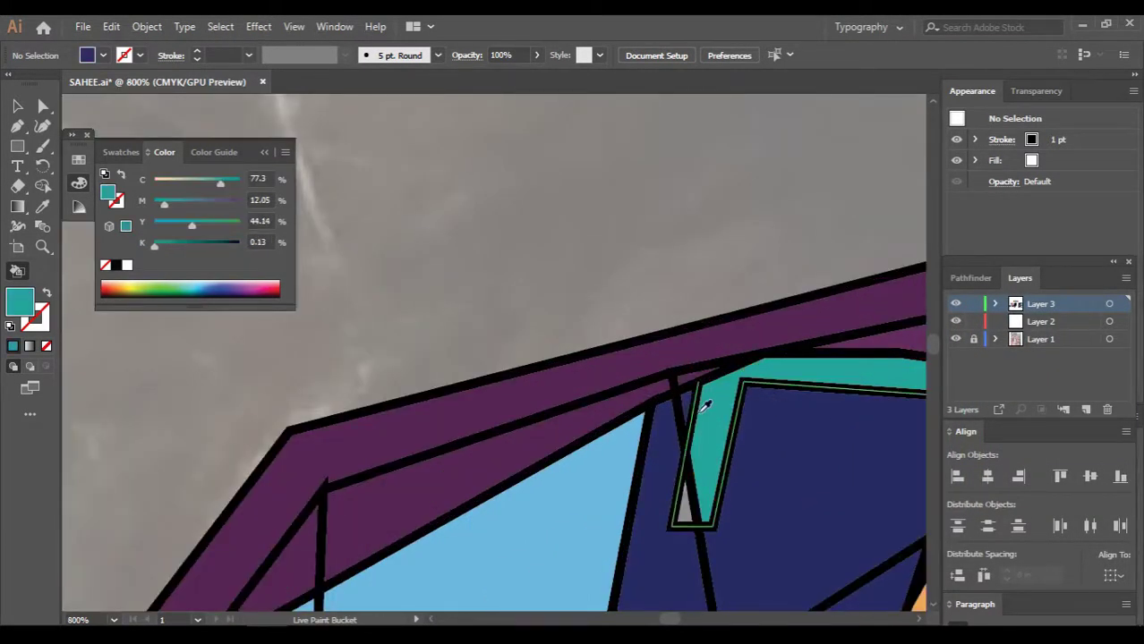
scroll(704, 405, "down", 3)
scroll(698, 466, "down", 3)
scroll(689, 532, "down", 2)
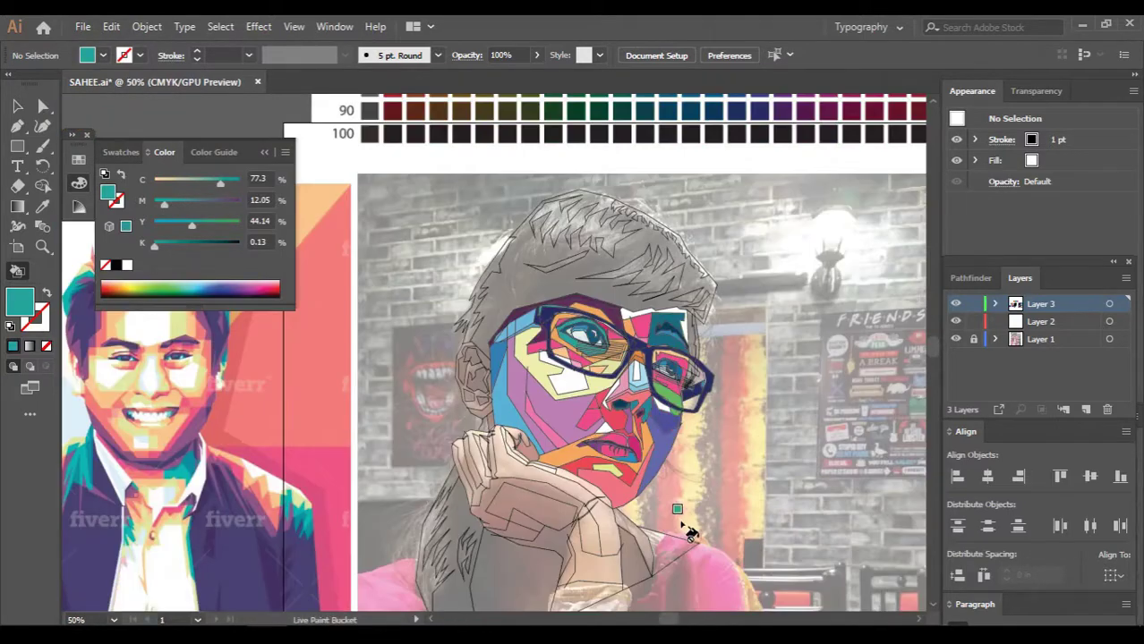
scroll(689, 532, "down", 1)
scroll(328, 421, "down", 2)
Paint the hair hot pink and the grey hair strands light pink from the colour chart
scroll(805, 296, "up", 2)
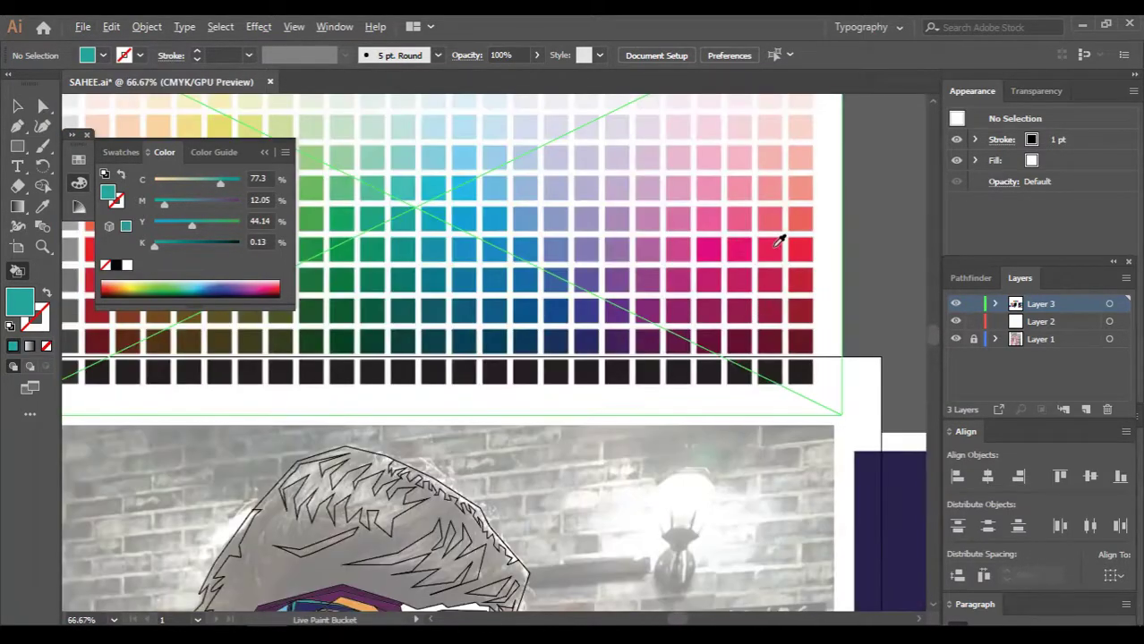
left_click(746, 240, "alt")
scroll(746, 240, "down", 3)
left_click(385, 367)
scroll(548, 466, "down", 1)
scroll(547, 465, "up", 5)
left_click(713, 192, "alt")
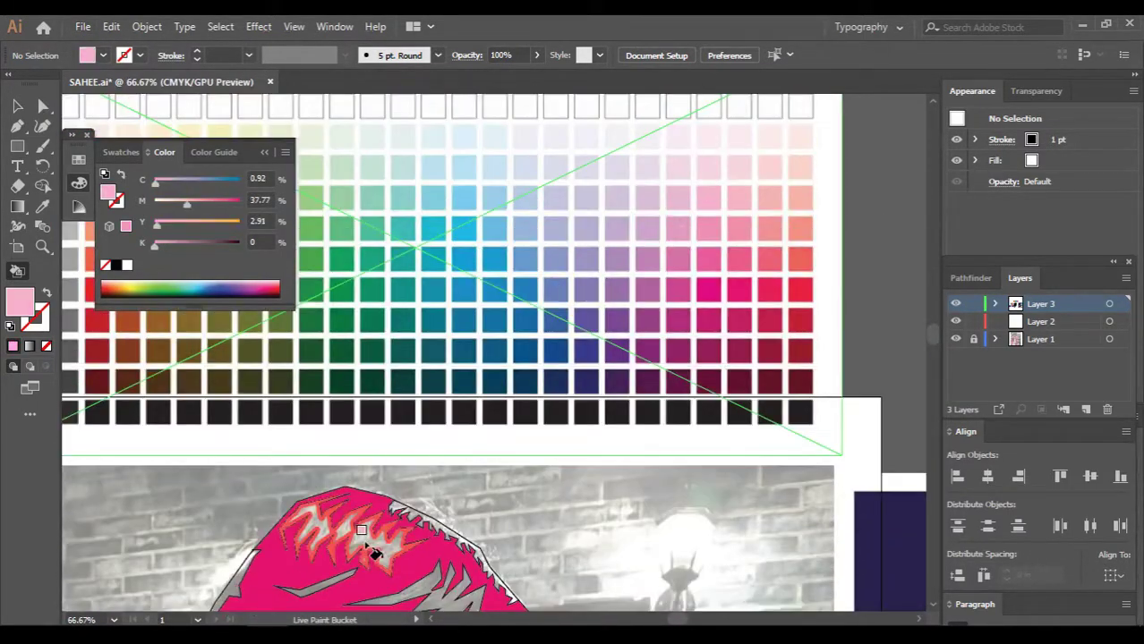
scroll(371, 537, "down", 2)
left_click(370, 524)
Hide the background photo layer, then select all the line art and deselect it
scroll(437, 458, "down", 2)
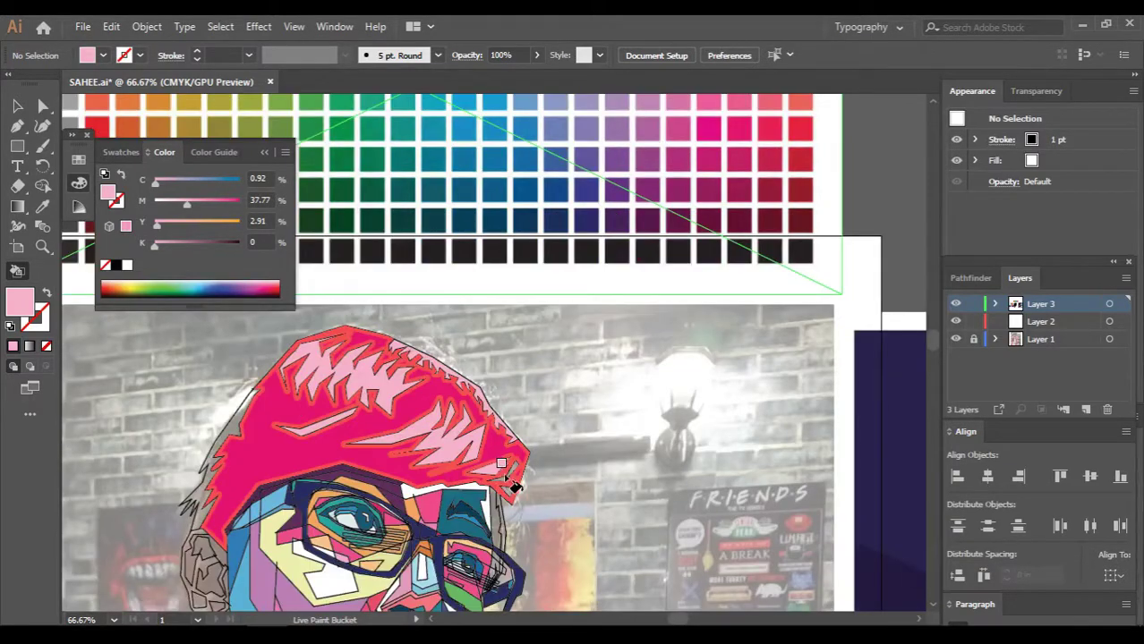
scroll(511, 473, "up", 4)
scroll(523, 537, "down", 4)
scroll(627, 376, "down", 1)
scroll(626, 376, "up", 1)
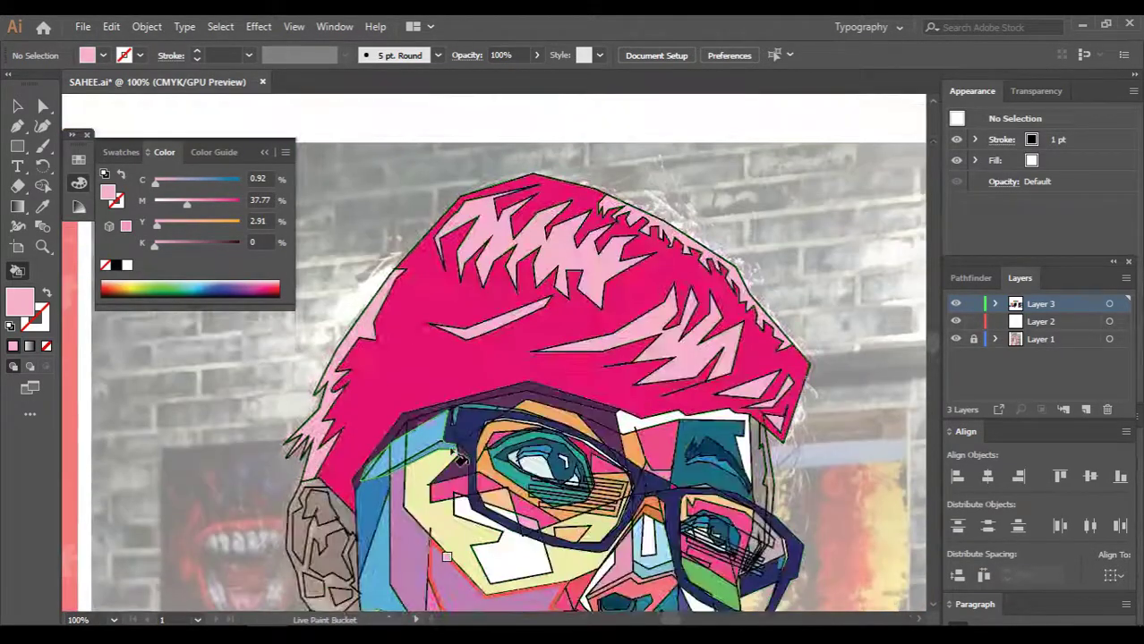
scroll(627, 376, "down", 2)
scroll(626, 376, "down", 1)
left_click(956, 339)
key("v")
key("ctrl+a")
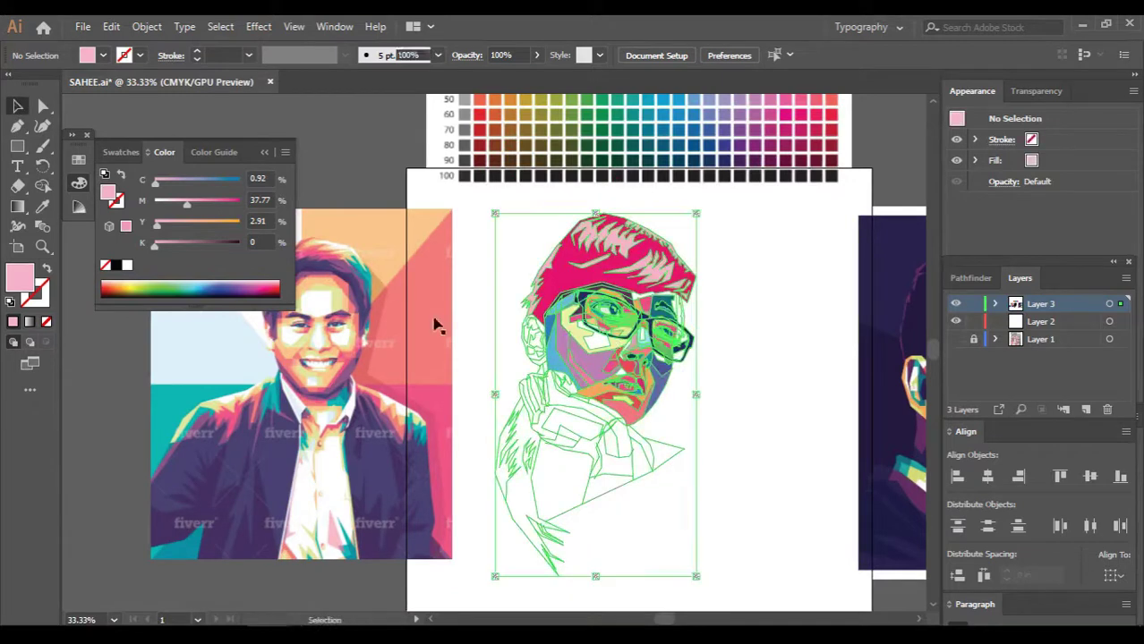
left_click(786, 318)
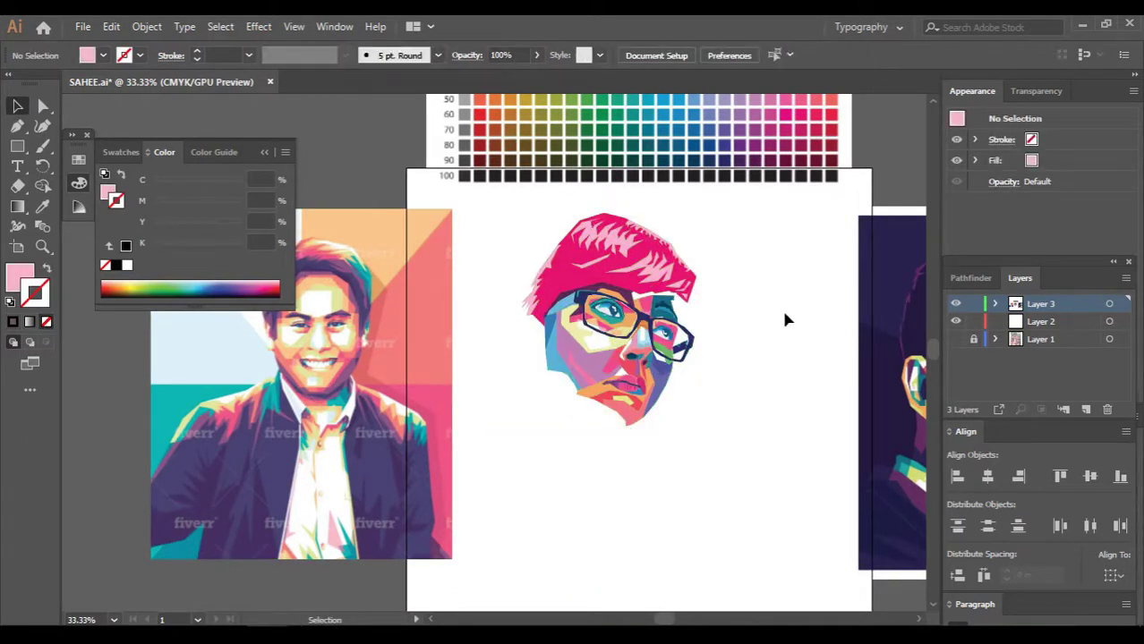
Return to the Live Paint Bucket and fill a cheek facet with lavender
key("k")
scroll(658, 371, "up", 2)
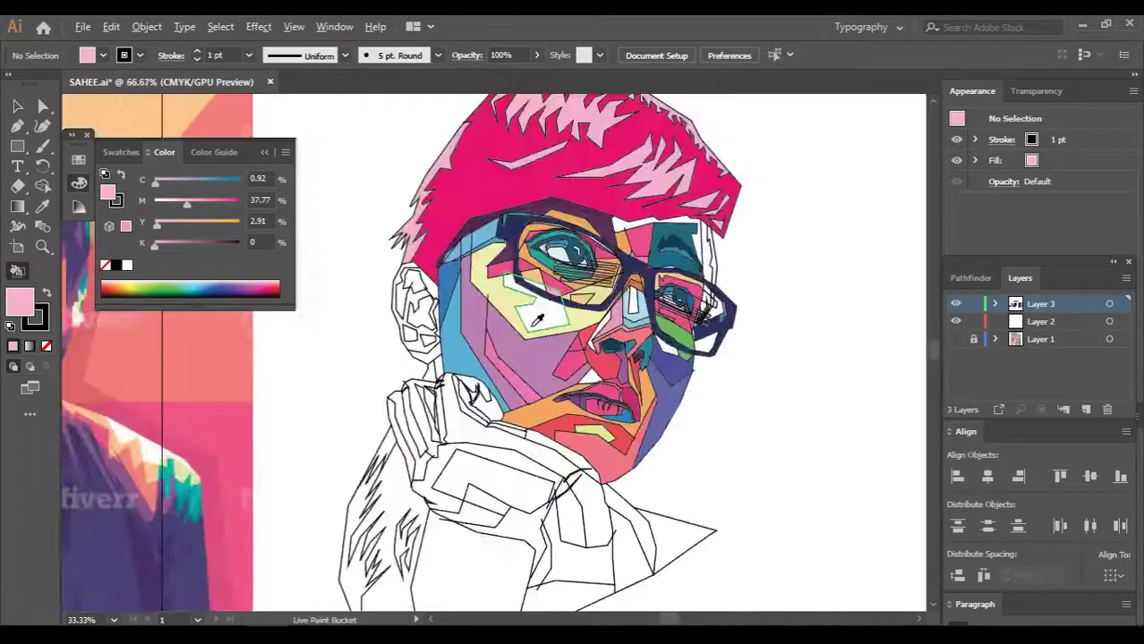
scroll(538, 320, "up", 2)
double_click(20, 303)
key("Return")
left_click(515, 383)
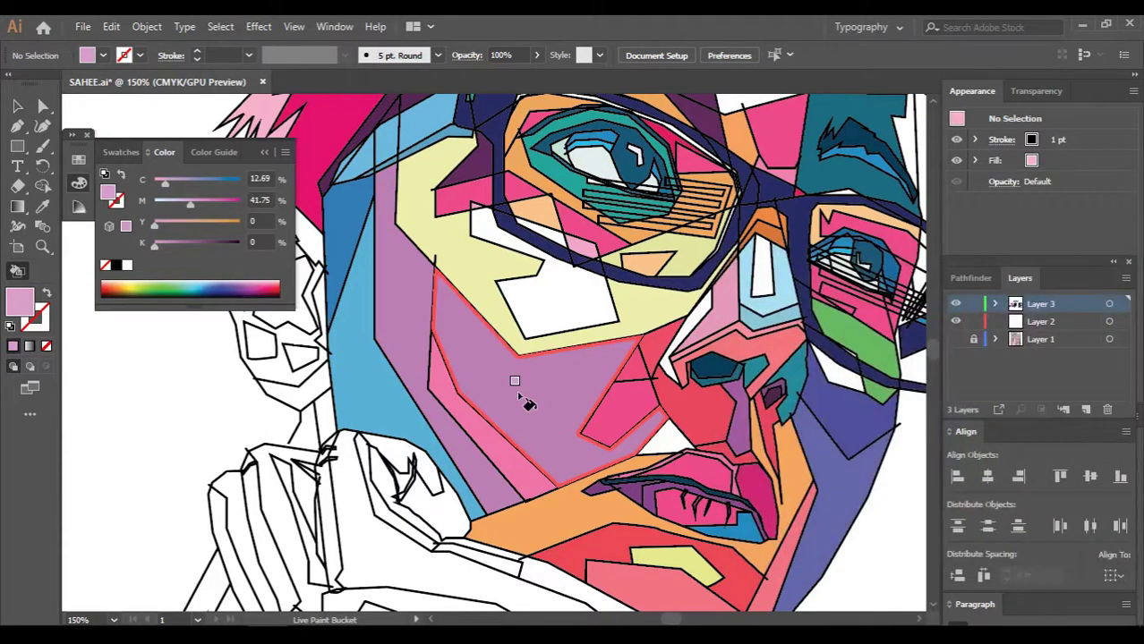
Sample the face blues and repaint the left face strip a lighter blue
left_click(375, 340, "alt")
double_click(20, 303)
left_click(825, 323)
key("Return")
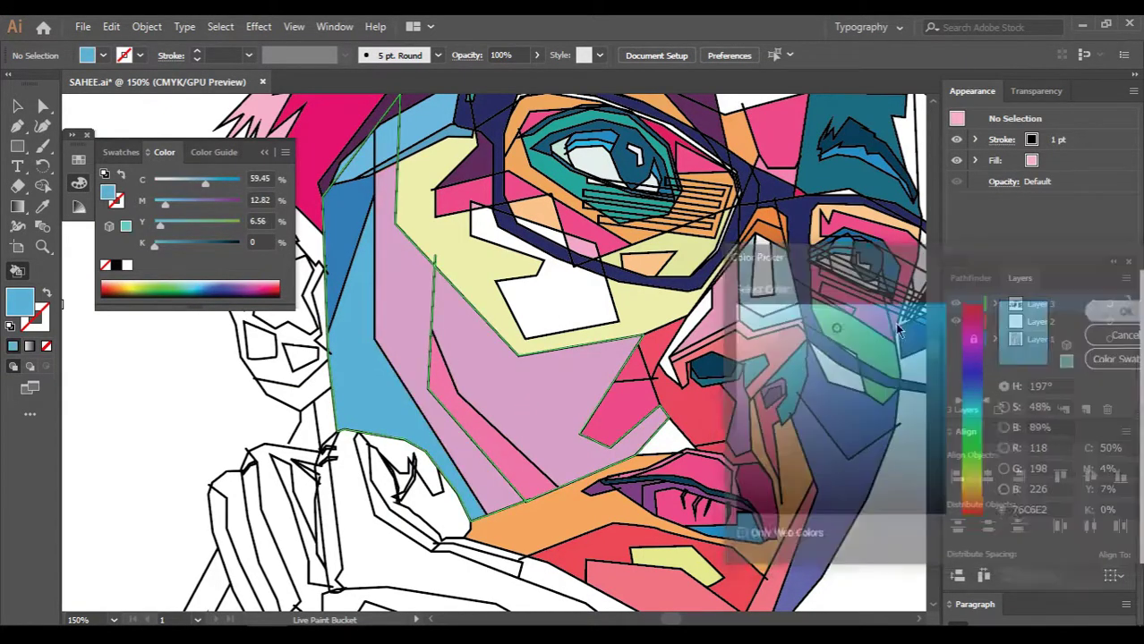
left_click(376, 375)
left_click(356, 215, "alt")
double_click(19, 303)
left_click(867, 345)
key("Return")
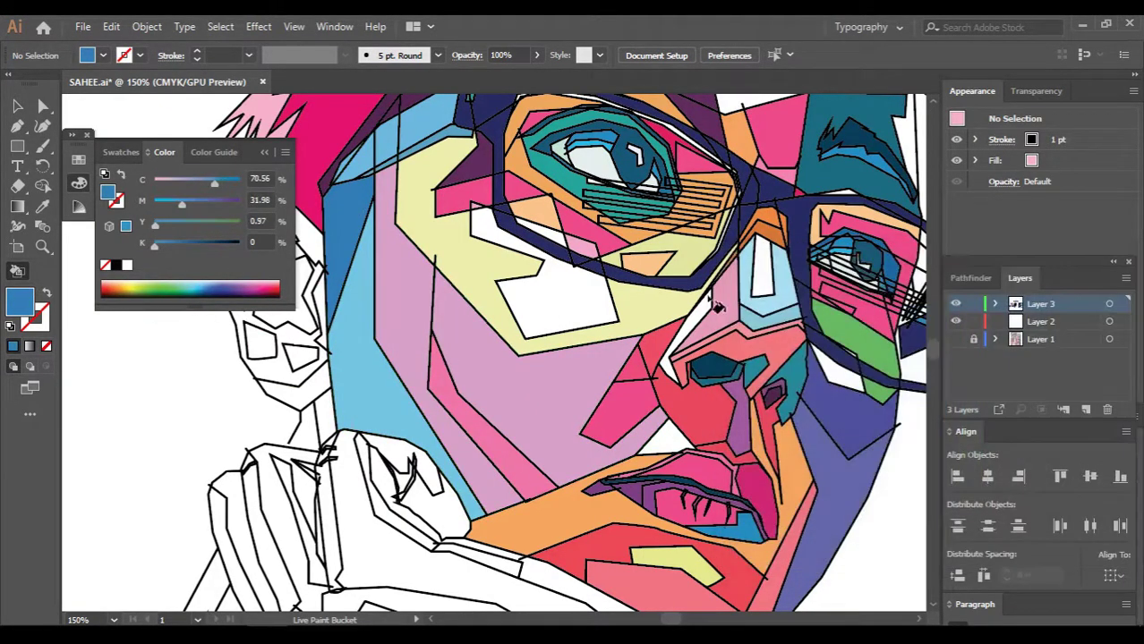
left_click(349, 251)
Recolour the hair with a dark chart colour, then magenta
scroll(349, 251, "down", 2)
mouse_move(664, 116)
left_mouse_down()
mouse_move(715, 123)
mouse_move(715, 201)
left_mouse_up()
scroll(716, 202, "down", 1)
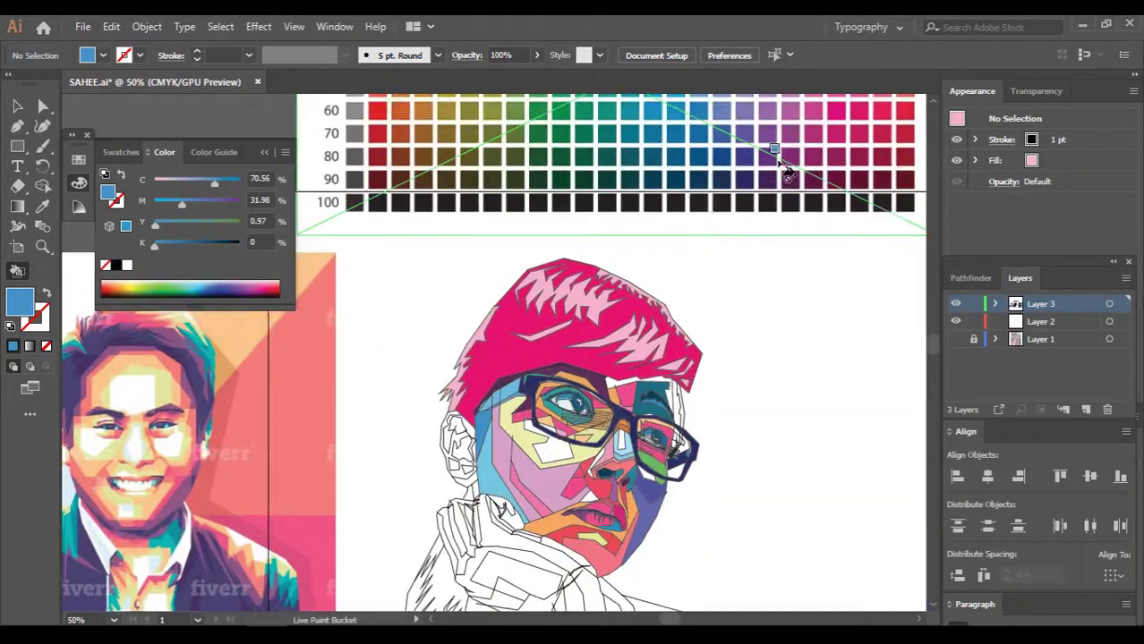
scroll(805, 161, "up", 3)
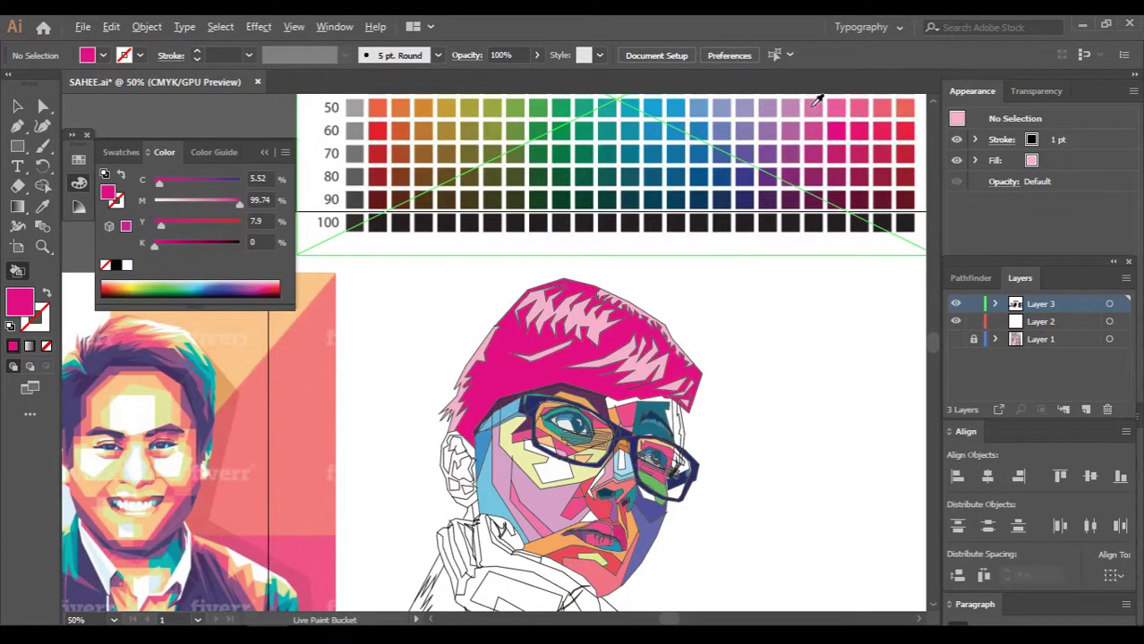
left_click(885, 224, "alt")
left_click(810, 141, "alt")
Mix a pink fill, then sample navy from the glasses and teal from the artwork
scroll(805, 324, "up", 1)
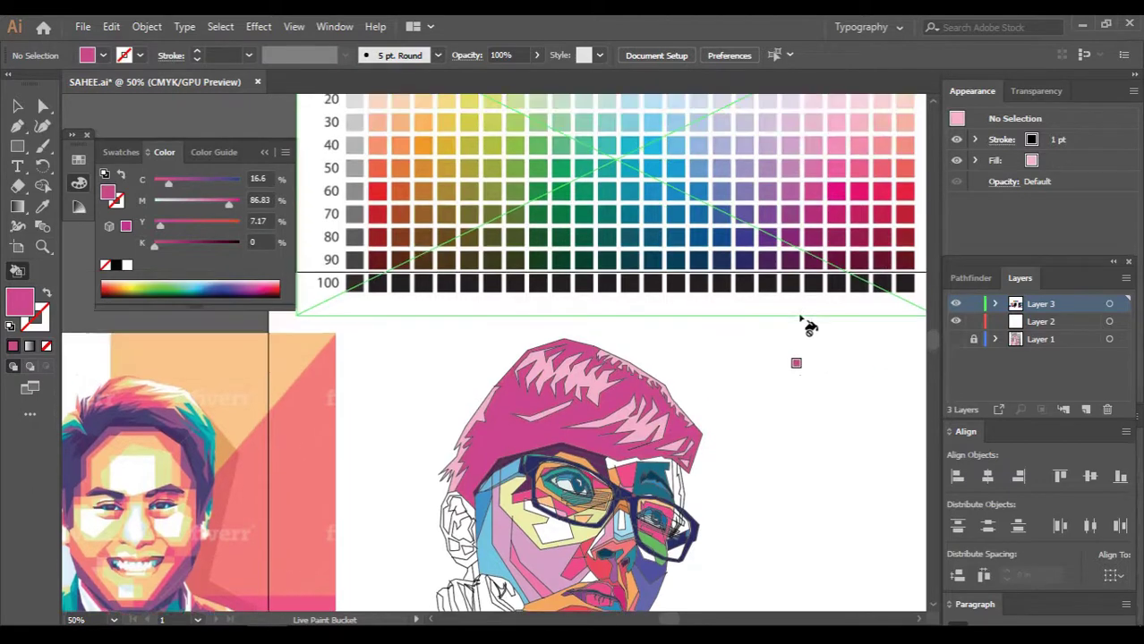
double_click(17, 304)
left_click(1095, 317)
scroll(587, 424, "up", 2)
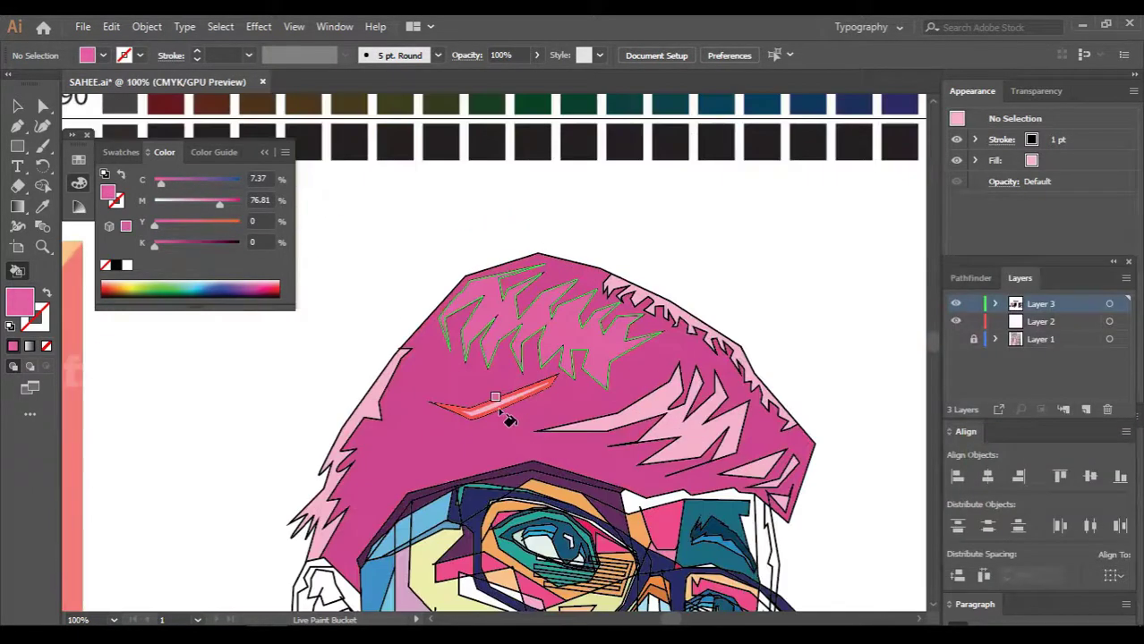
scroll(537, 358, "down", 1)
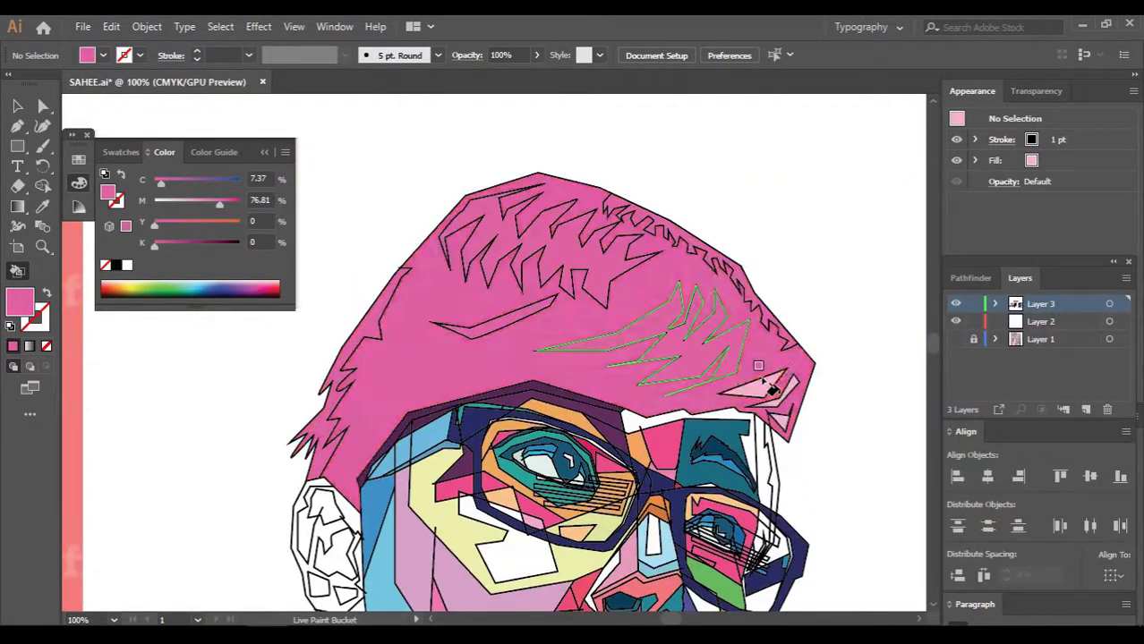
scroll(600, 370, "down", 2)
scroll(786, 305, "down", 1)
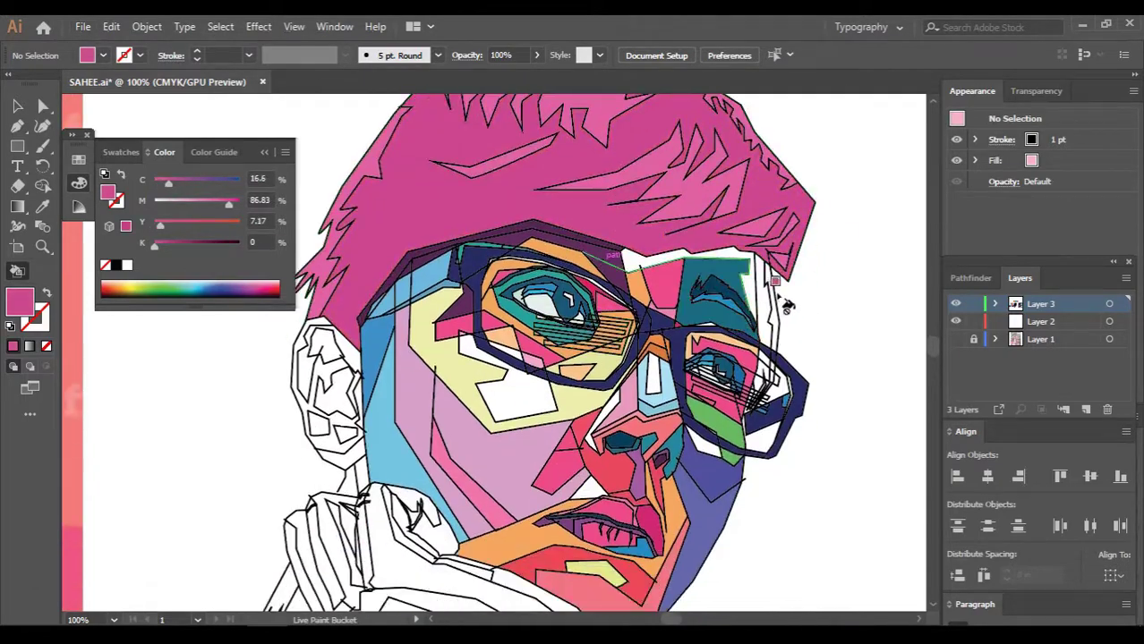
scroll(733, 303, "up", 3)
left_click(668, 256, "alt")
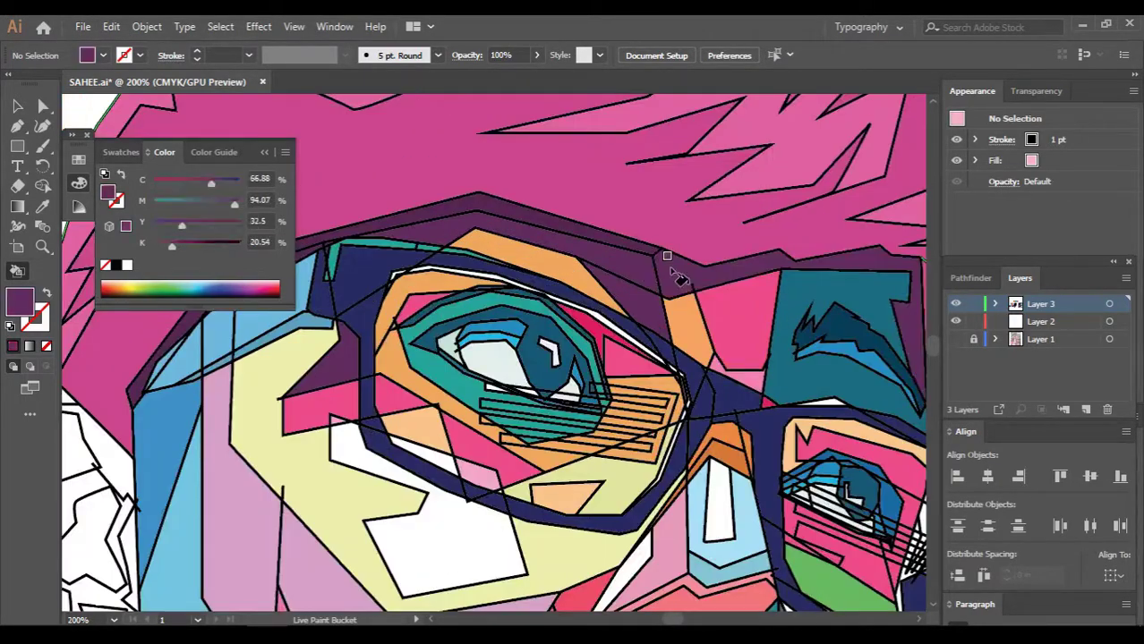
scroll(668, 256, "down", 3)
scroll(616, 312, "up", 3)
left_click(610, 302, "alt")
Sample orange from the chin facet and adjust it in the Color Picker
scroll(613, 309, "down", 2)
scroll(618, 313, "down", 2)
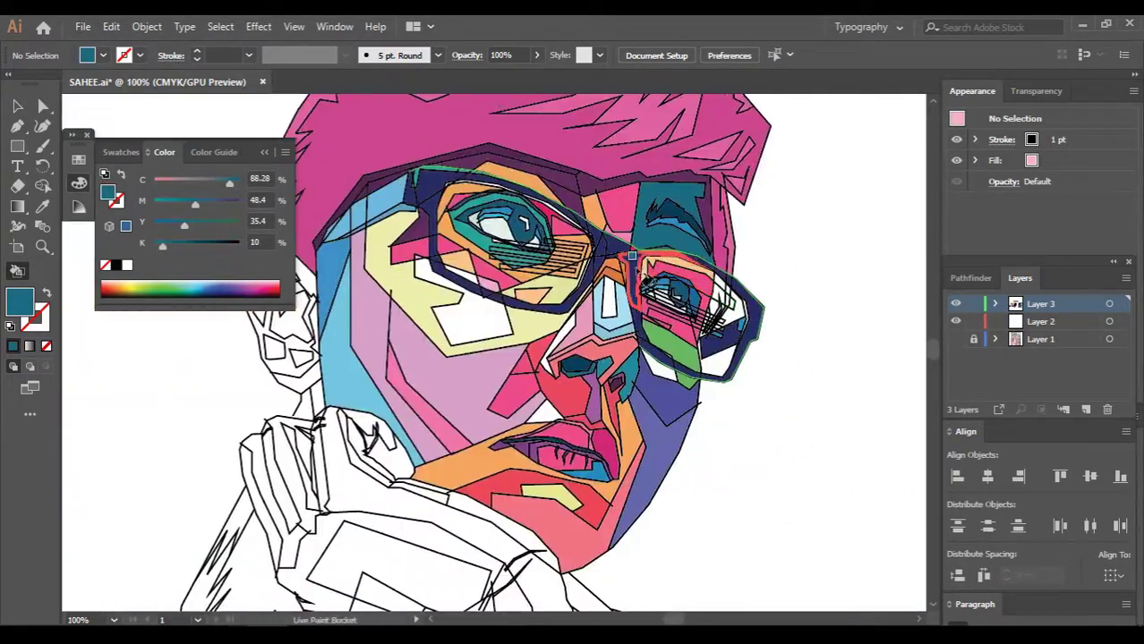
scroll(627, 322, "up", 2)
scroll(634, 331, "down", 1)
scroll(635, 332, "down", 2)
scroll(683, 248, "down", 1)
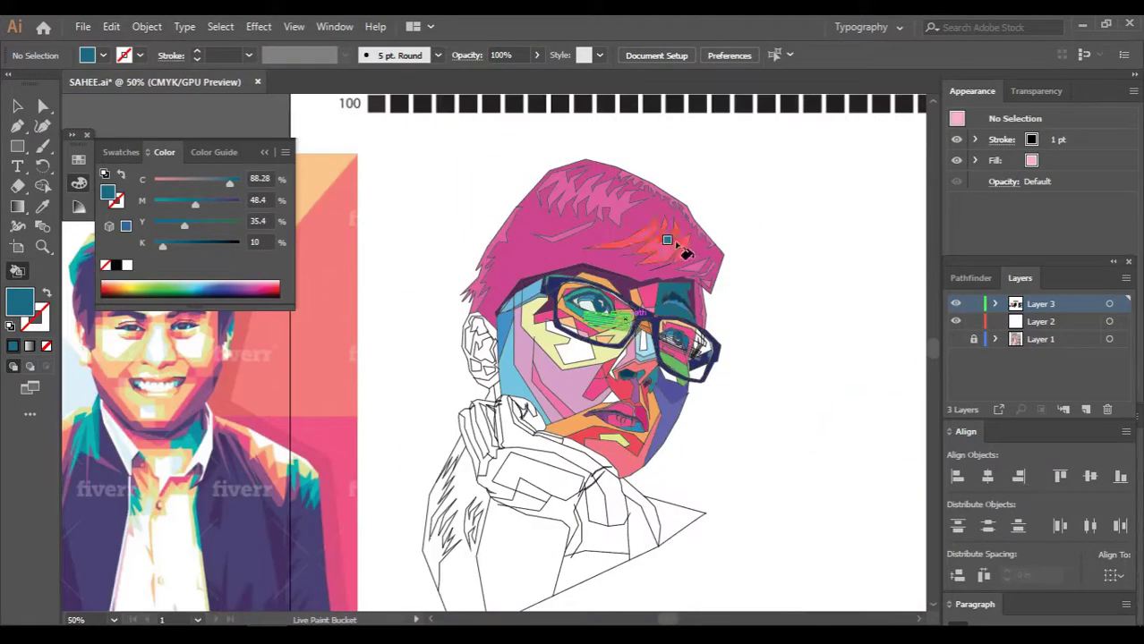
scroll(608, 465, "up", 3)
left_click(566, 356, "alt")
double_click(20, 302)
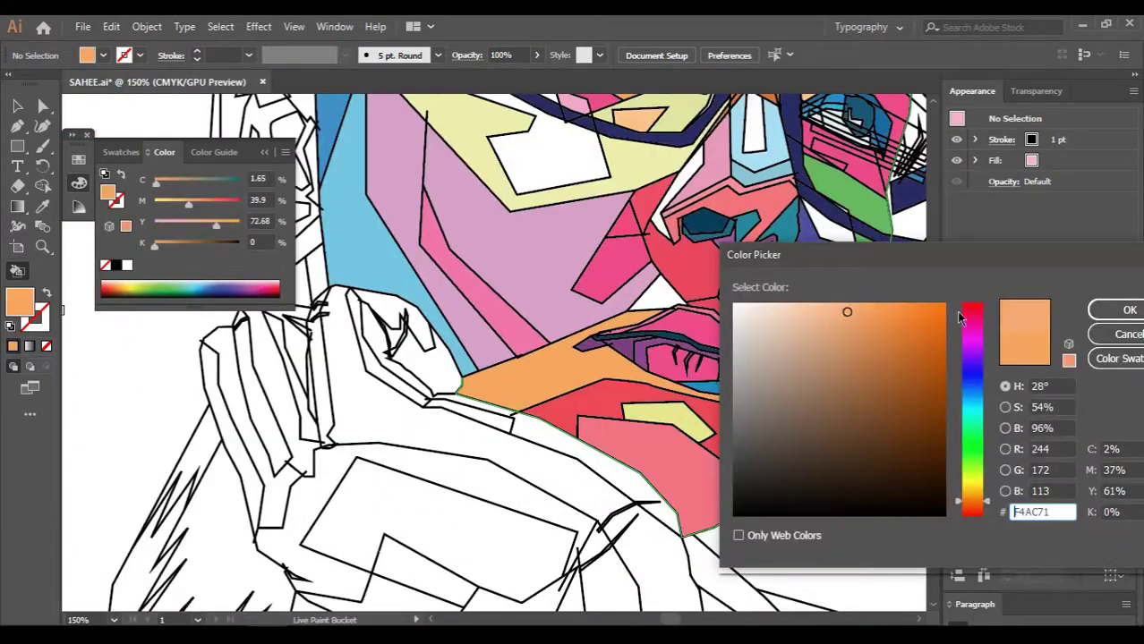
left_click(1093, 315)
scroll(886, 362, "up", 1)
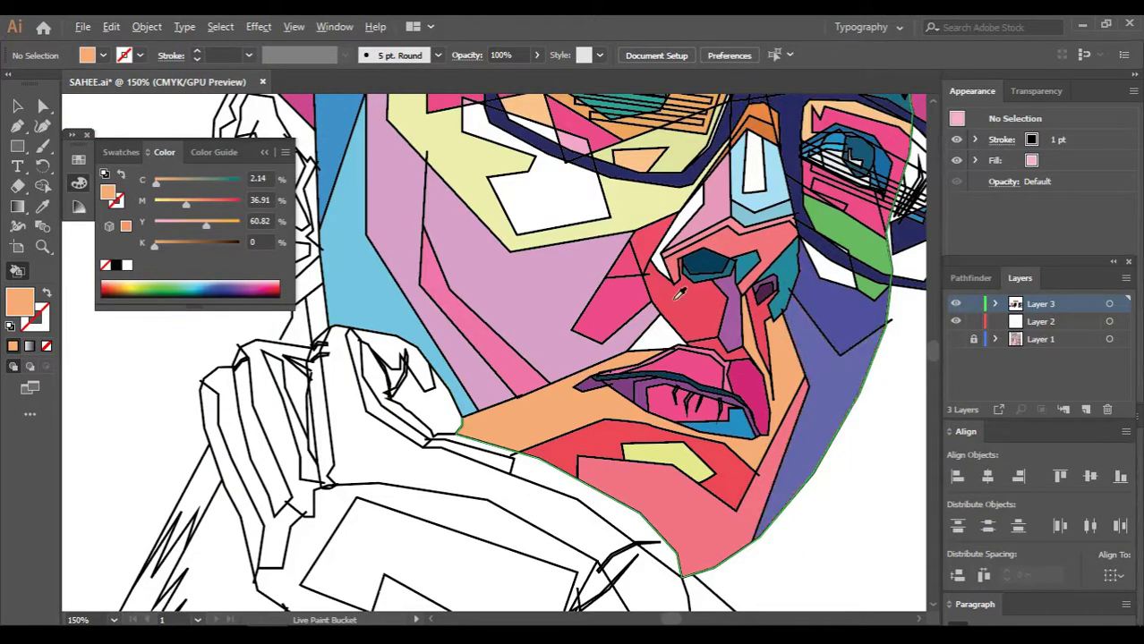
Choose a lighter pink fill, then select the whole live paint artwork
double_click(22, 309)
left_click(855, 317)
left_click(1093, 315)
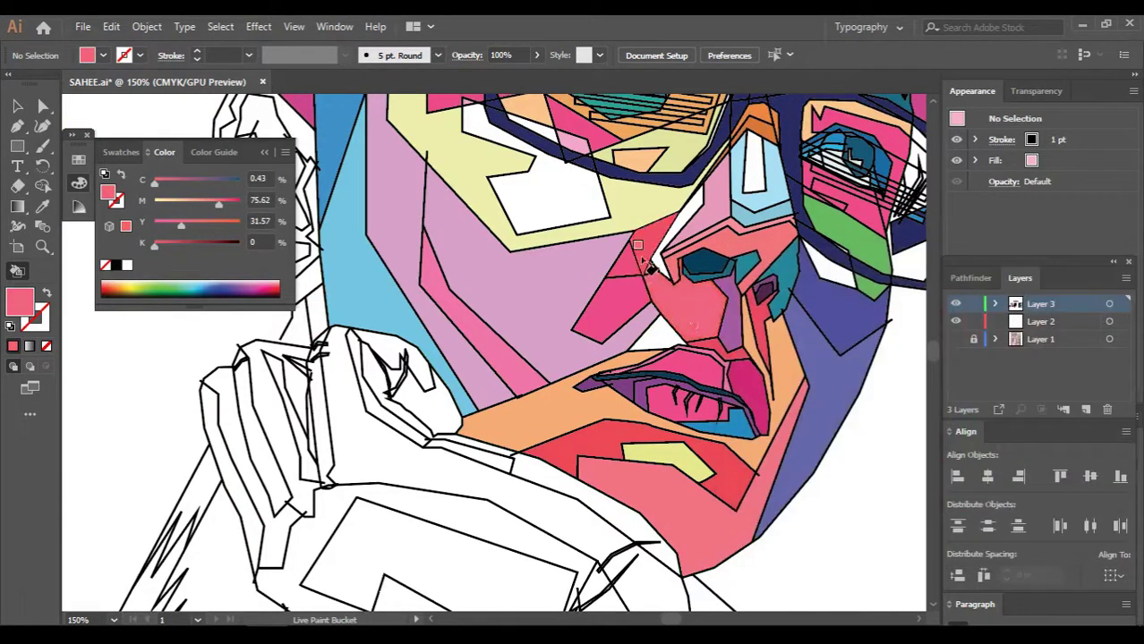
key("ctrl+minus")
key("ctrl+minus")
key("v")
key("ctrl+a")
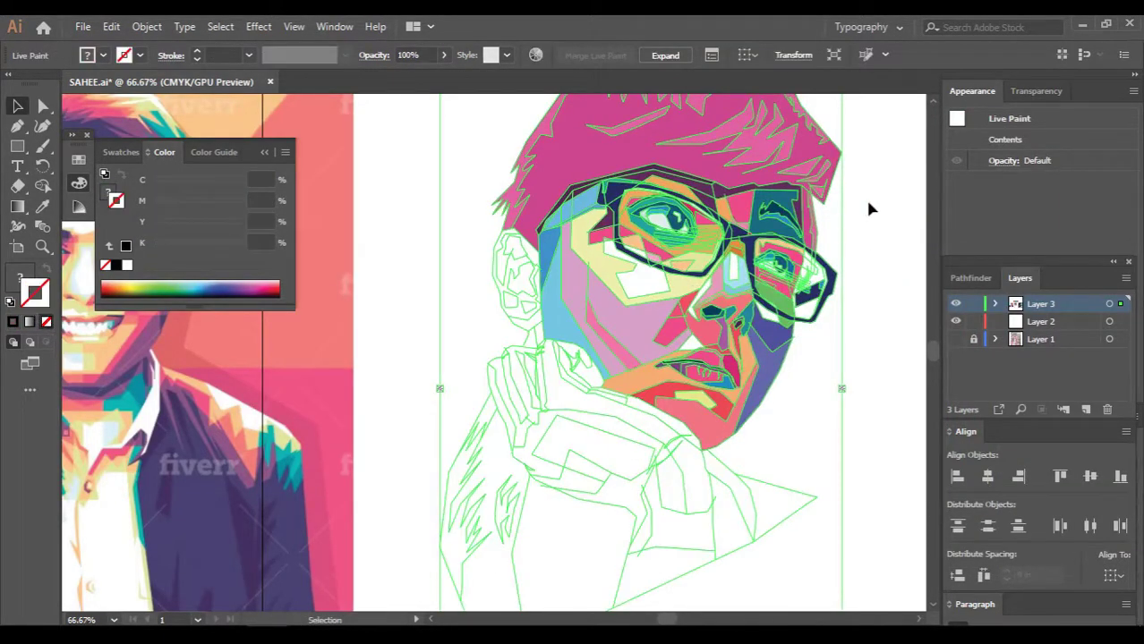
Toggle the live paint artwork selection off and return to the Live Paint Bucket
left_click(864, 197)
scroll(864, 197, "down", 1)
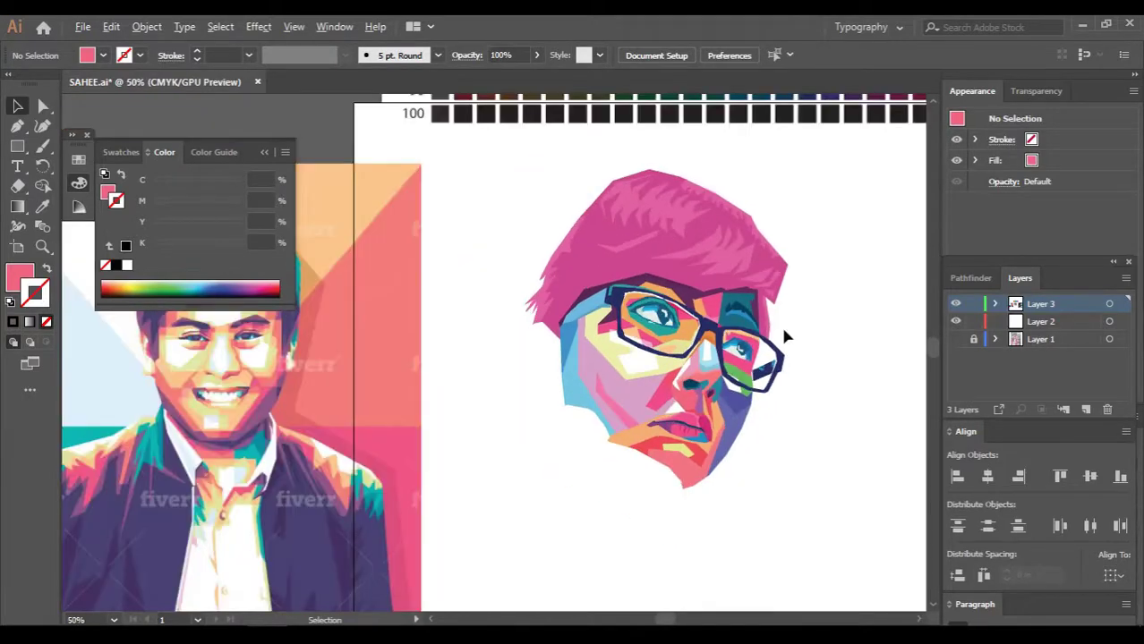
left_click(783, 336)
left_click(839, 267)
key("k")
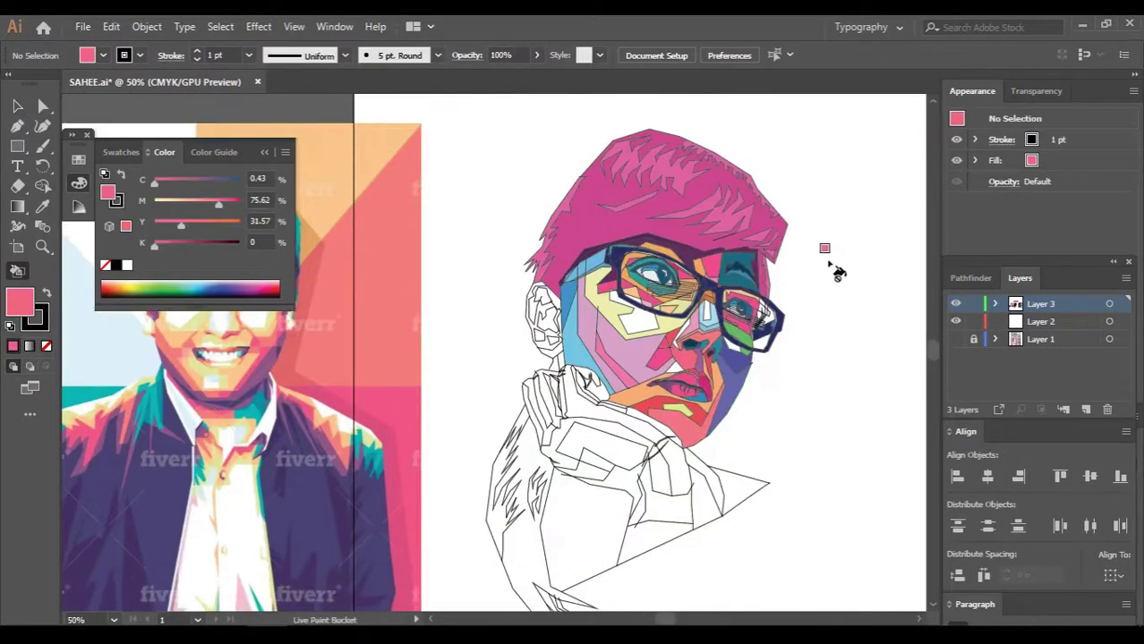
scroll(817, 383, "up", 2)
scroll(817, 383, "up", 1)
Mix a saturated red, a pinkish red and a pink as successive fill colours
double_click(20, 303)
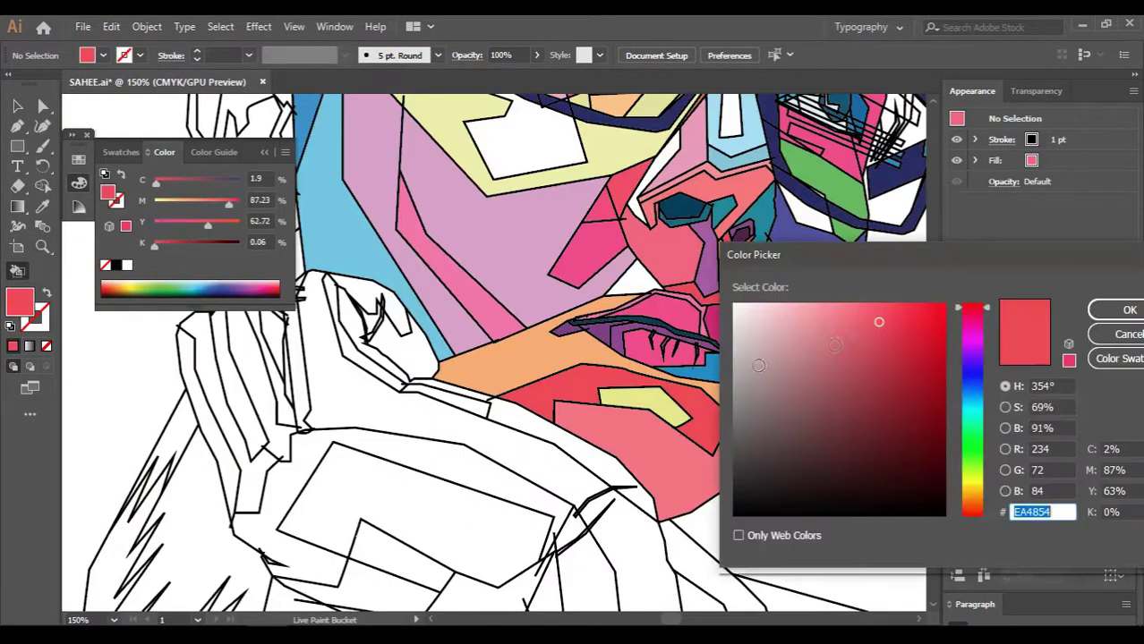
left_click(915, 319)
key("Return")
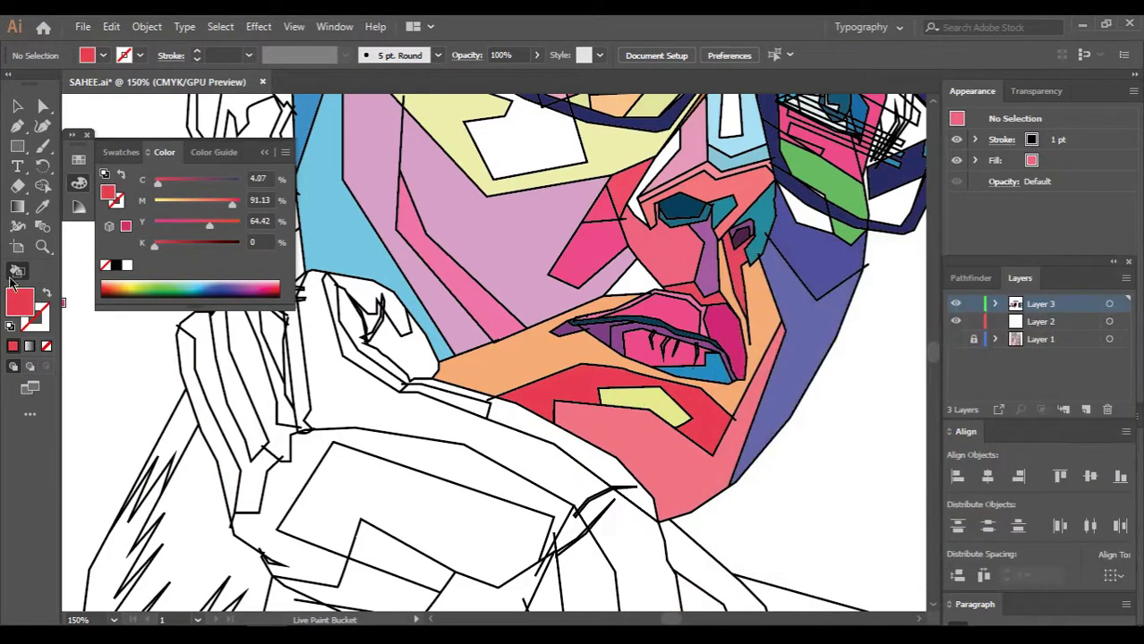
double_click(21, 305)
left_click(1102, 312)
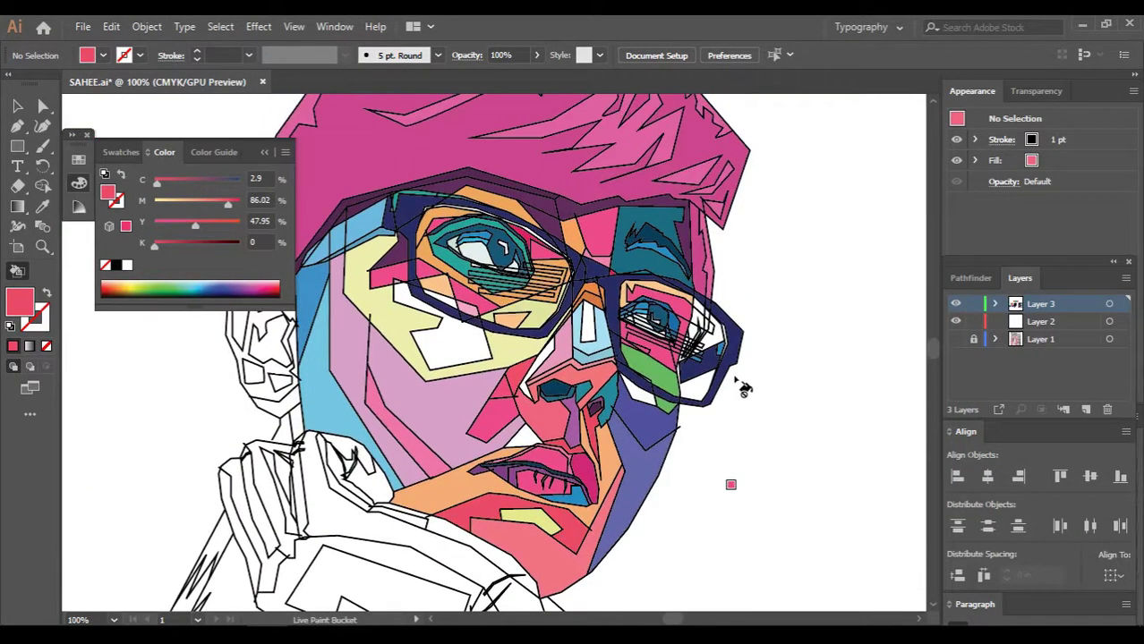
scroll(745, 309, "up", 2)
double_click(13, 306)
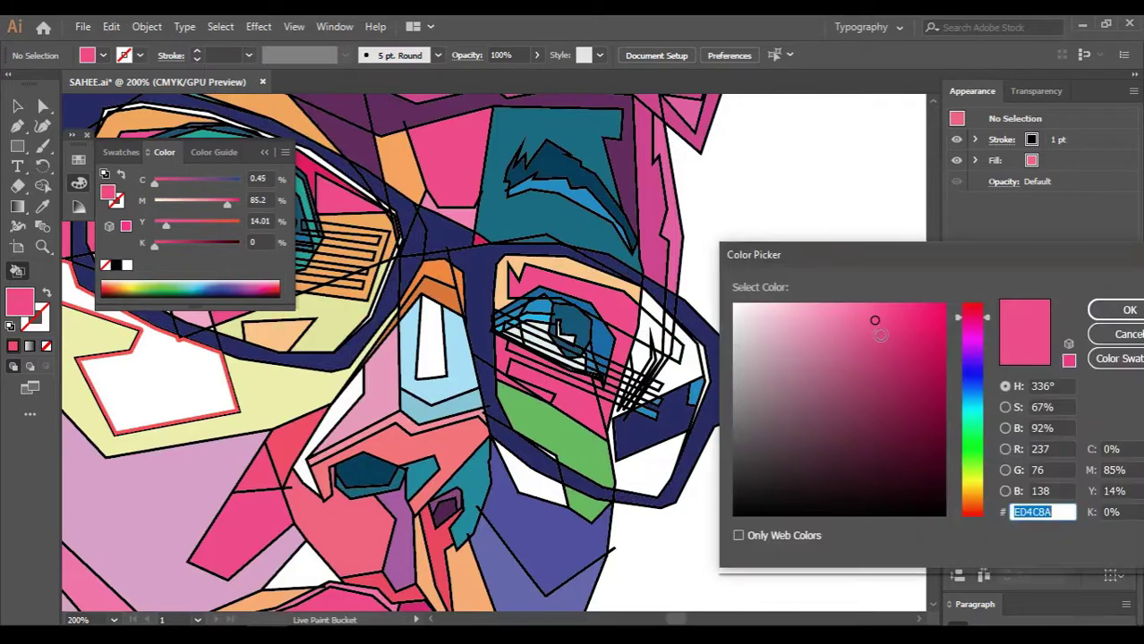
left_click(1129, 310)
scroll(608, 447, "up", 2)
scroll(608, 447, "up", 2)
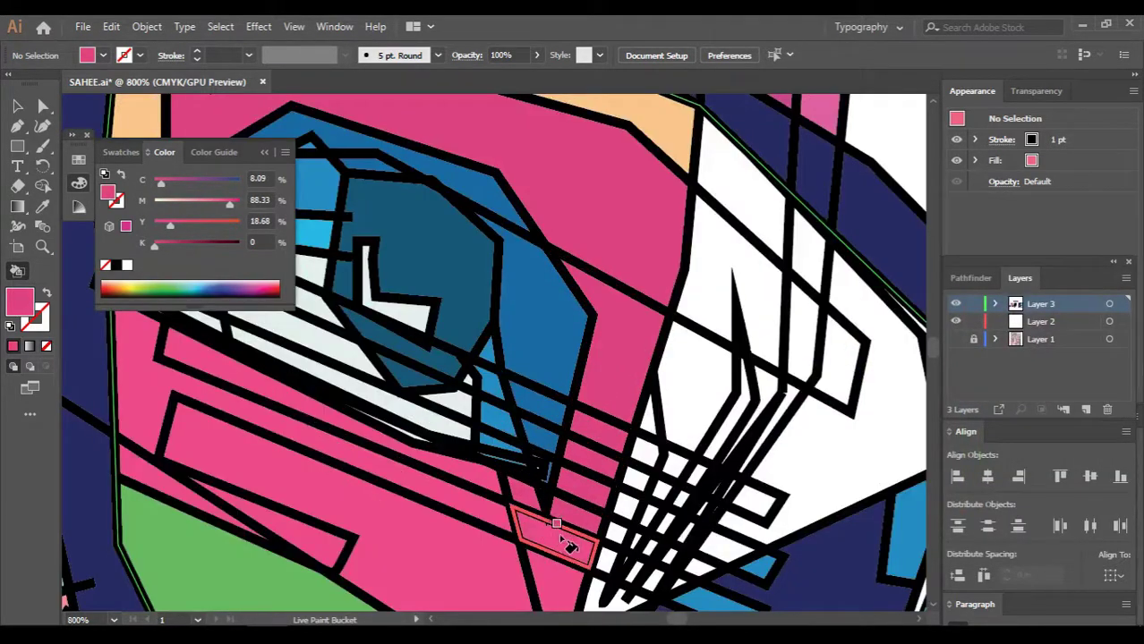
scroll(375, 421, "down", 5)
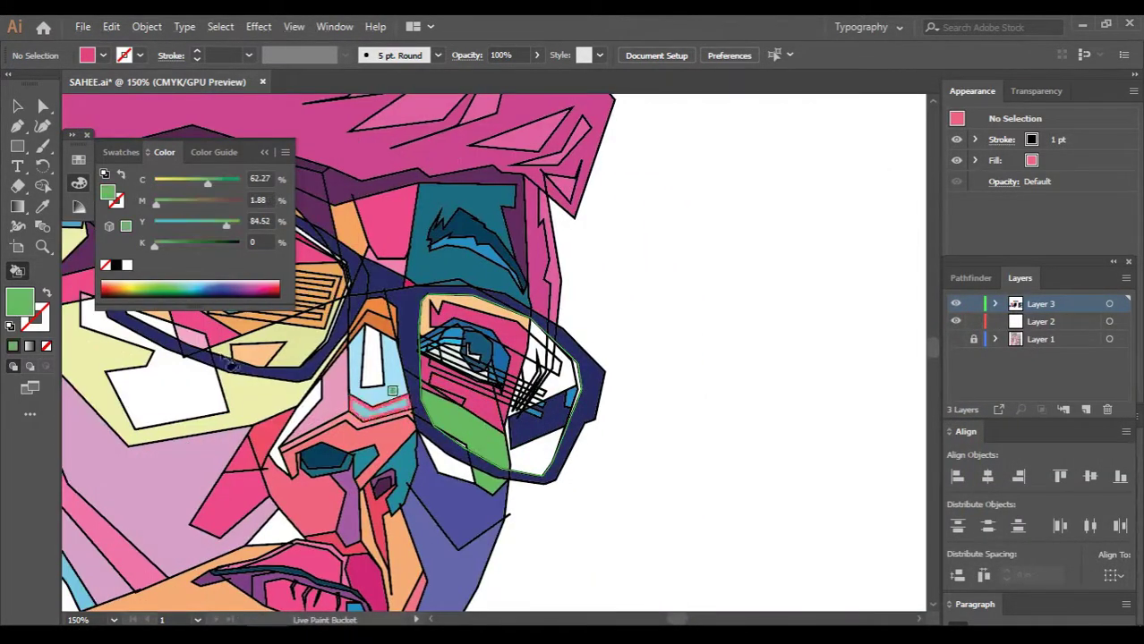
Set a green fill colour and return to the Live Paint Bucket
double_click(20, 303)
key("Return")
scroll(518, 433, "down", 1)
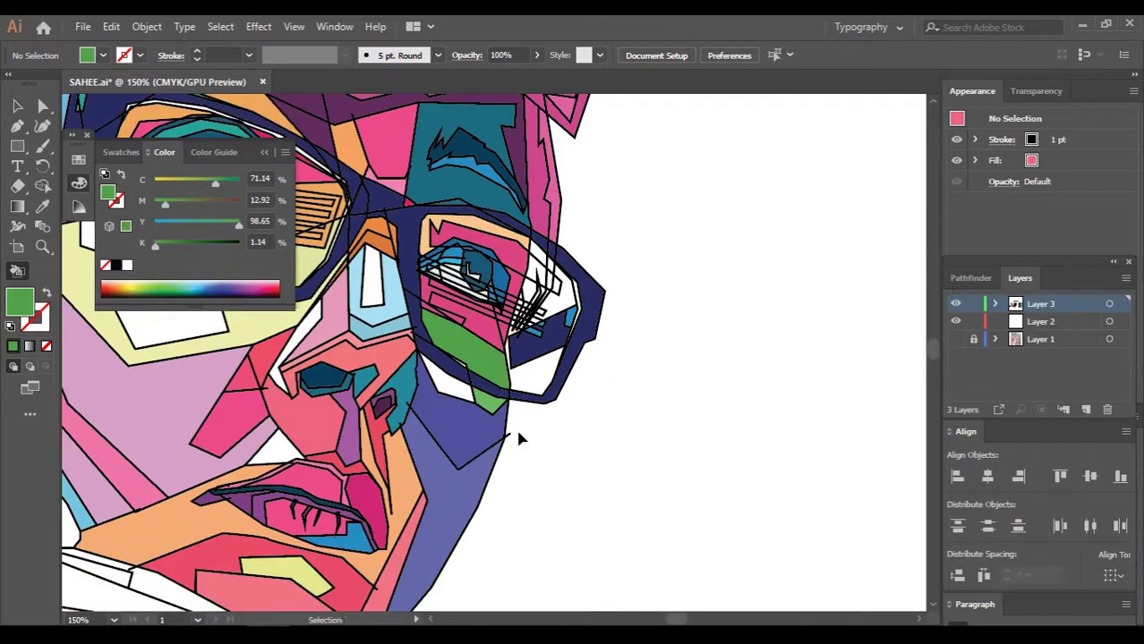
scroll(627, 428, "down", 1)
scroll(723, 413, "down", 1)
key("k")
scroll(723, 412, "down", 1)
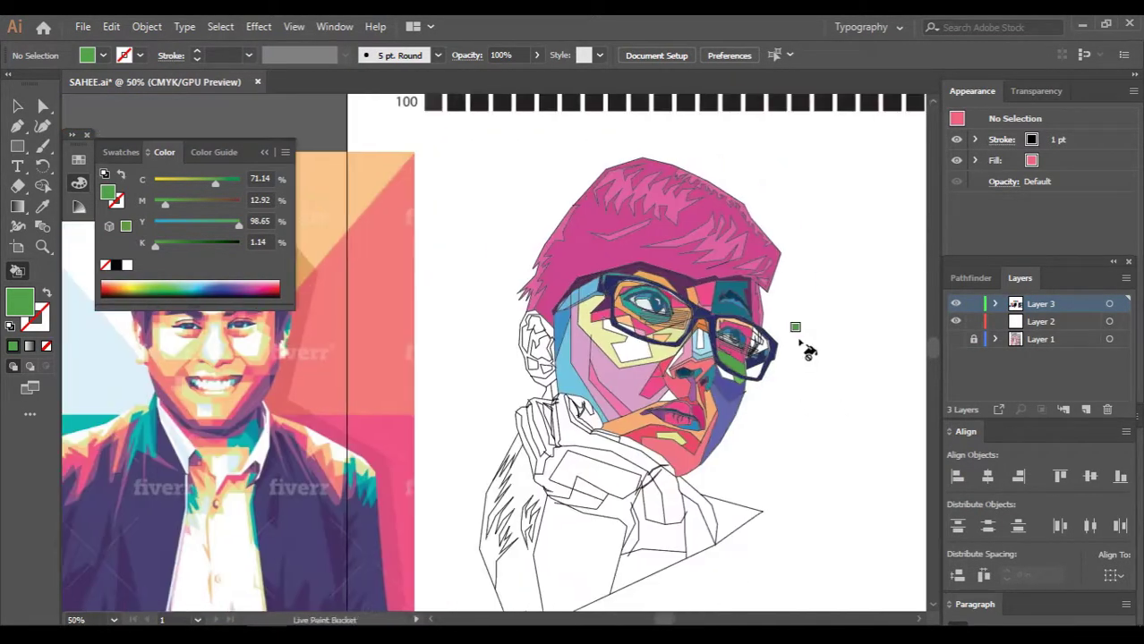
scroll(554, 335, "up", 4)
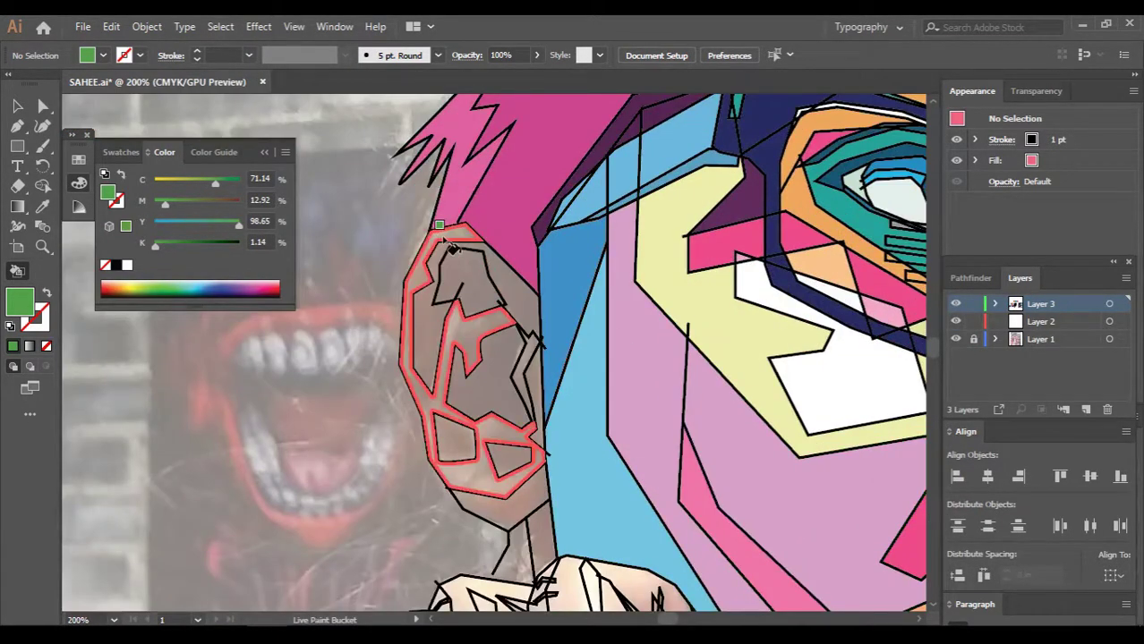
Fill the outer, inner and lower ear regions with green, blue, purple and teal
left_click(447, 243)
left_click(461, 286)
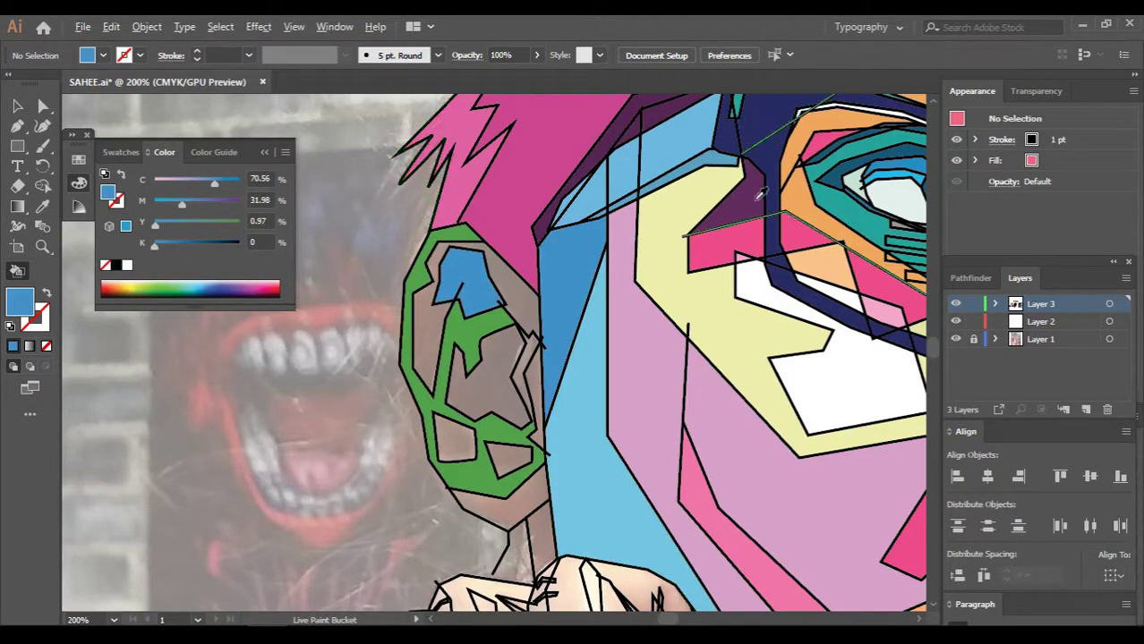
left_click(505, 371)
key("Right")
left_click(434, 309)
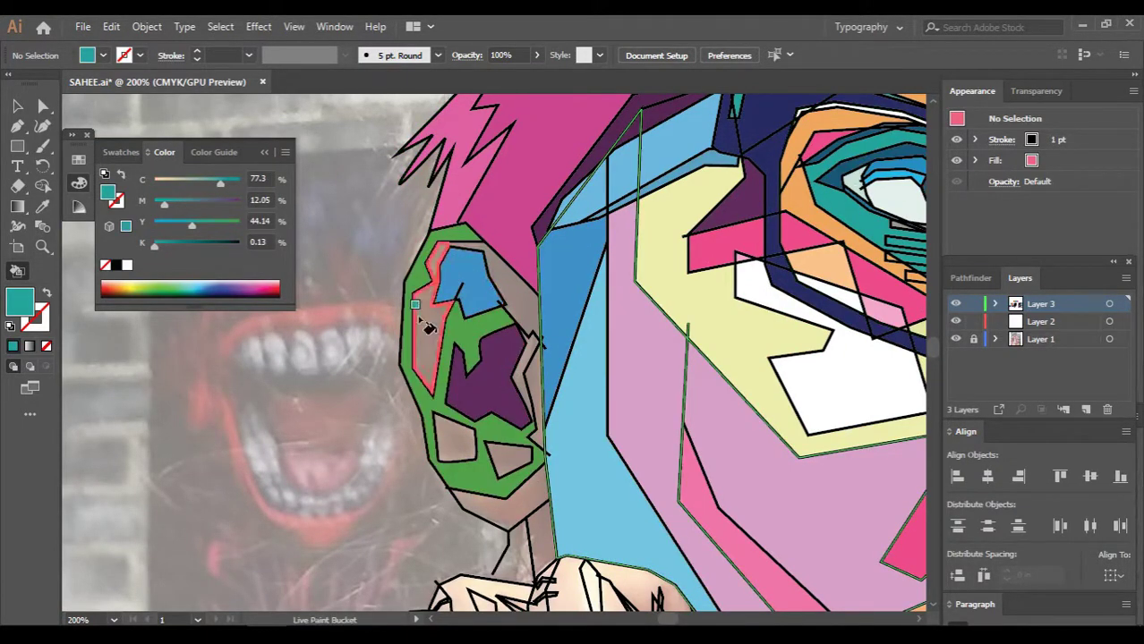
scroll(514, 299, "down", 1)
key("Left")
left_click(454, 376)
left_click(506, 398)
key("Right")
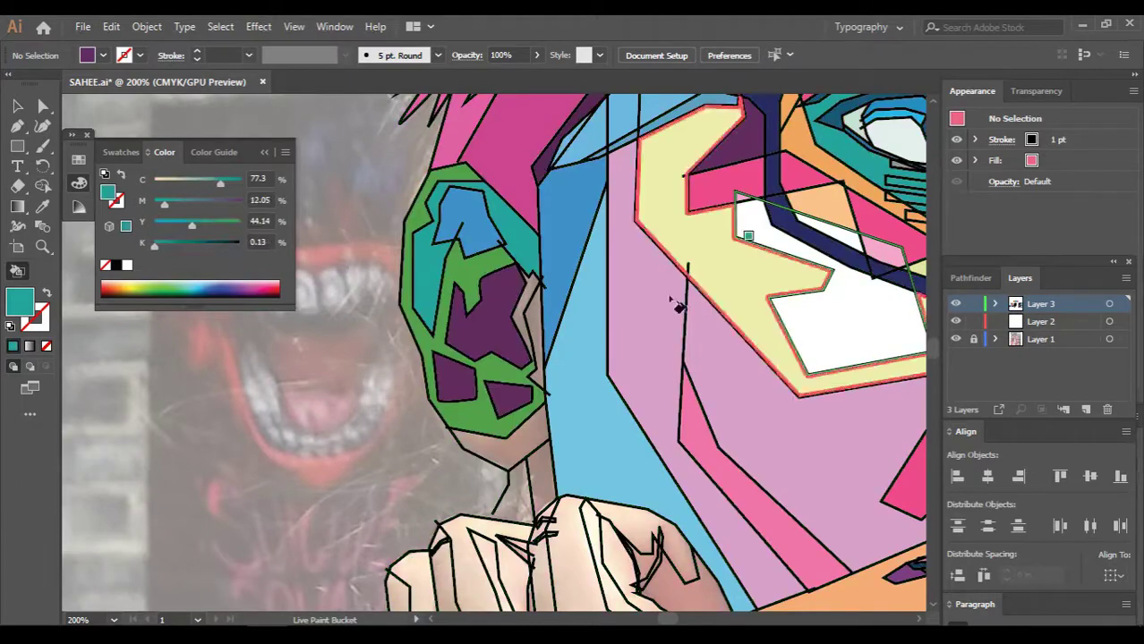
left_click(496, 448)
Cycle swatches through light blue and pinks, then recolour an ear region purple
key("Right")
scroll(541, 295, "down", 2)
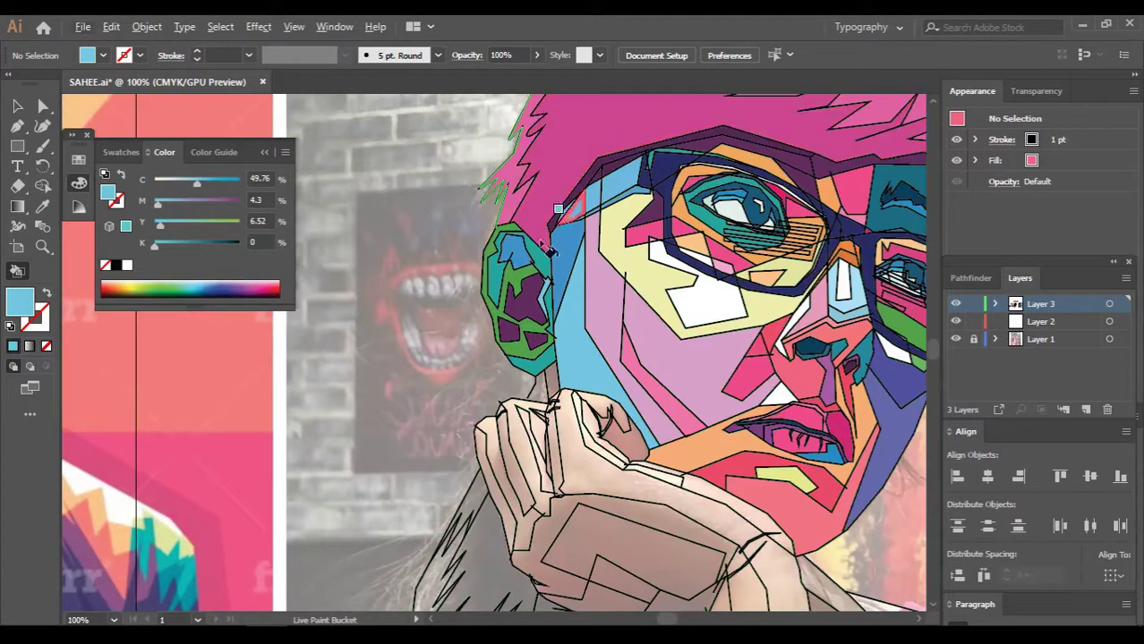
scroll(698, 220, "down", 2)
scroll(698, 220, "up", 1)
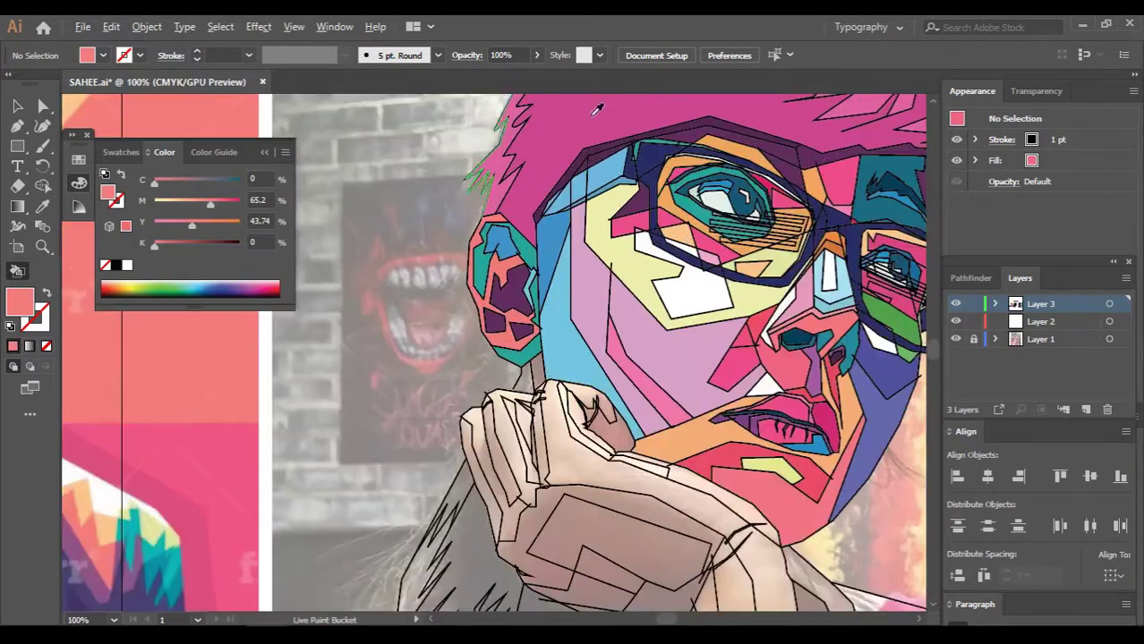
key("Right")
scroll(662, 217, "up", 3)
key("Right")
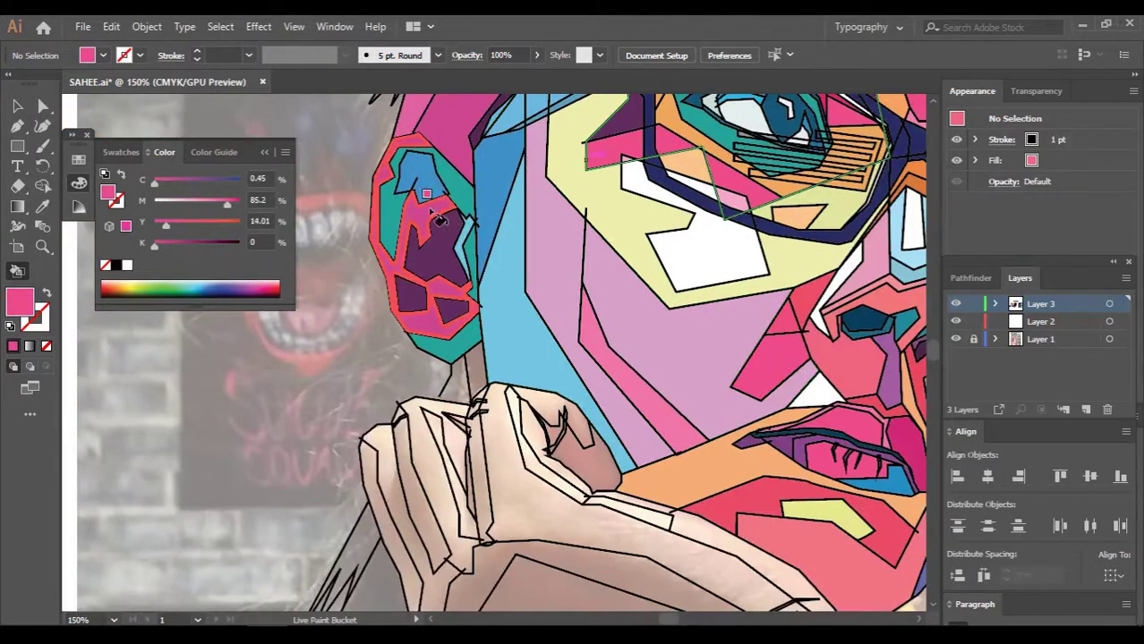
scroll(617, 188, "down", 2)
scroll(607, 180, "down", 2)
scroll(617, 202, "up", 4)
key("Right")
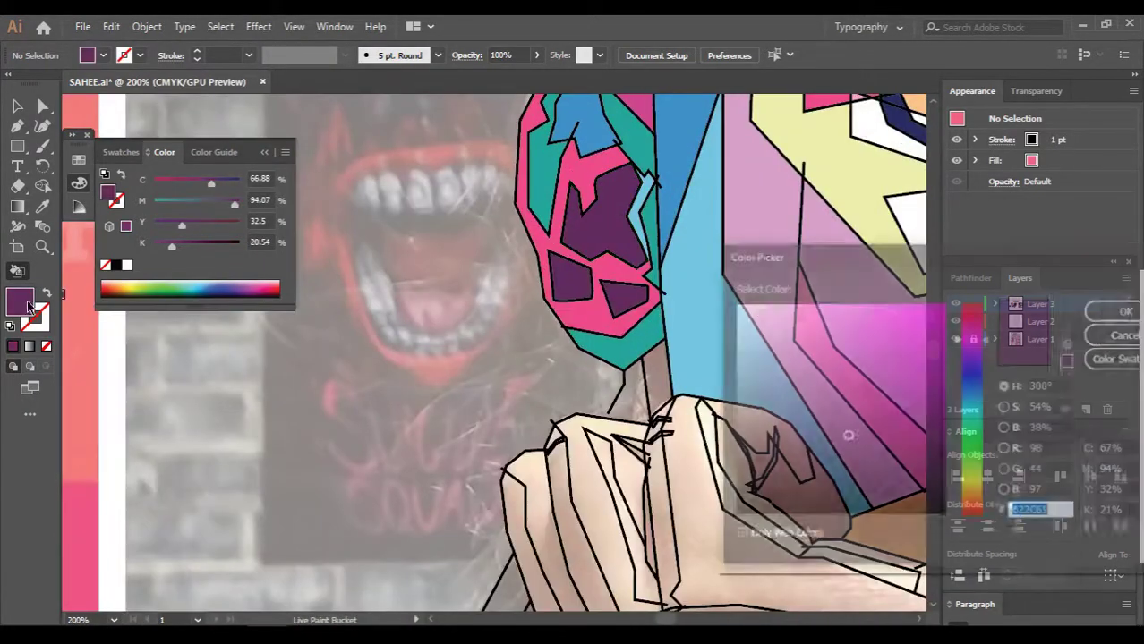
left_click(680, 285)
Cycle the fill swatch through red-pink to white and move the view to the hand
scroll(686, 289, "down", 3)
scroll(626, 269, "up", 1)
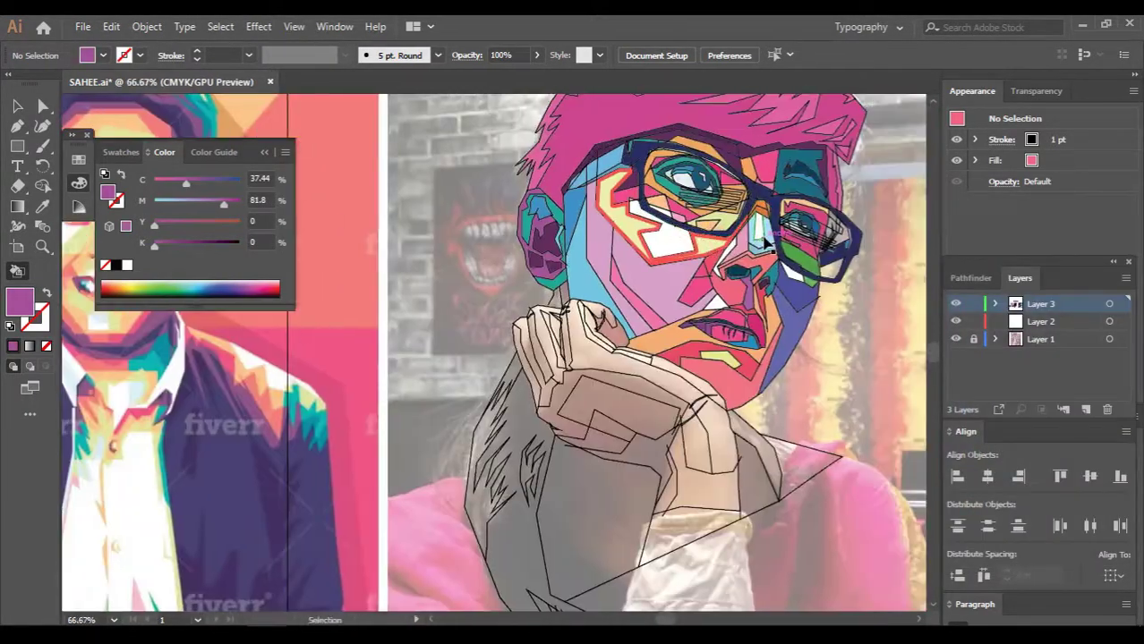
key("Right")
scroll(548, 253, "up", 4)
scroll(548, 253, "down", 2)
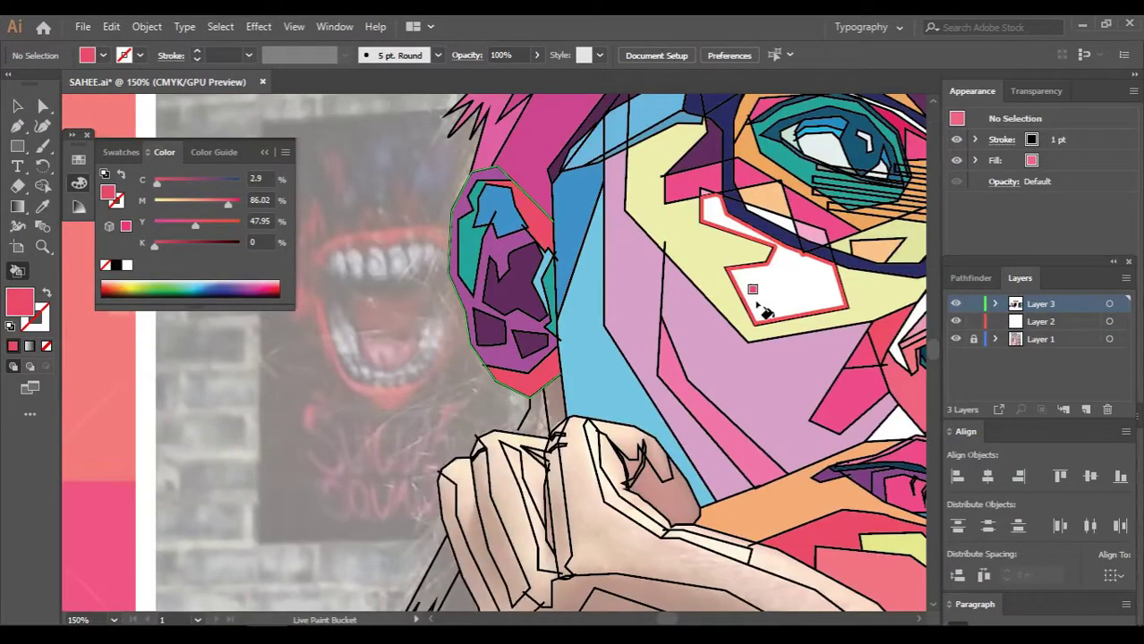
scroll(564, 260, "down", 3)
scroll(455, 128, "up", 3)
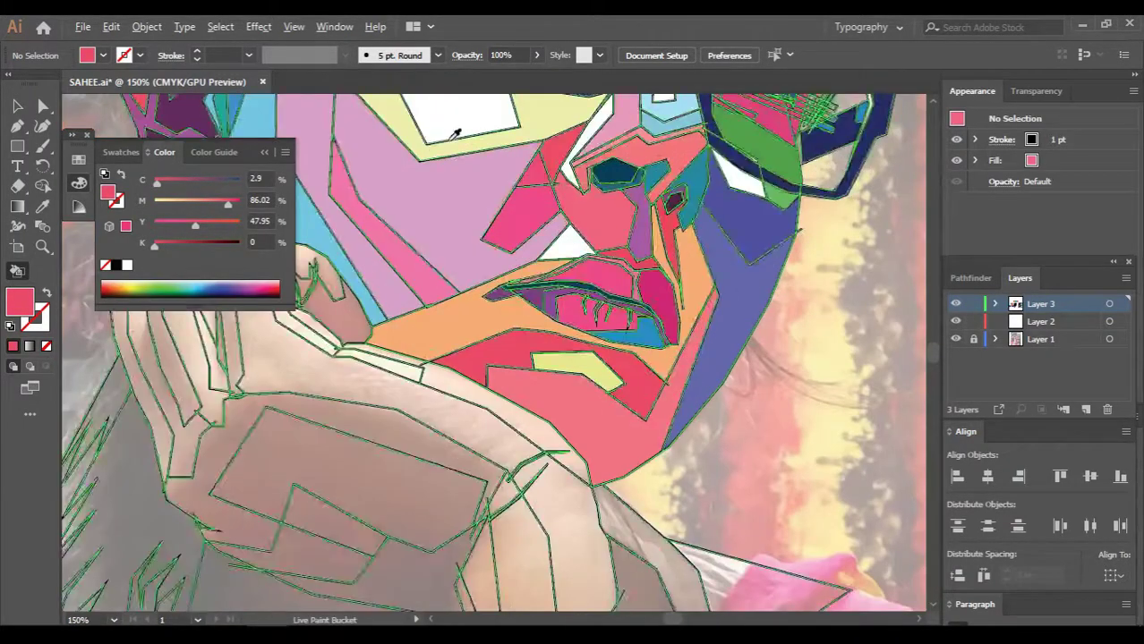
key("Right")
scroll(428, 358, "left", 3)
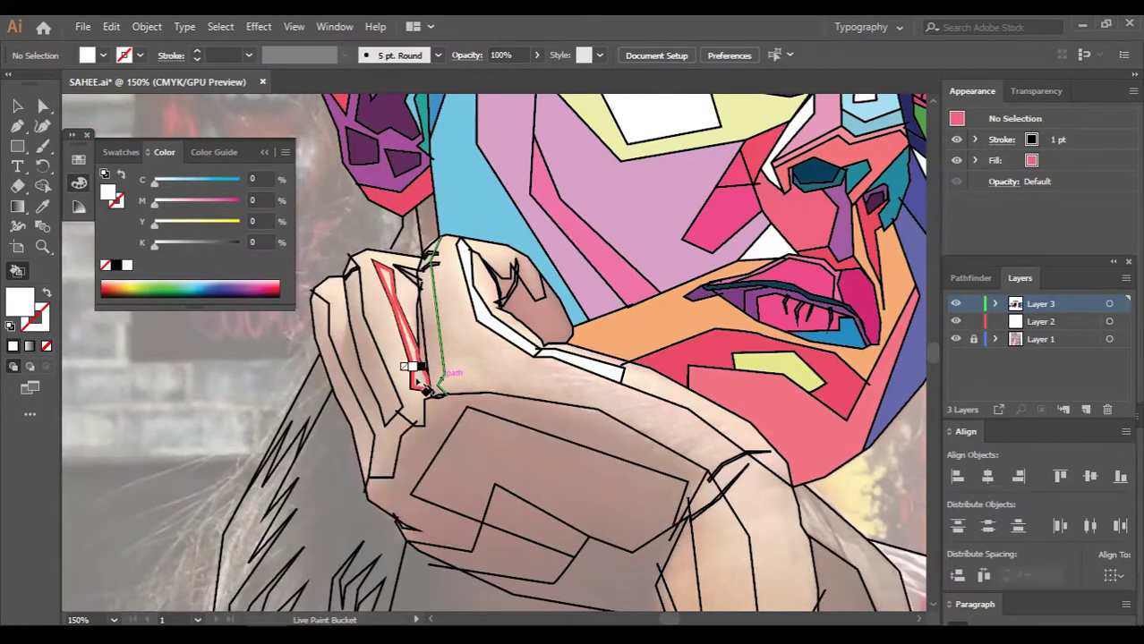
scroll(786, 390, "up", 2)
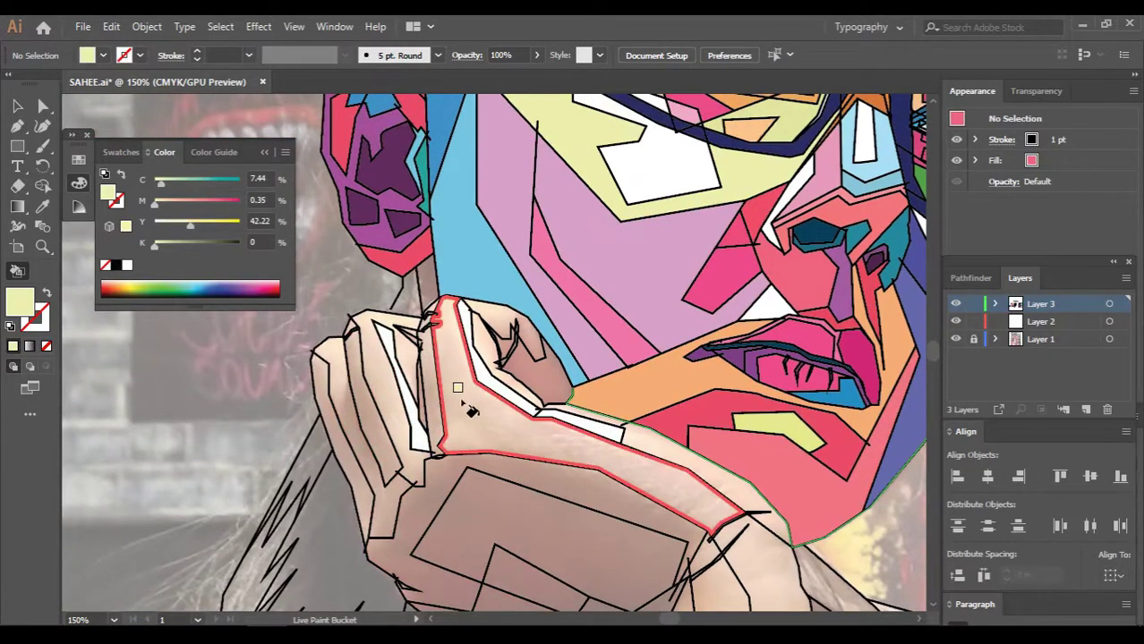
scroll(514, 370, "up", 3)
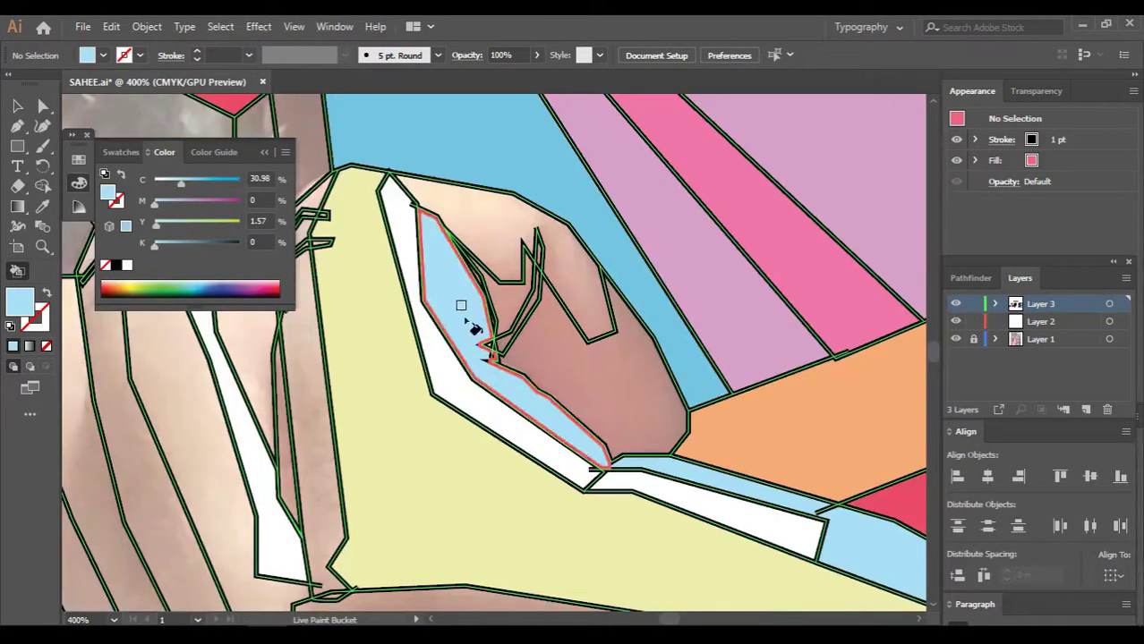
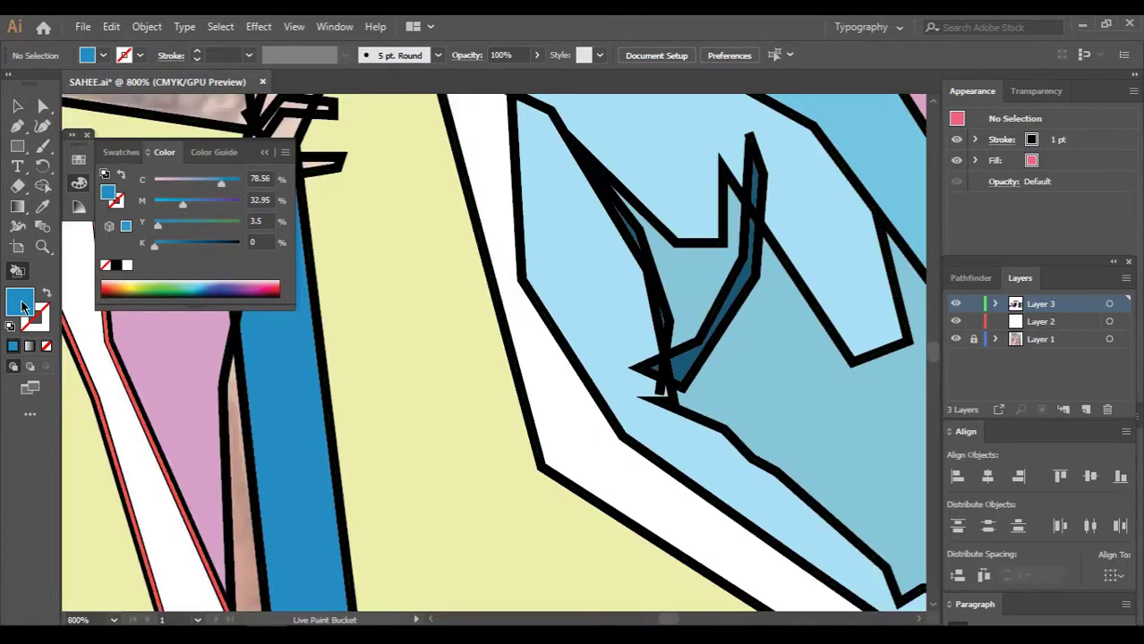
Set a new blue fill, then paint the hand's brown rectangle periwinkle
double_click(22, 305)
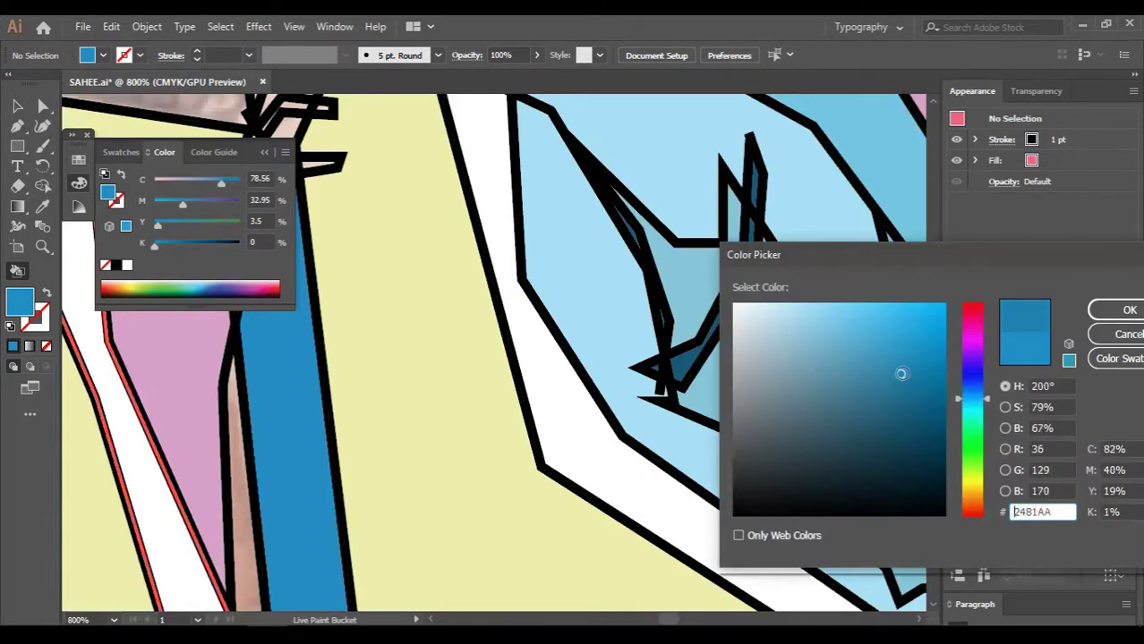
left_click(1109, 308)
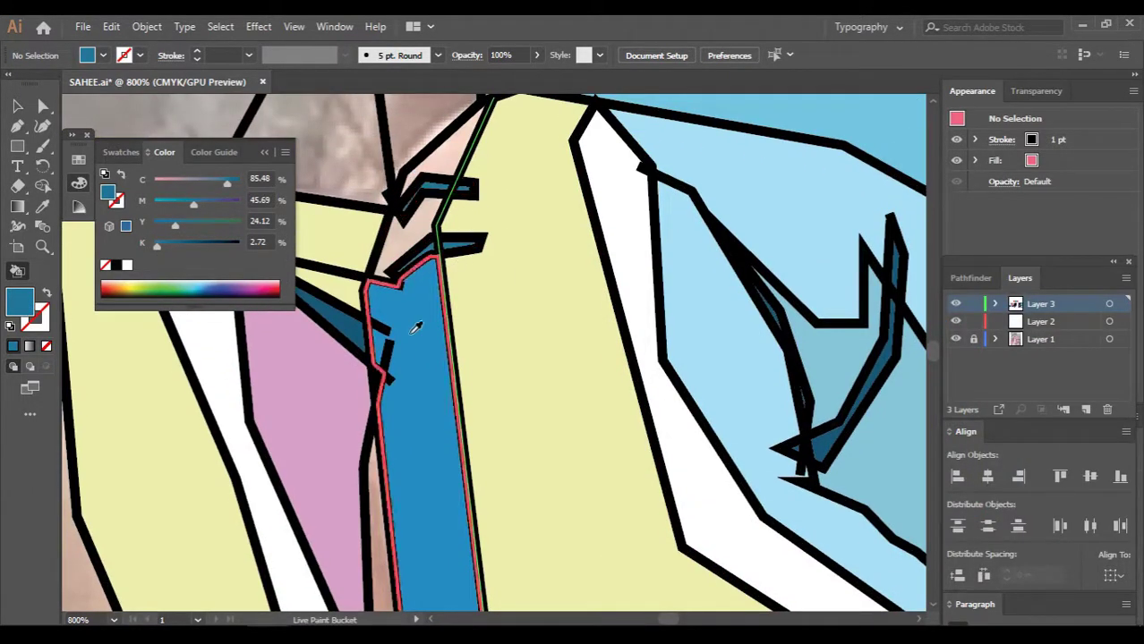
scroll(416, 328, "down", 1)
scroll(416, 327, "down", 4)
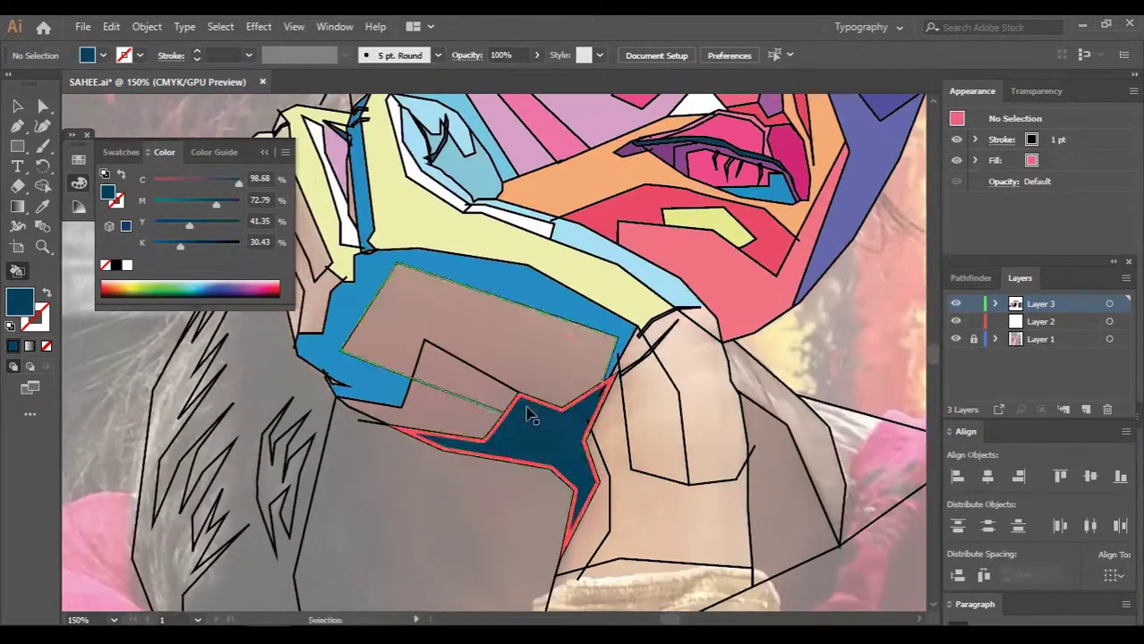
scroll(528, 414, "up", 3)
left_click(909, 355, "alt")
left_click(533, 443)
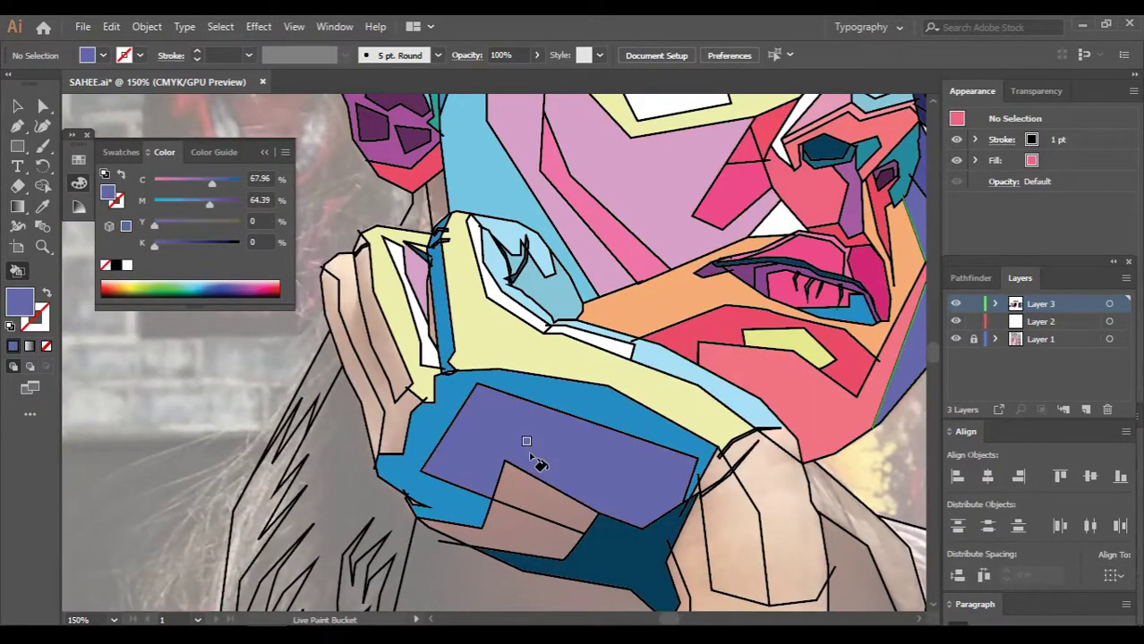
scroll(501, 484, "right", 1)
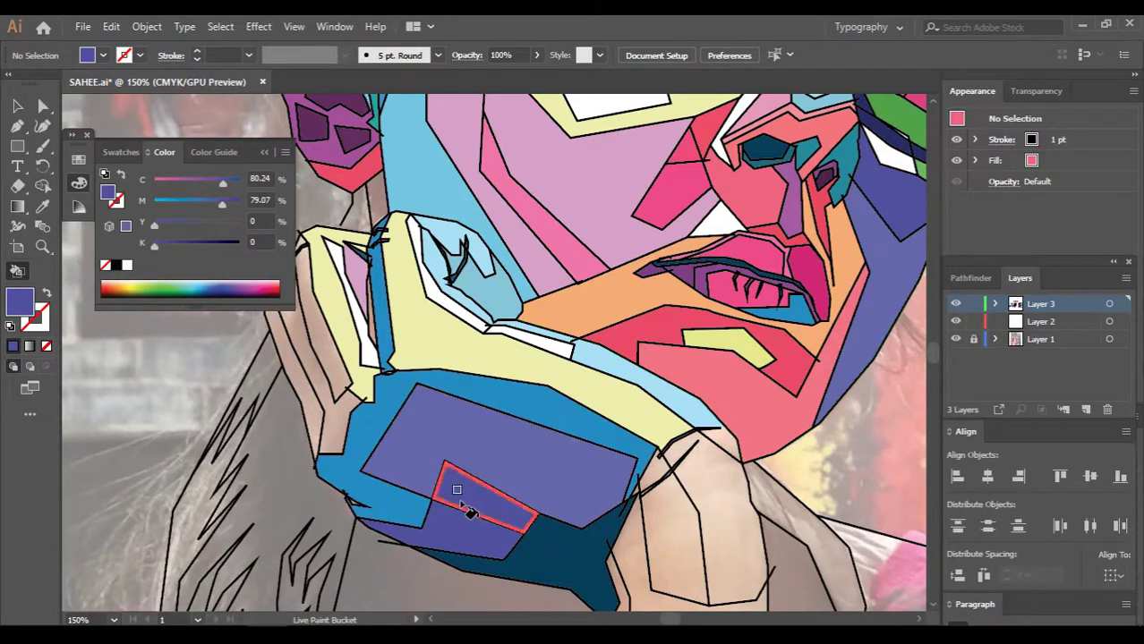
Lighten the fill to a paler periwinkle shade in the Color Picker
double_click(20, 301)
left_click(825, 357)
left_click(1116, 307)
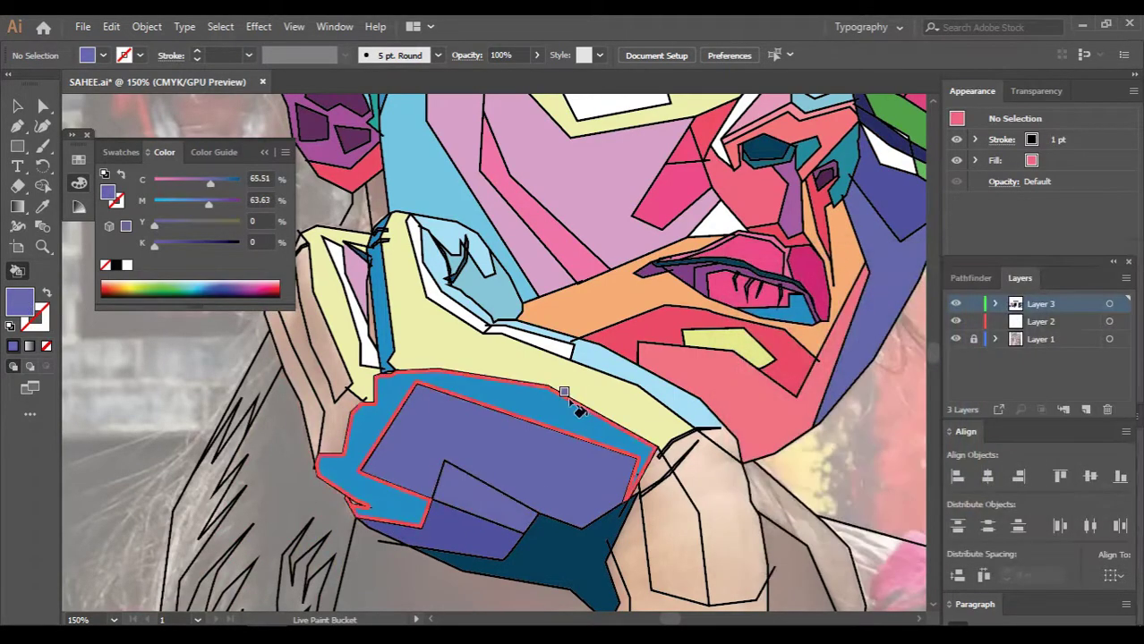
double_click(20, 301)
left_click(807, 328)
left_click(1116, 308)
scroll(501, 448, "left", 1)
scroll(571, 412, "down", 3)
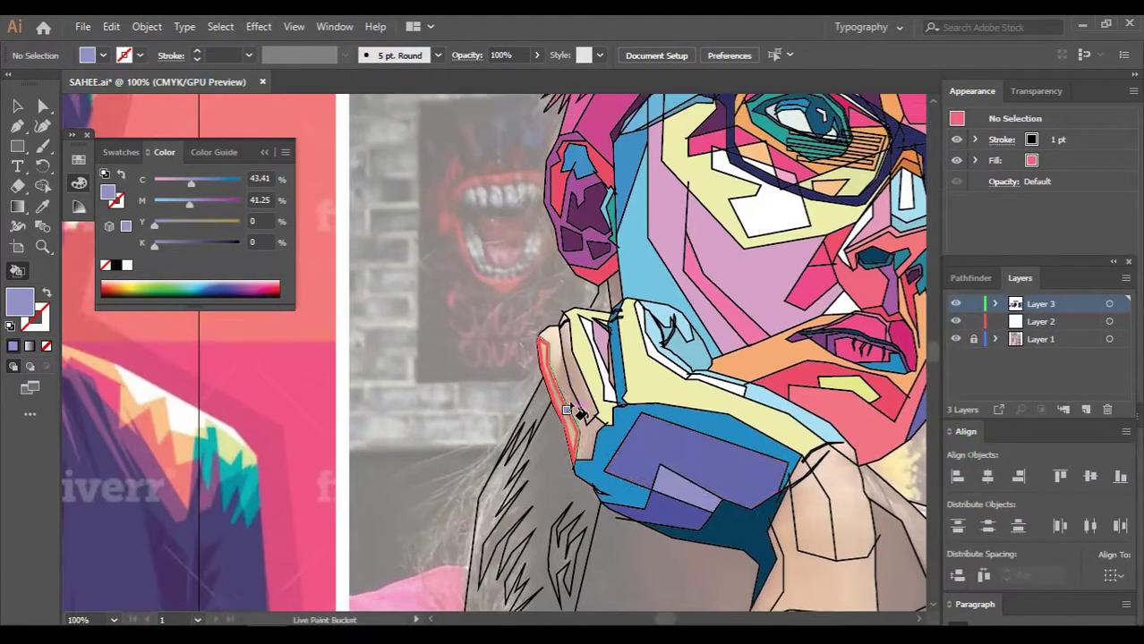
scroll(554, 447, "up", 3)
Paint the sliver left of the cheek blue
left_click(590, 469, "alt")
left_click(571, 495)
scroll(571, 495, "down", 3)
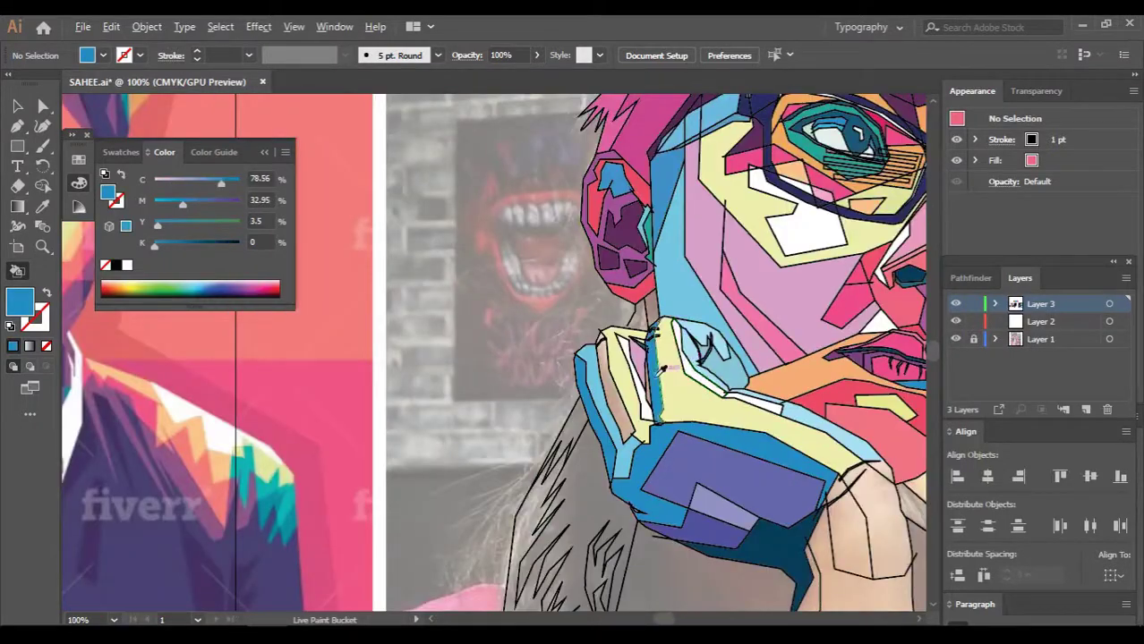
scroll(559, 414, "up", 4)
scroll(658, 407, "down", 4)
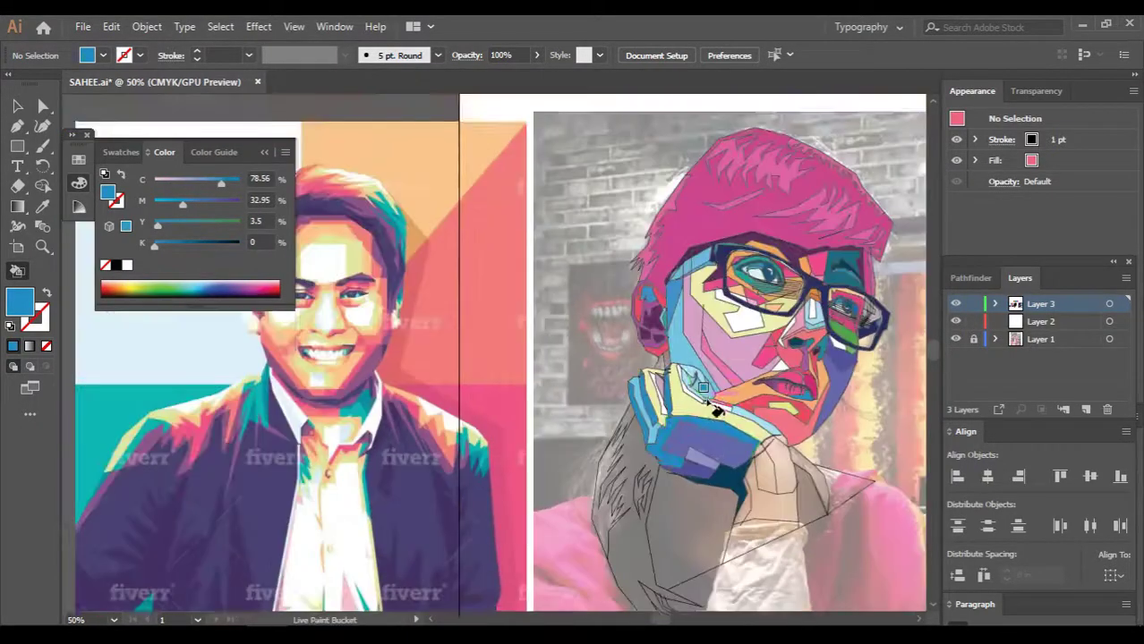
scroll(714, 402, "up", 4)
scroll(649, 349, "up", 4)
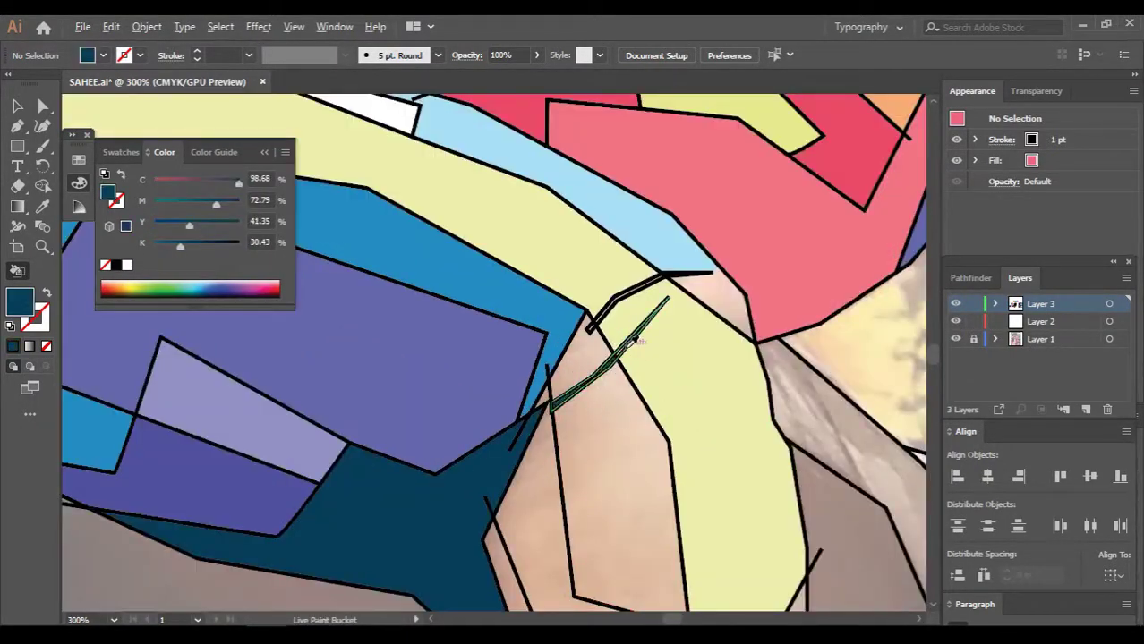
scroll(638, 341, "up", 3)
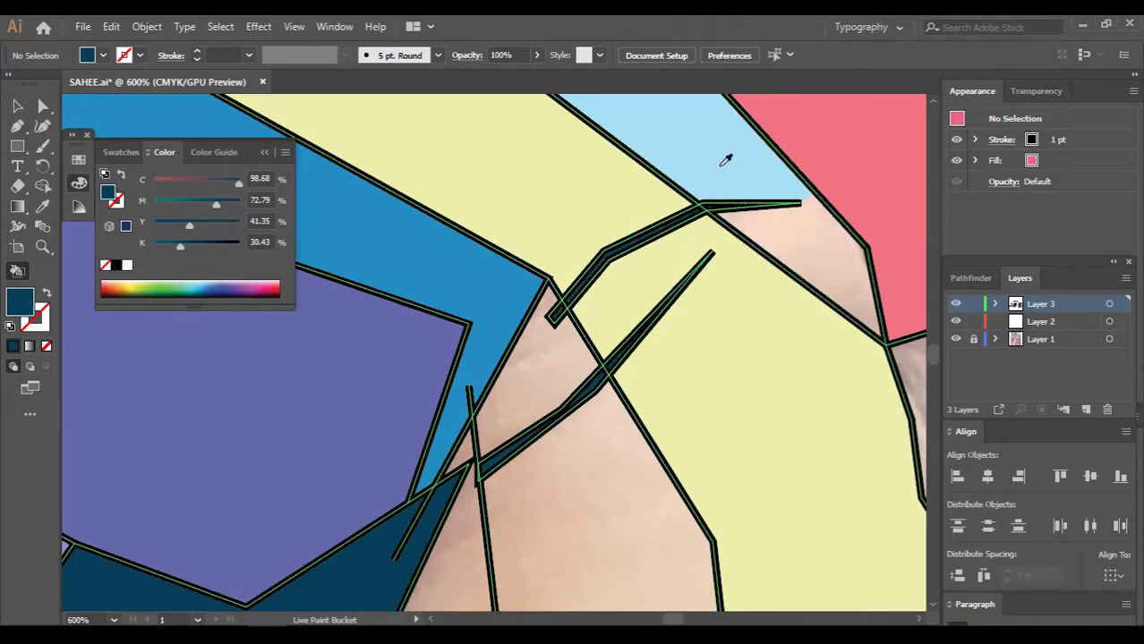
Paint the neck regions blue and the narrow region beside them purple
left_click(528, 288, "alt")
scroll(528, 288, "down", 2)
left_click(612, 370)
scroll(565, 361, "up", 1)
scroll(563, 367, "down", 2)
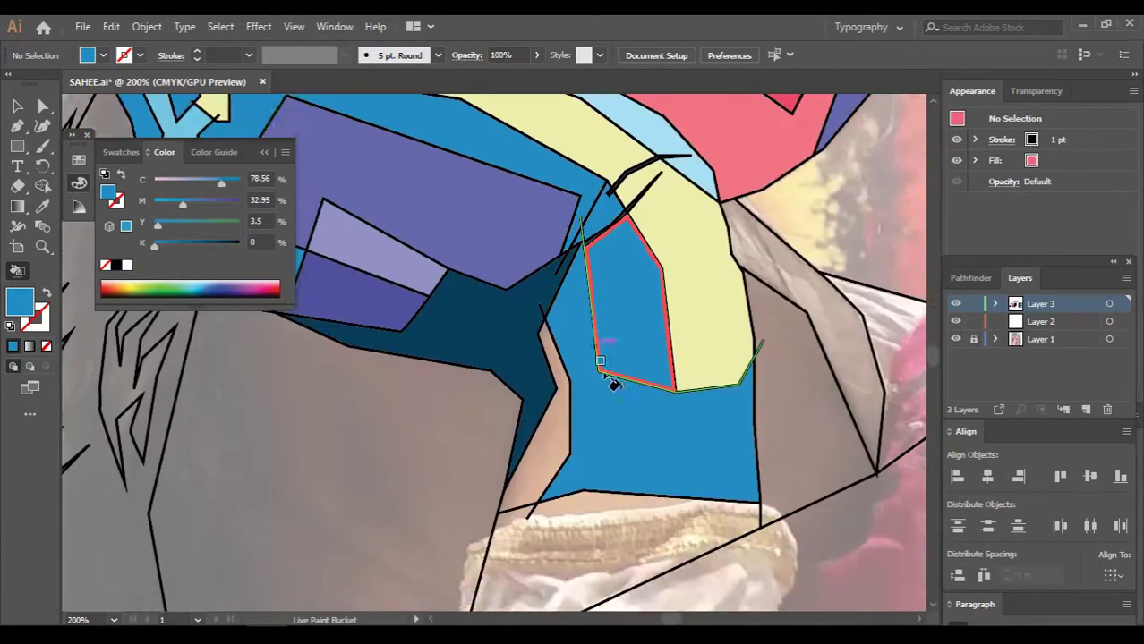
left_click(501, 331, "alt")
left_click(555, 429)
scroll(566, 422, "down", 2)
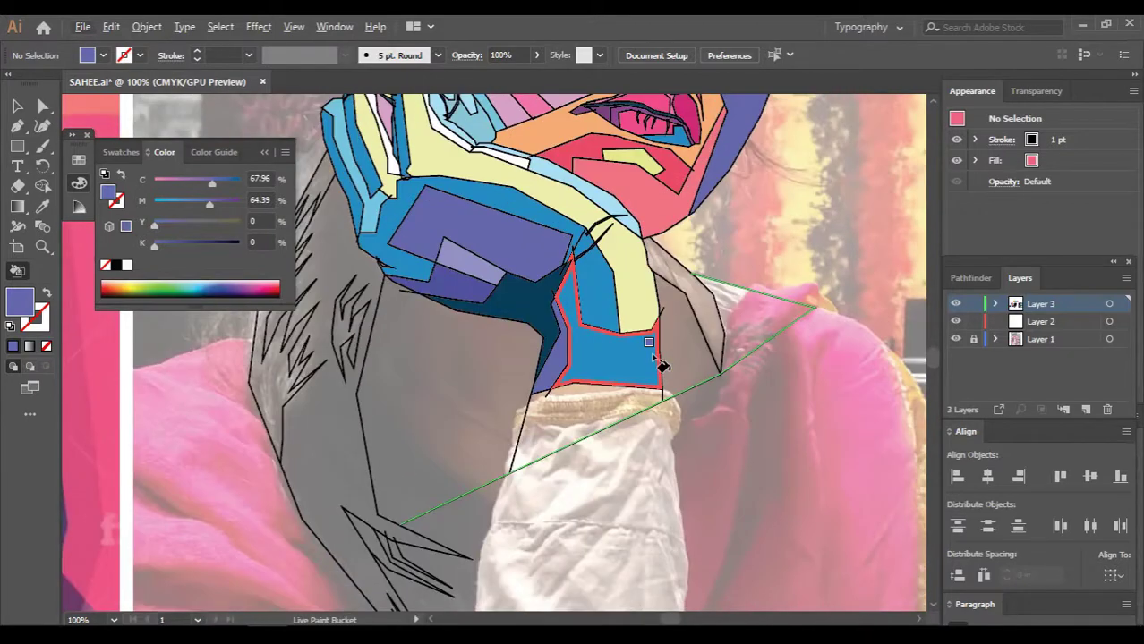
scroll(660, 365, "down", 1)
scroll(723, 383, "down", 1)
scroll(727, 385, "down", 1)
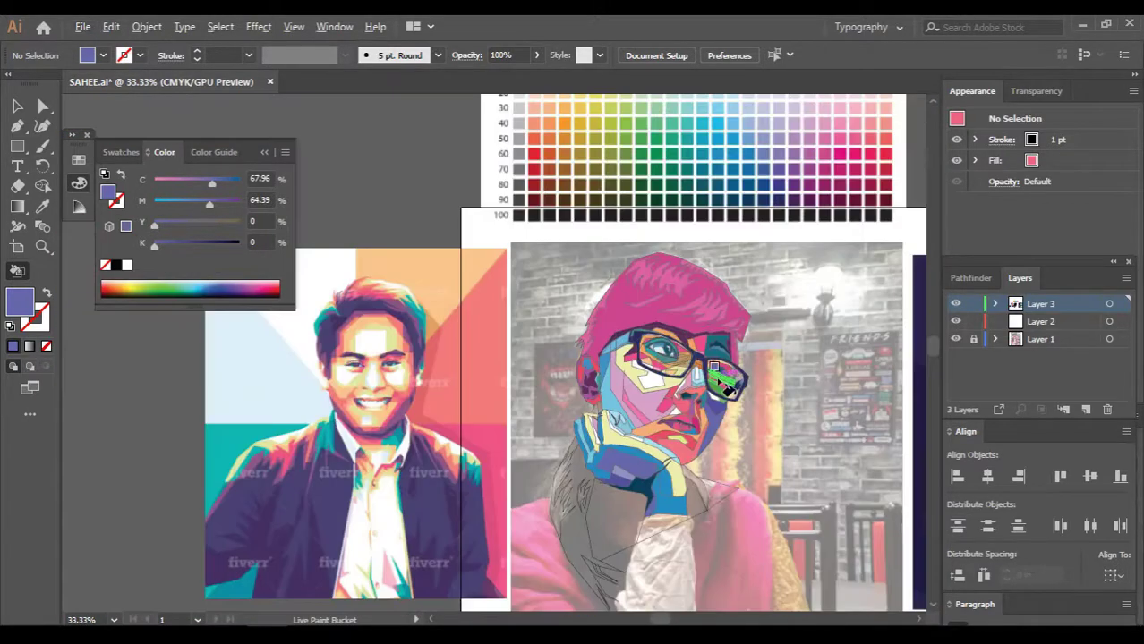
Choose a new pink fill shade in the Color Picker for the hair
left_click(867, 183, "alt")
scroll(696, 378, "up", 3)
scroll(922, 413, "down", 2)
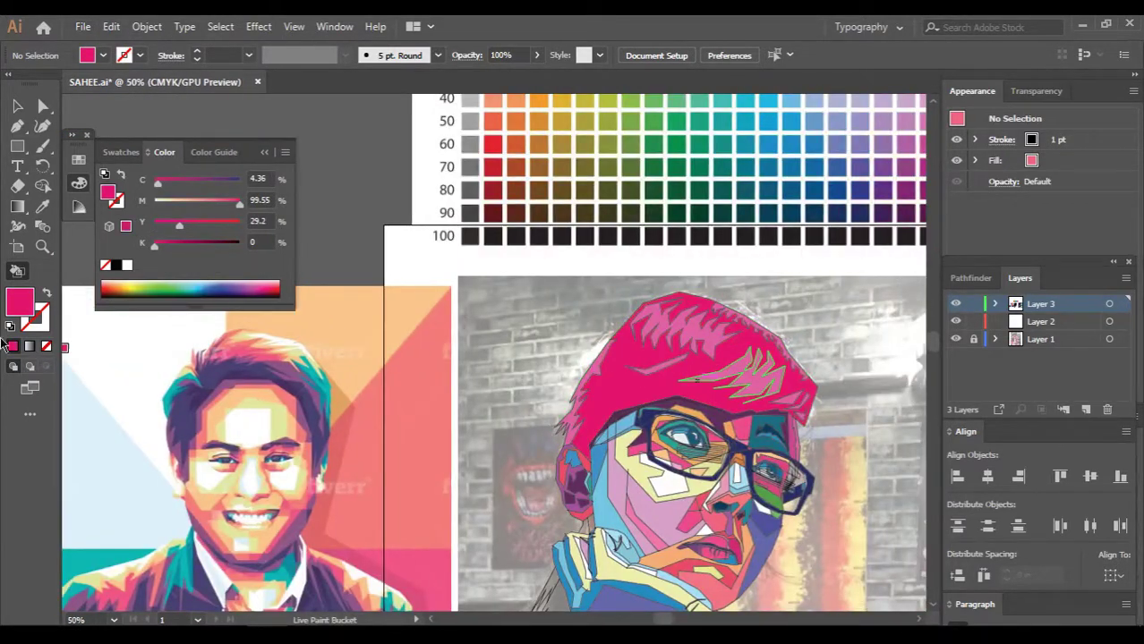
double_click(23, 309)
left_click(969, 327)
key("Return")
scroll(767, 327, "up", 2)
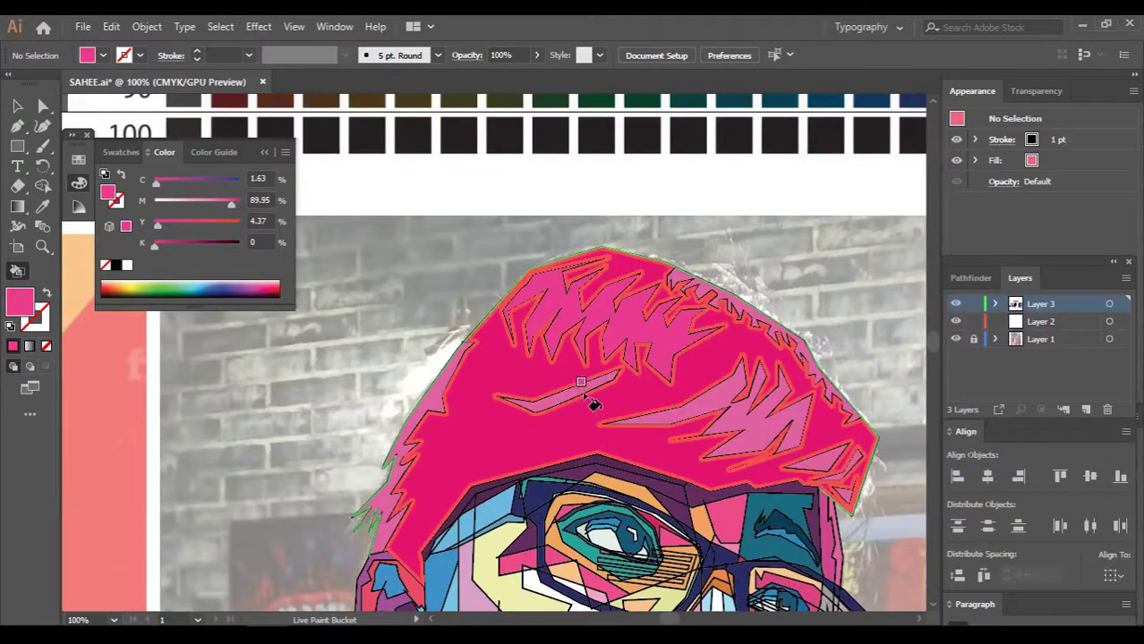
scroll(593, 401, "up", 1)
scroll(886, 224, "up", 1)
scroll(886, 225, "down", 4)
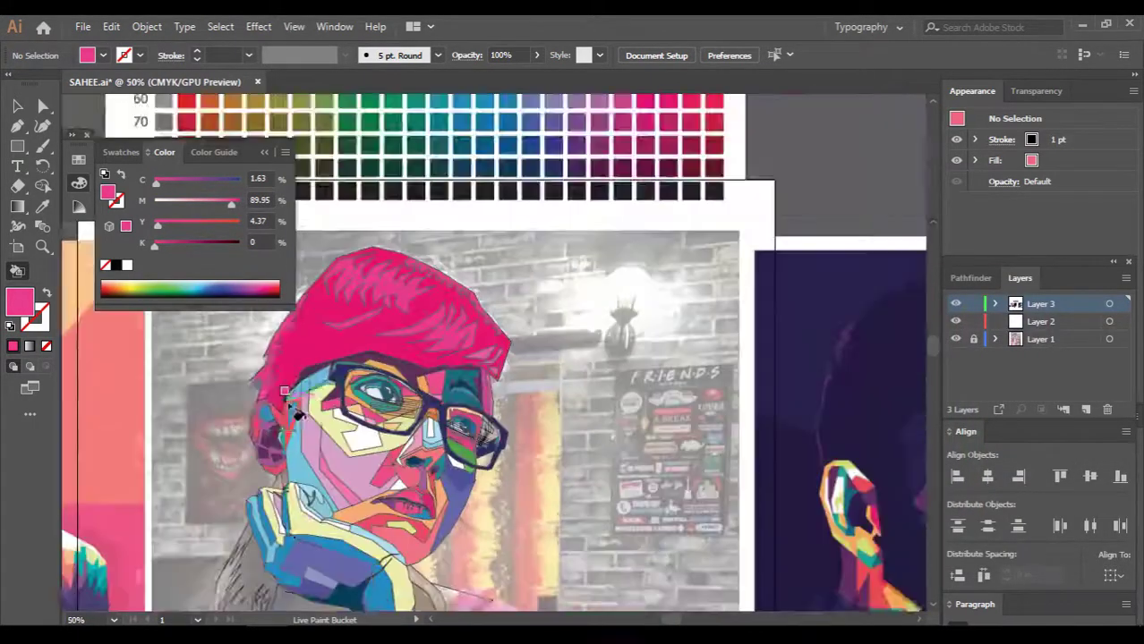
Pan across the hair and the long strand down the left side
scroll(286, 490, "left", 2)
scroll(331, 496, "left", 1)
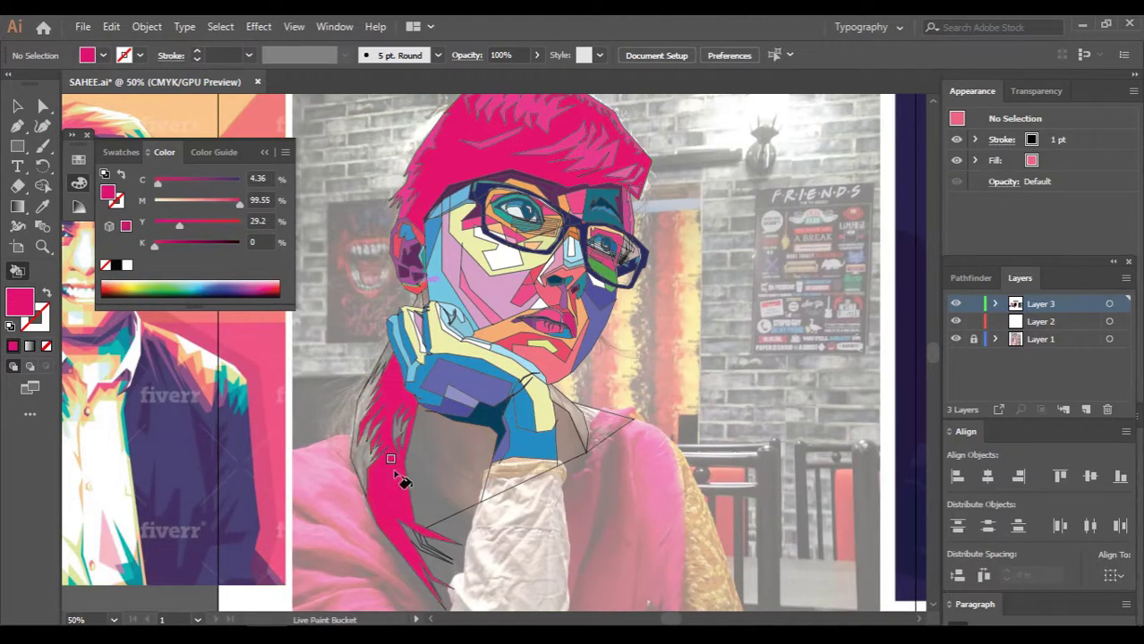
scroll(496, 261, "up", 3)
scroll(635, 230, "down", 2)
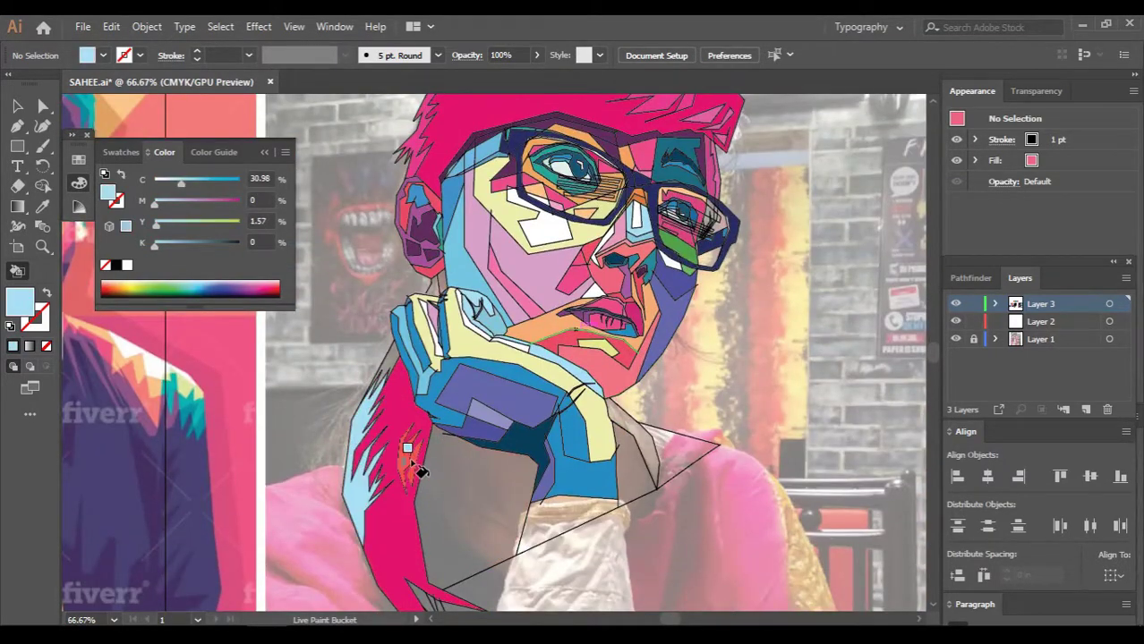
scroll(420, 472, "up", 2)
scroll(434, 358, "down", 3)
scroll(440, 358, "down", 1)
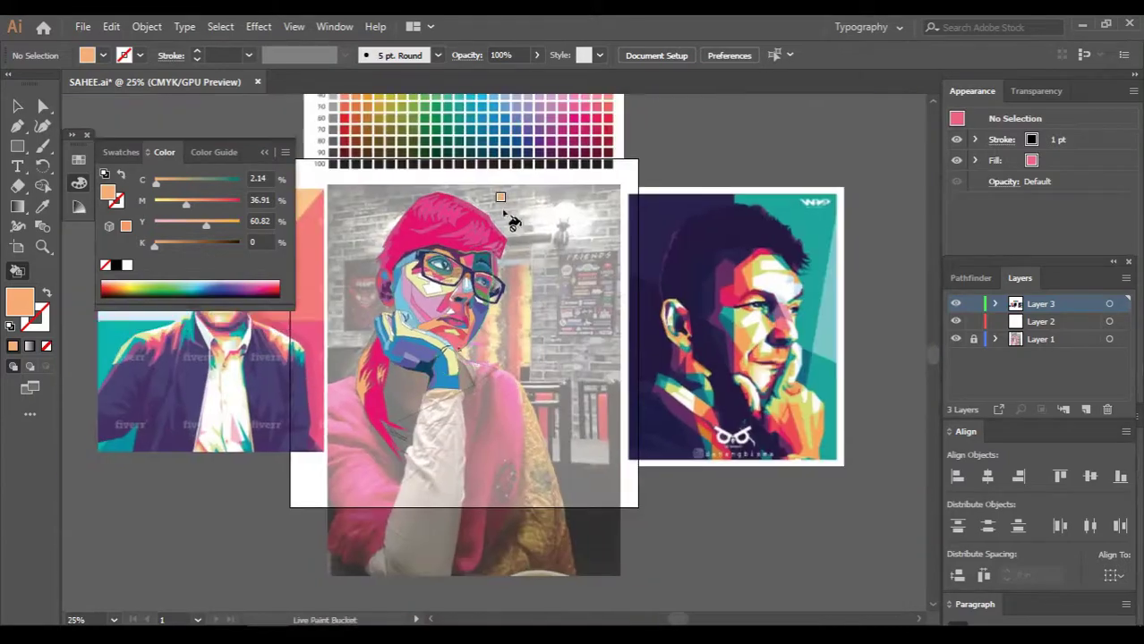
scroll(512, 221, "up", 2)
scroll(578, 319, "up", 2)
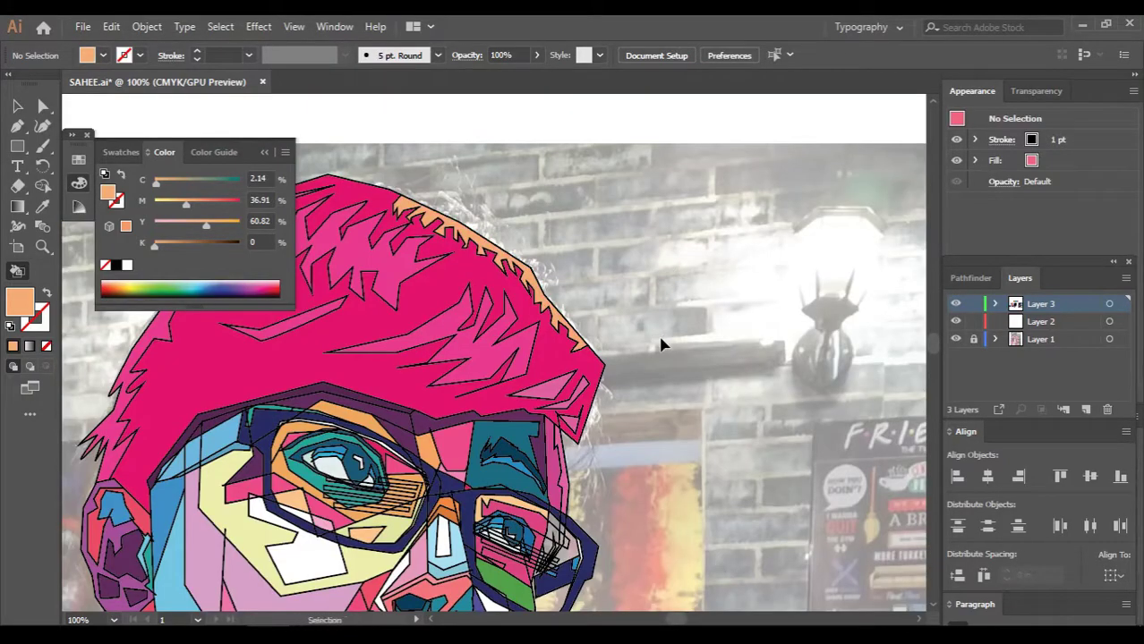
scroll(454, 312, "down", 2)
scroll(806, 465, "down", 1)
Return to the Live Paint Bucket over the hair, then switch to the Selection tool
key("k")
scroll(715, 462, "up", 1)
scroll(631, 398, "up", 2)
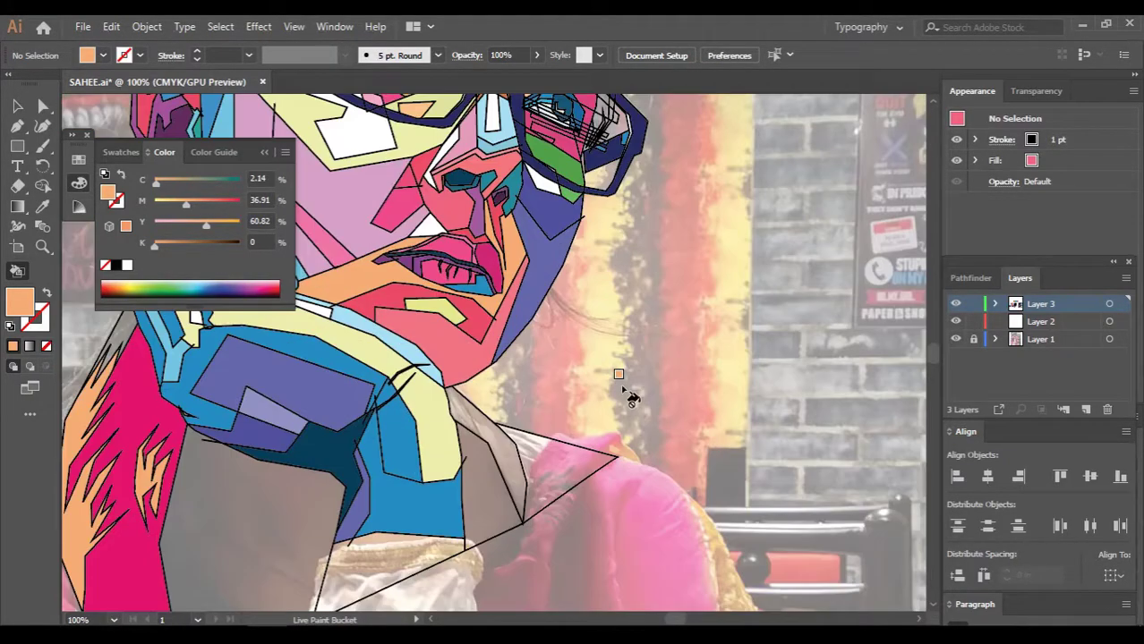
scroll(656, 347, "down", 4)
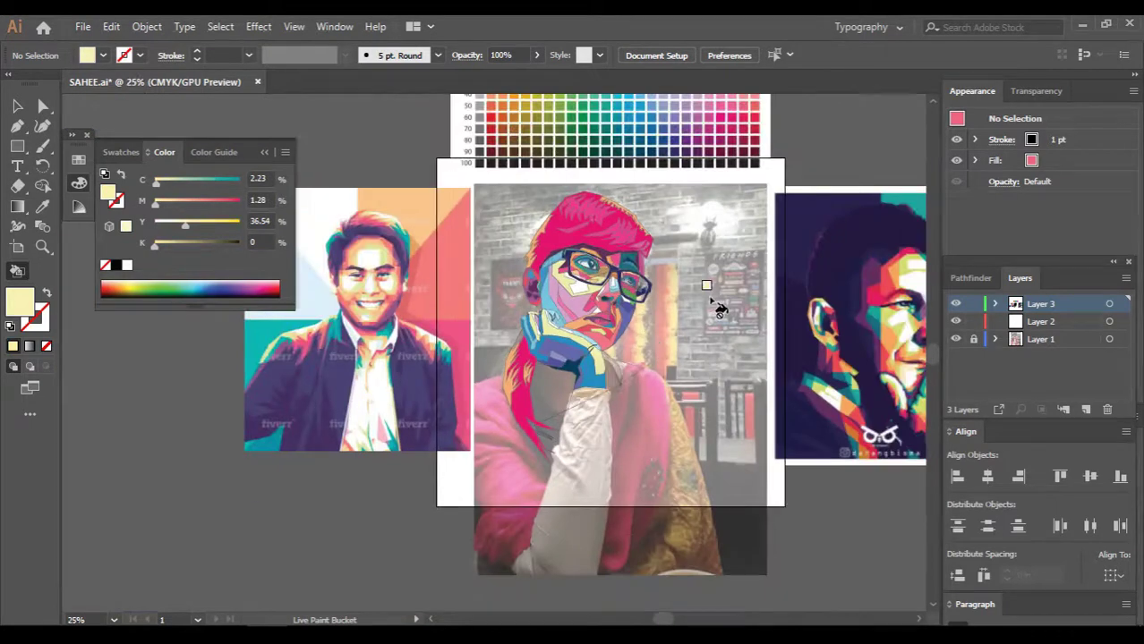
scroll(682, 269, "up", 1)
key("v")
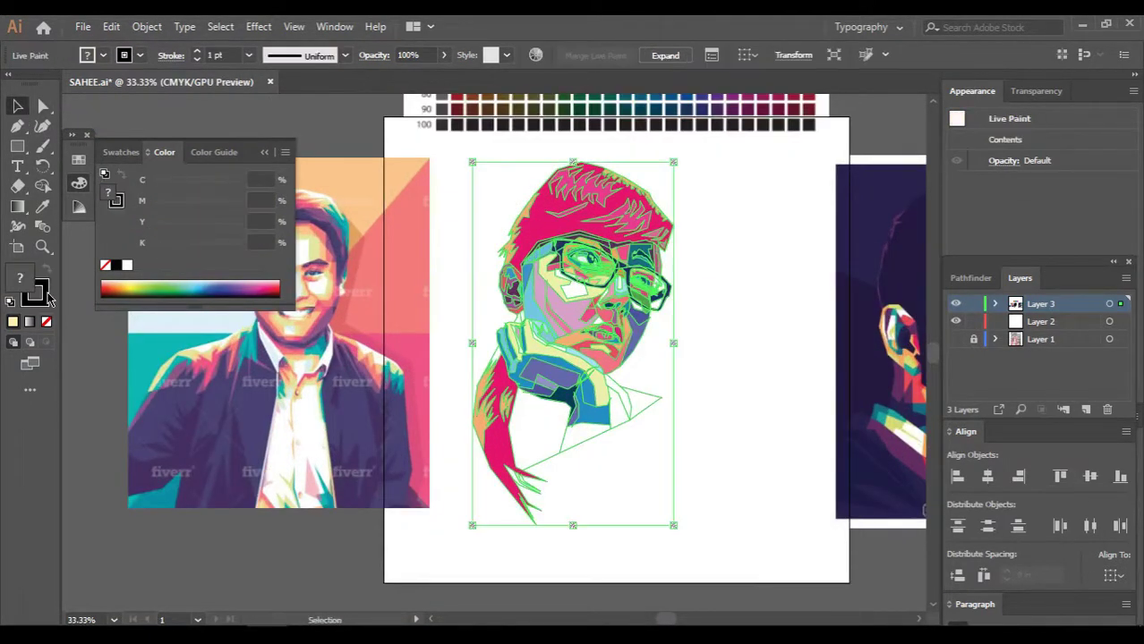
left_click(727, 246)
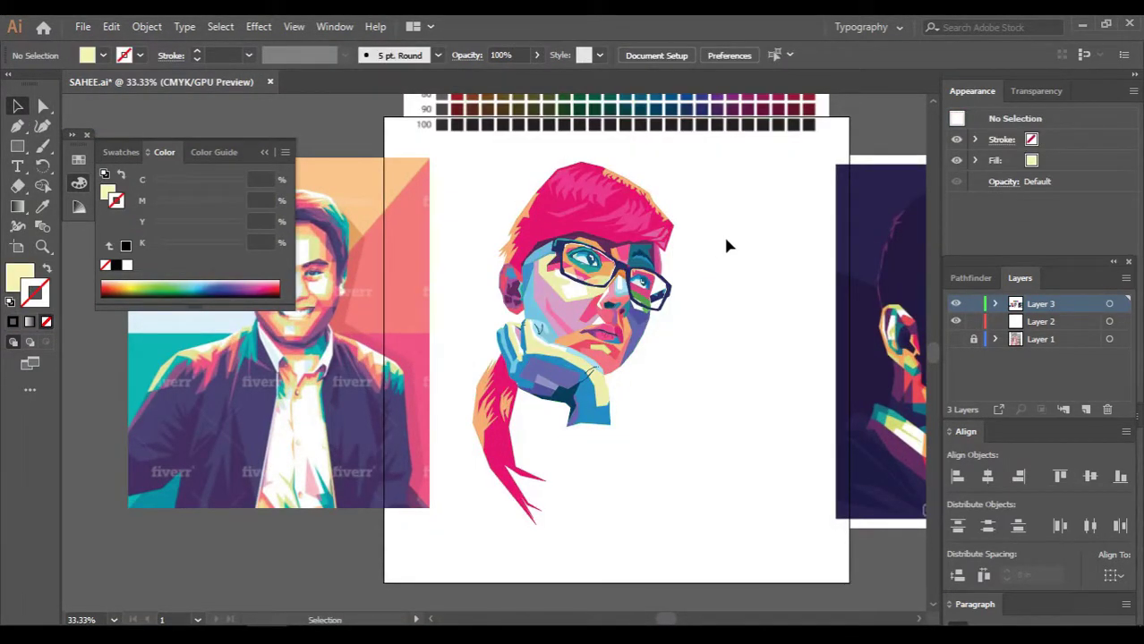
left_click(667, 287)
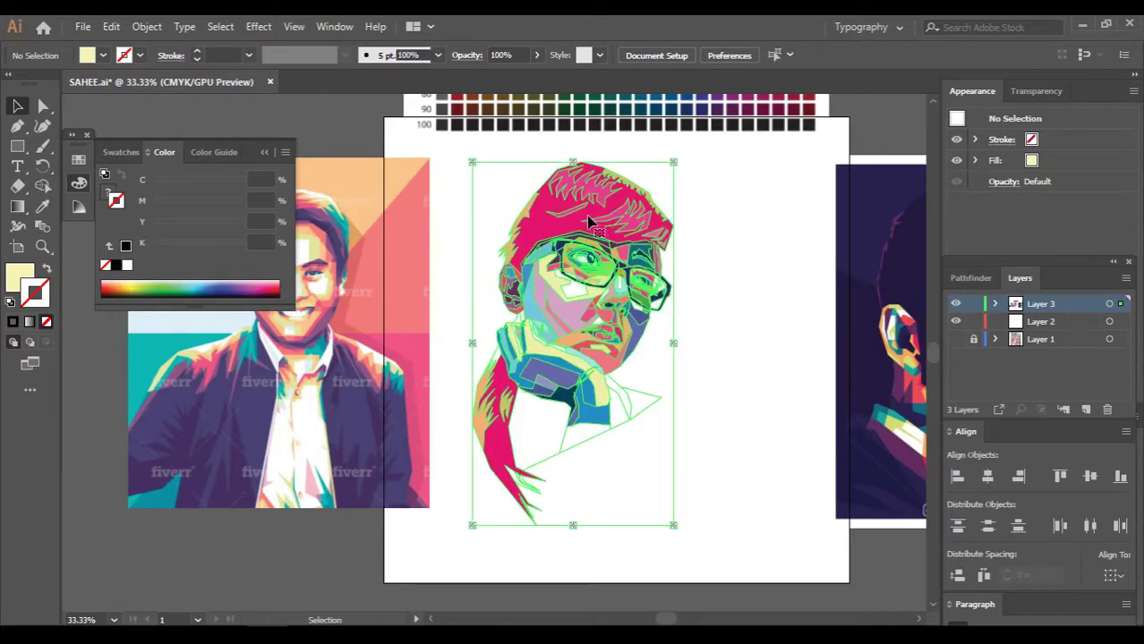
key("k")
scroll(568, 254, "up", 5)
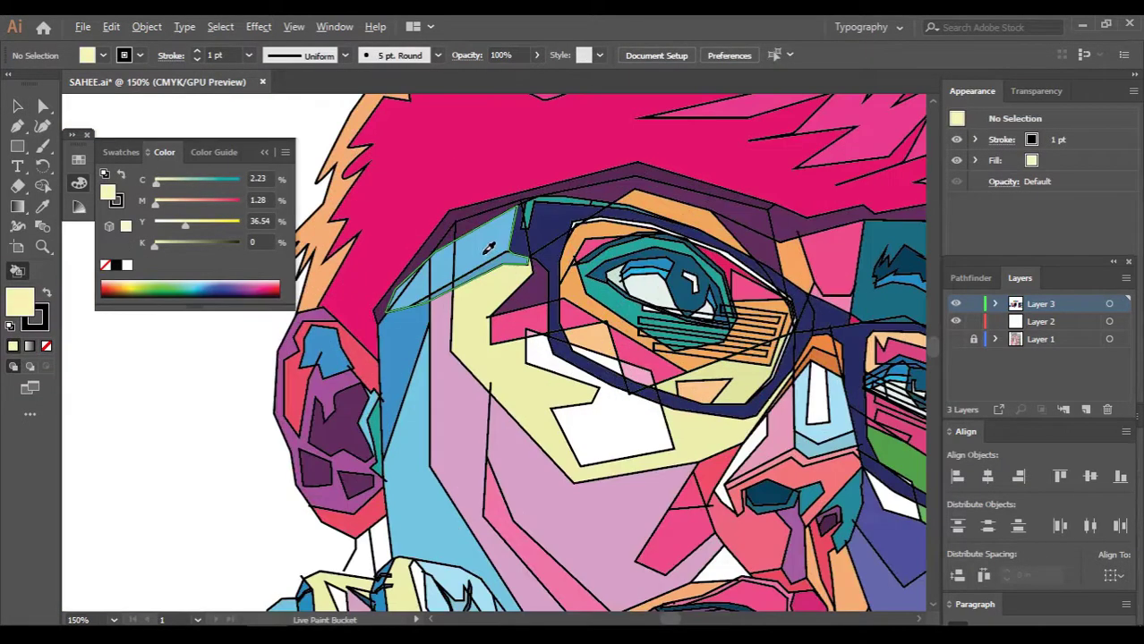
left_click(419, 269, "alt")
double_click(20, 302)
left_click(1127, 310)
left_click(444, 269)
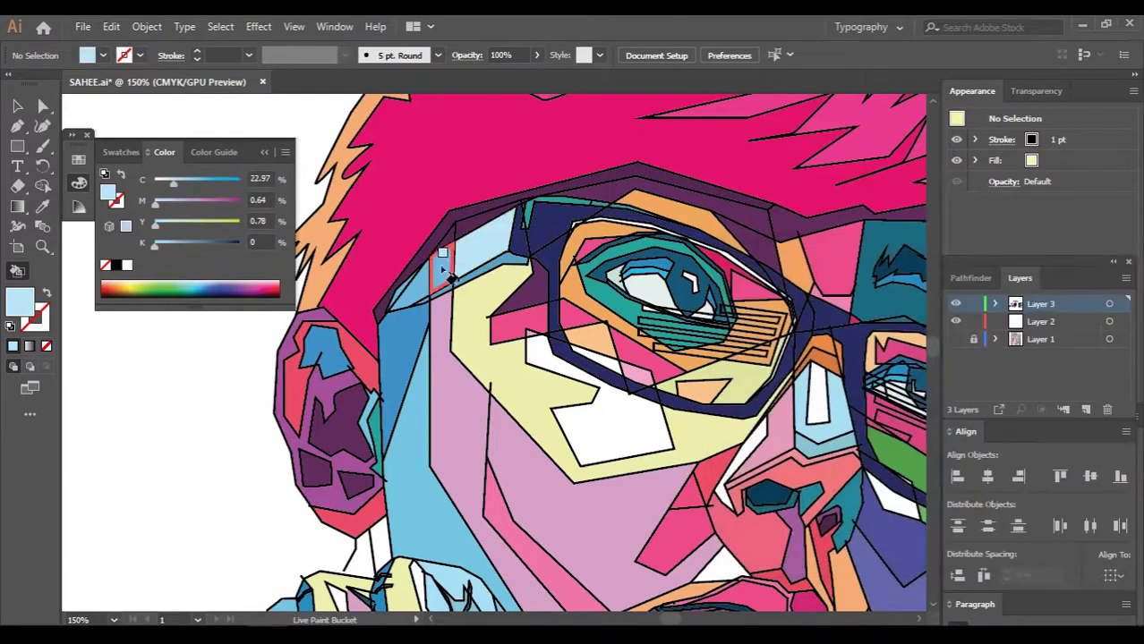
scroll(400, 286, "down", 5)
scroll(806, 192, "up", 5)
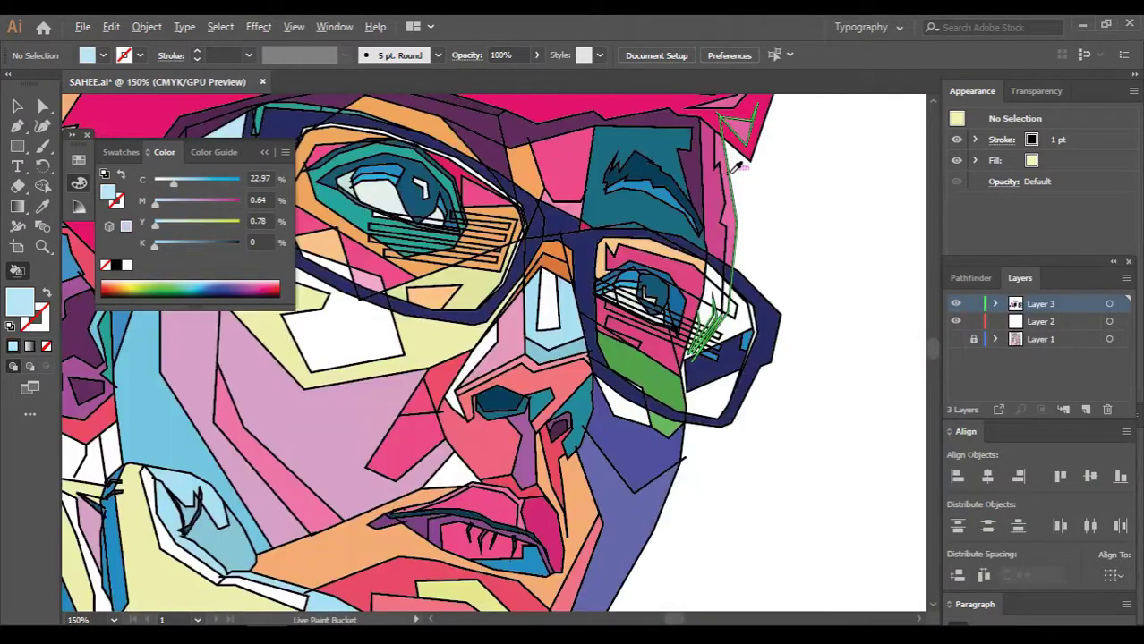
left_click(699, 346, "alt")
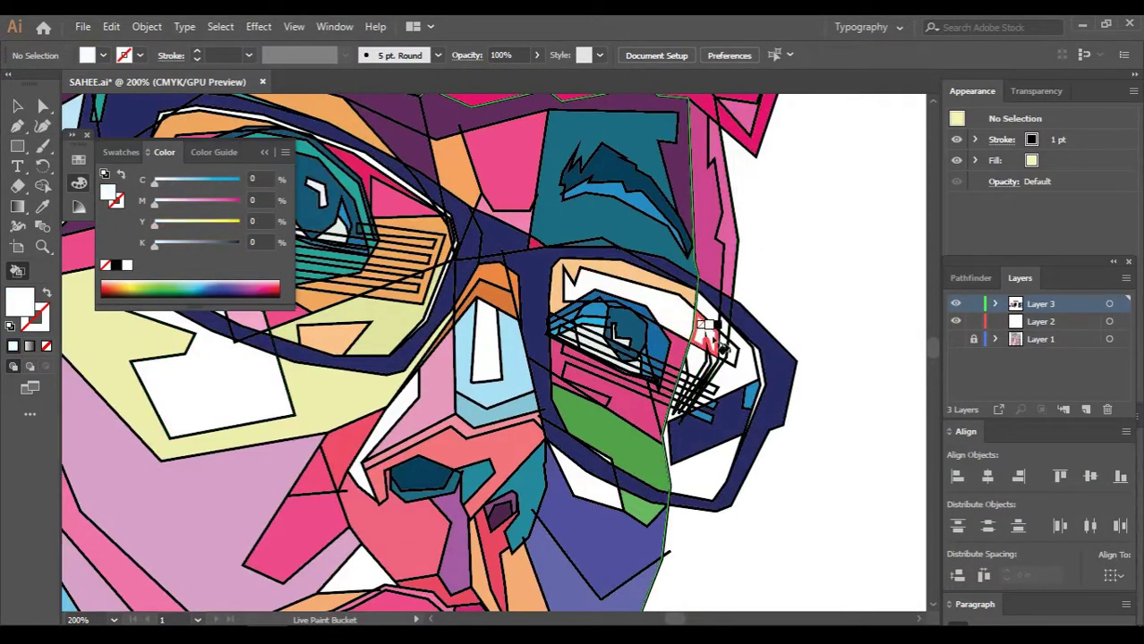
left_click(18, 107)
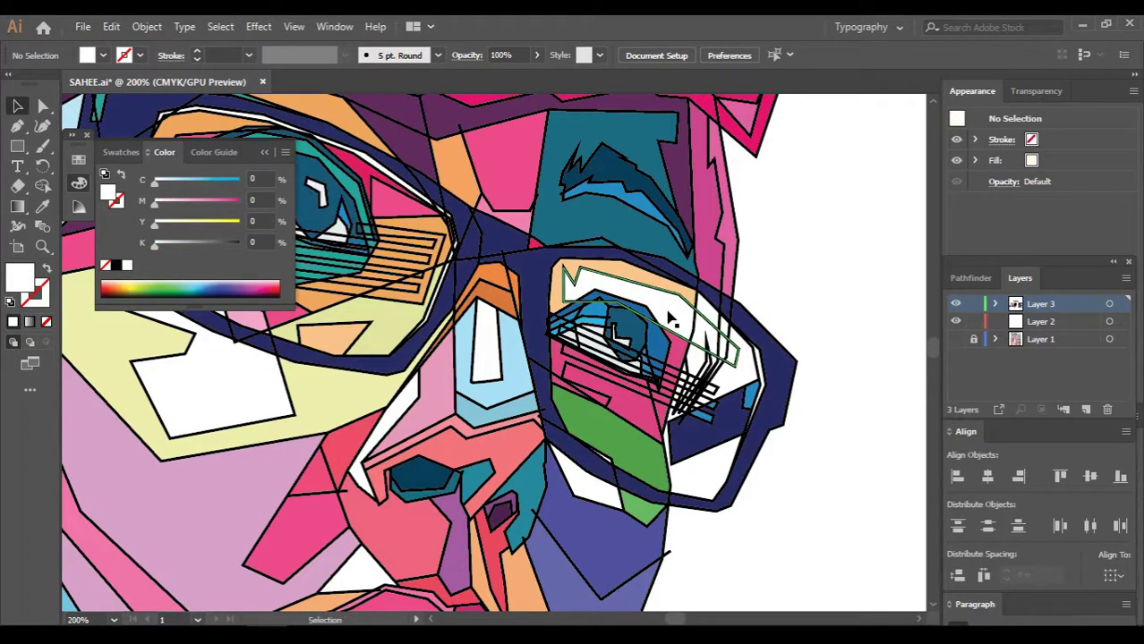
scroll(799, 317, "down", 2)
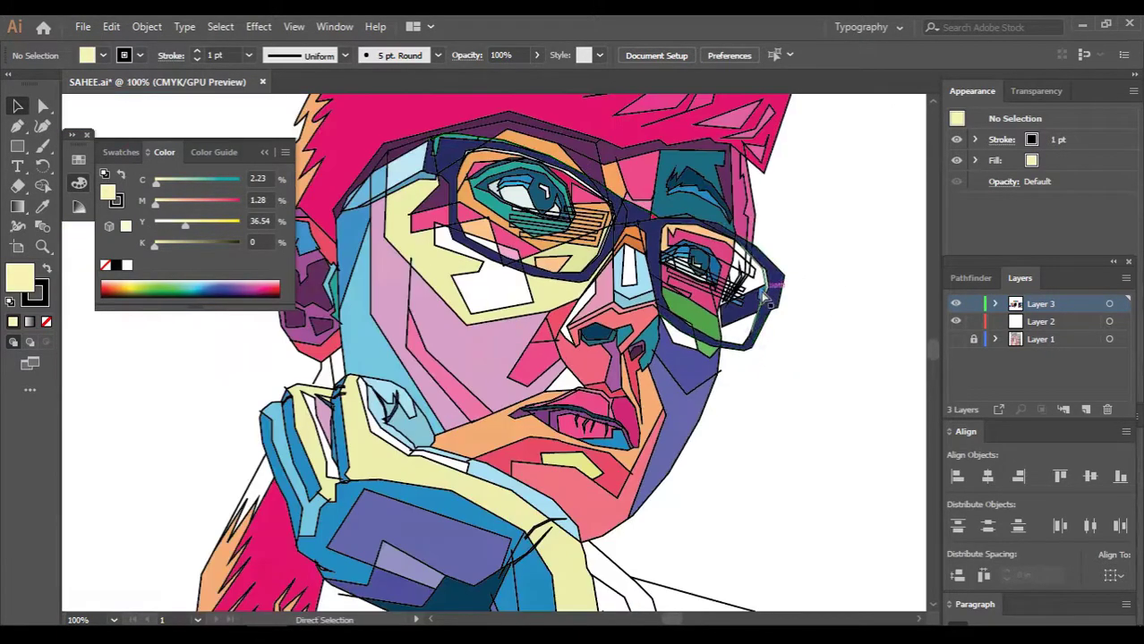
scroll(796, 277, "down", 1)
scroll(793, 242, "down", 1)
scroll(796, 215, "down", 1)
scroll(466, 215, "up", 1)
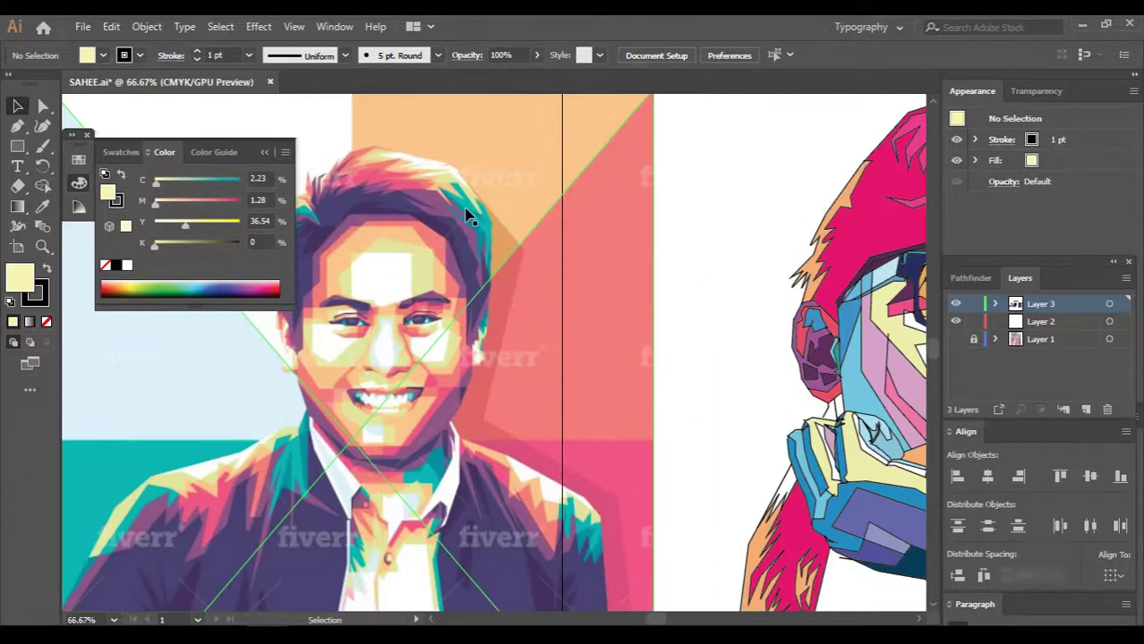
Try a green-teal sampled from the reference on a hair region, then repaint it pink
left_click(487, 218, "alt")
scroll(488, 218, "right", 3)
scroll(716, 178, "up", 1)
scroll(806, 140, "down", 1)
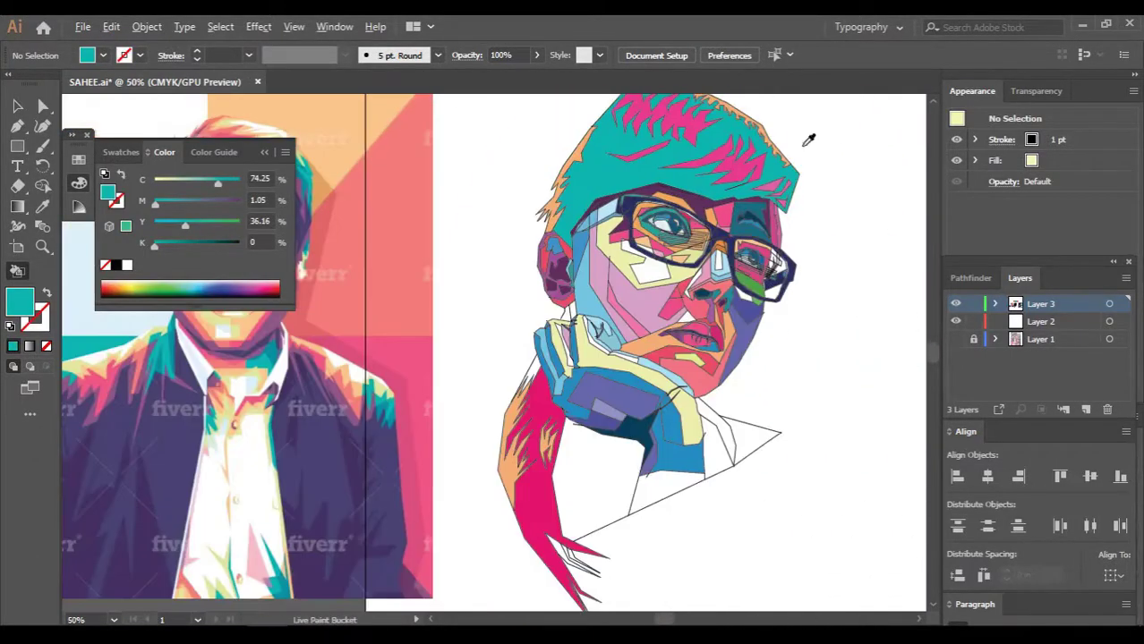
scroll(627, 197, "up", 1)
scroll(319, 258, "up", 3)
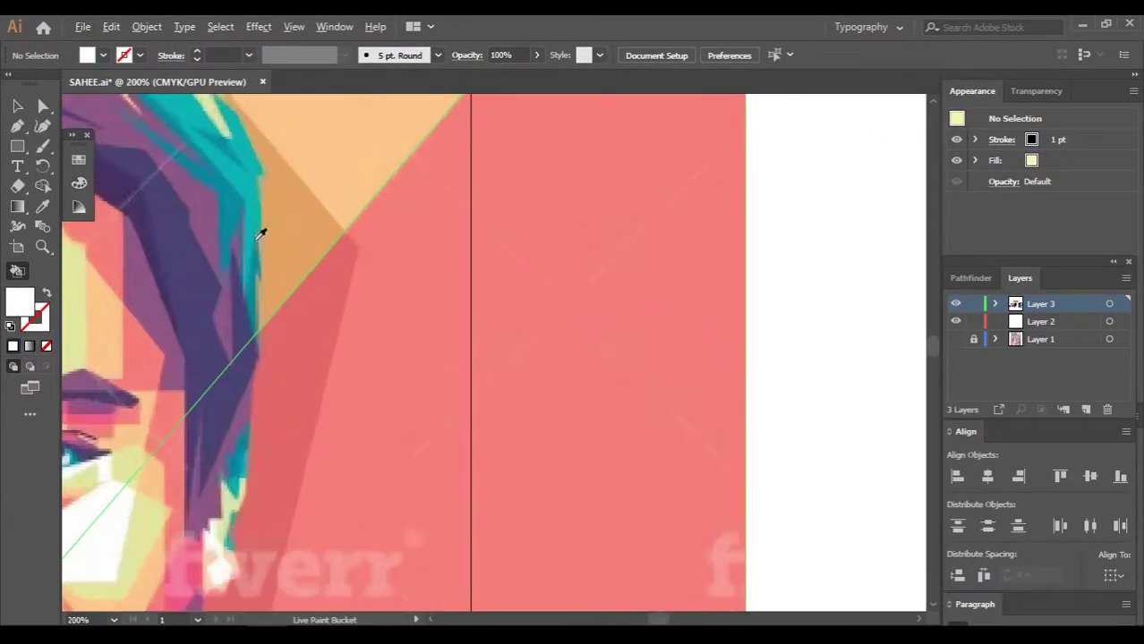
left_click(259, 230, "alt")
scroll(259, 230, "down", 4)
left_click(896, 147, "alt")
left_click(438, 179)
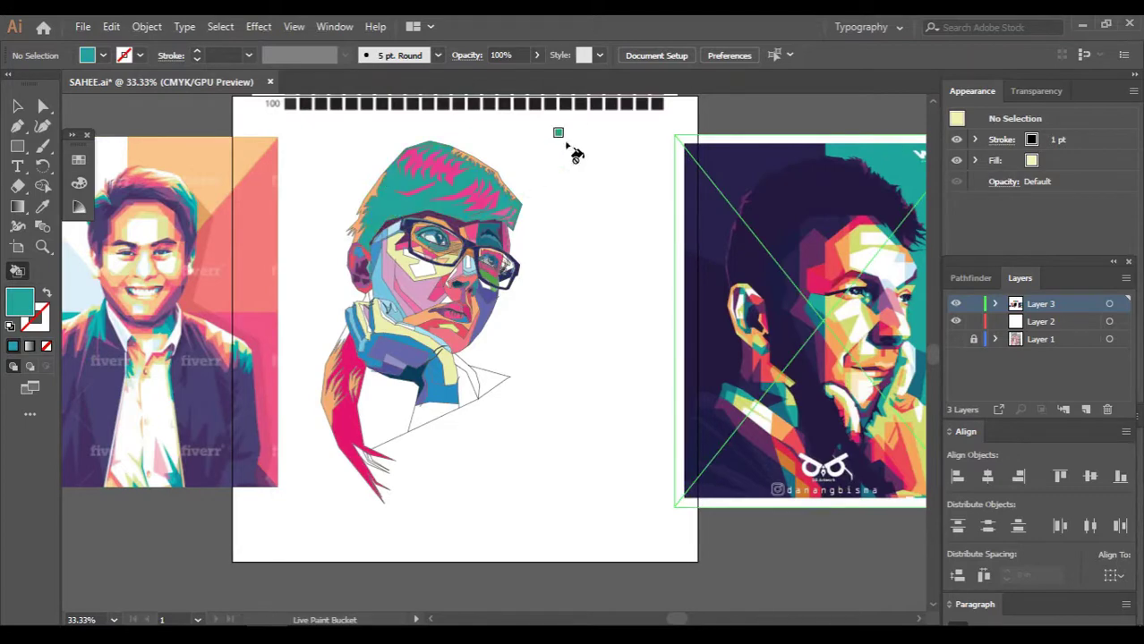
left_click(379, 209)
scroll(591, 161, "up", 1)
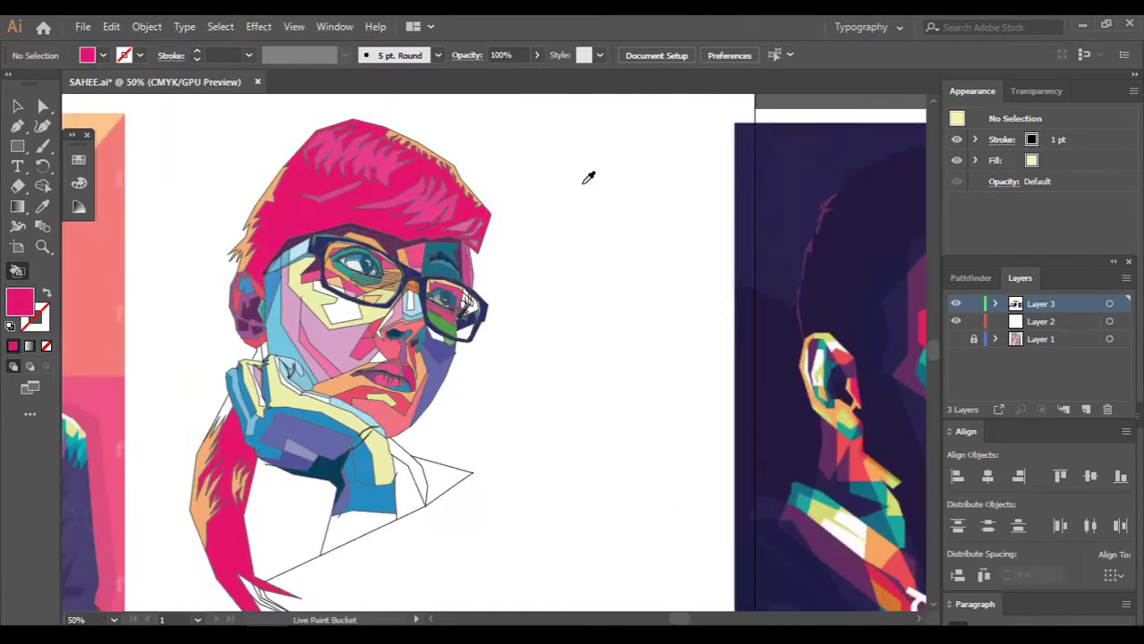
scroll(600, 183, "down", 2)
scroll(613, 186, "up", 3)
scroll(435, 326, "down", 2)
scroll(439, 280, "up", 1)
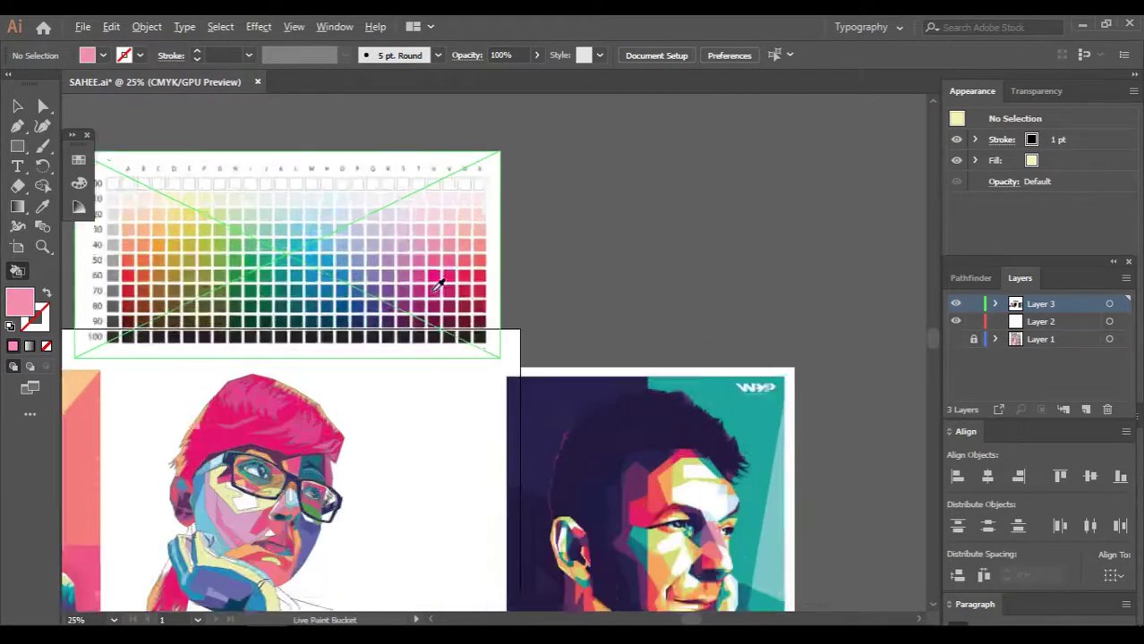
Sample a pink and a deeper red from the colour chart
left_click(440, 281, "alt")
scroll(440, 281, "up", 2)
left_click(89, 555)
scroll(255, 421, "down", 3)
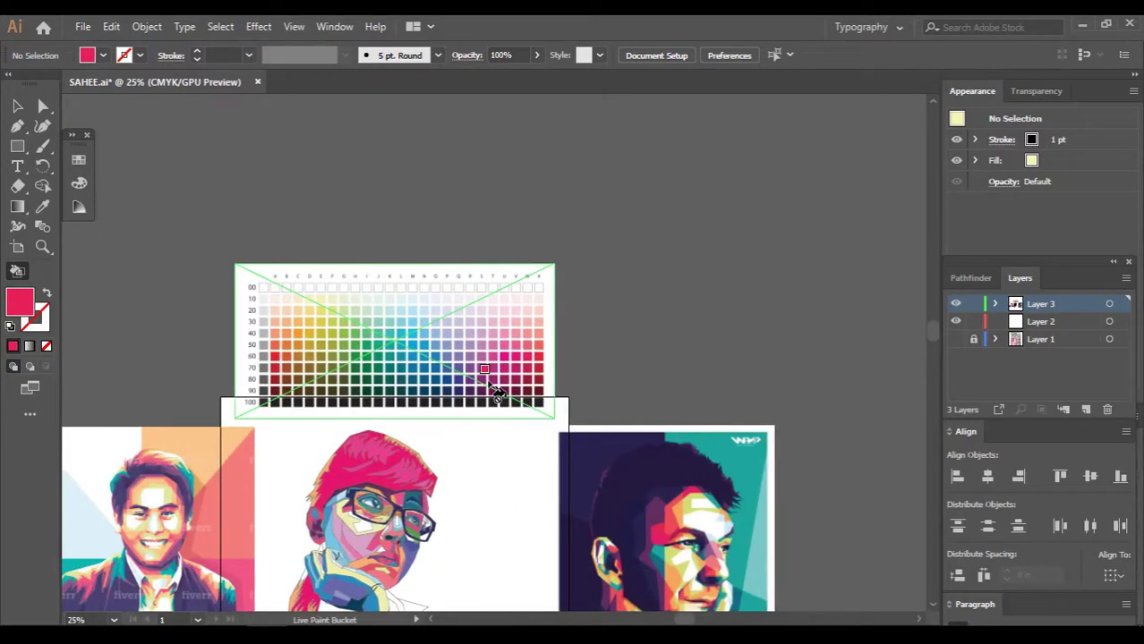
scroll(497, 393, "up", 1)
scroll(447, 434, "up", 2)
scroll(439, 342, "down", 1)
scroll(438, 343, "up", 1)
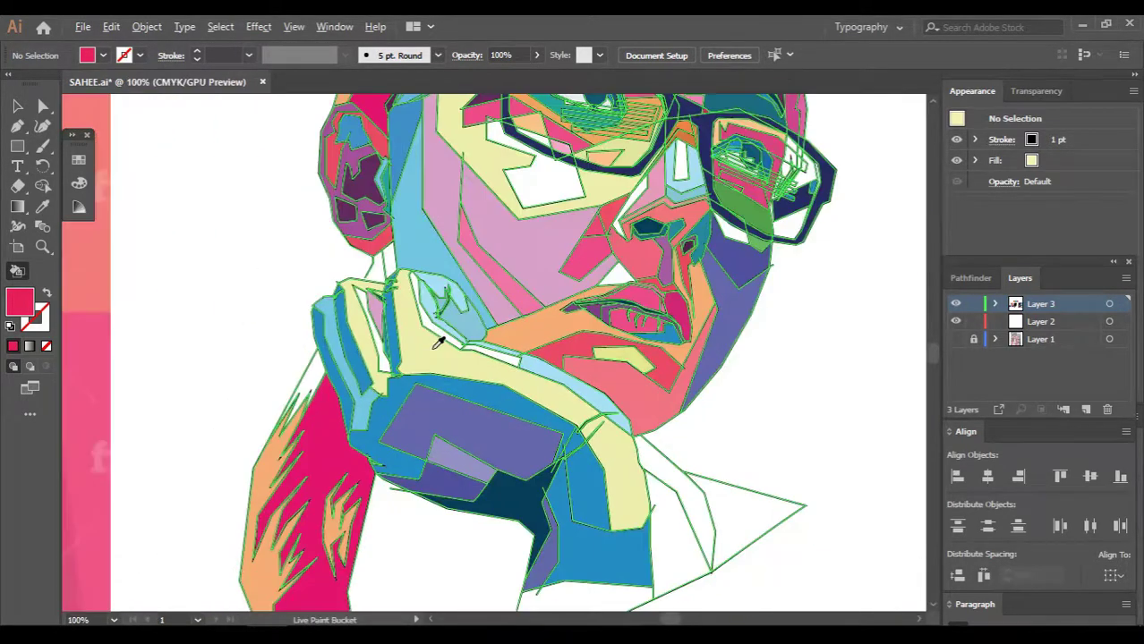
scroll(438, 343, "down", 2)
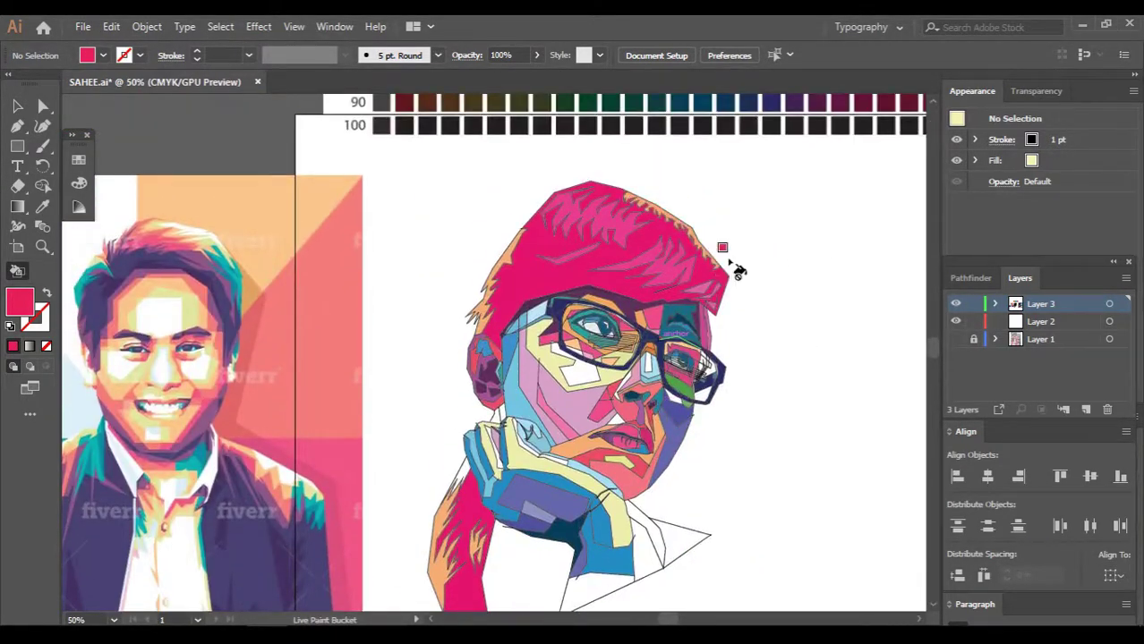
scroll(733, 269, "up", 3)
scroll(707, 358, "down", 2)
scroll(693, 389, "up", 2)
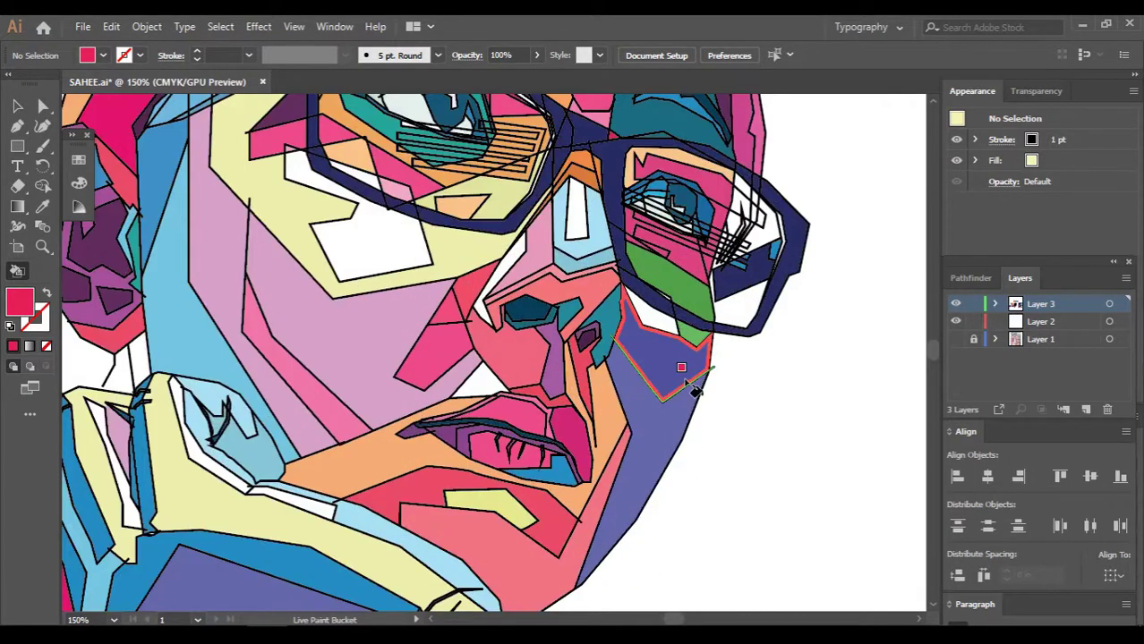
Set the paint fill to orange with no stroke, ready for the Live Paint Bucket
double_click(22, 309)
left_click(1115, 310)
scroll(898, 383, "down", 2)
key("v")
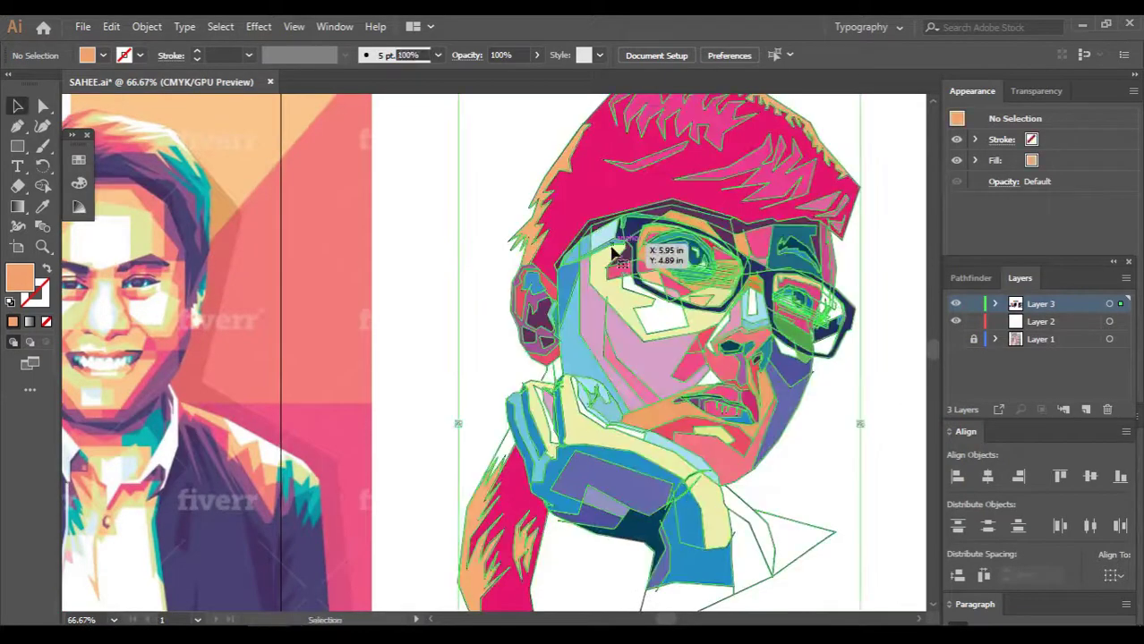
left_click(78, 183)
scroll(766, 289, "down", 2)
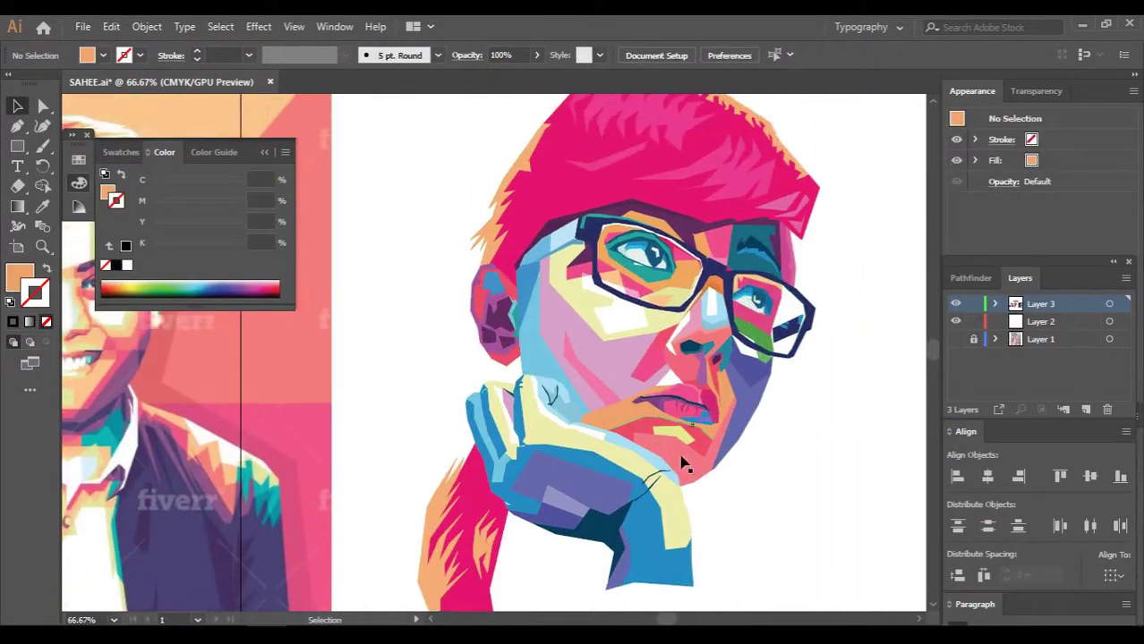
scroll(683, 464, "up", 3)
scroll(649, 504, "down", 4)
scroll(722, 319, "down", 2)
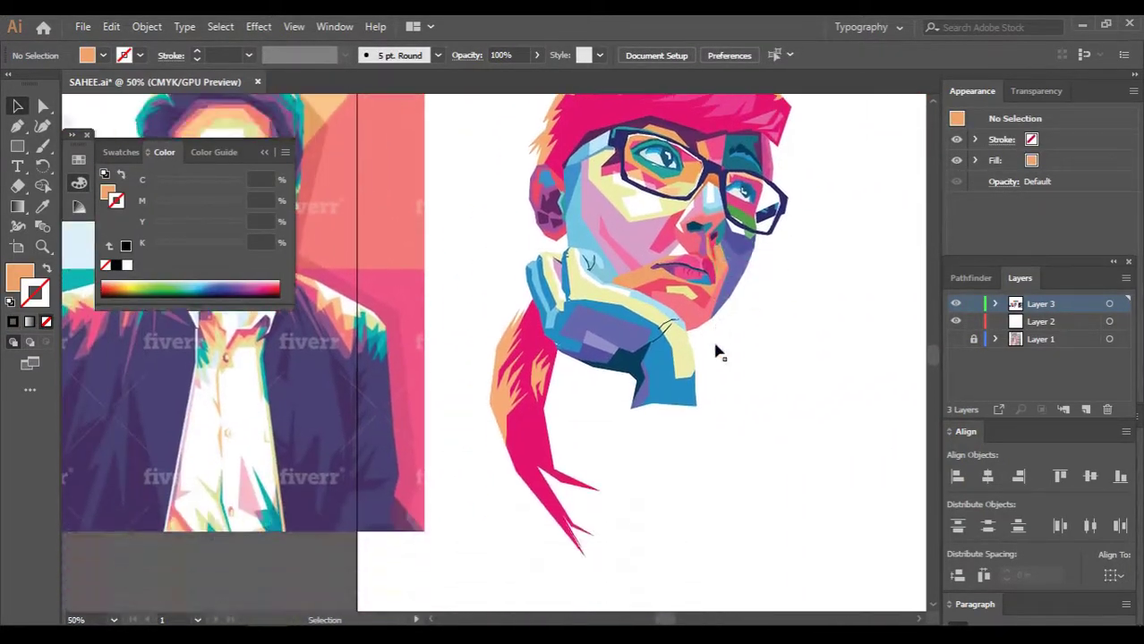
scroll(716, 352, "up", 1)
scroll(752, 334, "down", 2)
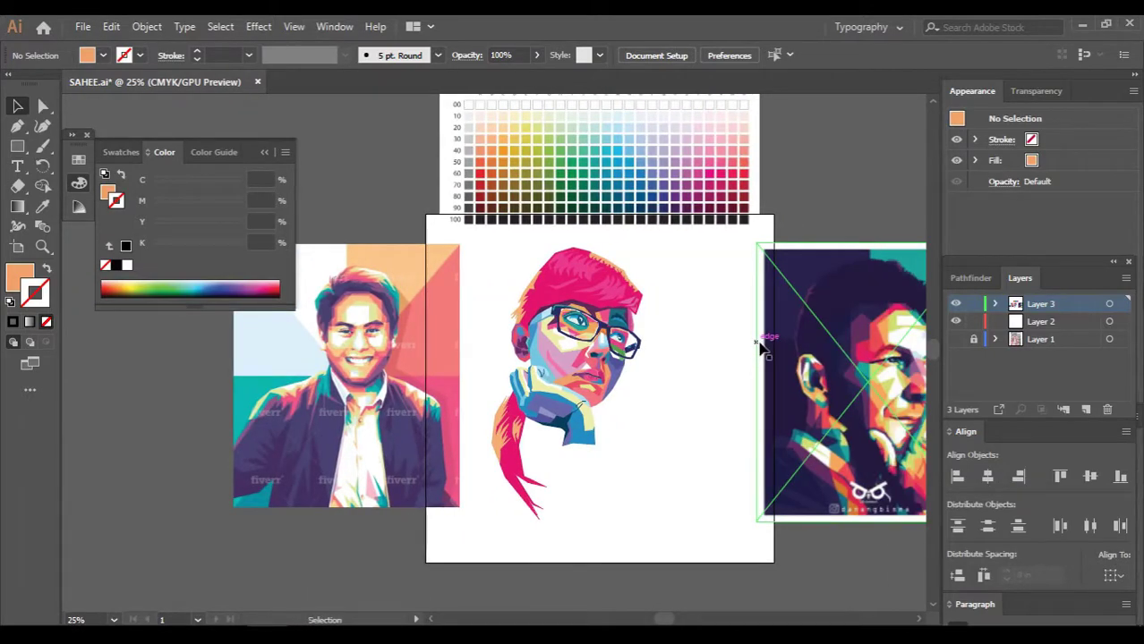
key("k")
scroll(470, 362, "up", 3)
scroll(664, 263, "down", 1)
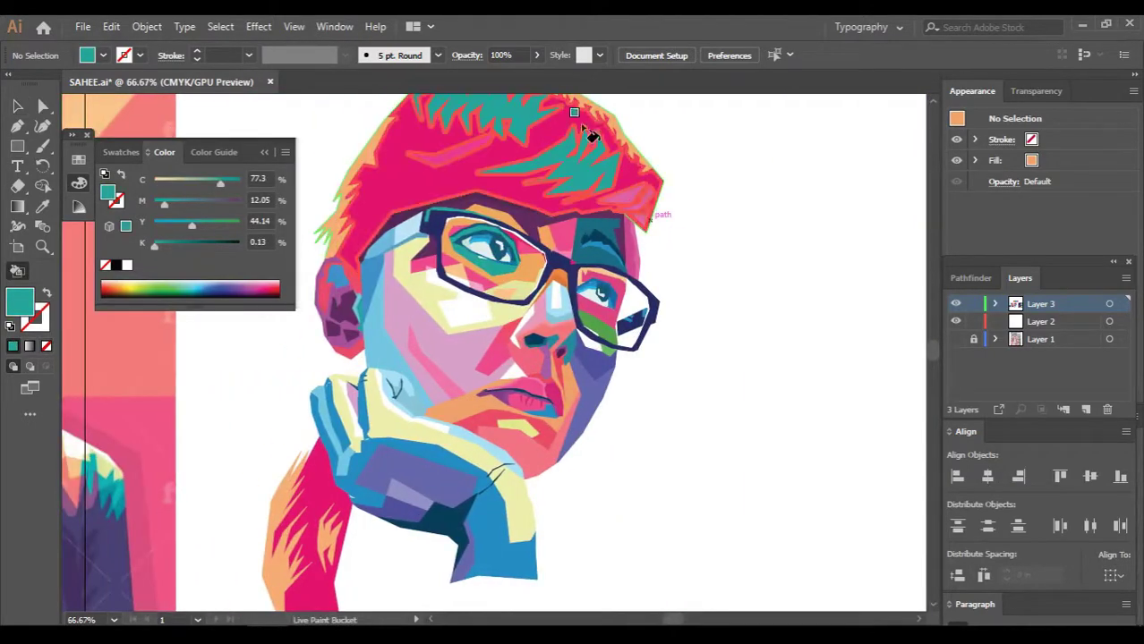
scroll(614, 127, "up", 3)
scroll(712, 450, "down", 3)
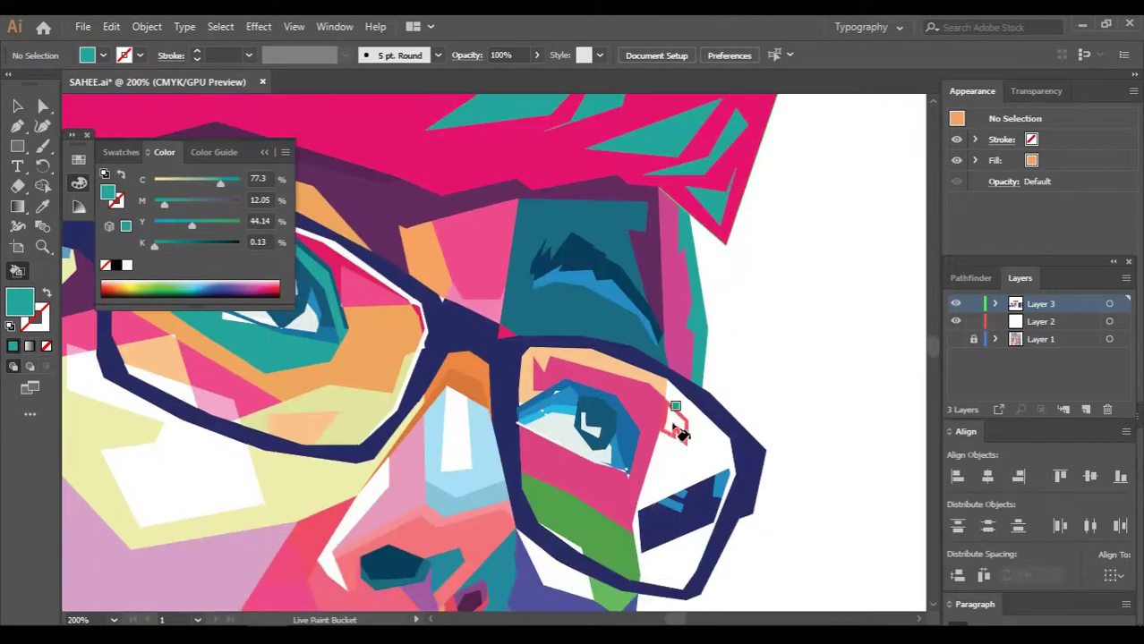
scroll(582, 183, "down", 5)
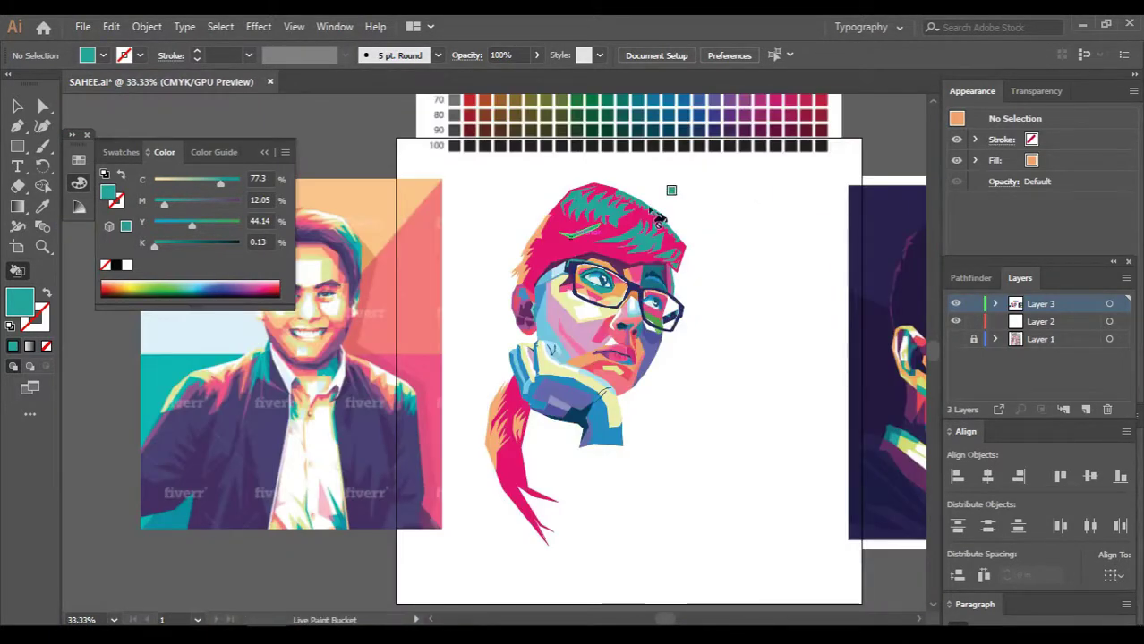
scroll(658, 219, "up", 5)
Repaint the teal hair strands peach
left_click(787, 237, "alt")
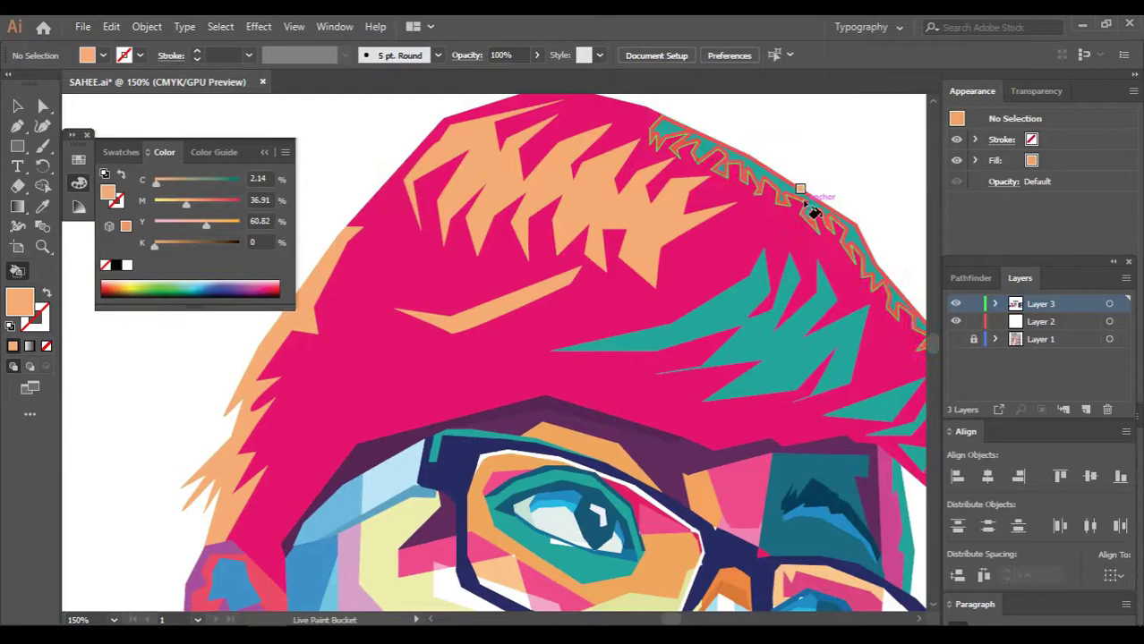
left_click_drag(811, 209, 880, 408)
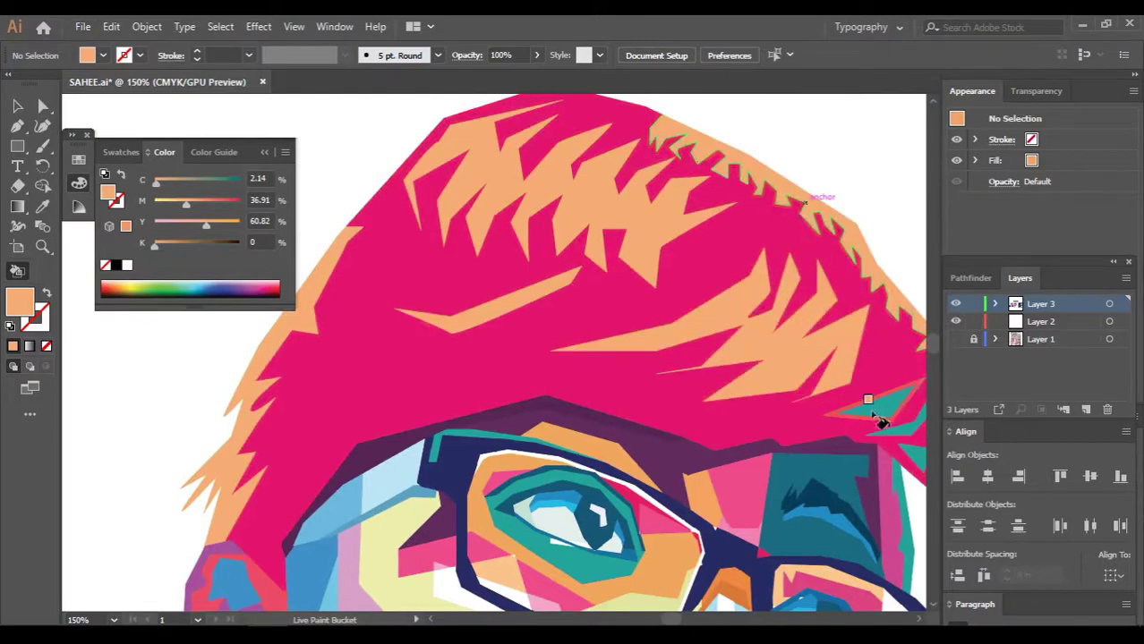
scroll(880, 408, "down", 2)
scroll(796, 421, "down", 2)
scroll(542, 377, "down", 2)
scroll(523, 378, "up", 5)
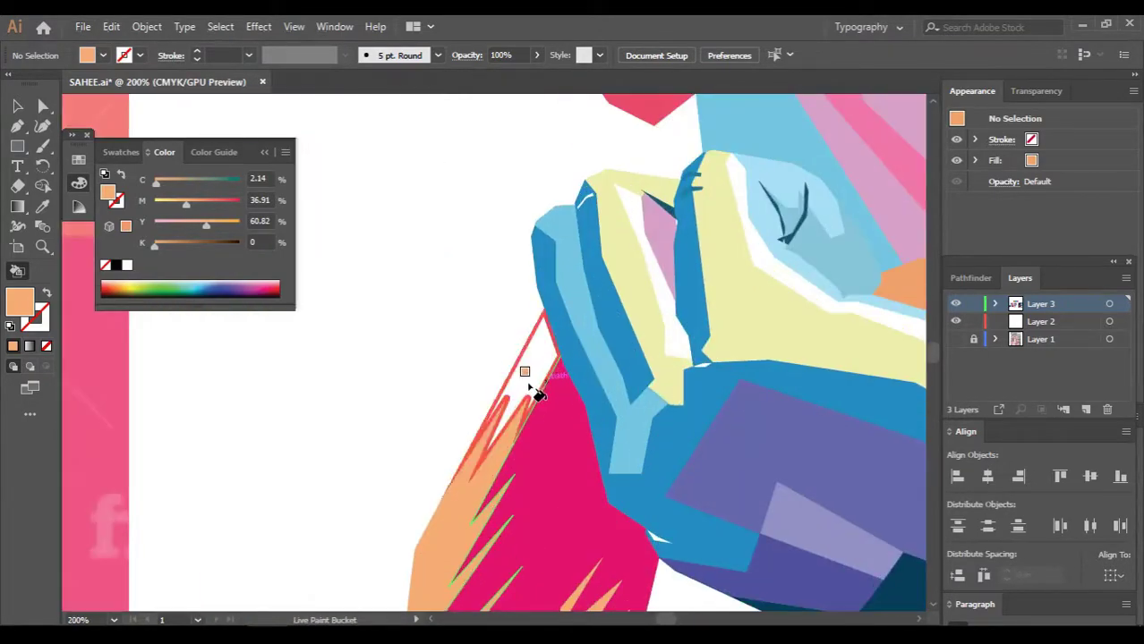
scroll(523, 378, "down", 5)
scroll(845, 322, "down", 1)
scroll(842, 320, "up", 1)
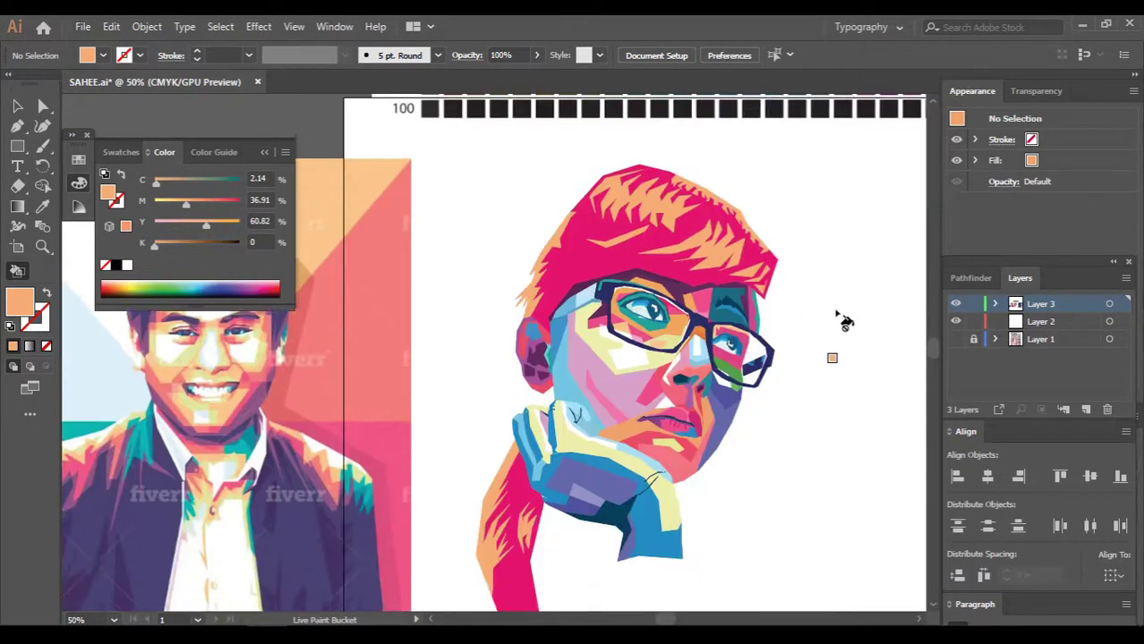
scroll(702, 332, "up", 3)
scroll(763, 303, "down", 2)
scroll(762, 304, "up", 3)
Sample the lip pink, nose purple, lip purple and dark teal lip-line colours
left_click(439, 396, "alt")
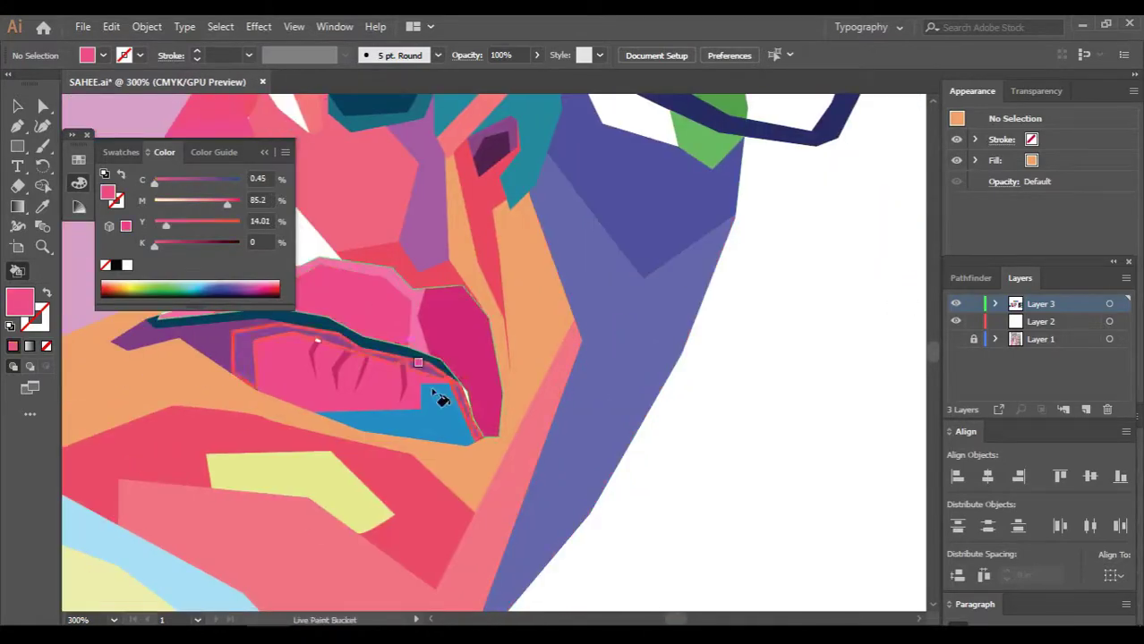
scroll(707, 294, "down", 4)
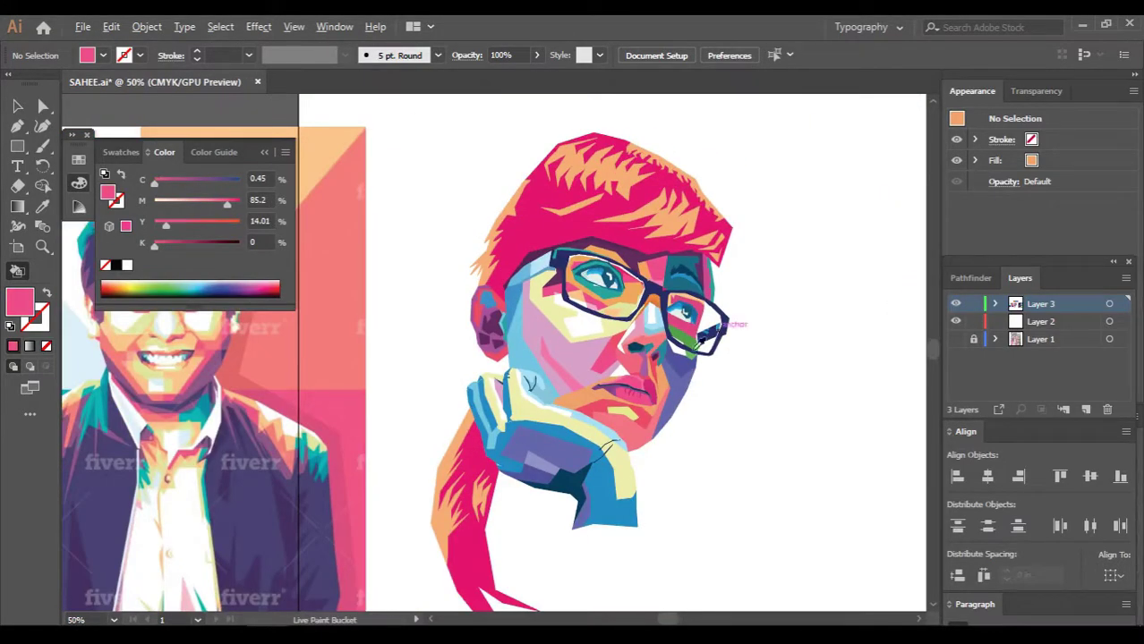
scroll(689, 345, "up", 4)
left_click(677, 352, "alt")
scroll(677, 352, "down", 3)
scroll(626, 349, "down", 1)
scroll(588, 347, "up", 3)
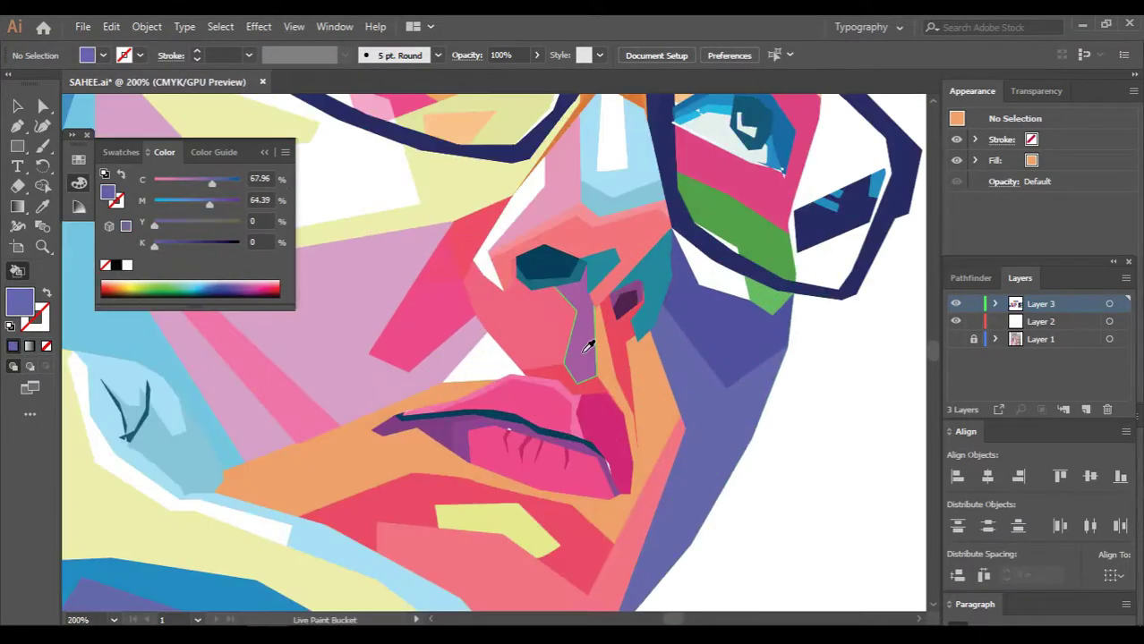
scroll(680, 293, "down", 2)
scroll(876, 264, "down", 1)
scroll(673, 295, "up", 4)
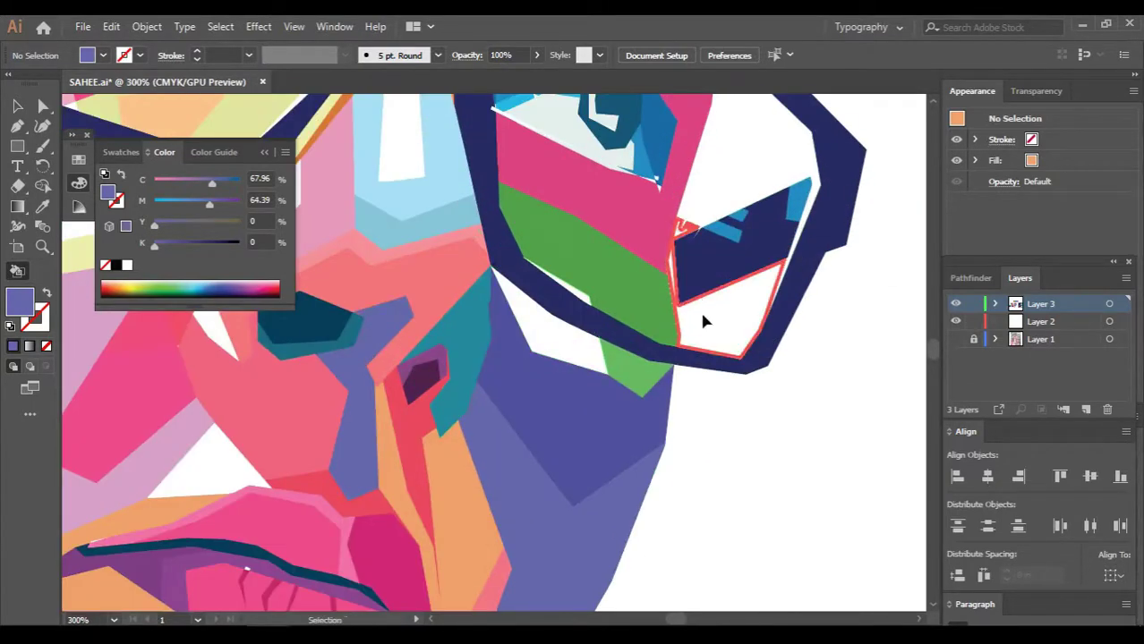
scroll(702, 321, "down", 2)
scroll(478, 315, "up", 2)
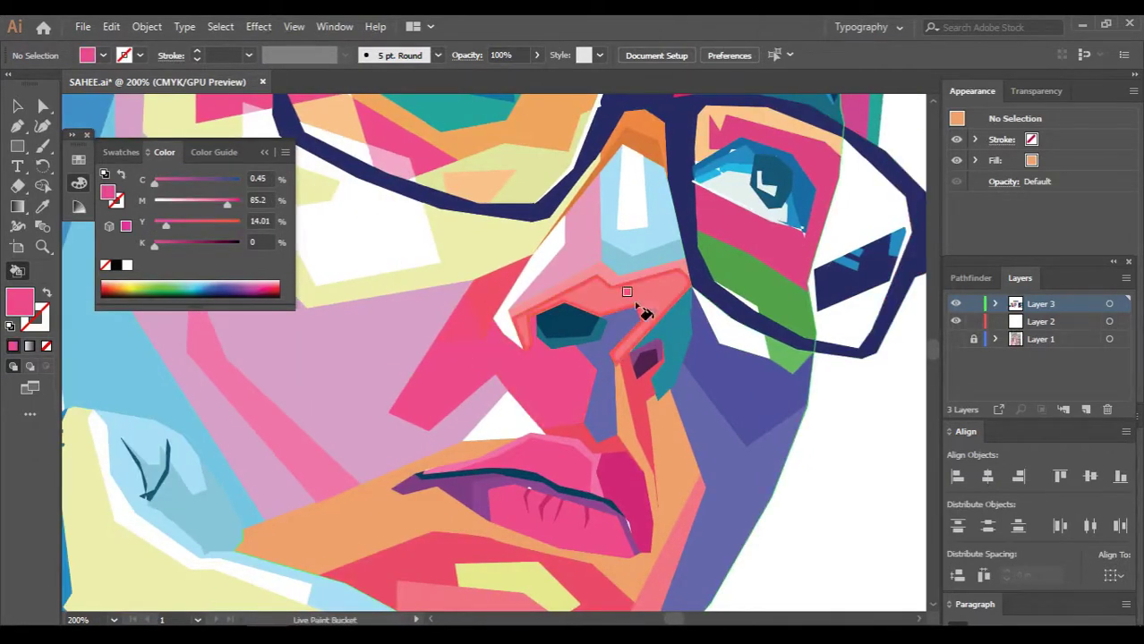
scroll(644, 312, "down", 2)
scroll(832, 219, "down", 1)
scroll(765, 229, "up", 3)
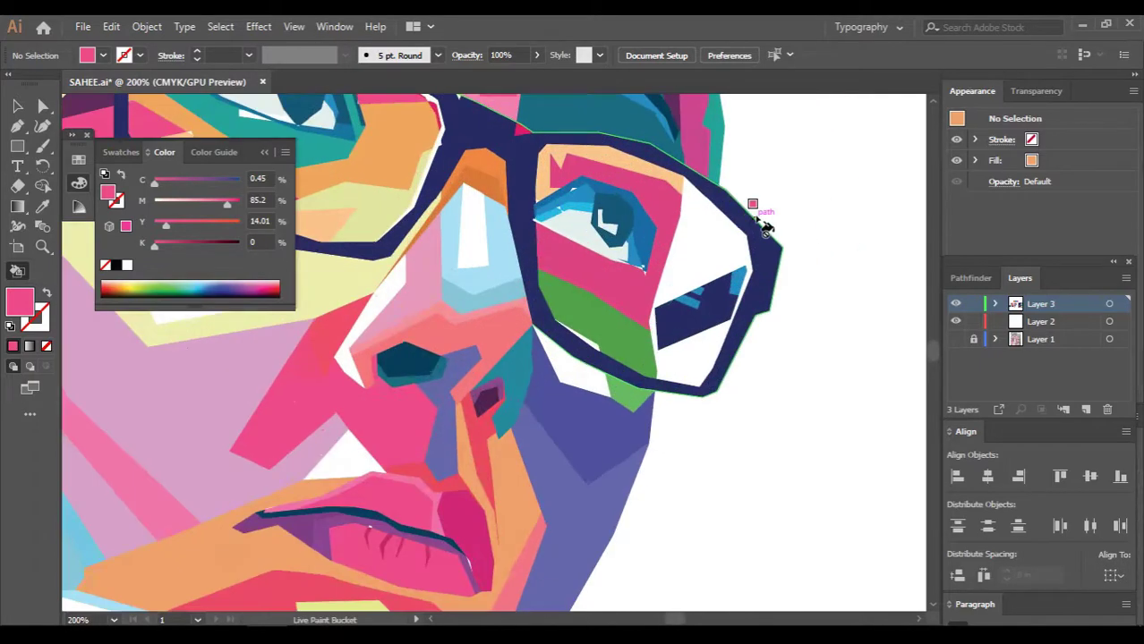
scroll(537, 403, "up", 1)
scroll(455, 491, "up", 3)
left_click(447, 496, "alt")
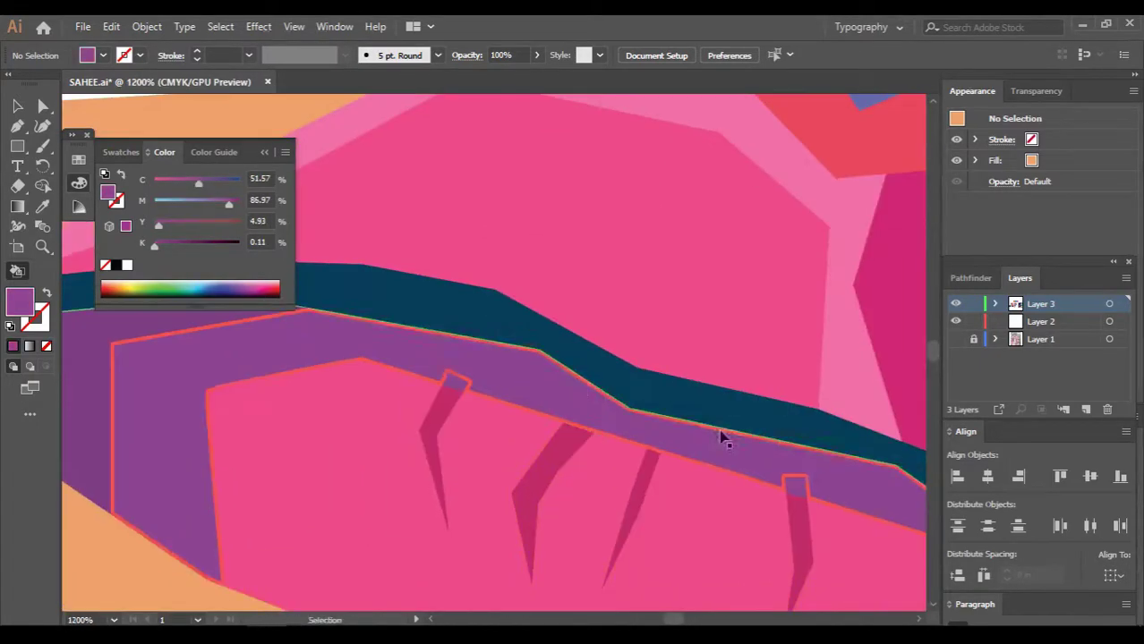
scroll(787, 430, "down", 2)
scroll(832, 424, "up", 3)
left_click(587, 299, "alt")
scroll(680, 285, "down", 3)
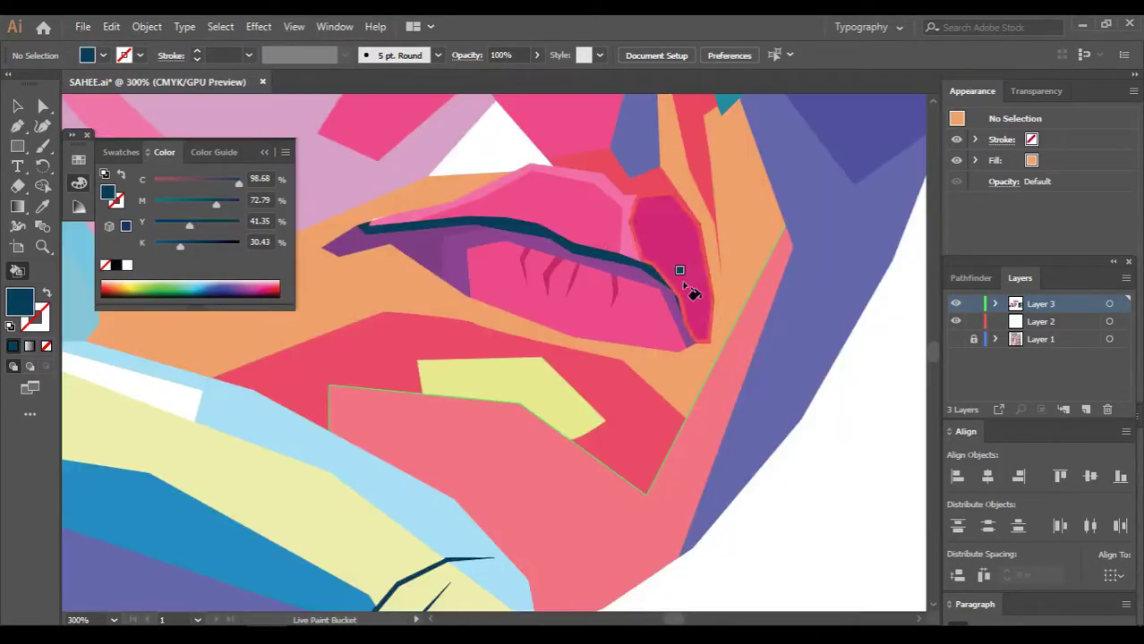
scroll(598, 277, "up", 4)
scroll(580, 294, "down", 3)
scroll(868, 328, "down", 2)
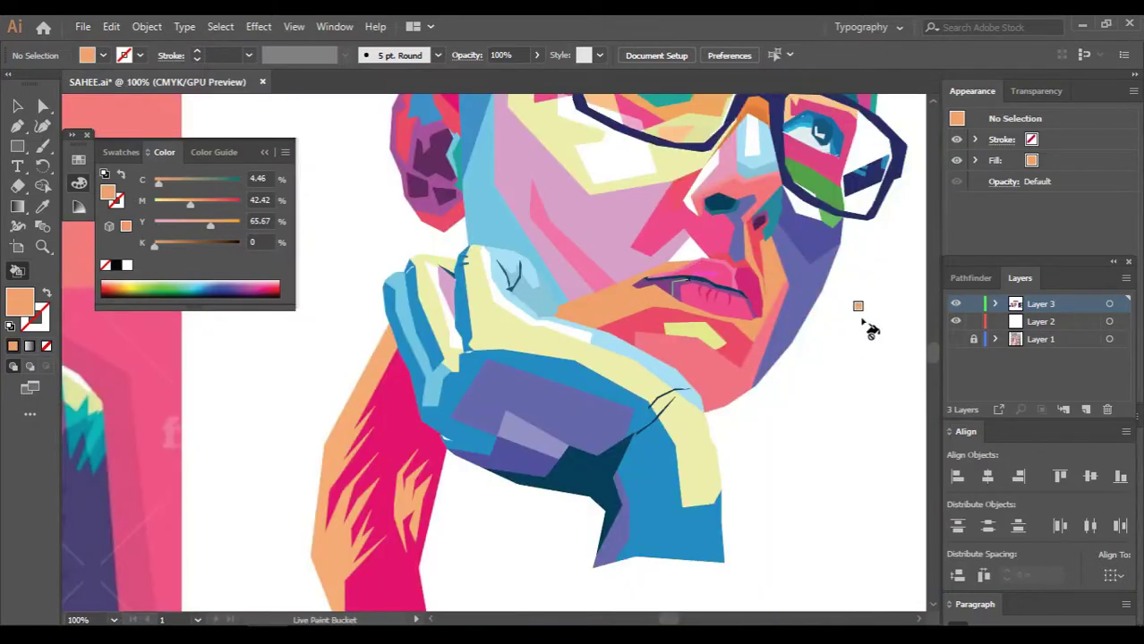
scroll(862, 323, "down", 1)
scroll(862, 322, "up", 3)
scroll(691, 358, "up", 1)
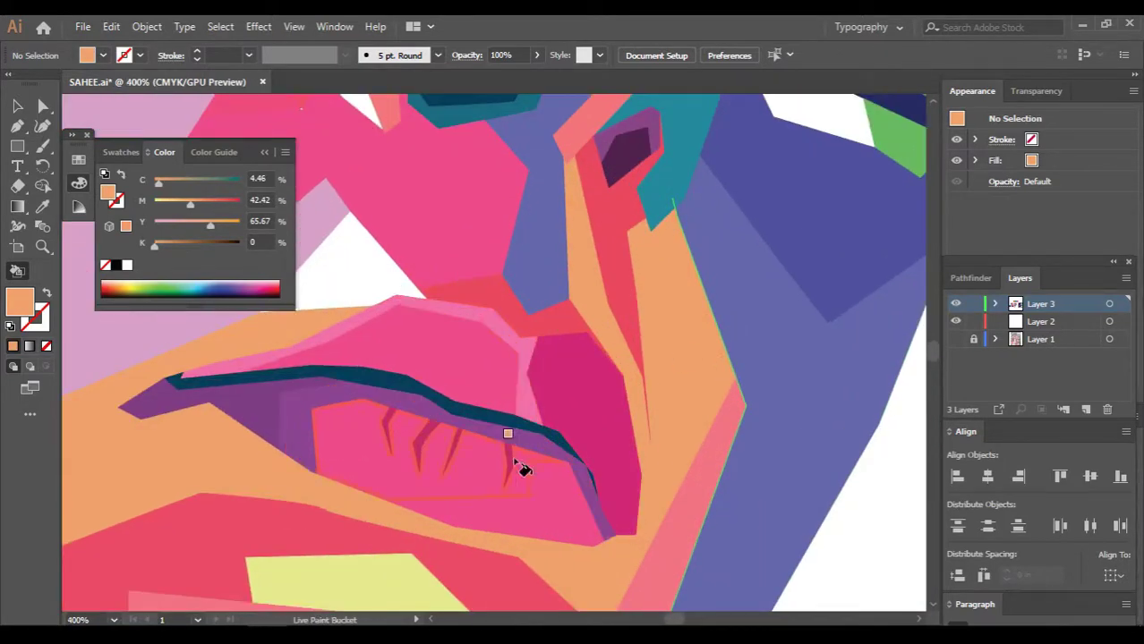
scroll(840, 317, "down", 3)
scroll(840, 316, "down", 2)
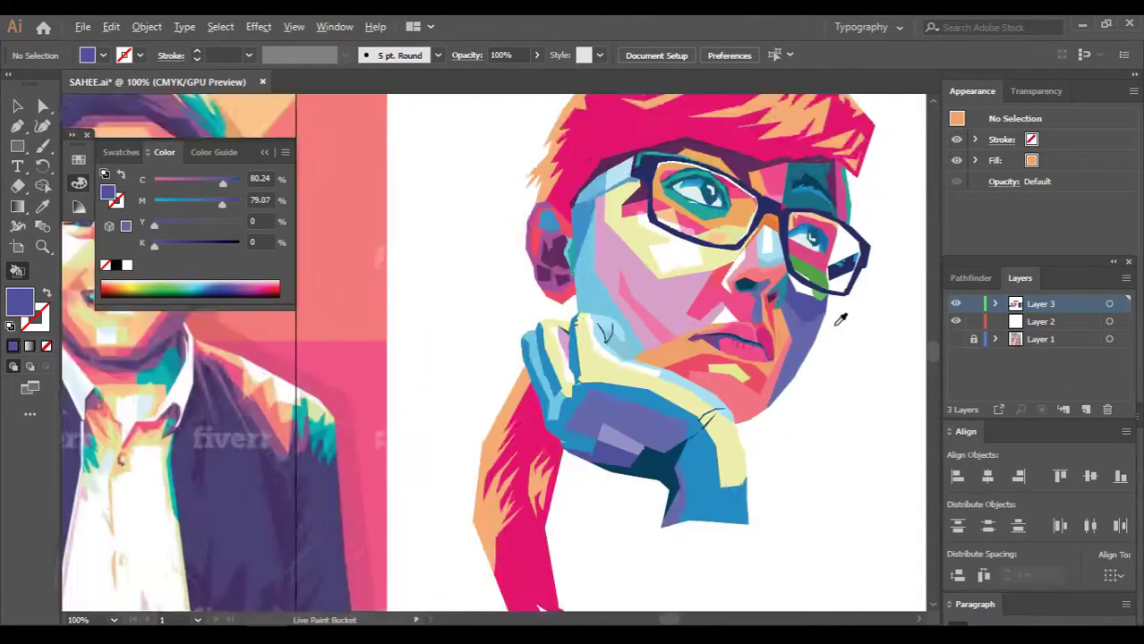
scroll(840, 317, "down", 1)
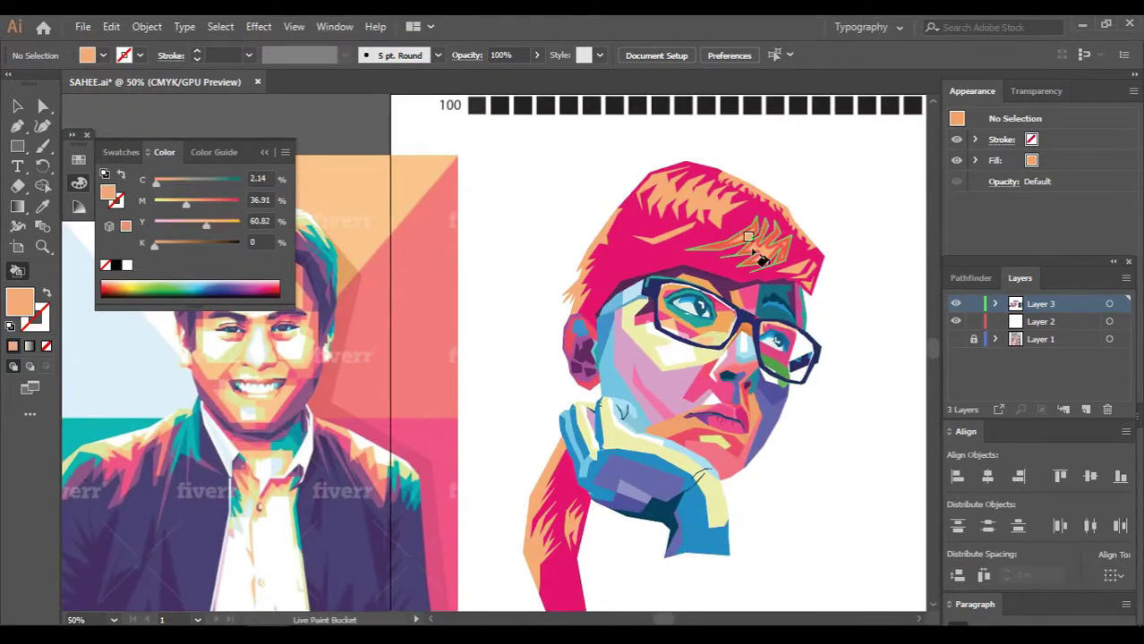
Choose a deeper orange and fill two hair strands with light orange
double_click(25, 305)
left_click(850, 311)
left_click(1113, 307)
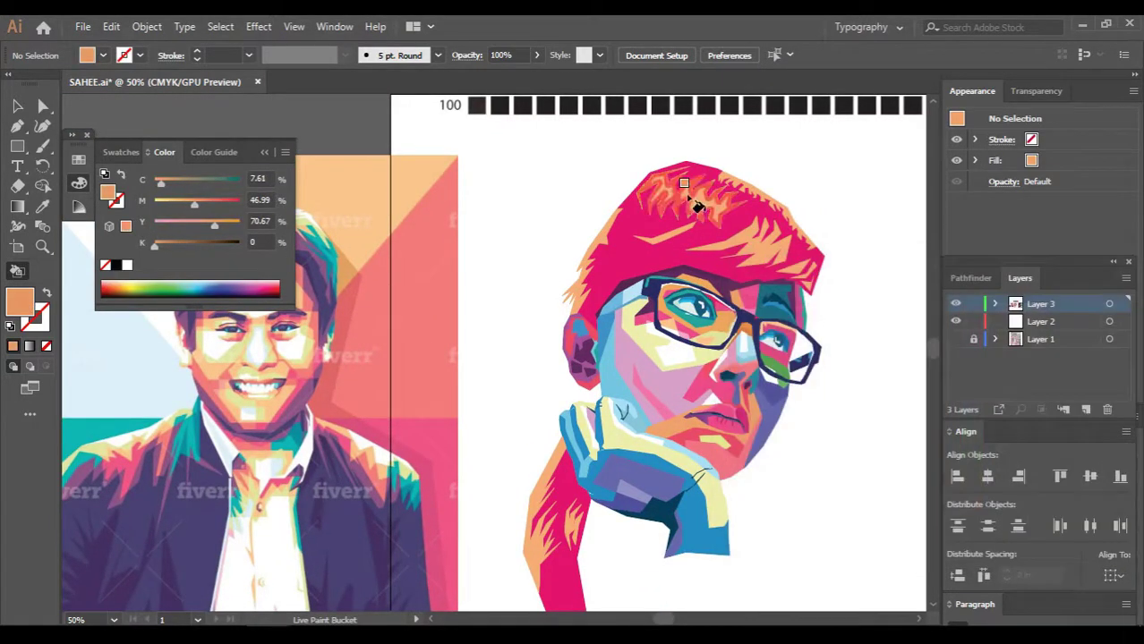
left_click(974, 340)
scroll(760, 408, "up", 4)
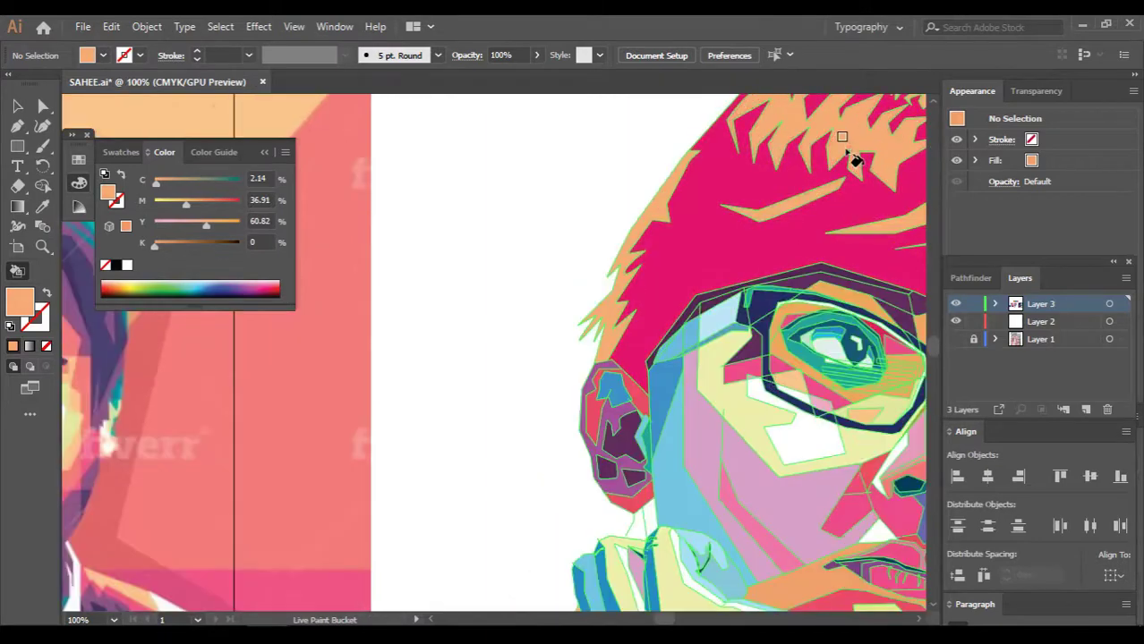
left_click(796, 218, "alt")
scroll(814, 220, "right", 3)
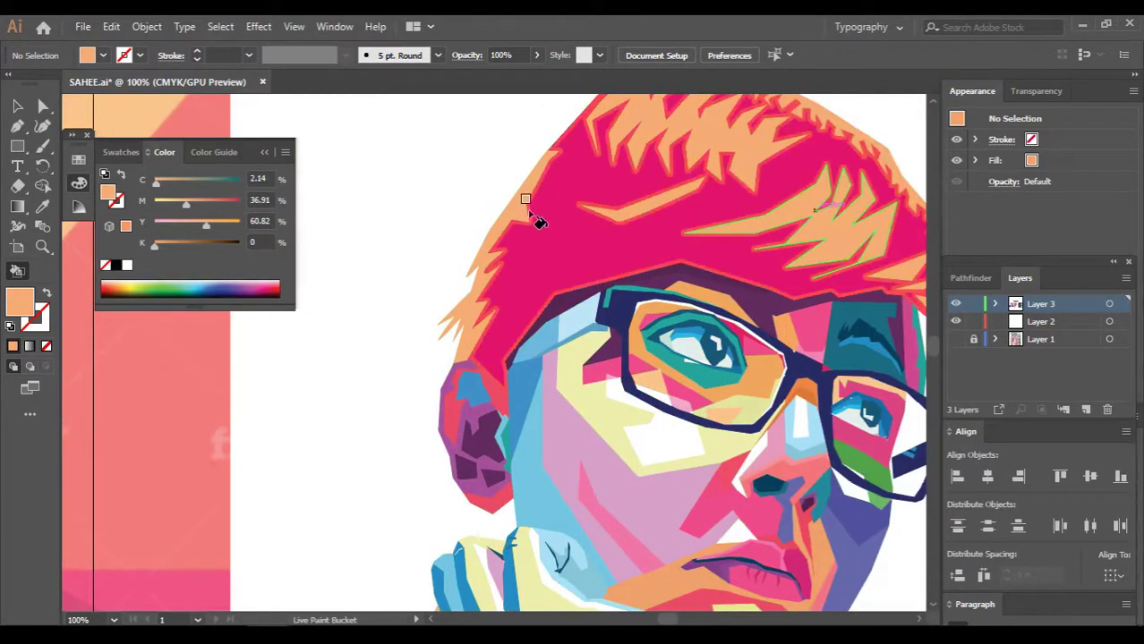
scroll(609, 241, "right", 3)
key("k")
scroll(766, 398, "down", 1)
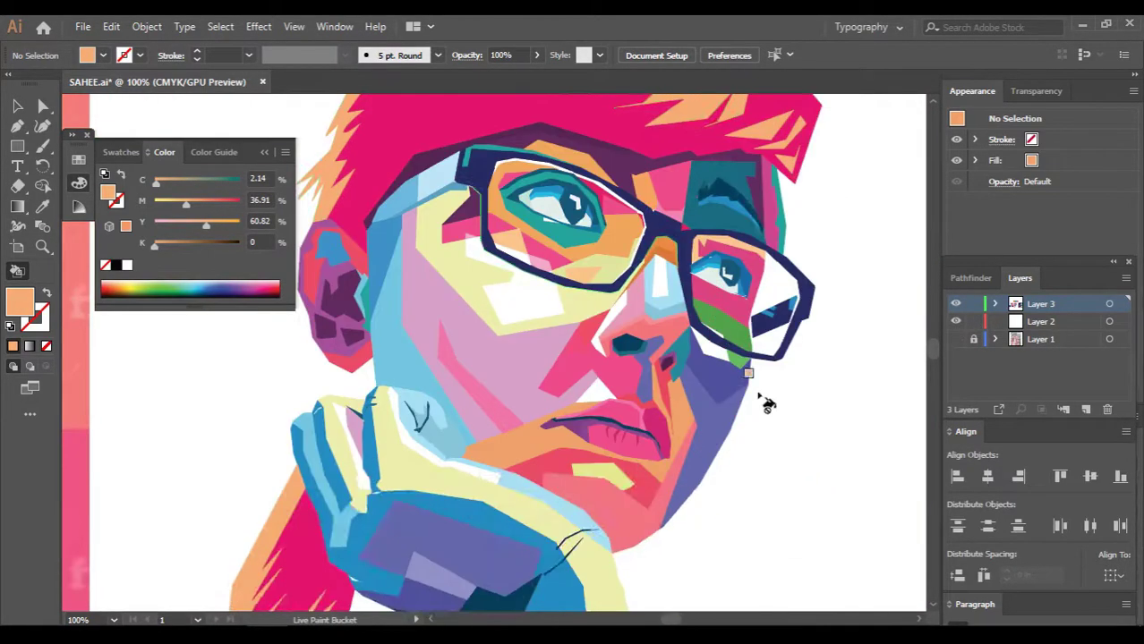
scroll(791, 426, "down", 1)
scroll(796, 426, "down", 1)
scroll(792, 425, "up", 1)
Select the whole painted portrait, then deselect it
scroll(785, 415, "down", 2)
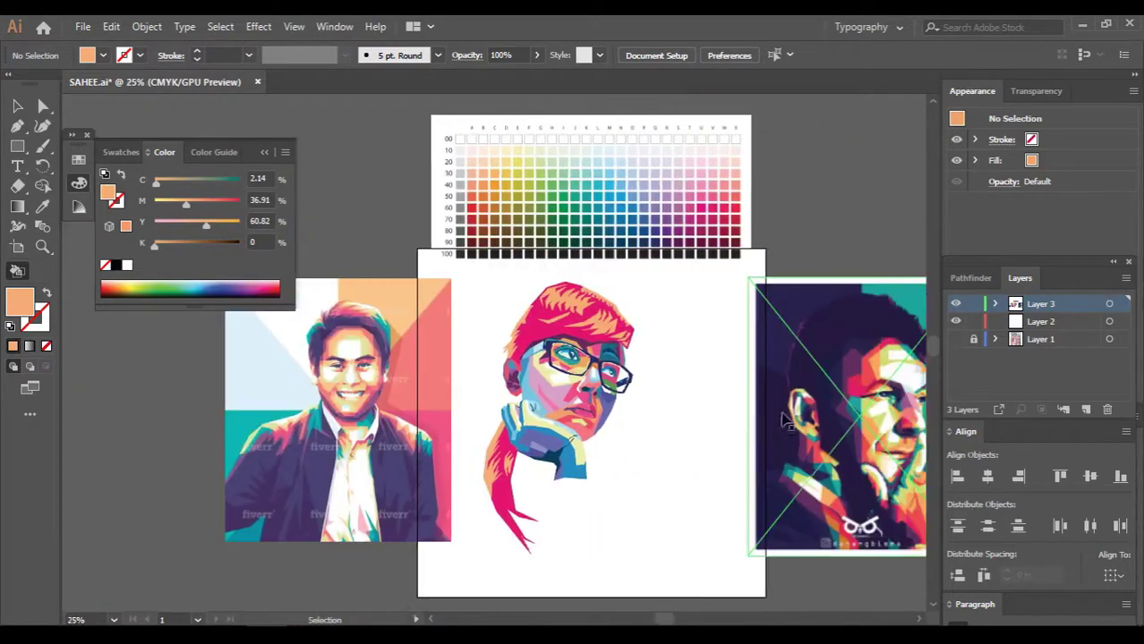
scroll(644, 353, "up", 3)
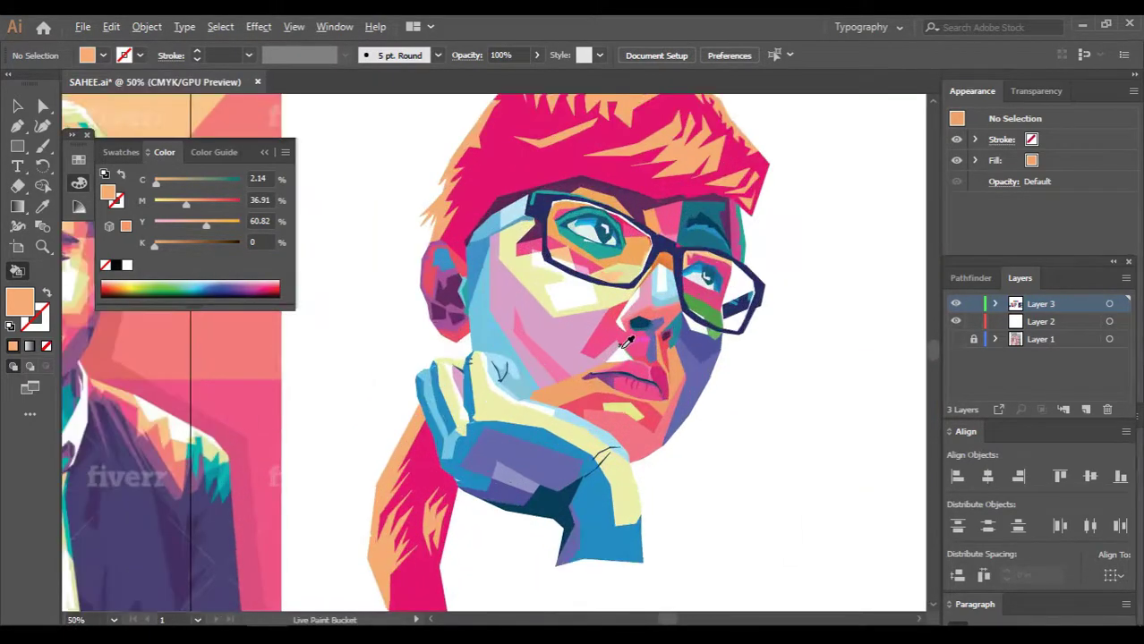
scroll(617, 337, "down", 3)
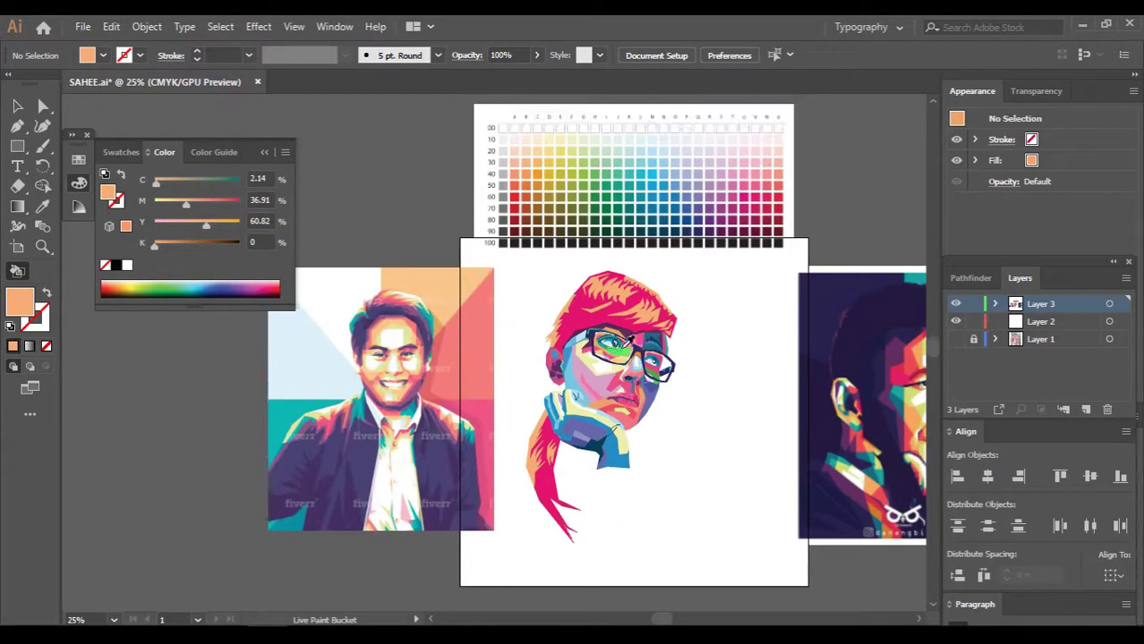
scroll(626, 315, "up", 1)
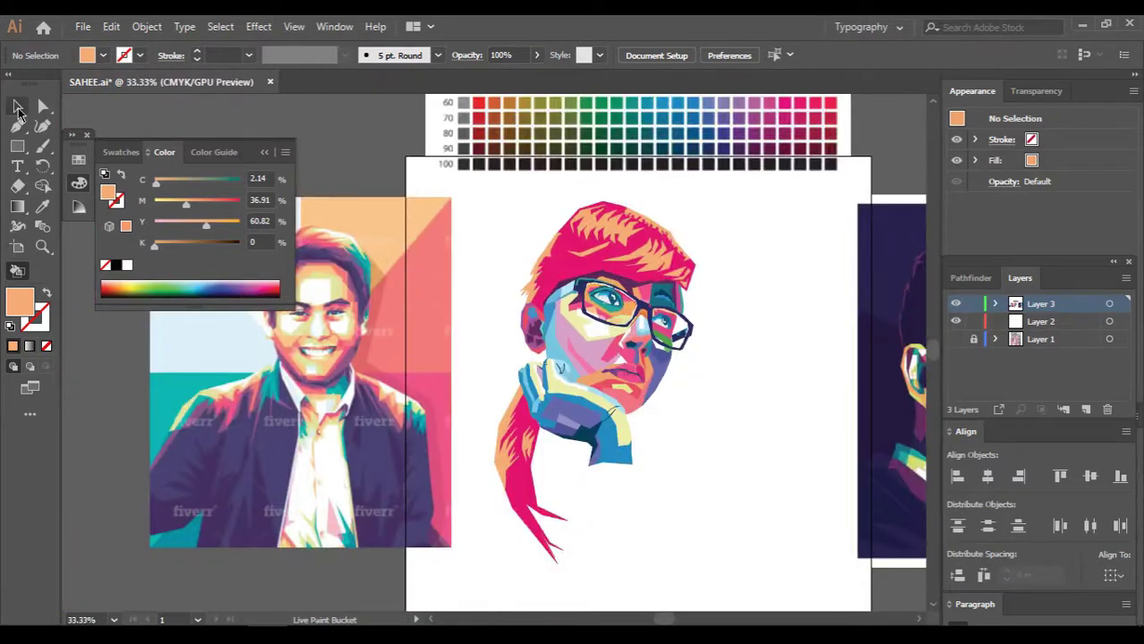
left_click(18, 108)
key("ctrl+a")
left_click(793, 307)
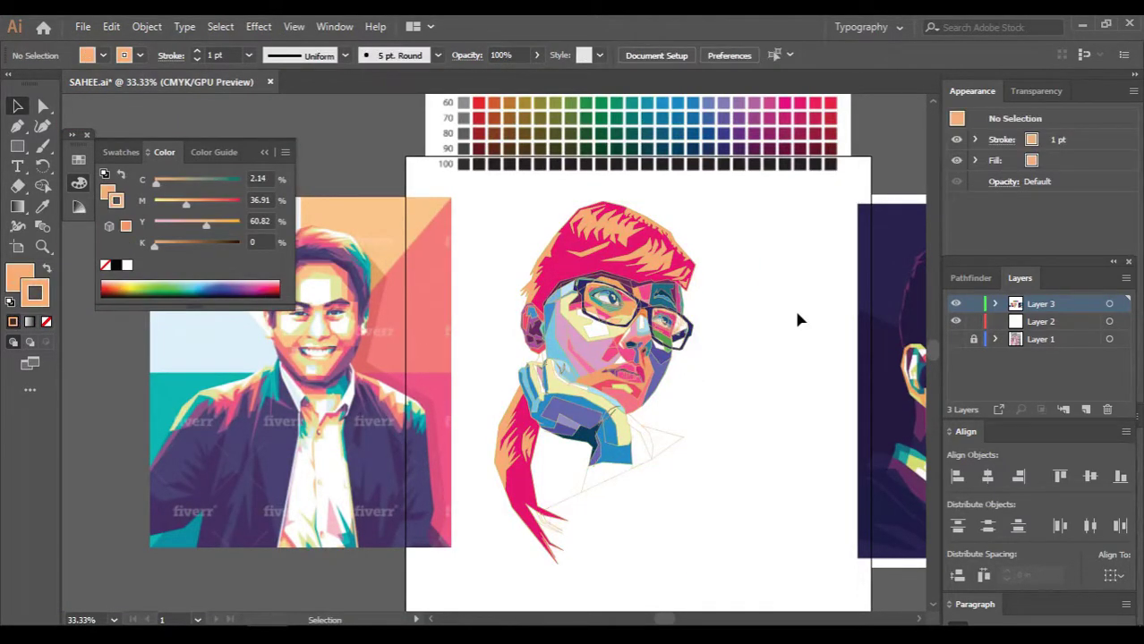
scroll(685, 299, "up", 4)
Pick the pink used around the right lens with the Live Paint Bucket
key("k")
left_click(624, 298, "alt")
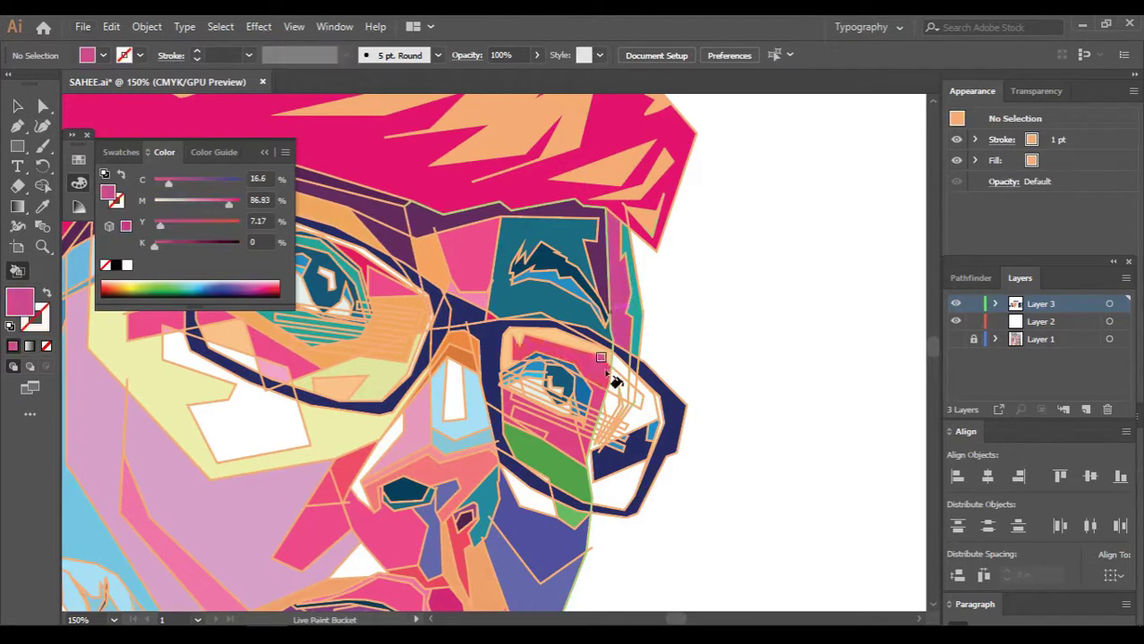
scroll(631, 353, "up", 2)
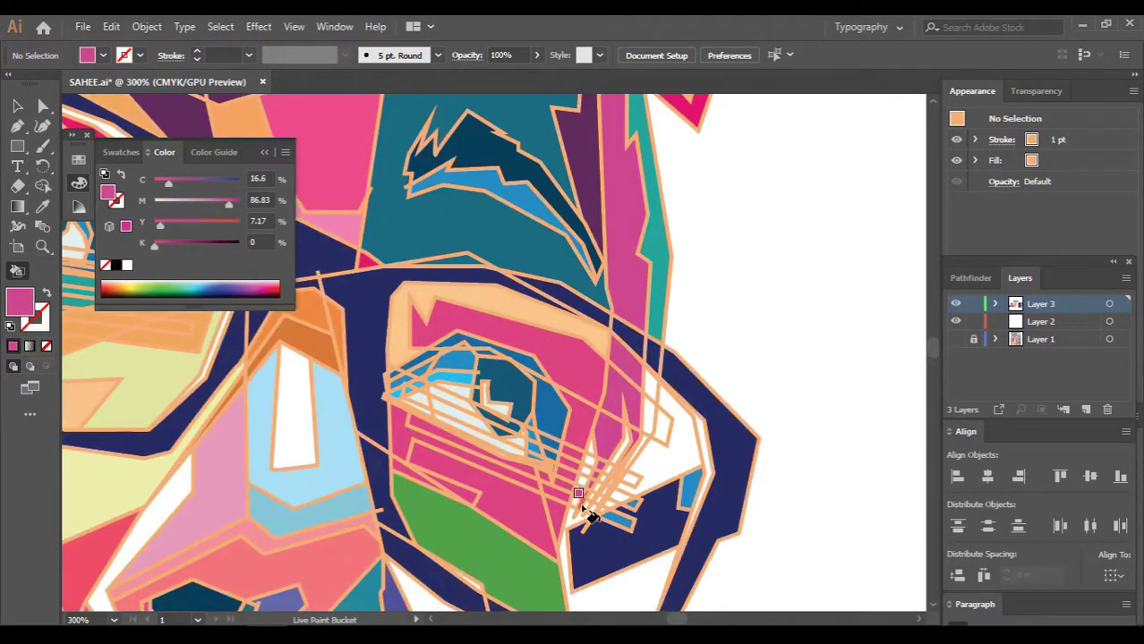
scroll(607, 524, "up", 2)
scroll(591, 510, "up", 2)
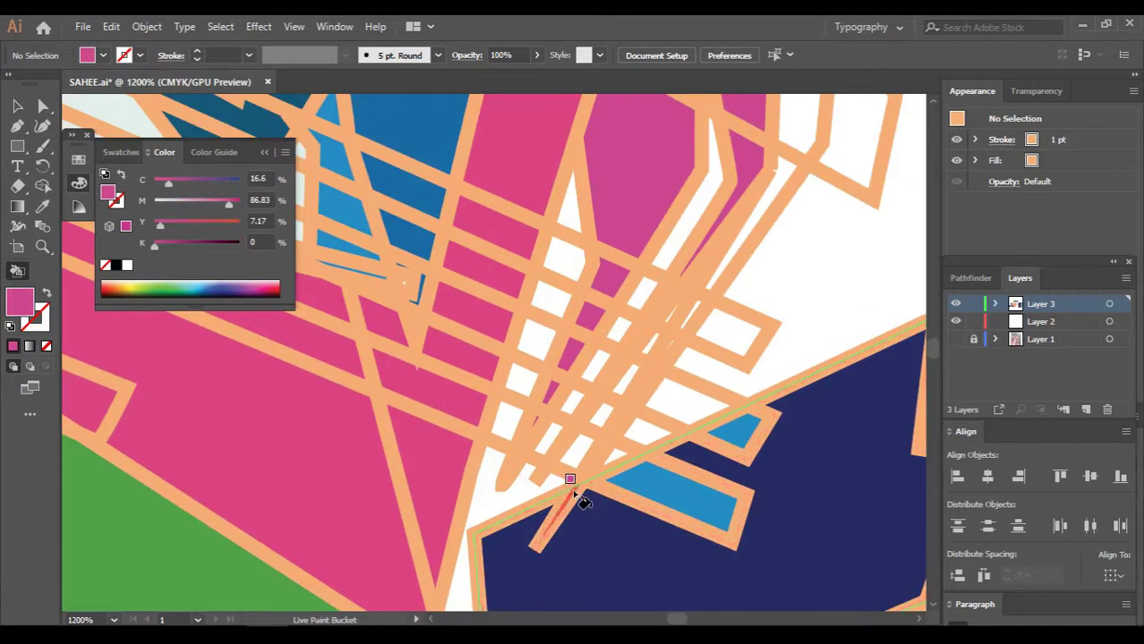
scroll(761, 242, "down", 2)
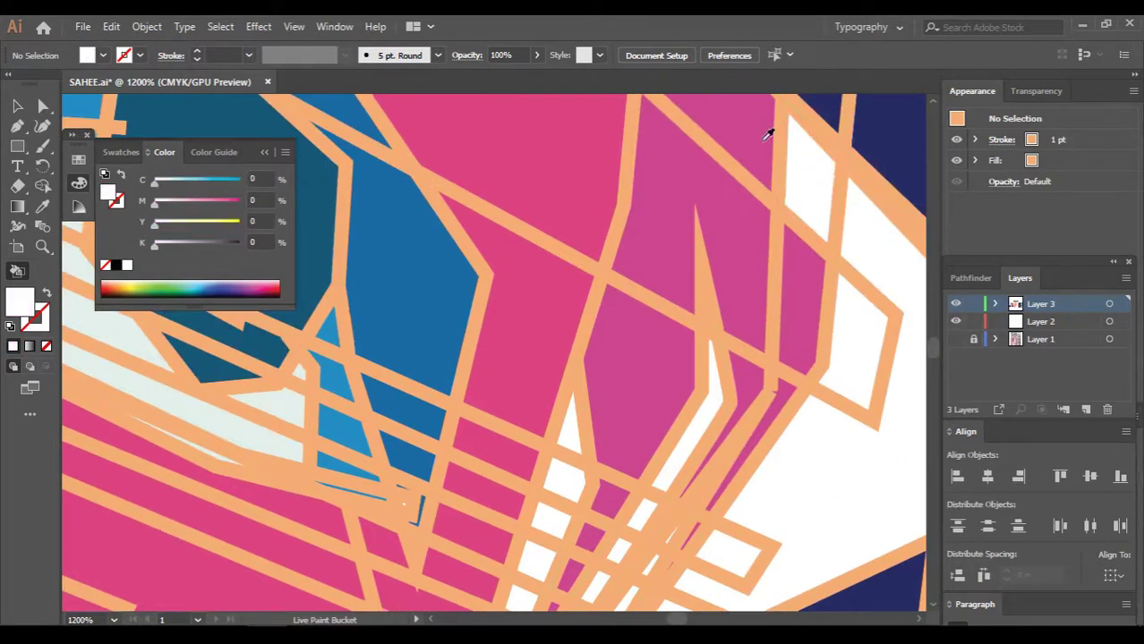
scroll(817, 186, "down", 1)
scroll(806, 302, "down", 2)
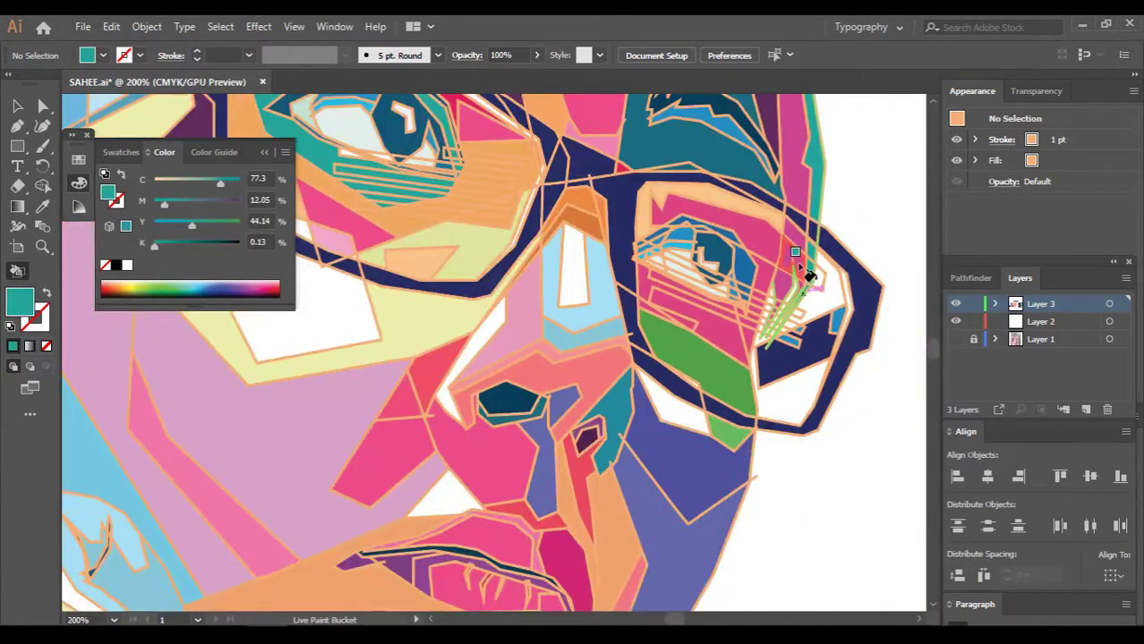
scroll(765, 260, "up", 2)
scroll(702, 328, "up", 2)
Fill the gap at the right lens corner with navy, then deselect the portrait
left_click(703, 328, "alt")
scroll(741, 291, "down", 2)
scroll(743, 296, "down", 2)
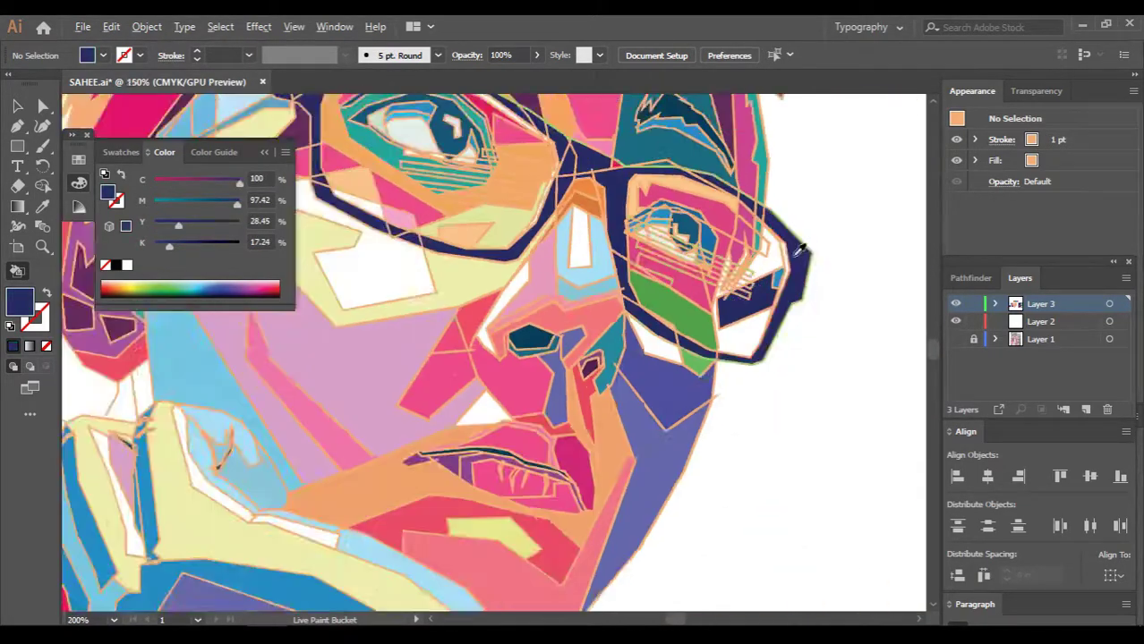
scroll(770, 278, "down", 2)
scroll(794, 258, "down", 1)
key("v")
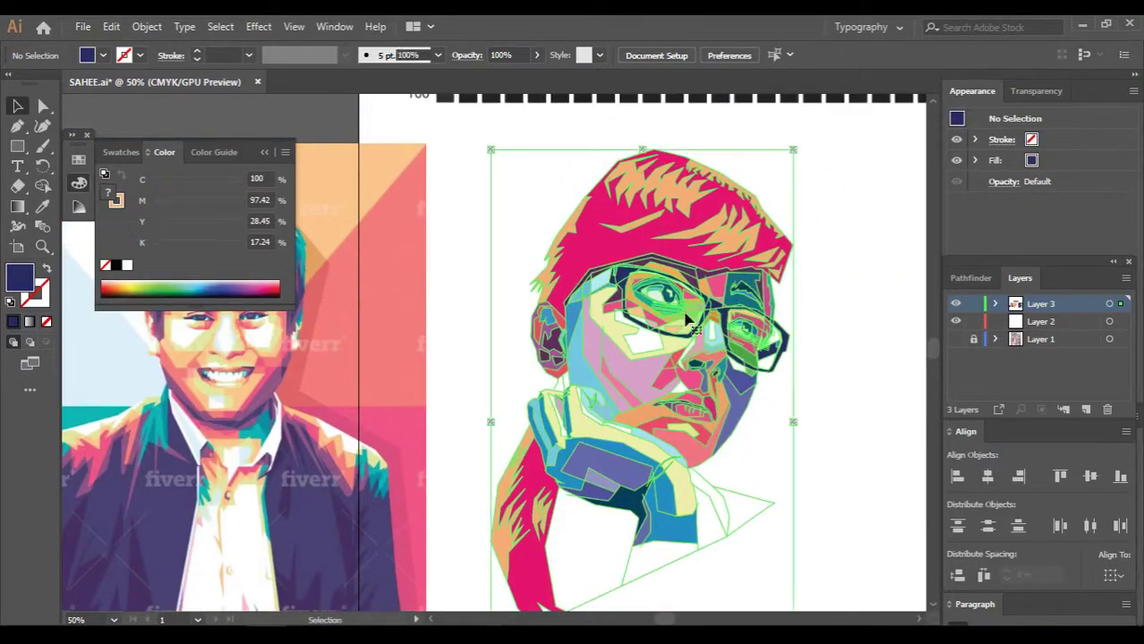
left_click(832, 256)
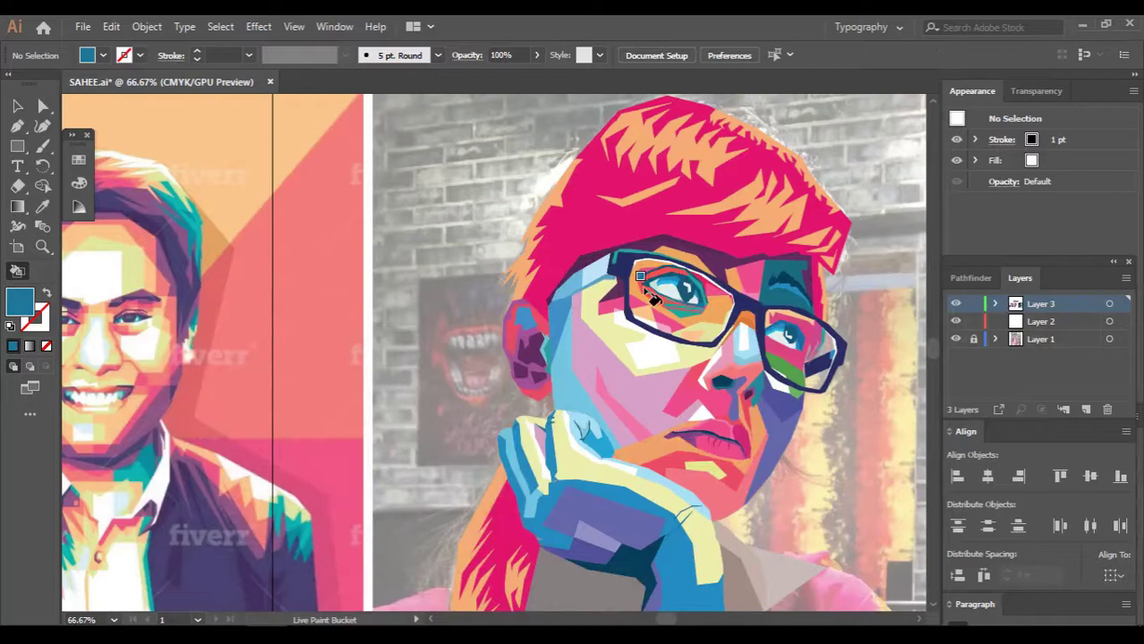
Hide and re-show the reference photo layer to compare it with the portrait
scroll(653, 300, "down", 2)
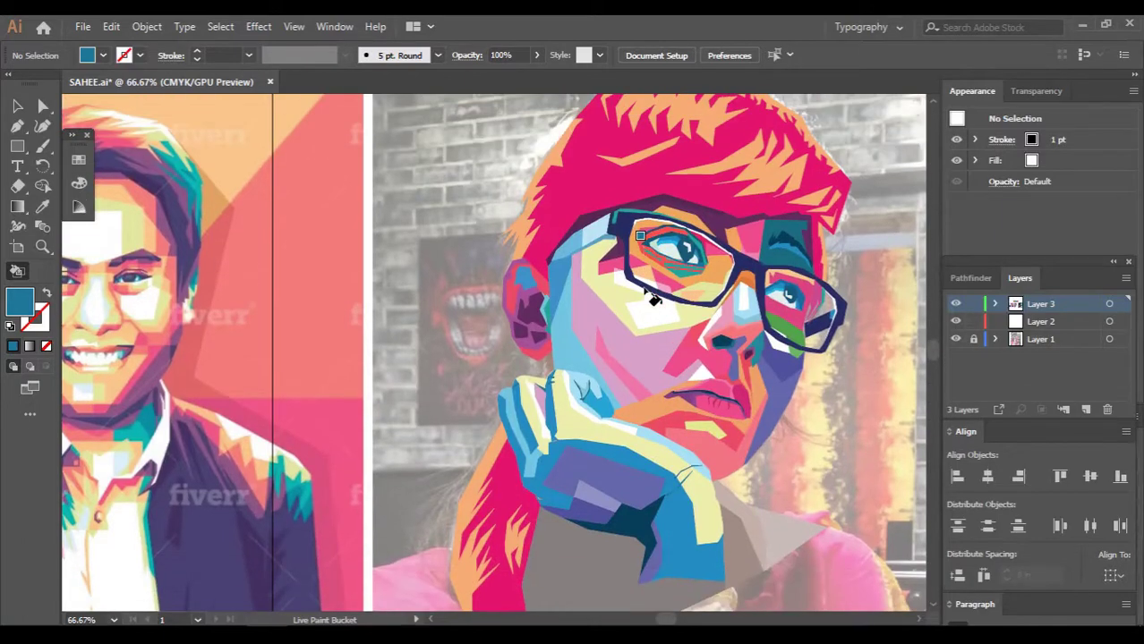
scroll(653, 298, "up", 1)
scroll(707, 309, "up", 2)
scroll(716, 224, "down", 2)
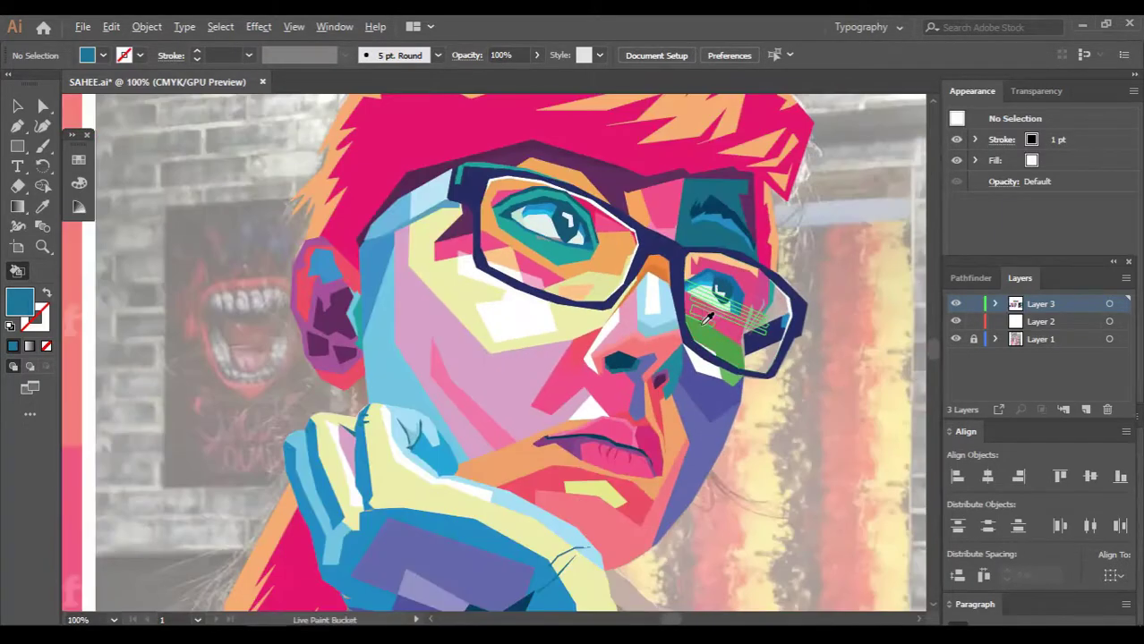
scroll(716, 179, "down", 1)
scroll(715, 179, "down", 2)
scroll(716, 224, "up", 1)
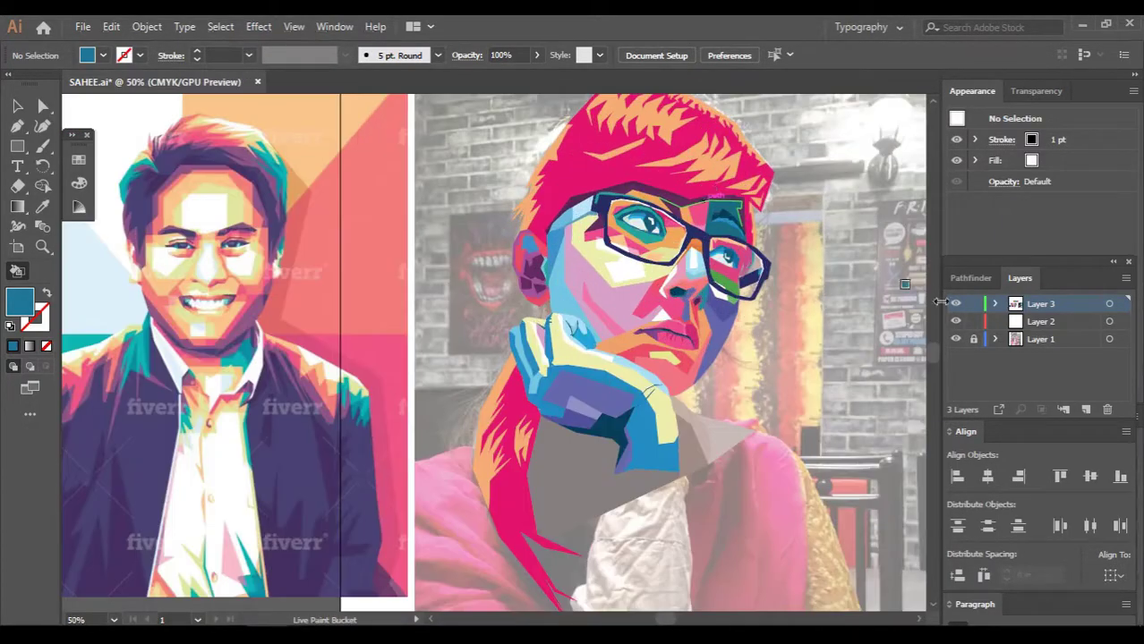
left_click(956, 338)
scroll(835, 324, "up", 2)
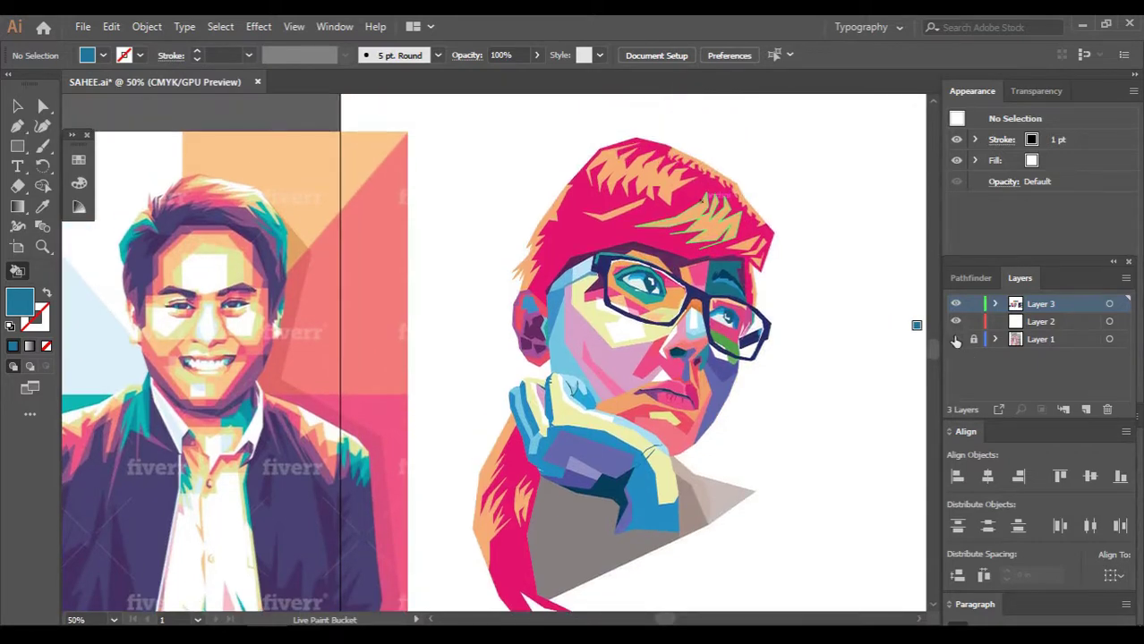
left_click(956, 338)
Switch to the Pen tool (P) for point-by-point outline tracing
scroll(791, 319, "up", 2)
scroll(542, 210, "down", 2)
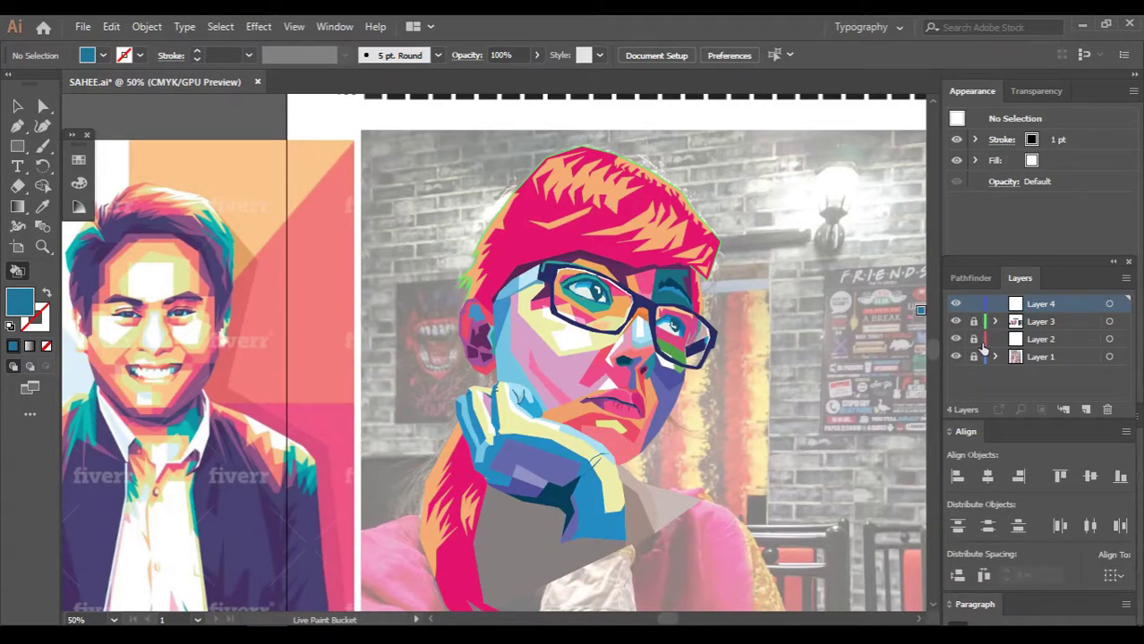
key("p")
scroll(593, 152, "up", 2)
Begin a hollow, no-fill outline along the first orange hair strand
scroll(454, 201, "up", 1)
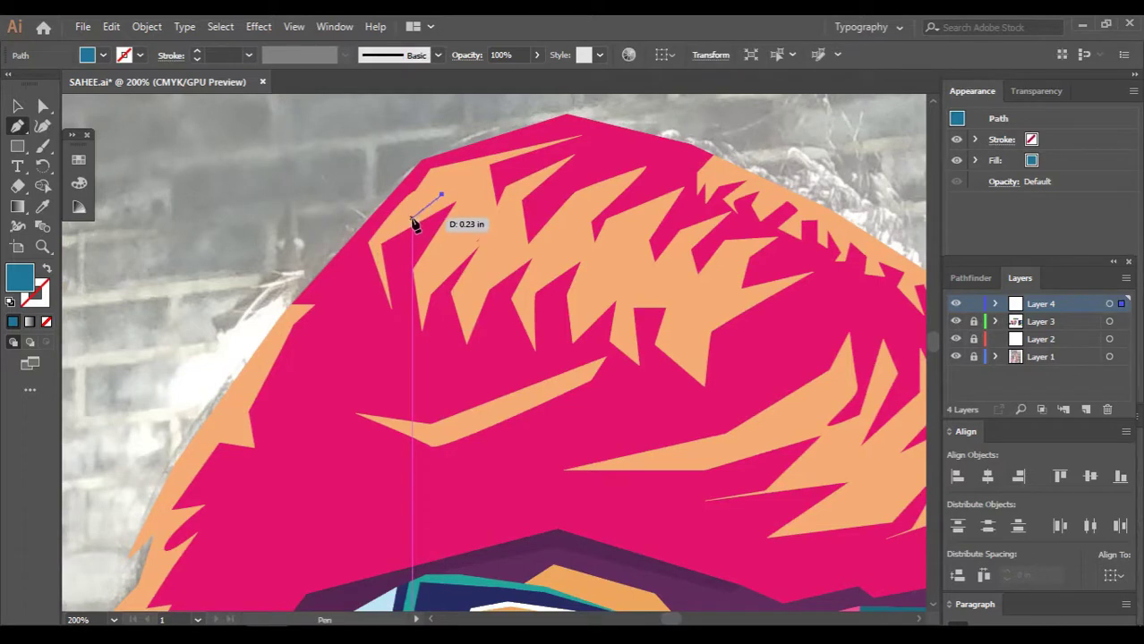
left_click(412, 218)
left_click(49, 323)
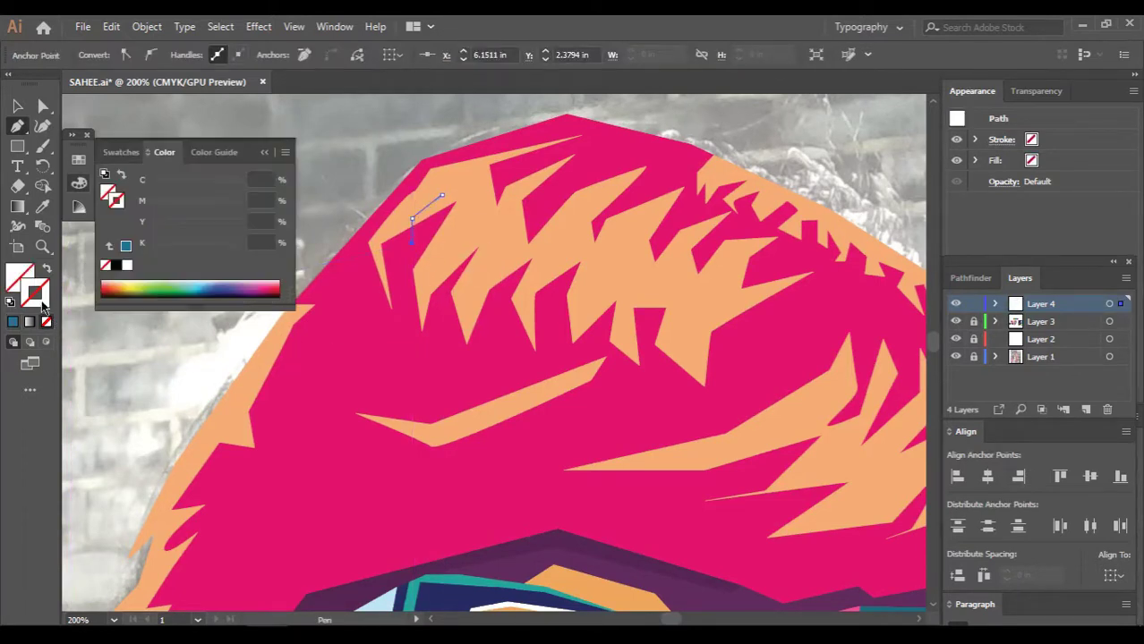
left_click(264, 154)
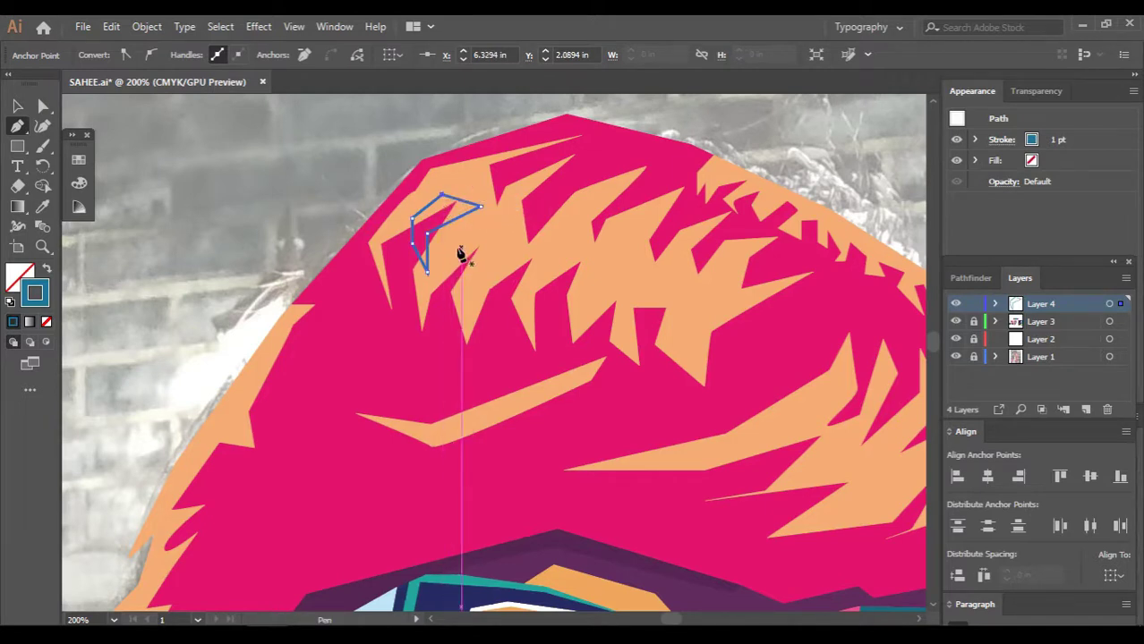
left_click(489, 225)
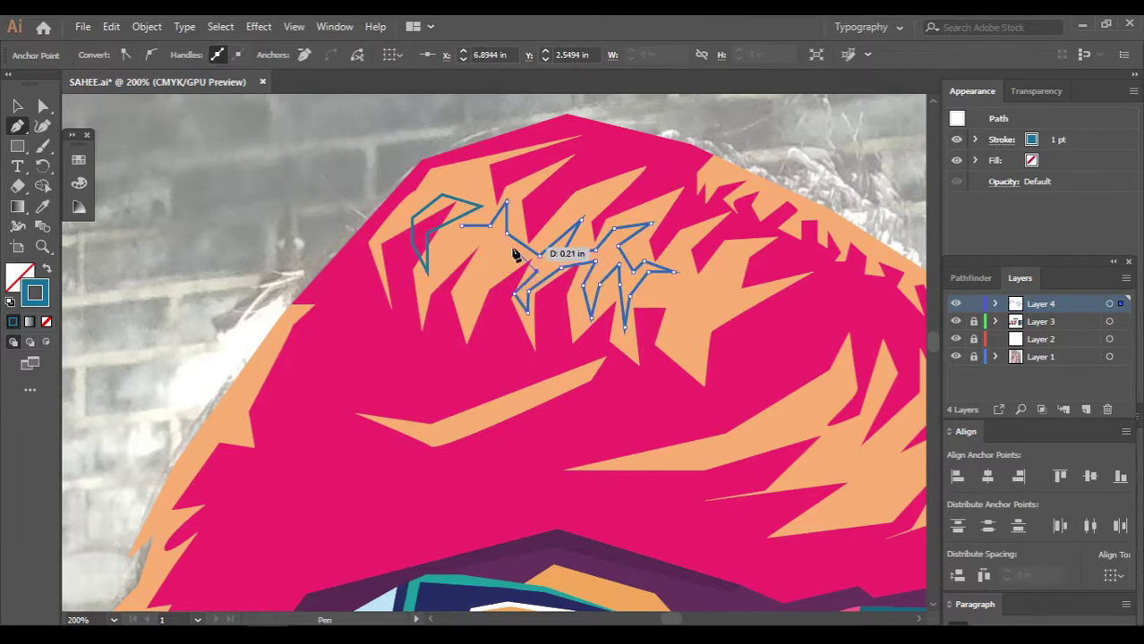
left_click(469, 312)
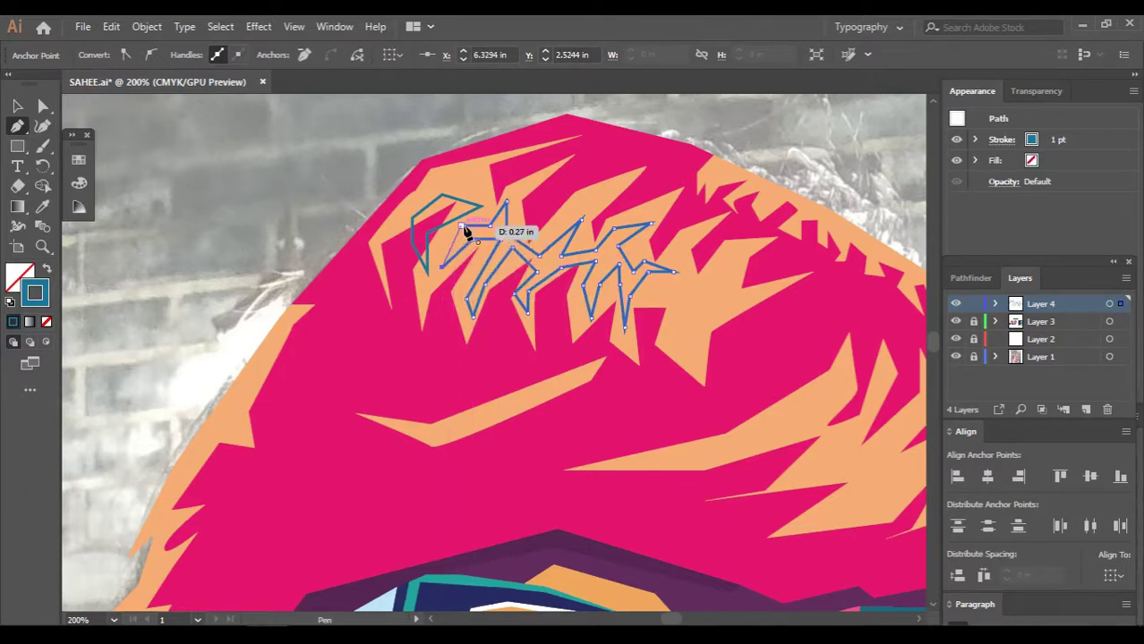
scroll(703, 262, "down", 1)
scroll(719, 259, "right", 1)
Outline the spikes of the next orange hair strand
left_click(704, 261)
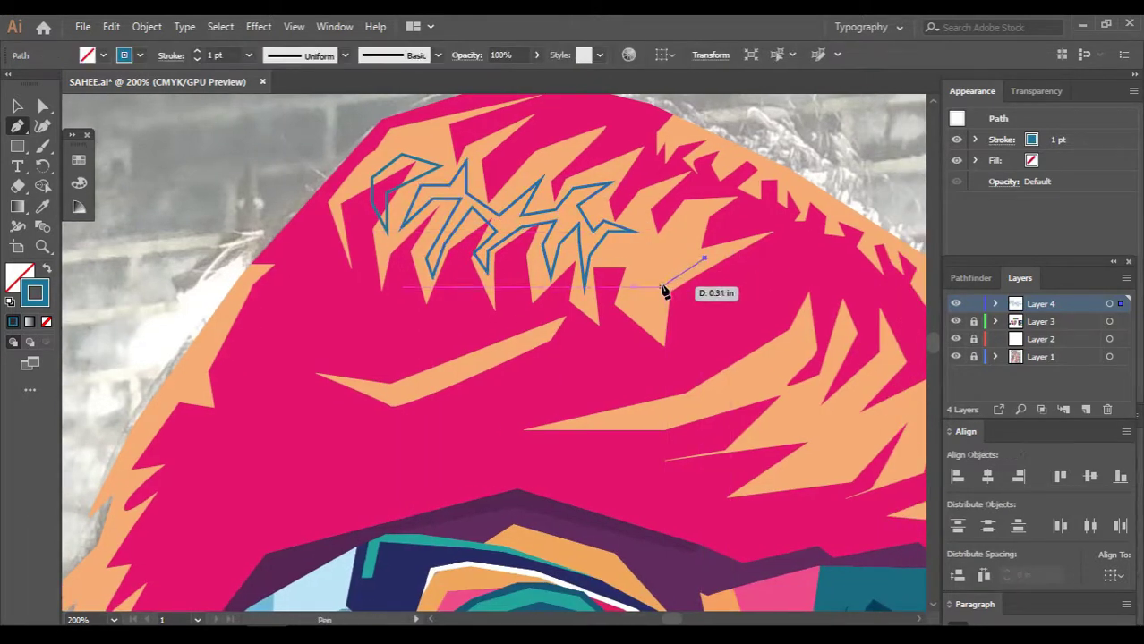
left_click(661, 286)
left_click(634, 260)
left_click(641, 212)
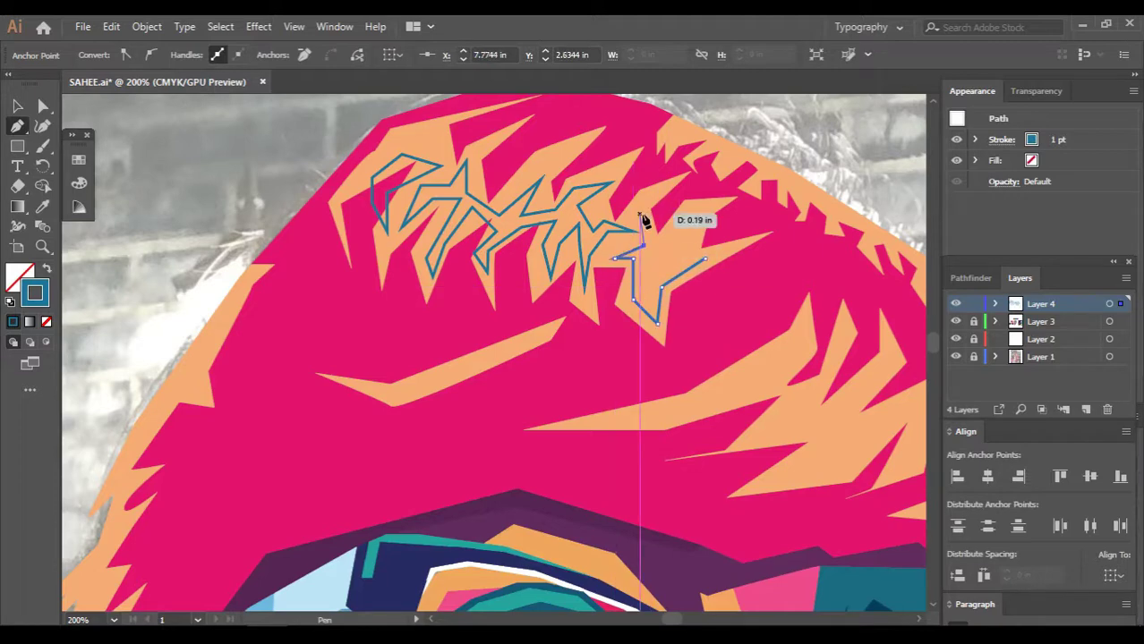
left_click(660, 247)
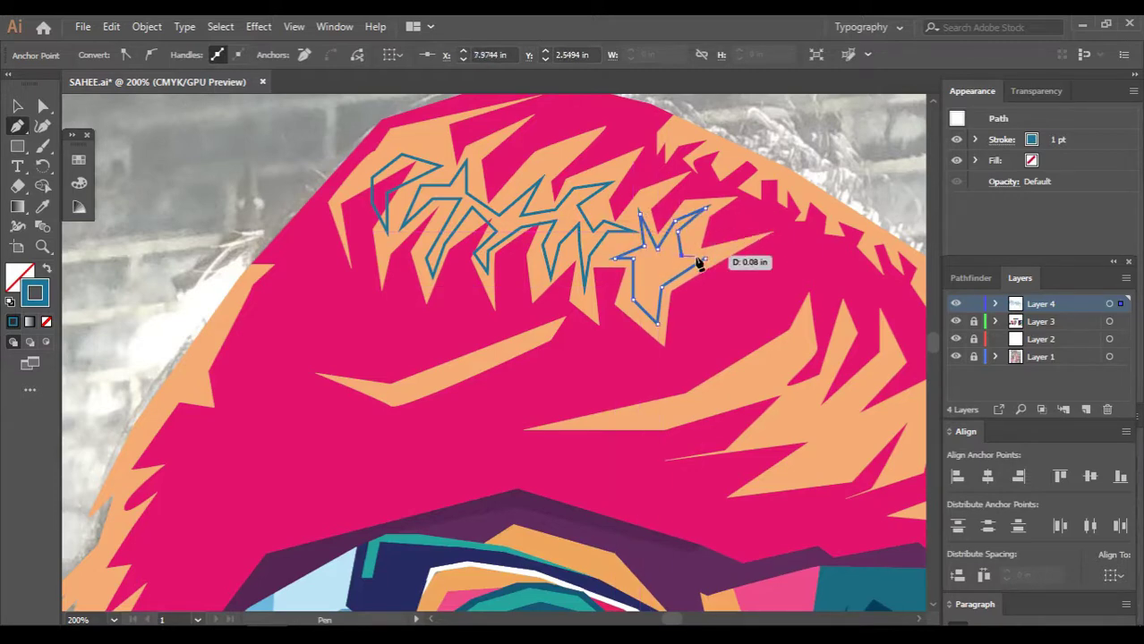
scroll(730, 301, "down", 1)
scroll(752, 322, "right", 1)
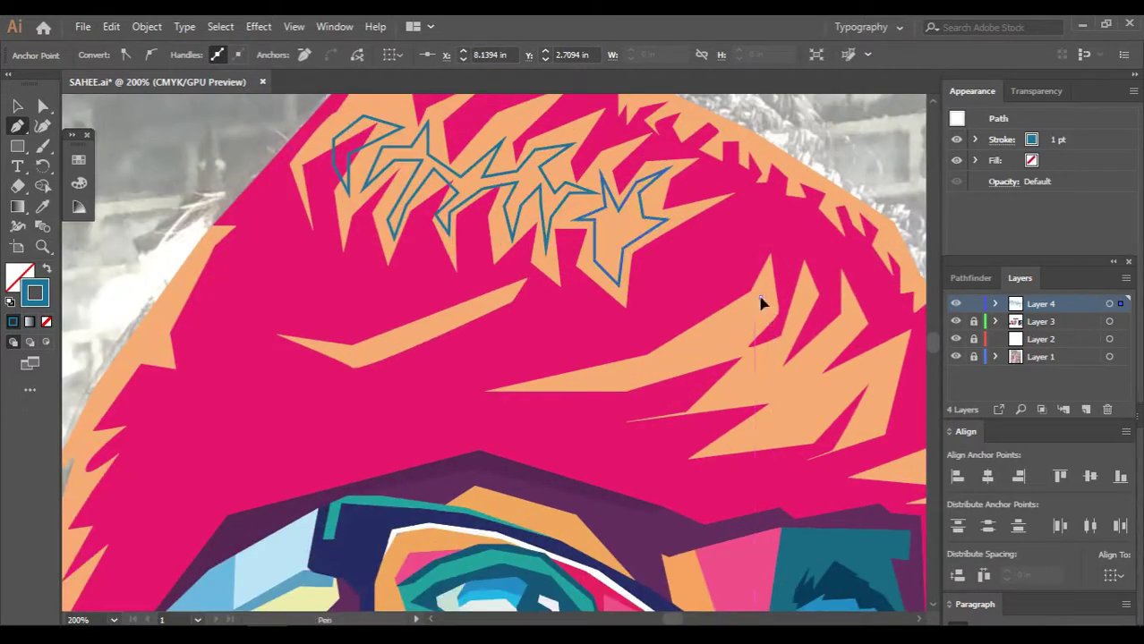
Zigzag an outline along the lower edge of the orange strand at right
left_click(761, 299)
left_click(692, 346)
left_click(602, 374)
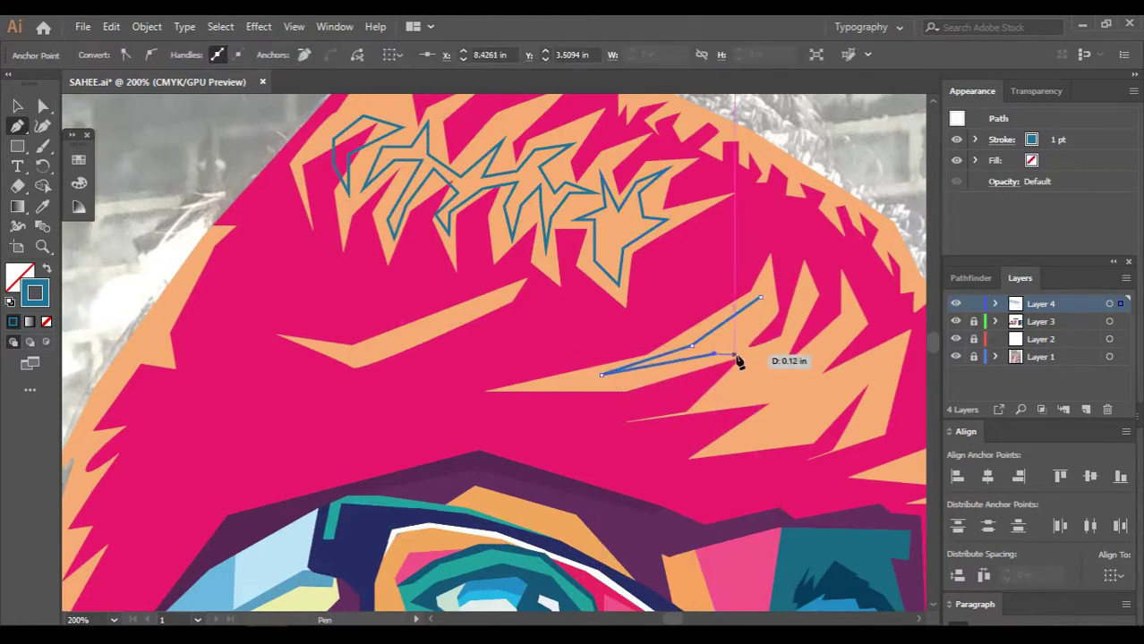
left_click(752, 351)
left_click(754, 391)
left_click(769, 380)
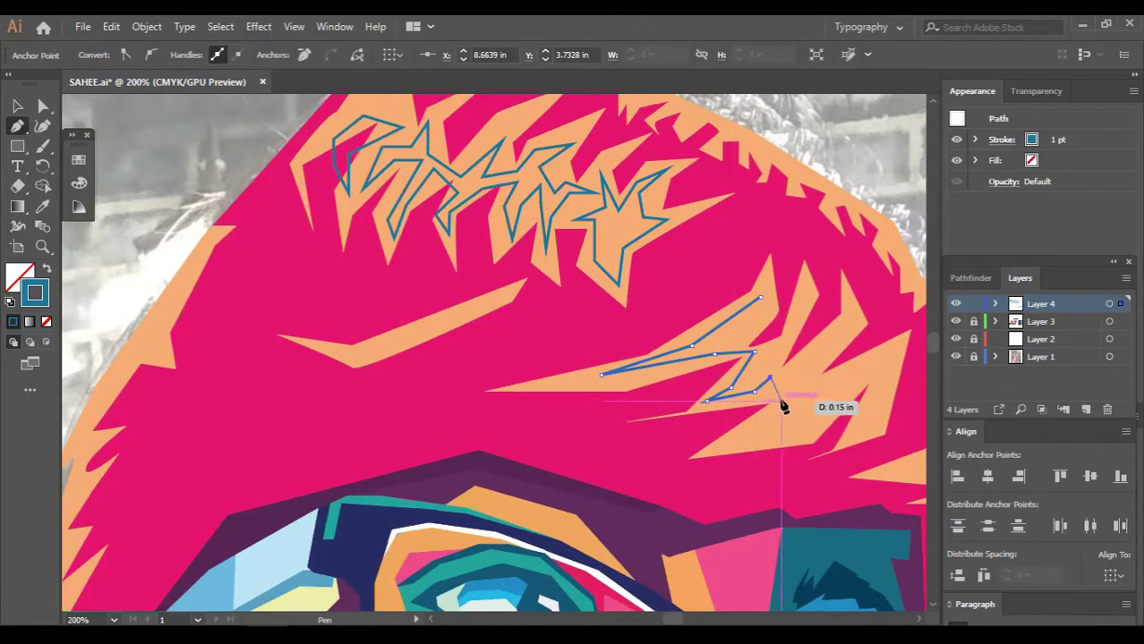
left_click(781, 409)
left_click(729, 442)
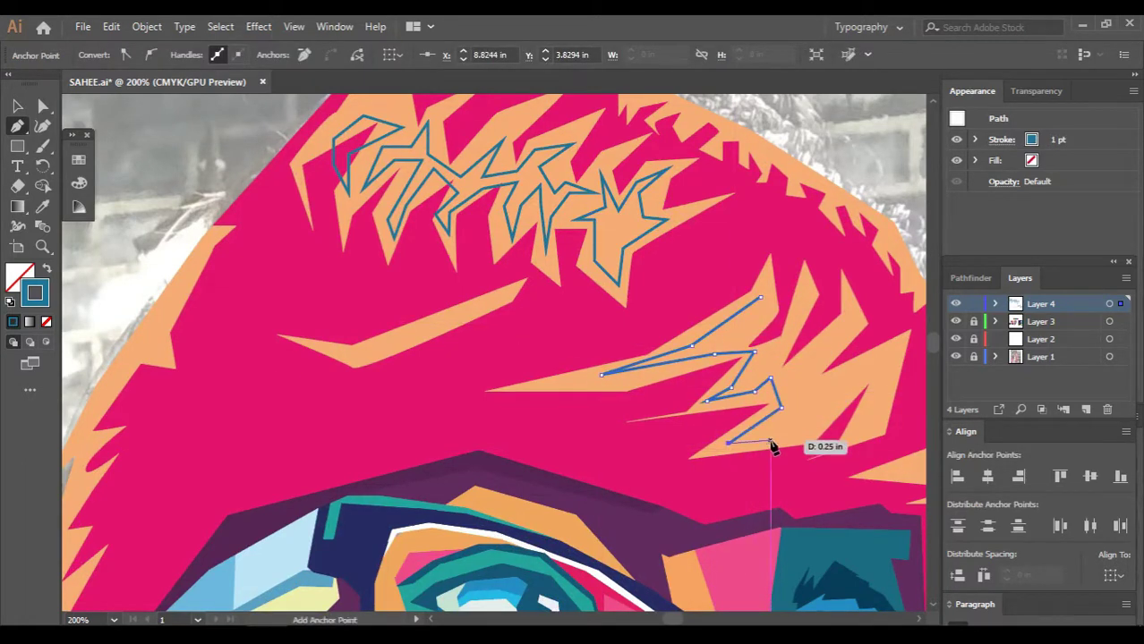
Extend that outline around the spiky strand tips to the upper tip
left_click(848, 437)
left_click(899, 346)
left_click(867, 406)
left_click(846, 331)
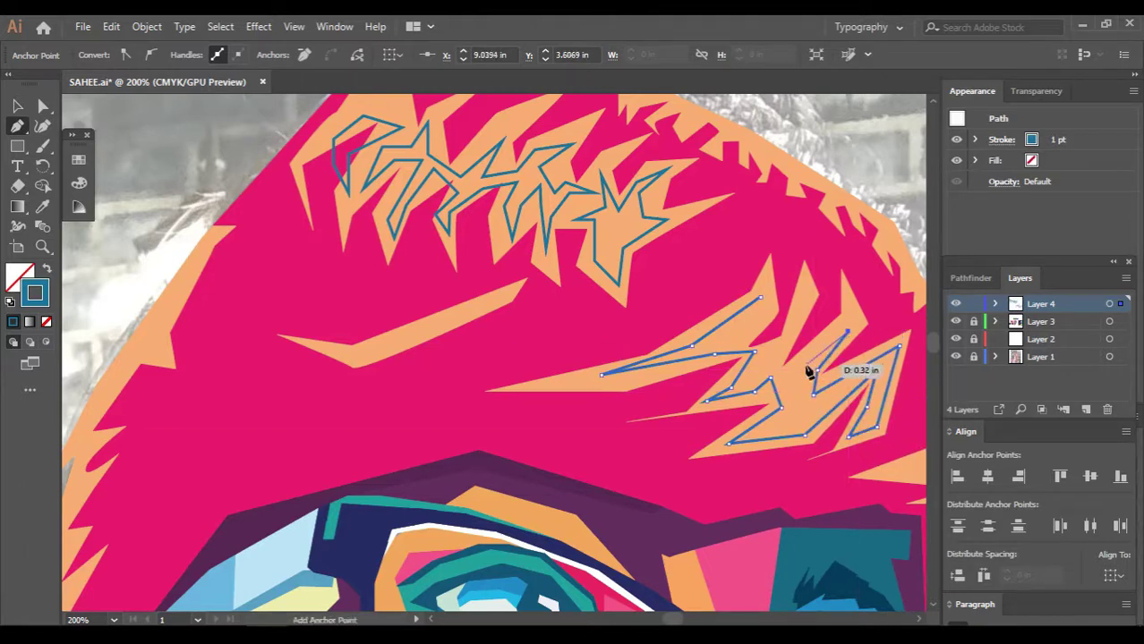
left_click(803, 307)
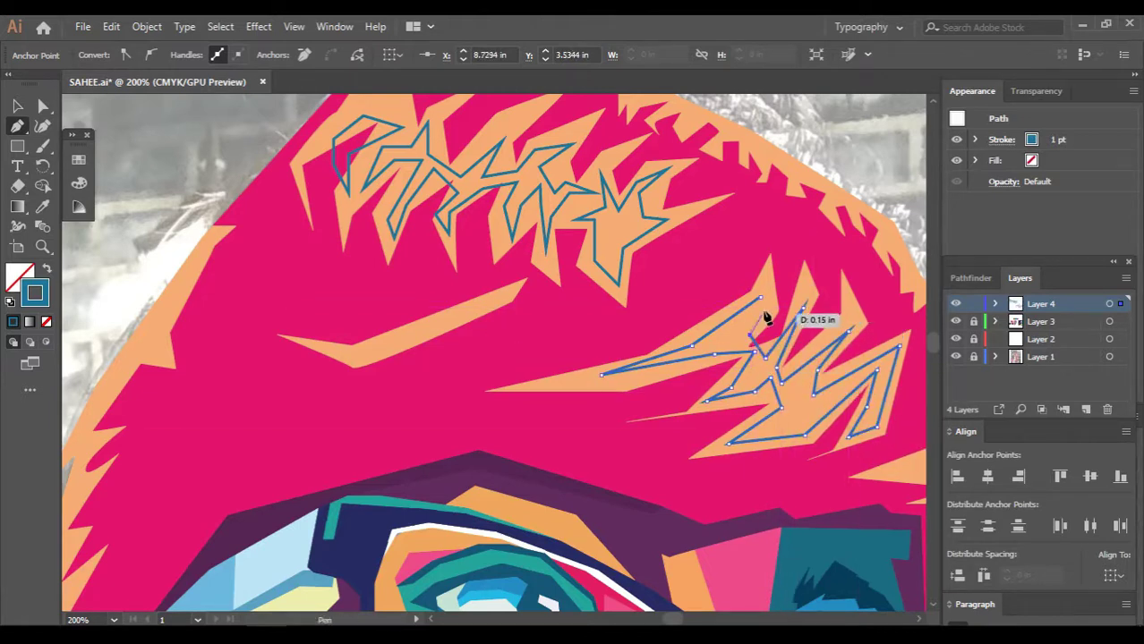
scroll(357, 336, "up", 1)
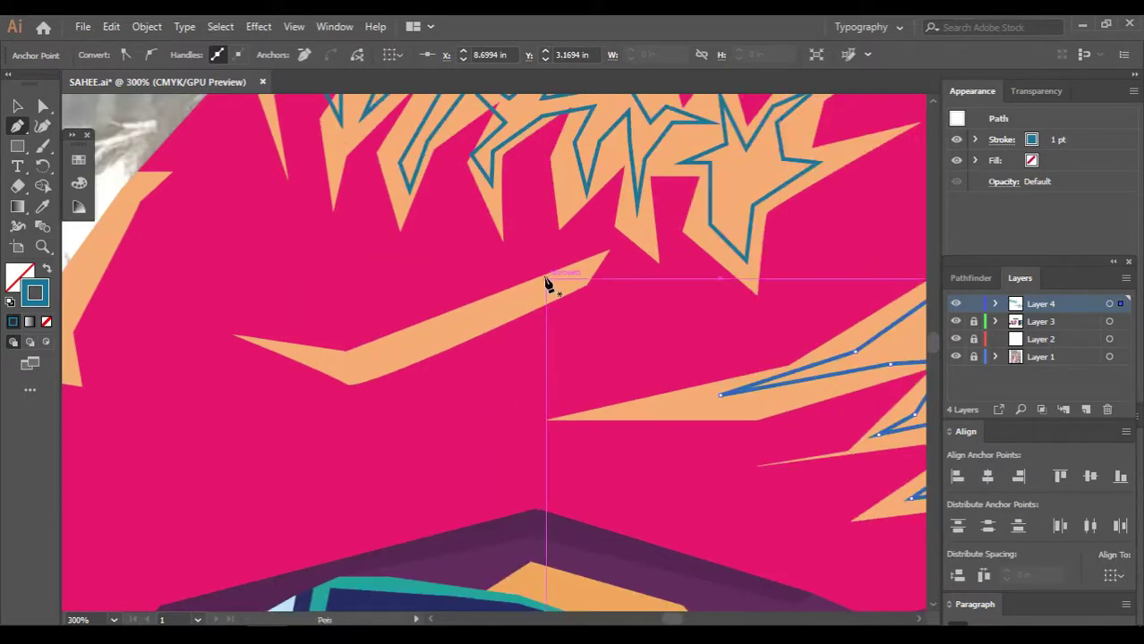
Trace the orange flick above the brow, closing it on its start point
left_click(364, 361)
left_click(299, 355)
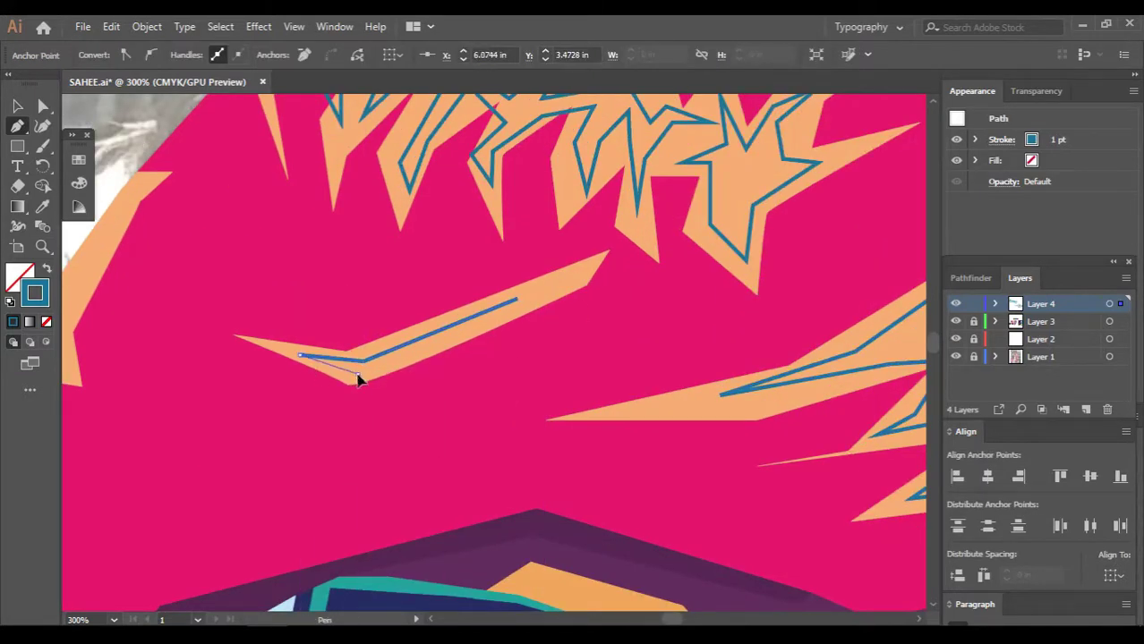
left_click(517, 301)
scroll(296, 338, "left", 3)
Start a zigzag outline up the pink hair's left edge toward the brow
scroll(298, 333, "down", 3)
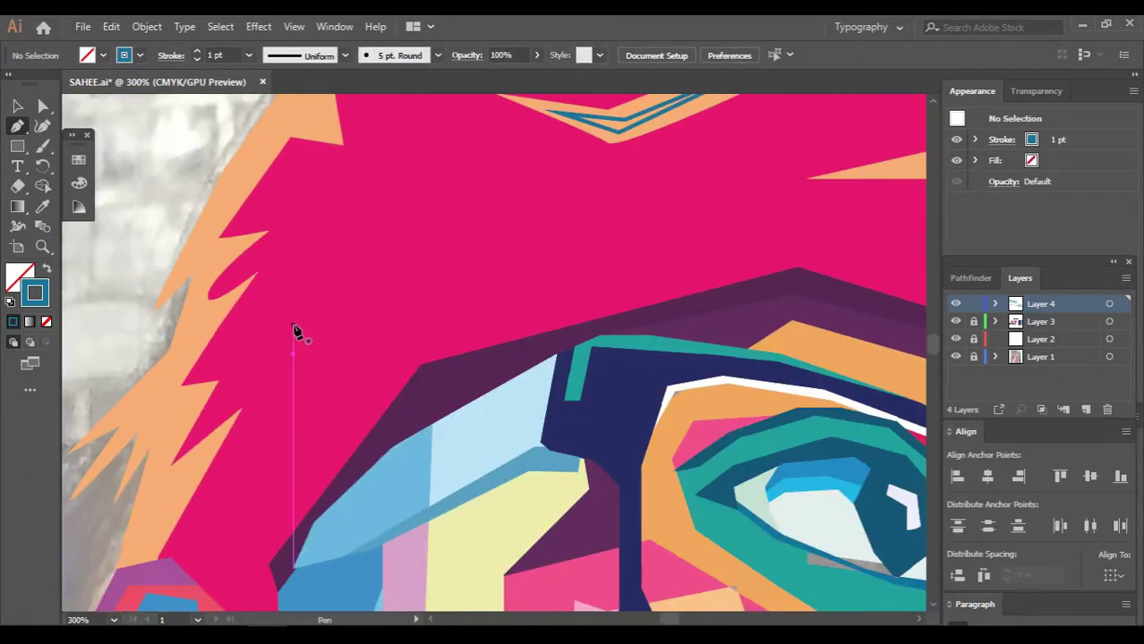
scroll(298, 333, "down", 3)
scroll(533, 321, "up", 2)
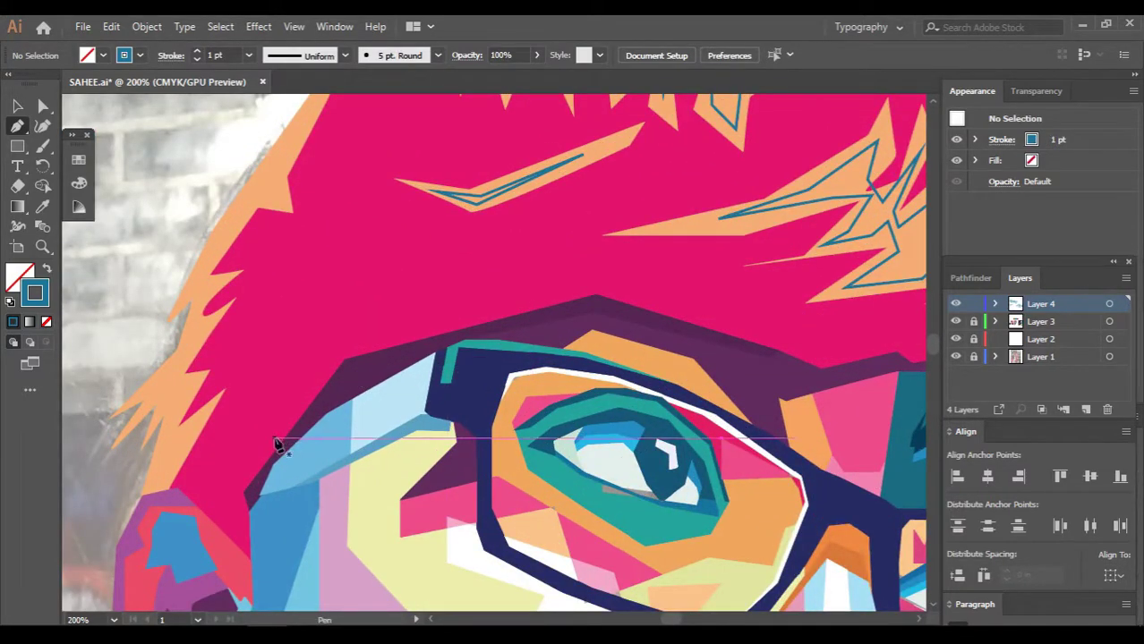
scroll(772, 352, "up", 2)
scroll(698, 349, "down", 3)
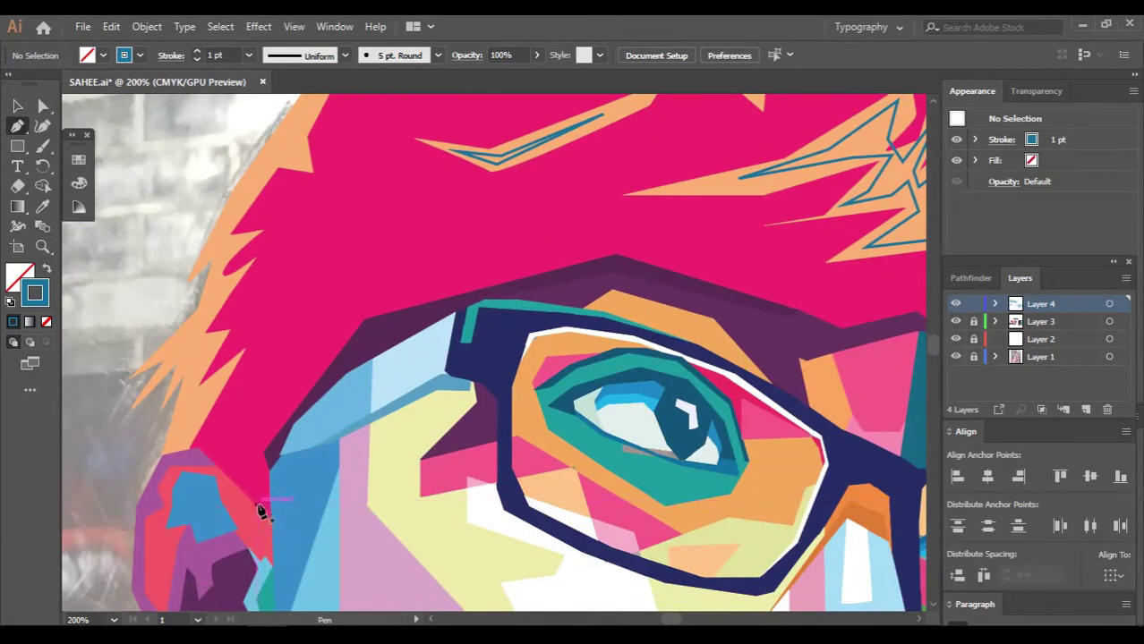
left_click(269, 516)
left_click(234, 423)
left_click(283, 343)
left_click(336, 289)
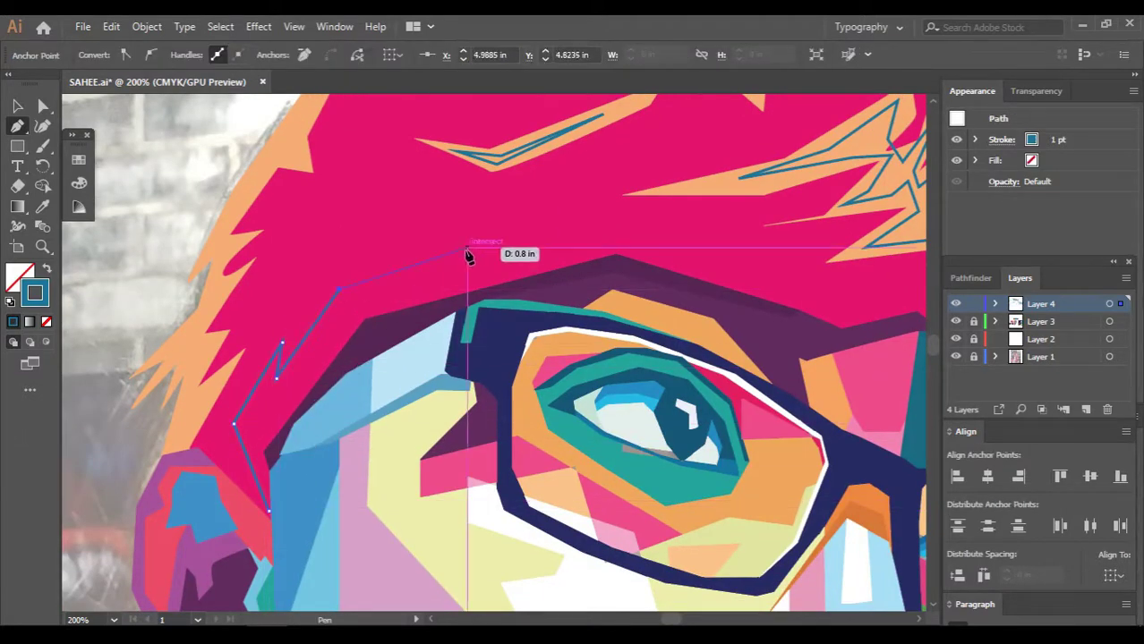
left_click(483, 240)
left_click(454, 267)
Extend the zigzag across the brow to where the hair meets it
left_click(580, 209)
left_click(686, 226)
scroll(686, 233, "right", 3)
left_click(656, 260)
left_click(729, 291)
scroll(732, 289, "right", 2)
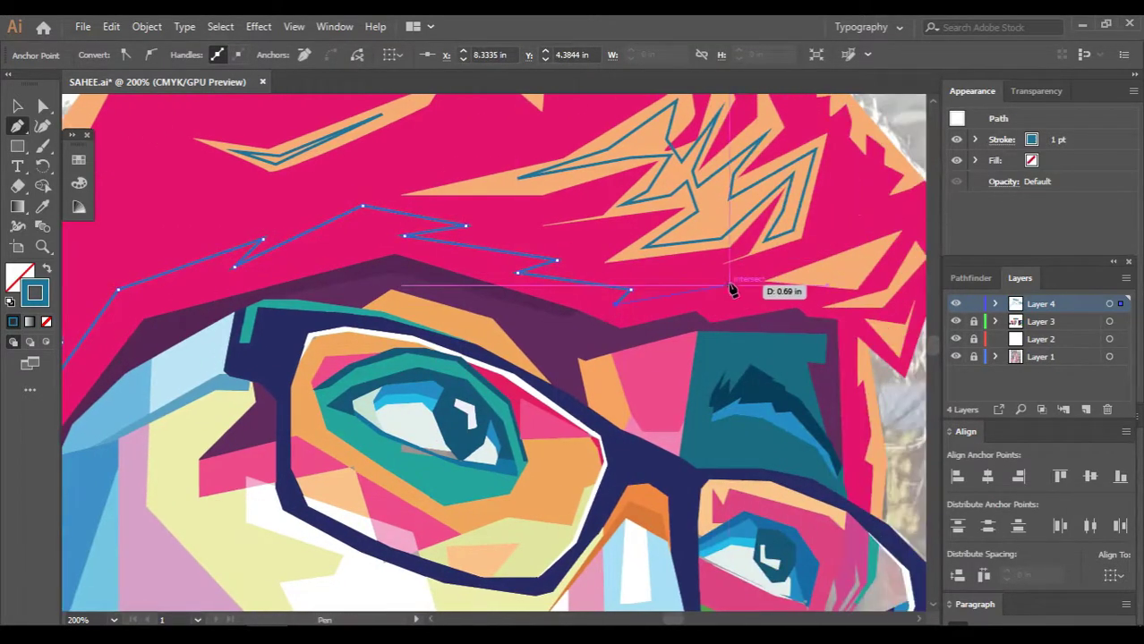
scroll(703, 311, "up", 4)
left_click(686, 333)
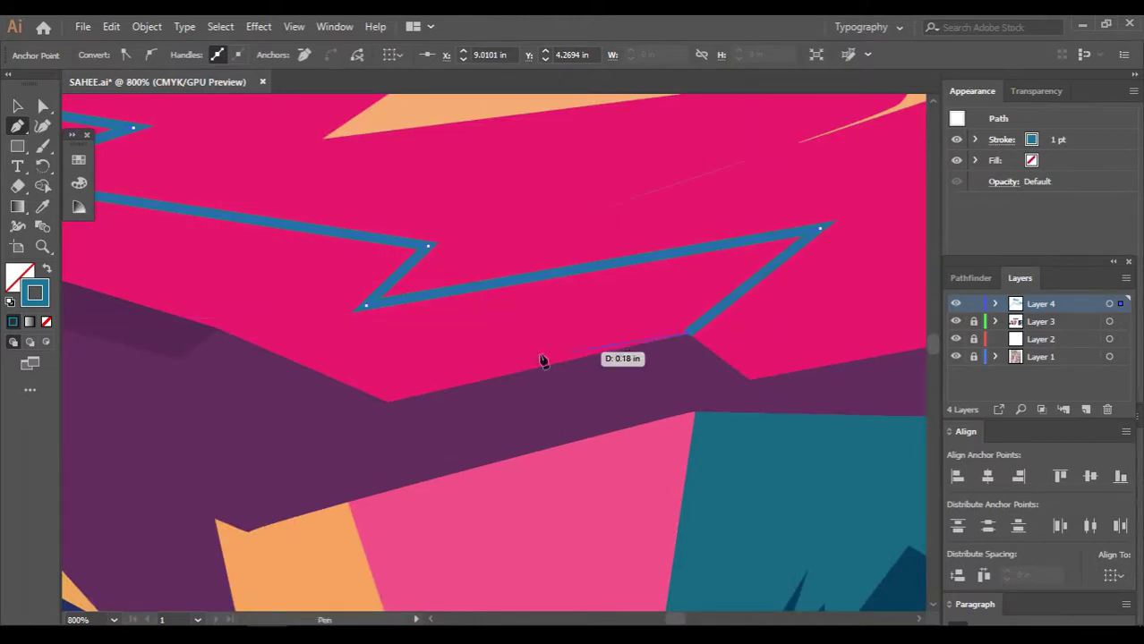
left_click(390, 402)
Add a point on the hair's lower edge at the left
scroll(391, 407, "left", 6)
scroll(469, 329, "up", 4)
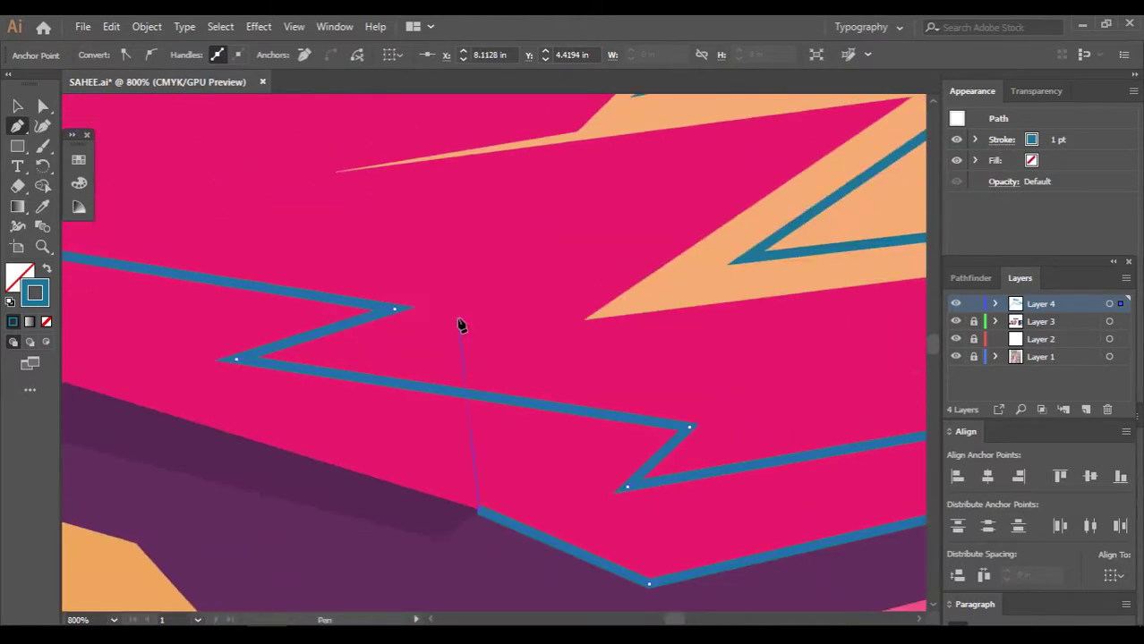
scroll(412, 340, "down", 2)
scroll(412, 340, "left", 8)
scroll(233, 210, "left", 3)
left_click(231, 211)
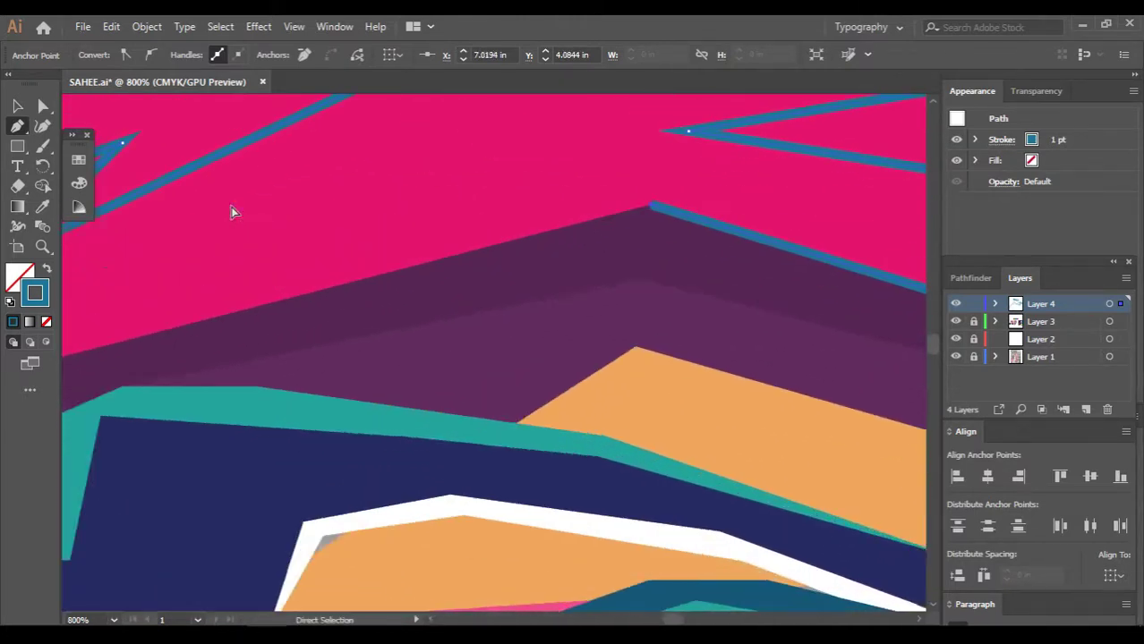
Zoom in and anchor the outline at the purple corner by the temple
scroll(224, 269, "up", 3)
scroll(459, 380, "up", 3)
scroll(429, 284, "down", 5)
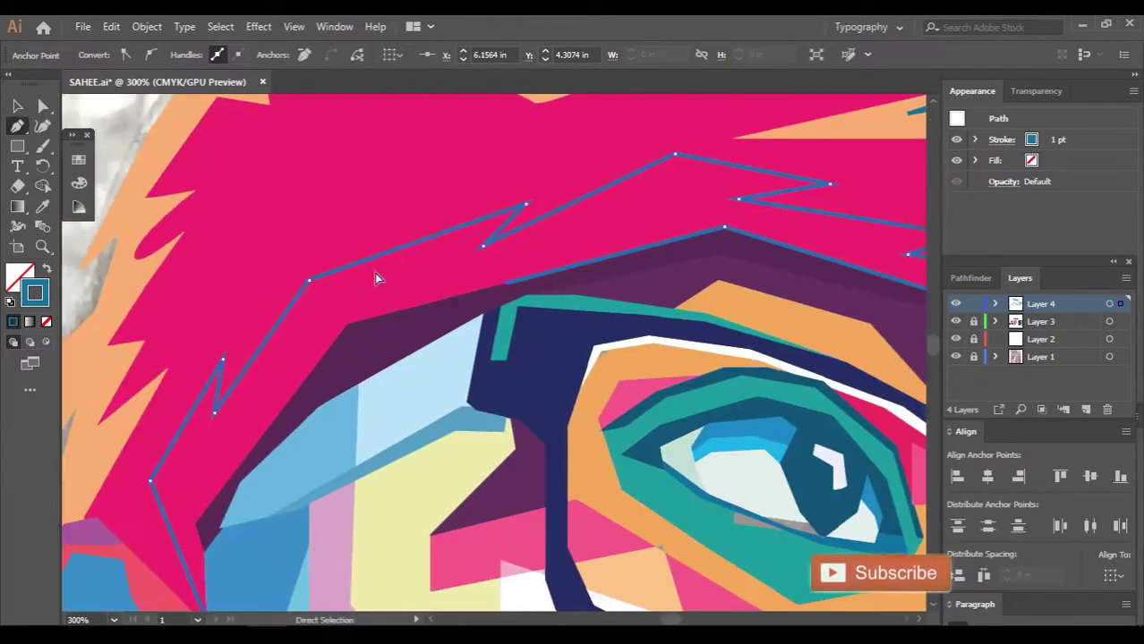
scroll(350, 358, "up", 3)
scroll(345, 322, "up", 2)
scroll(332, 363, "down", 5)
scroll(332, 362, "up", 3)
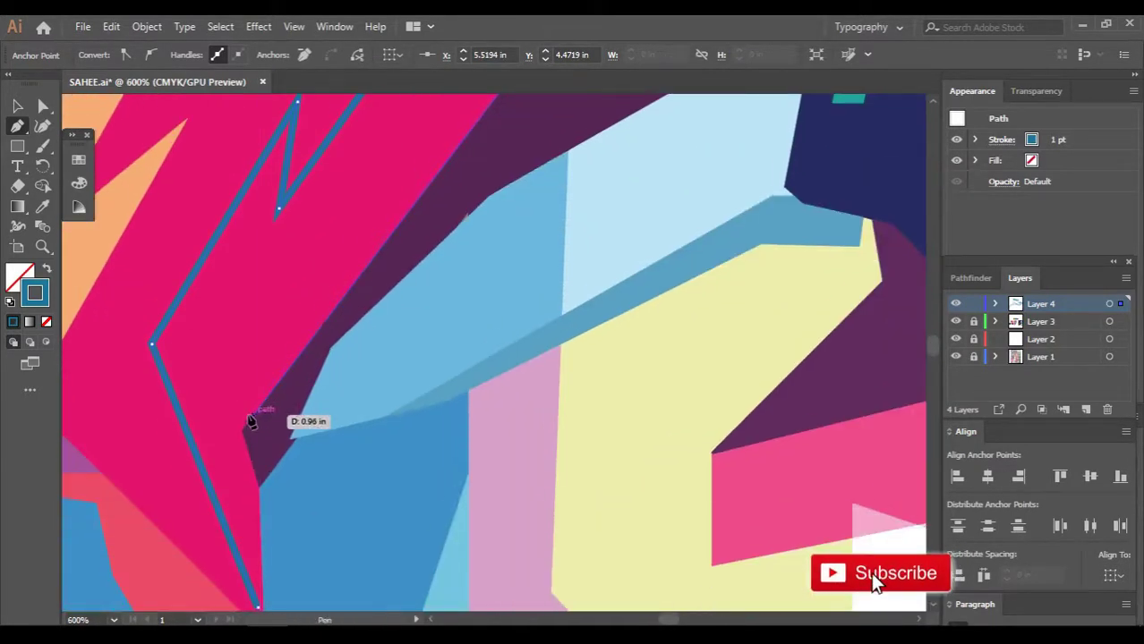
scroll(248, 434, "up", 2)
scroll(255, 434, "up", 1)
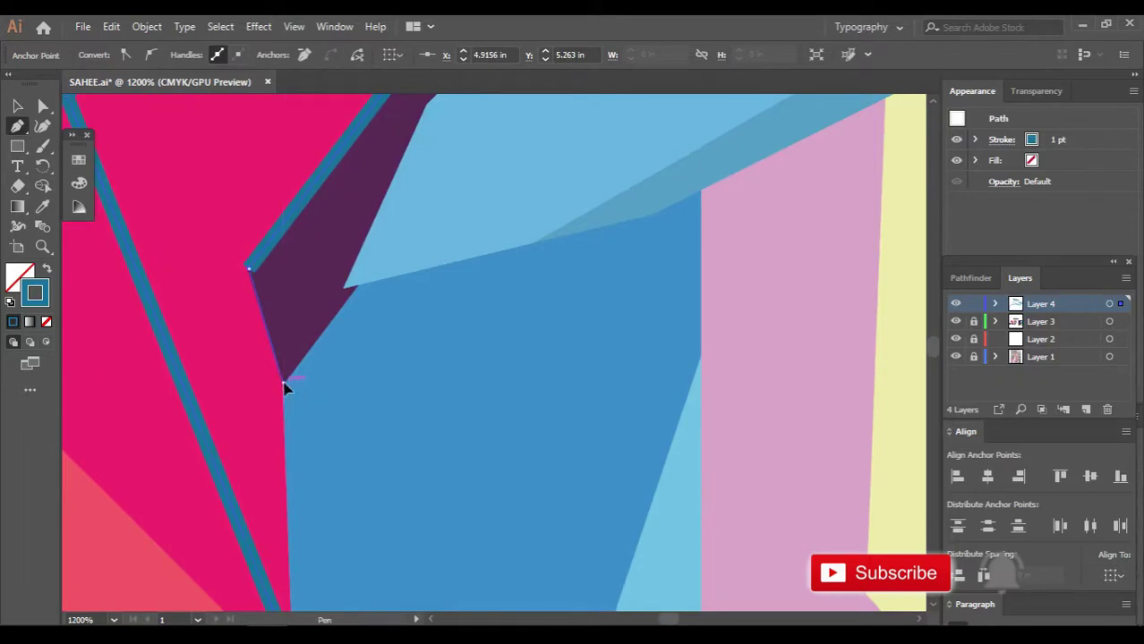
left_click(283, 380)
scroll(282, 394, "down", 3)
scroll(255, 318, "down", 6)
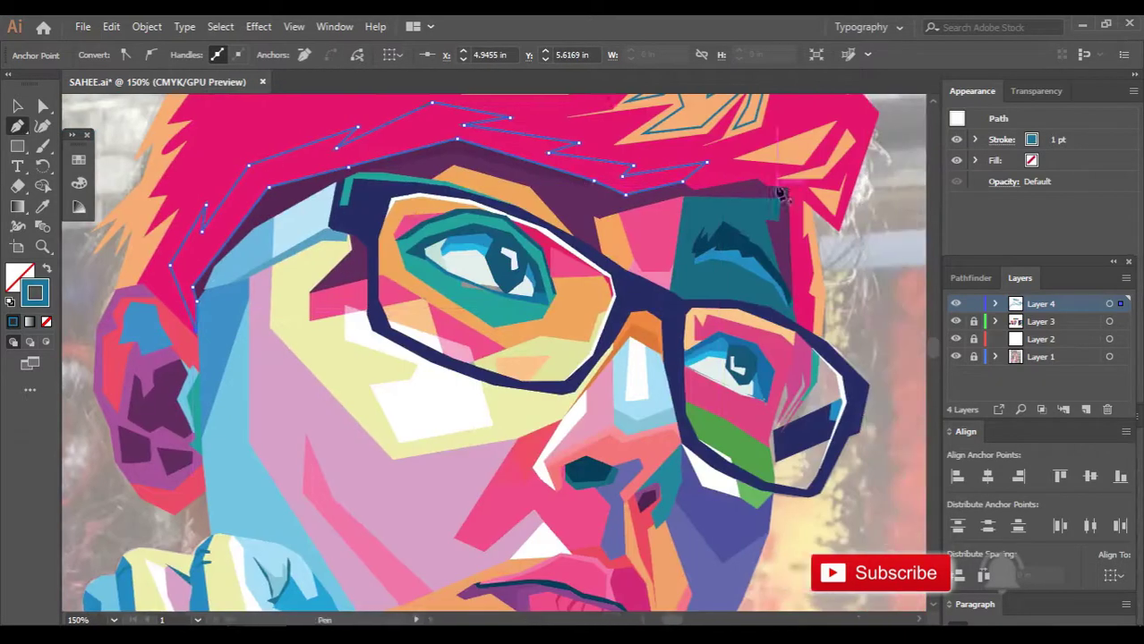
scroll(791, 198, "up", 2)
scroll(786, 204, "up", 2)
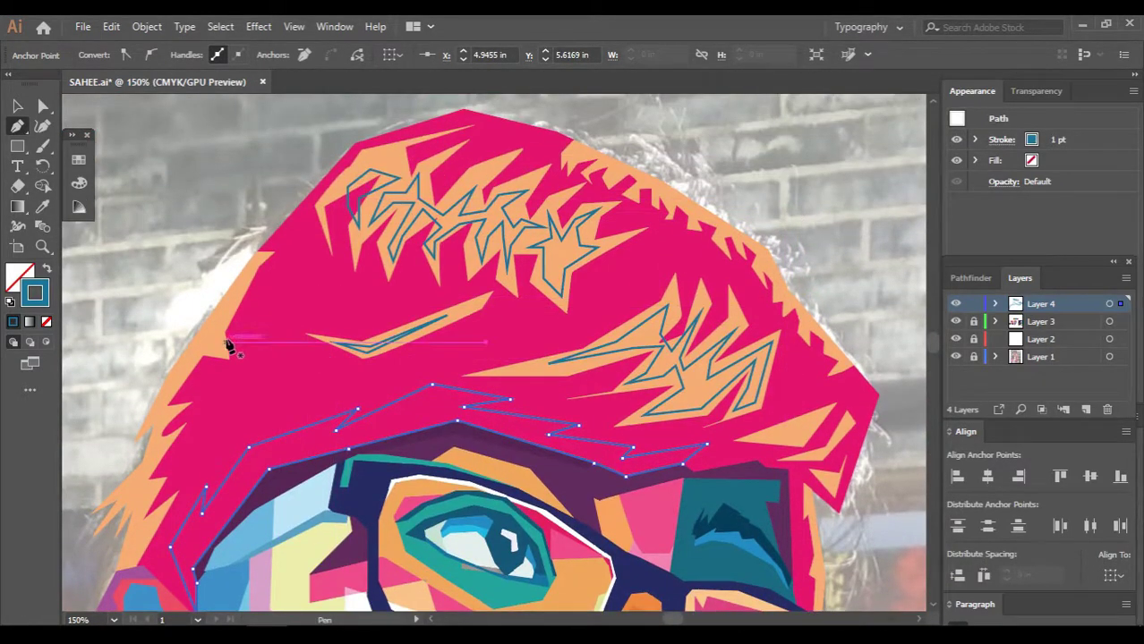
scroll(294, 519, "up", 2)
Start an outline up the orange strand at left along the hair edge
scroll(363, 549, "up", 3)
left_click(405, 365)
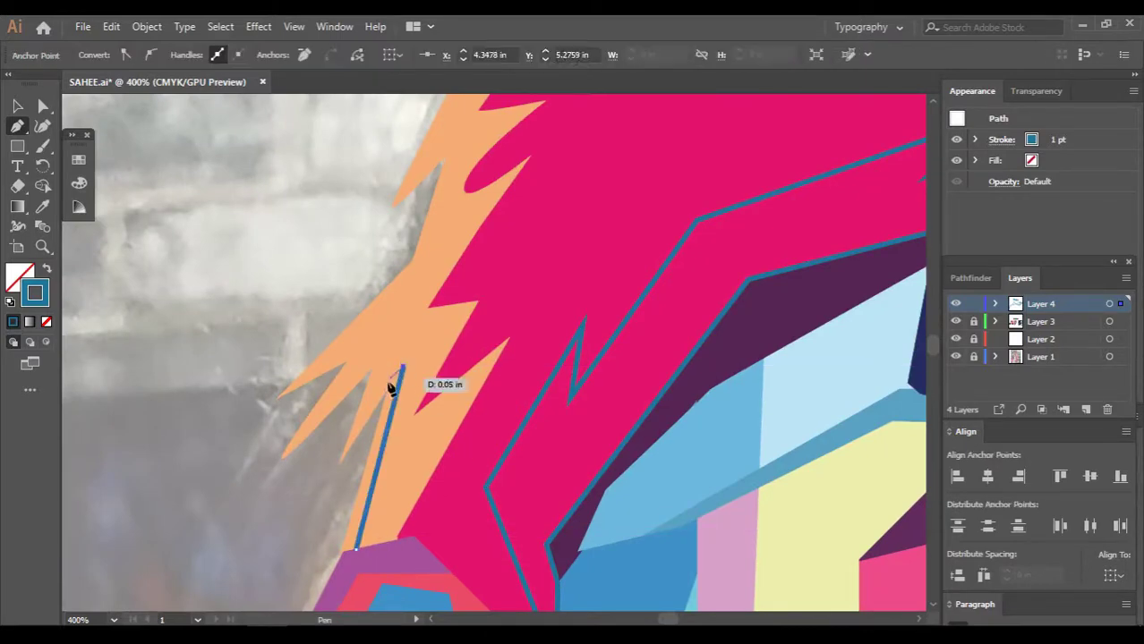
left_click(370, 398)
left_click(383, 346)
left_click(332, 361)
left_click(427, 270)
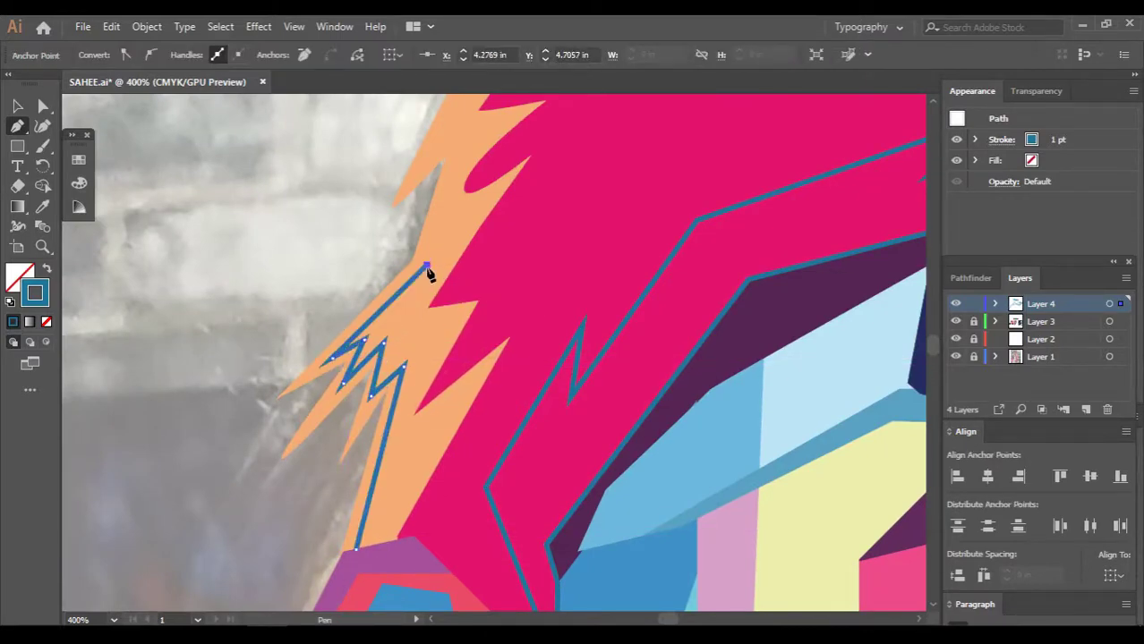
scroll(429, 270, "up", 3)
left_click(463, 253)
Continue the hair-edge outline toward the strand's tip
scroll(465, 260, "up", 2)
scroll(537, 246, "up", 1)
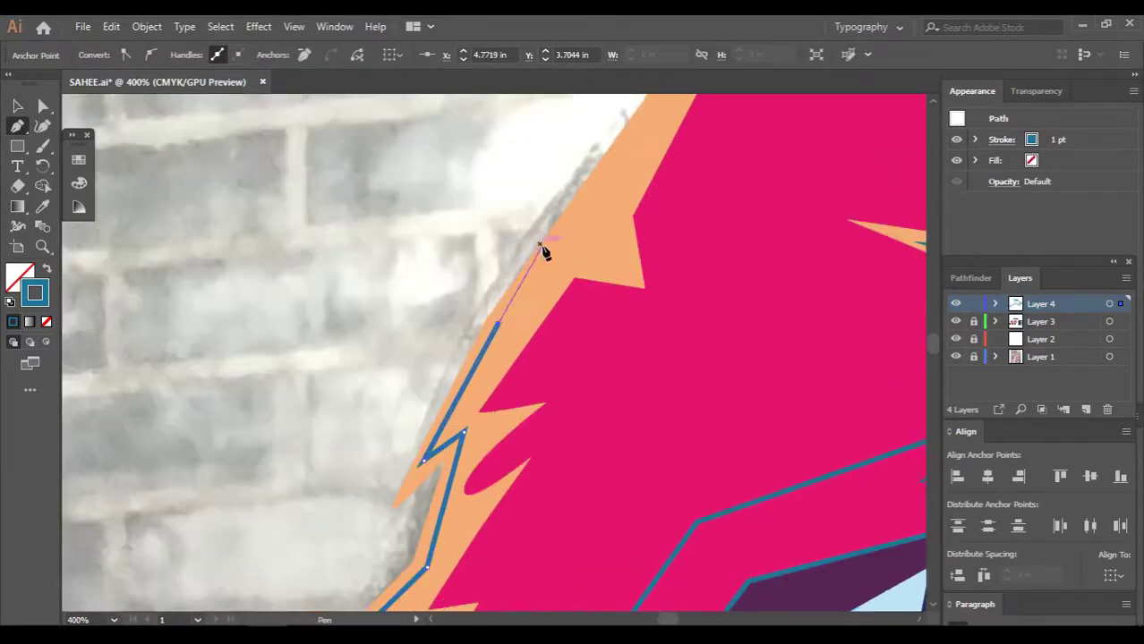
scroll(608, 233, "up", 2)
scroll(698, 188, "up", 1)
left_click(707, 181)
scroll(707, 181, "up", 5)
left_click(669, 153)
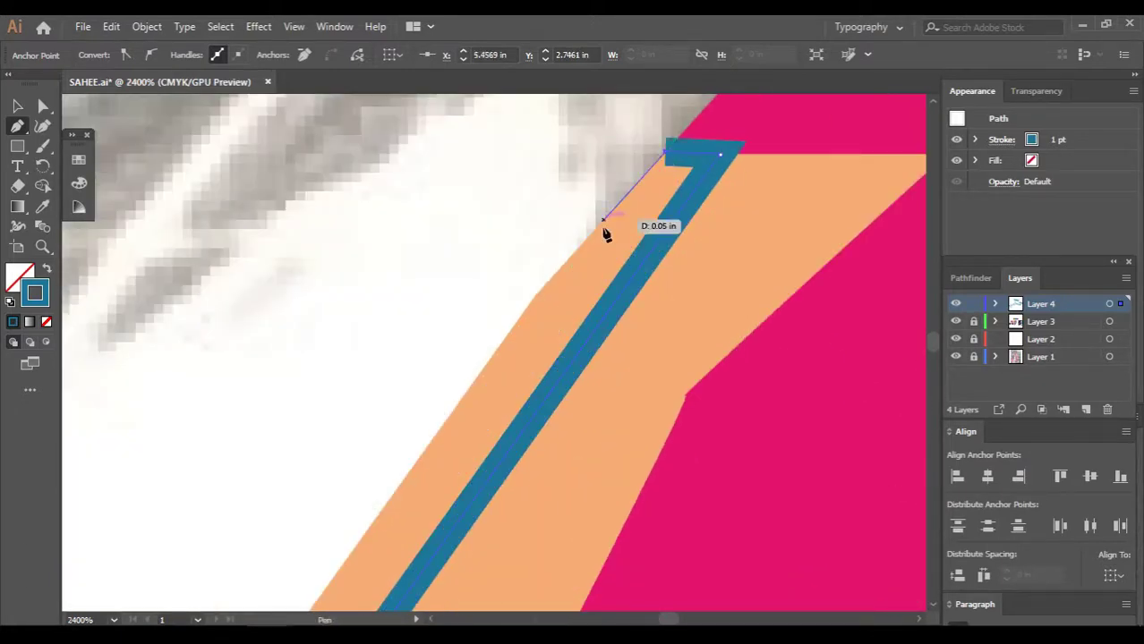
left_click(536, 294)
Follow the orange strand's outer edge down to its tip
scroll(360, 367, "down", 5)
scroll(252, 408, "right", 2)
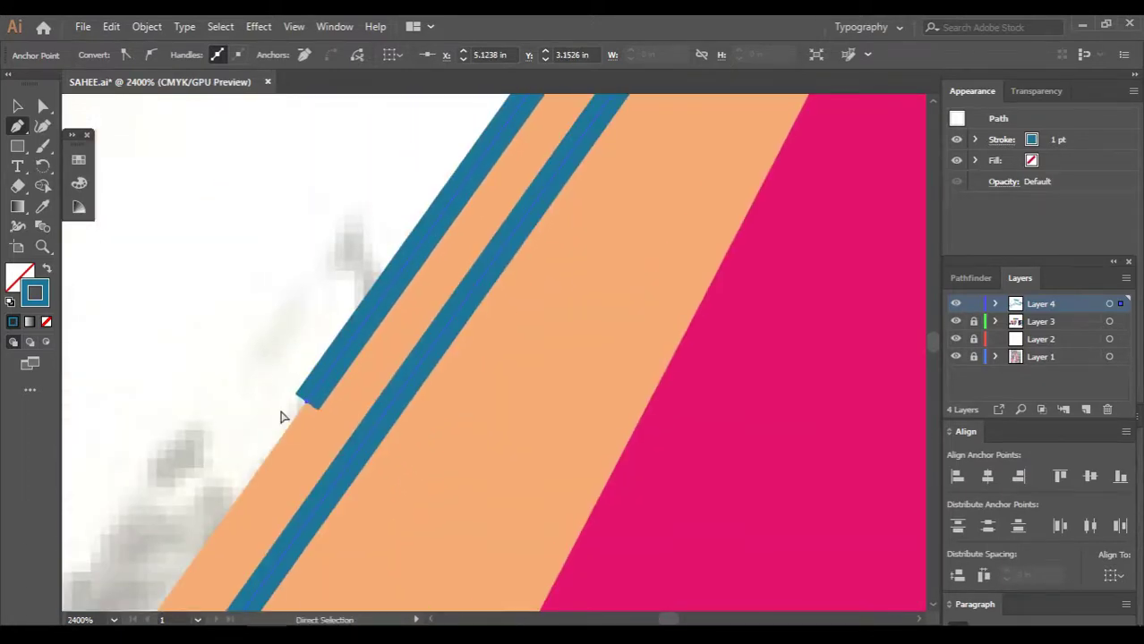
scroll(237, 418, "down", 3)
scroll(226, 421, "down", 3)
scroll(226, 421, "left", 3)
scroll(209, 428, "down", 2)
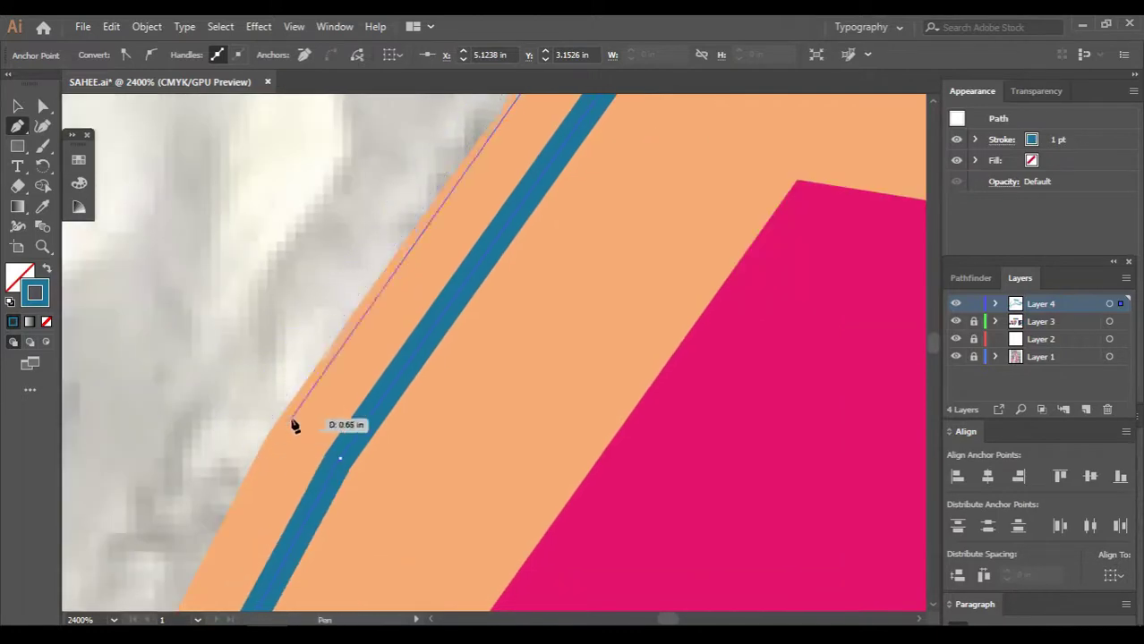
scroll(273, 438, "down", 2)
scroll(287, 426, "down", 3)
scroll(224, 510, "down", 2)
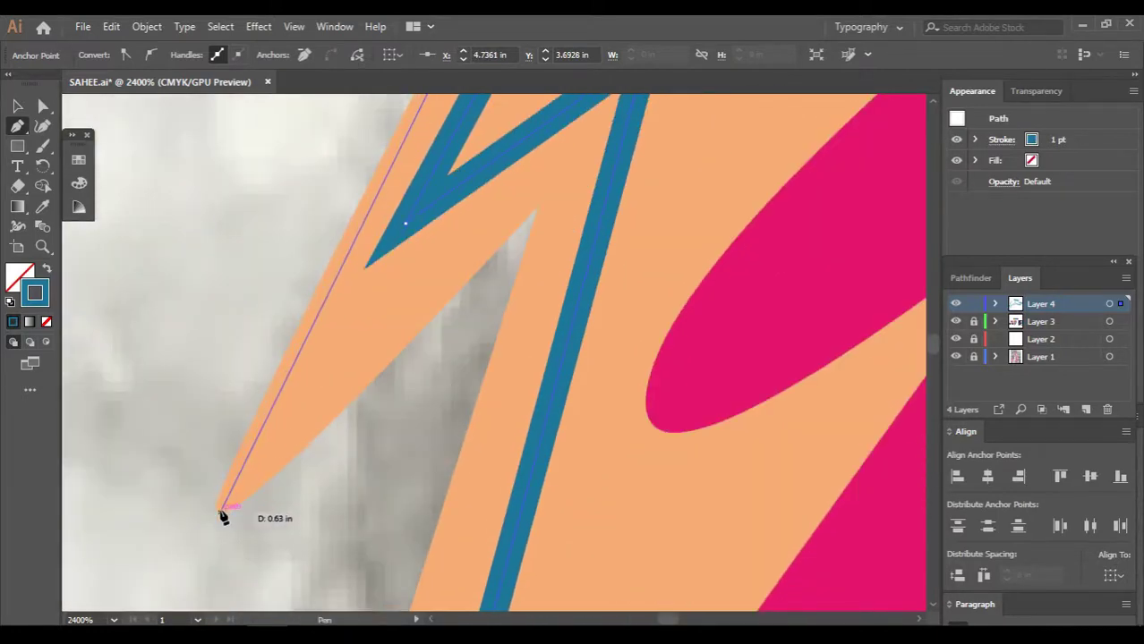
left_click(222, 509)
scroll(378, 364, "down", 3)
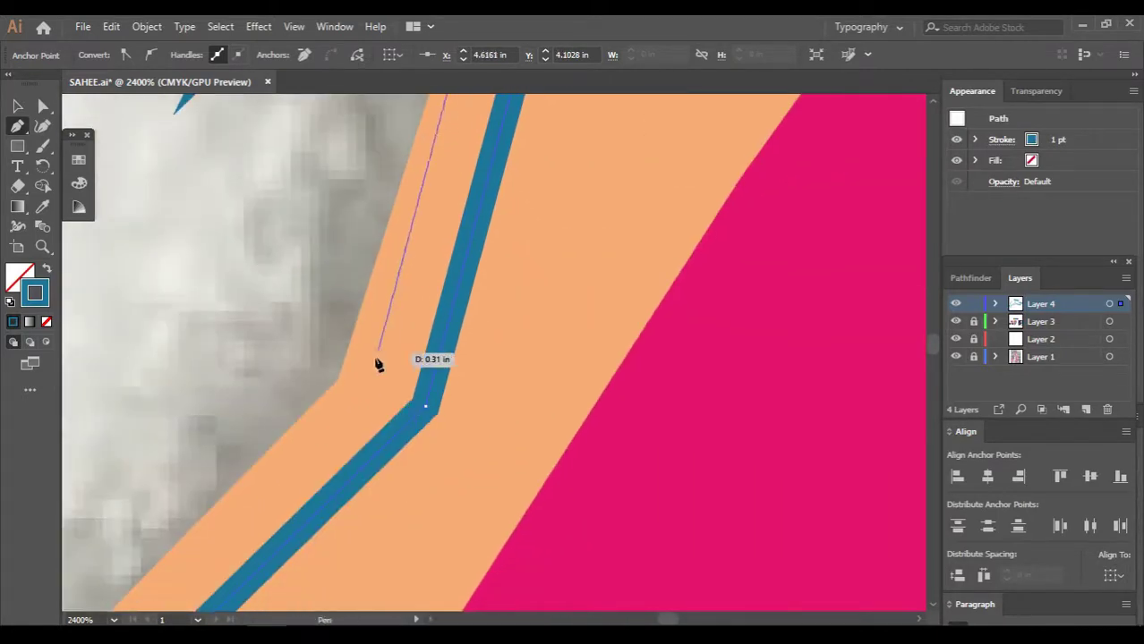
scroll(333, 368, "down", 3)
scroll(296, 391, "down", 3)
scroll(277, 367, "down", 2)
left_click(269, 356)
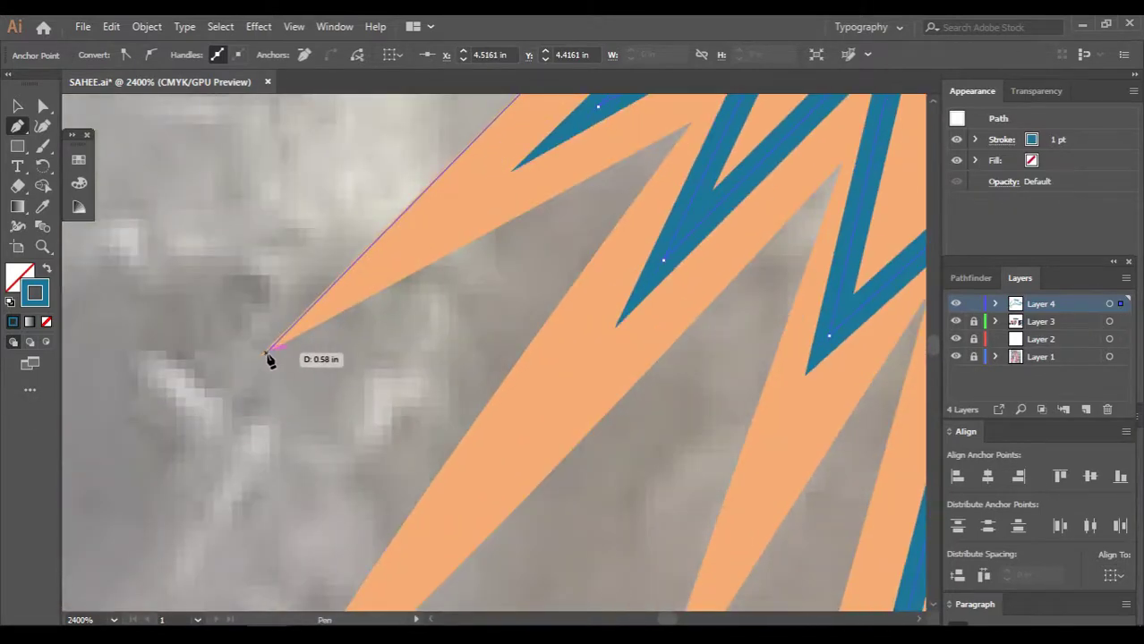
Trace the next notch and orange stripe tip, then close the outline at its start
left_click(663, 143)
scroll(293, 510, "down", 5)
scroll(824, 173, "up", 5)
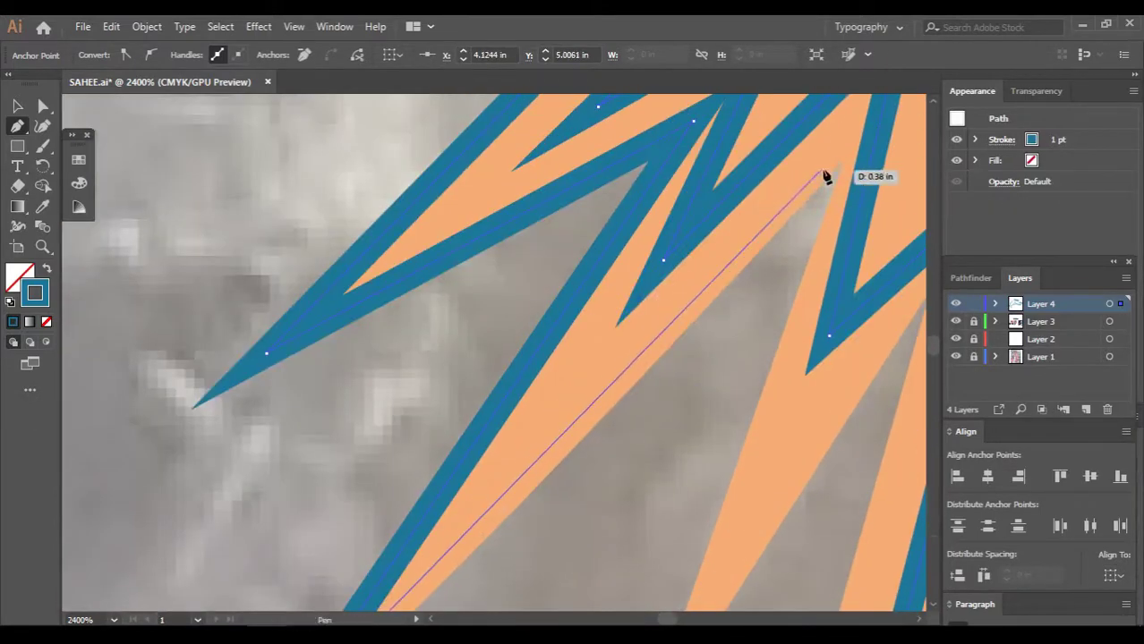
scroll(716, 338, "down", 3)
left_click(637, 571)
scroll(786, 313, "down", 3)
scroll(777, 165, "right", 3)
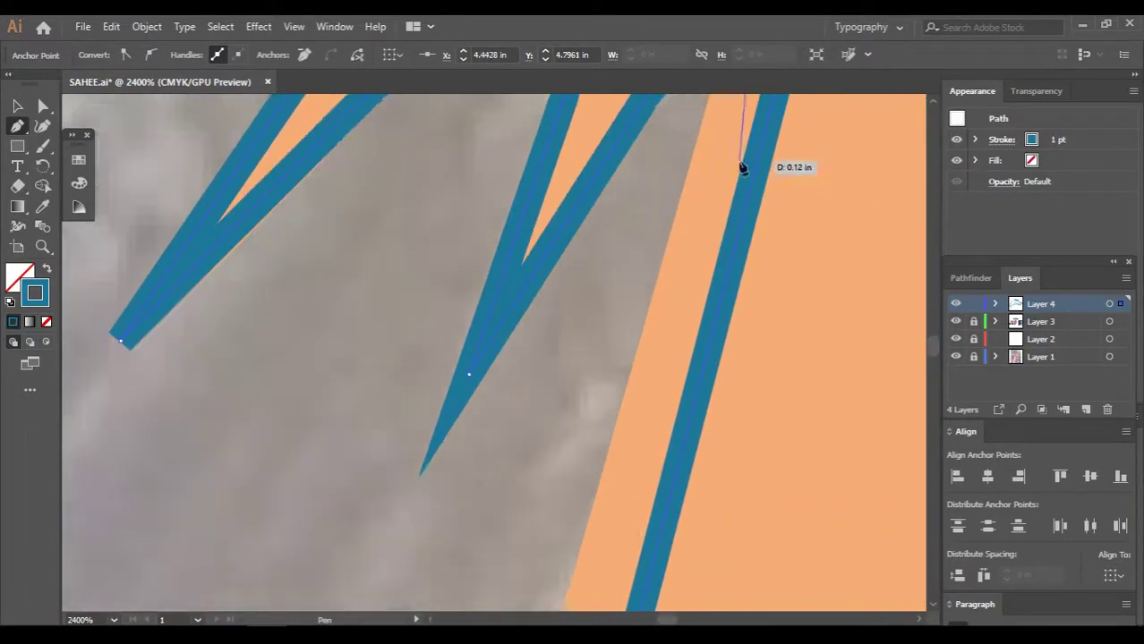
scroll(507, 331, "down", 3)
left_click(507, 332)
left_click(569, 313)
scroll(709, 217, "down", 4)
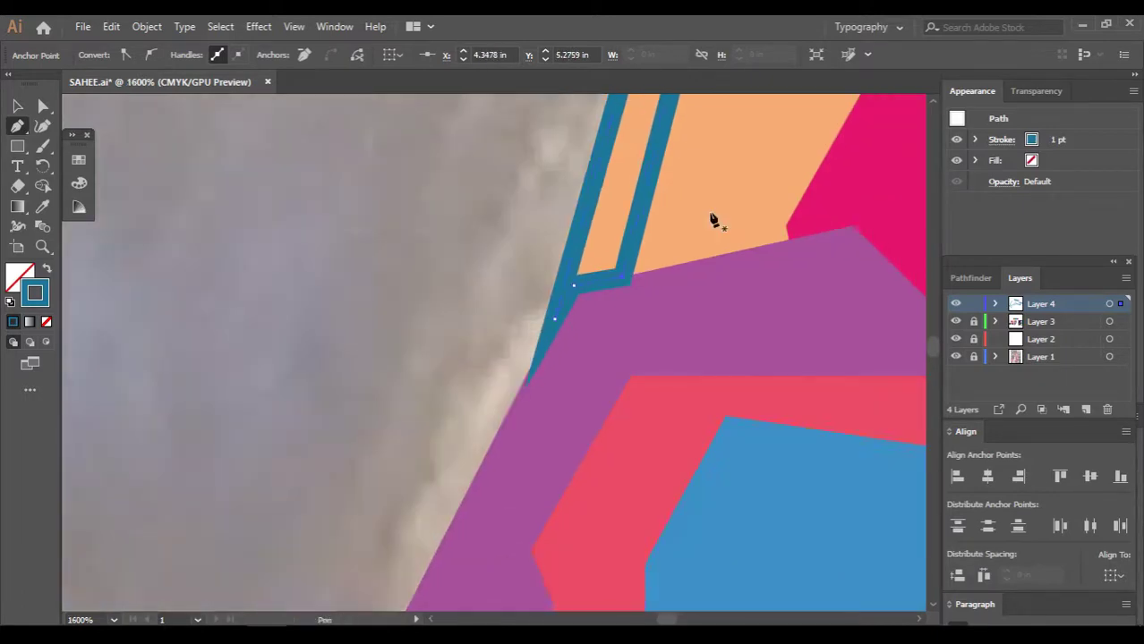
scroll(710, 218, "down", 3)
scroll(721, 179, "down", 3)
Start a new Pen outline with two anchors along the top edge of the hair
scroll(730, 135, "down", 1)
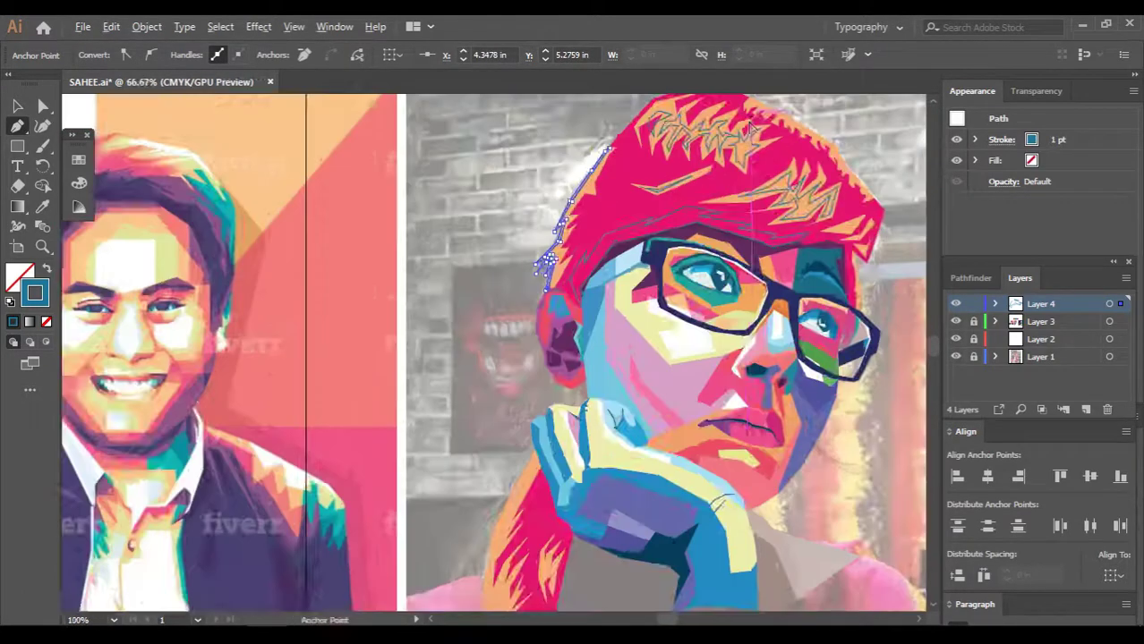
scroll(740, 91, "down", 1)
scroll(702, 151, "up", 3)
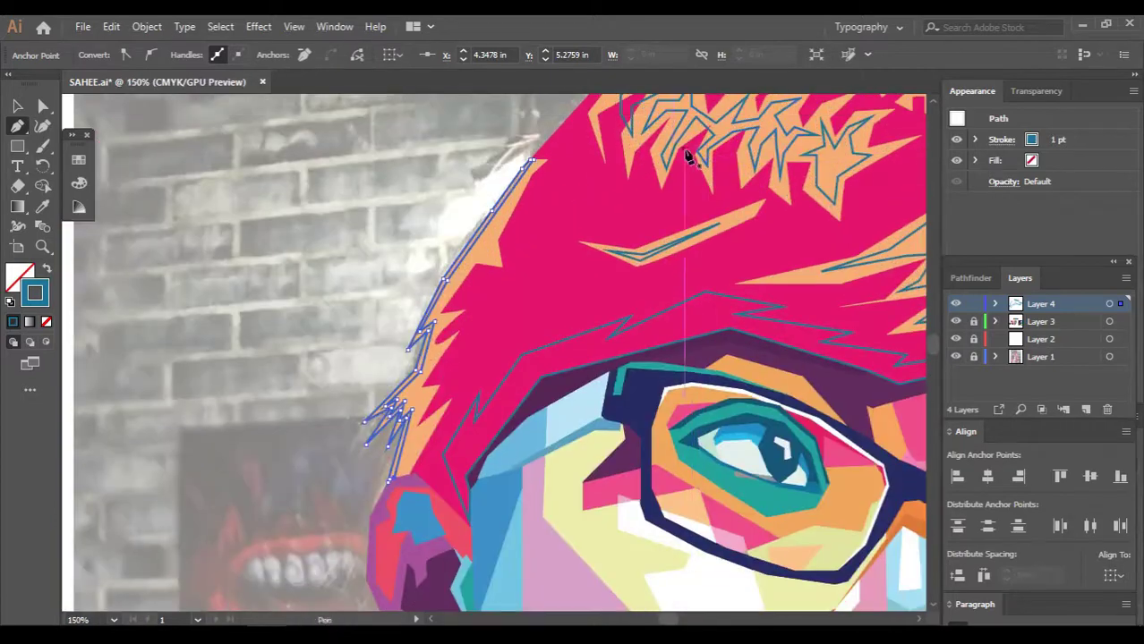
scroll(594, 185, "down", 3)
scroll(613, 166, "up", 4)
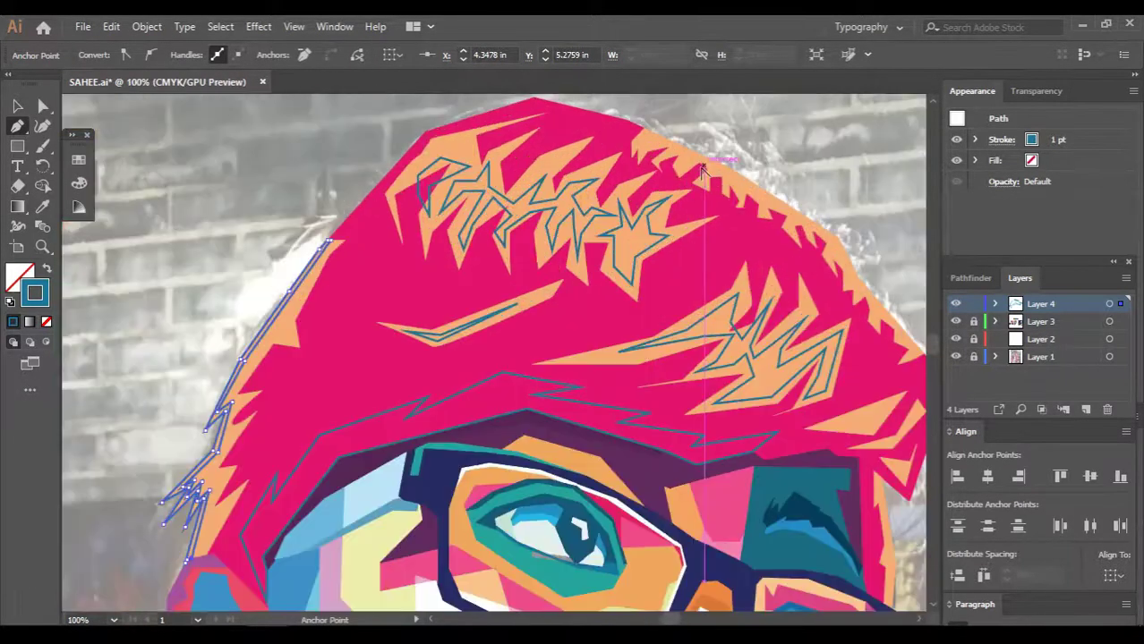
left_click(695, 153)
scroll(695, 153, "down", 2)
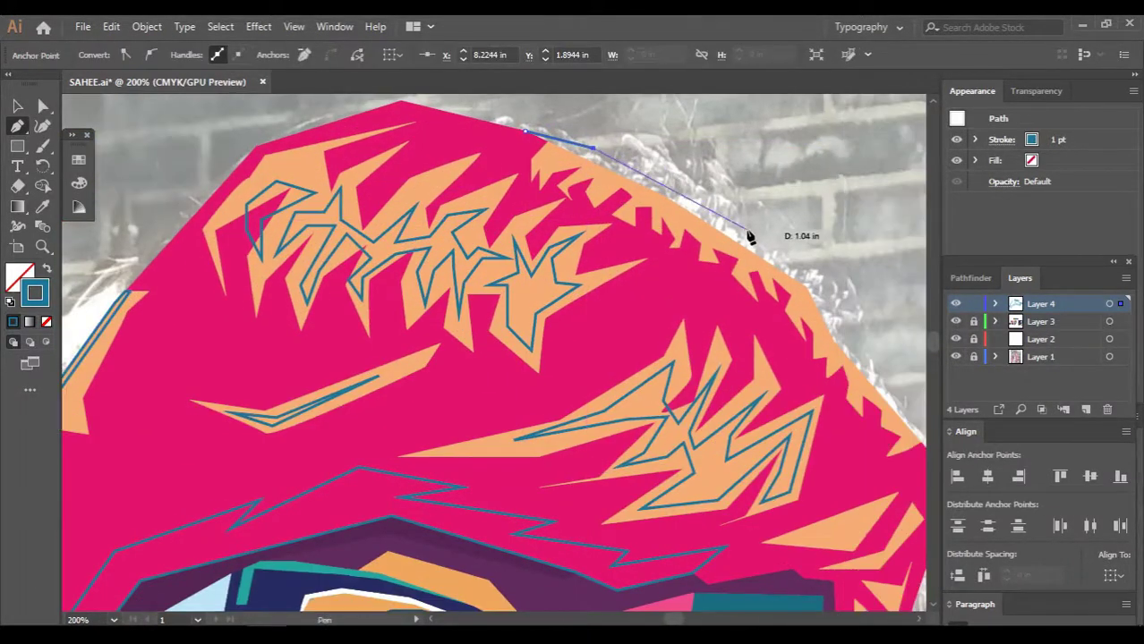
left_click(748, 234)
Add curved anchors that extend the outline to the hair tip on the right
scroll(817, 210, "right", 2)
scroll(846, 264, "right", 2)
left_click_drag(813, 351, 798, 358)
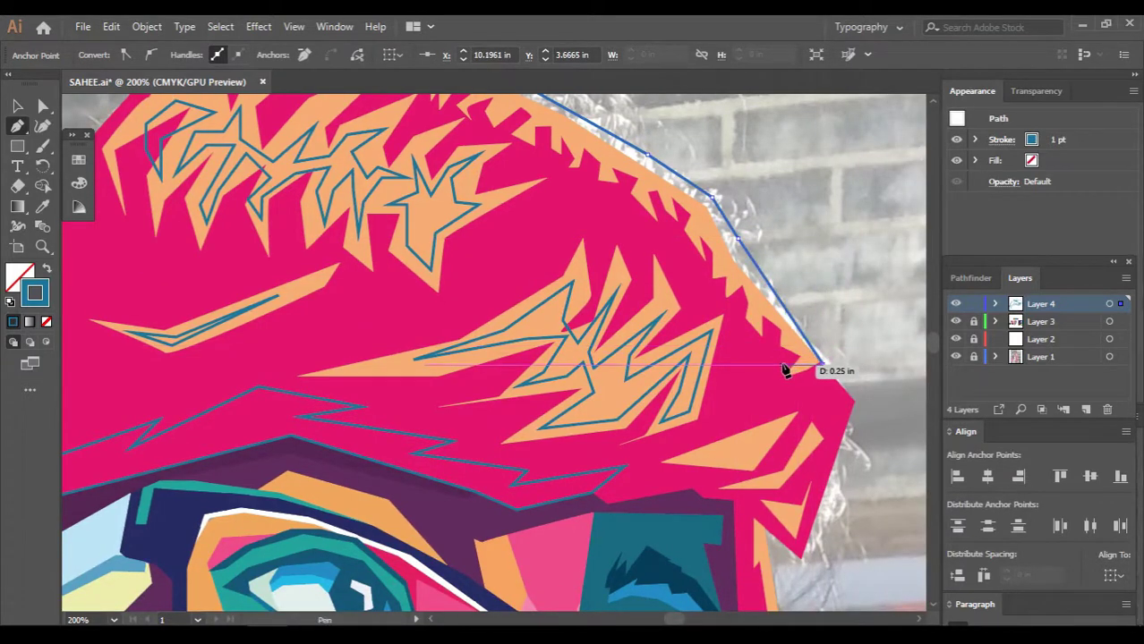
mouse_move(823, 369)
left_mouse_down()
mouse_move(834, 385)
mouse_move(575, 247)
mouse_move(394, 207)
mouse_move(383, 192)
left_mouse_up()
scroll(773, 393, "up", 3)
scroll(573, 241, "up", 5)
scroll(411, 214, "down", 4)
scroll(455, 235, "up", 2)
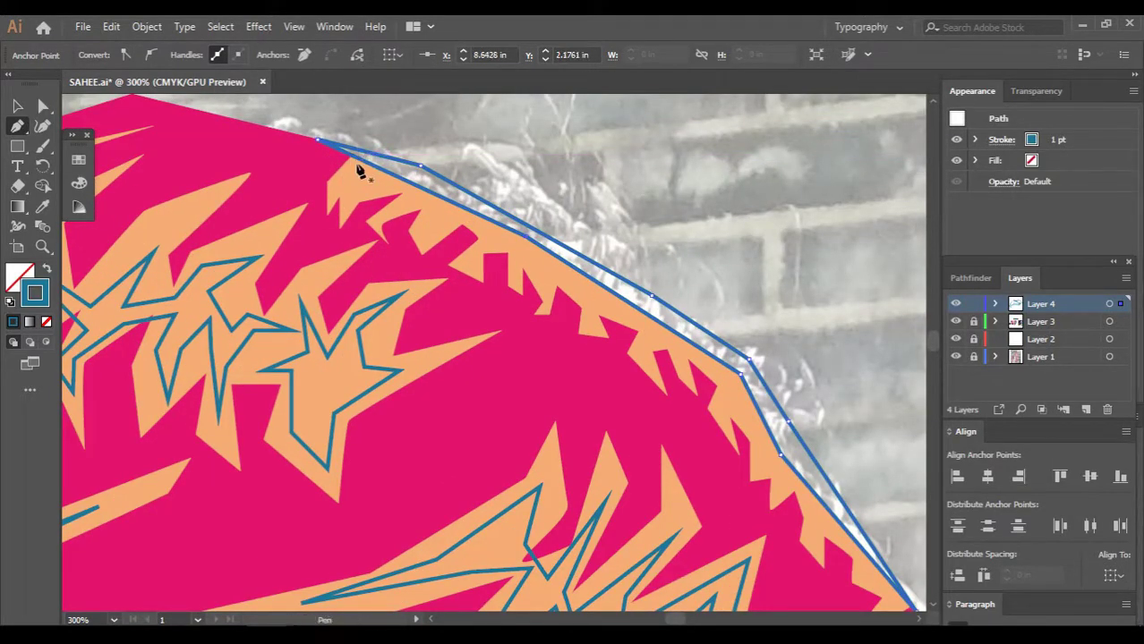
scroll(358, 172, "up", 3)
Draw zigzag anchors along the strand tips at the top-right of the hair
left_click(316, 190)
left_click(308, 220)
left_click(339, 195)
left_click(337, 234)
left_click_drag(360, 197, 413, 208)
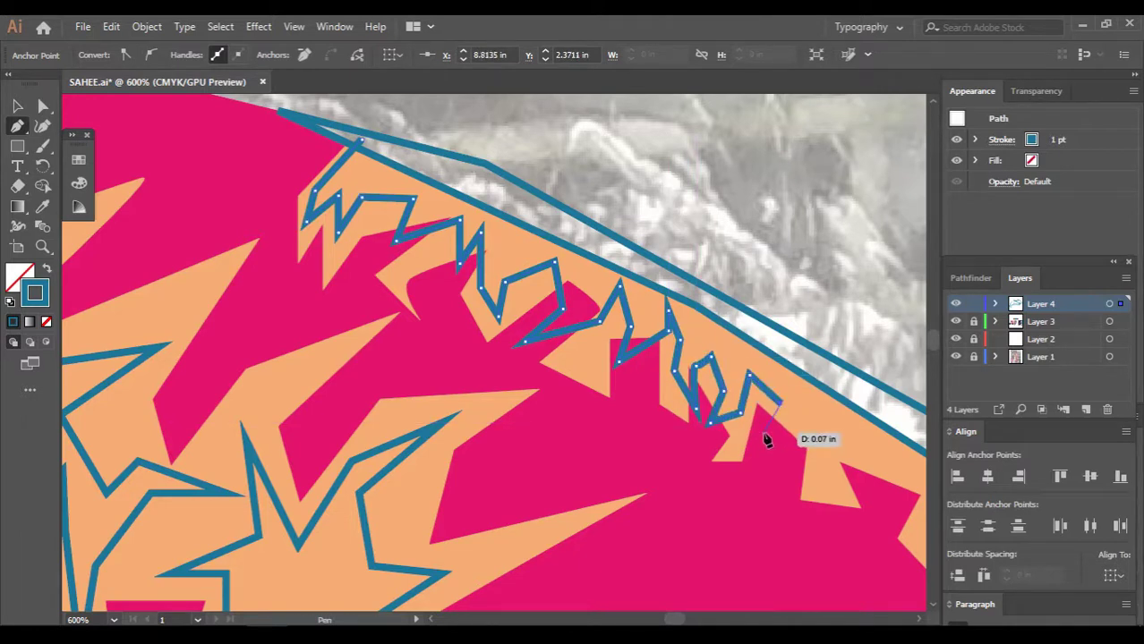
scroll(821, 434, "right", 5)
left_click(695, 463)
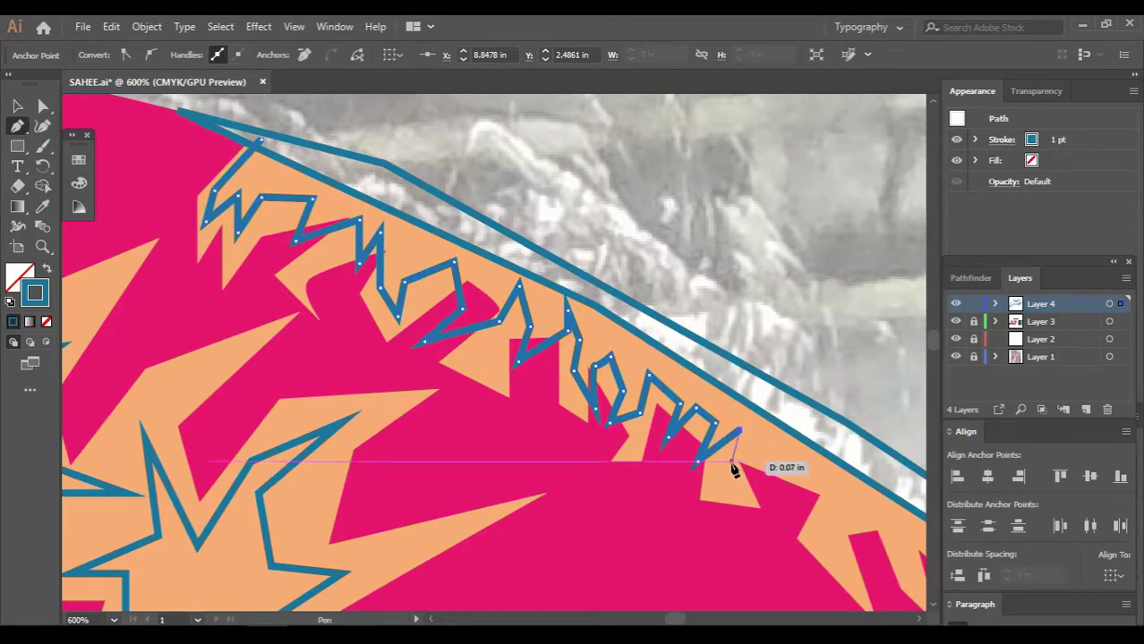
left_click(739, 431)
left_click(751, 469)
left_click(758, 439)
left_click(775, 462)
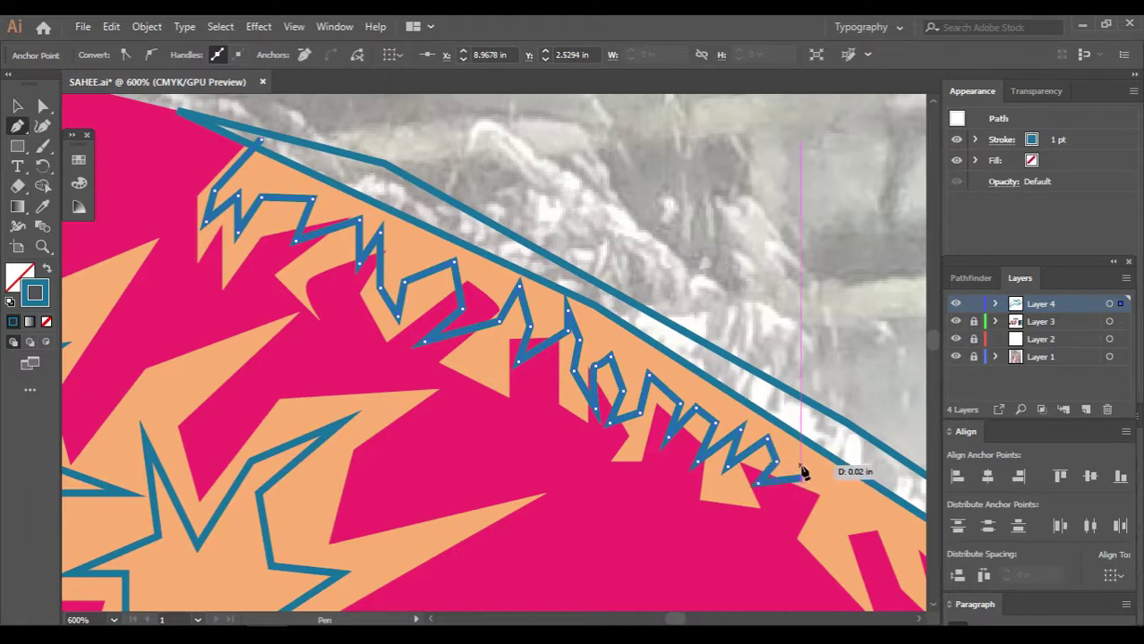
scroll(797, 467, "right", 5)
left_click(678, 479)
Continue the zigzag outline across the next strand tips further down the hair
scroll(707, 480, "down", 6)
left_click(727, 363)
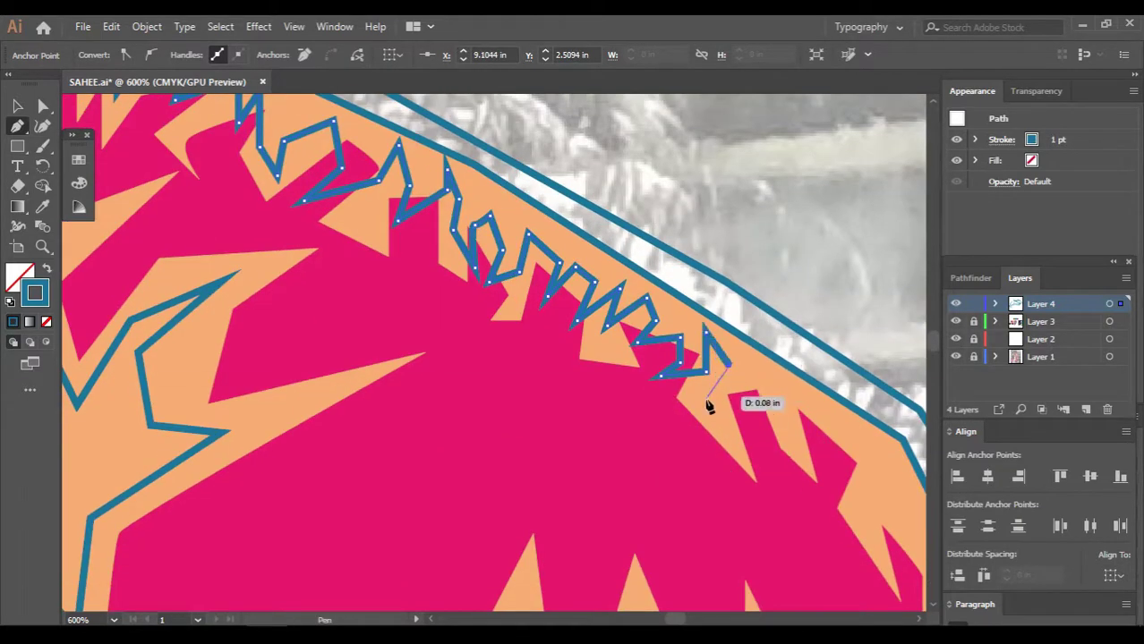
left_click(828, 432)
scroll(827, 431, "right", 5)
scroll(754, 508, "down", 4)
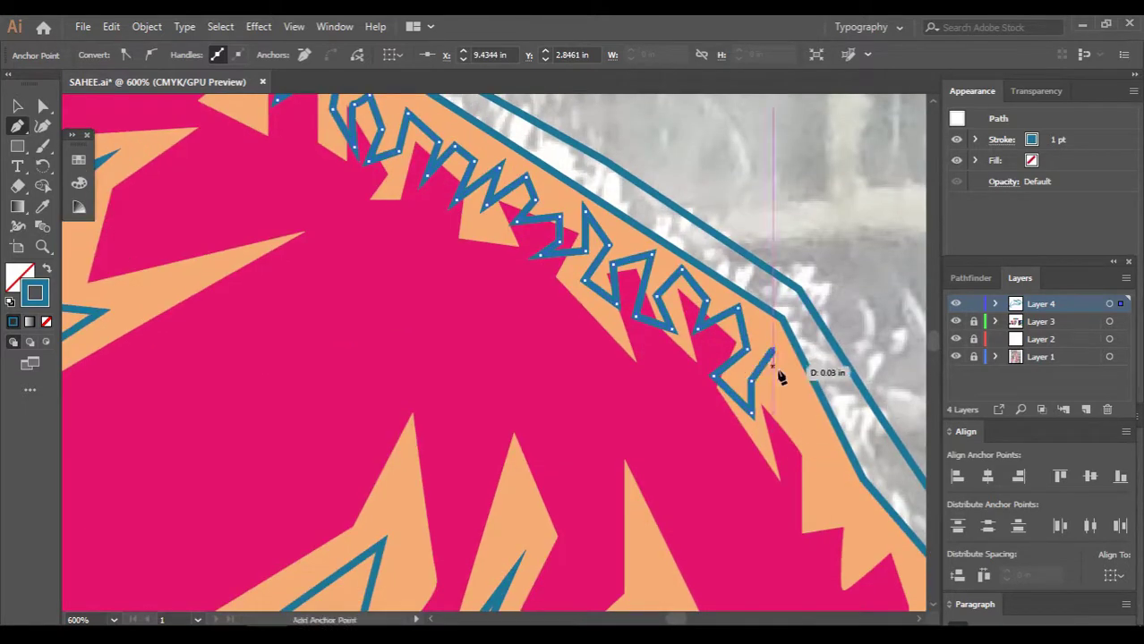
left_click(803, 431)
scroll(804, 418, "down", 4)
scroll(798, 394, "down", 1)
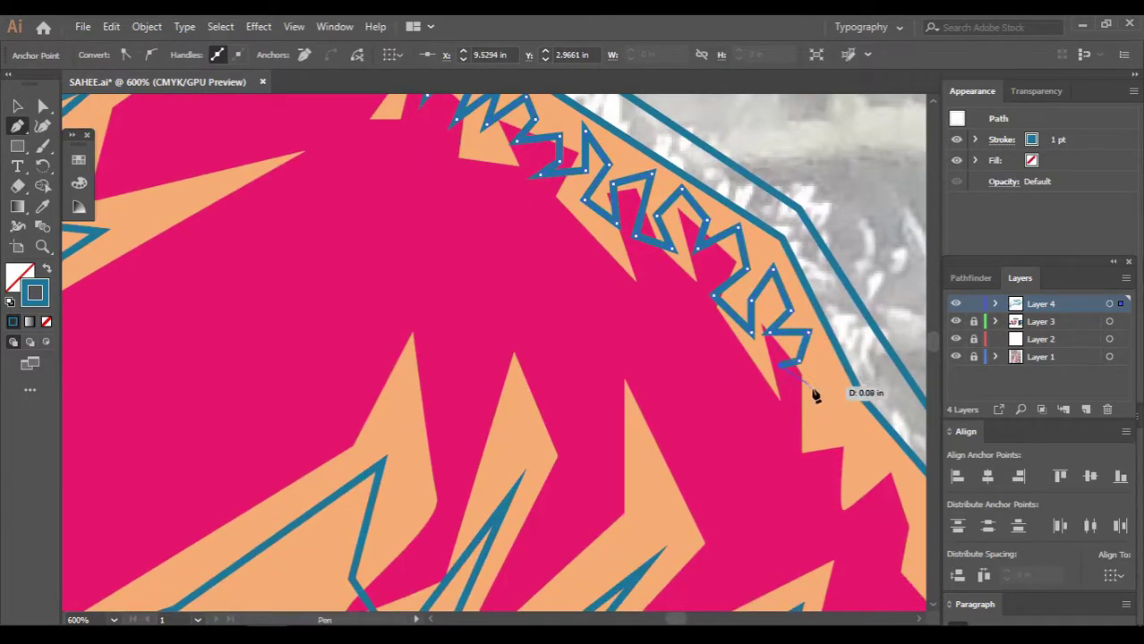
left_click(822, 357)
left_click(831, 382)
left_click(792, 415)
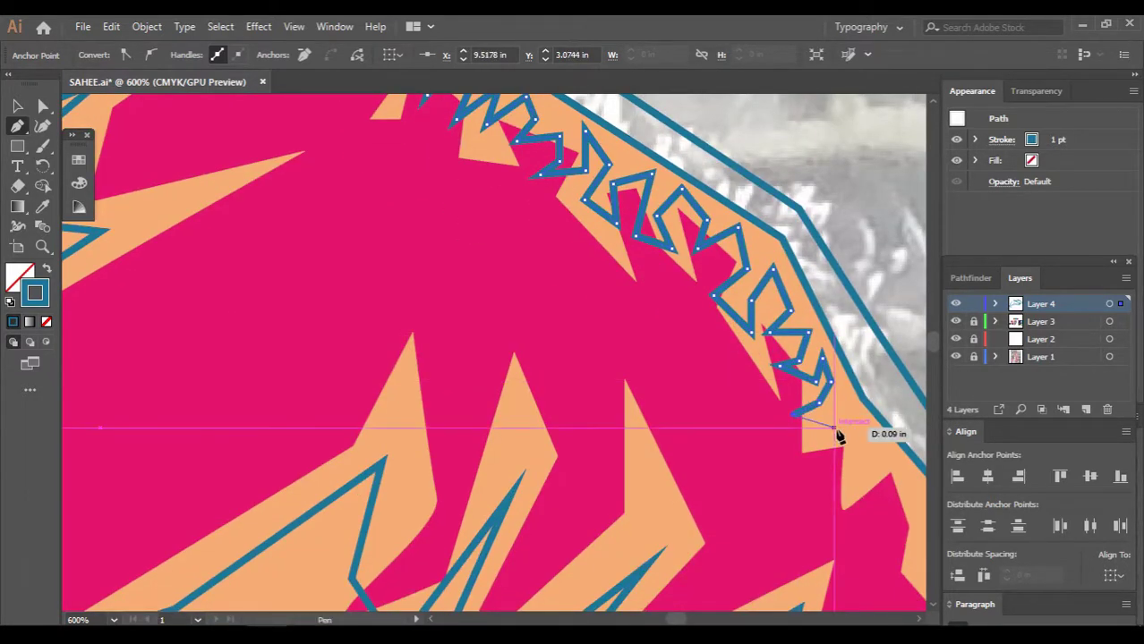
left_click(834, 428)
left_click(852, 411)
scroll(805, 429, "right", 5)
left_click(730, 476)
left_click(753, 436)
scroll(756, 445, "right", 3)
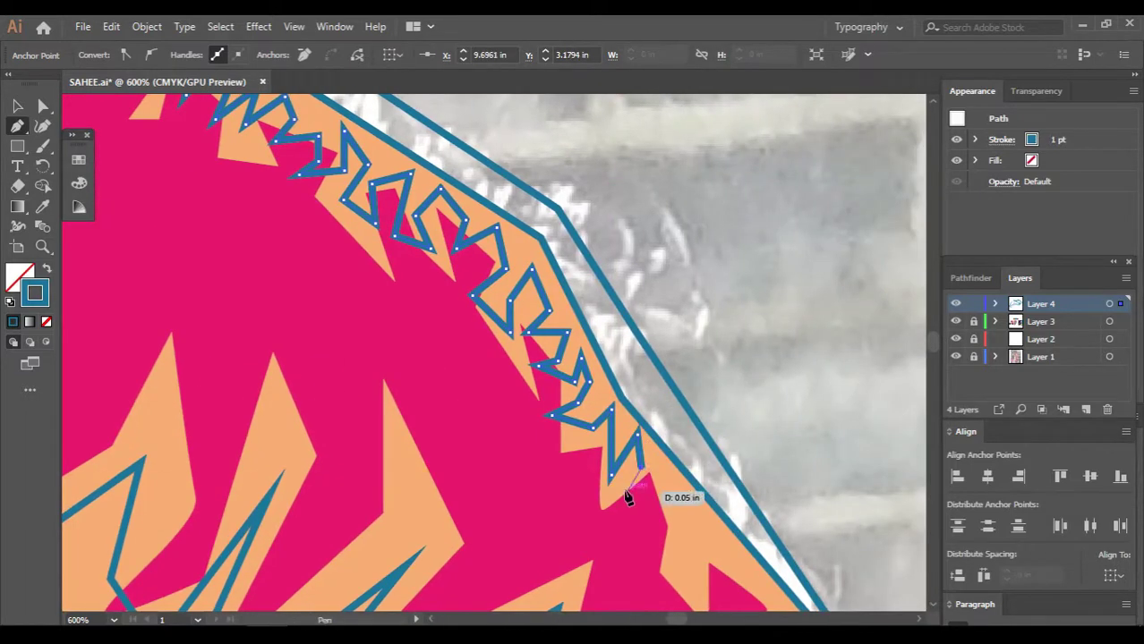
Finish the zigzag down the right hair edge and end the path
left_click(614, 502)
left_click(669, 487)
scroll(671, 488, "down", 3)
left_click(702, 407)
left_click(718, 441)
left_click(734, 429)
left_click(758, 451)
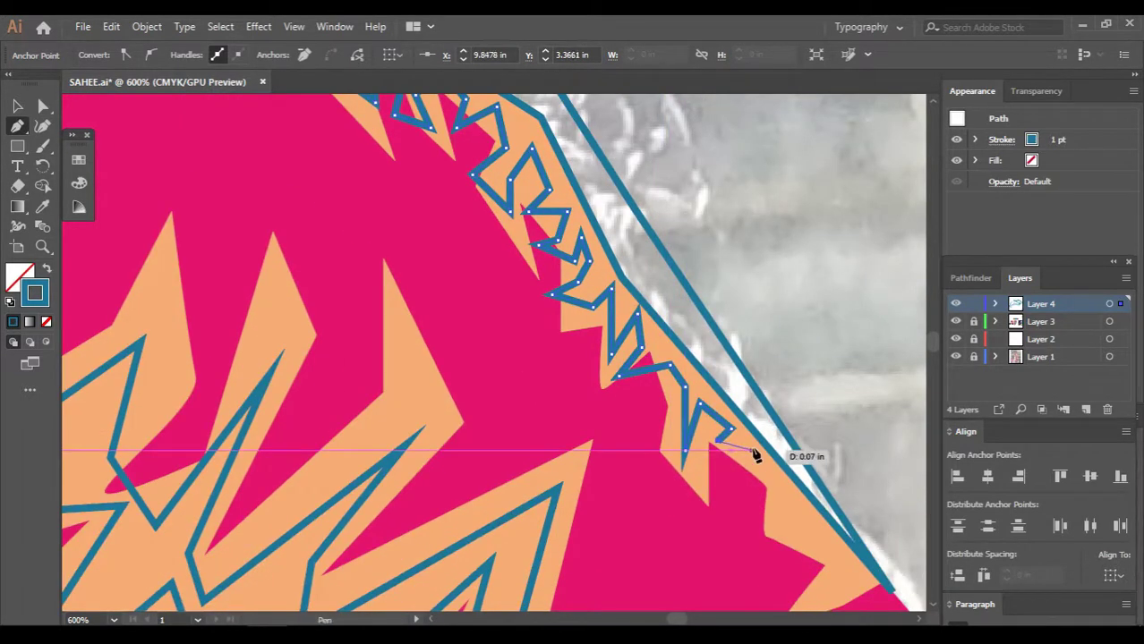
scroll(758, 451, "down", 3)
left_click(778, 391)
left_click(850, 455, "ctrl")
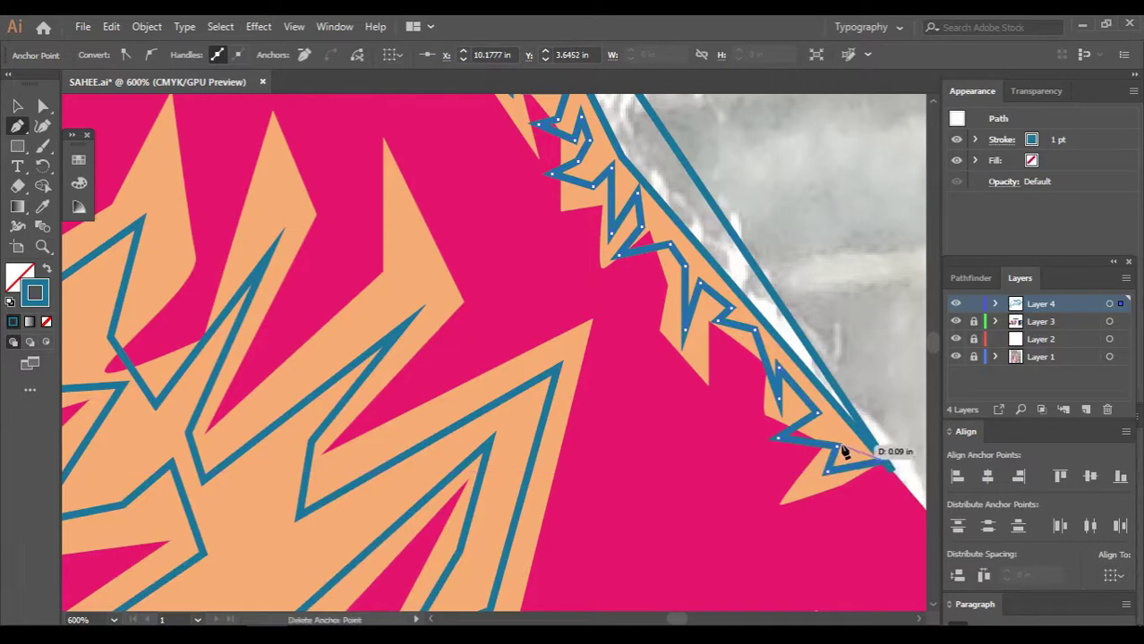
key("ctrl+minus")
key("ctrl+minus")
key("ctrl+minus")
Zoom in and outline a peach fringe strand with three points
scroll(430, 277, "up", 2)
key("ctrl+plus")
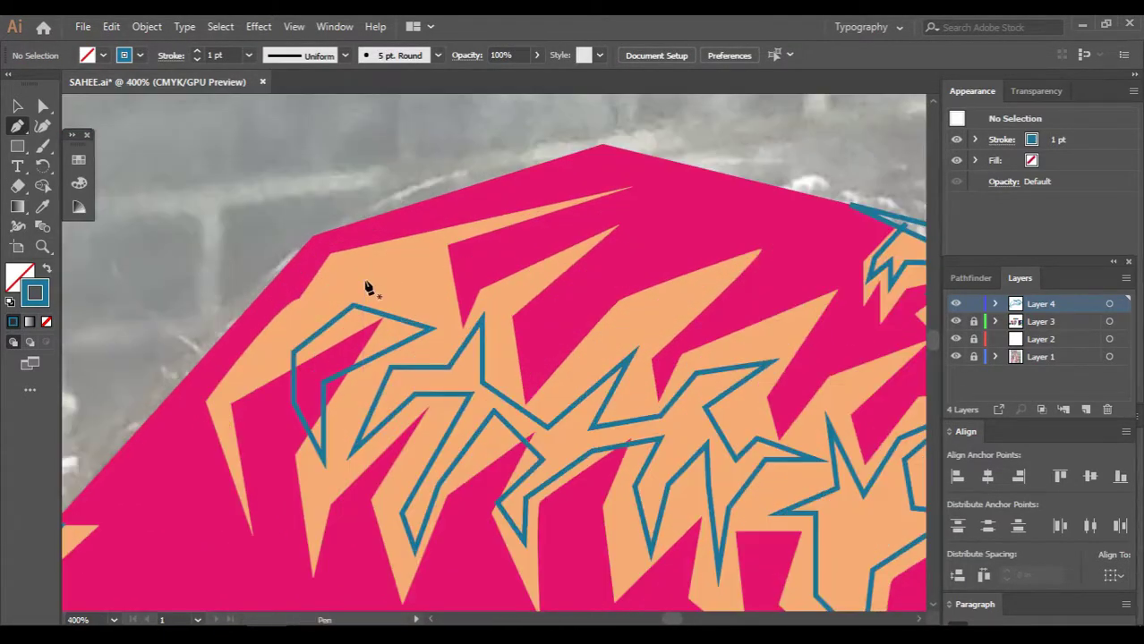
left_click(362, 261)
left_click(438, 246)
left_click(444, 304)
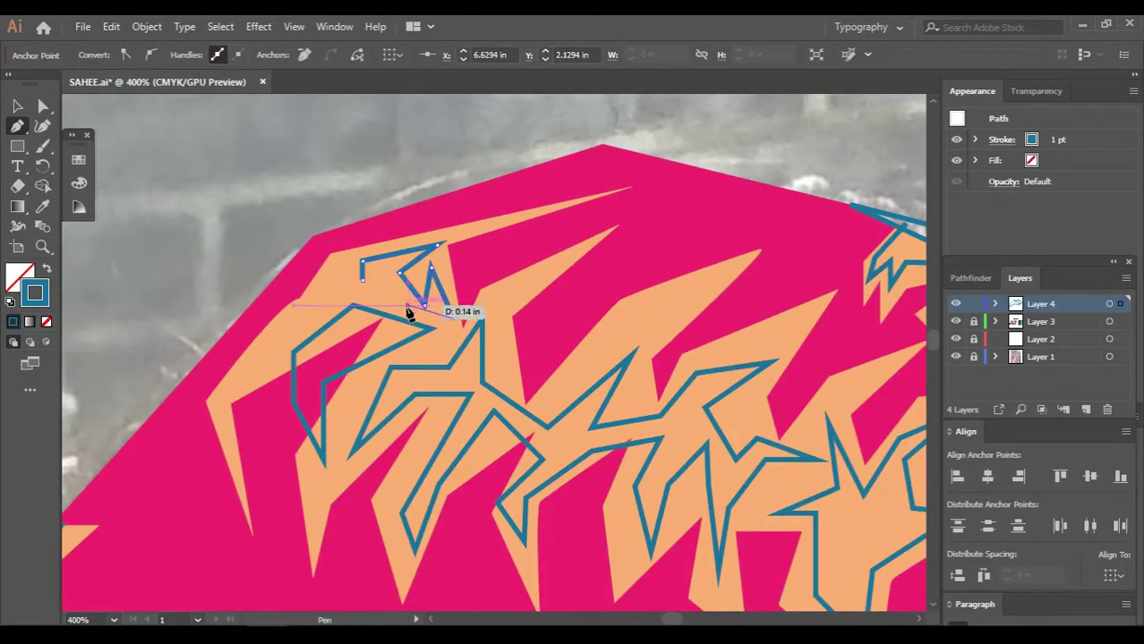
Trace a closed outline around the small lower peach shape
key("ctrl+minus")
key("ctrl+minus")
scroll(555, 322, "down", 5)
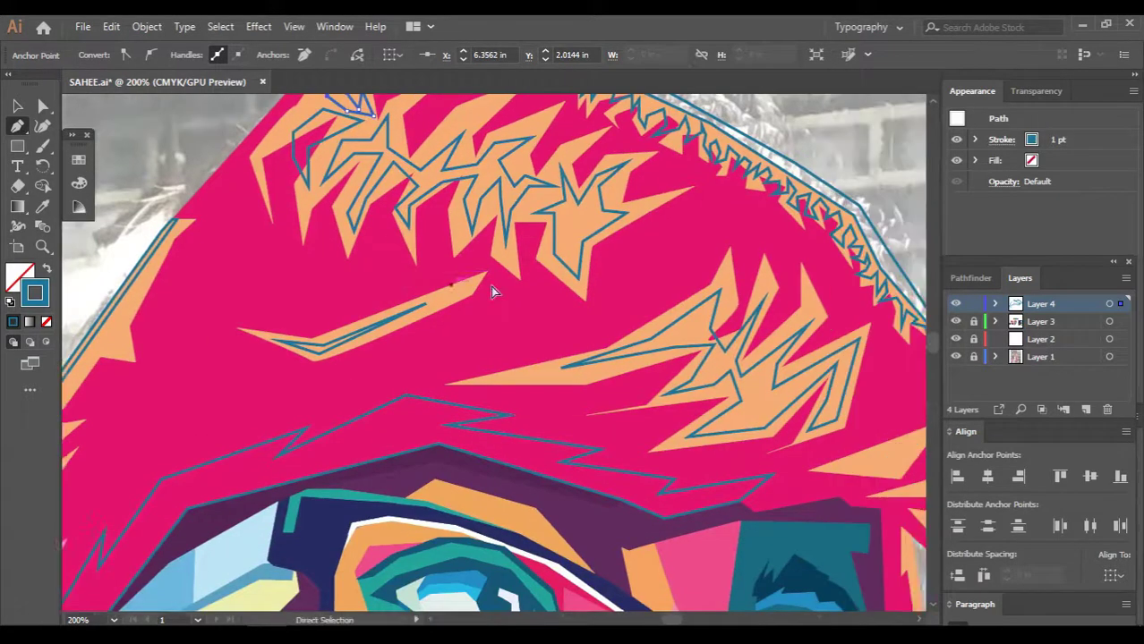
scroll(582, 349, "down", 4)
key("ctrl+plus")
key("ctrl+plus")
key("ctrl+plus")
left_click(606, 355)
left_click(805, 279)
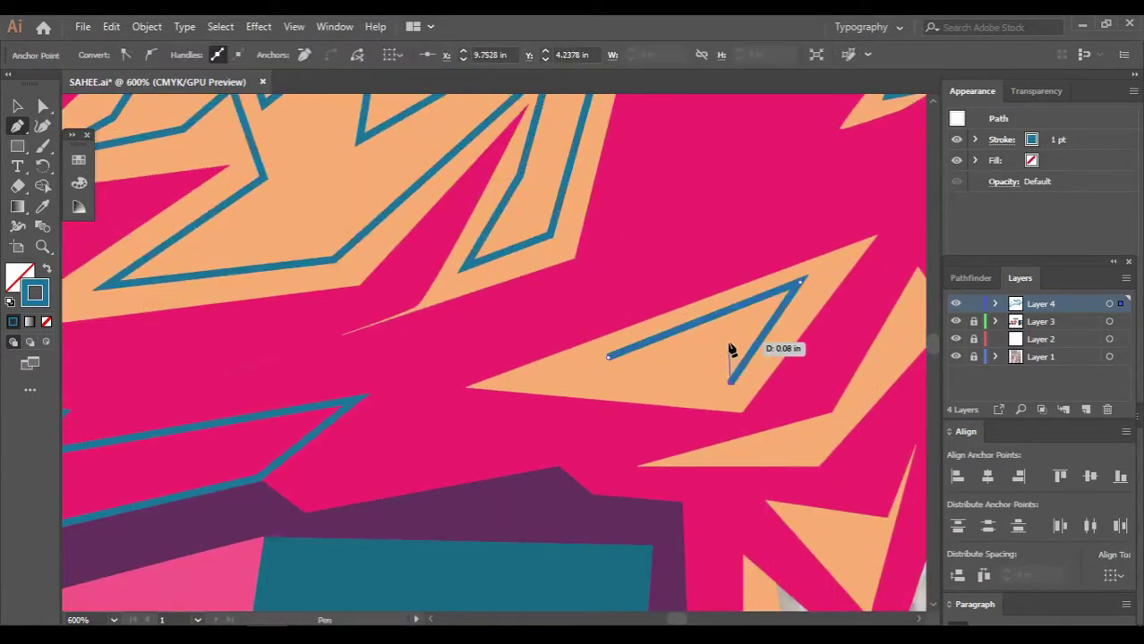
left_click(732, 341)
left_click(729, 392)
left_click(605, 355)
left_click(617, 289, "ctrl")
Zoom and pan out to view the whole head and face
key("ctrl+minus")
key("ctrl+minus")
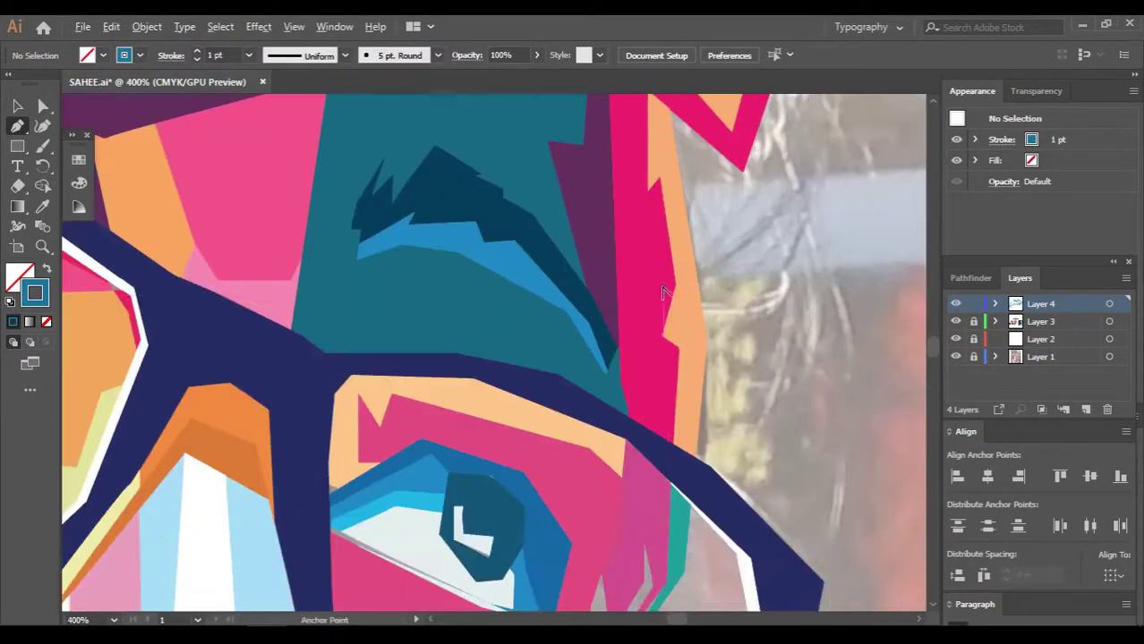
key("ctrl+minus")
left_click_drag(503, 269, 506, 284)
key("ctrl+minus")
key("ctrl+minus")
key("ctrl+plus")
key("ctrl+plus")
key("ctrl+plus")
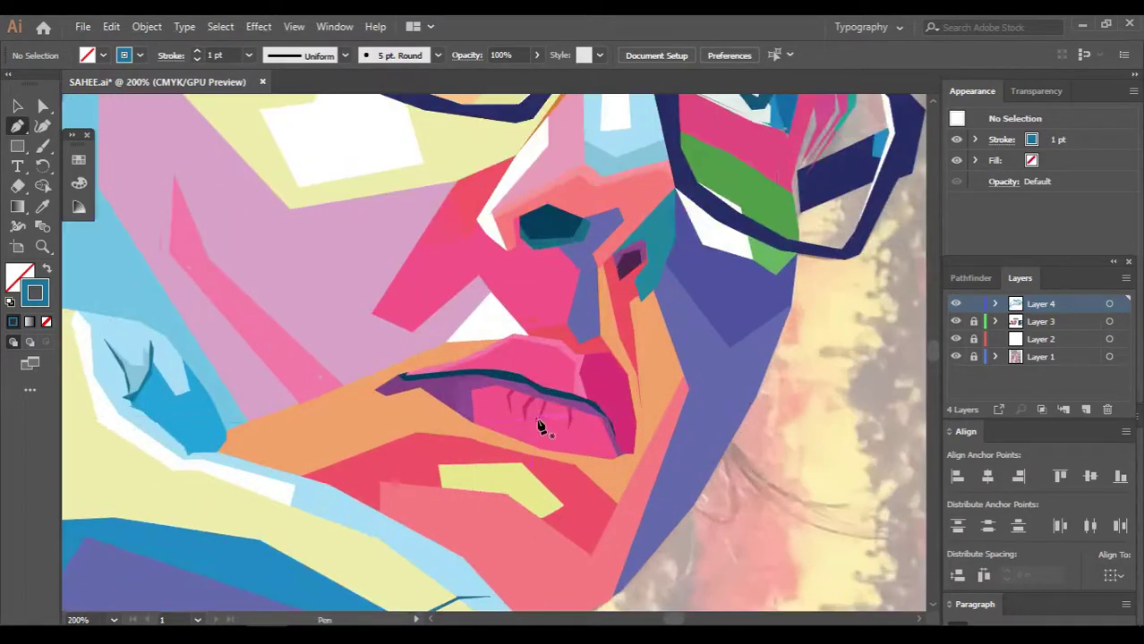
scroll(536, 429, "up", 3)
scroll(515, 327, "up", 3)
scroll(514, 326, "up", 3)
key("ctrl+minus")
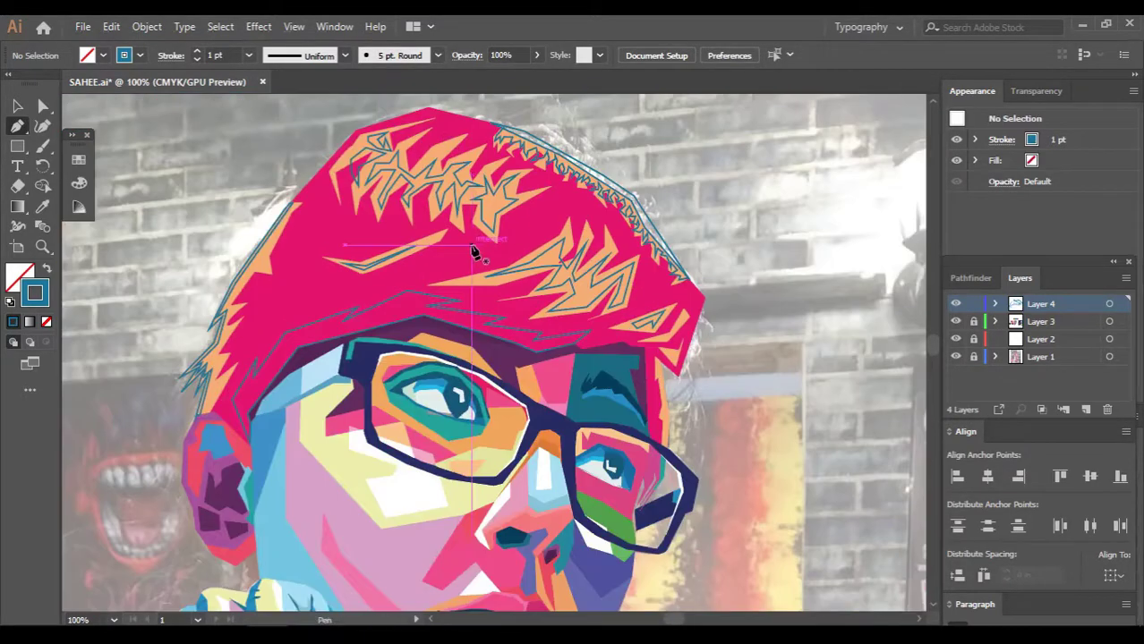
key("ctrl+minus")
key("ctrl+minus")
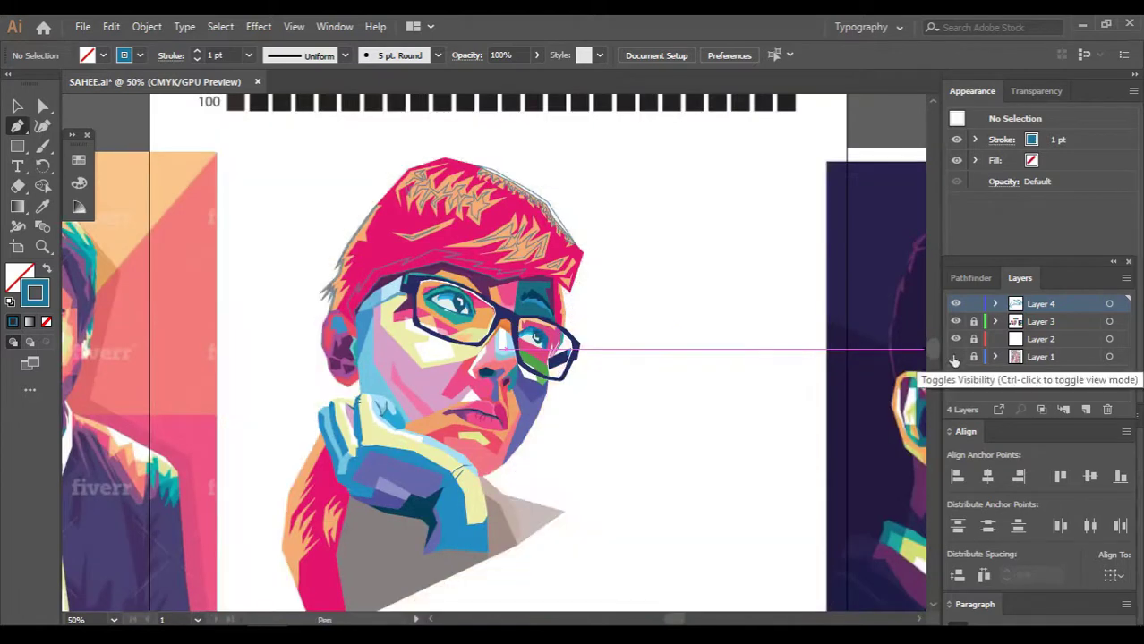
Show the brick-wall photo and trace a line down the hair's upper-left outer edge
left_click(956, 357)
key("ctrl+plus")
key("ctrl+plus")
key("ctrl+plus")
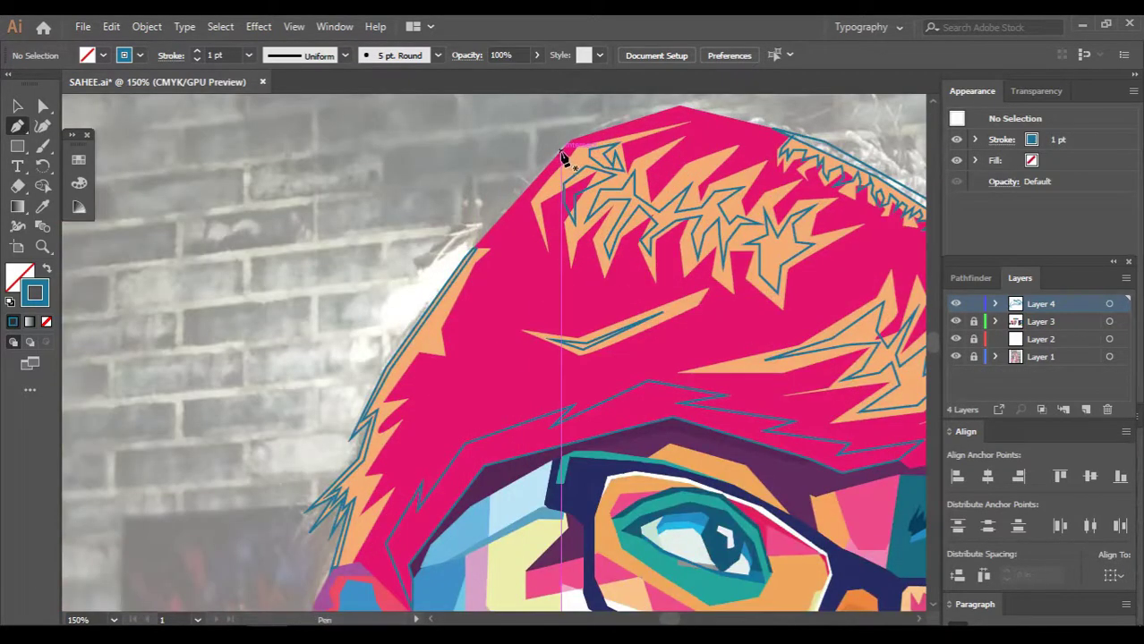
scroll(528, 192, "up", 1)
left_click(528, 188)
left_click(455, 261)
left_click(408, 296)
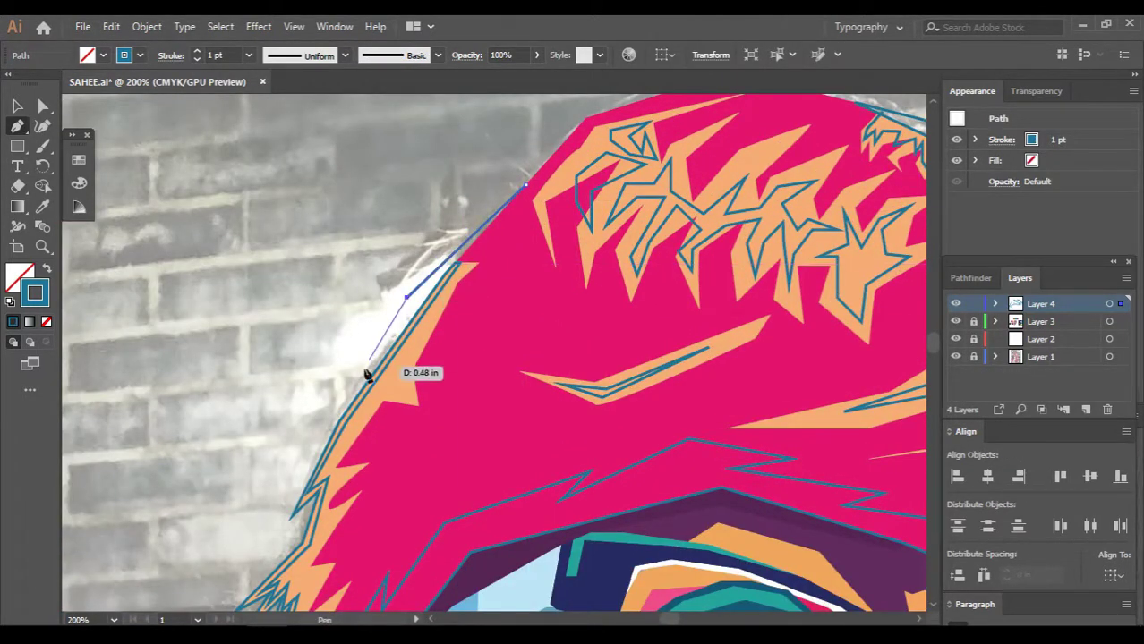
left_click(341, 421)
scroll(516, 301, "down", 3)
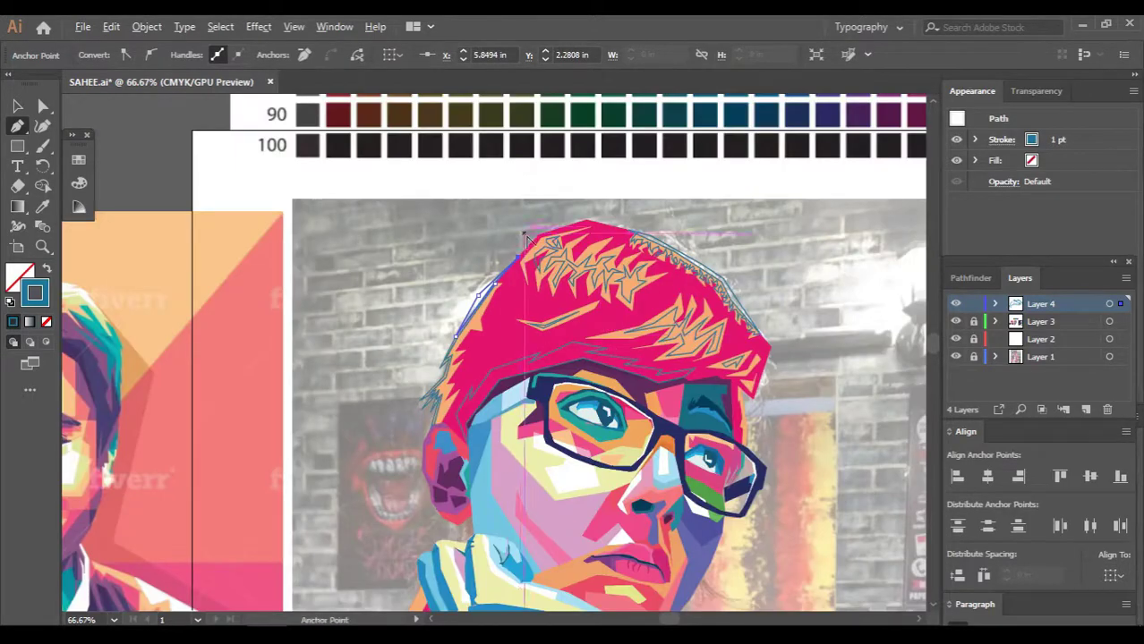
scroll(529, 243, "up", 3)
left_click(562, 231)
left_click(400, 389)
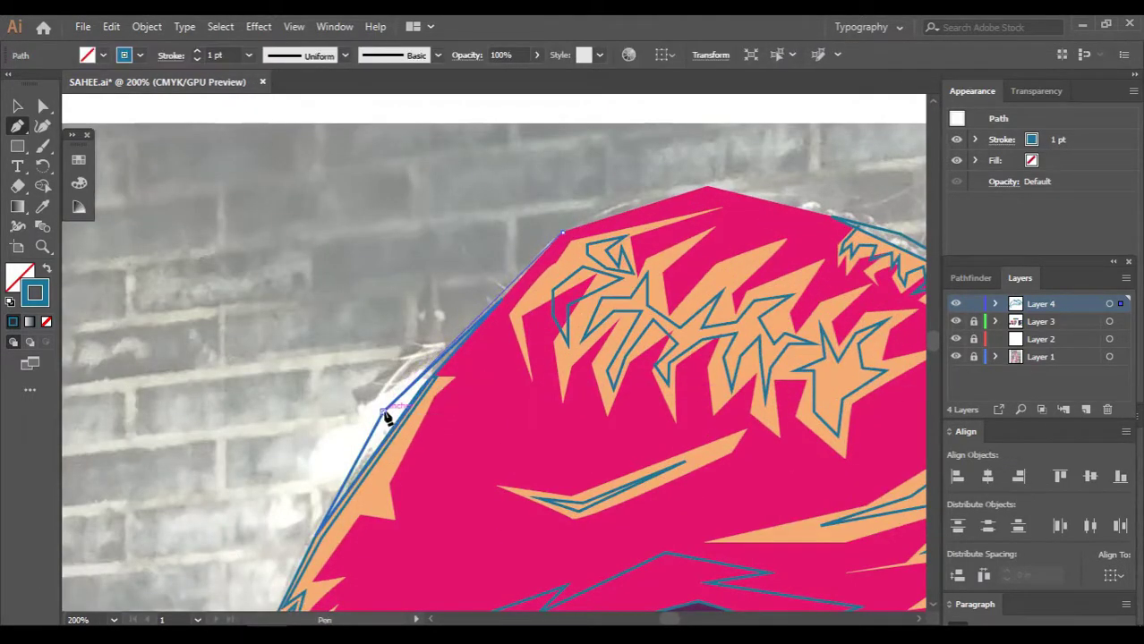
scroll(566, 237, "down", 3)
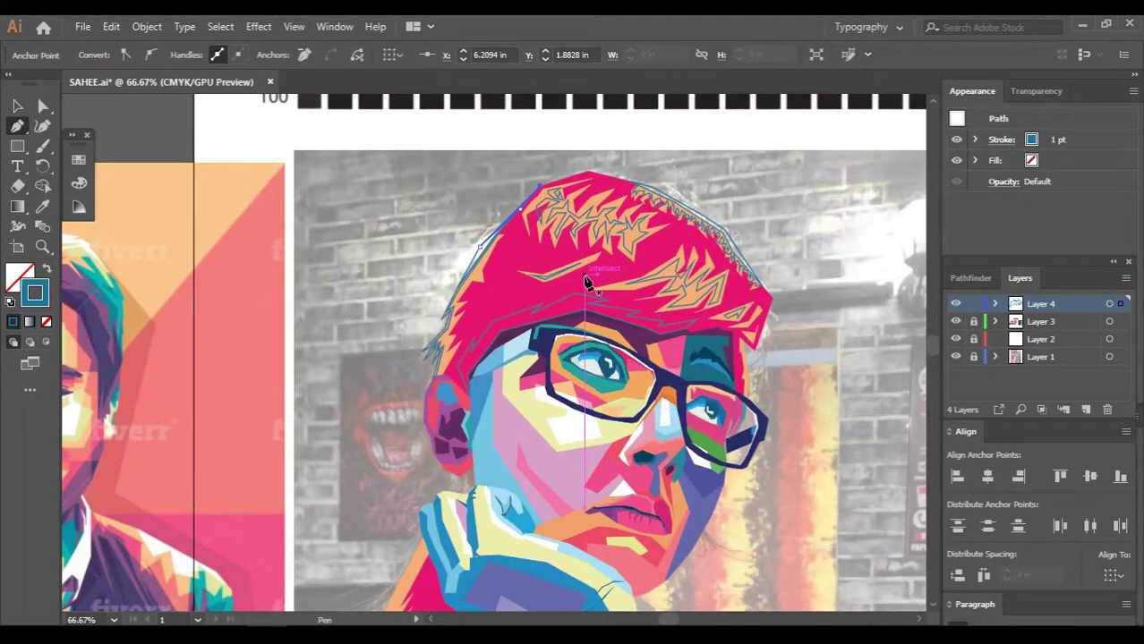
scroll(586, 282, "up", 3)
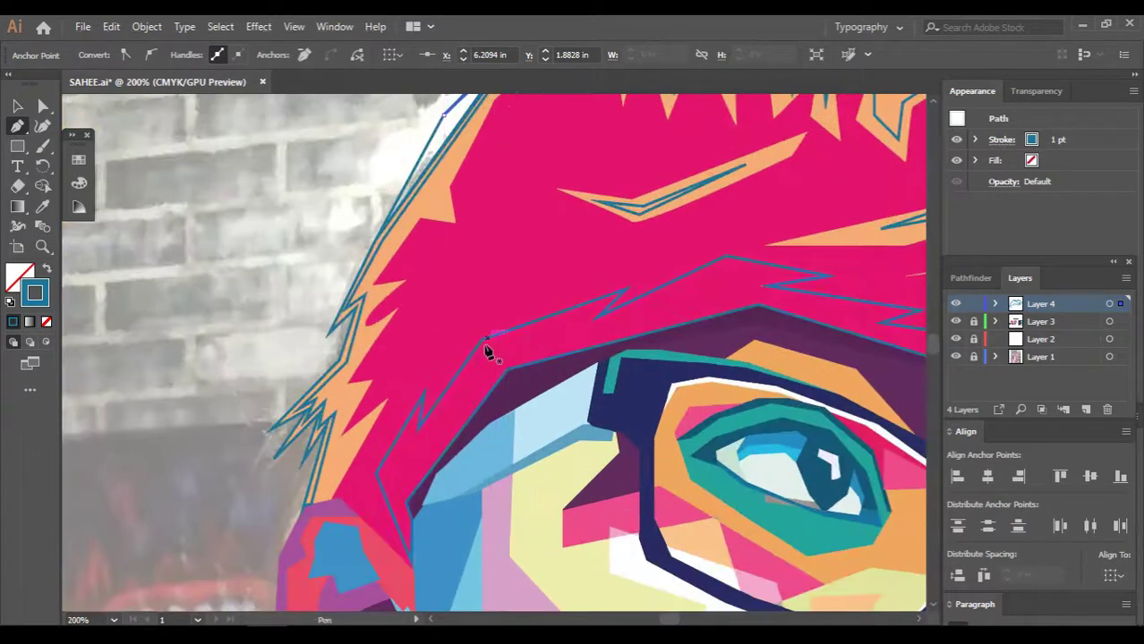
Add zigzag points along the fringe above the left lens, then deselect the path
left_click(412, 497)
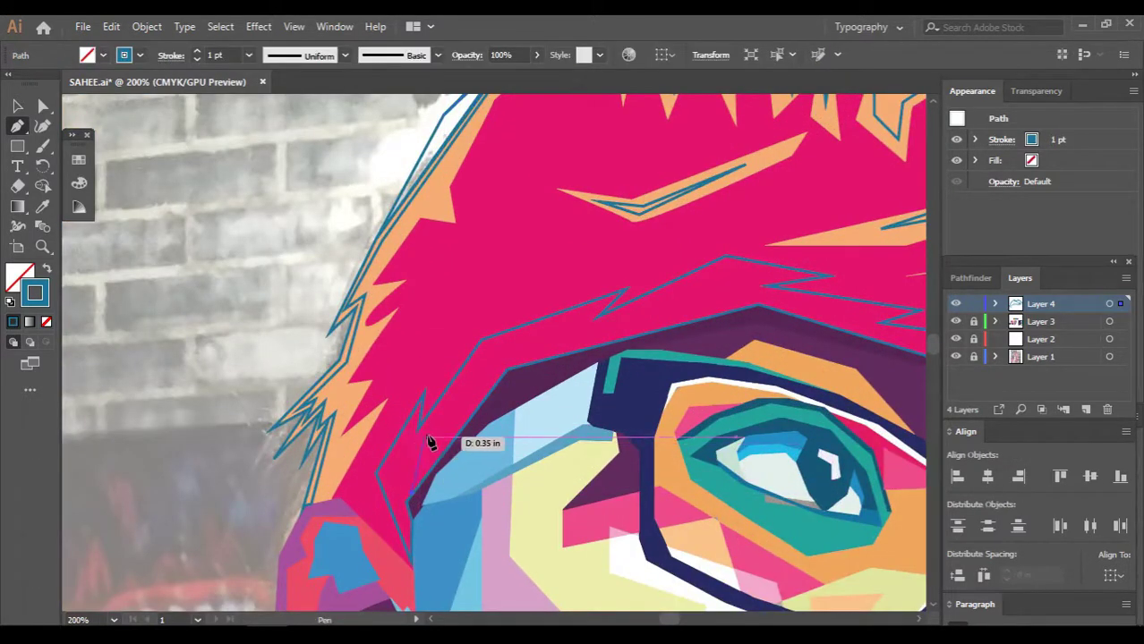
left_click(581, 323)
left_click(722, 294)
left_click(763, 275)
left_click(851, 318)
scroll(805, 322, "right", 5)
left_click(718, 354)
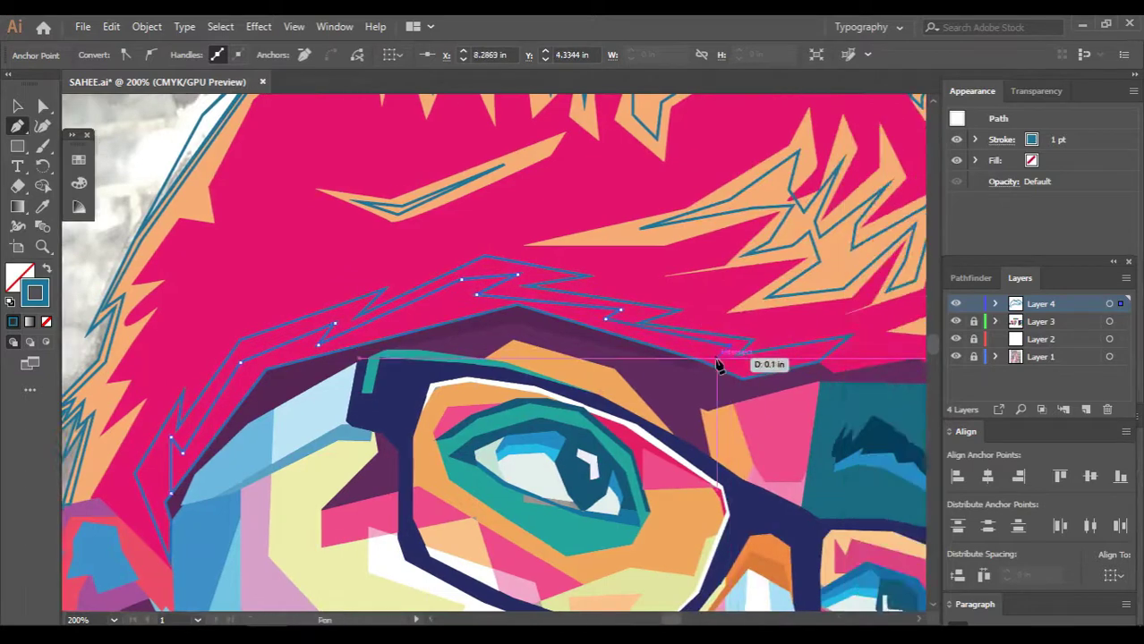
key("ctrl+shift+a")
key("ctrl+minus")
key("ctrl+minus")
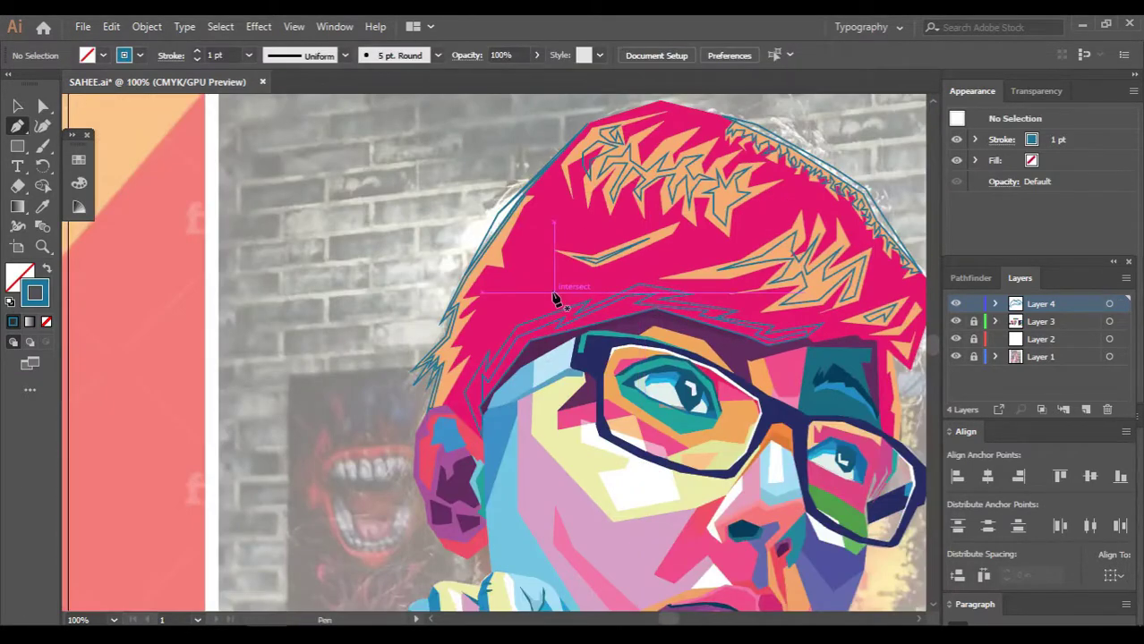
Toggle the brick photo and Layer 3 visibility to check the strand artwork
scroll(555, 300, "down", 3)
scroll(639, 313, "down", 2)
scroll(641, 313, "up", 3)
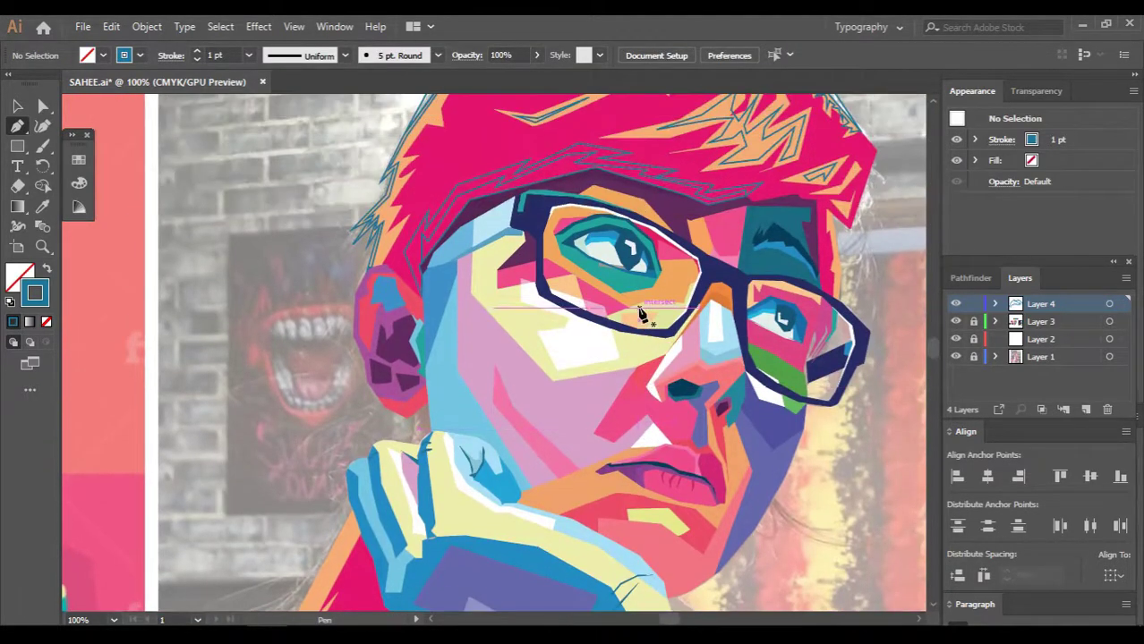
scroll(639, 313, "up", 3)
scroll(654, 391, "up", 3)
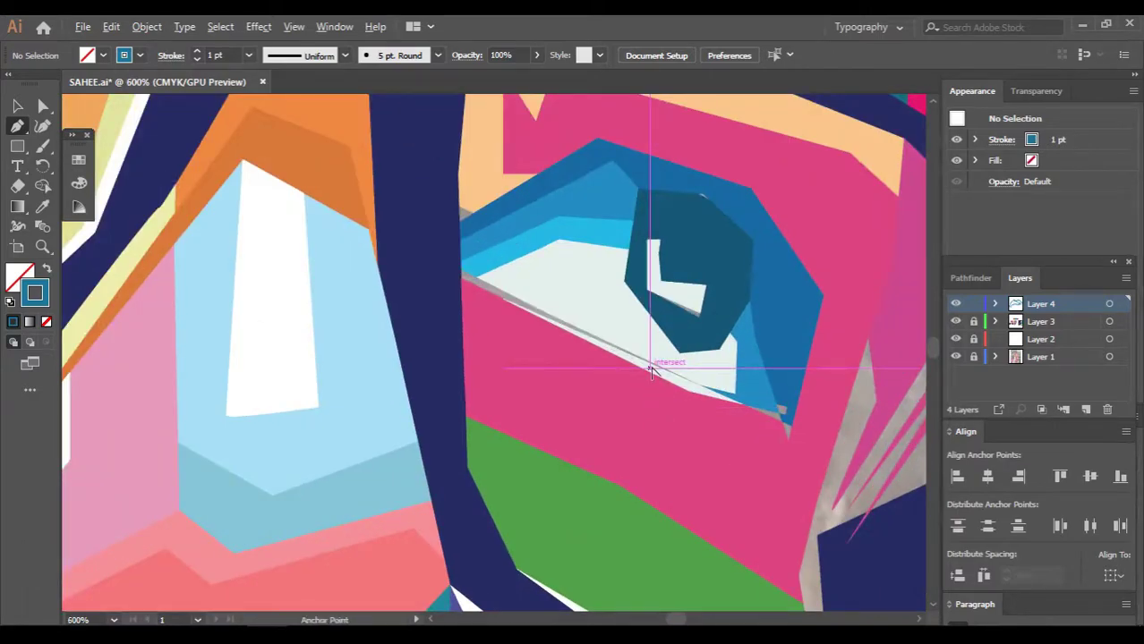
scroll(651, 369, "down", 5)
scroll(537, 295, "up", 3)
scroll(428, 261, "down", 3)
scroll(597, 260, "up", 2)
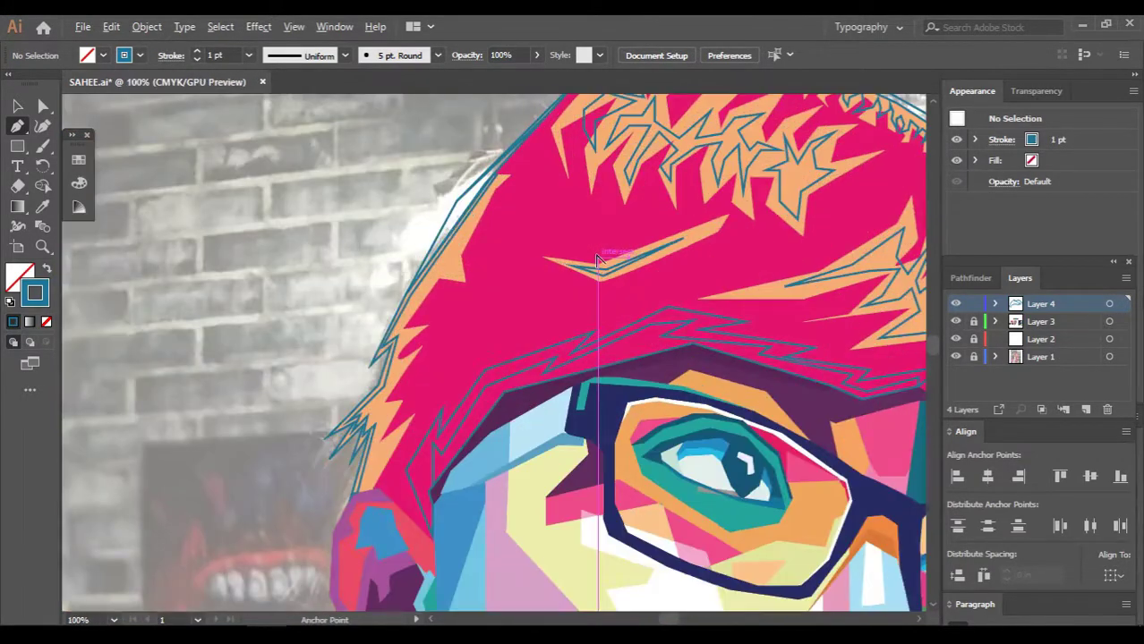
scroll(598, 260, "down", 2)
scroll(598, 270, "down", 3)
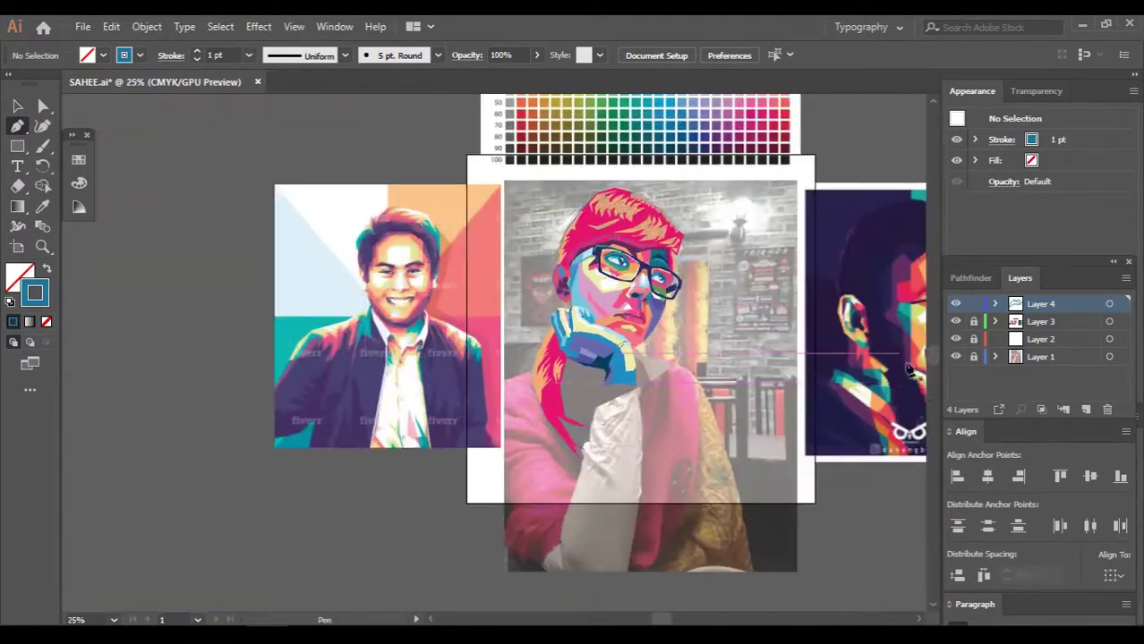
left_click(956, 357)
left_click(955, 357)
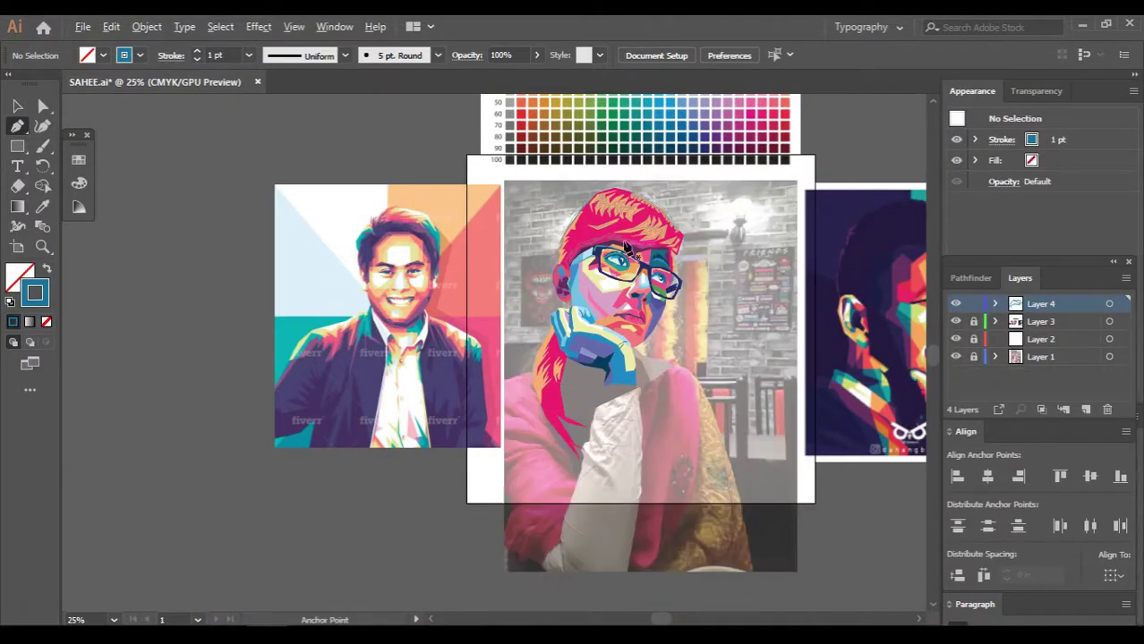
scroll(557, 273, "up", 4)
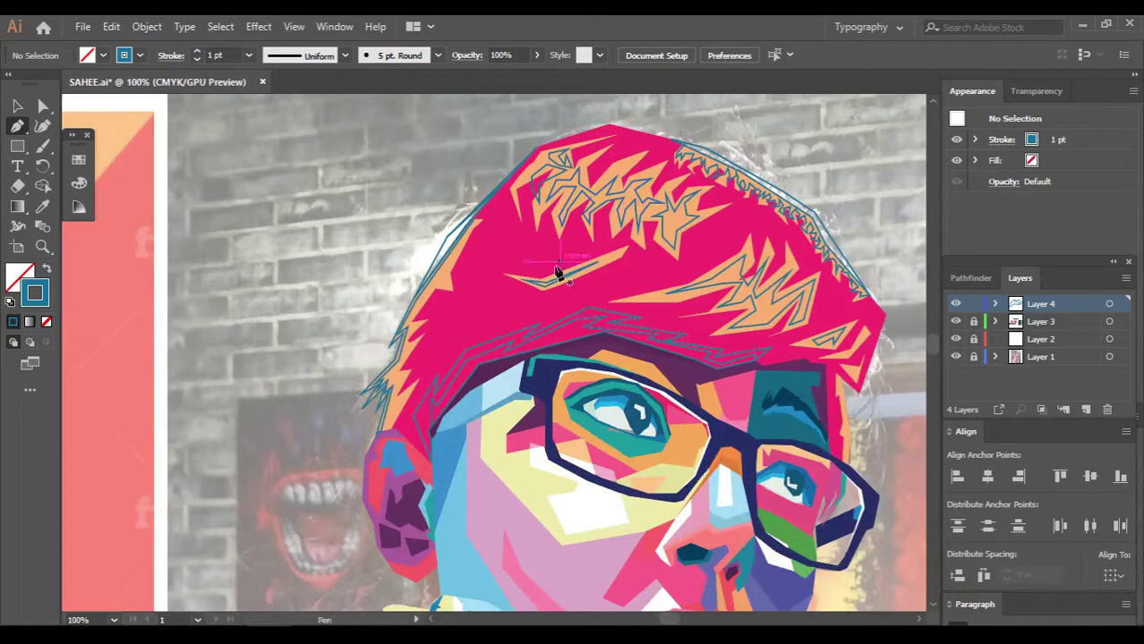
left_click(955, 321)
scroll(491, 304, "up", 3)
Draw a closed zigzag strand shape on the hair's left side, then select all
left_click(489, 299)
left_click(430, 388)
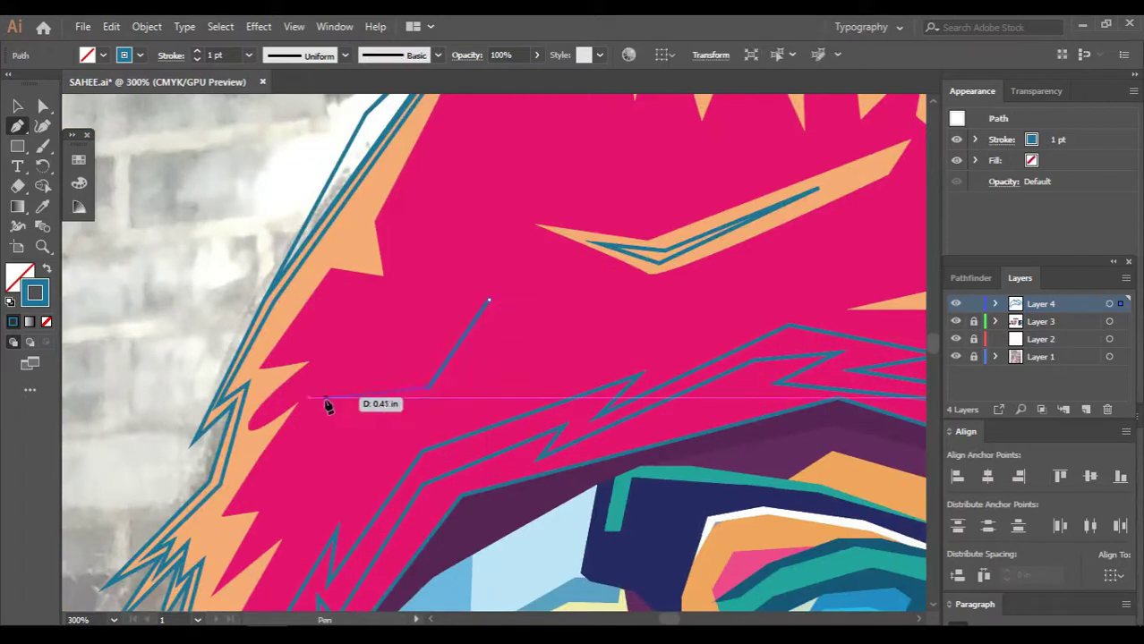
left_click(315, 414)
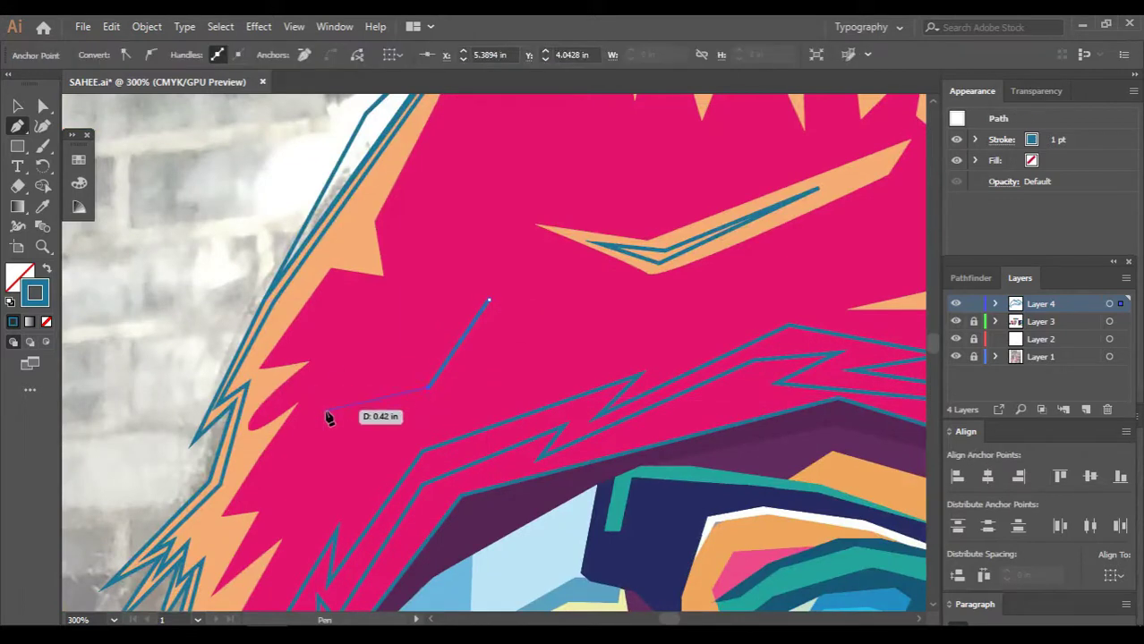
left_click(287, 439)
left_click(368, 434)
left_click(264, 472)
left_click(367, 473)
left_click(417, 418)
left_click(489, 410)
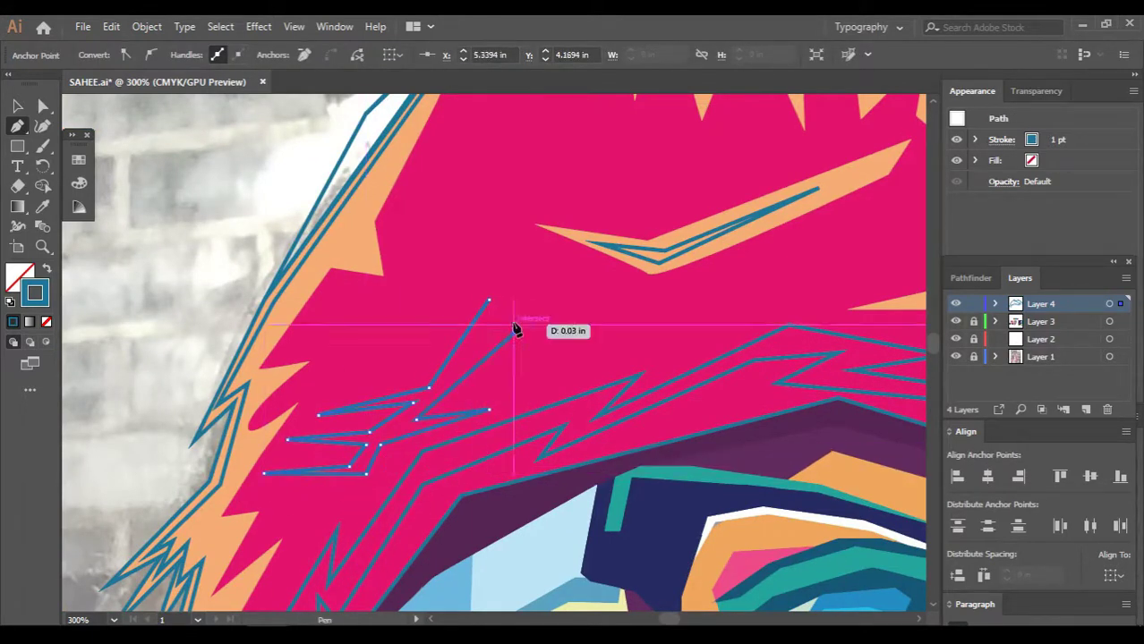
left_click(489, 300)
scroll(618, 287, "down", 2)
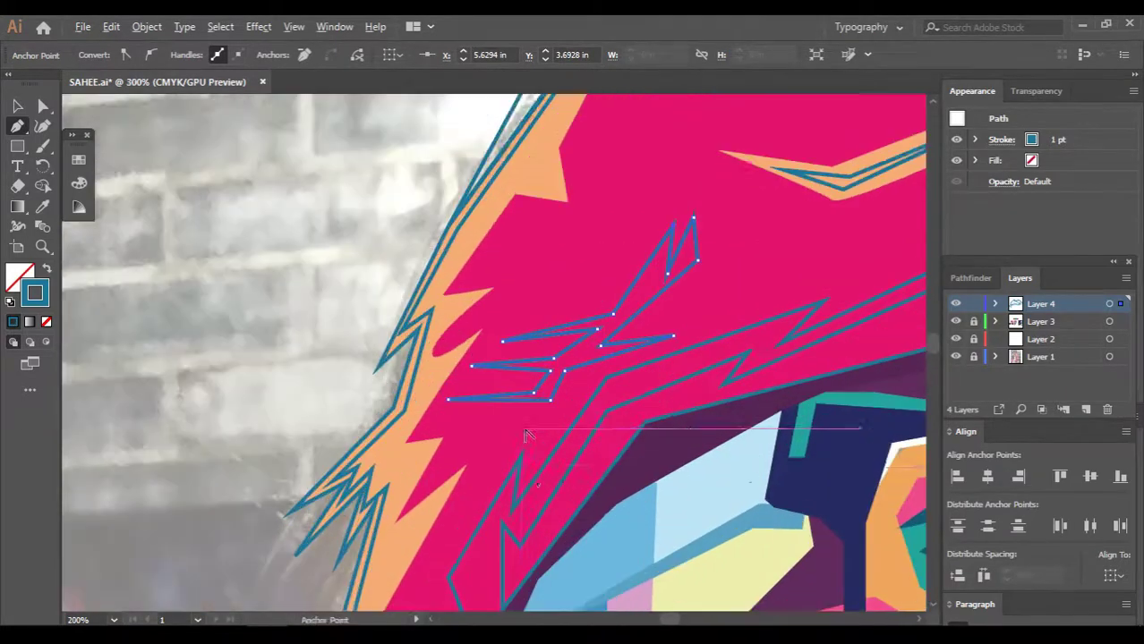
scroll(721, 213, "down", 2)
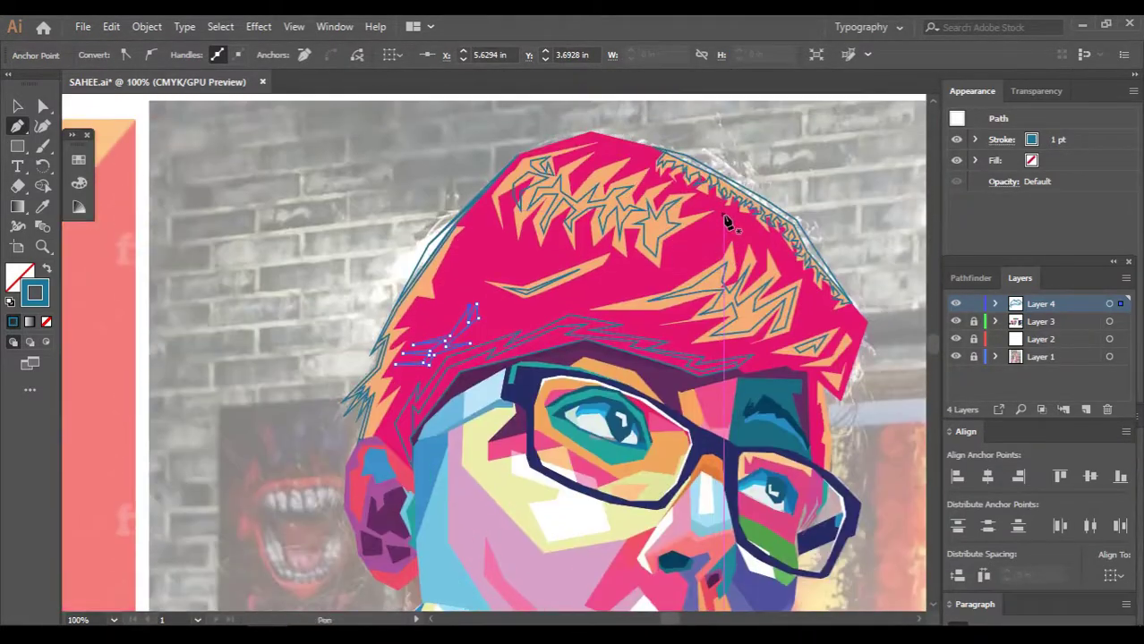
key("ctrl+a")
Turn the hair strands into a Live Paint group and fill a top clump light blue with no stroke
key("ctrl+alt+x")
key("k")
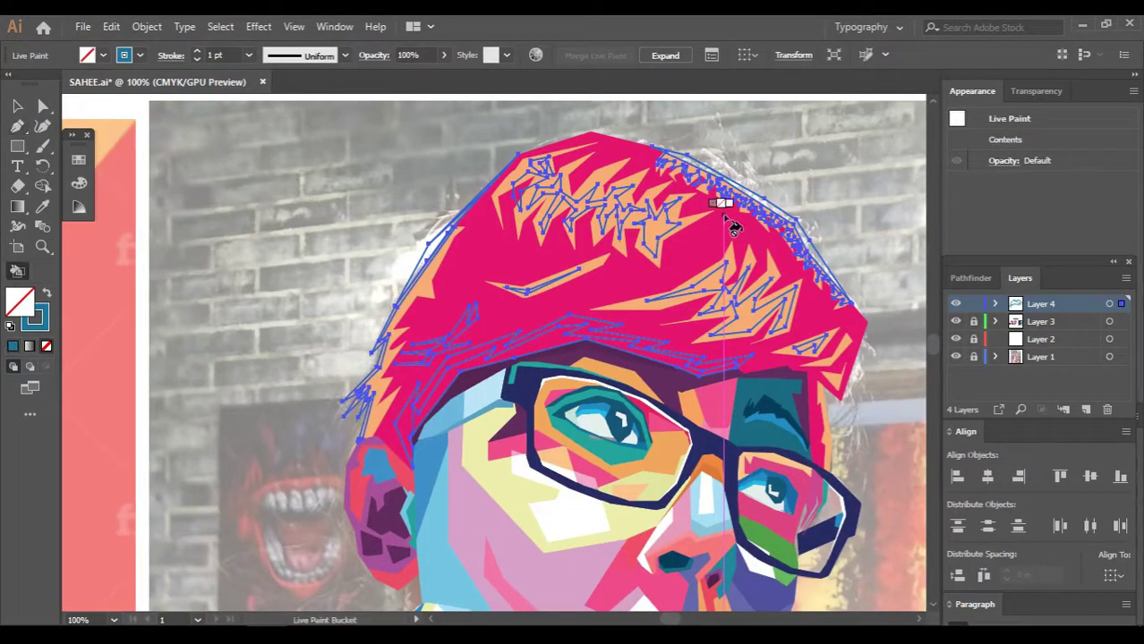
key("shift+x")
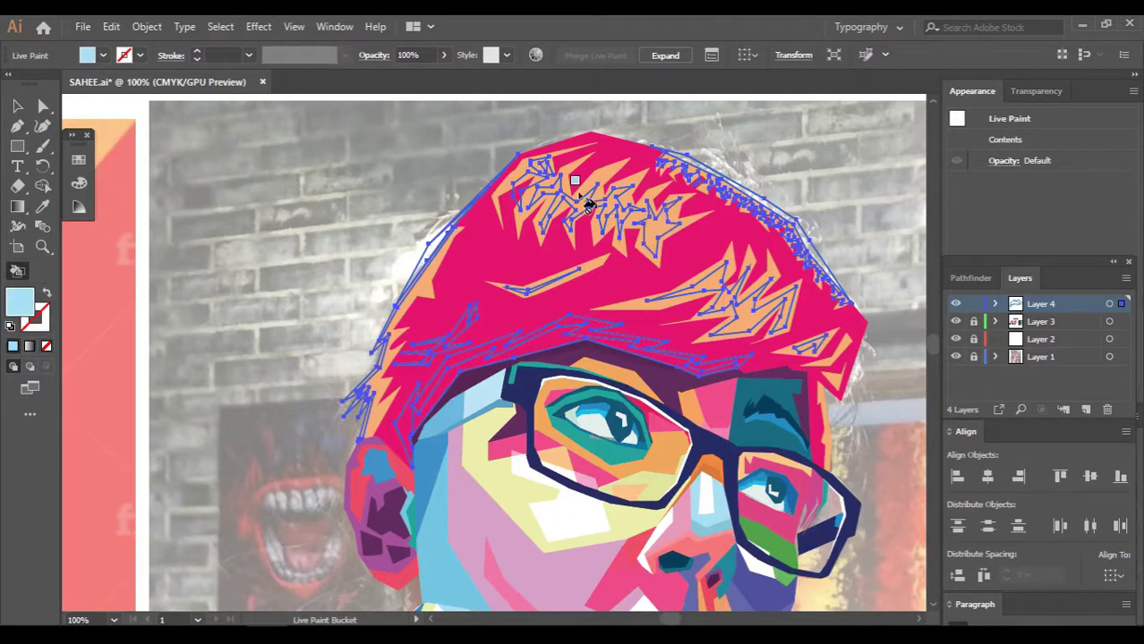
scroll(546, 170, "up", 1)
left_click(548, 174)
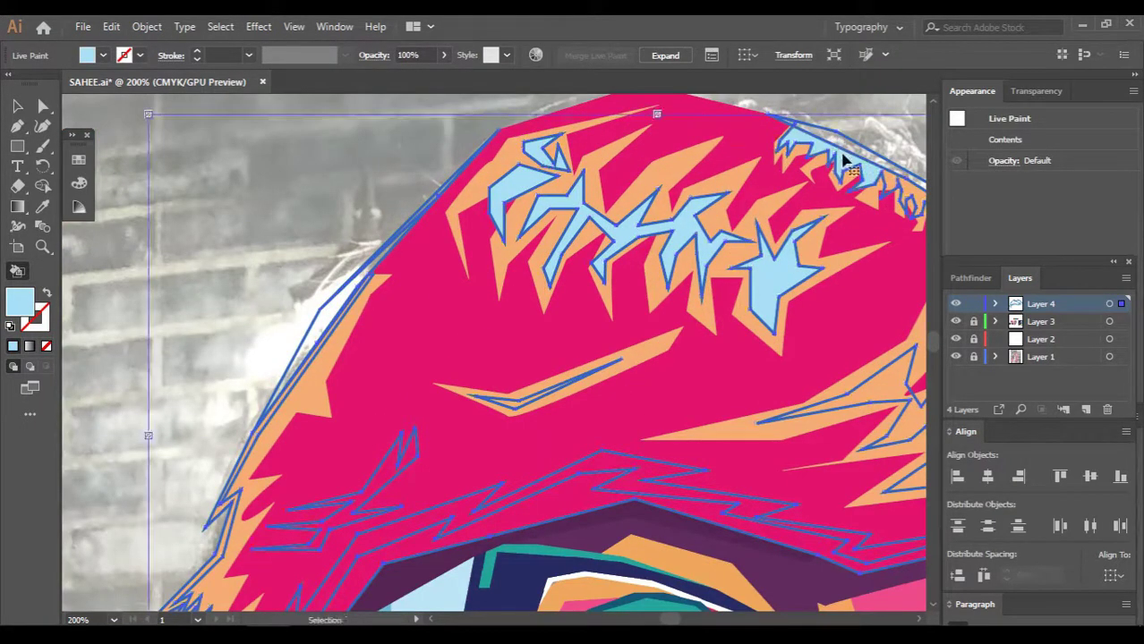
Fill the crown-edge strand, strand tip, central zigzag, lower fringe and left brow strand light blue
scroll(780, 179, "right", 2)
scroll(780, 179, "right", 2)
left_click(772, 253)
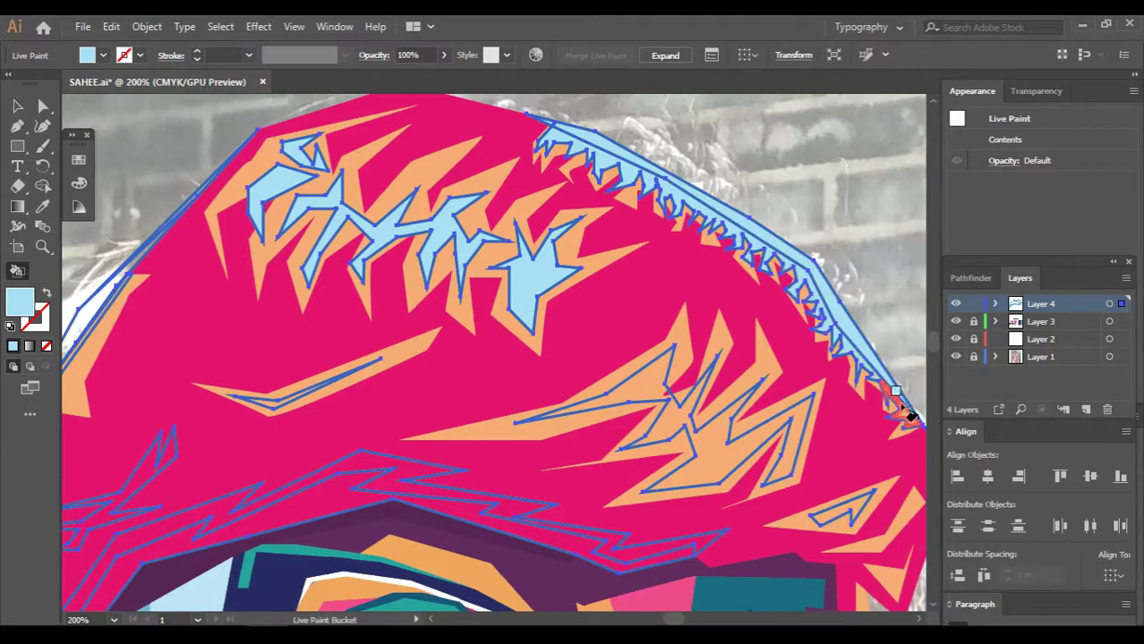
left_click(900, 405)
left_click(702, 446)
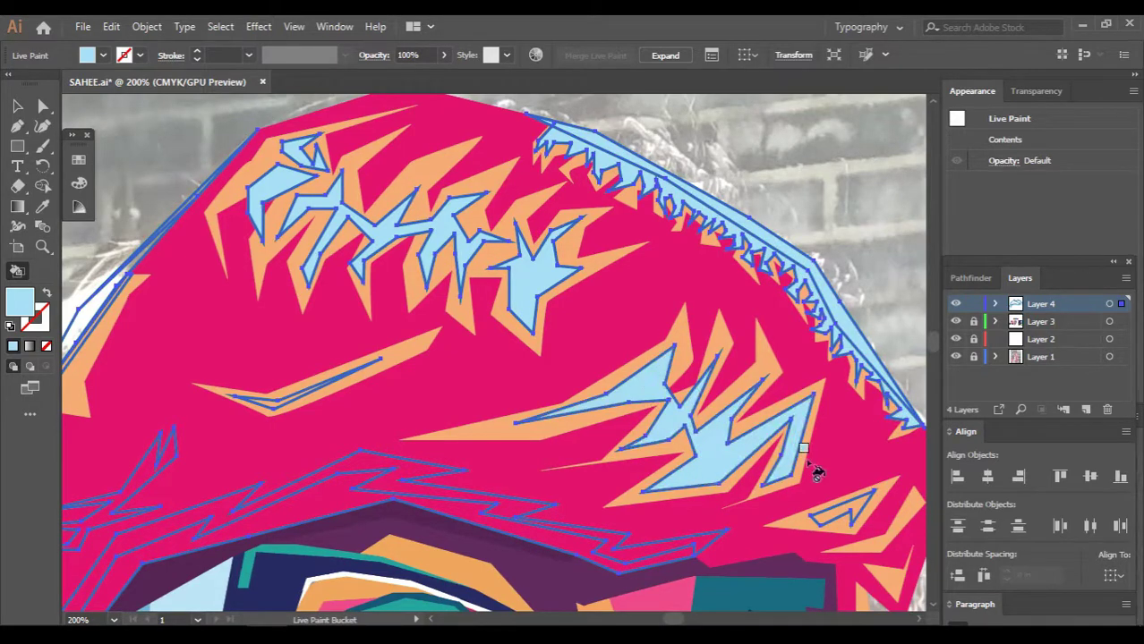
left_click(331, 495)
scroll(631, 510, "down", 3)
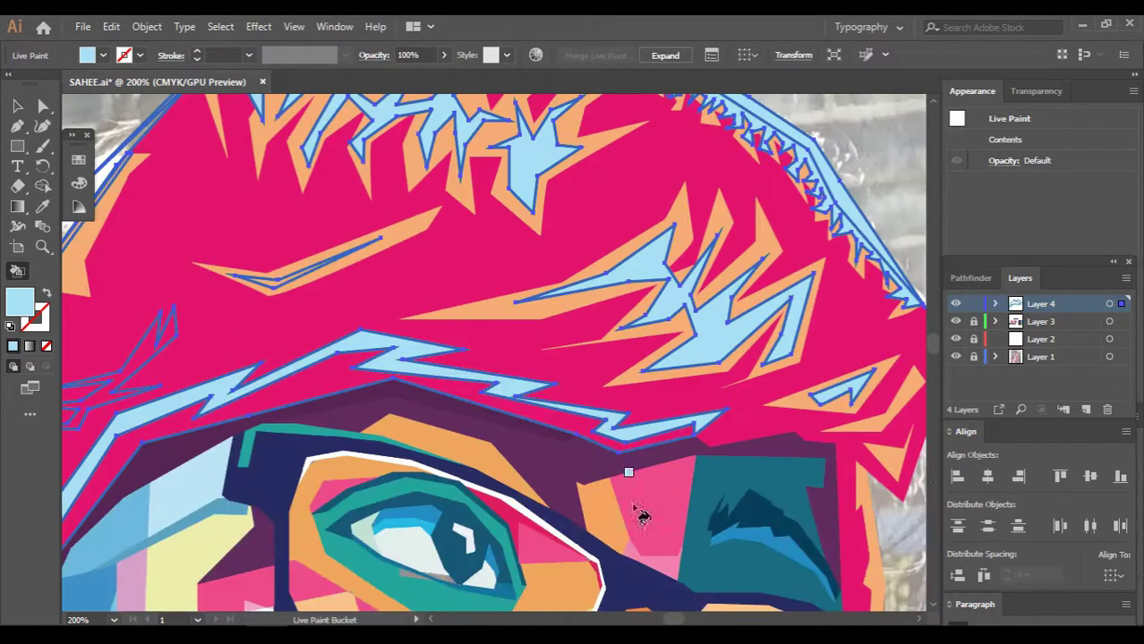
left_click(517, 304, "alt")
scroll(339, 371, "left", 4)
left_click(300, 429, "alt")
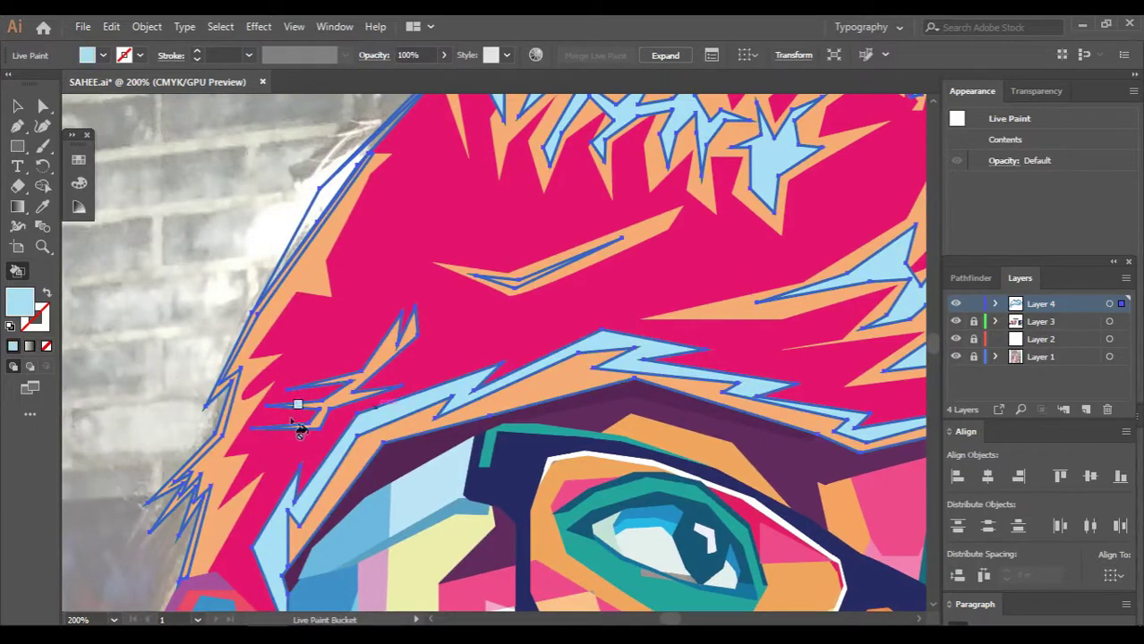
scroll(261, 304, "up", 1, "alt")
Return to the Selection tool, zoom out, and select all the hair artwork
key("ctrl+1")
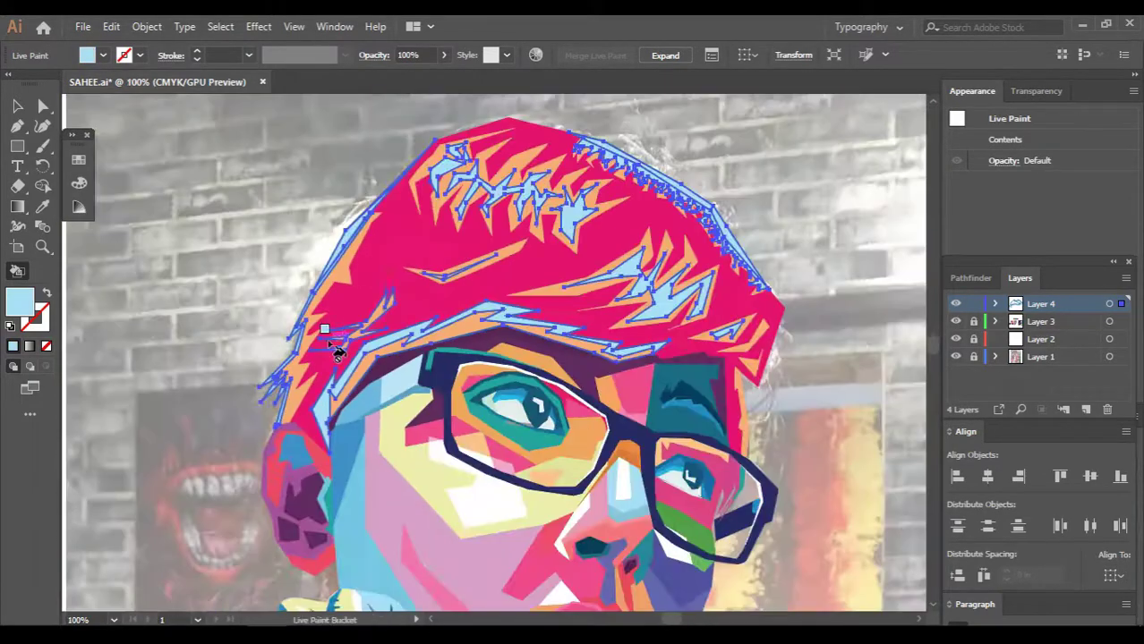
key("v")
left_click(895, 194)
scroll(895, 194, "down", 1)
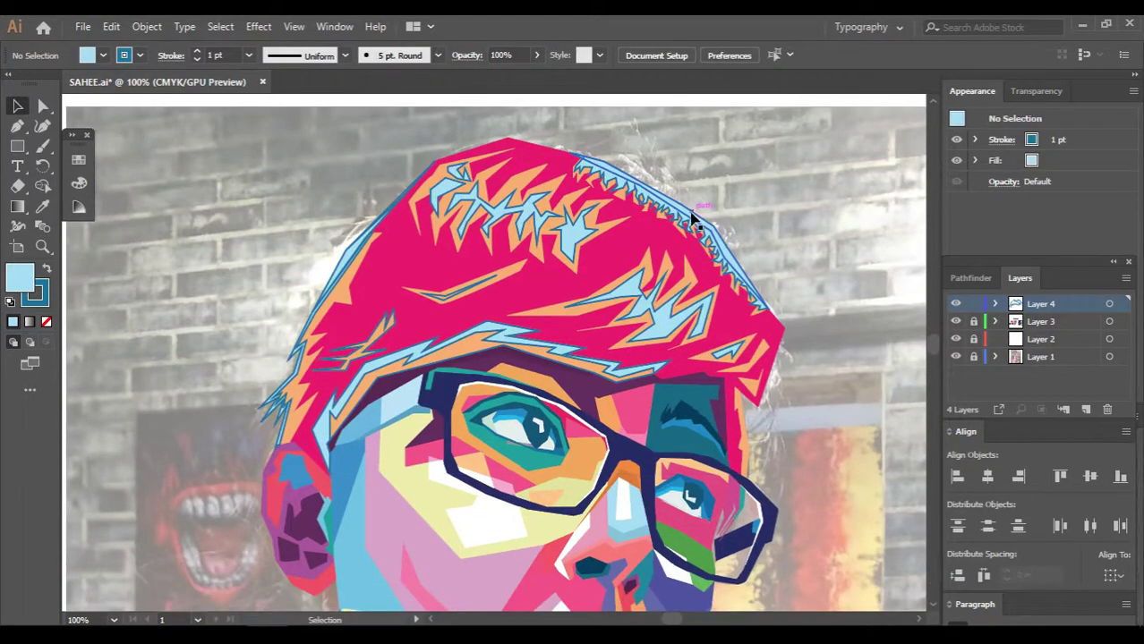
key("ctrl+a")
Remove the strand outline strokes, adjust the colour settings, and clear the selection
key("x")
key("F6")
key("slash")
key("ctrl+shift+a")
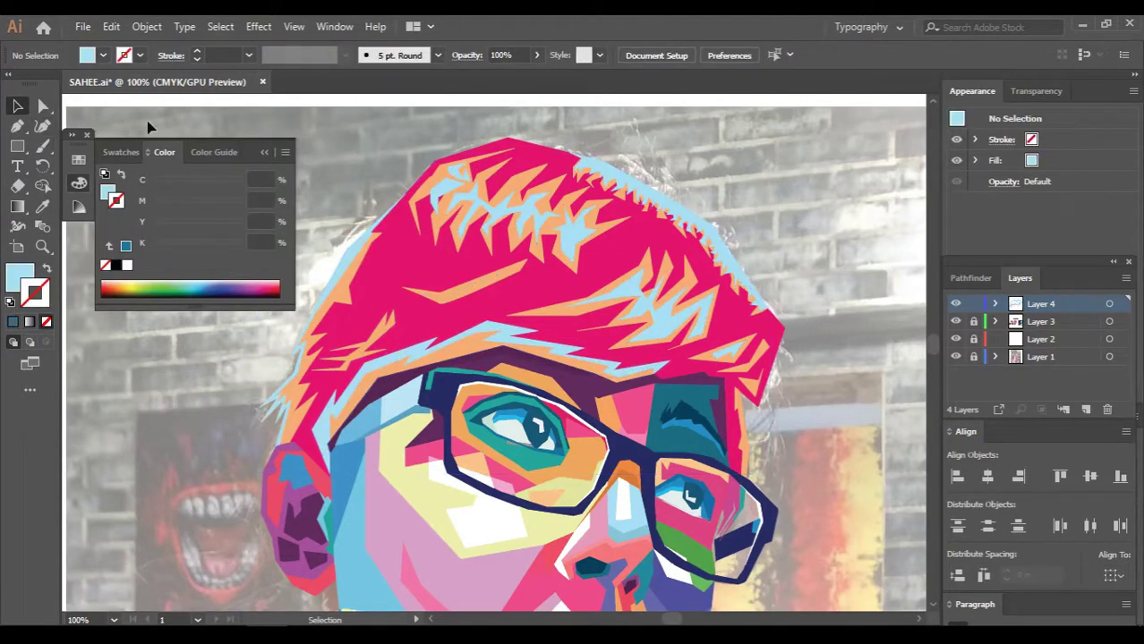
left_click(264, 153)
Repaint the light-blue crown-edge band pink with the Live Paint Bucket
key("k")
scroll(597, 216, "up", 3)
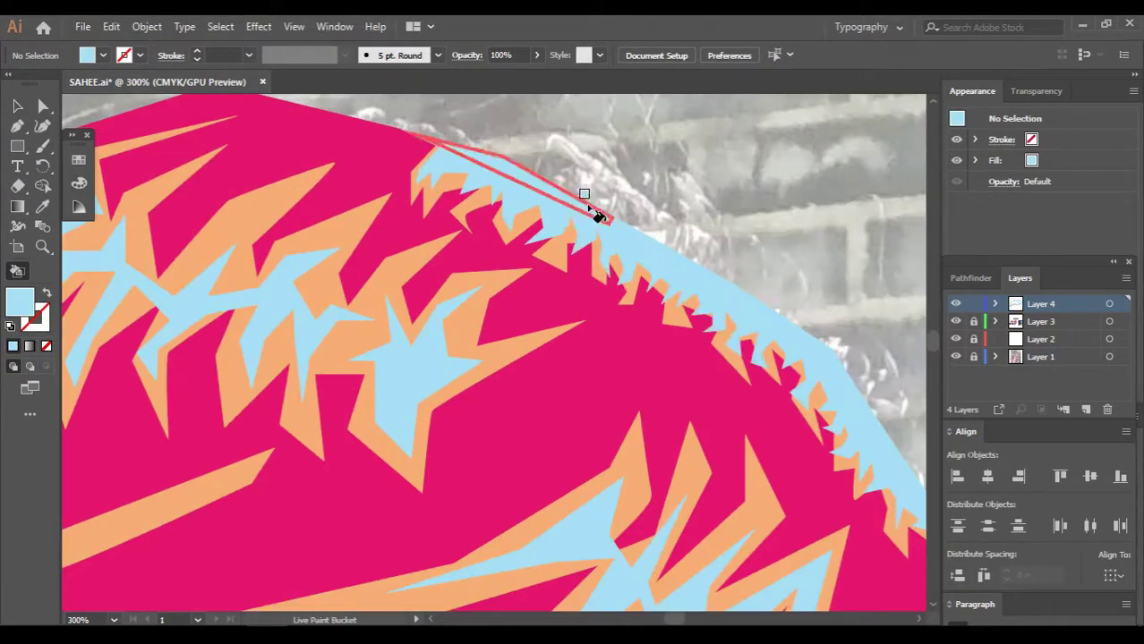
left_click(378, 155, "alt")
left_click(685, 255)
Fill a top hair clump teal, then set the fill colour back to light blue
scroll(694, 237, "down", 2)
scroll(662, 228, "down", 2)
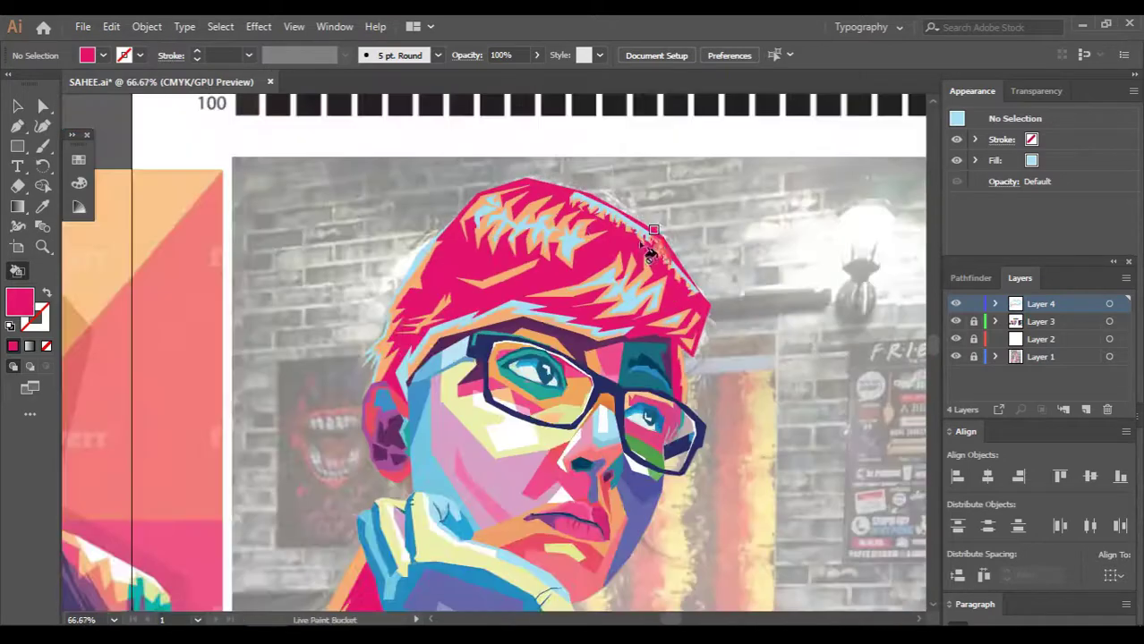
scroll(617, 211, "down", 1)
scroll(611, 229, "up", 2)
scroll(607, 255, "up", 3)
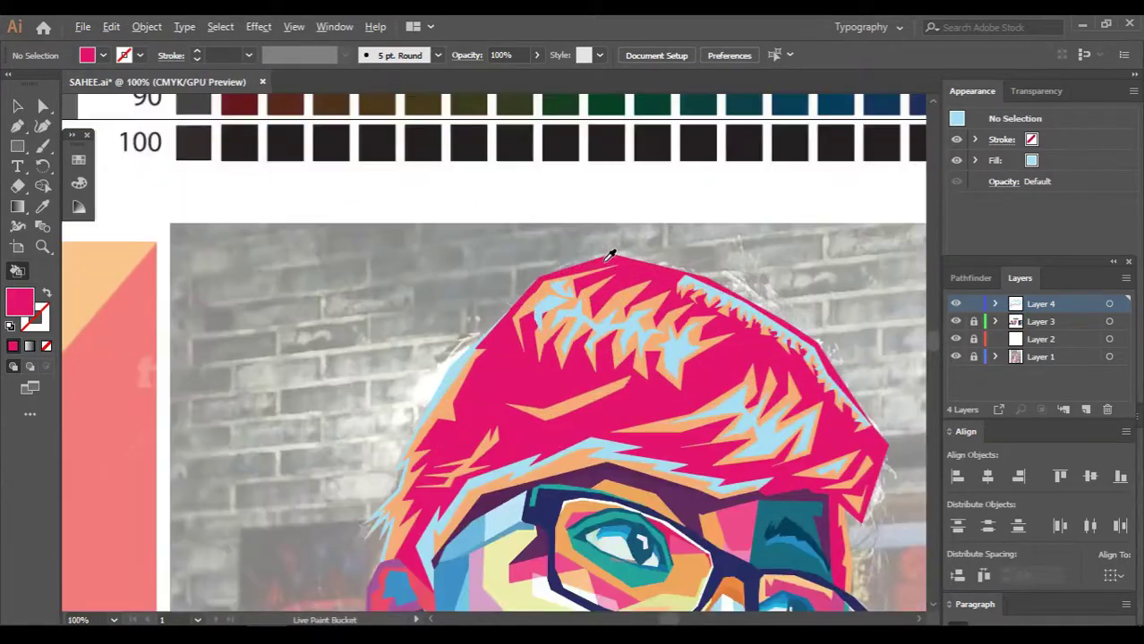
scroll(604, 263, "down", 2)
scroll(296, 332, "up", 3)
left_click(297, 332, "alt")
scroll(488, 320, "down", 2)
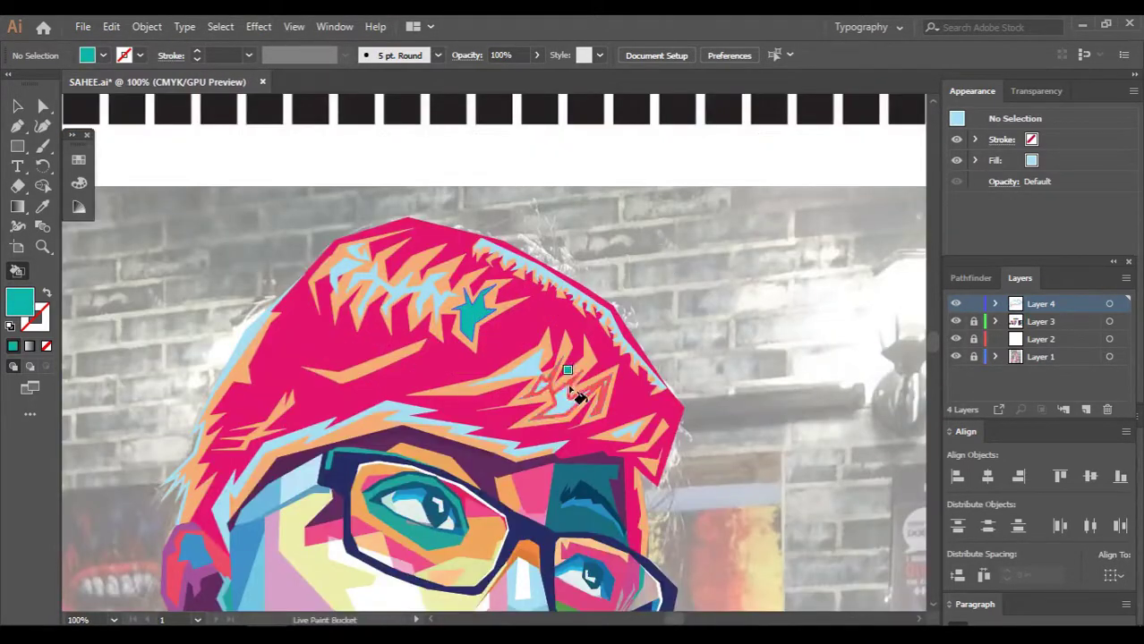
scroll(363, 257, "down", 2)
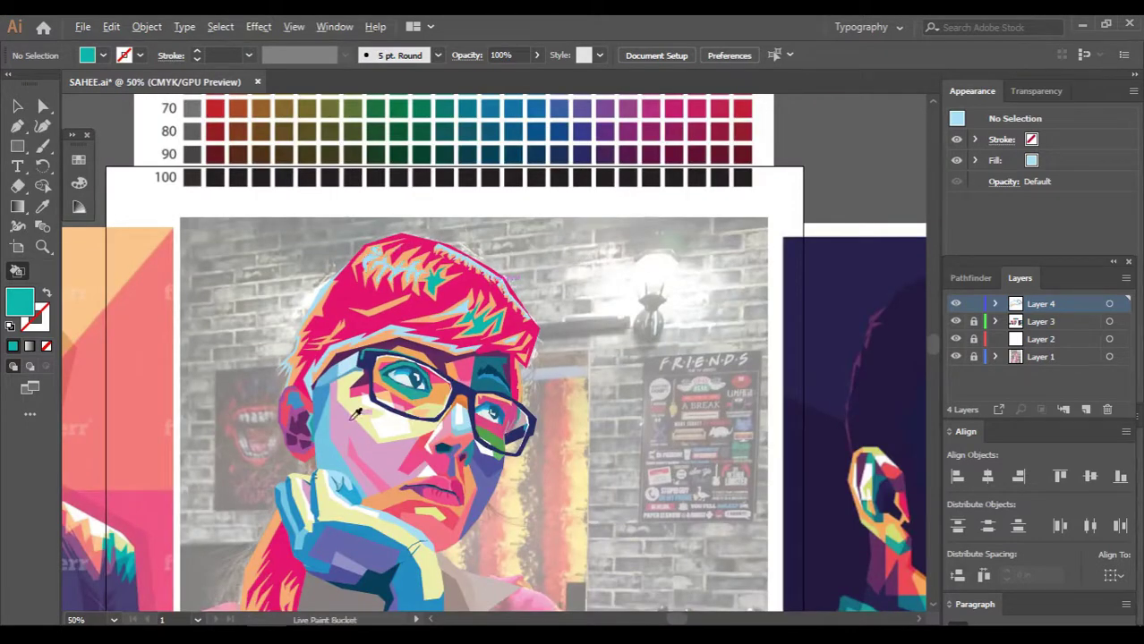
scroll(349, 373, "up", 4)
left_click(349, 373, "alt")
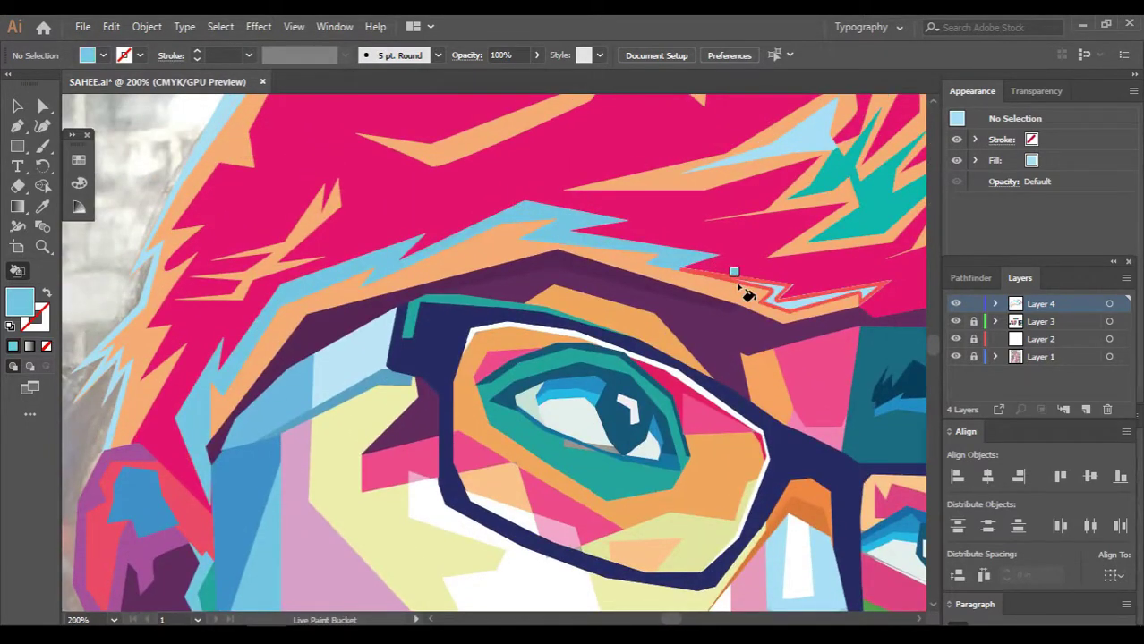
Fill the hair spike outlines along the crown dark teal
scroll(741, 291, "up", 2)
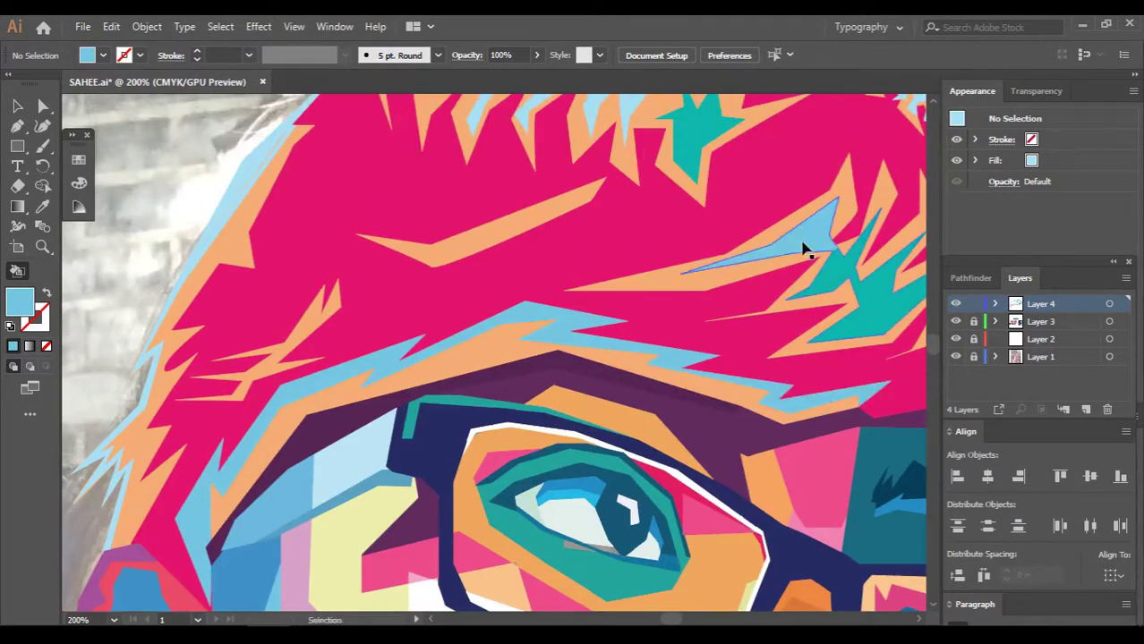
scroll(802, 251, "right", 1)
scroll(760, 268, "up", 3)
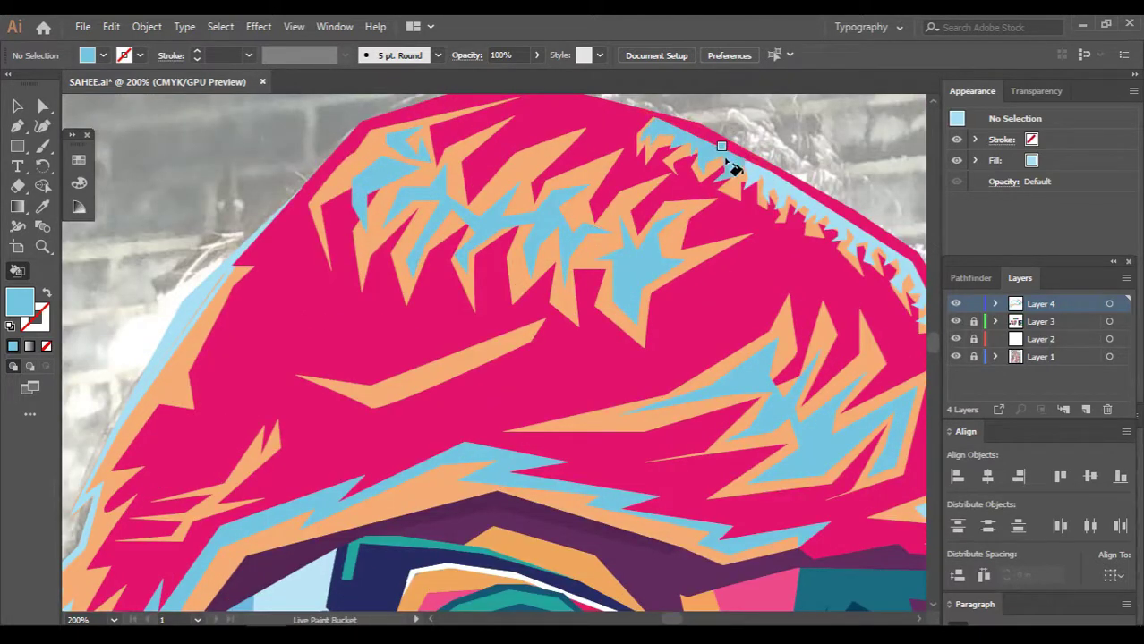
scroll(781, 274, "right", 2)
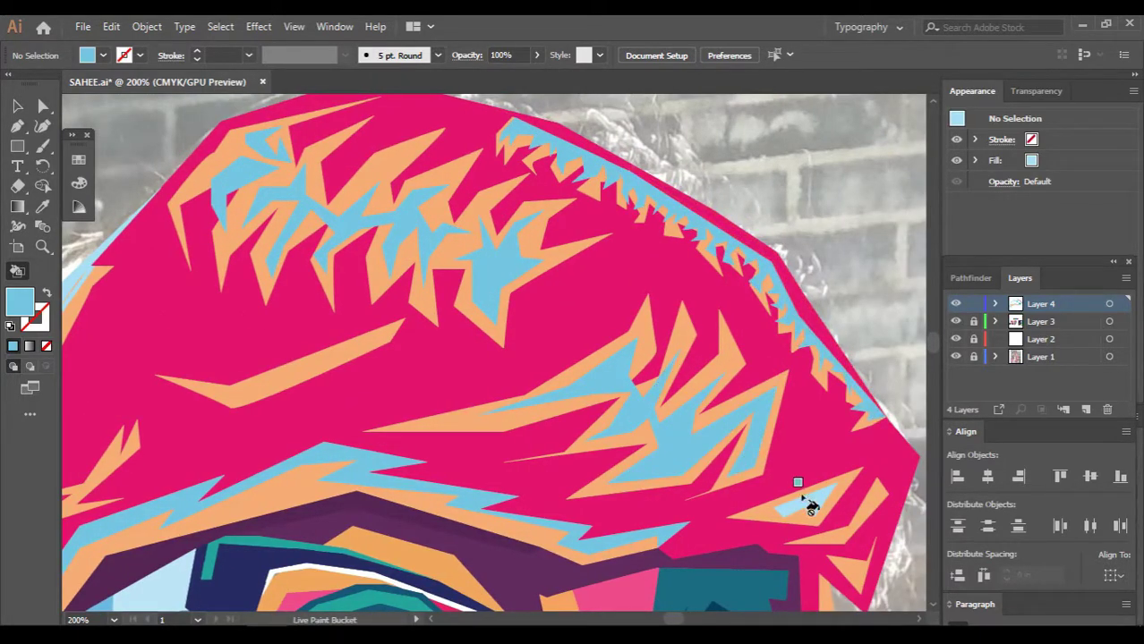
scroll(788, 412, "down", 3)
scroll(644, 295, "down", 2)
scroll(448, 277, "left", 4)
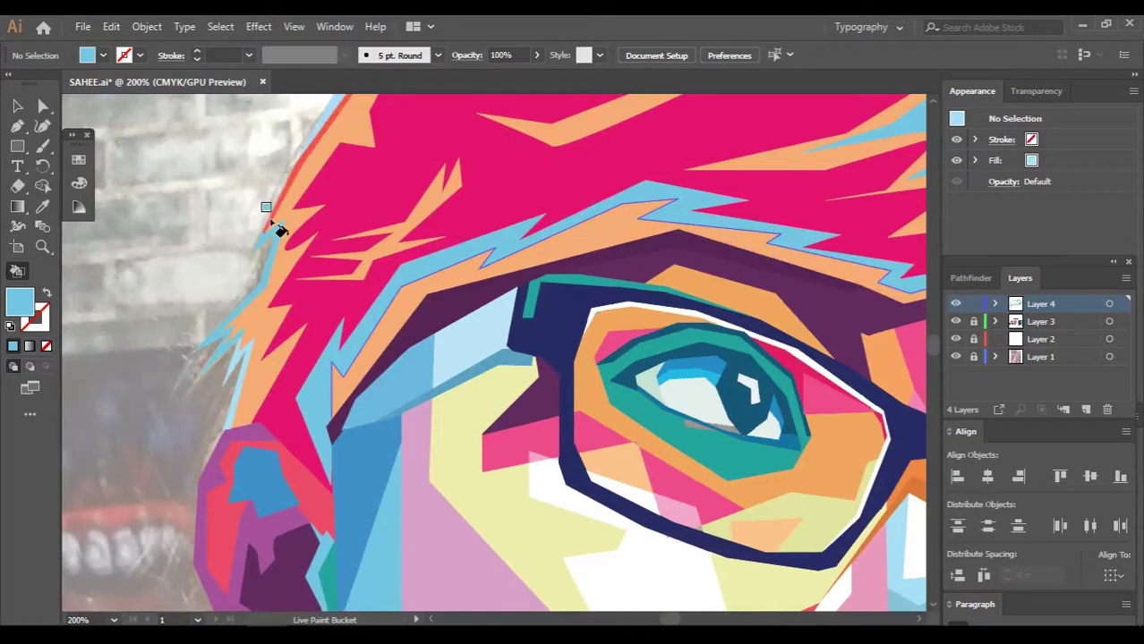
scroll(259, 368, "down", 3)
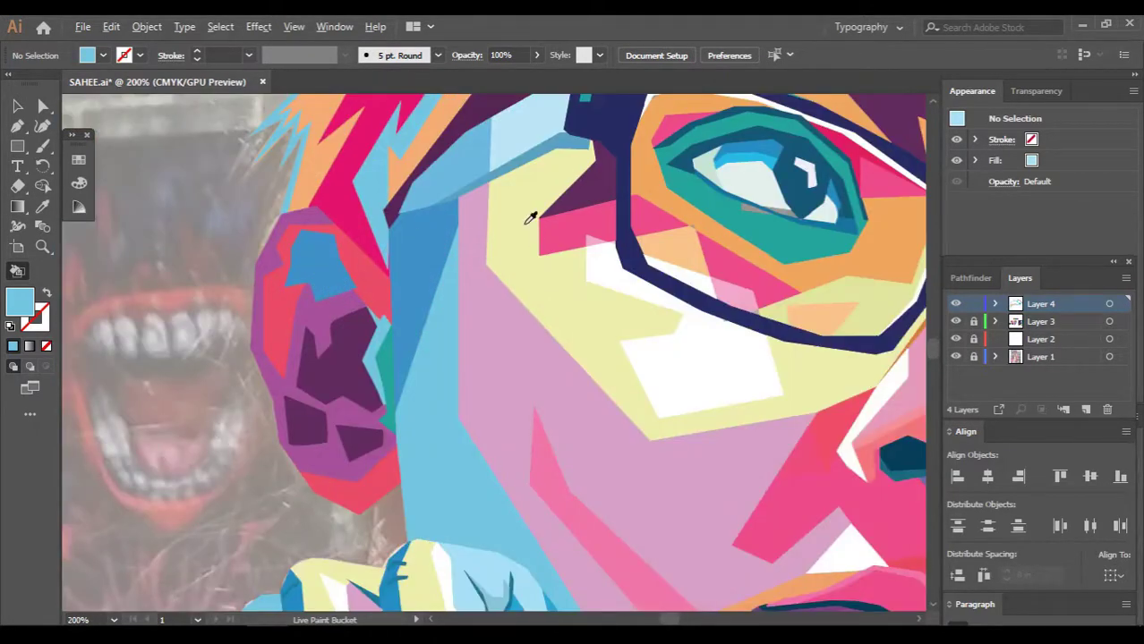
scroll(626, 206, "down", 2)
scroll(725, 191, "up", 1)
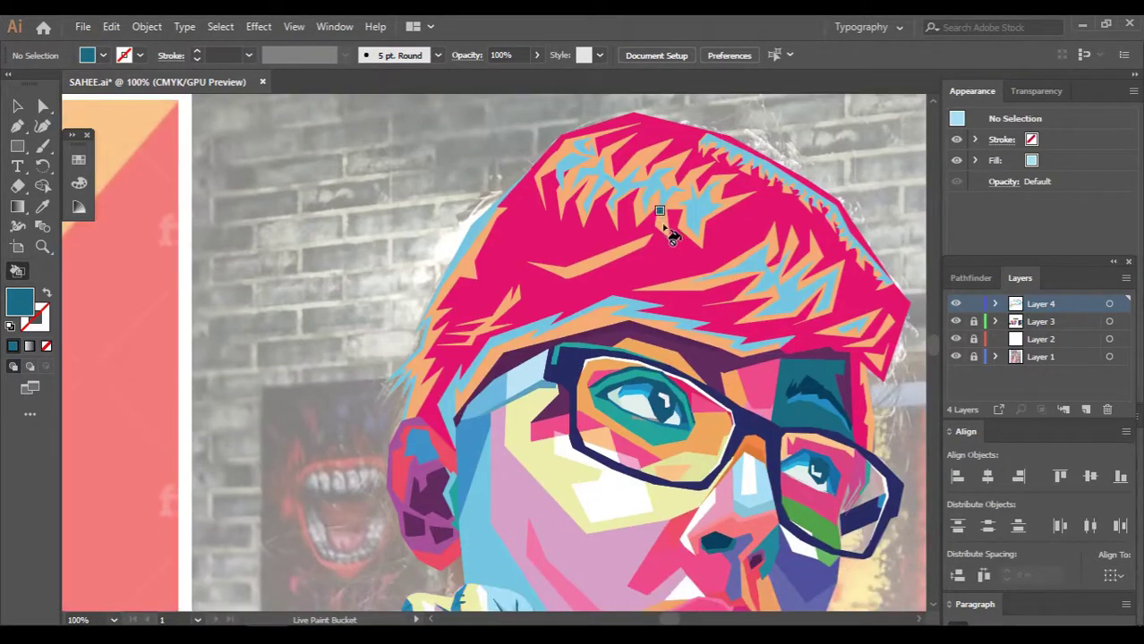
scroll(694, 237, "up", 4)
left_click(728, 230)
Undo an accidental dark teal fill on the pink hat area
scroll(854, 134, "down", 4)
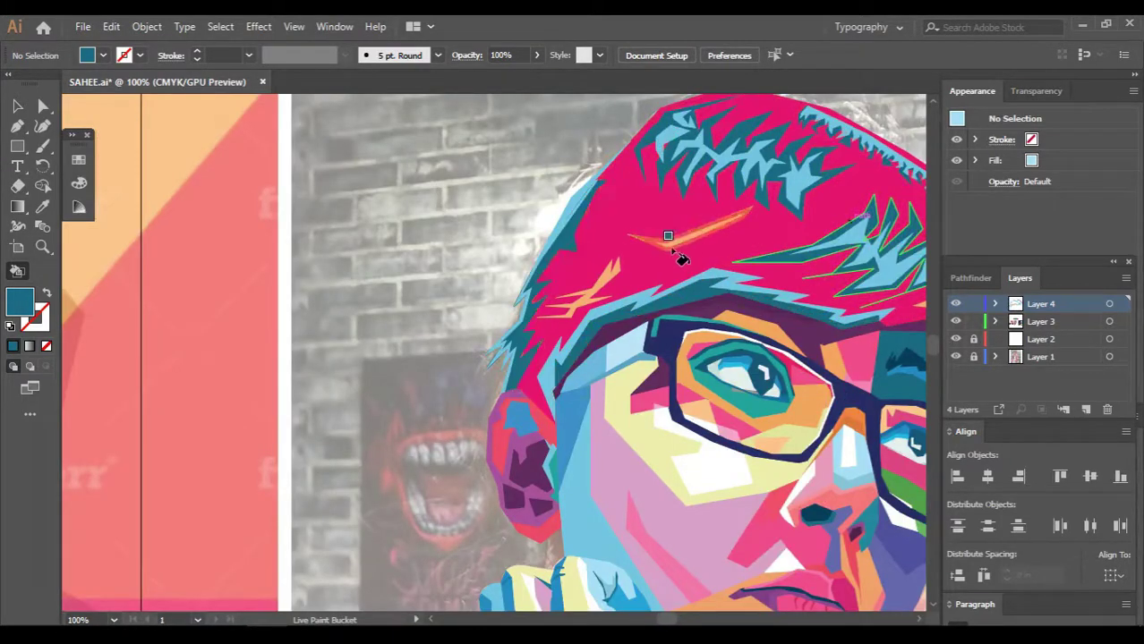
left_click(605, 294)
key("ctrl+z")
scroll(609, 287, "down", 3)
scroll(608, 282, "up", 3)
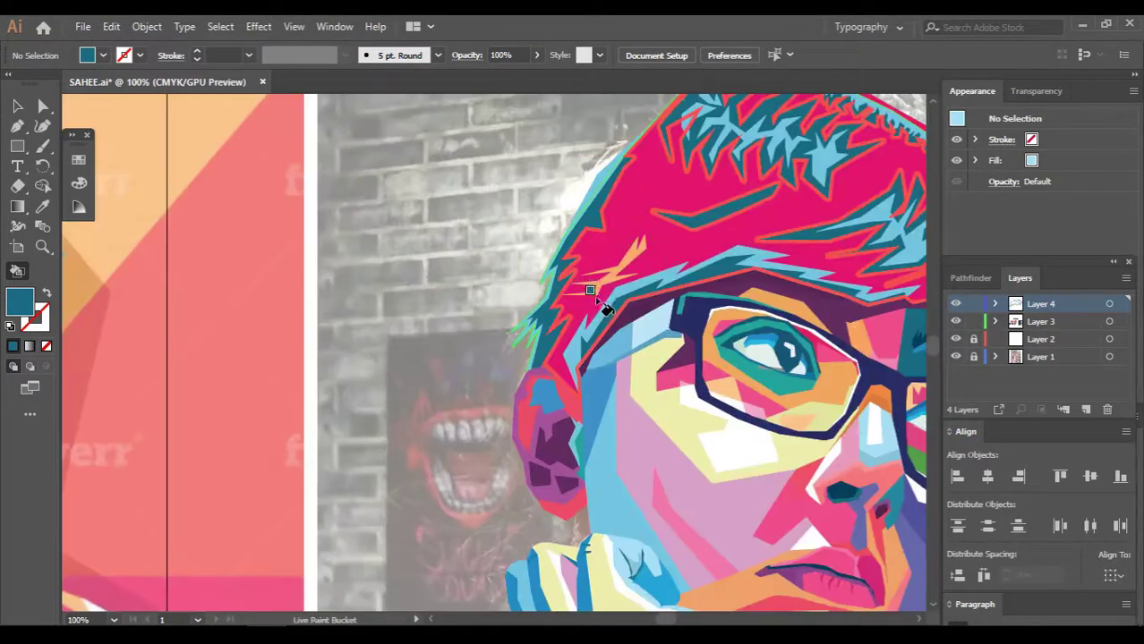
scroll(616, 271, "down", 2)
Try a purple fill on the pink hat region, then undo it
key("Right")
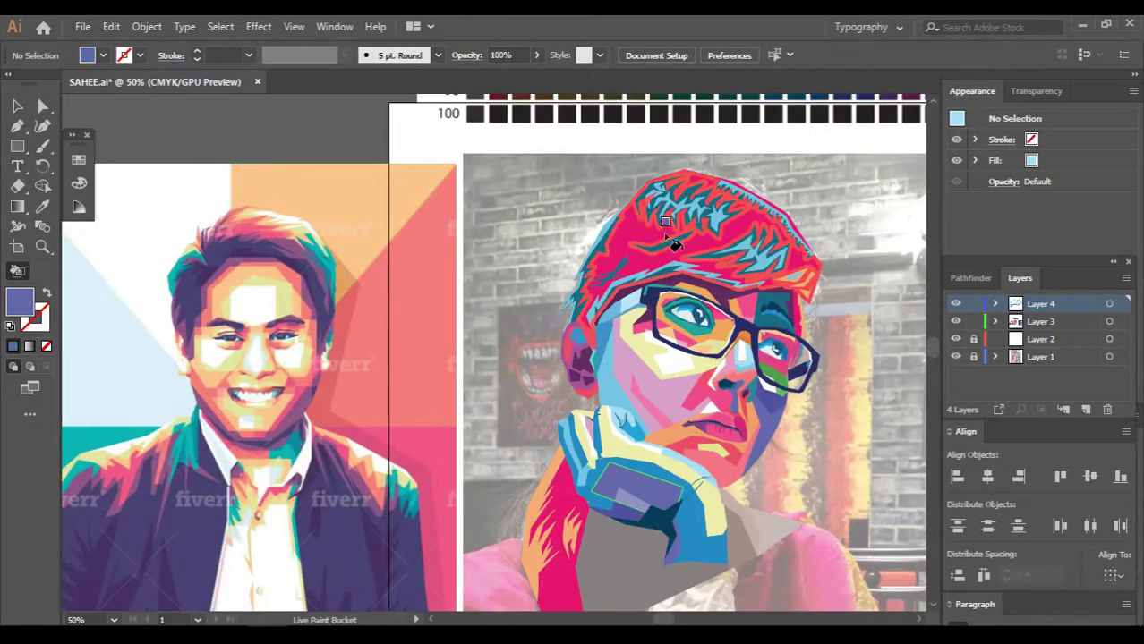
left_click(727, 190)
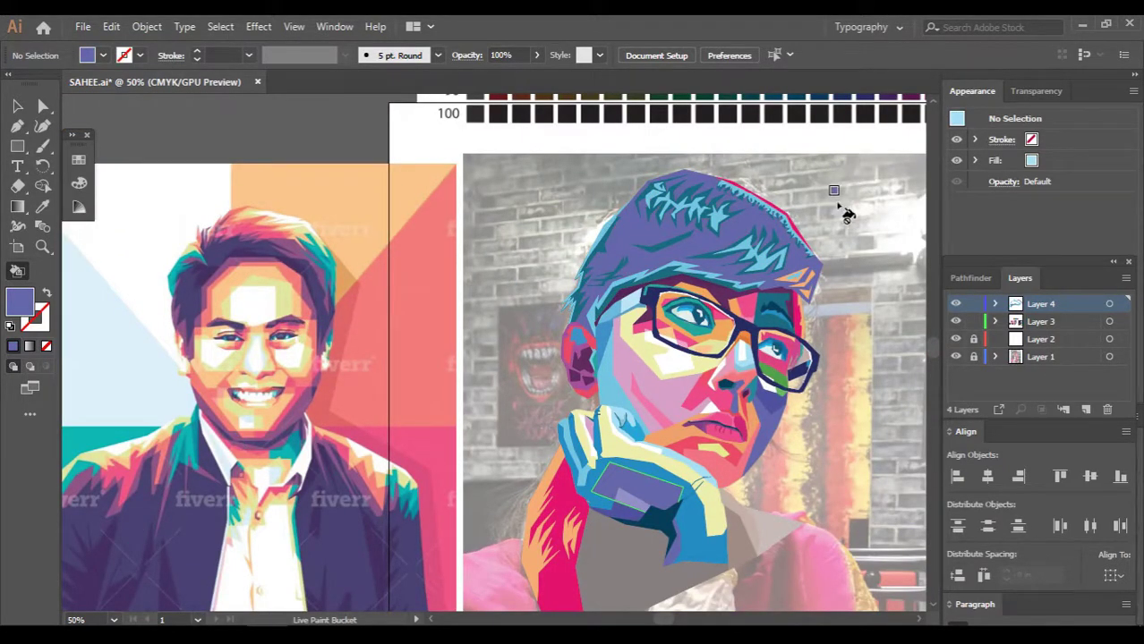
scroll(768, 179, "up", 2)
key("ctrl+z")
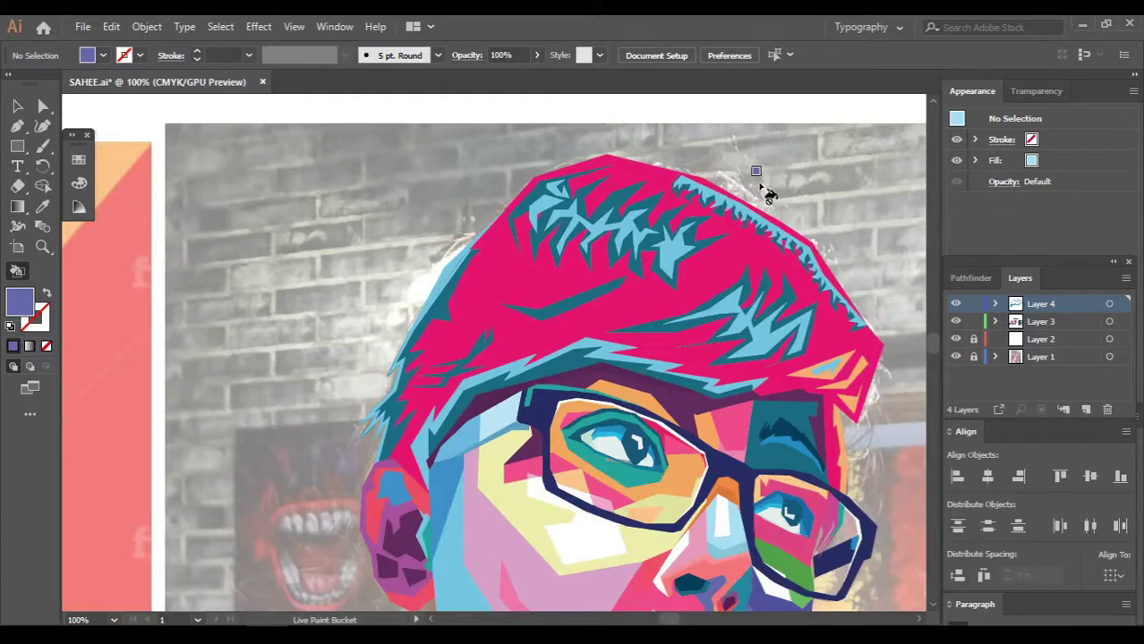
scroll(767, 193, "down", 1)
Return to the Live Paint Bucket and pick white as the paint colour
key("Left")
scroll(686, 188, "down", 1)
key("a")
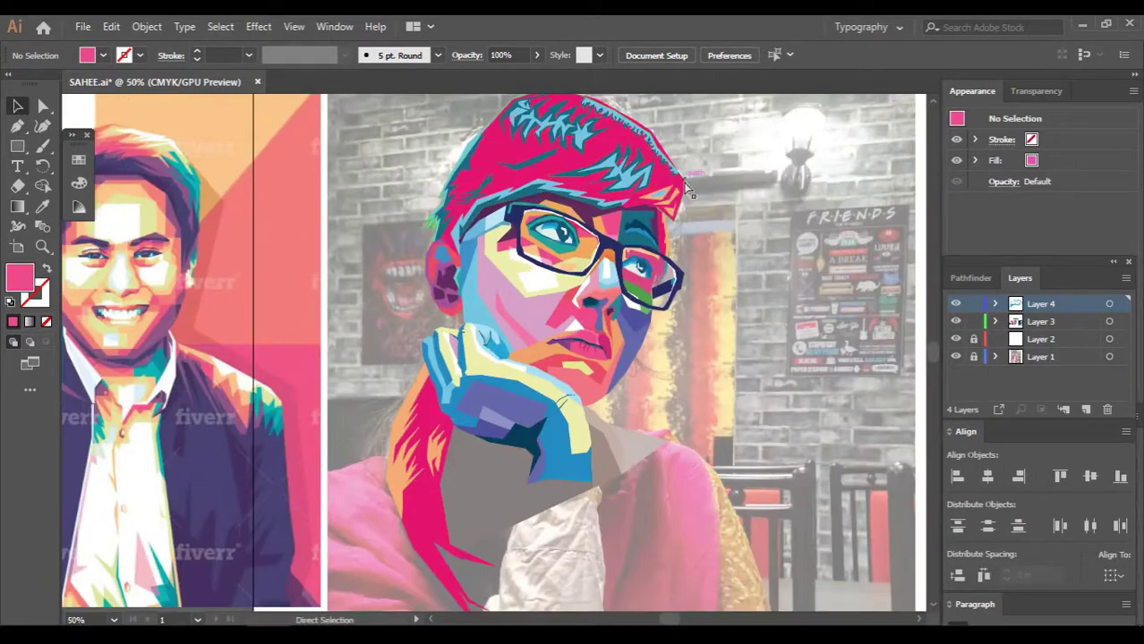
scroll(686, 188, "up", 2)
scroll(866, 183, "left", 5)
scroll(502, 266, "left", 1)
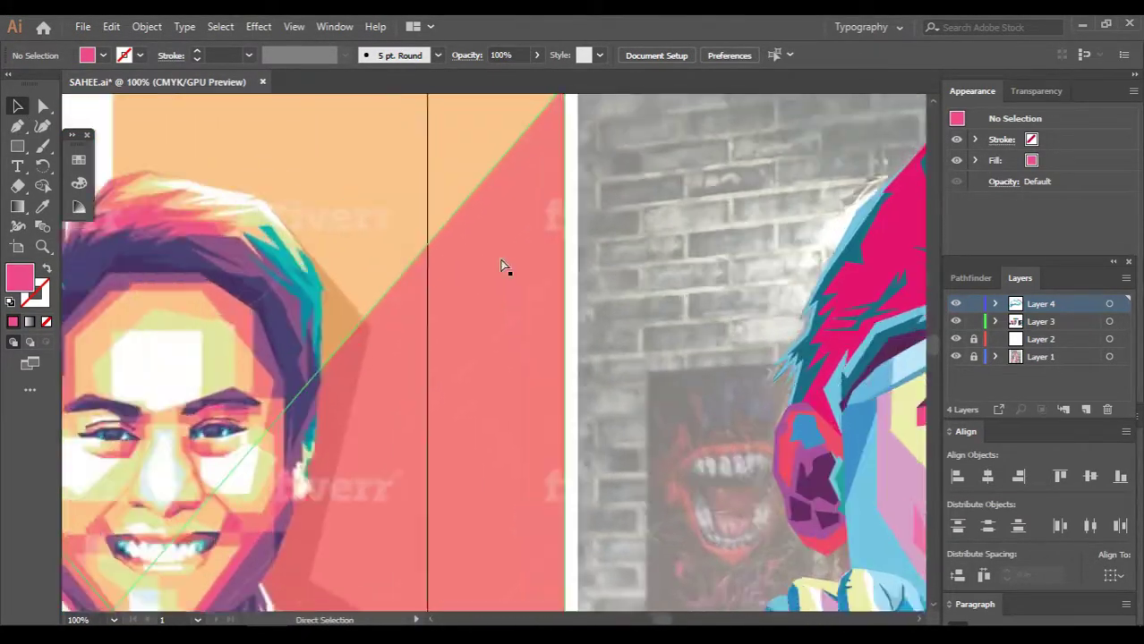
scroll(332, 205, "left", 3)
key("k")
scroll(373, 184, "up", 2)
left_click(373, 183, "alt")
scroll(374, 184, "down", 2)
scroll(750, 228, "up", 2)
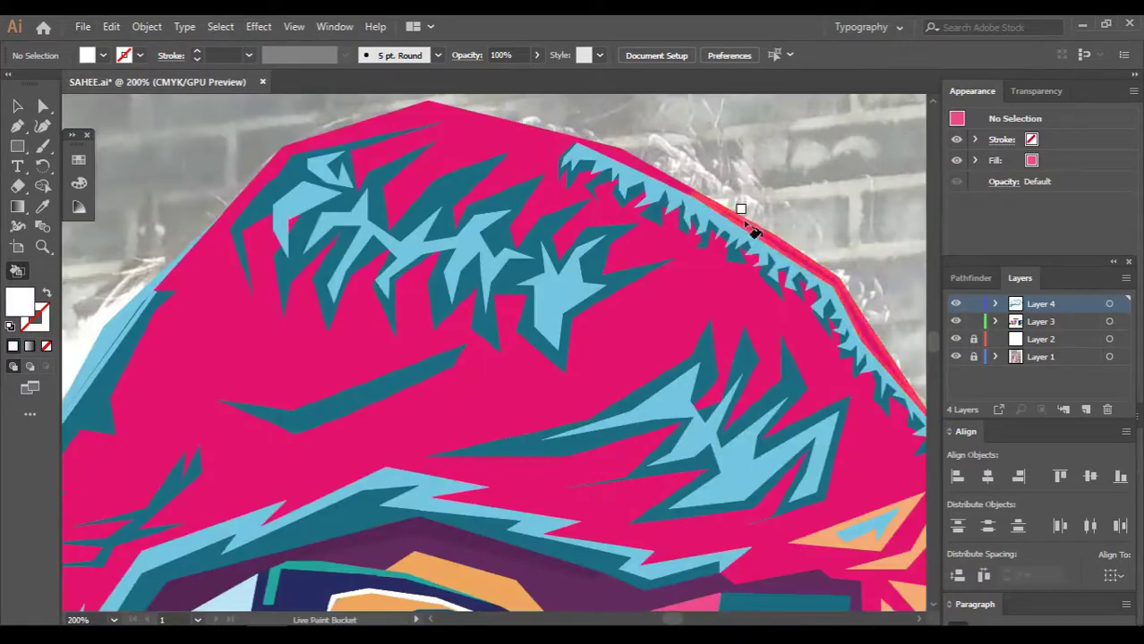
Paint the top-right hair edge regions and three light-blue hair strands white
left_click(678, 191)
scroll(734, 206, "down", 2)
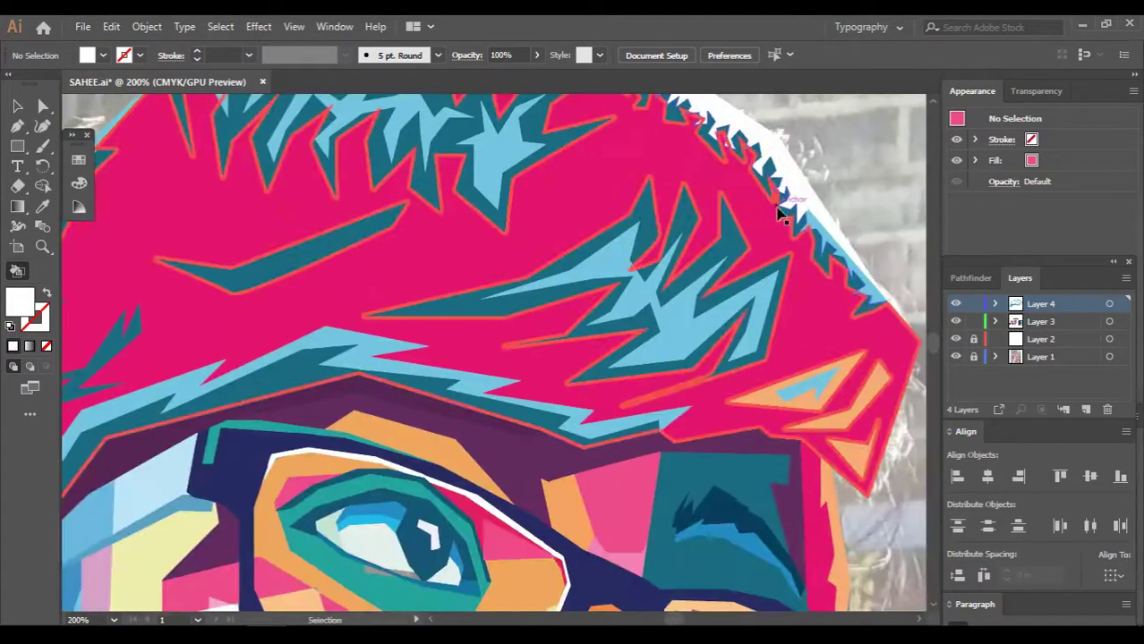
scroll(787, 215, "right", 1)
left_click(806, 224)
scroll(537, 255, "up", 2)
left_click(416, 266)
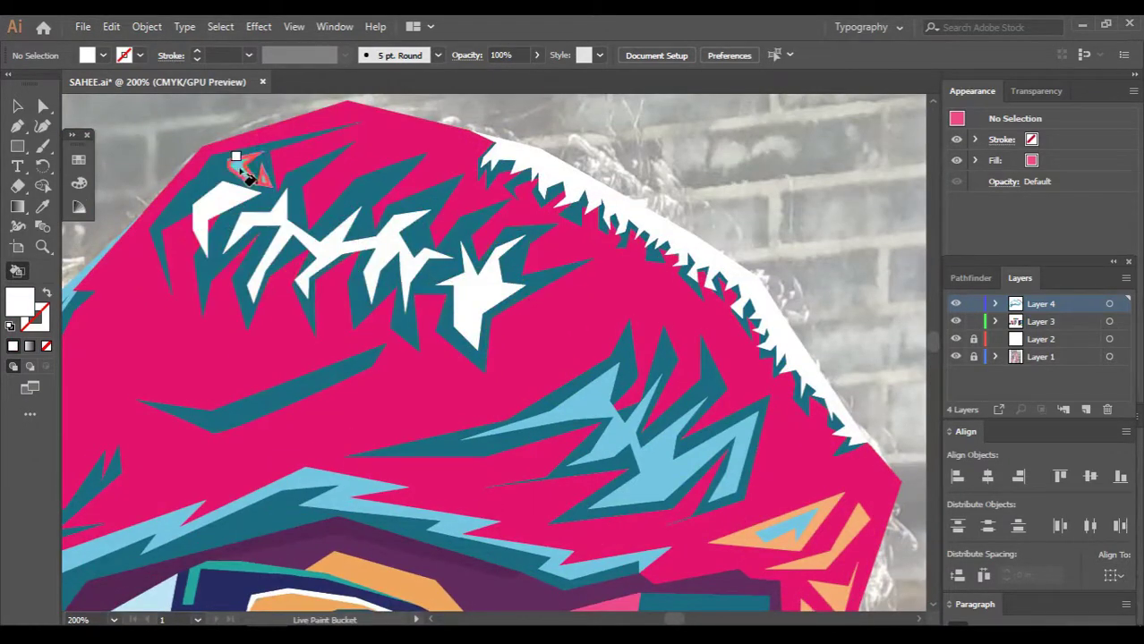
left_click(617, 429)
scroll(773, 408, "down", 3)
left_click(394, 385)
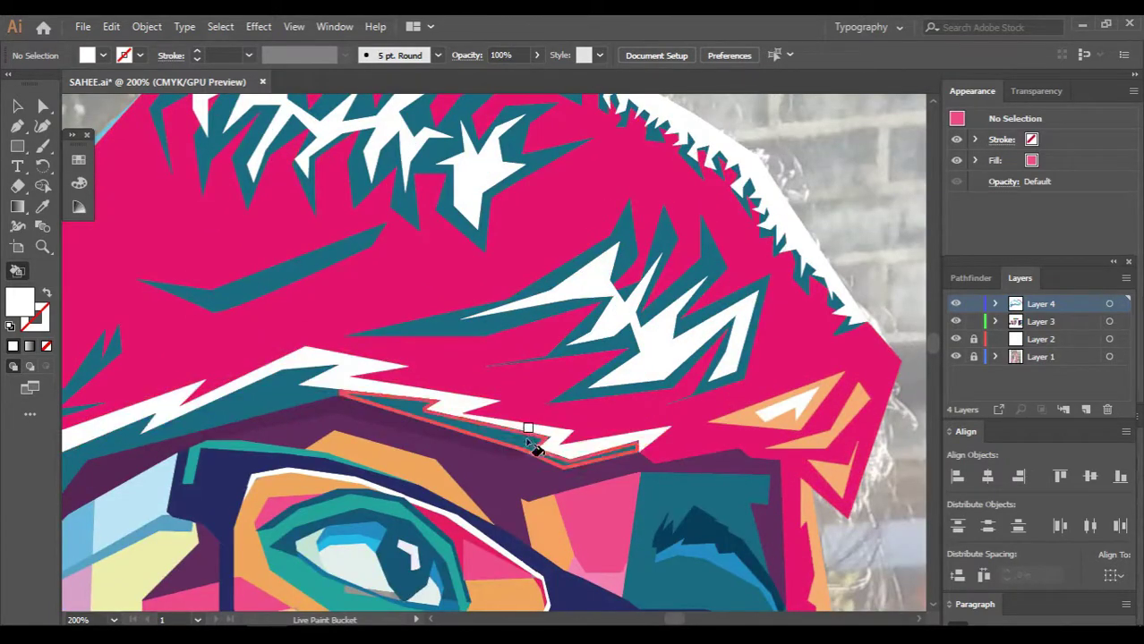
Paint the hair spike outlines, the stripe above the brow and the hat's left teal area peach
scroll(528, 429, "left", 2)
scroll(408, 319, "left", 2)
scroll(219, 323, "down", 2)
scroll(224, 376, "left", 1)
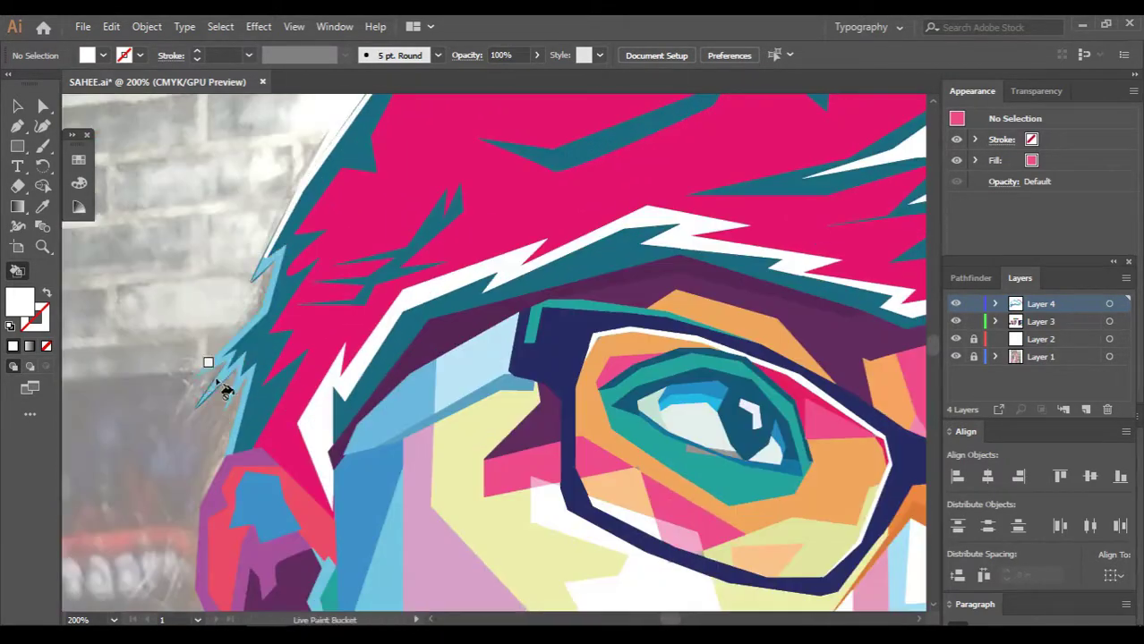
scroll(237, 386, "down", 3)
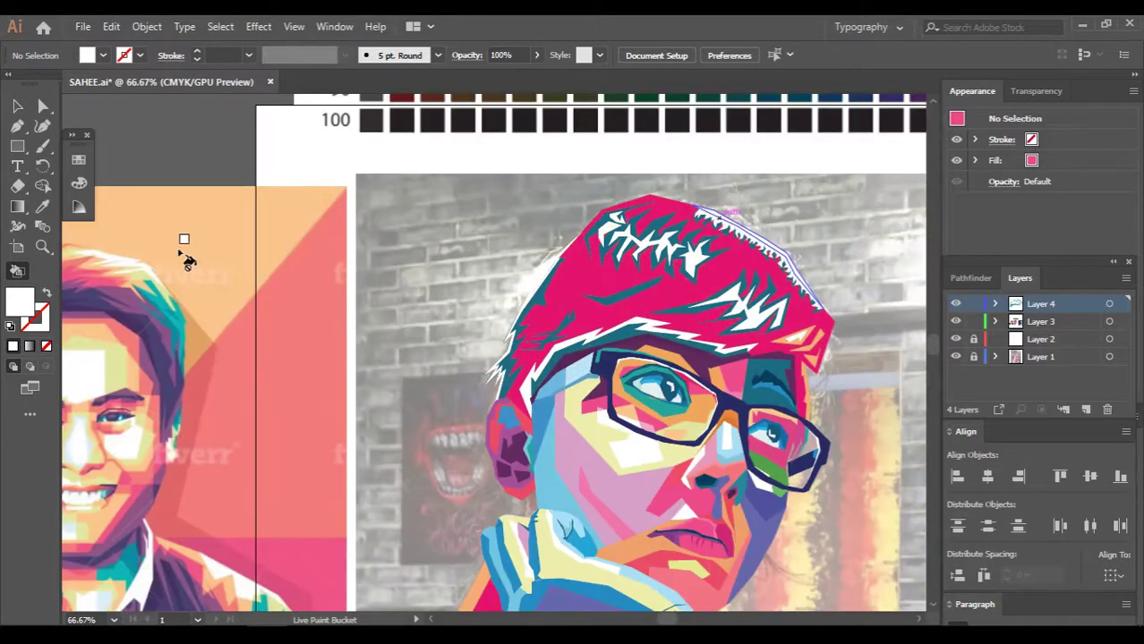
scroll(702, 257, "up", 3)
left_click(638, 243)
left_click(475, 306)
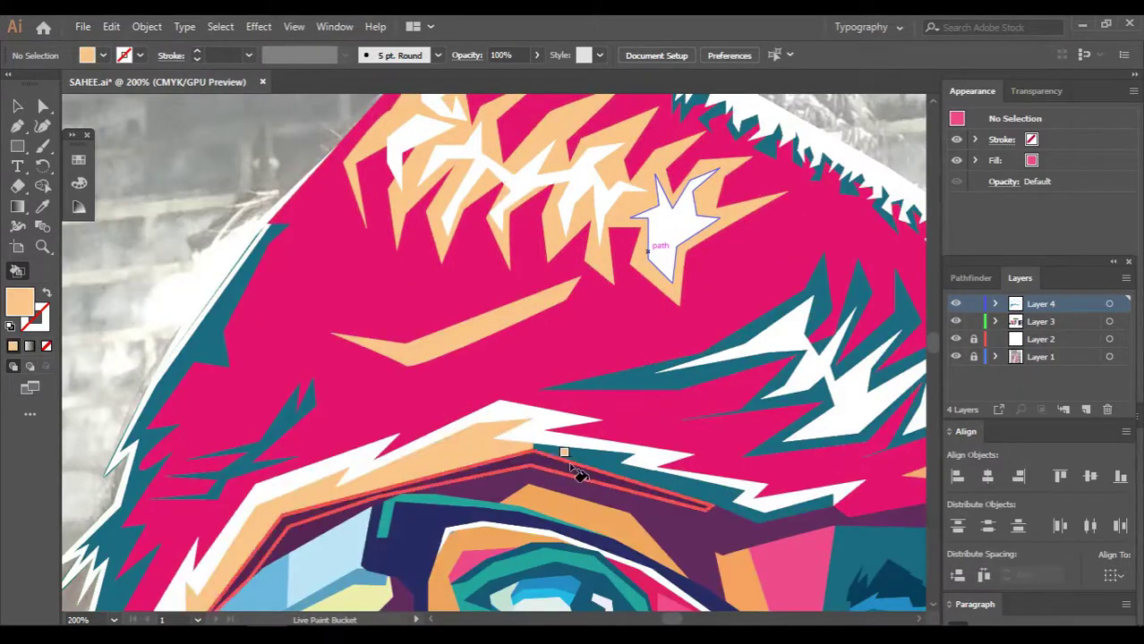
left_click(255, 408)
scroll(786, 245, "up", 3)
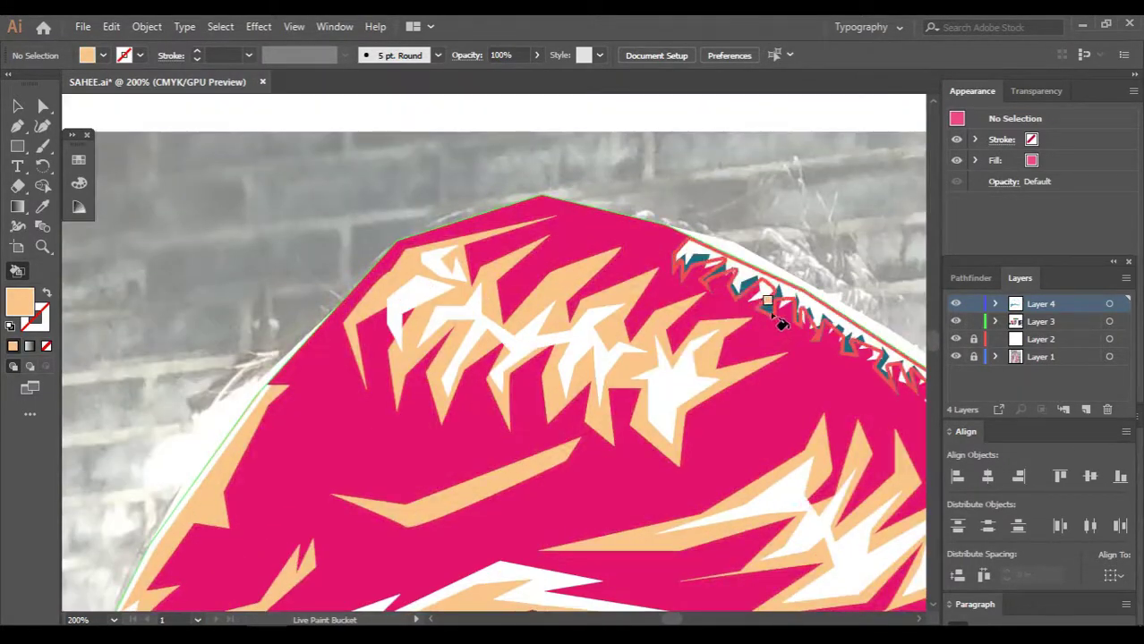
scroll(778, 313, "right", 3)
scroll(783, 349, "down", 2)
scroll(791, 376, "down", 1)
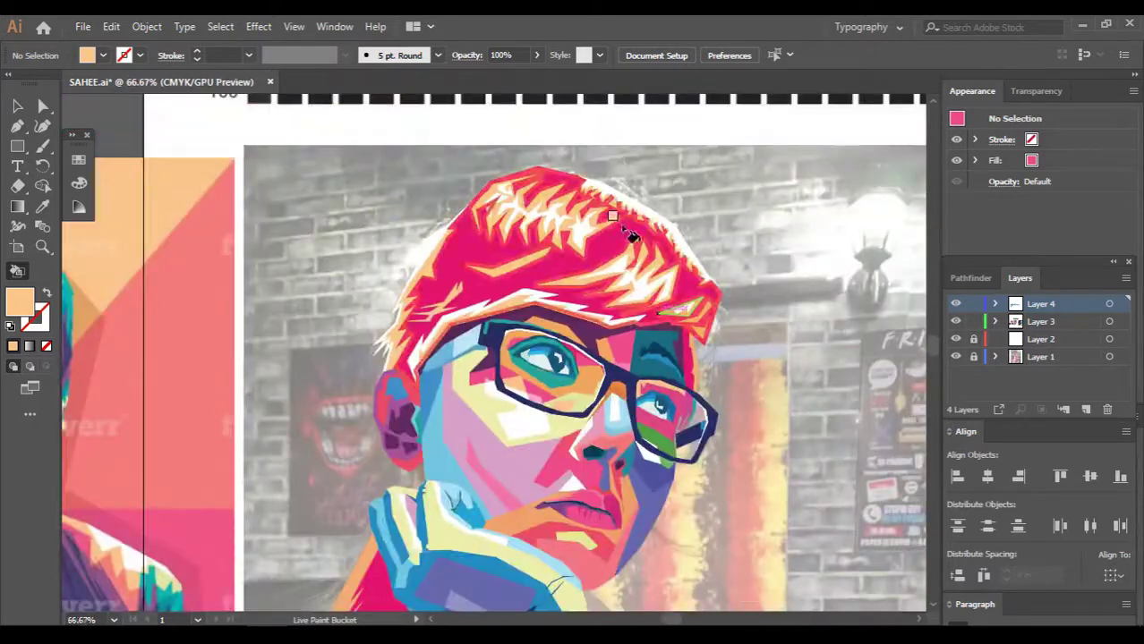
Hide the brick-wall background photo and repaint the peach strip above the glasses pink
left_click(956, 356)
scroll(663, 224, "up", 3)
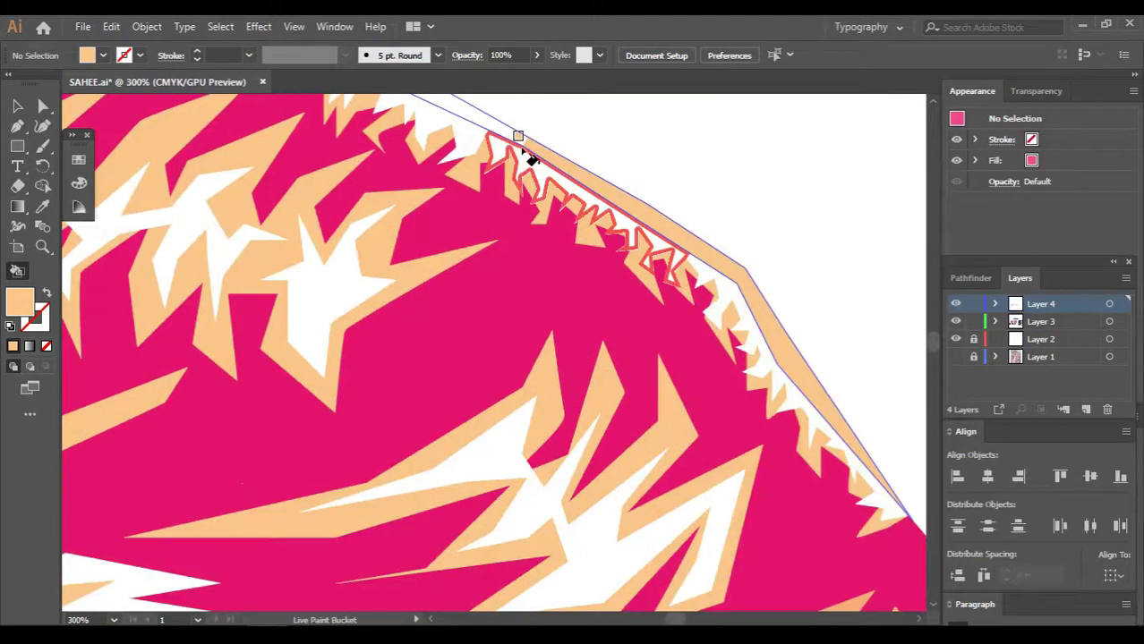
scroll(832, 335, "down", 3)
scroll(821, 312, "down", 1)
scroll(825, 318, "up", 2)
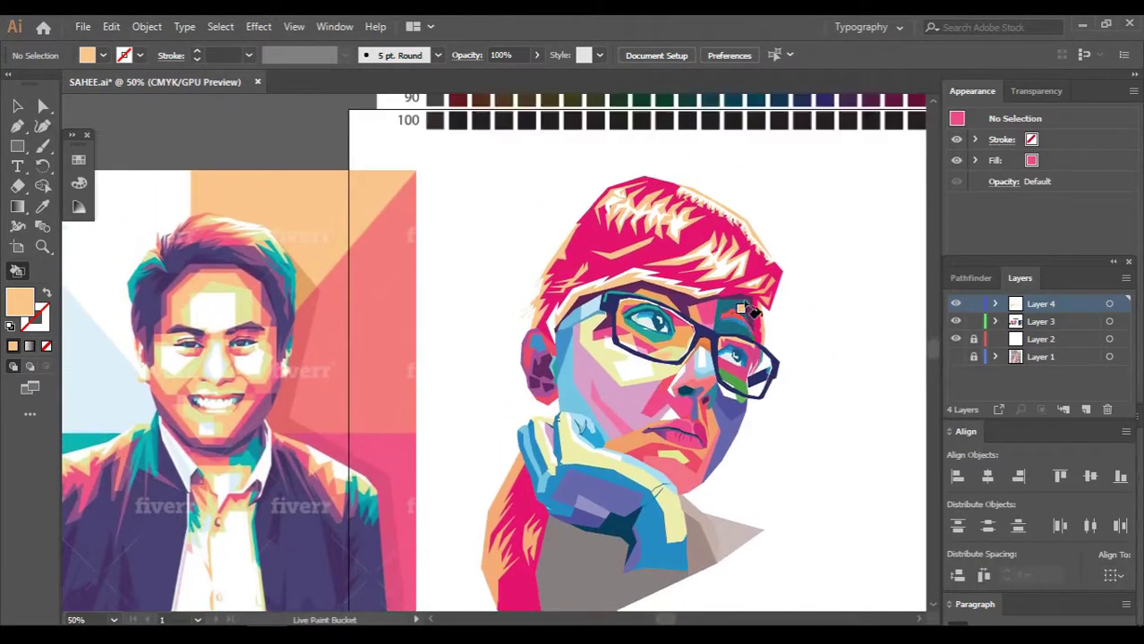
scroll(825, 318, "up", 1)
scroll(760, 269, "up", 3)
scroll(696, 257, "up", 3)
scroll(715, 287, "down", 5)
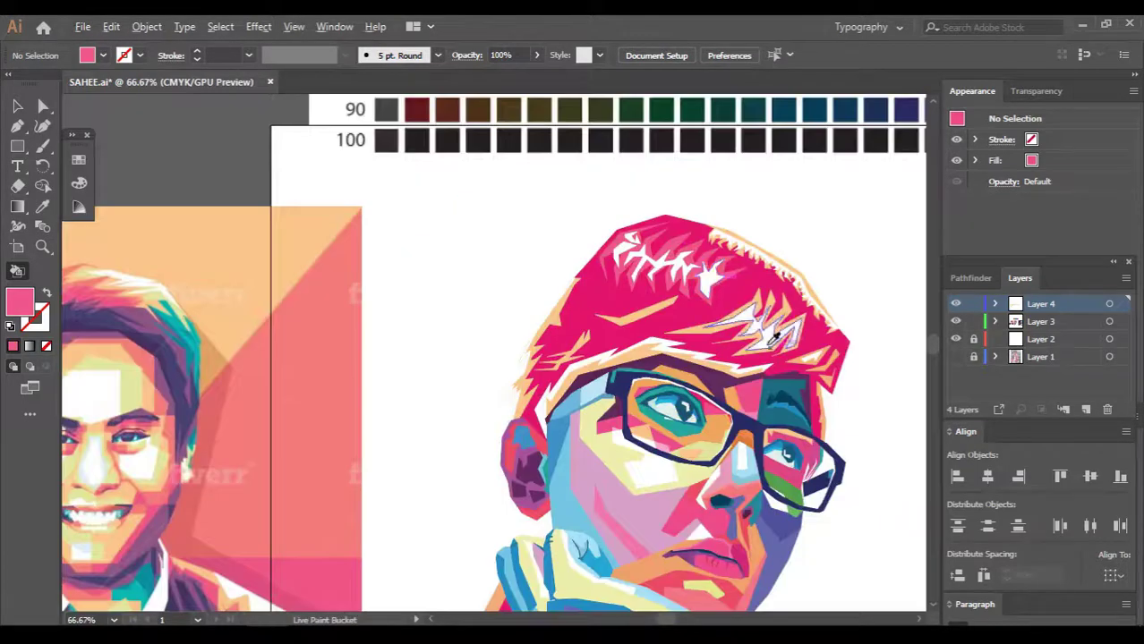
scroll(761, 326, "up", 3)
left_click(449, 390)
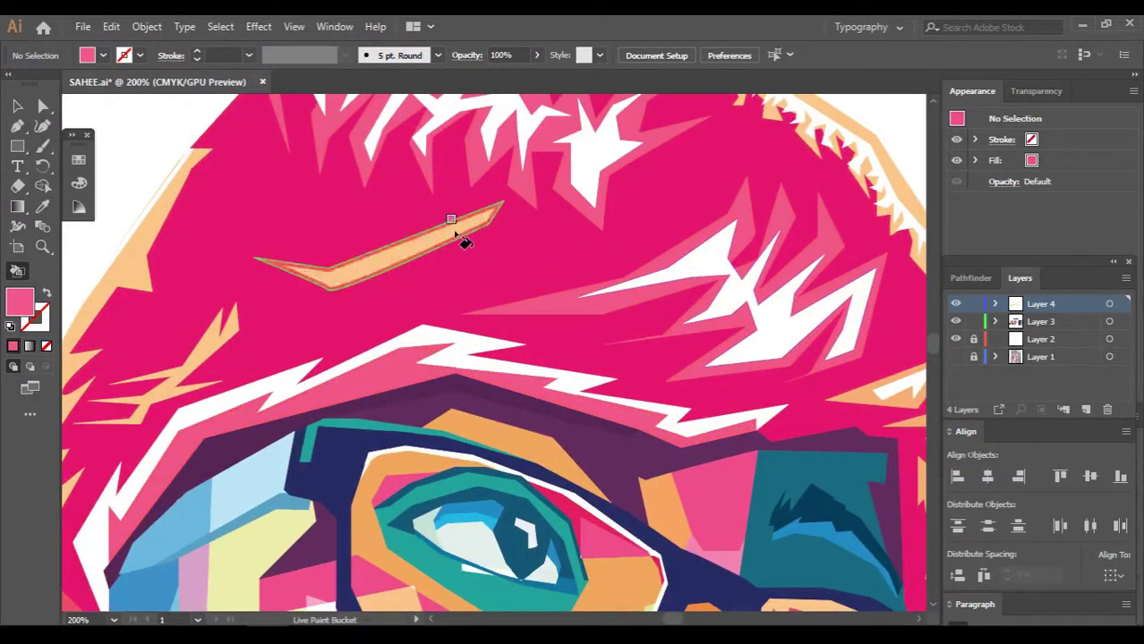
Sample white from a hair strand, then the hair's pink as the paint colour
scroll(230, 324, "left", 2)
scroll(288, 376, "down", 3)
scroll(288, 376, "left", 3)
scroll(812, 242, "up", 6)
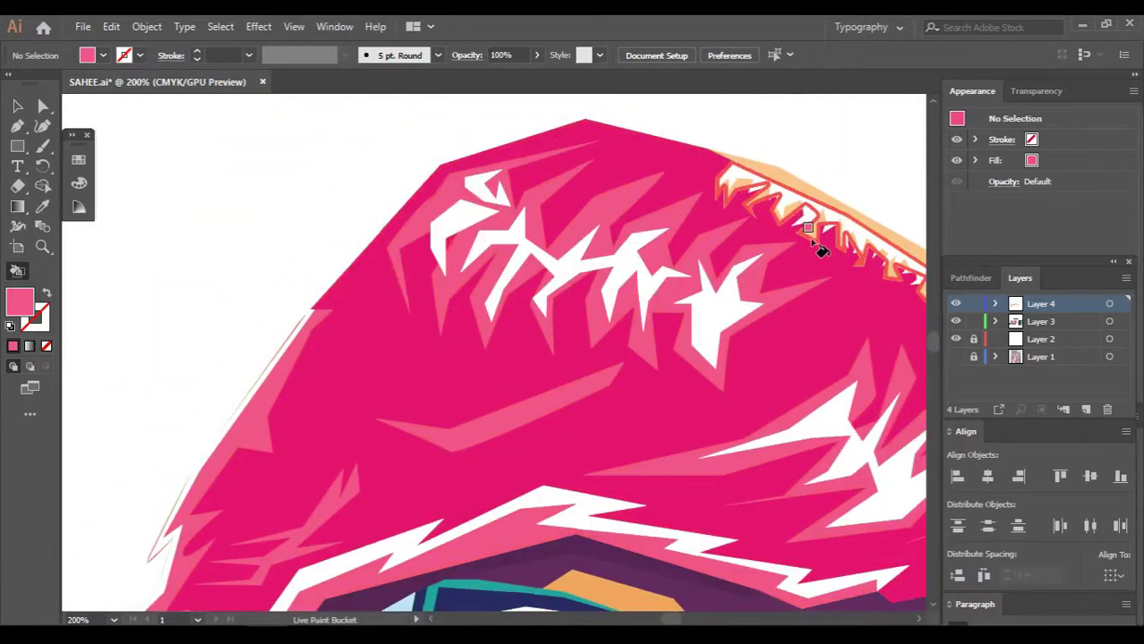
scroll(817, 286, "down", 3)
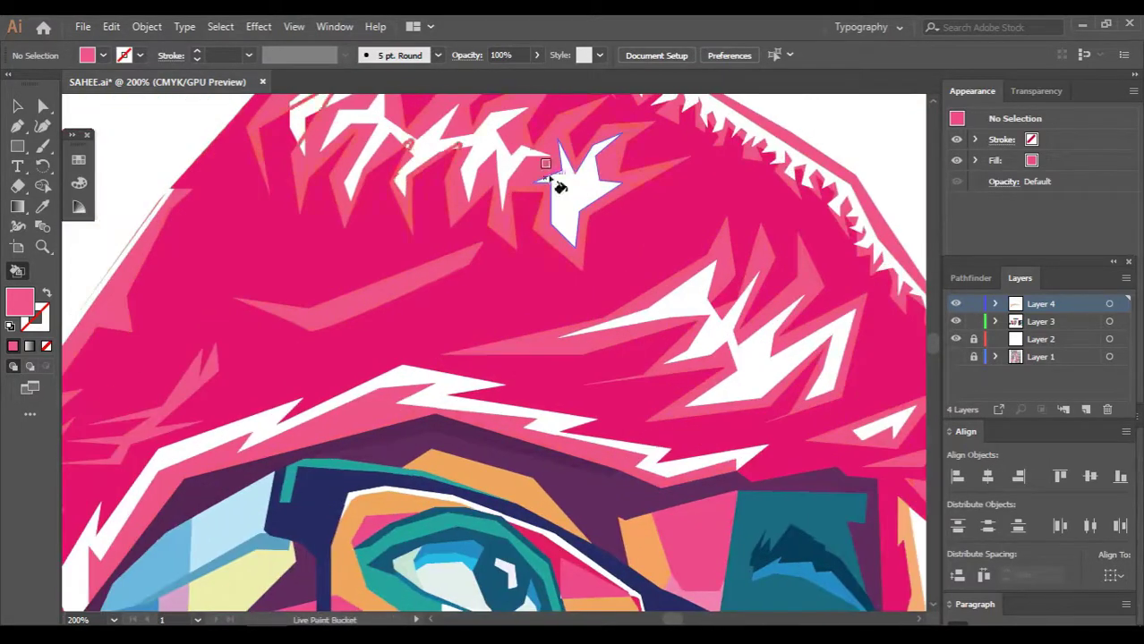
left_click(556, 179, "alt")
scroll(488, 317, "down", 3)
scroll(664, 183, "down", 2)
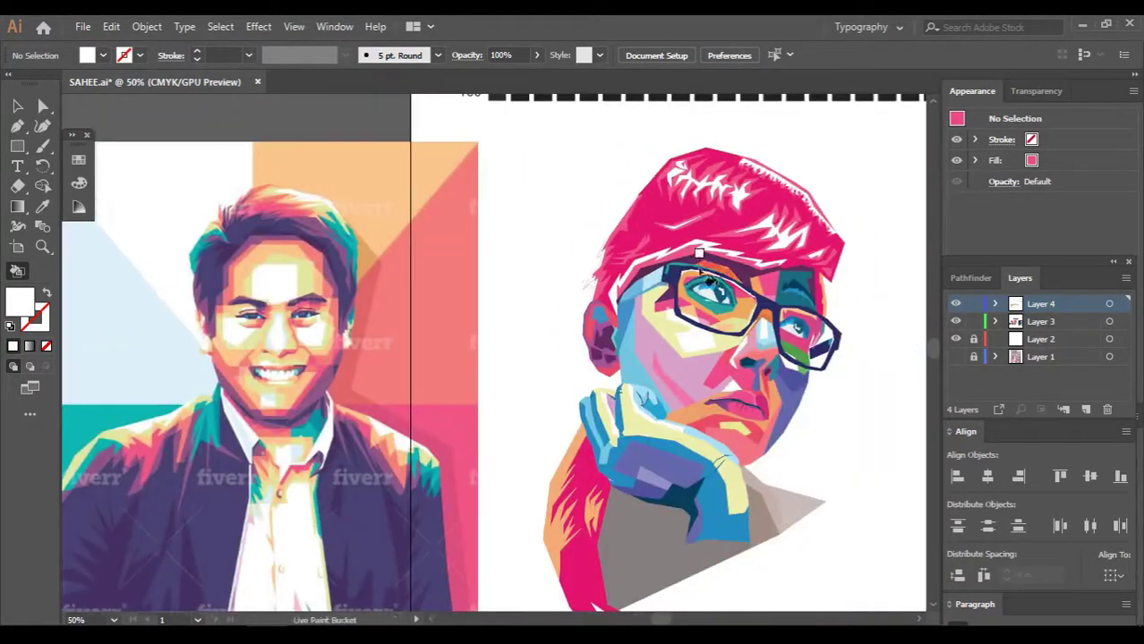
scroll(664, 182, "down", 1)
scroll(667, 184, "up", 4)
left_click(549, 363, "alt")
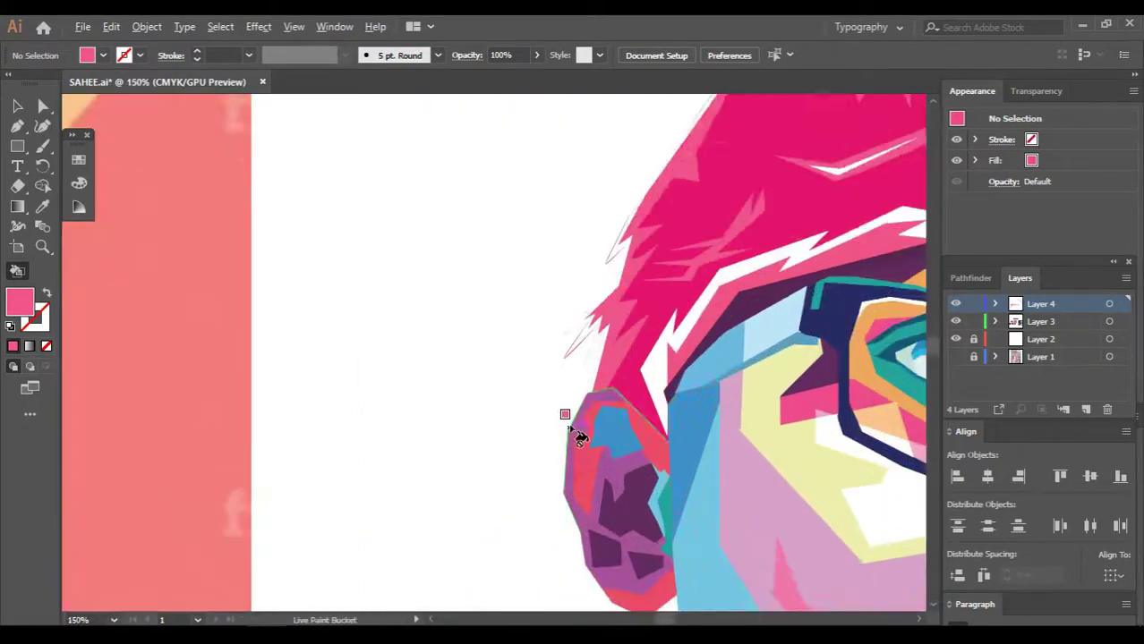
Sample the blue beside the eye and fill the white sliver there blue
scroll(577, 435, "down", 4)
scroll(652, 393, "up", 6)
scroll(620, 159, "down", 5)
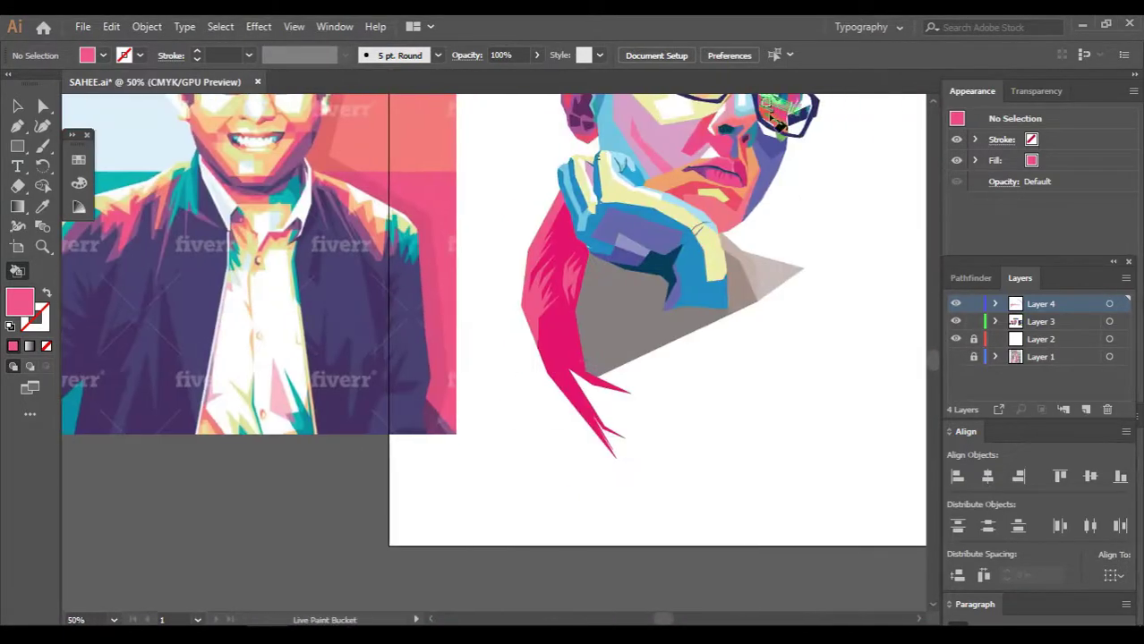
scroll(734, 241, "up", 5)
scroll(616, 196, "up", 1)
scroll(690, 273, "up", 2)
scroll(664, 390, "up", 1)
left_click(664, 390, "alt")
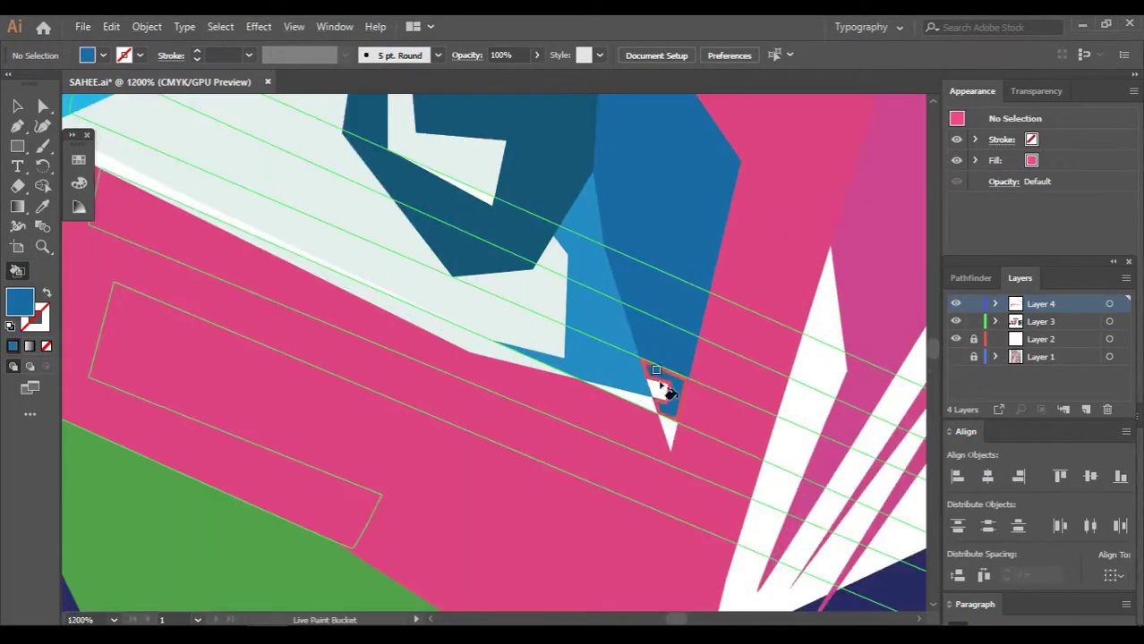
left_click(640, 396)
Pick up peach as the next paint colour and briefly show the background photo to compare
scroll(527, 365, "down", 1)
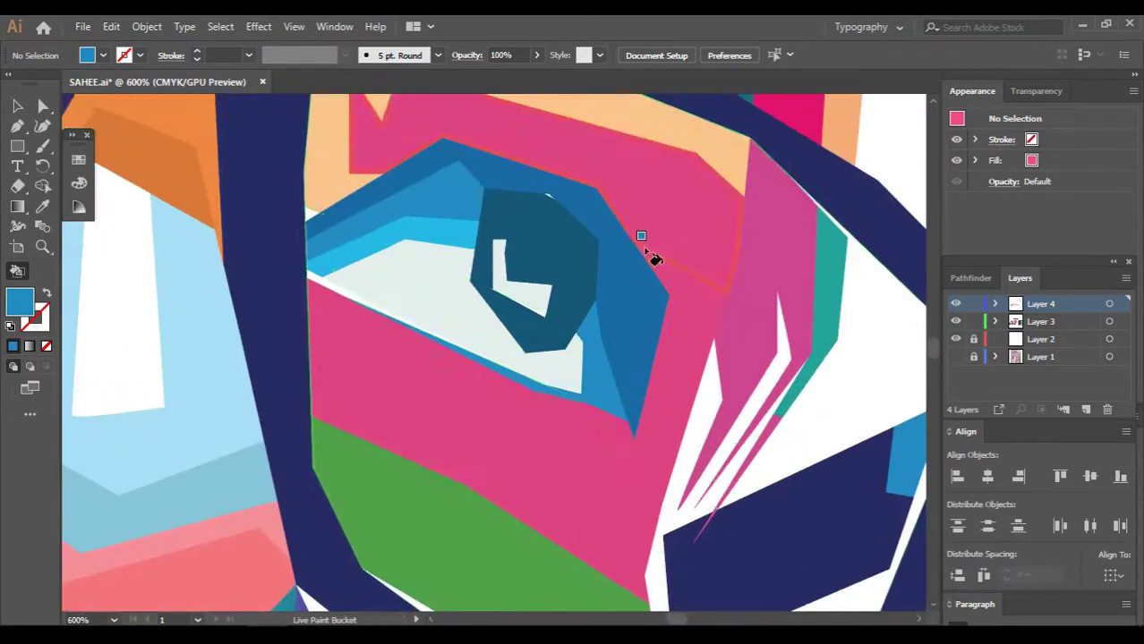
scroll(649, 255, "down", 1)
scroll(469, 225, "up", 1)
left_click(580, 159, "alt")
scroll(580, 160, "down", 1)
scroll(676, 353, "down", 5)
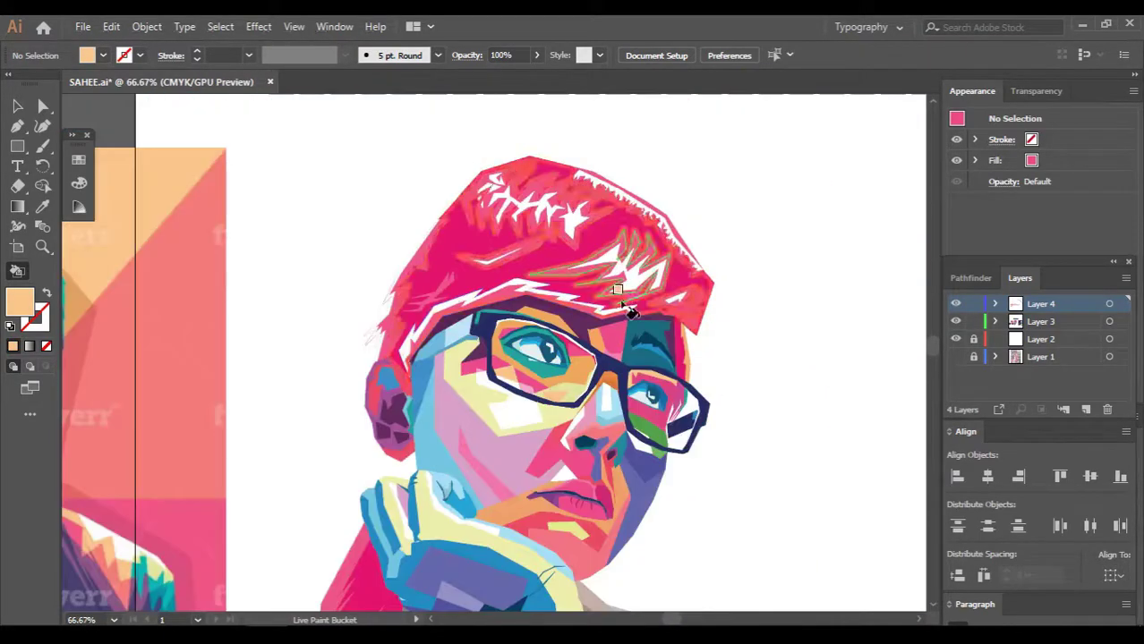
scroll(676, 352, "down", 1)
left_click(956, 356)
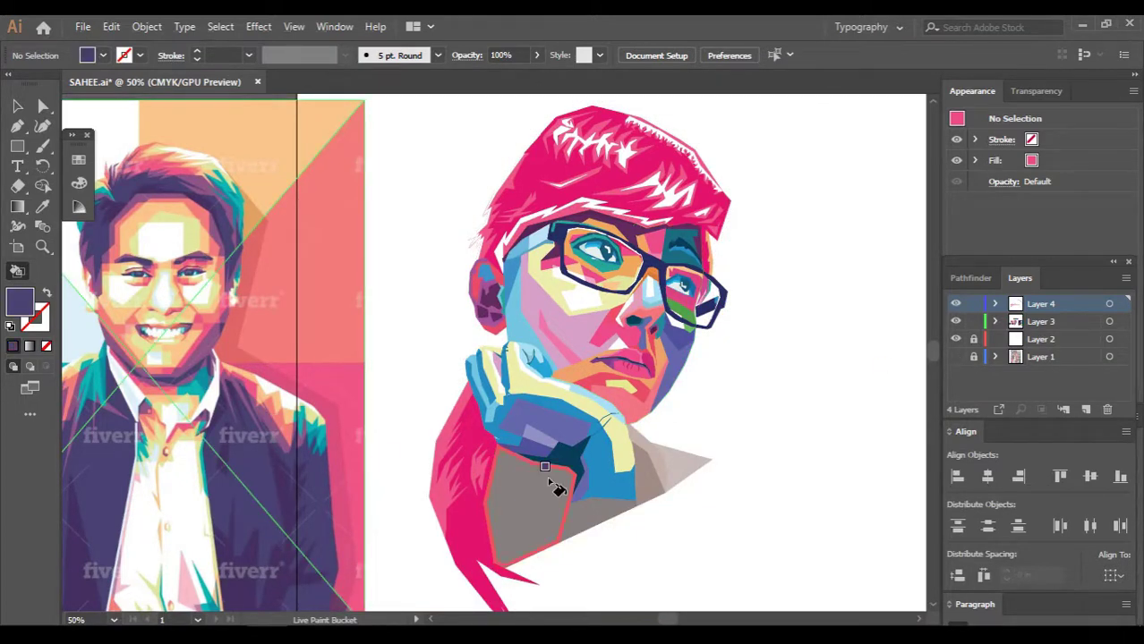
Fill the grey shirt patch under the hand dark purple with the Live Paint Bucket
left_click(521, 507)
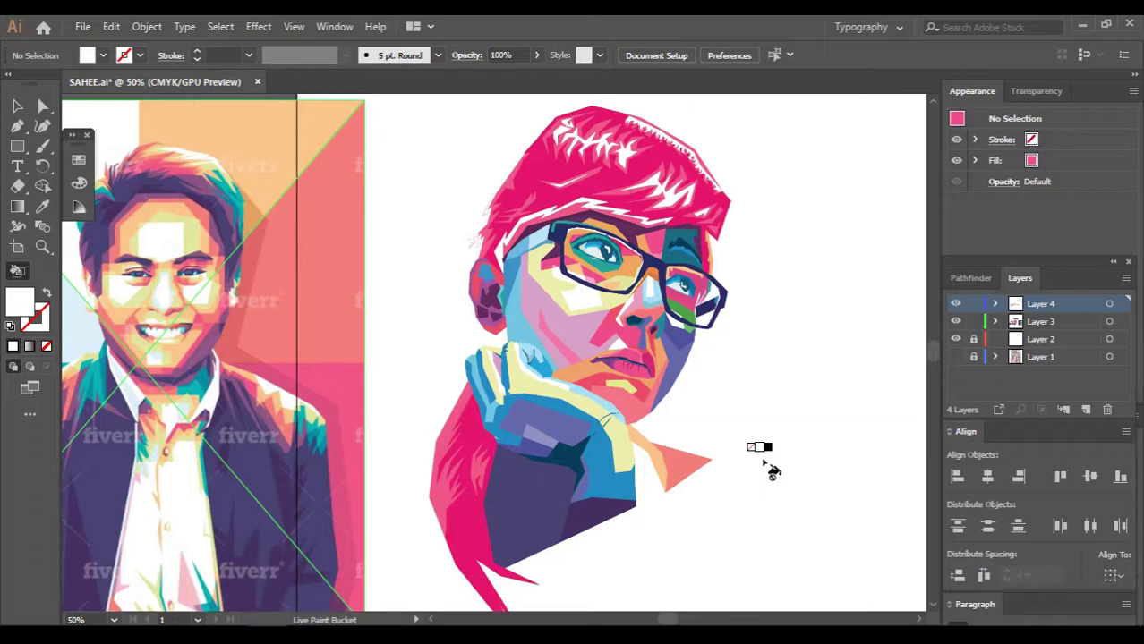
Zoom in along the hair edge and sample the hair's pink as the paint colour
scroll(771, 471, "up", 1)
scroll(671, 324, "up", 1)
scroll(672, 324, "down", 2)
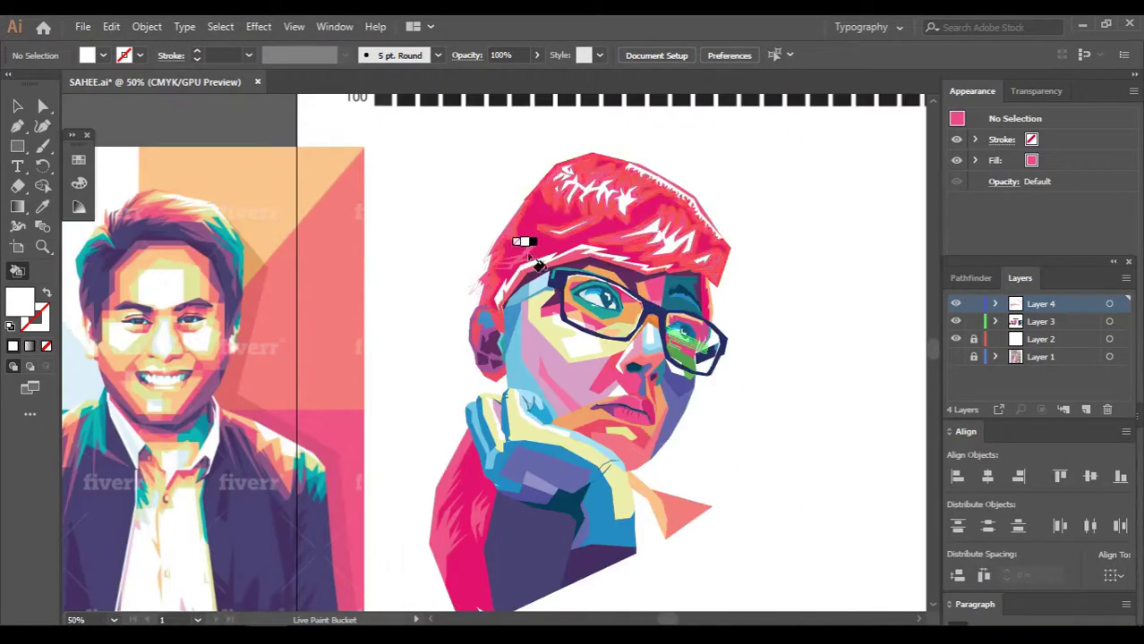
scroll(769, 247, "up", 1)
scroll(768, 247, "down", 3)
scroll(658, 248, "up", 5)
scroll(595, 314, "up", 2)
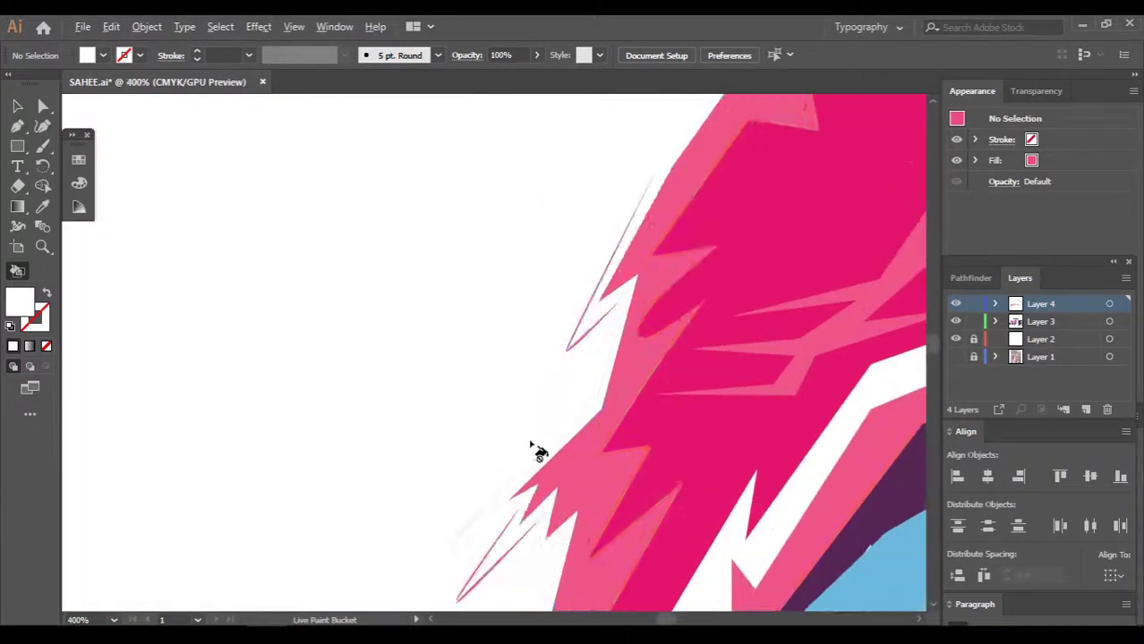
scroll(475, 518, "down", 3)
scroll(582, 408, "up", 1)
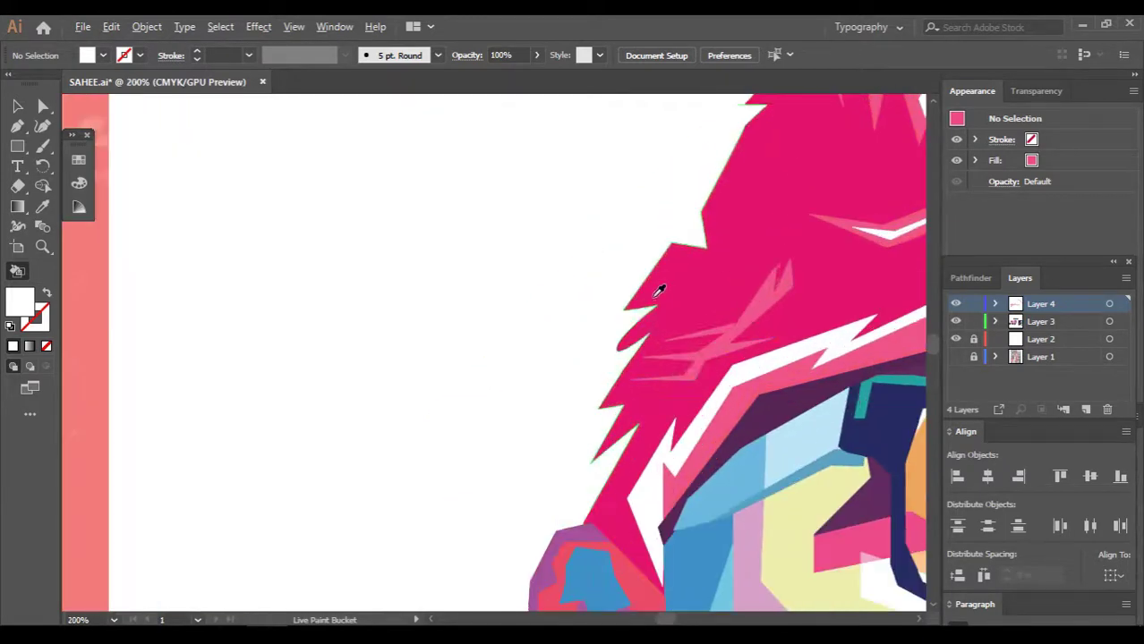
left_click(707, 278, "alt")
Sample the artwork's teal, check it in the Color Picker, and confirm it
scroll(613, 467, "down", 3)
scroll(646, 339, "right", 1)
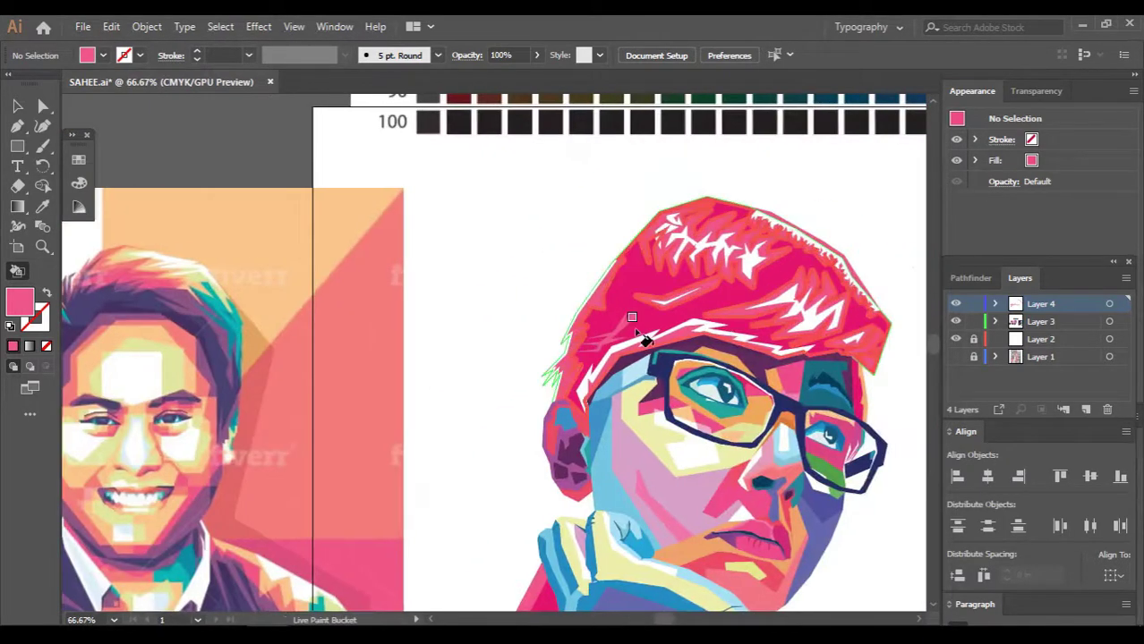
scroll(872, 239, "up", 4)
scroll(783, 316, "down", 1)
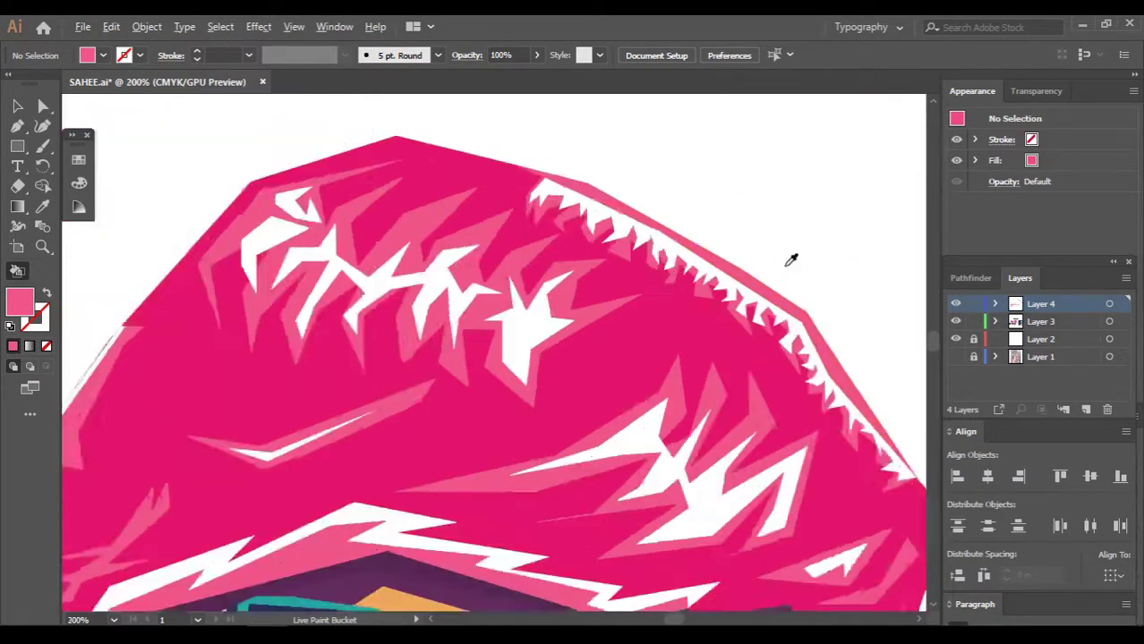
scroll(856, 427, "down", 2)
scroll(810, 378, "up", 3)
scroll(802, 388, "up", 2)
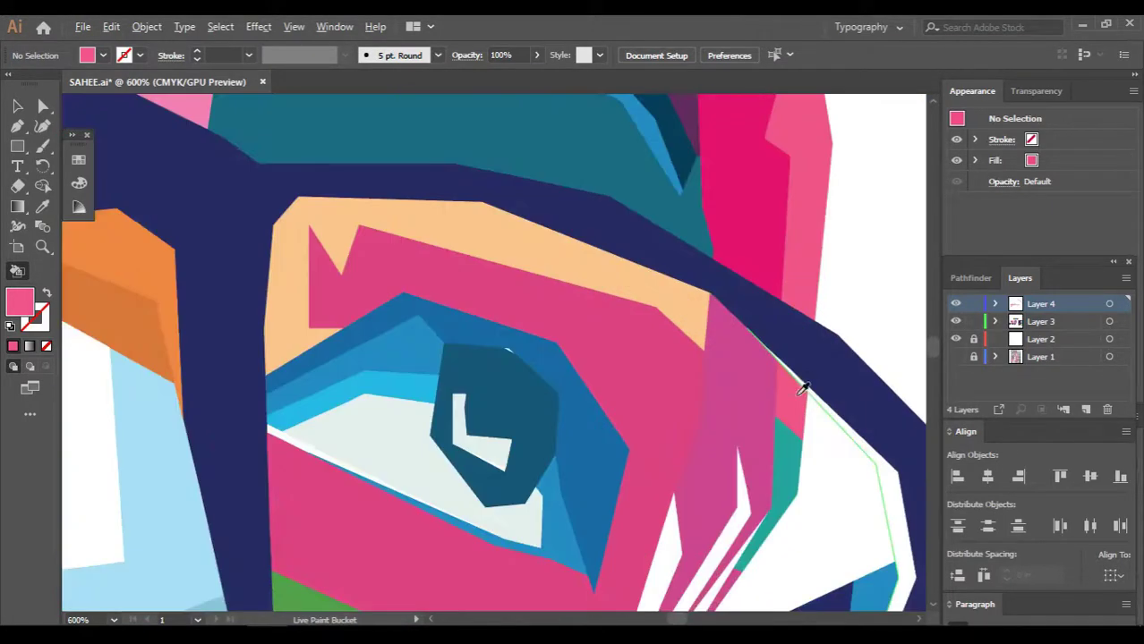
scroll(791, 391, "up", 2)
scroll(760, 350, "down", 2)
scroll(757, 377, "up", 2)
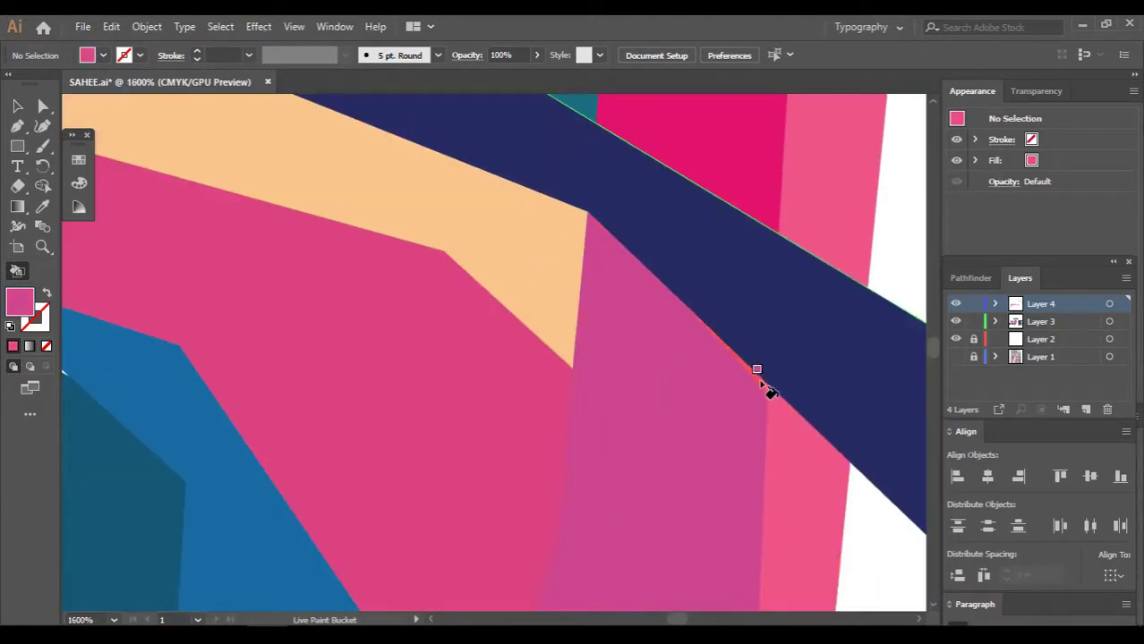
scroll(803, 331, "down", 2)
scroll(730, 331, "up", 2)
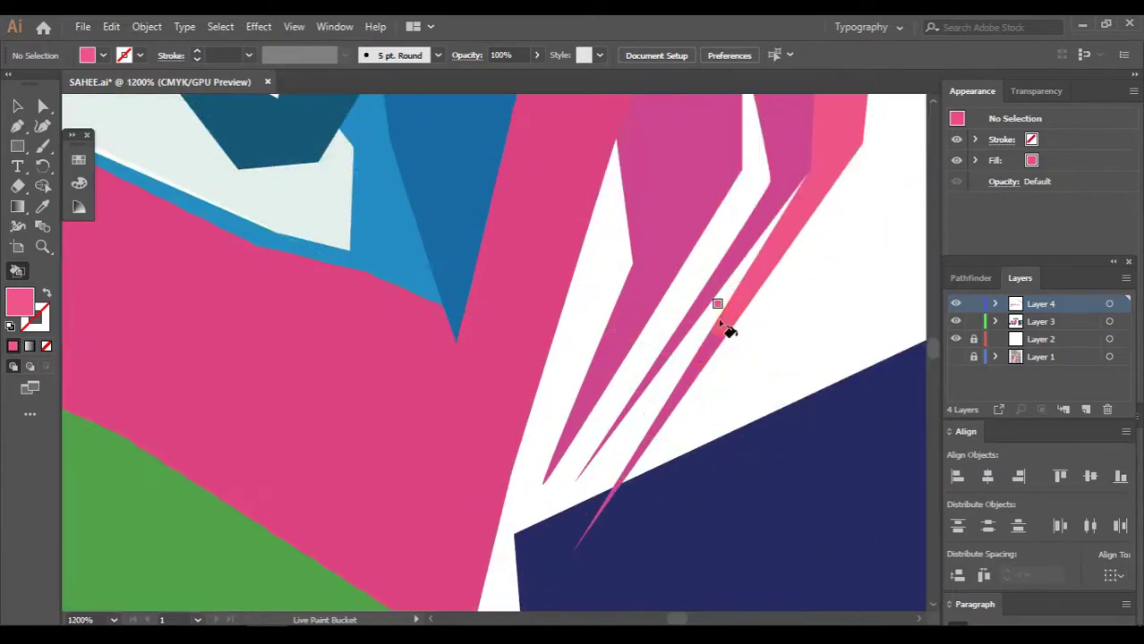
scroll(627, 483, "up", 2)
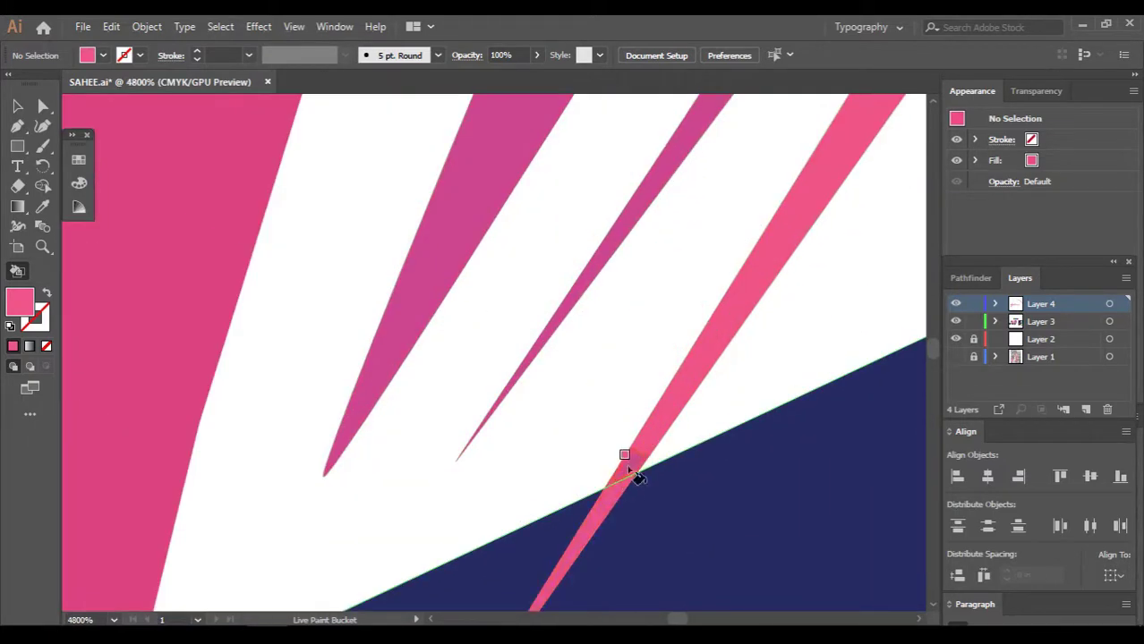
scroll(590, 483, "up", 2)
scroll(626, 429, "down", 2)
scroll(680, 340, "up", 2)
scroll(706, 299, "down", 5)
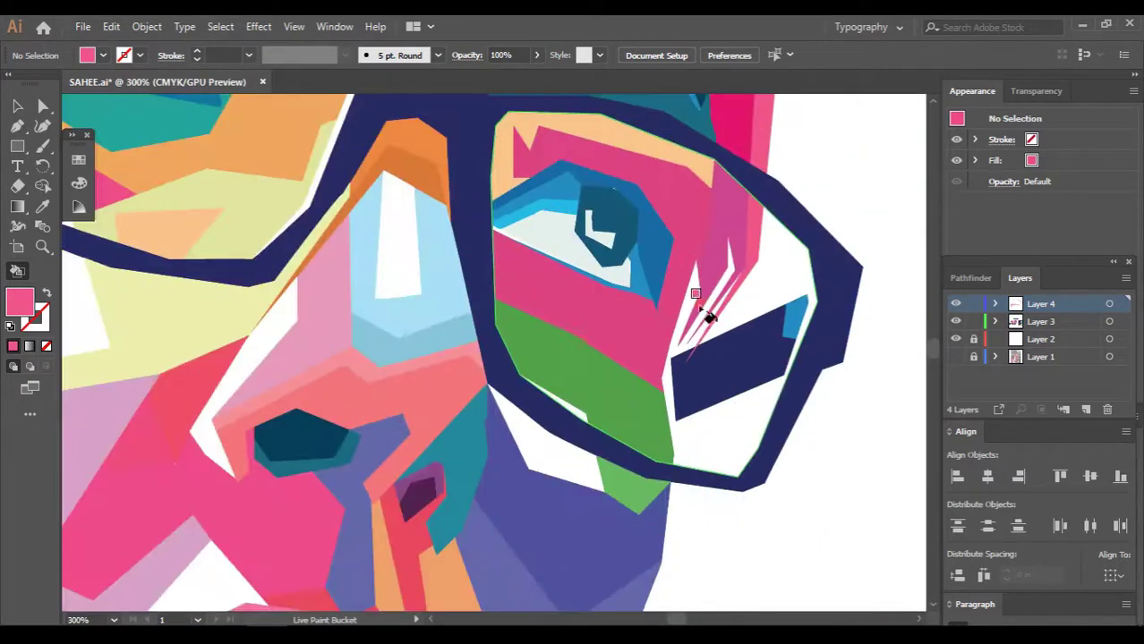
scroll(557, 358, "down", 1)
scroll(556, 358, "up", 3)
scroll(549, 354, "up", 1)
scroll(550, 354, "down", 5)
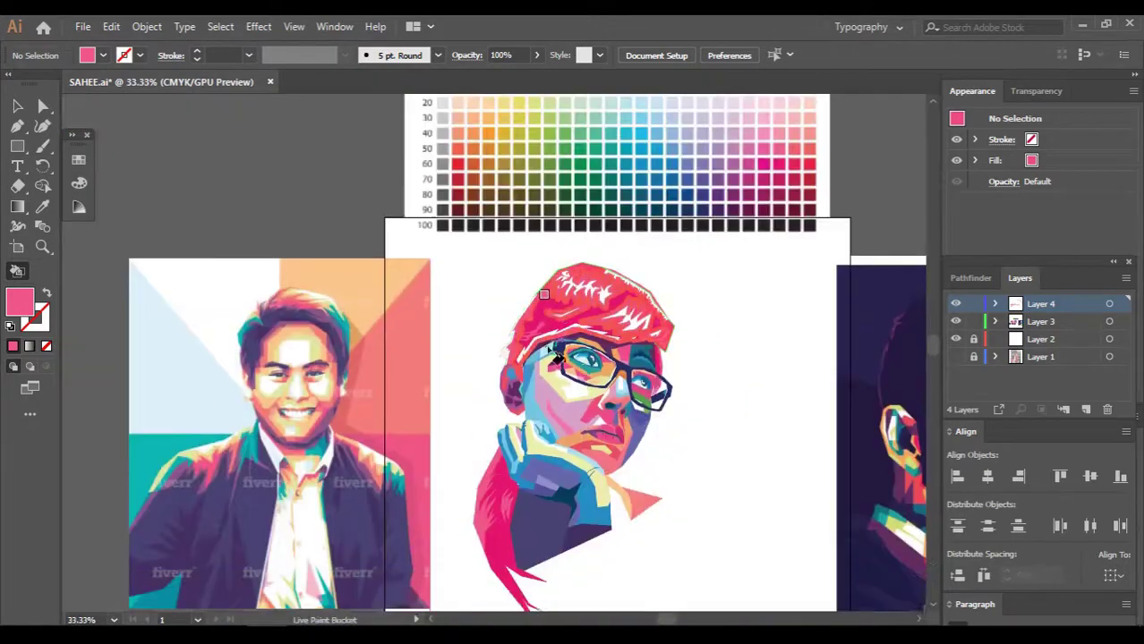
scroll(572, 225, "down", 1)
scroll(685, 260, "up", 2)
scroll(627, 295, "up", 3)
left_click(537, 384, "alt")
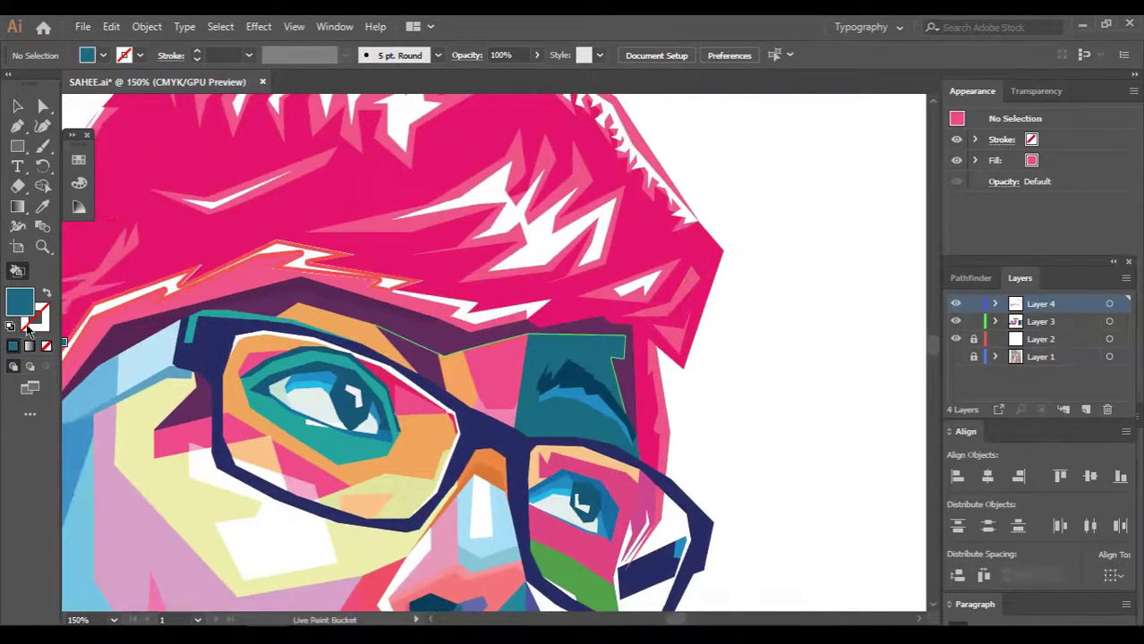
double_click(20, 301)
left_click(1130, 309)
Sample the blue-purple near the glasses and check the pink fill values
scroll(830, 365, "down", 3)
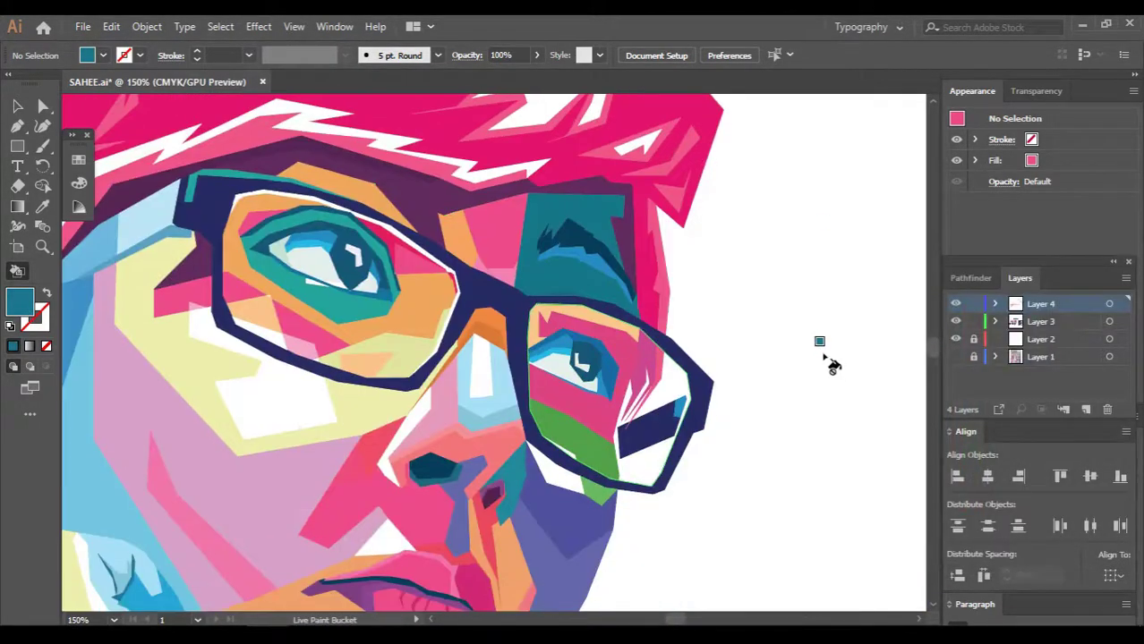
scroll(711, 398, "down", 2)
left_click(635, 367, "alt")
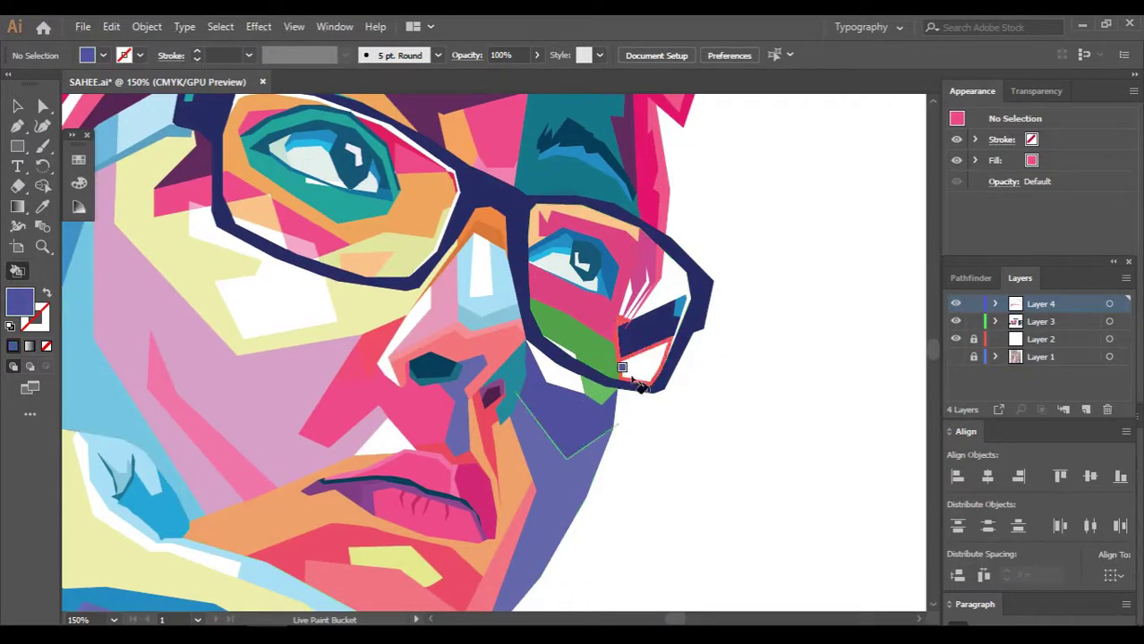
scroll(805, 233, "down", 5)
scroll(652, 218, "up", 5)
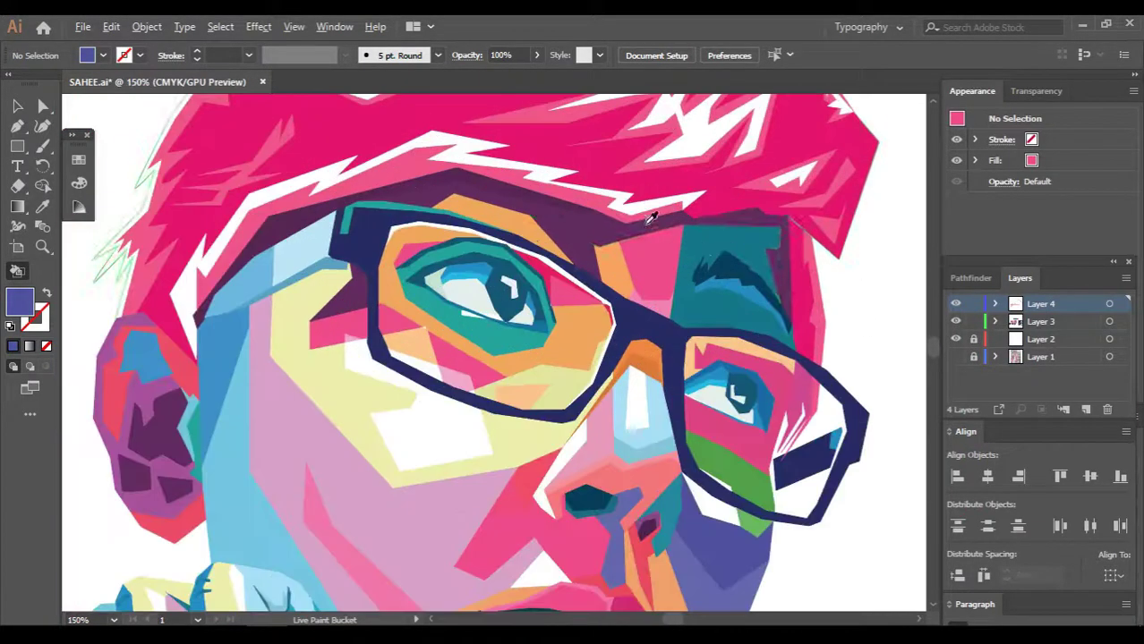
double_click(20, 304)
key("Return")
Sample the face's orange and check its values in the Color Picker
scroll(877, 235, "down", 1)
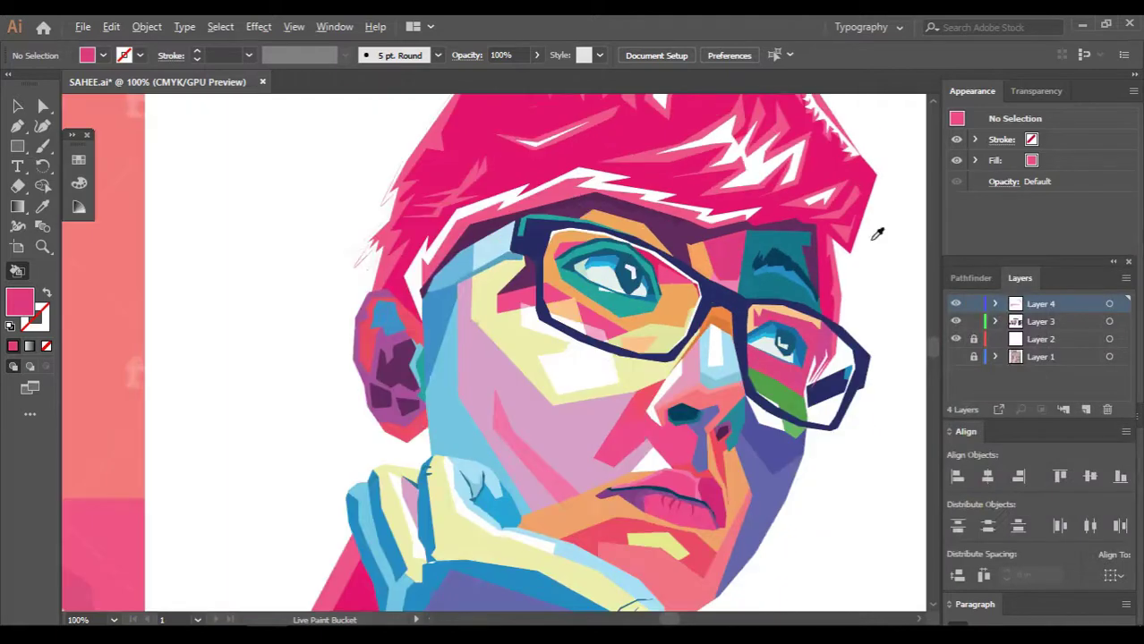
scroll(702, 309, "up", 2)
left_click(703, 326, "alt")
double_click(19, 304)
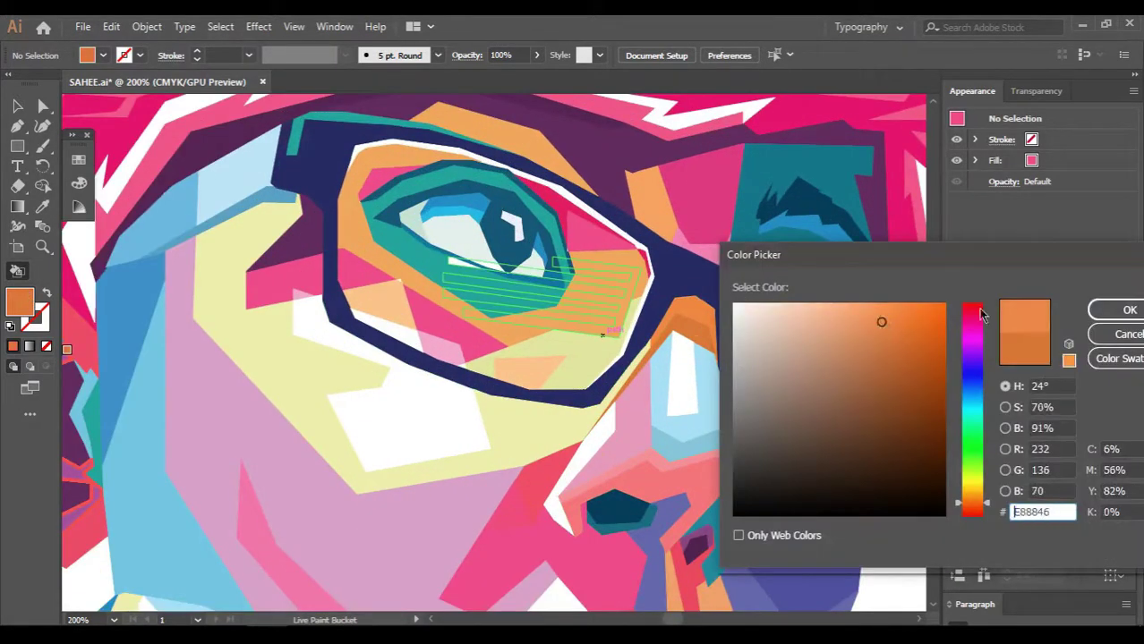
key("Return")
Sample the light blue from the artwork and adjust it to a blue-purple fill
scroll(702, 332, "down", 2)
scroll(716, 295, "down", 2)
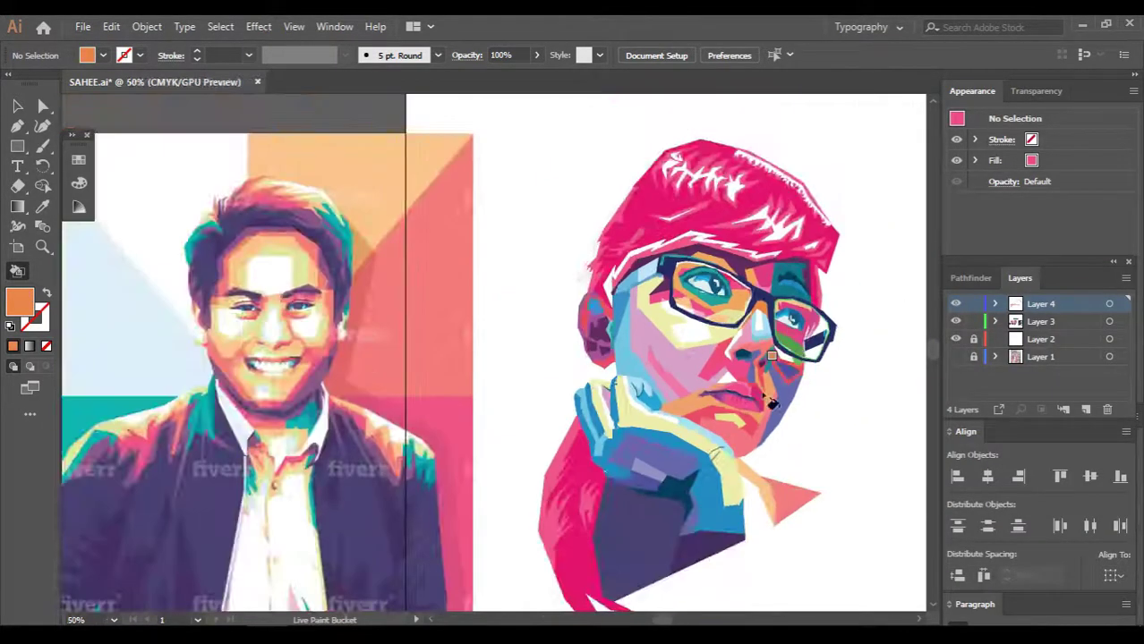
scroll(931, 217, "up", 3)
scroll(931, 217, "down", 2)
scroll(890, 340, "down", 1)
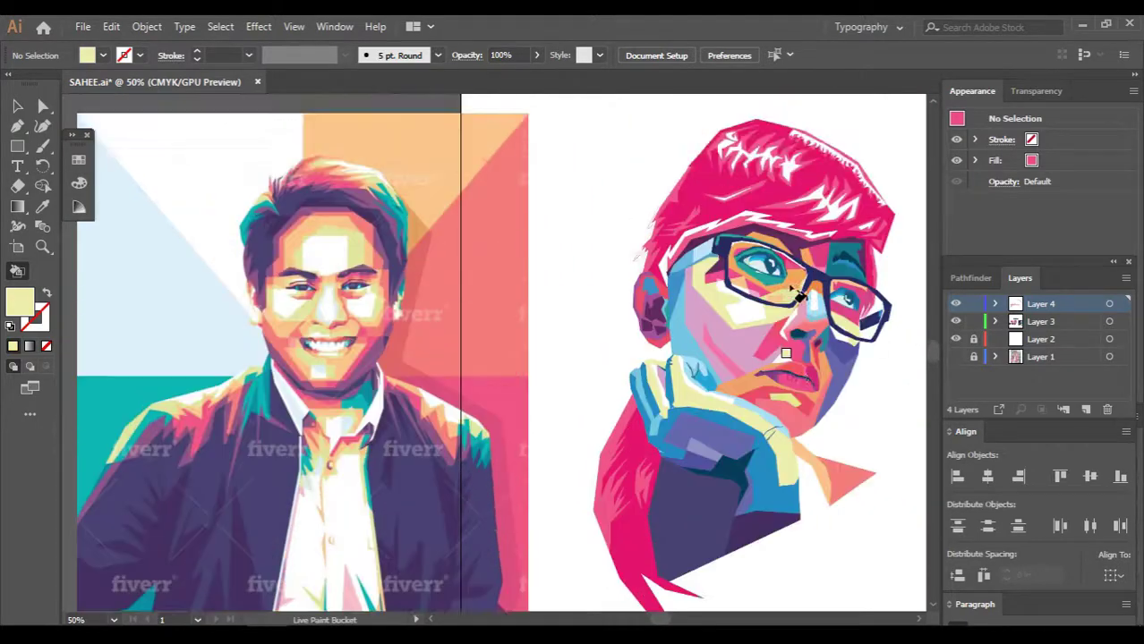
scroll(889, 327, "up", 3)
left_click(857, 336, "alt")
scroll(857, 336, "down", 2)
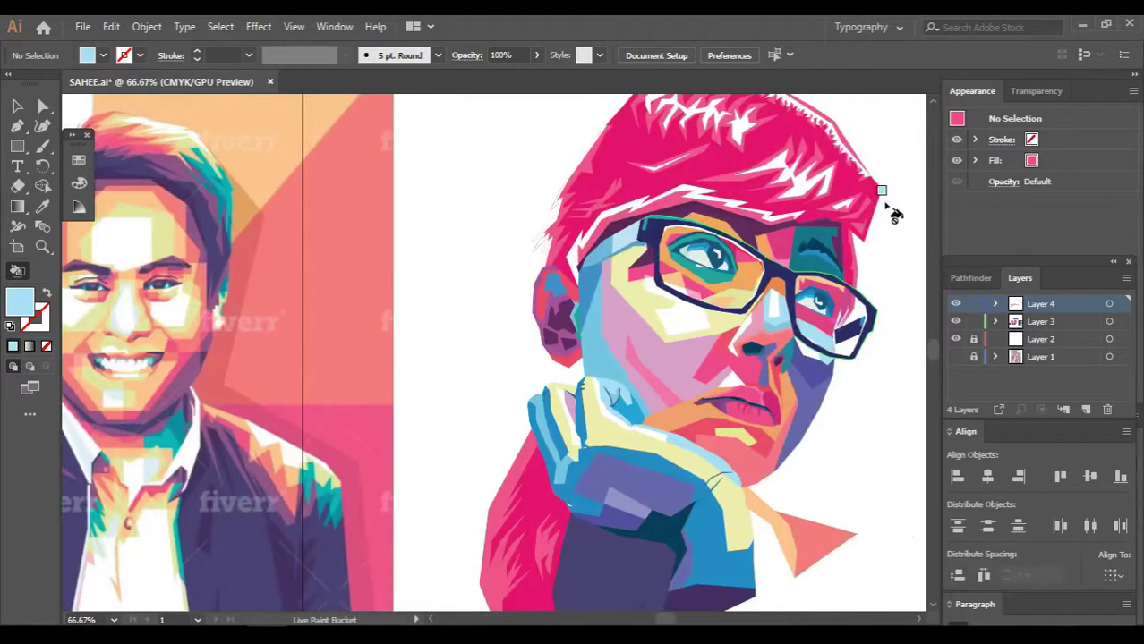
scroll(841, 358, "up", 2)
double_click(27, 309)
key("Return")
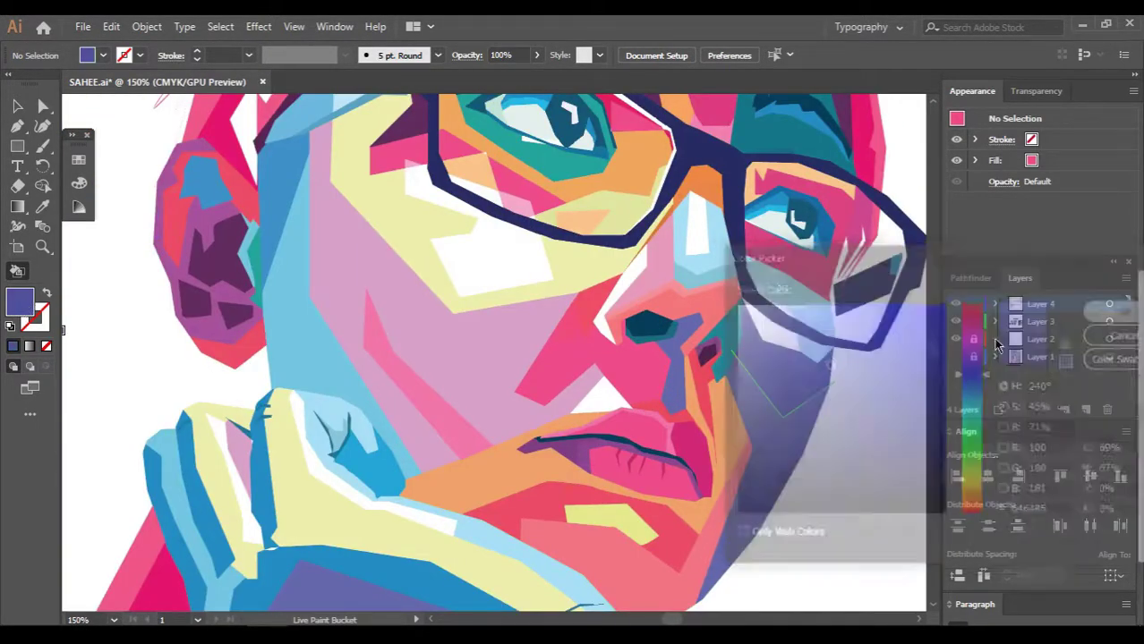
double_click(27, 306)
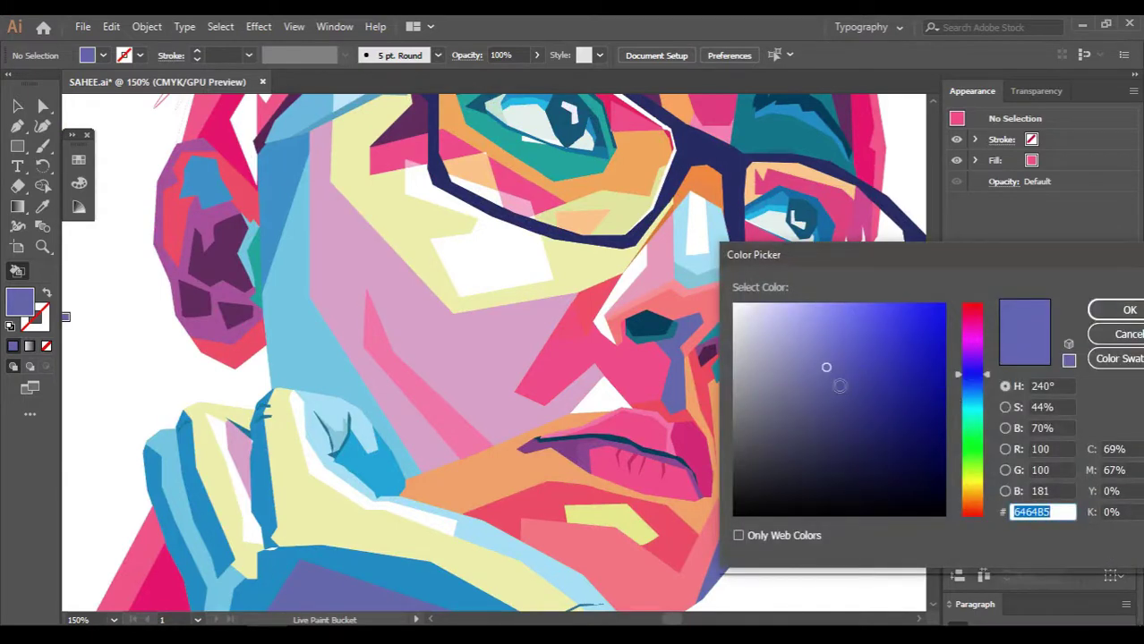
left_click(1117, 311)
Paint a chin region red, then repaint another in lighter pink
scroll(868, 443, "down", 2)
scroll(742, 474, "up", 2)
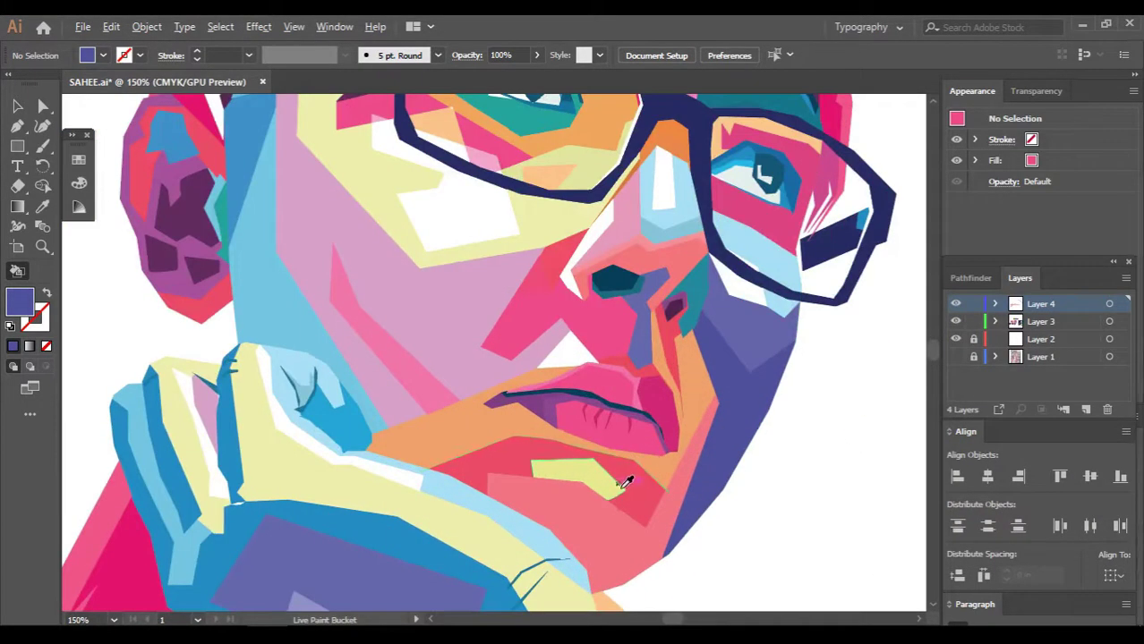
left_click(641, 544)
double_click(21, 302)
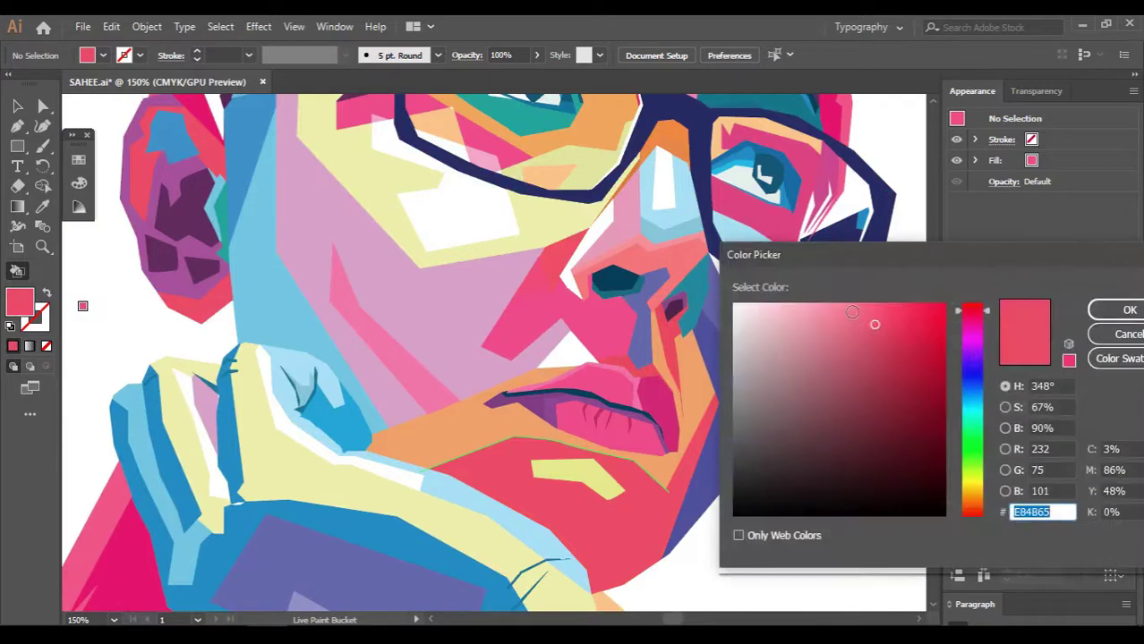
left_click(1116, 300)
left_click(641, 479)
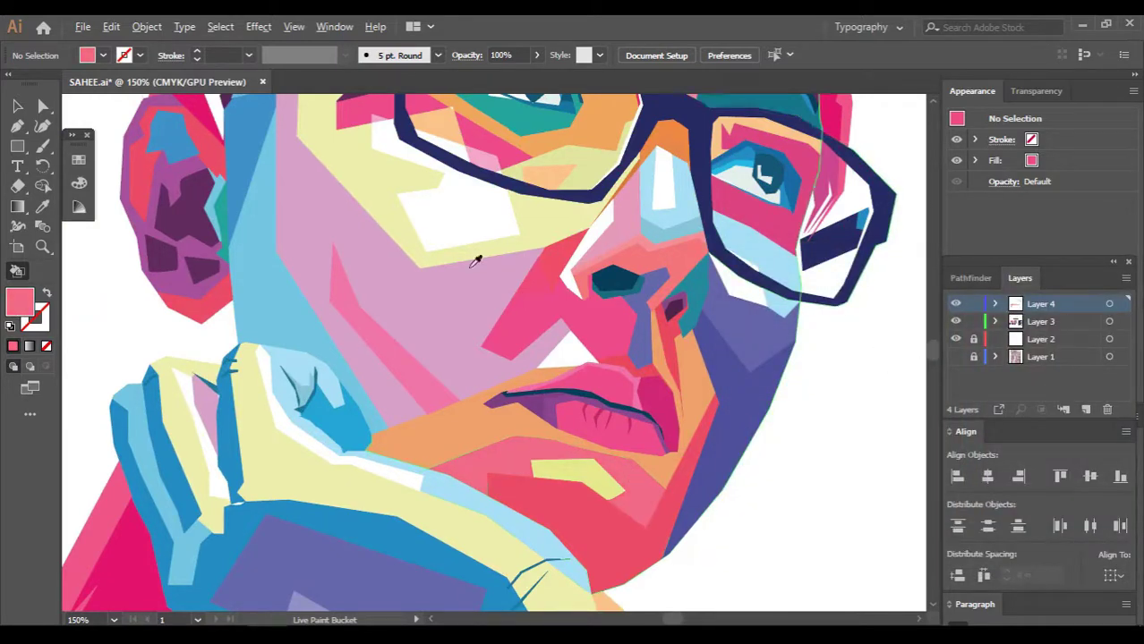
Set the paint colour to pale yellow and fill the triangle area with it
scroll(805, 421, "down", 3)
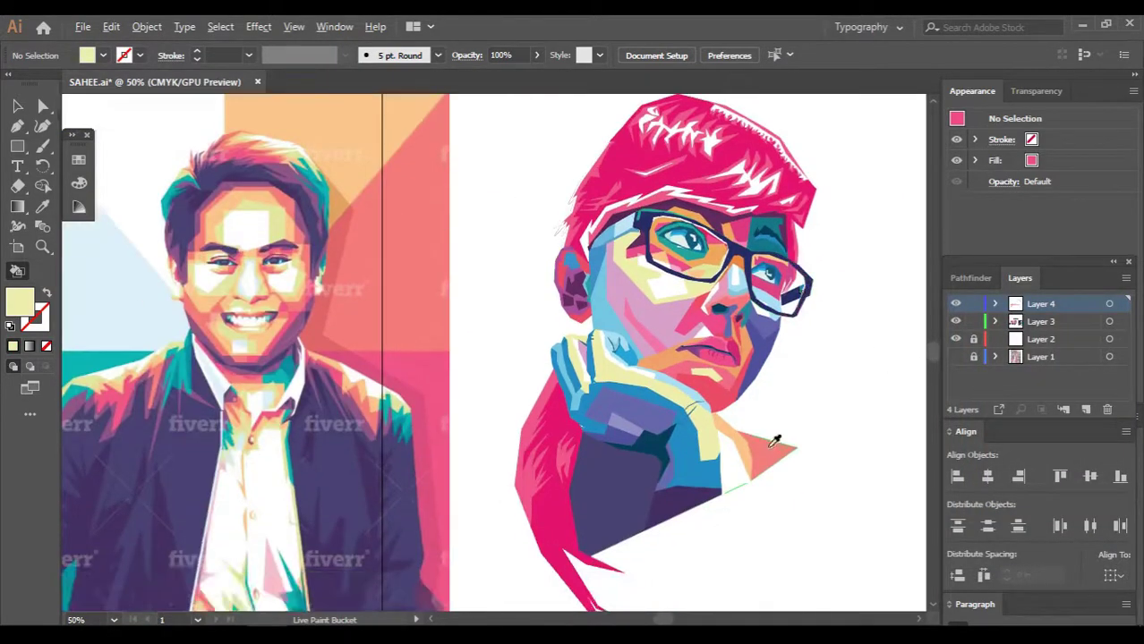
scroll(841, 340, "up", 2)
double_click(20, 303)
left_click(1116, 301)
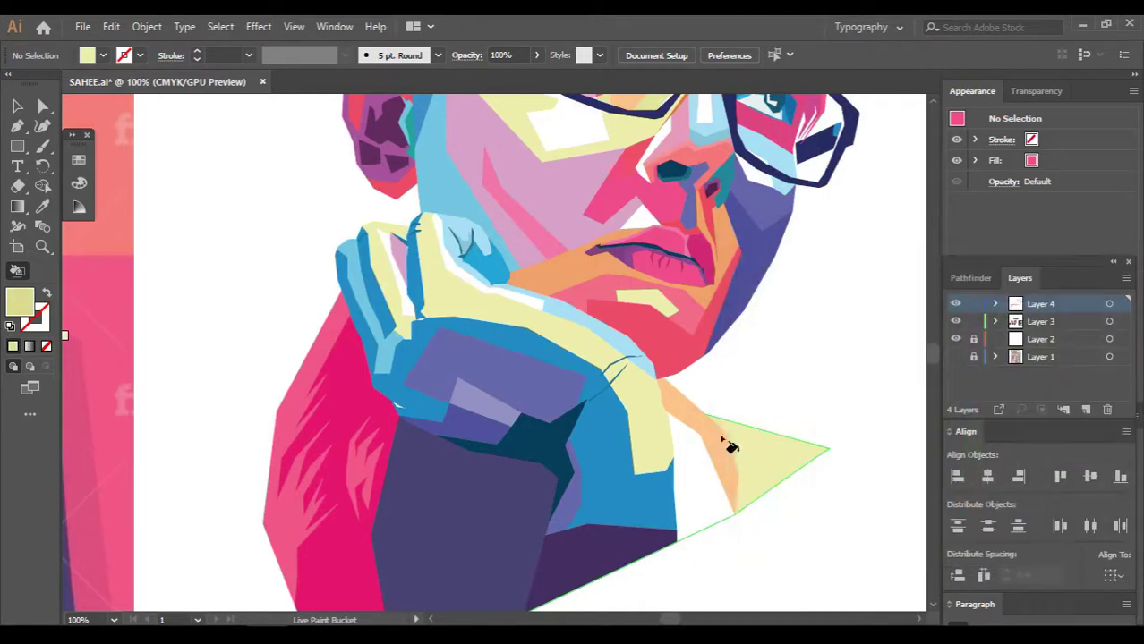
left_click(728, 447)
scroll(716, 442, "down", 3)
scroll(642, 395, "down", 2)
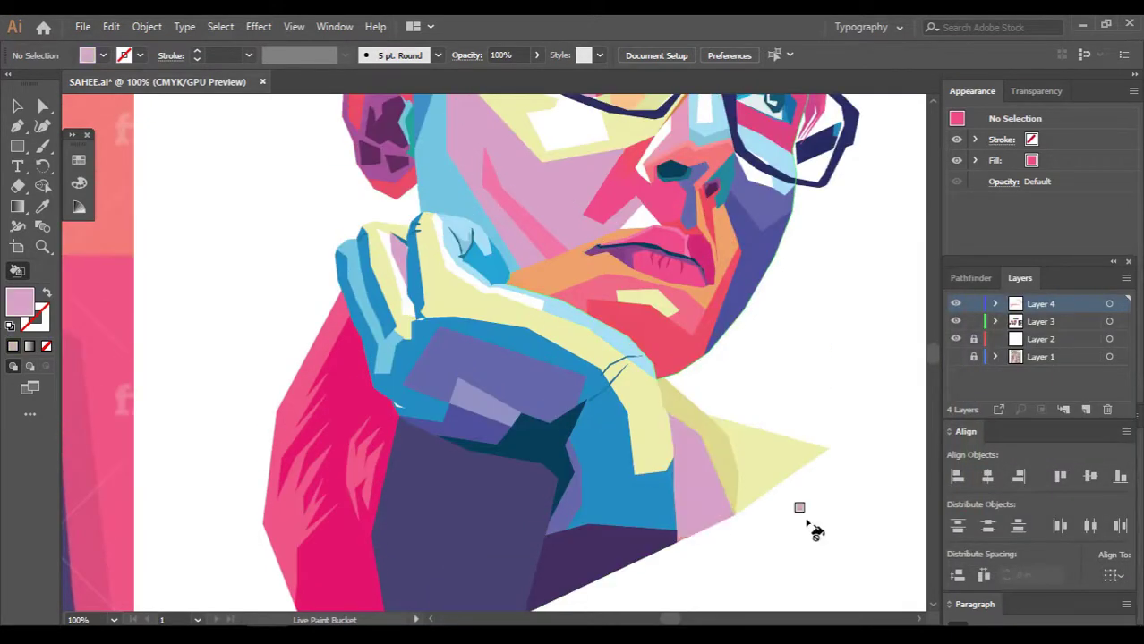
scroll(812, 528, "down", 2)
scroll(850, 293, "down", 2)
Briefly show and re-hide the reference photo layer, then sample the hand's pale yellow
left_click(956, 356)
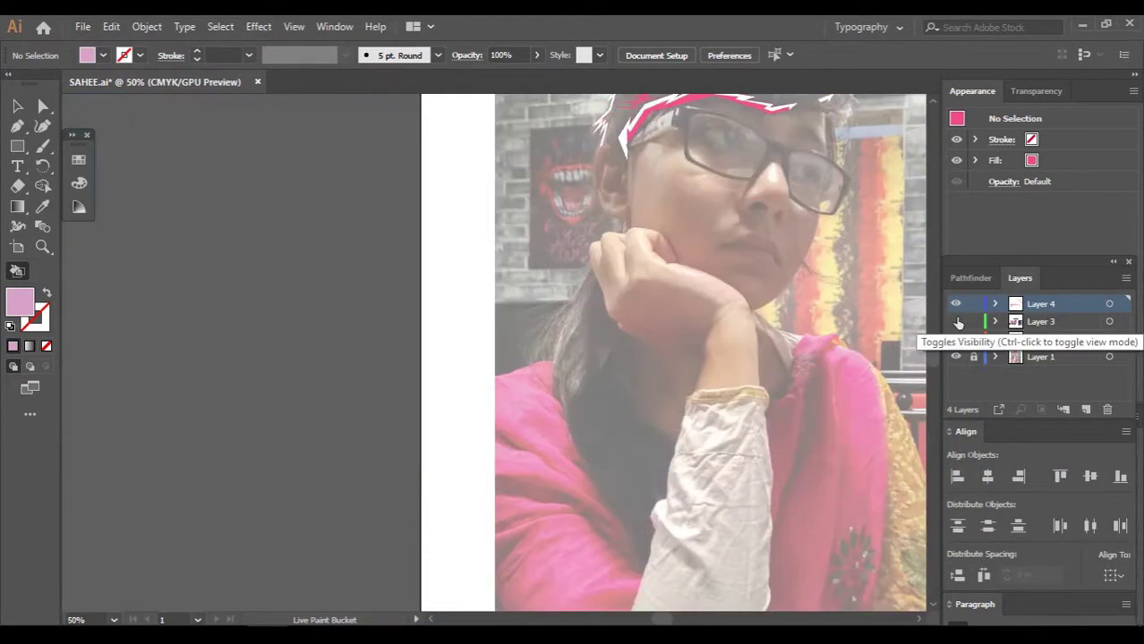
left_click(955, 356, "alt")
scroll(861, 403, "up", 1)
scroll(837, 379, "up", 3)
left_click(684, 439, "alt")
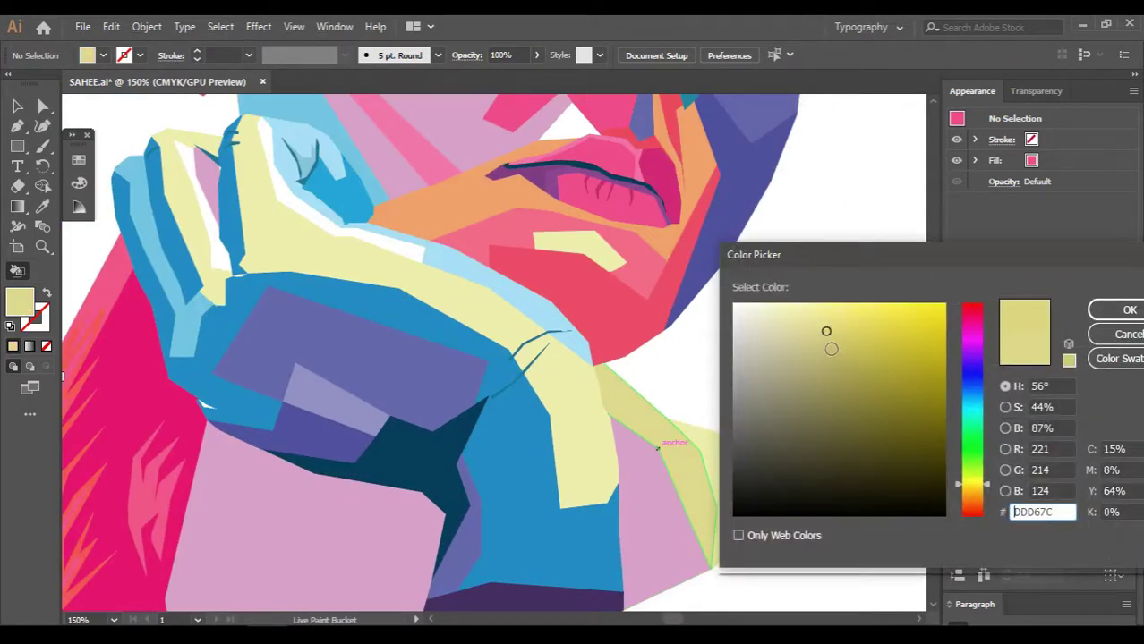
key("Return")
Leave the Live Paint Bucket and return to the Selection tool
scroll(840, 340, "down", 3)
scroll(832, 340, "up", 1)
scroll(779, 353, "down", 1)
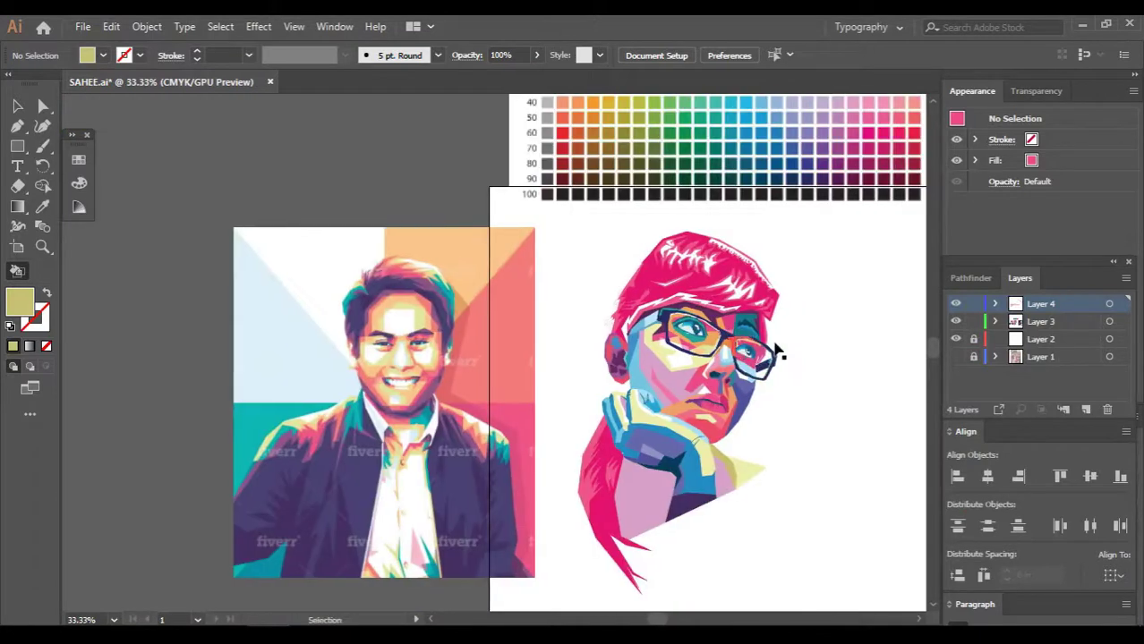
scroll(779, 354, "down", 1)
scroll(779, 353, "right", 1)
key("k")
scroll(766, 313, "down", 1, "alt")
scroll(761, 326, "up", 2)
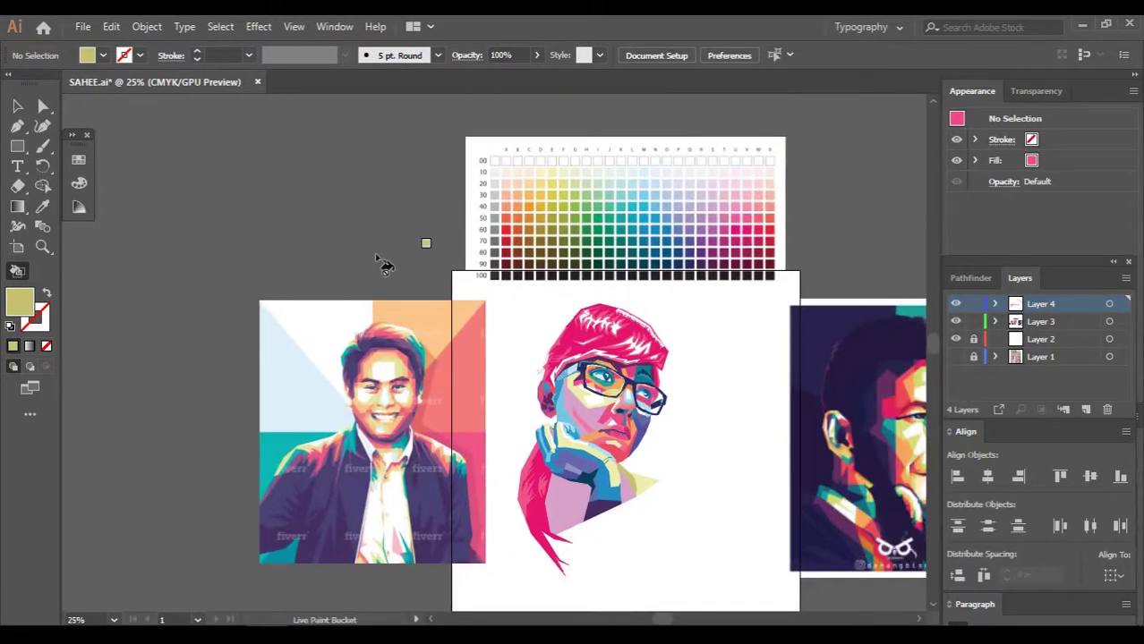
left_click(15, 108)
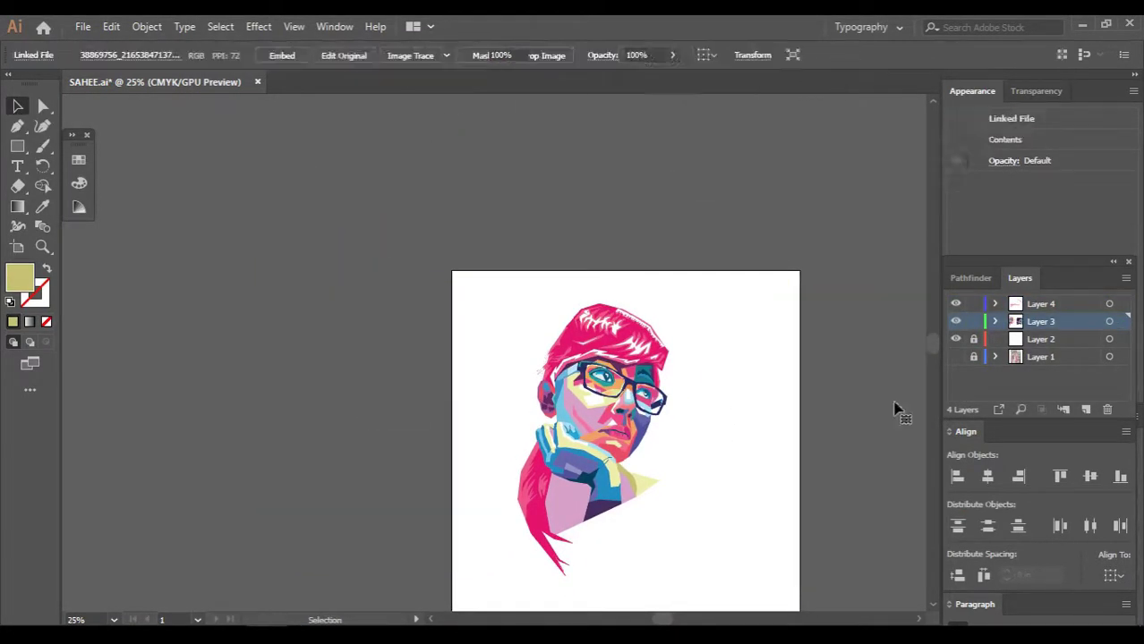
Draw an artboard-sized rectangle and place it on a new layer behind the portrait
mouse_move(403, 206)
left_mouse_down()
mouse_move(835, 455)
mouse_move(842, 500)
left_mouse_up()
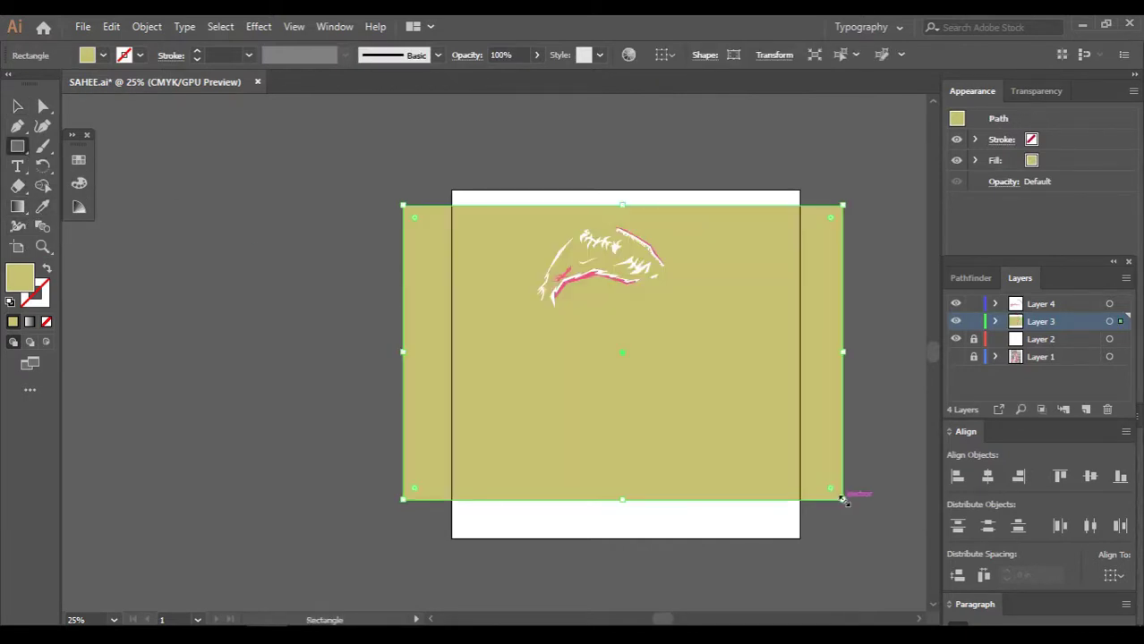
left_click_drag(1047, 327, 1054, 357)
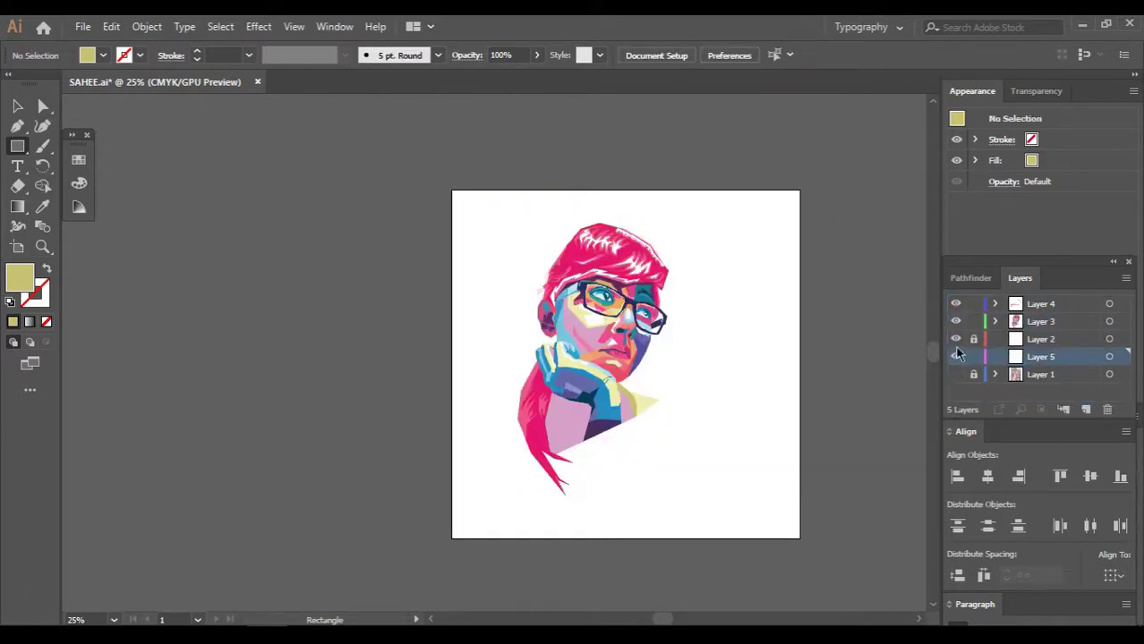
left_click(973, 338)
left_click_drag(387, 217, 791, 495)
Fill the background rectangle with light pink sampled from the artwork, then deselect
key("i")
left_click(711, 362)
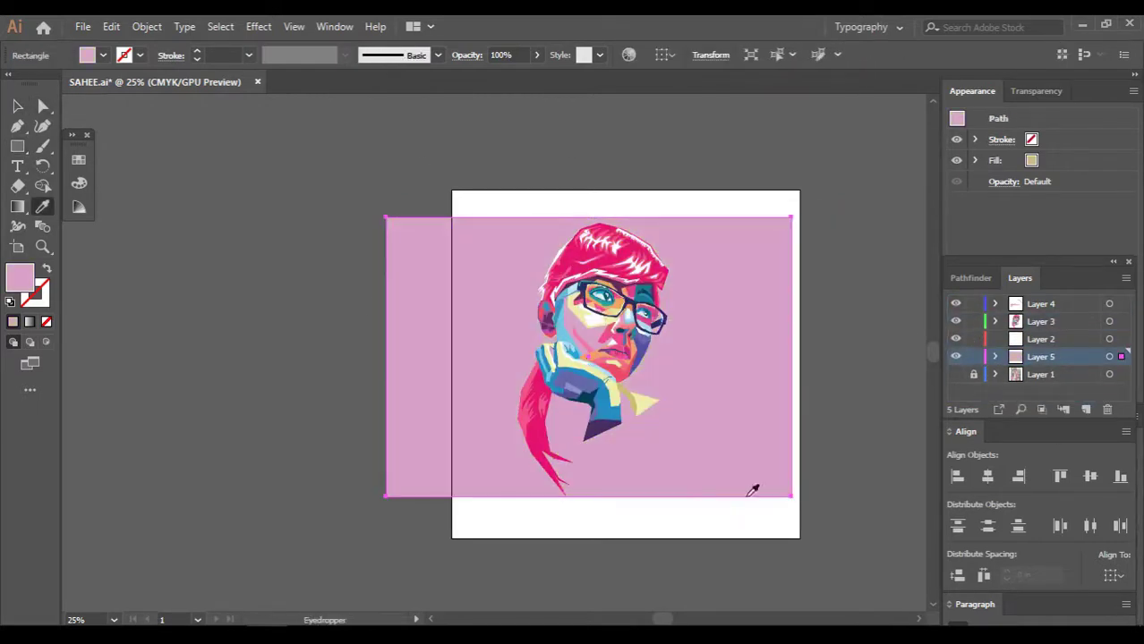
left_click(765, 164)
Draw a triangle with the Pen tool behind the head and fill it cyan #29abe2
key("p")
key("ctrl+plus")
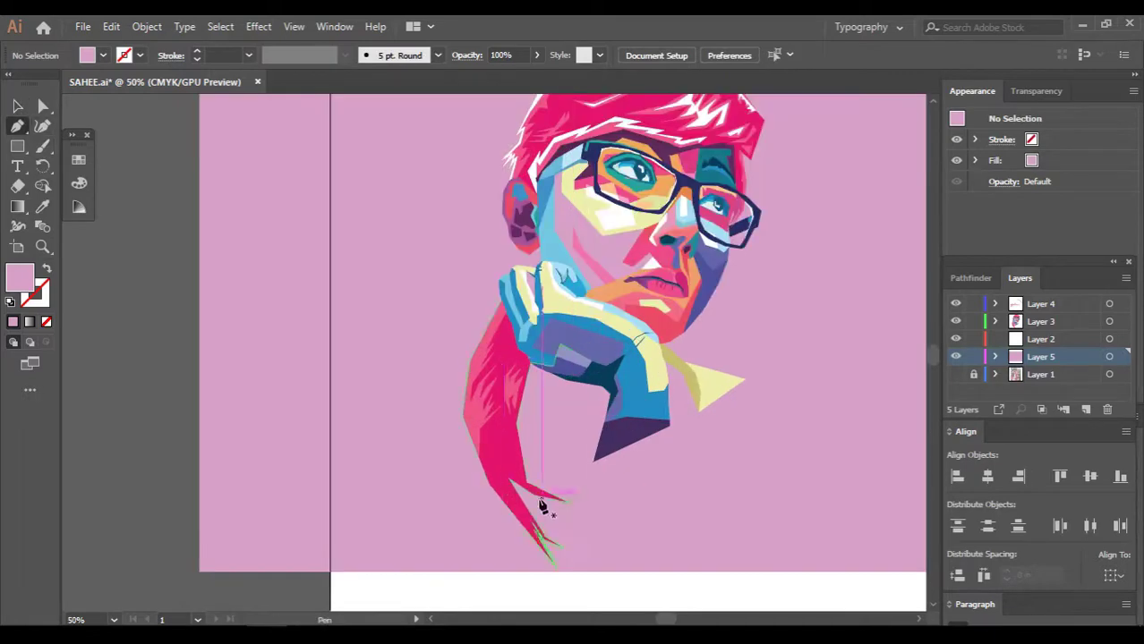
left_click(775, 374)
key("ctrl+minus")
key("ctrl+minus")
key("ctrl+minus")
left_click(404, 239)
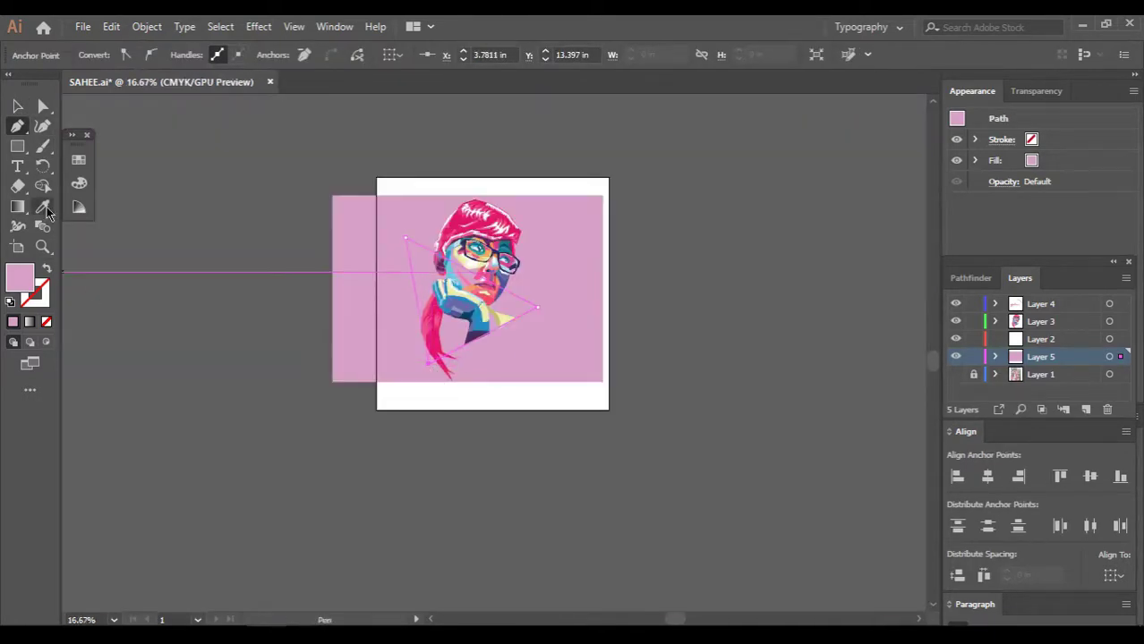
double_click(20, 277)
left_click(912, 322)
left_click(1119, 304)
double_click(20, 277)
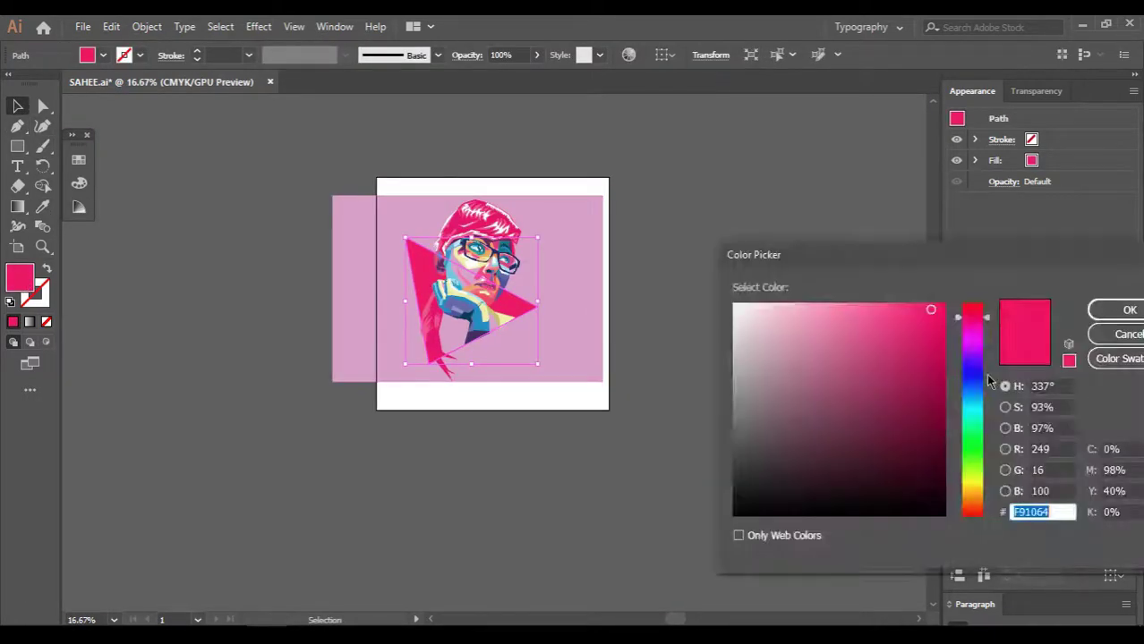
type("29abe2")
key("Return")
Reselect the triangle and change its fill to a darker teal
key("ctrl+plus")
key("ctrl+plus")
key("ctrl+plus")
key("ctrl+plus")
left_click(638, 331)
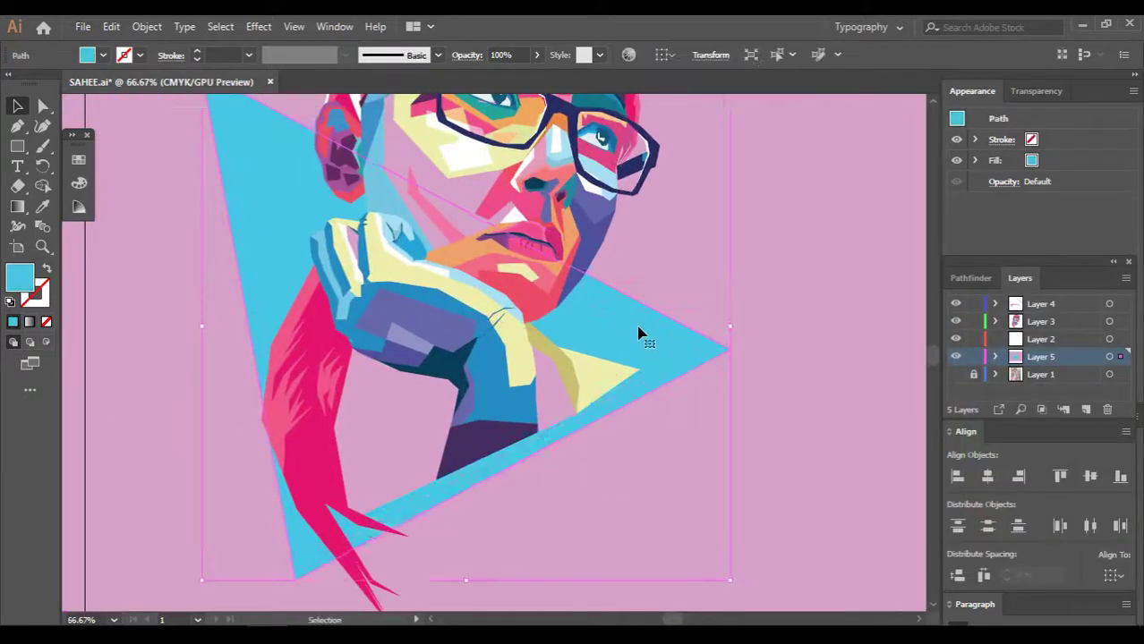
left_click(191, 549)
key("ctrl+minus")
key("ctrl+minus")
left_click(758, 369)
double_click(19, 277)
key("Return")
left_click(843, 264)
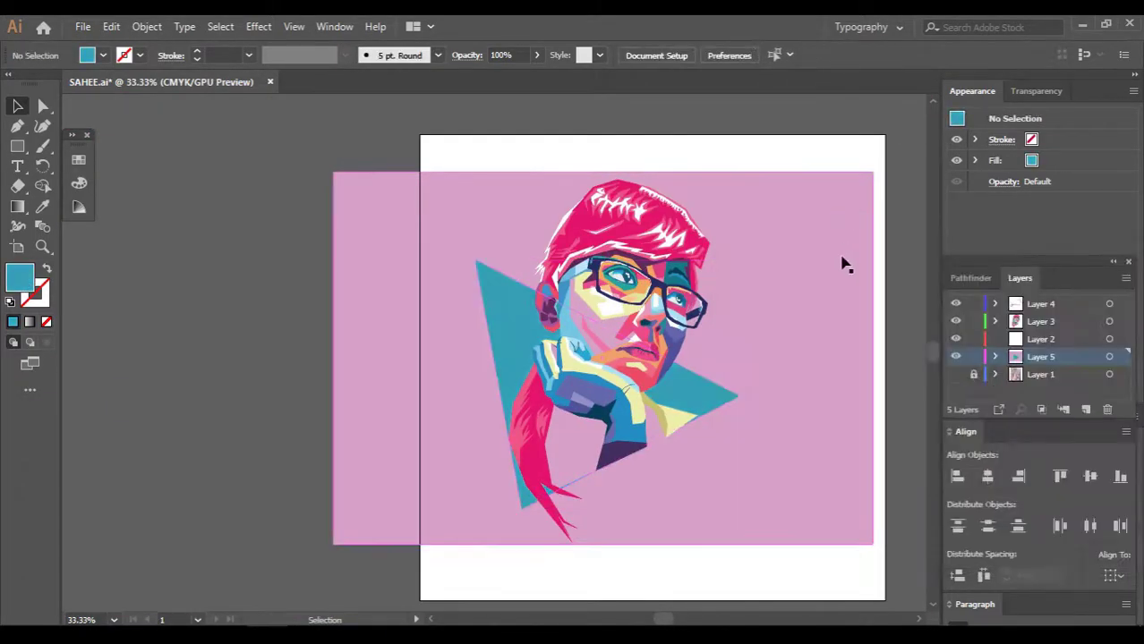
Draw a four-corner diagonal band across the lower part and fill it yellow-green
left_click(333, 472)
left_click(872, 172)
left_click(701, 543)
left_click(332, 543)
left_click(333, 472)
double_click(19, 277)
left_click_drag(964, 441, 963, 475)
key("Return")
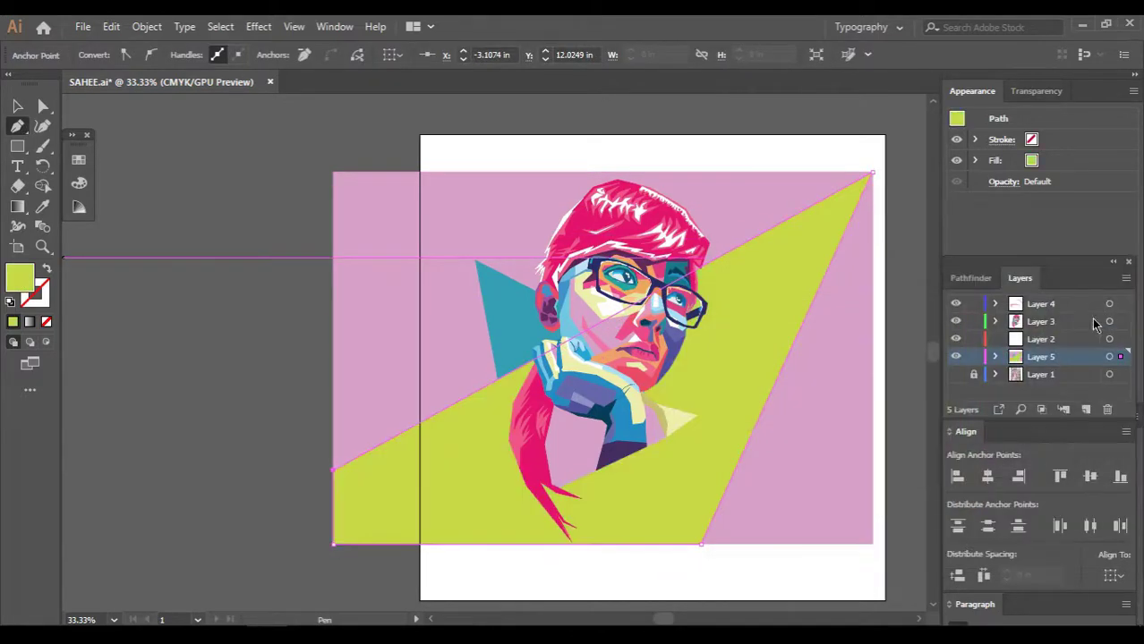
Send the diagonal band backward behind the triangle
key("v")
left_click(528, 340)
key("ctrl+z")
right_click(777, 277)
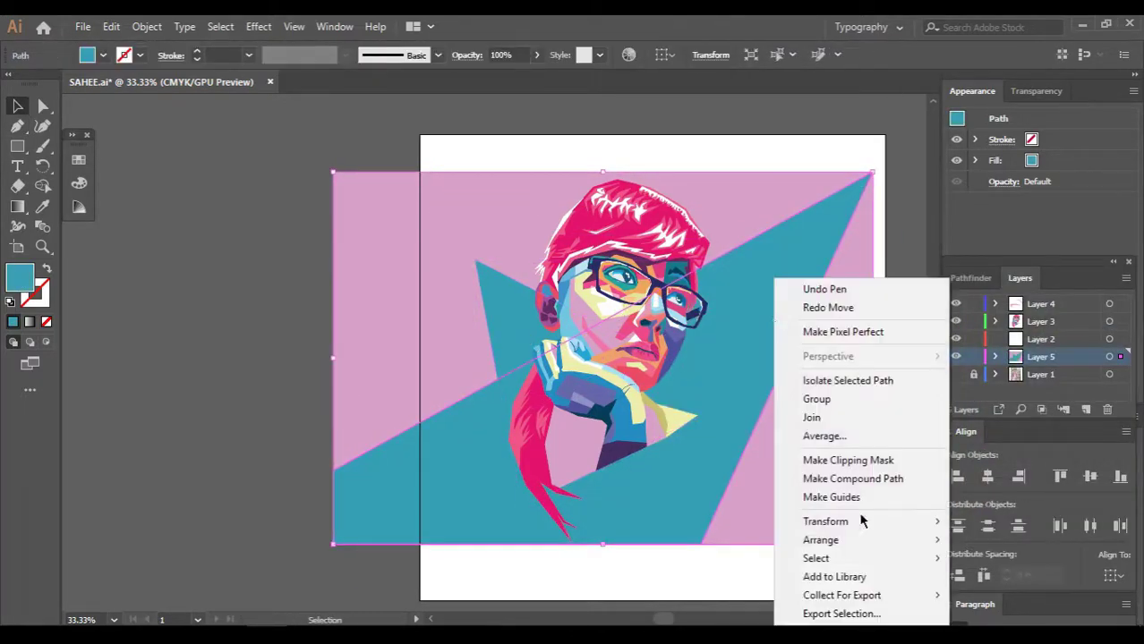
left_click(475, 450)
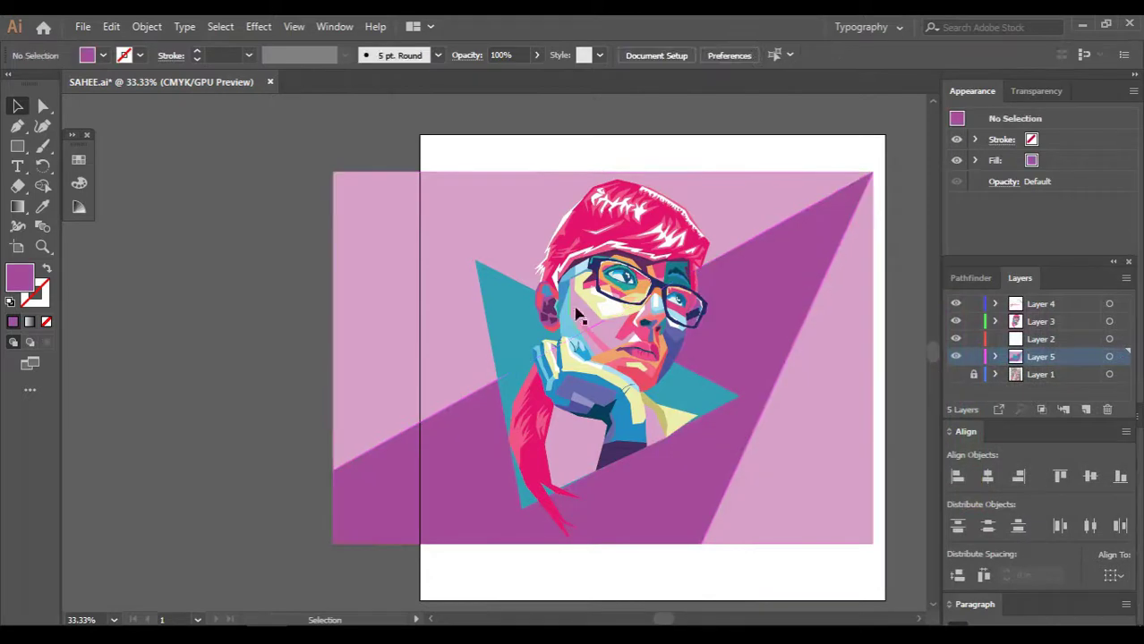
Recolour the triangle's fill to #e6197f
left_click(501, 295)
double_click(19, 277)
type("e6197f")
key("Return")
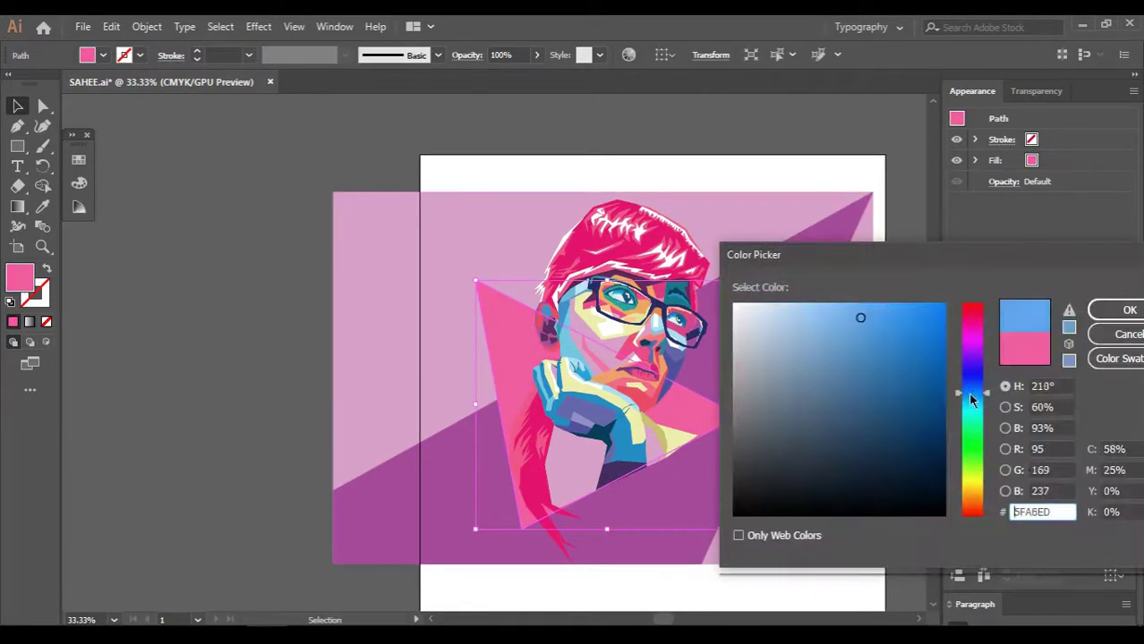
key("Return")
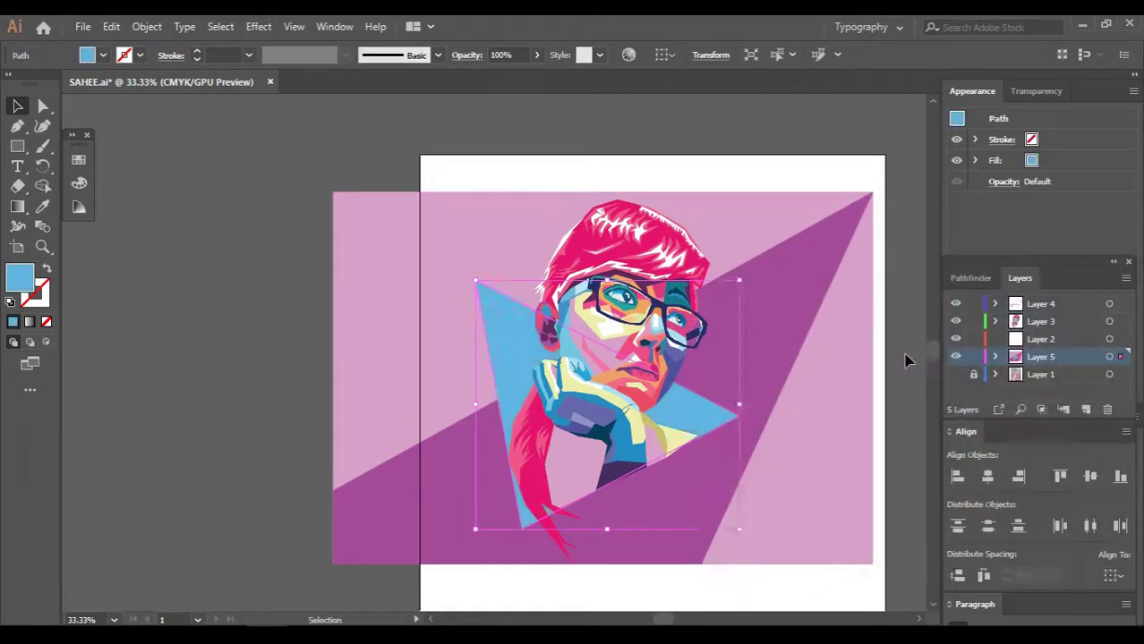
Recolour the background rectangle to a deep blue-purple
left_click(376, 269)
double_click(20, 278)
left_click_drag(973, 383, 973, 306)
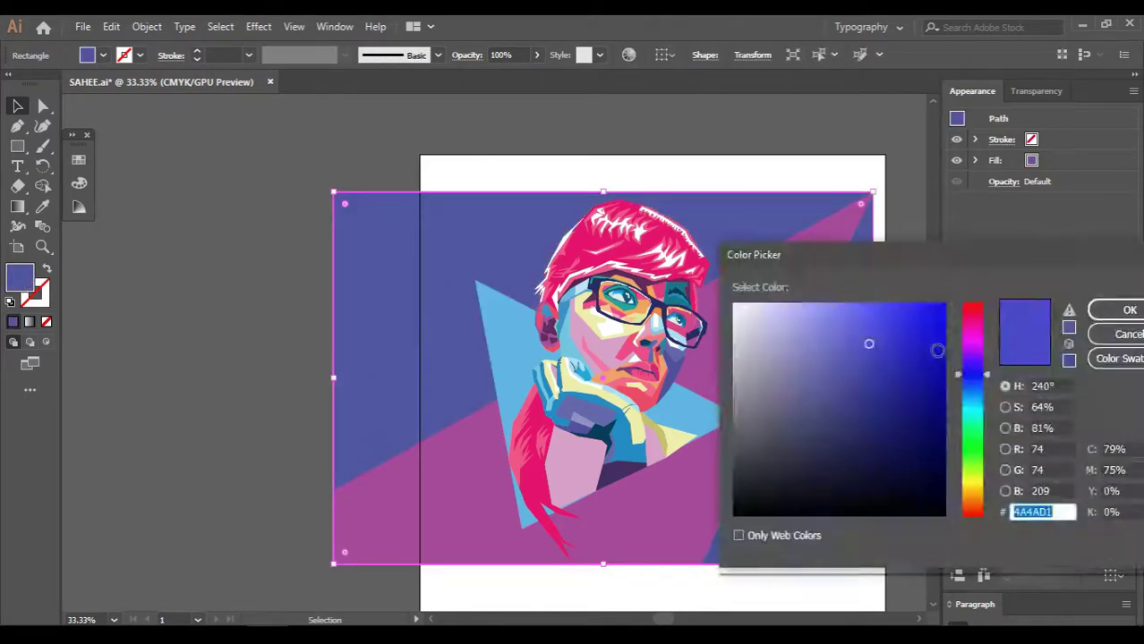
key("Return")
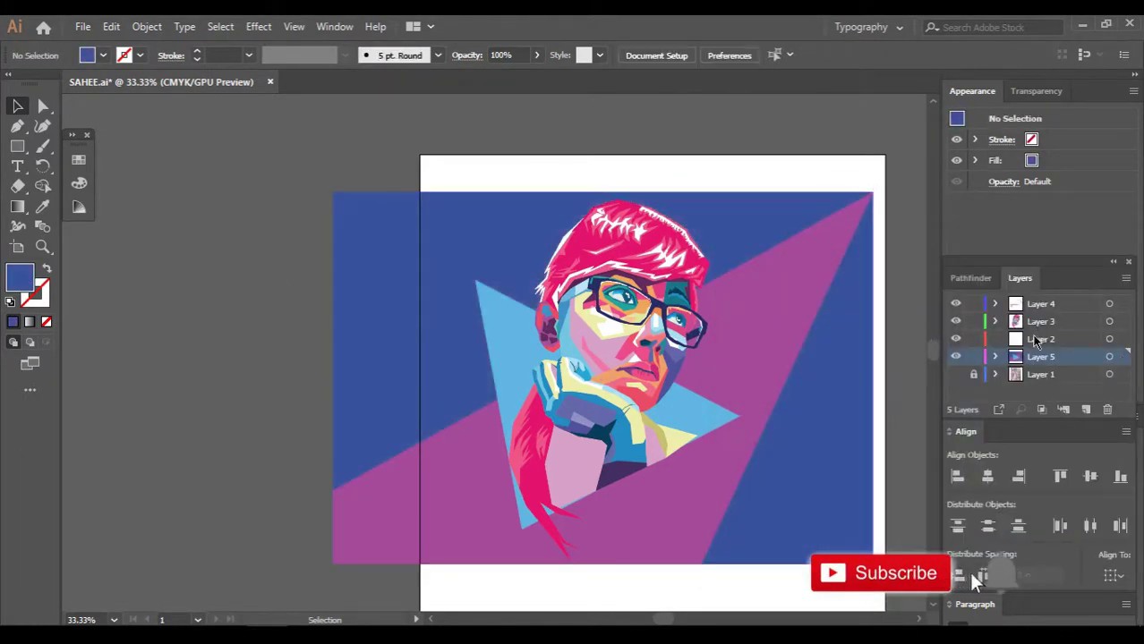
left_click(956, 339)
Delete the reference photo layer and create white-filled offset outline shapes around the face
left_click(1106, 409)
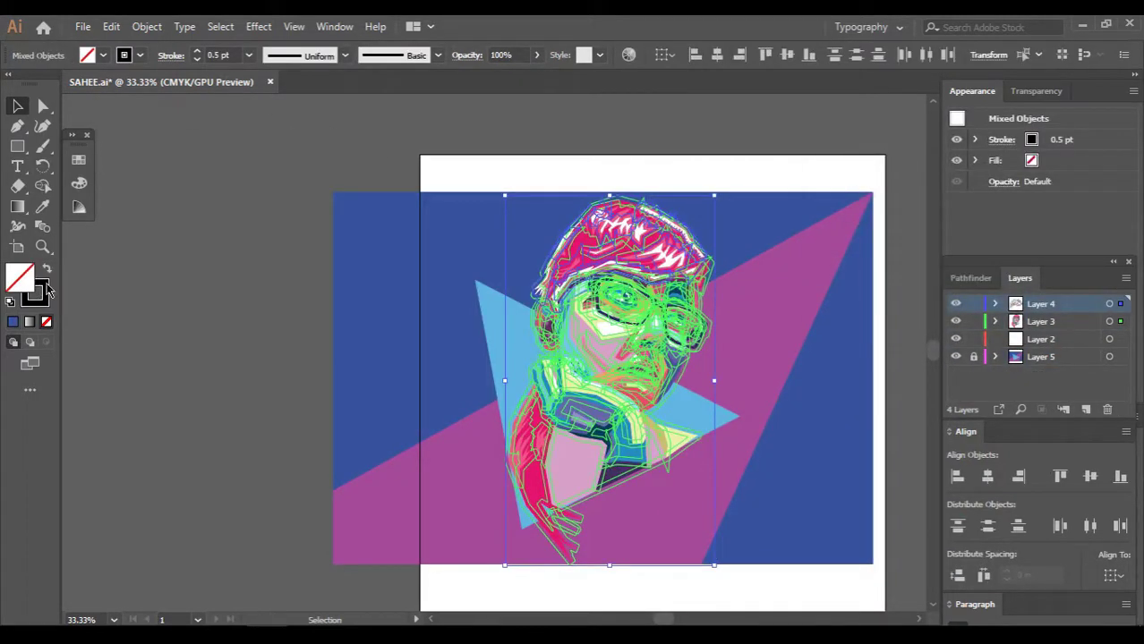
left_click(47, 289)
key("slash")
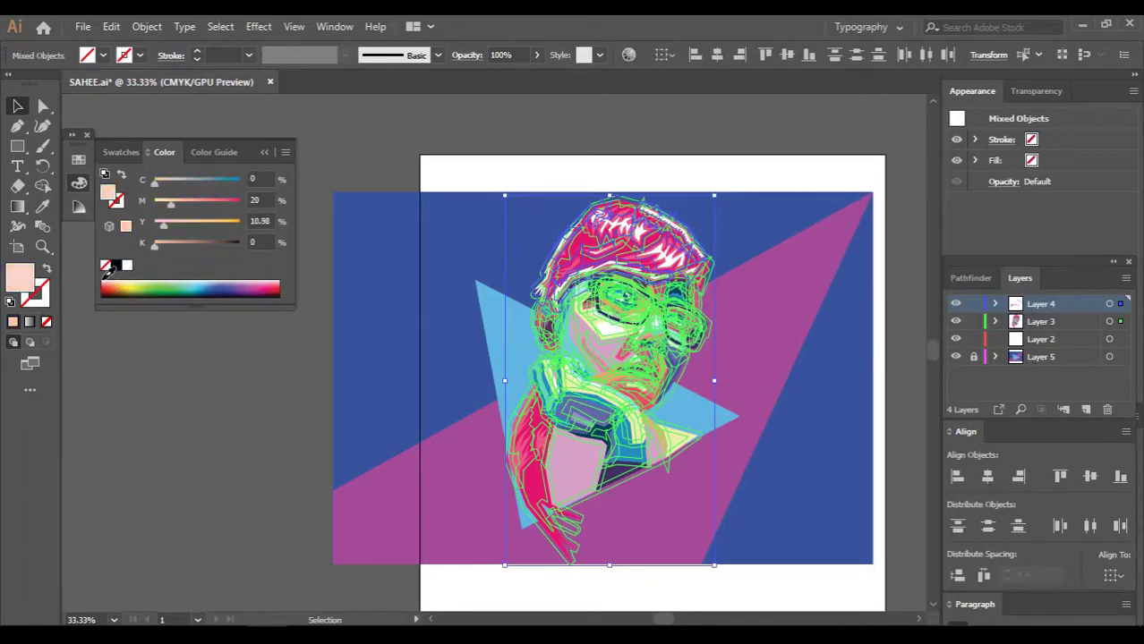
left_click(126, 265)
double_click(107, 193)
left_click(1116, 306)
Merge the outline shapes with Pathfinder into one white mass and send it to the back
left_click(970, 277)
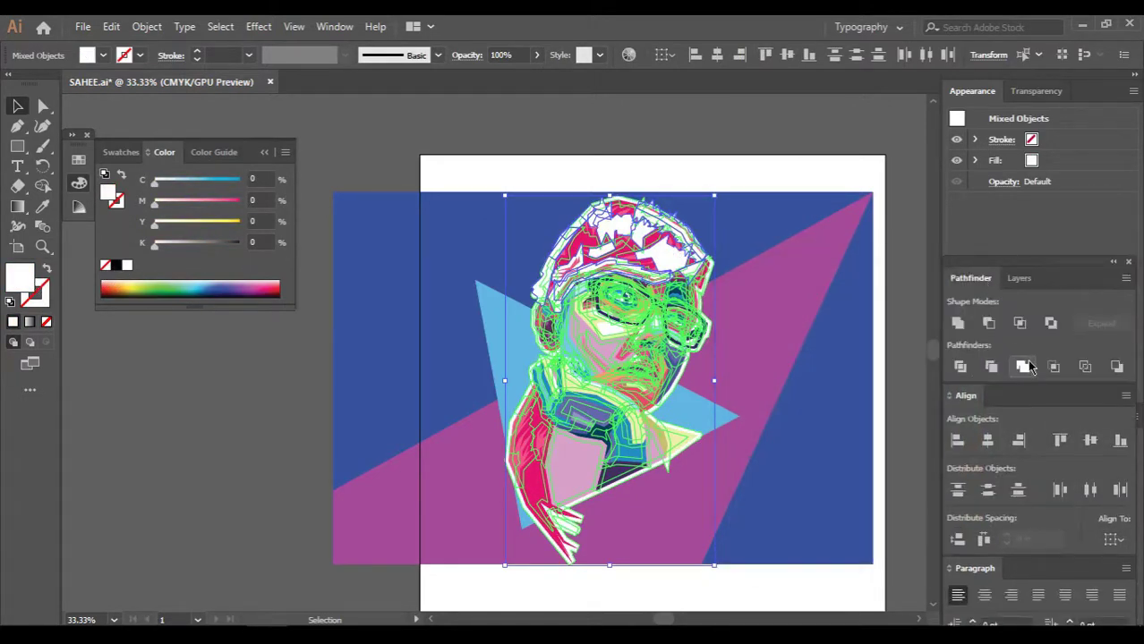
left_click(1029, 369)
right_click(693, 291)
left_click(930, 523)
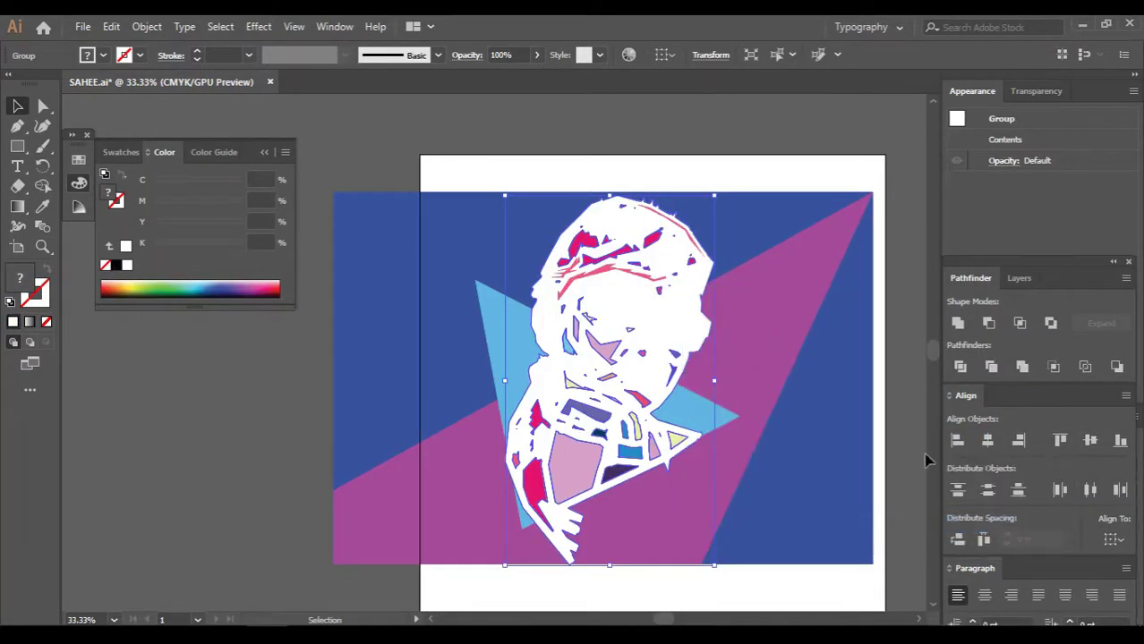
left_click_drag(679, 340, 758, 447)
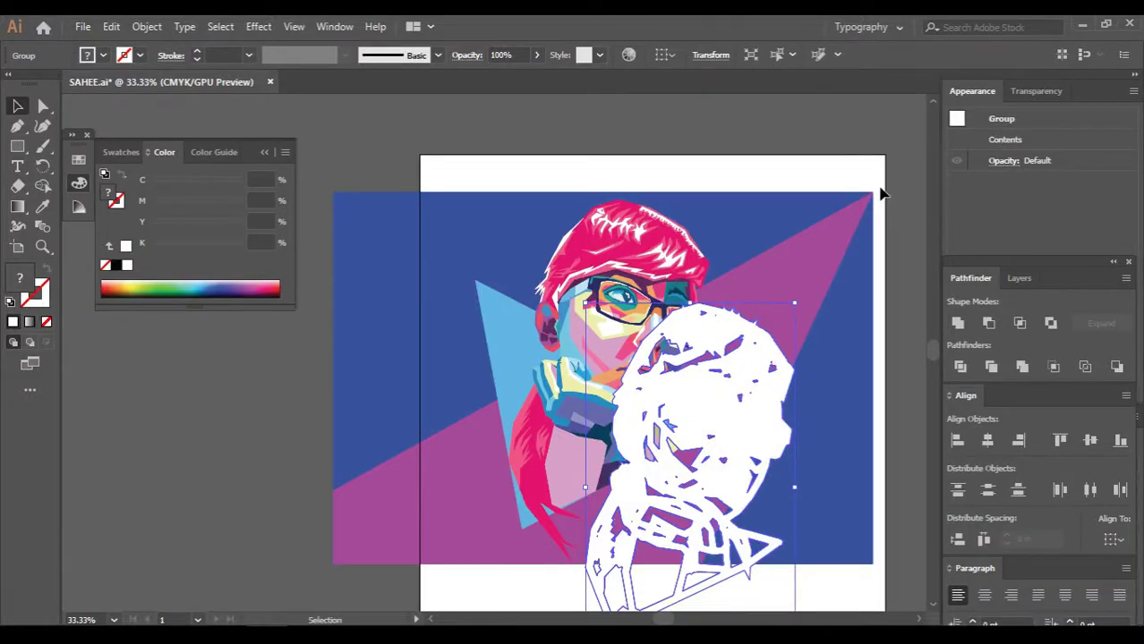
right_click(759, 358)
key("Escape")
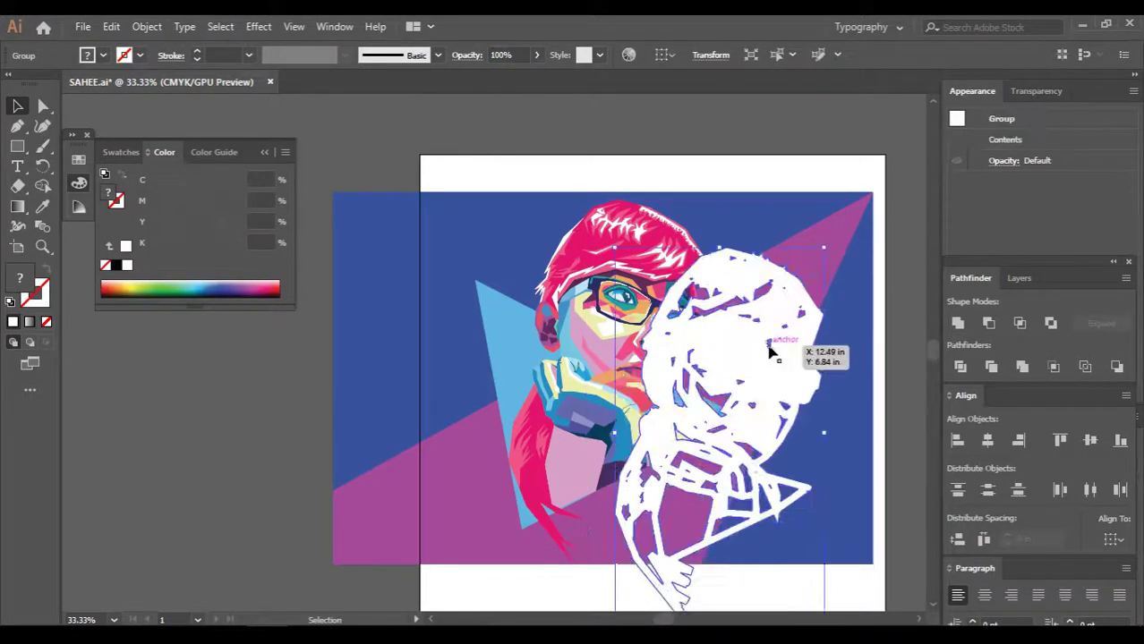
mouse_move(628, 360)
left_mouse_down()
mouse_move(657, 304)
mouse_move(707, 365)
mouse_move(655, 336)
mouse_move(646, 305)
left_mouse_up()
Move the white outline group below the face in the Layers panel
left_click(1019, 278)
right_click(626, 322)
left_click(886, 560)
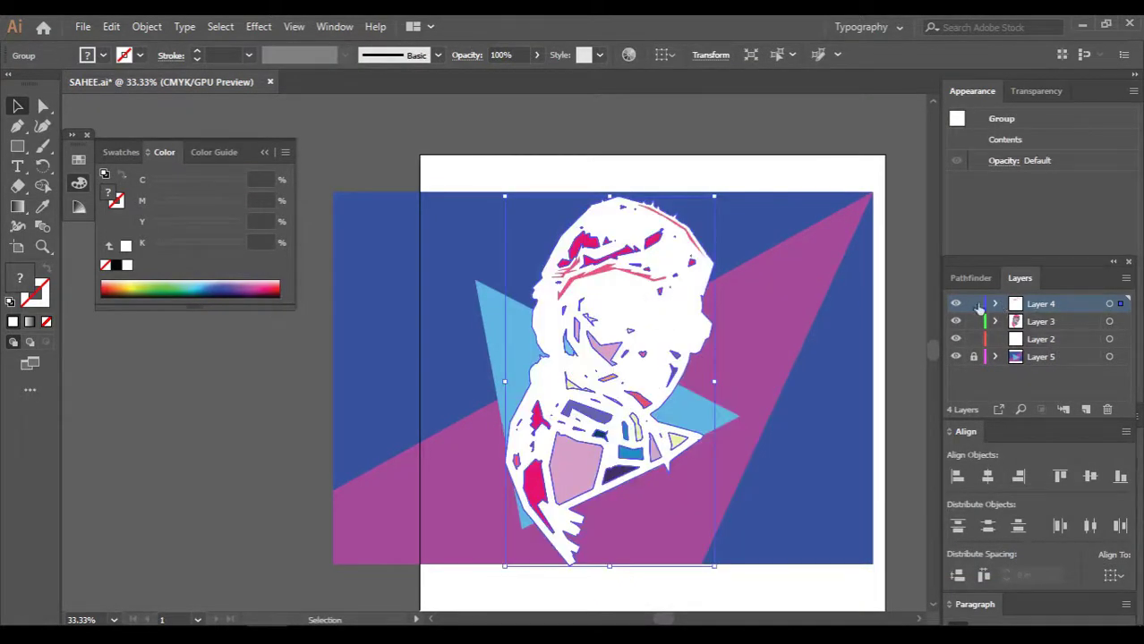
left_click(980, 307)
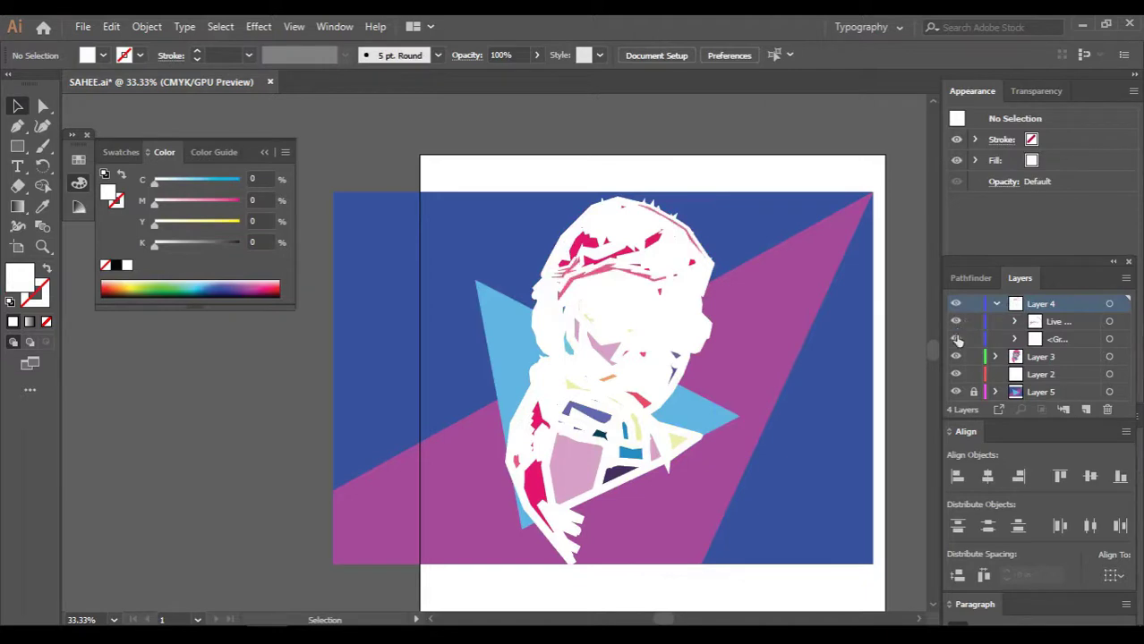
left_click(955, 339)
left_click(956, 339)
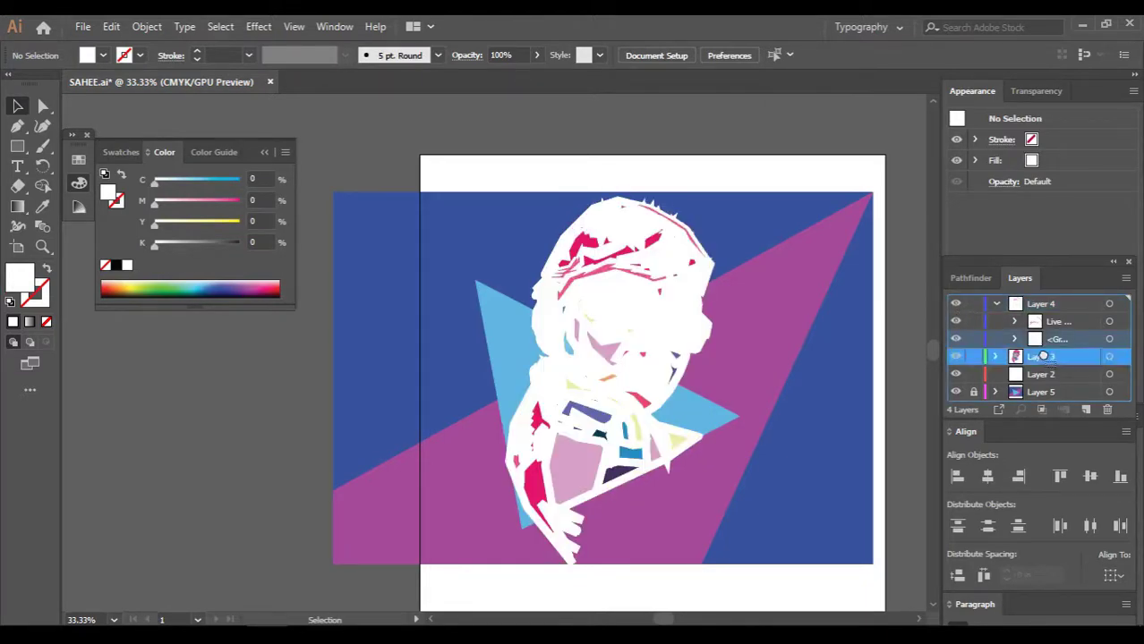
left_click_drag(1029, 358, 1029, 338)
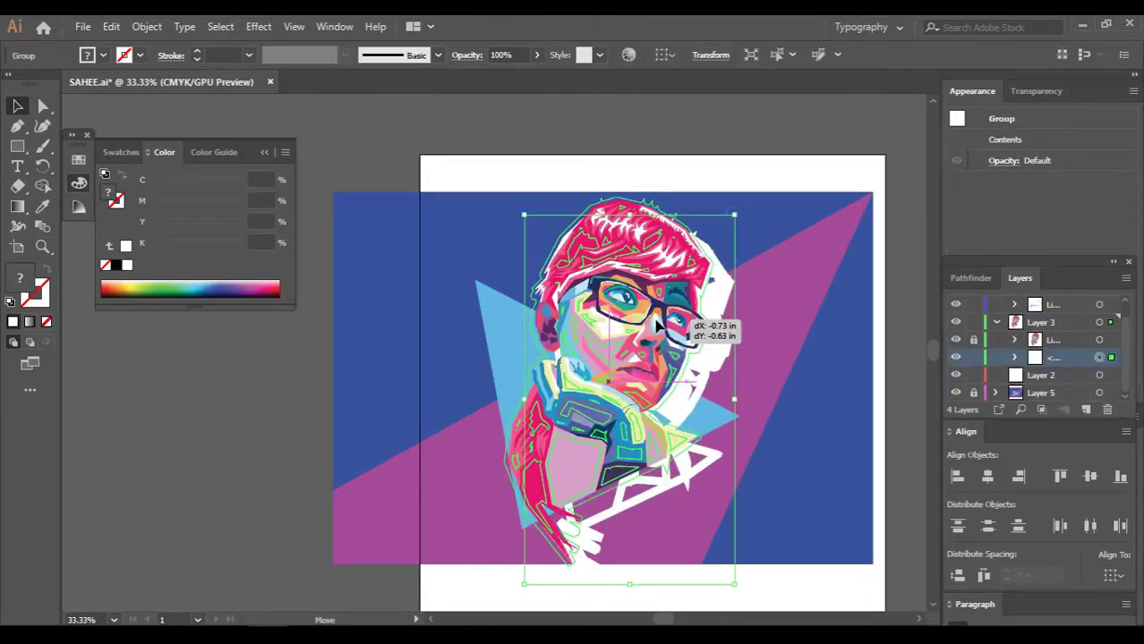
left_click(778, 148)
Zoom in and out to inspect the white outline edge around the face
scroll(778, 154, "down", 1)
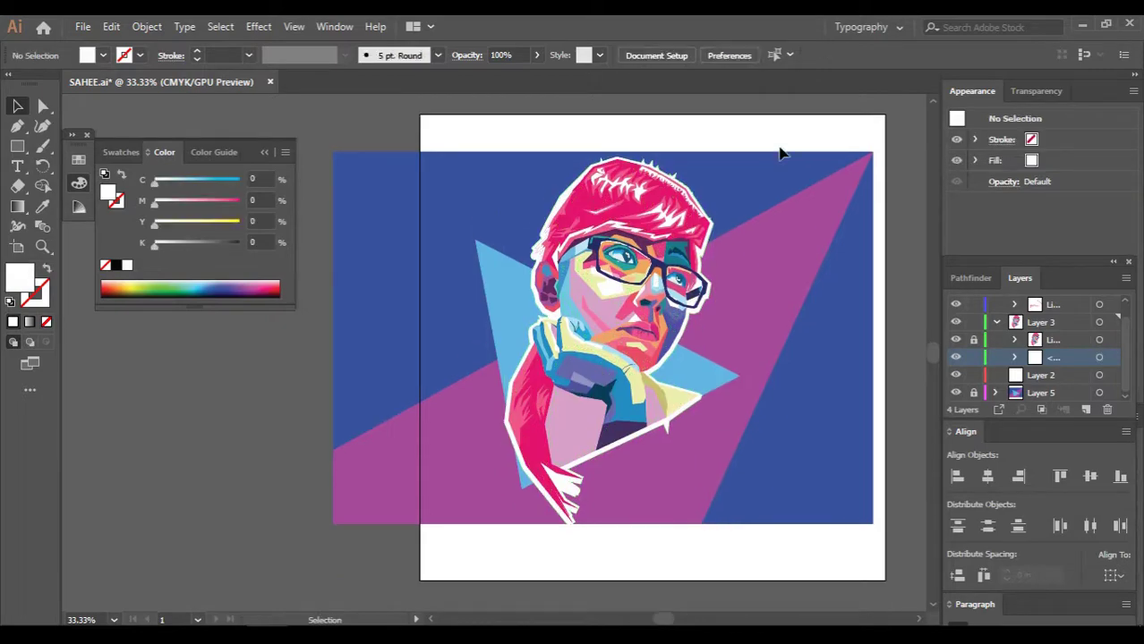
left_click(694, 409)
key("ctrl+1")
scroll(615, 475, "down", 3)
scroll(609, 462, "up", 3)
left_click(678, 315)
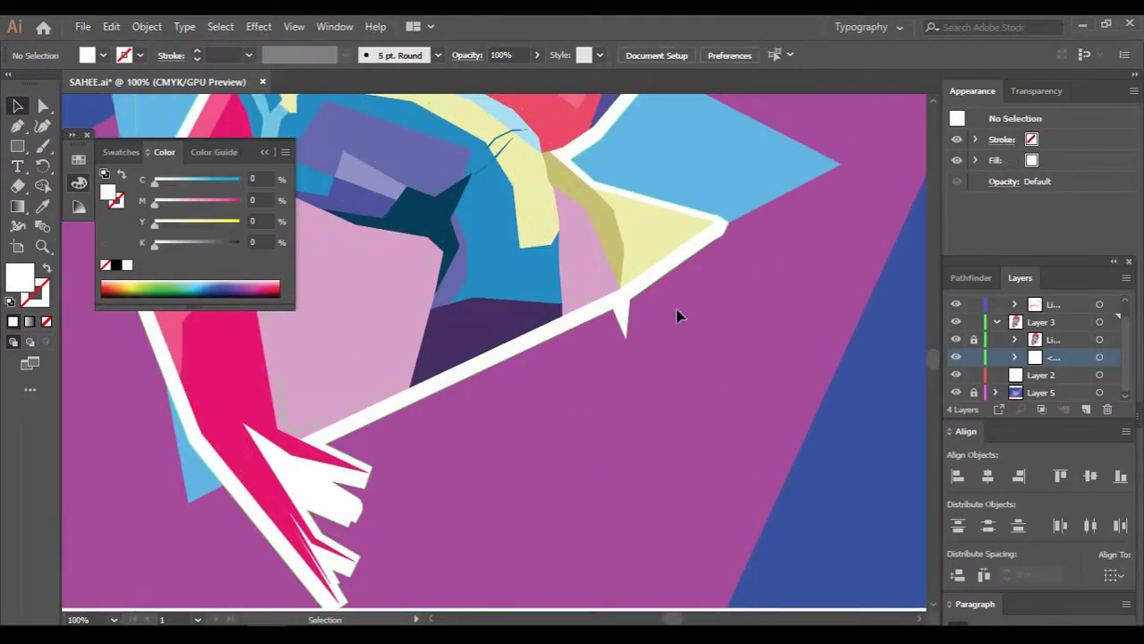
key("ctrl+minus")
key("ctrl+minus")
key("ctrl+minus")
key("ctrl+1")
key("ctrl+minus")
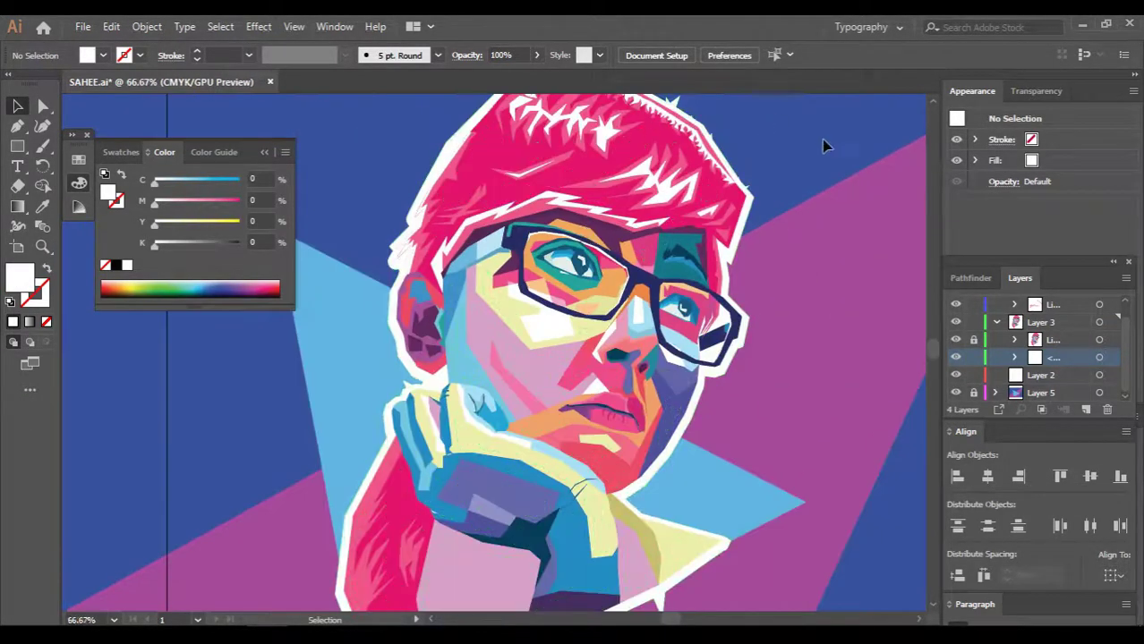
key("ctrl+minus")
key("ctrl+minus")
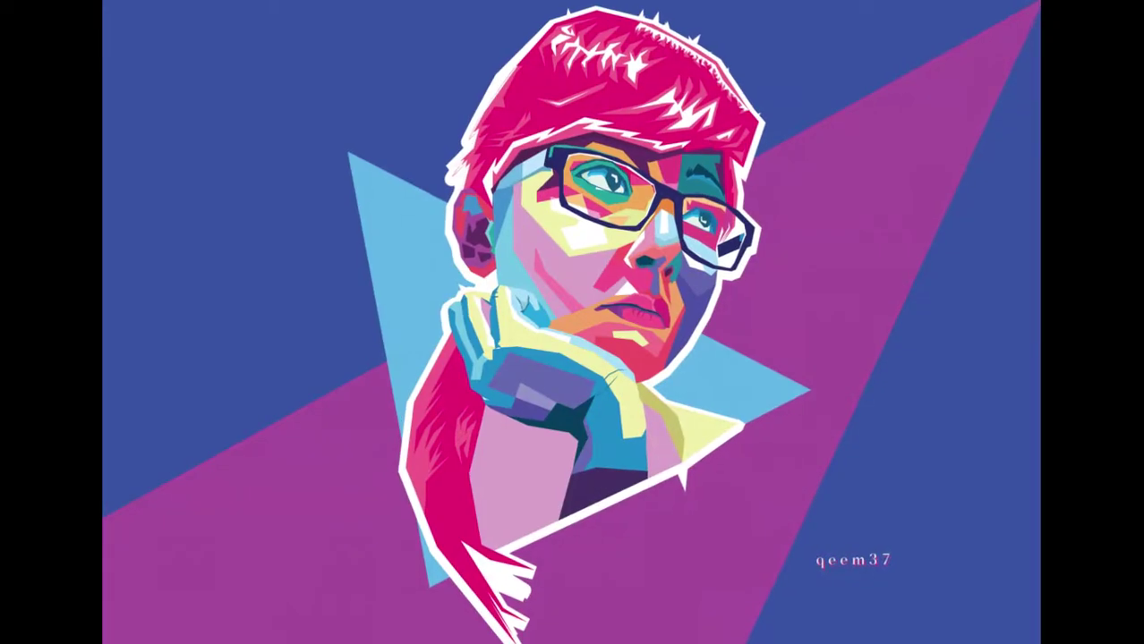